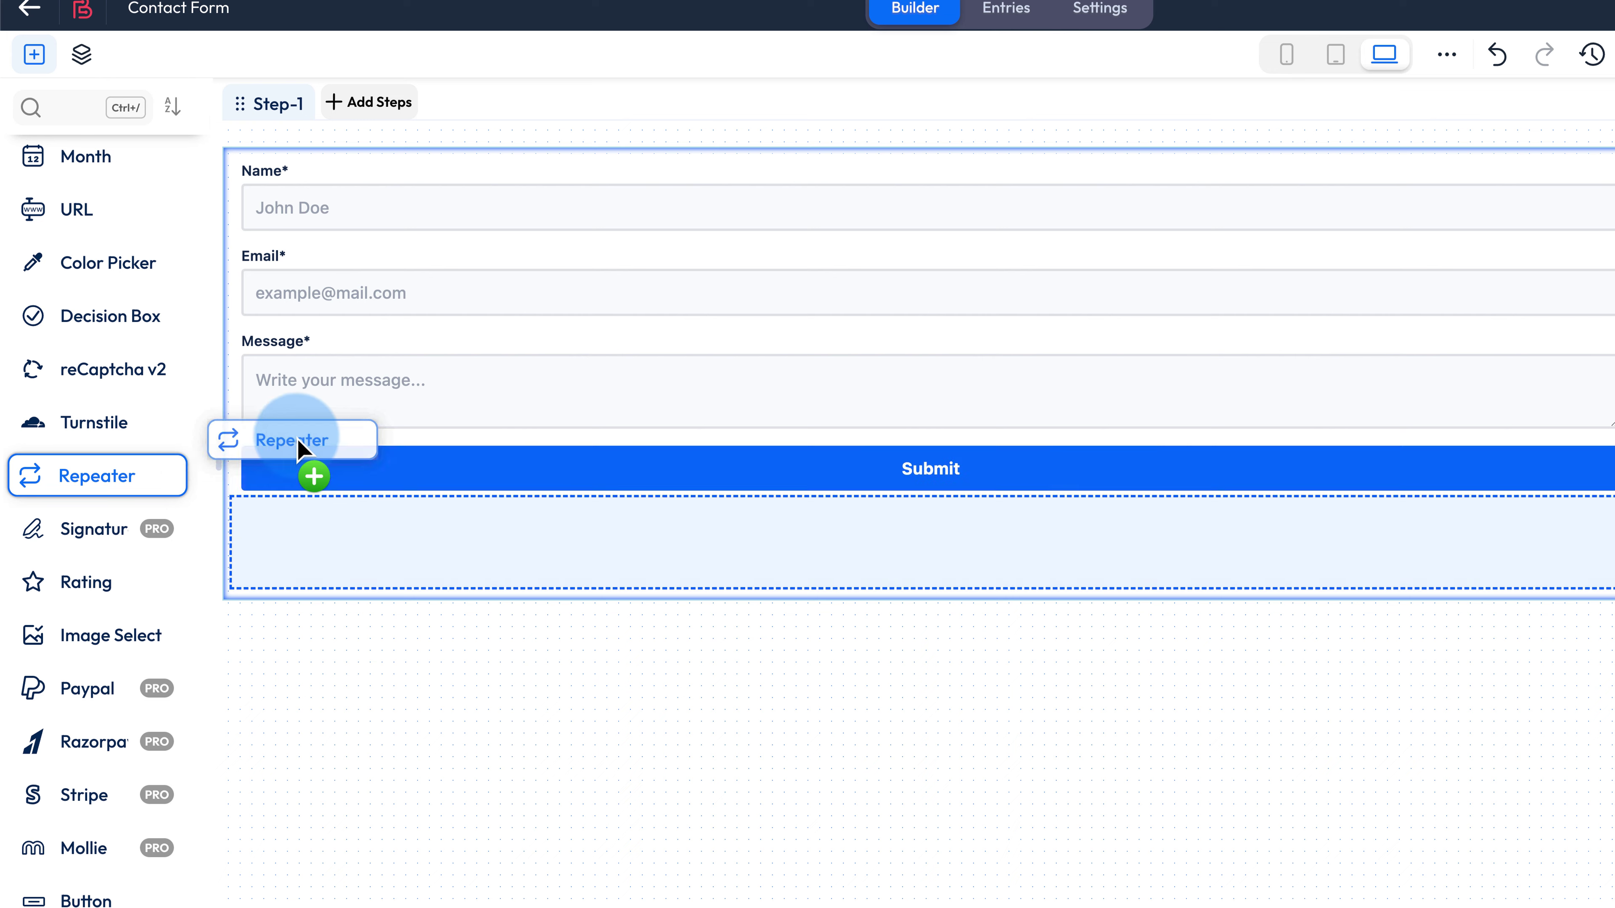
- Place a File Upload field inside the form's Repeater
drag(317, 447, 414, 505)
scroll(114, 408, up, 10)
drag(115, 407, 428, 592)
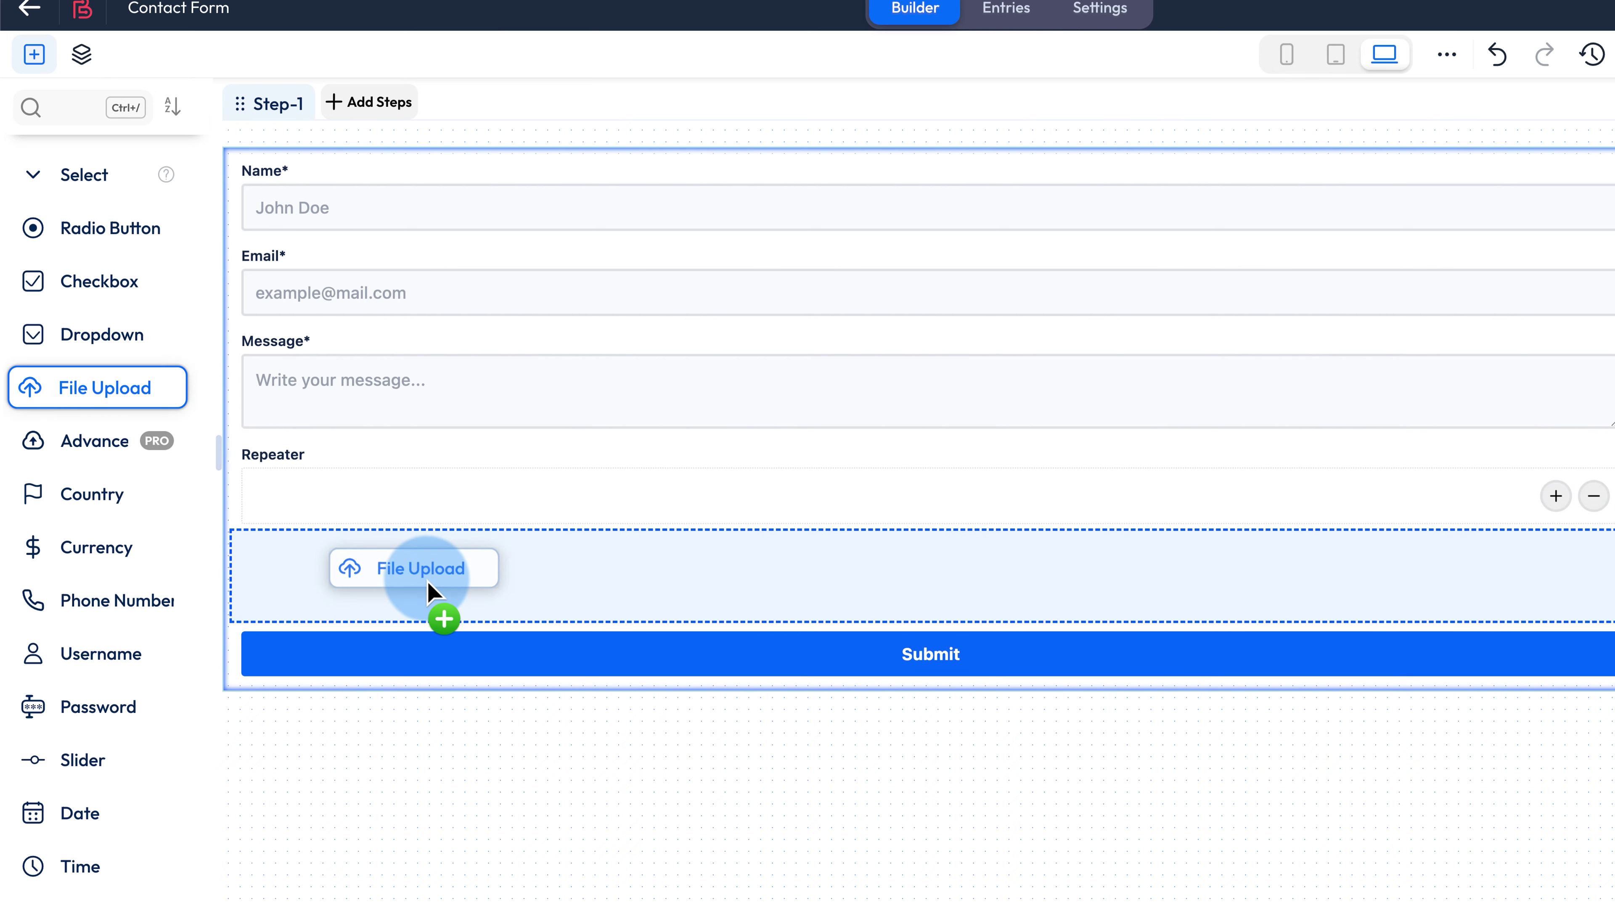
drag(454, 529, 468, 526)
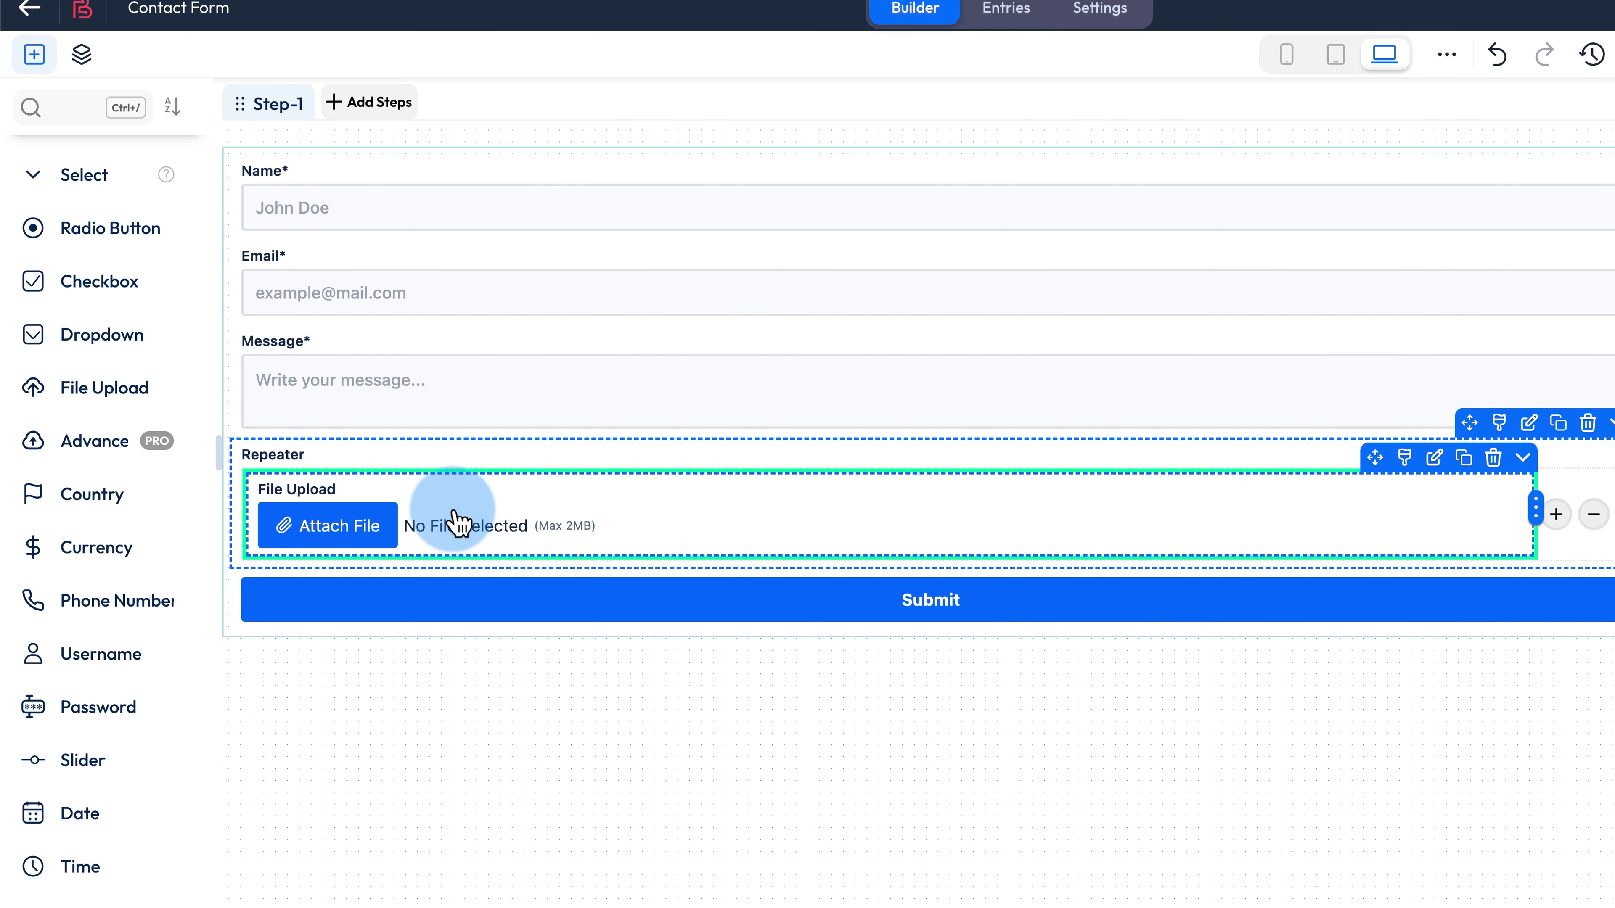
- Set the conditional logic to Record Create and submit the preview through Pay with Stripe
click(317, 298)
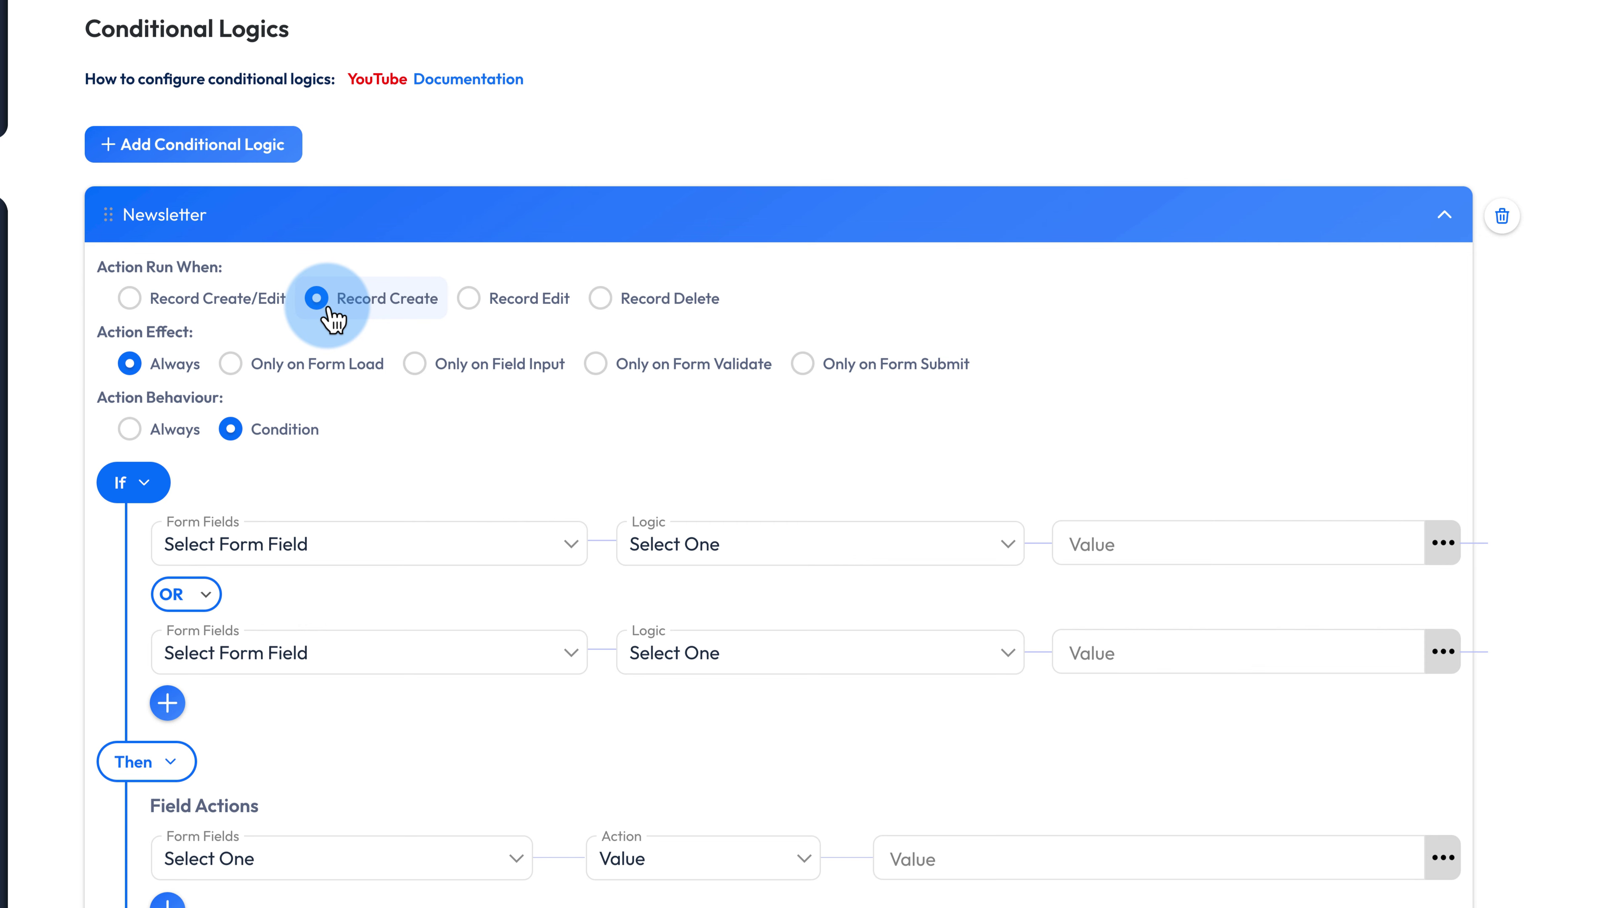
scroll(109, 307, down, 1)
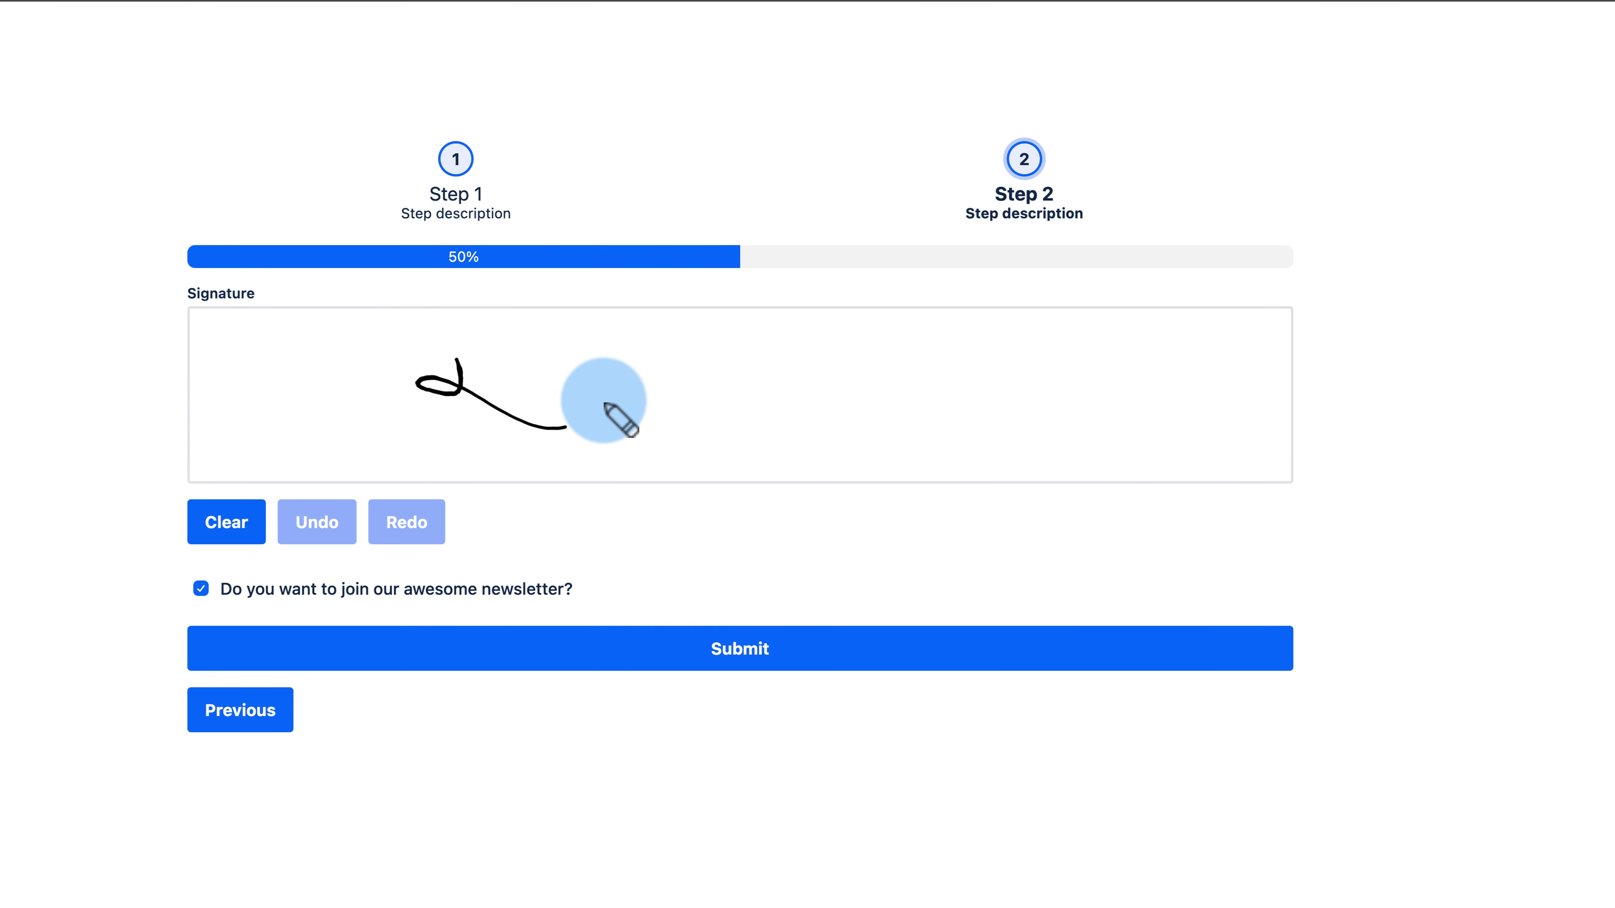
click(824, 635)
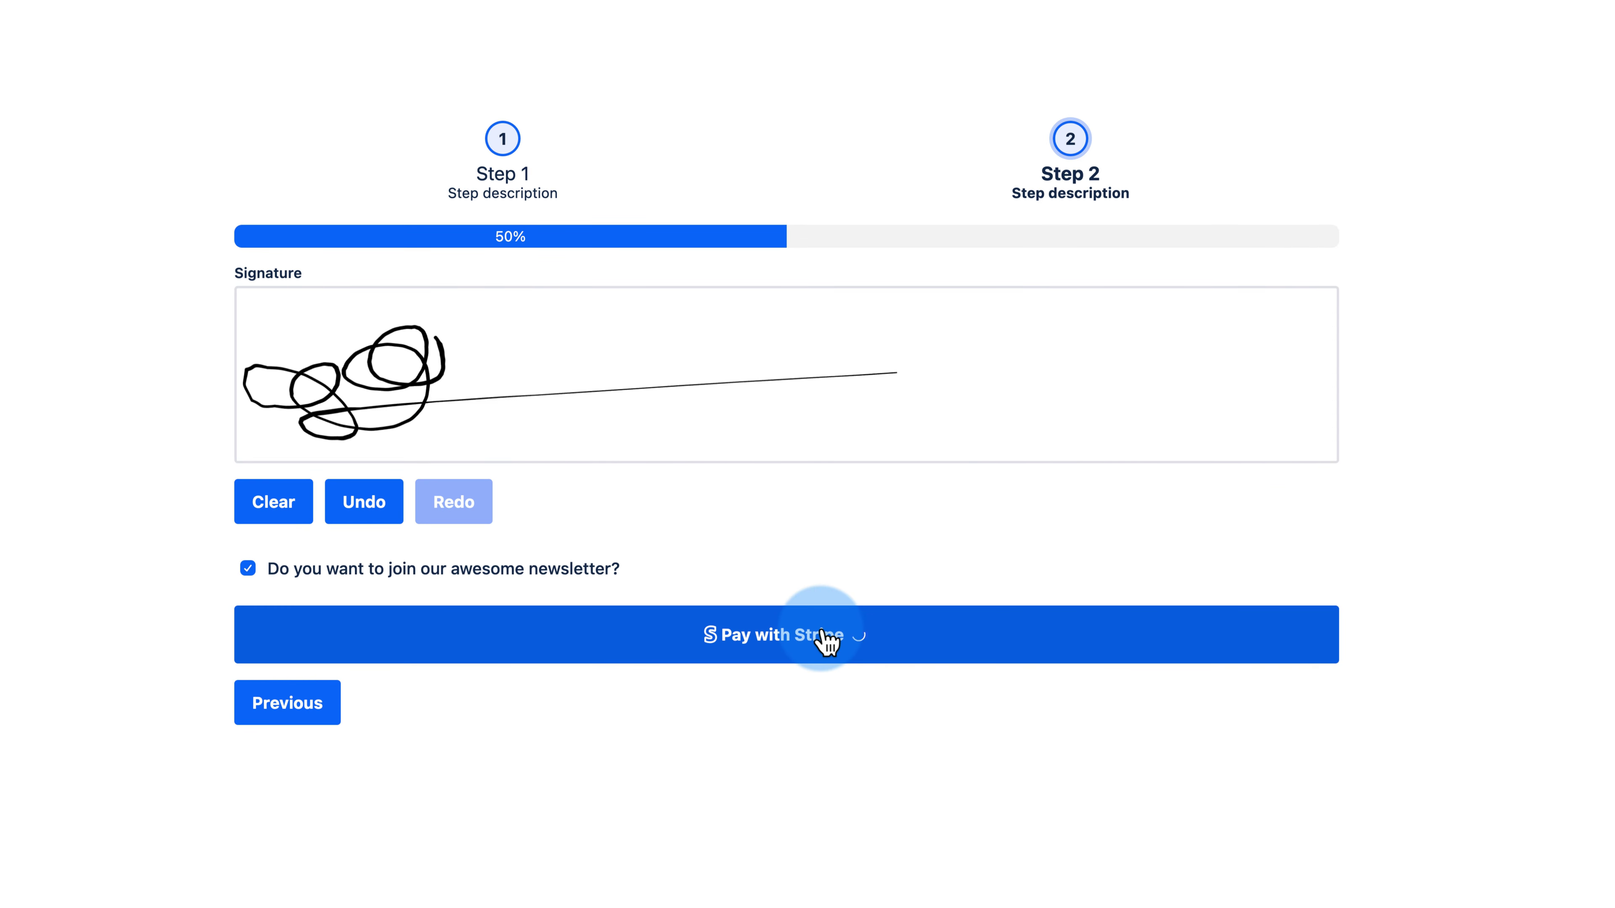
scroll(693, 731, down, 2)
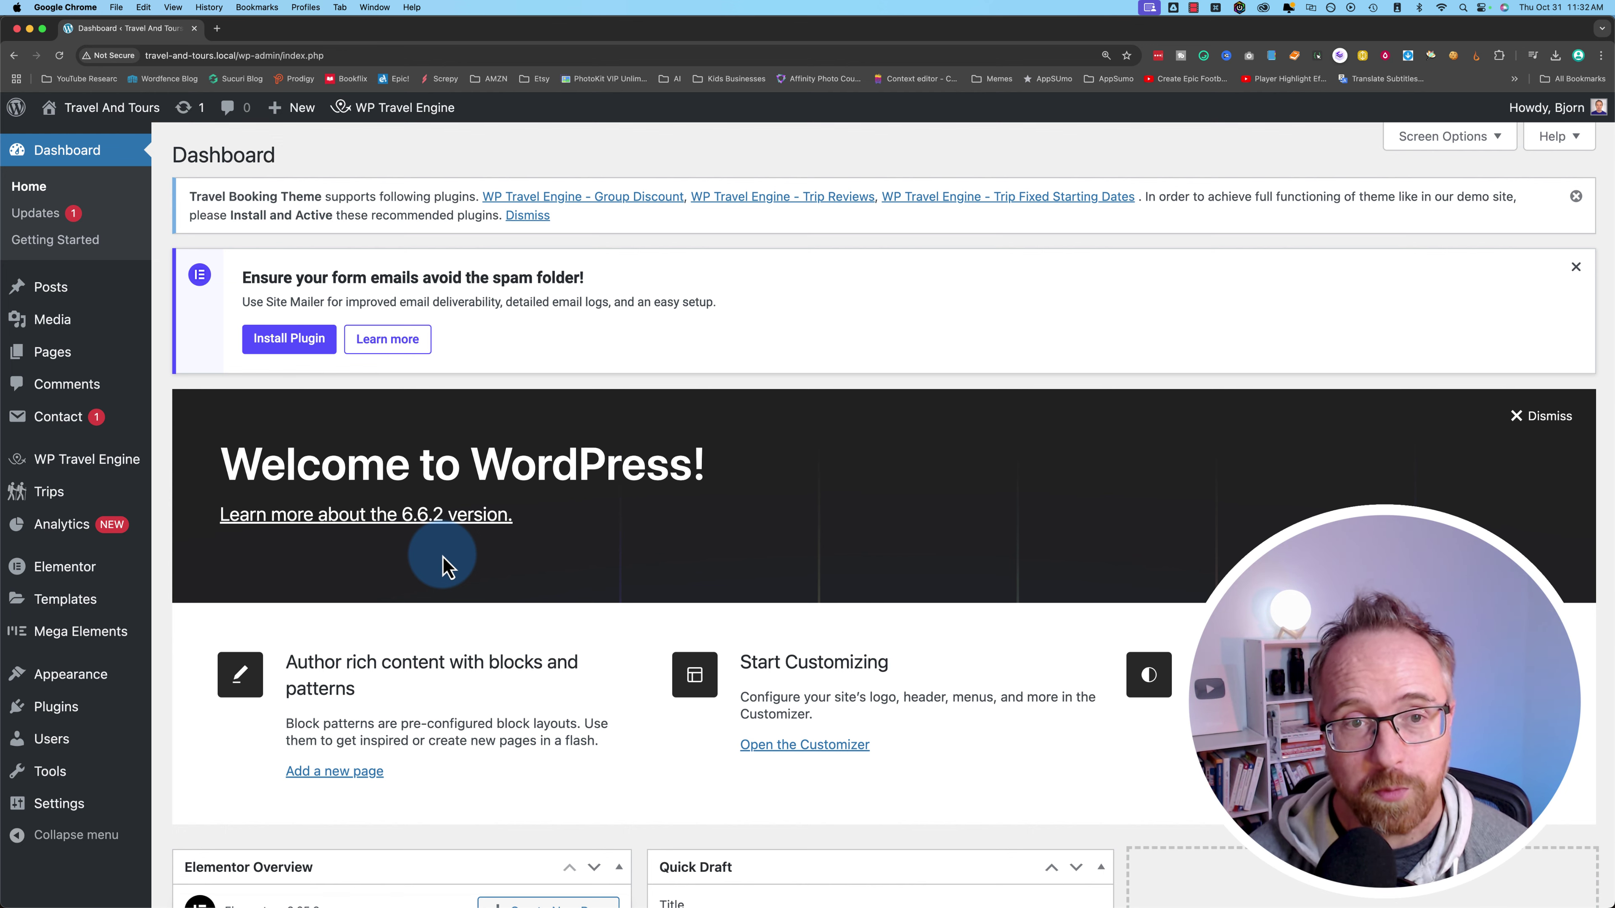
- Search for 'bit form' on the Add New Plugins page
scroll(430, 586, down, 3)
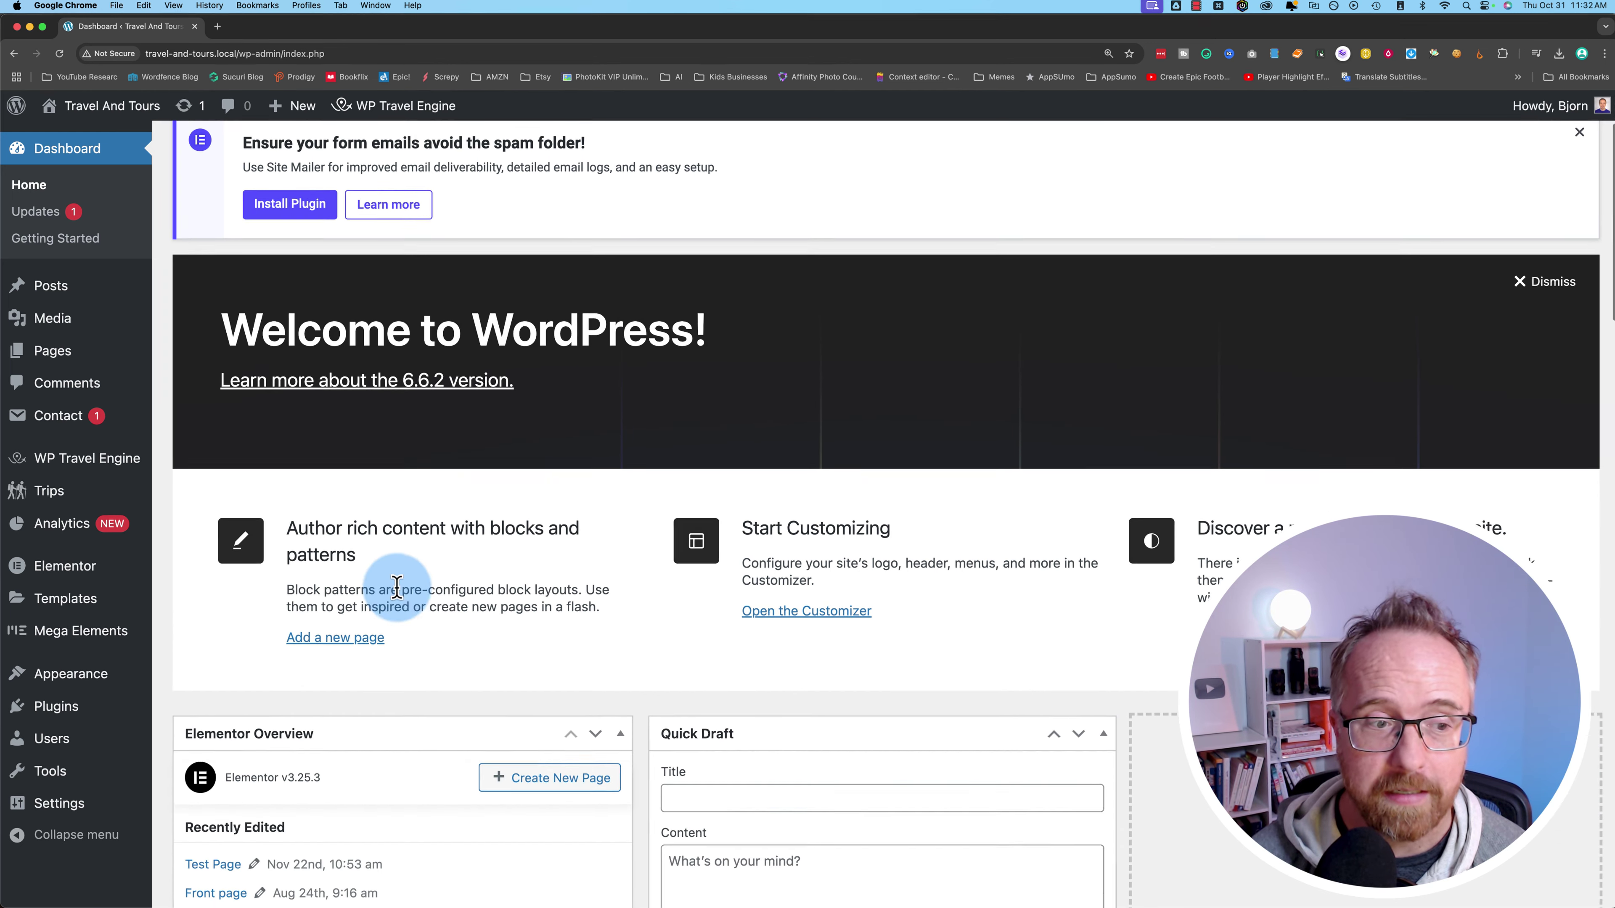
mouse_move(45, 717)
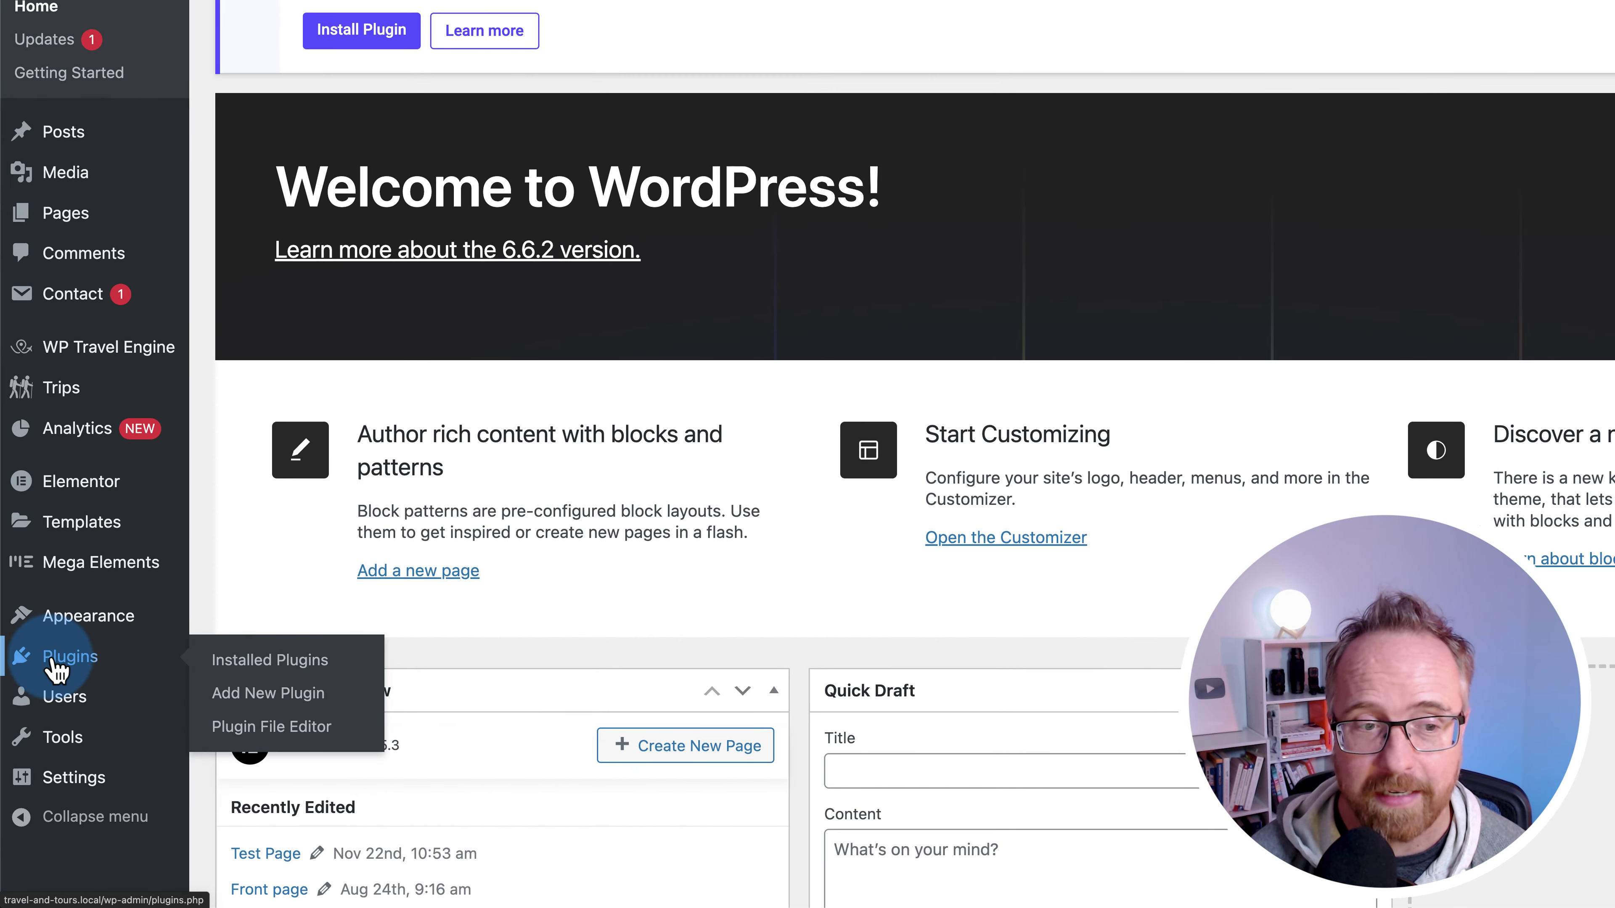
click(297, 700)
click(1539, 114)
text(bit form)
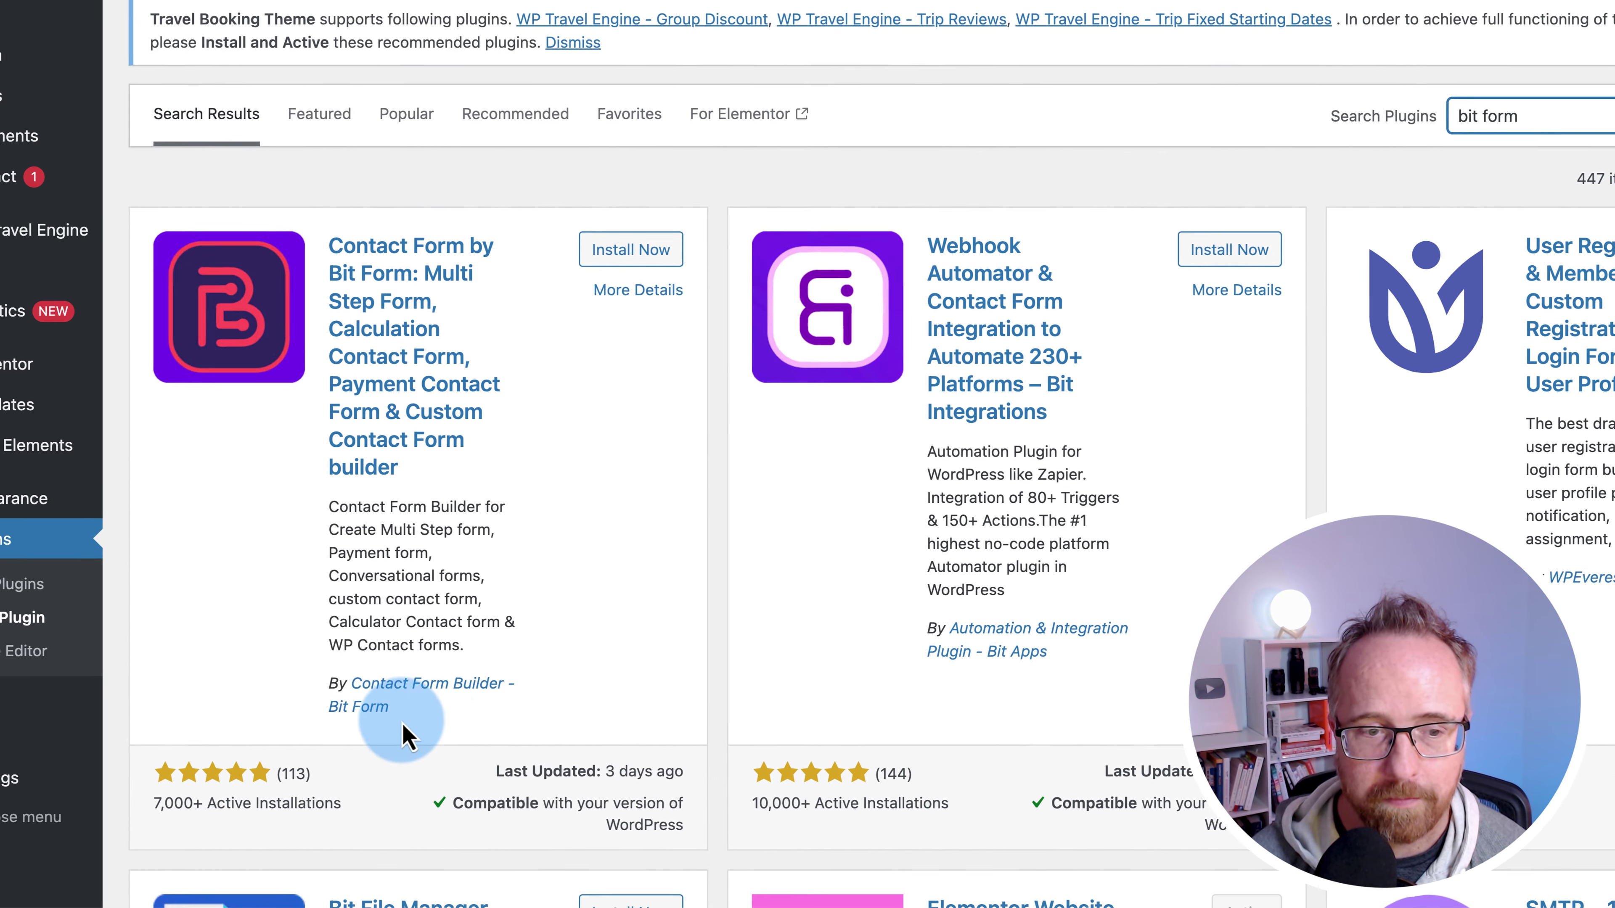
- Review the Bit Form plugin's compatibility details and activate the installed plugin
scroll(117, 753, down, 2)
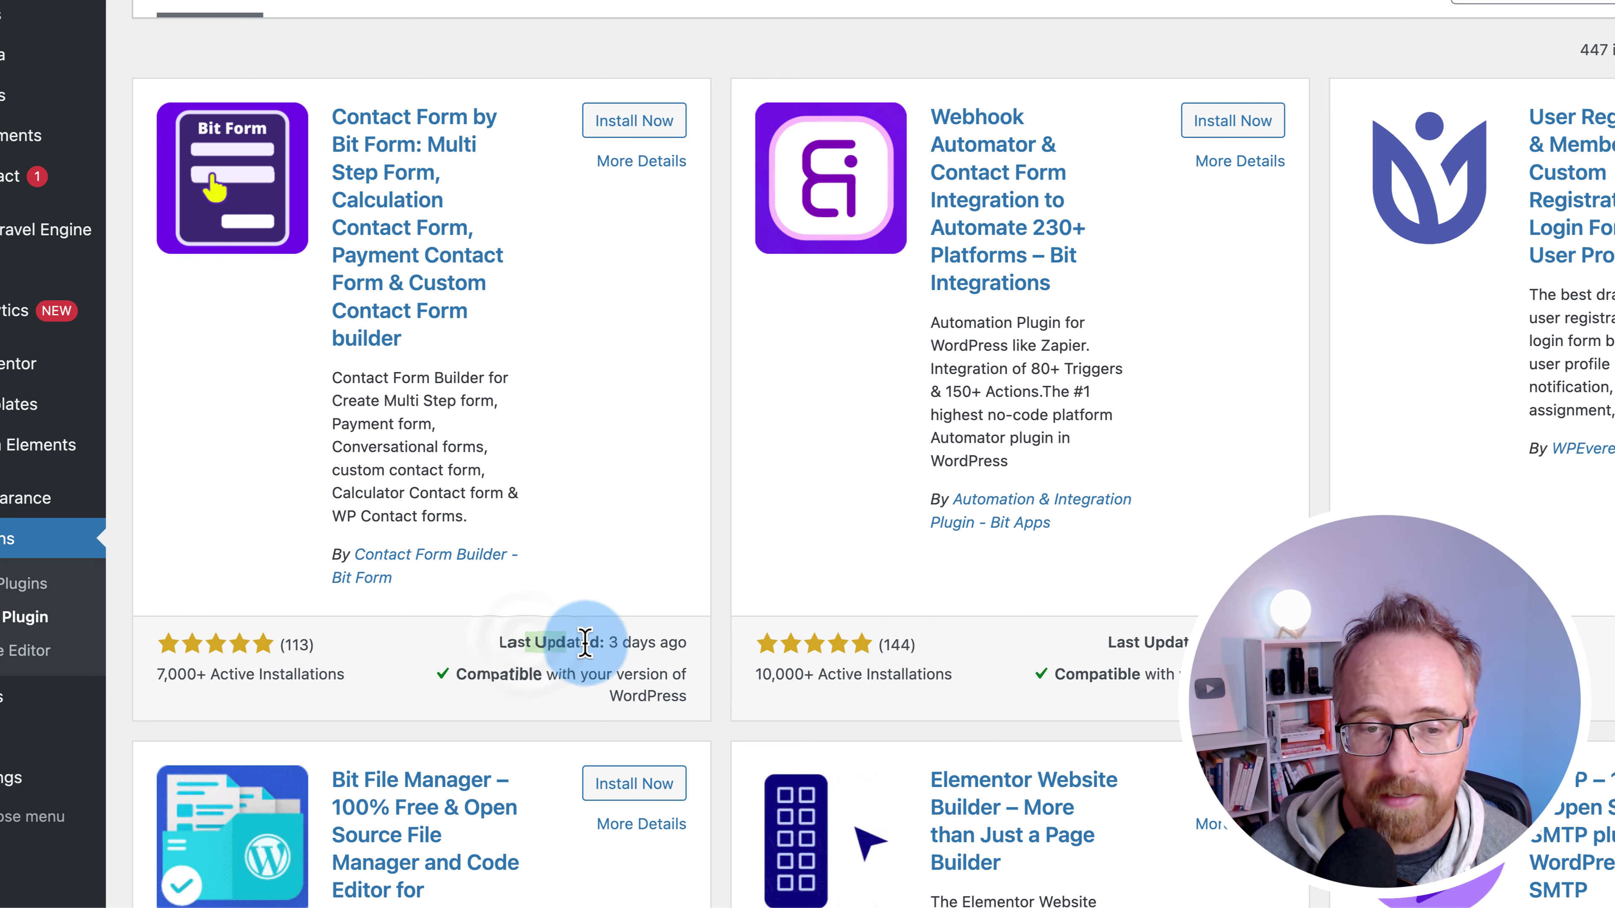
drag(513, 671, 659, 689)
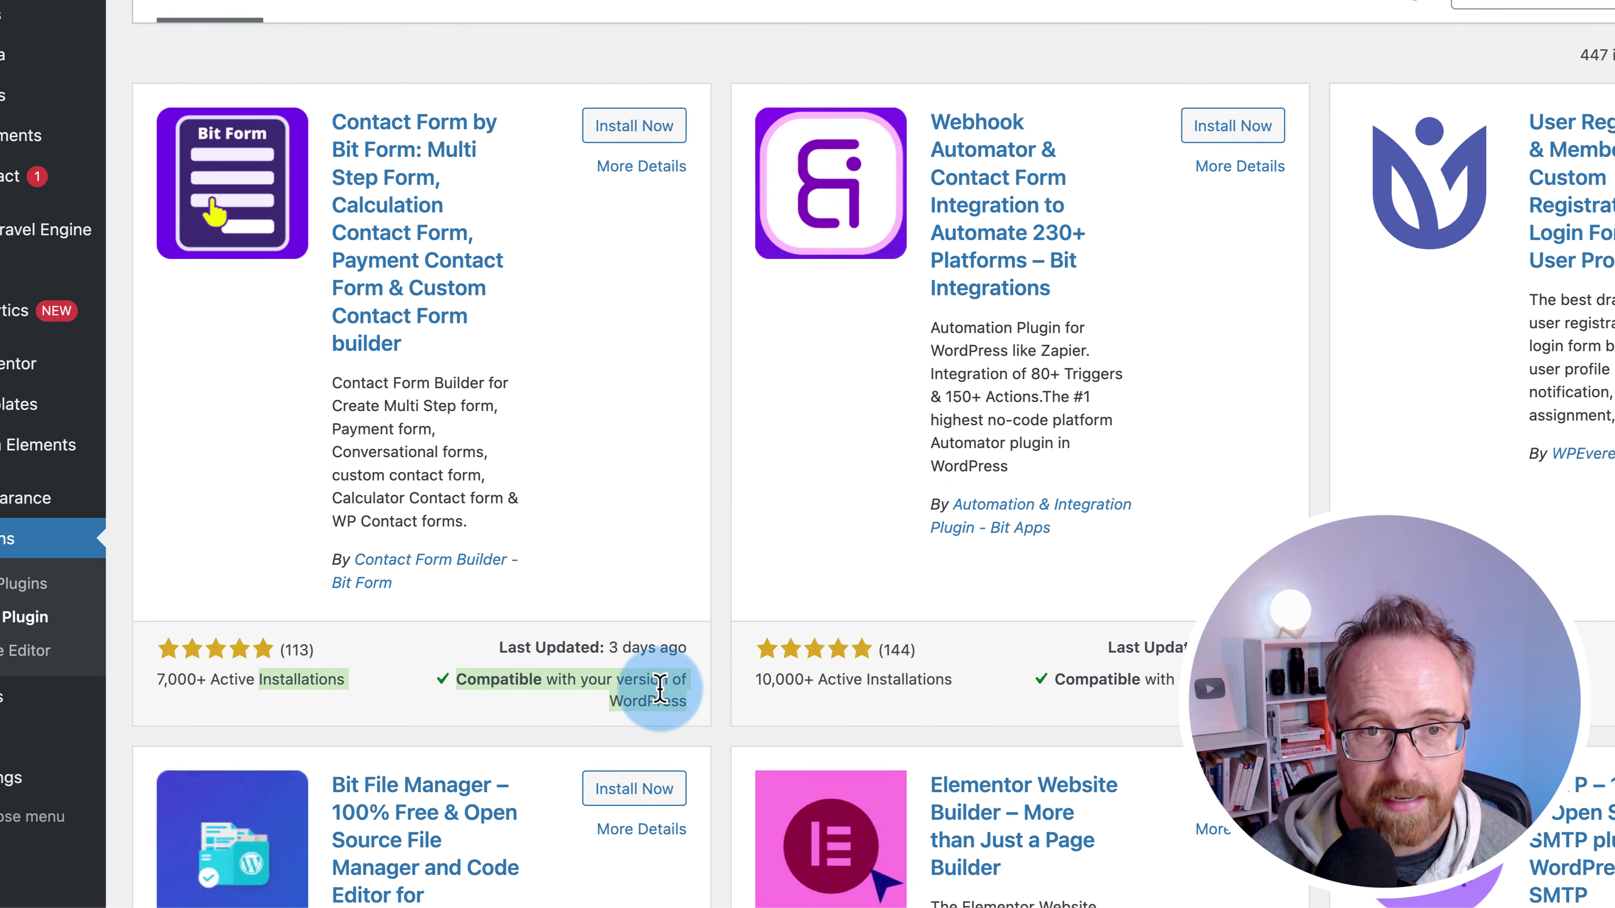
scroll(657, 463, up, 2)
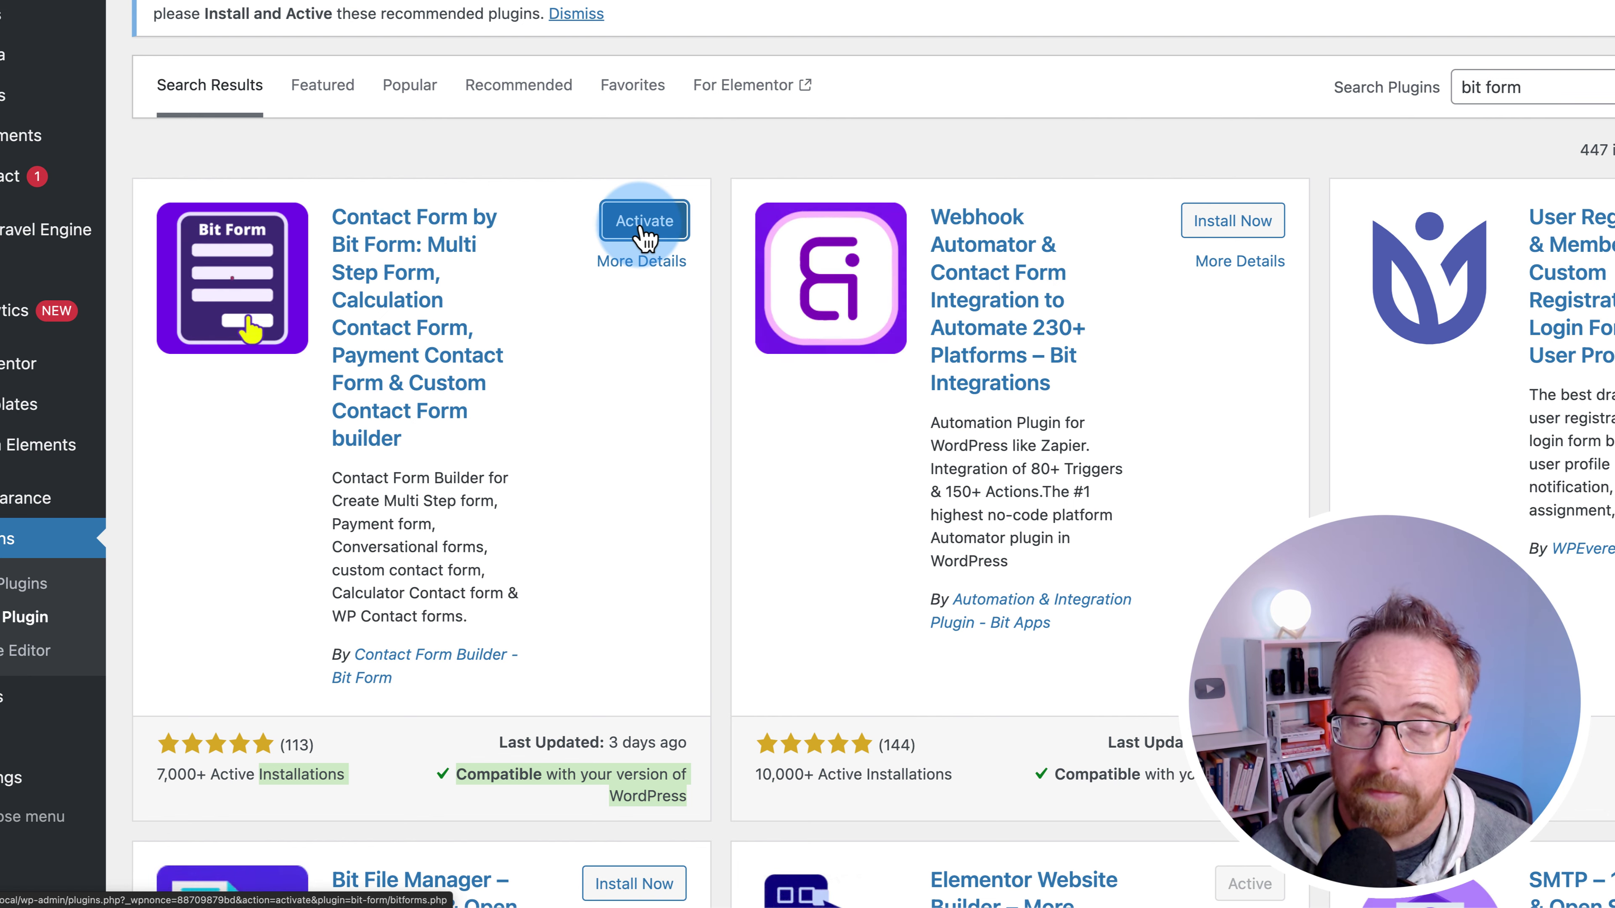
click(674, 220)
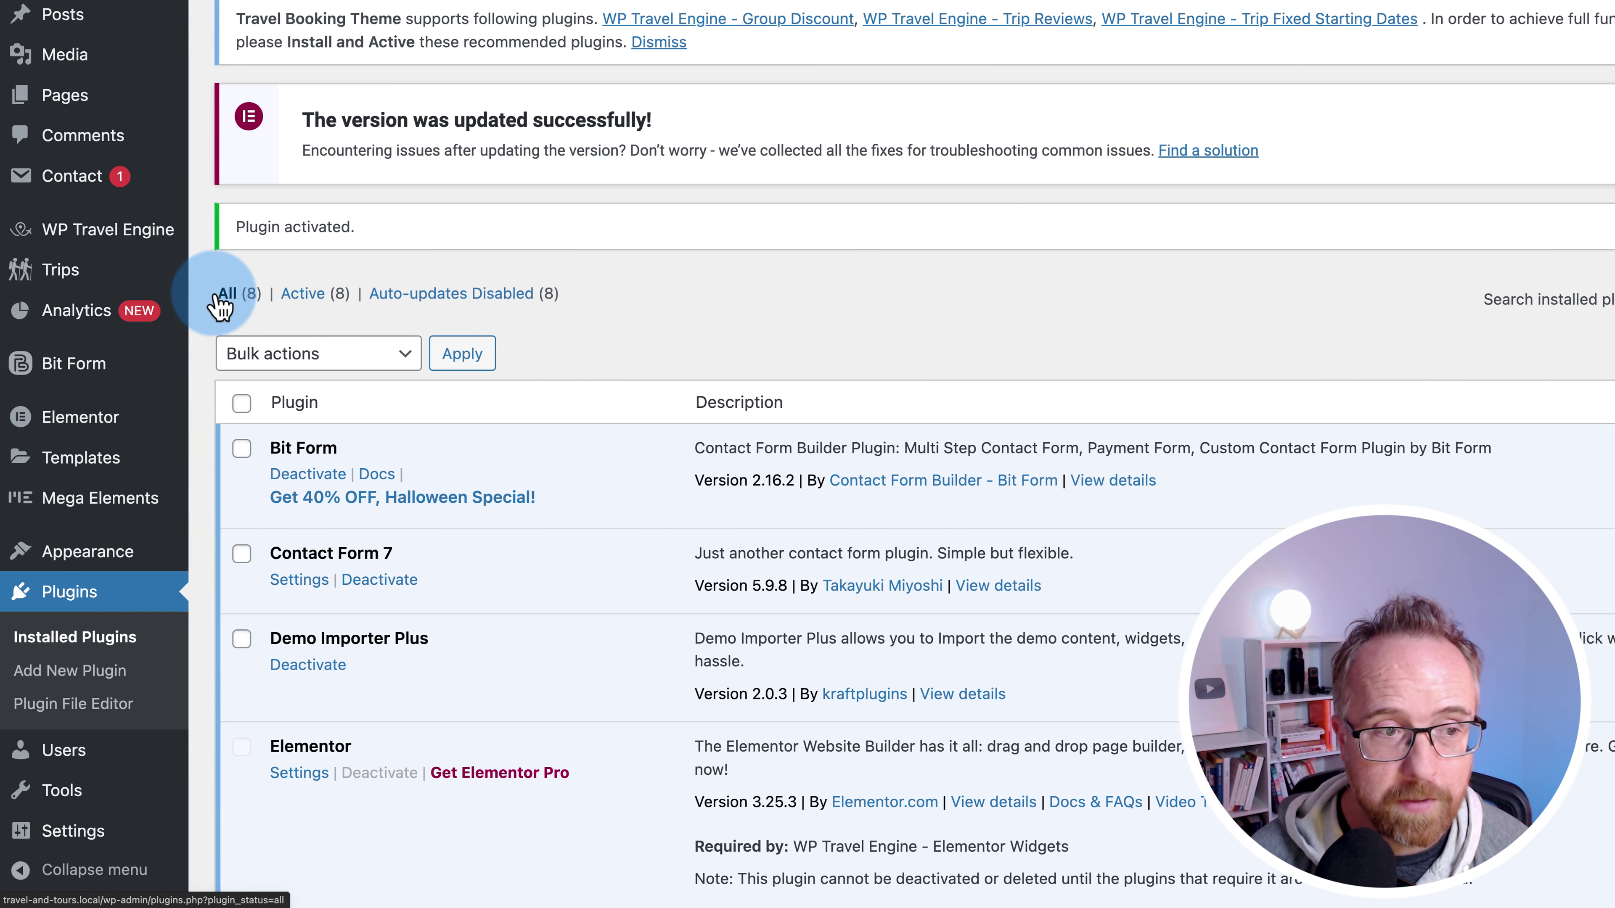
- Open Bit Form's All Forms page, dismiss the announcement and start creating the first form
mouse_move(62, 376)
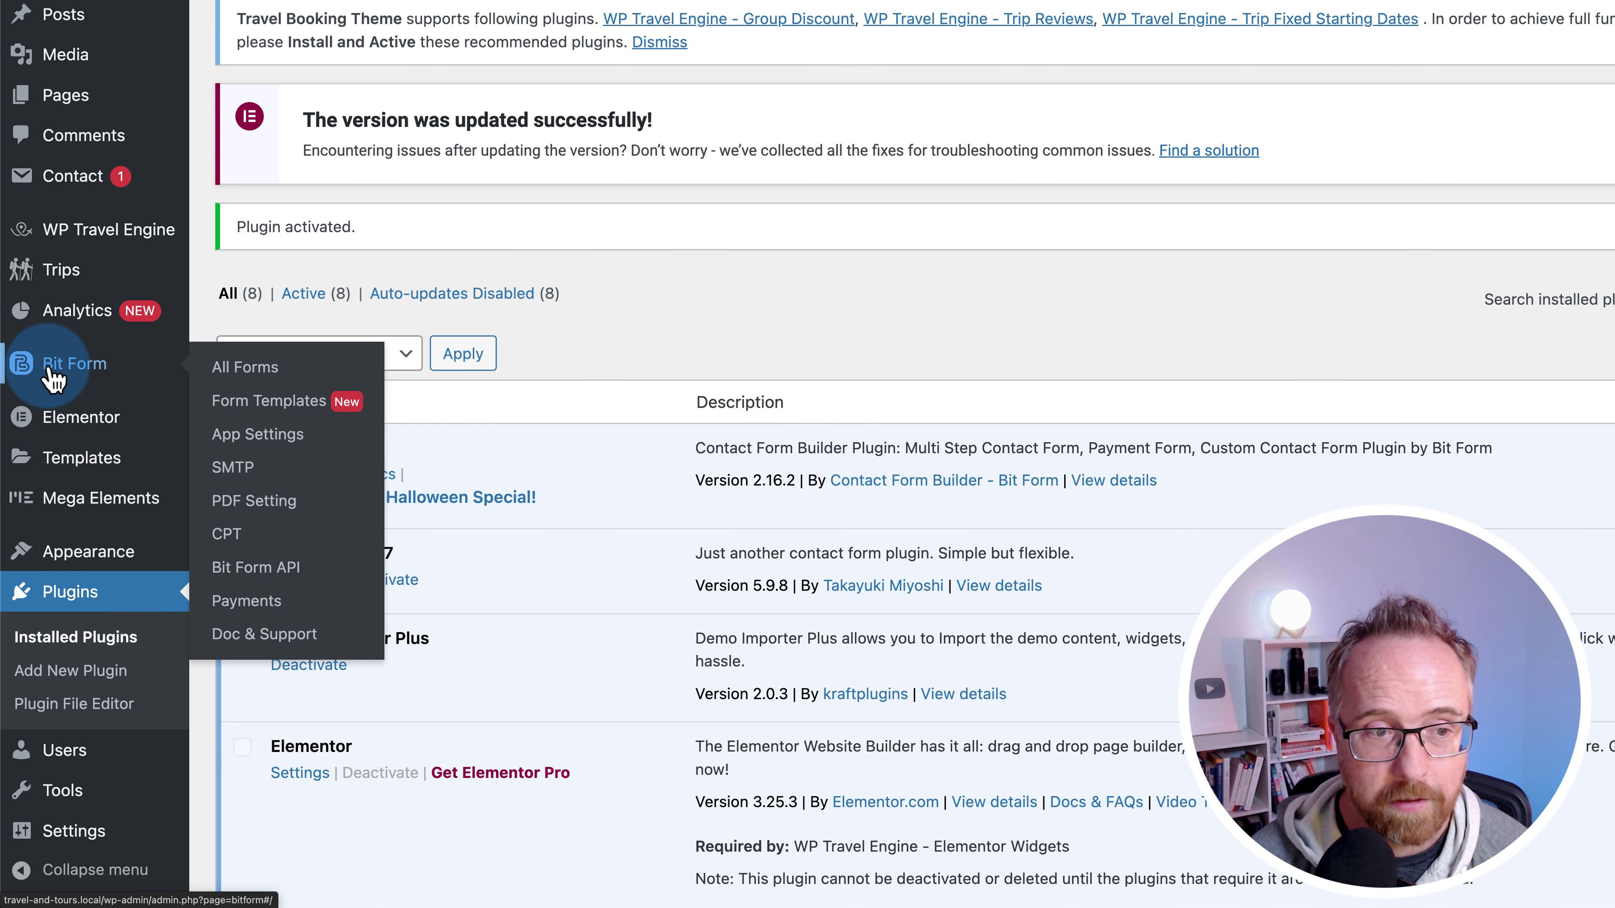
click(254, 372)
click(1167, 633)
click(1164, 635)
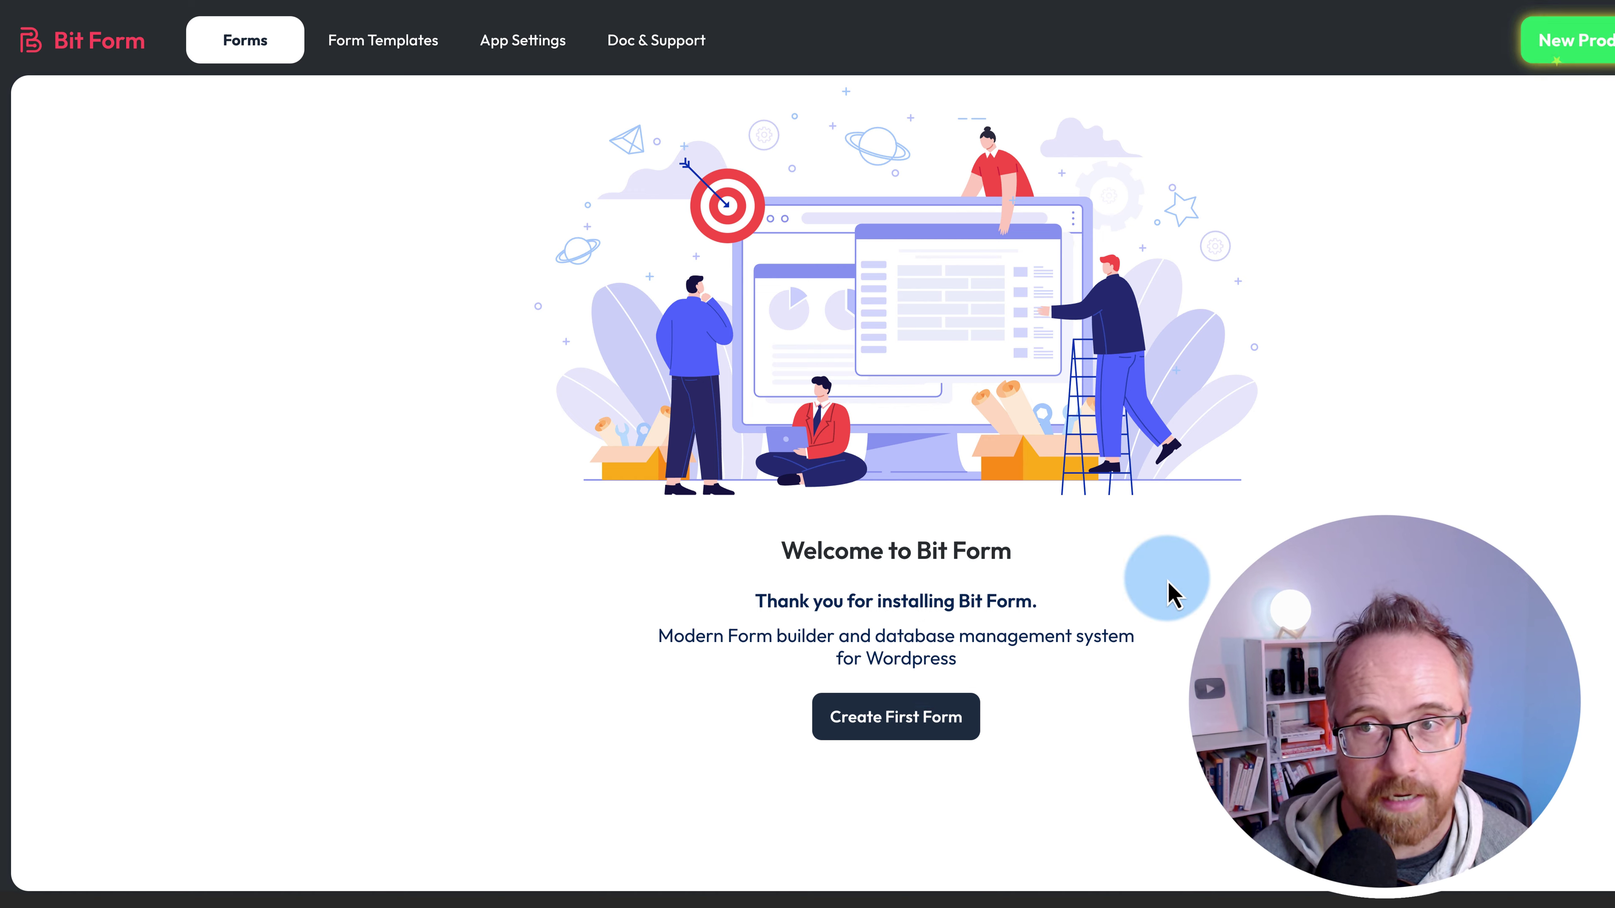
click(908, 718)
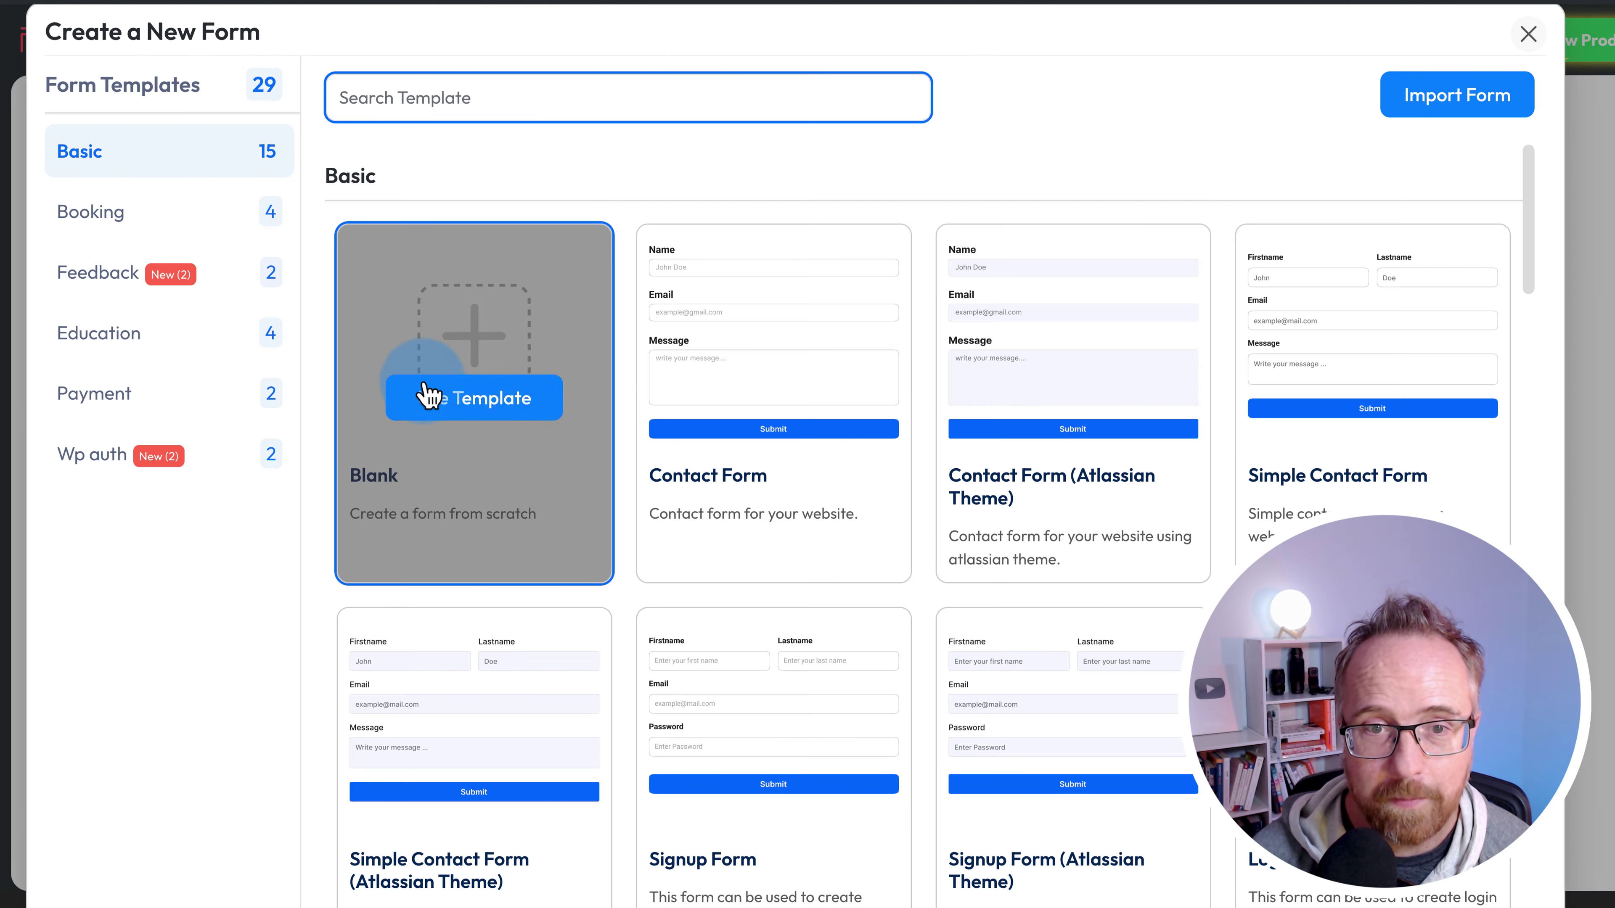
- Browse the template gallery of the Create a New Form page
scroll(616, 470, down, 10)
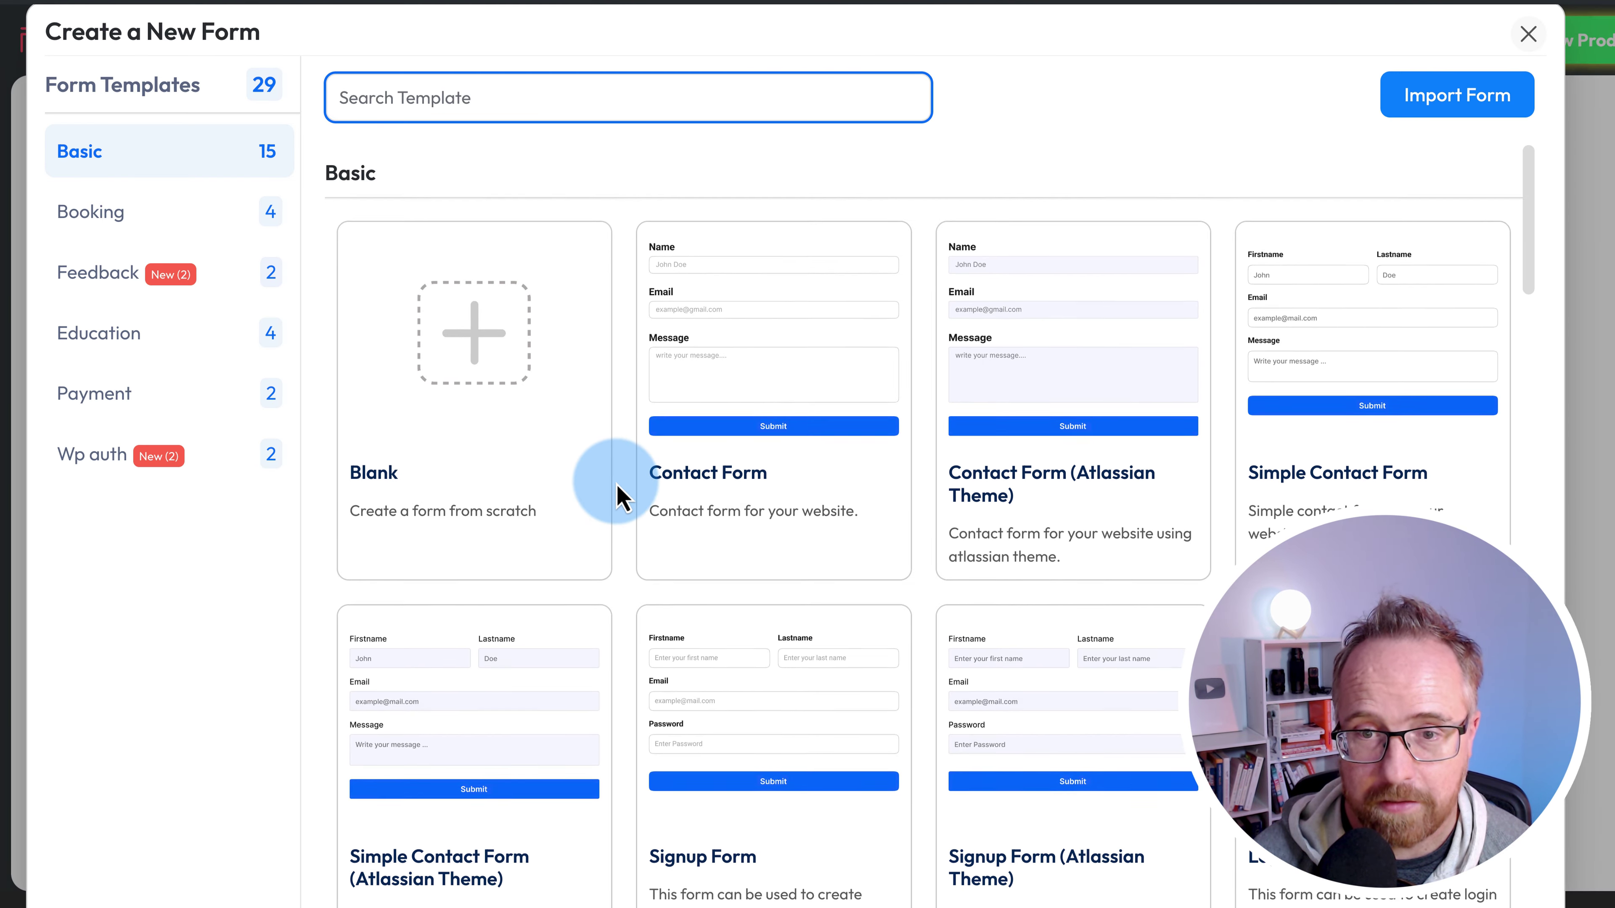
scroll(620, 496, down, 15)
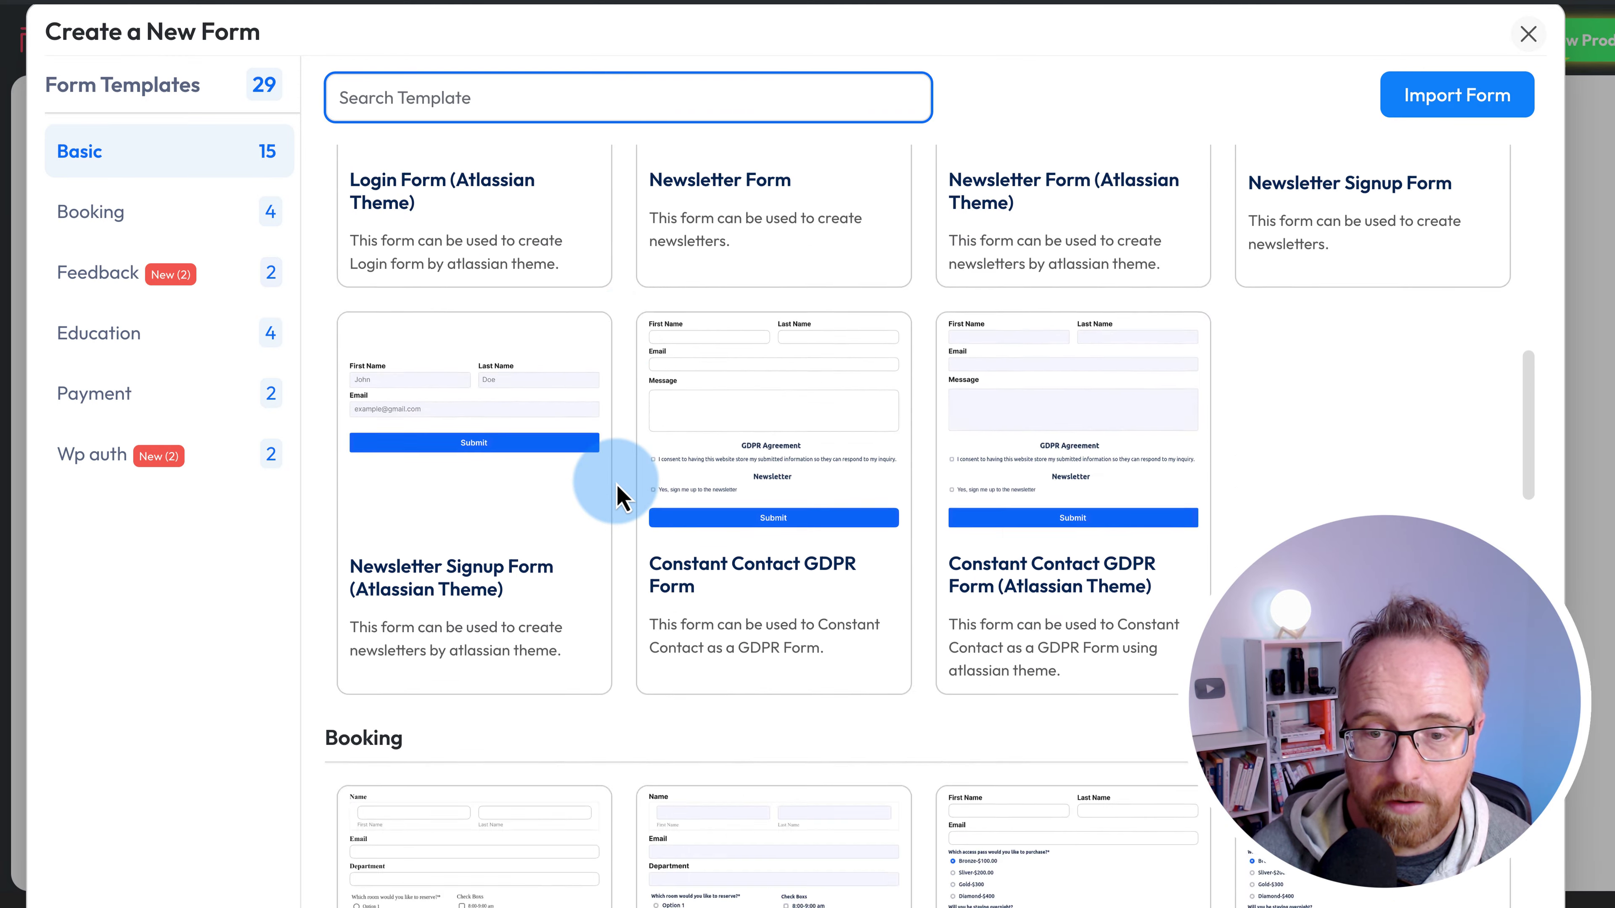
scroll(619, 496, down, 10)
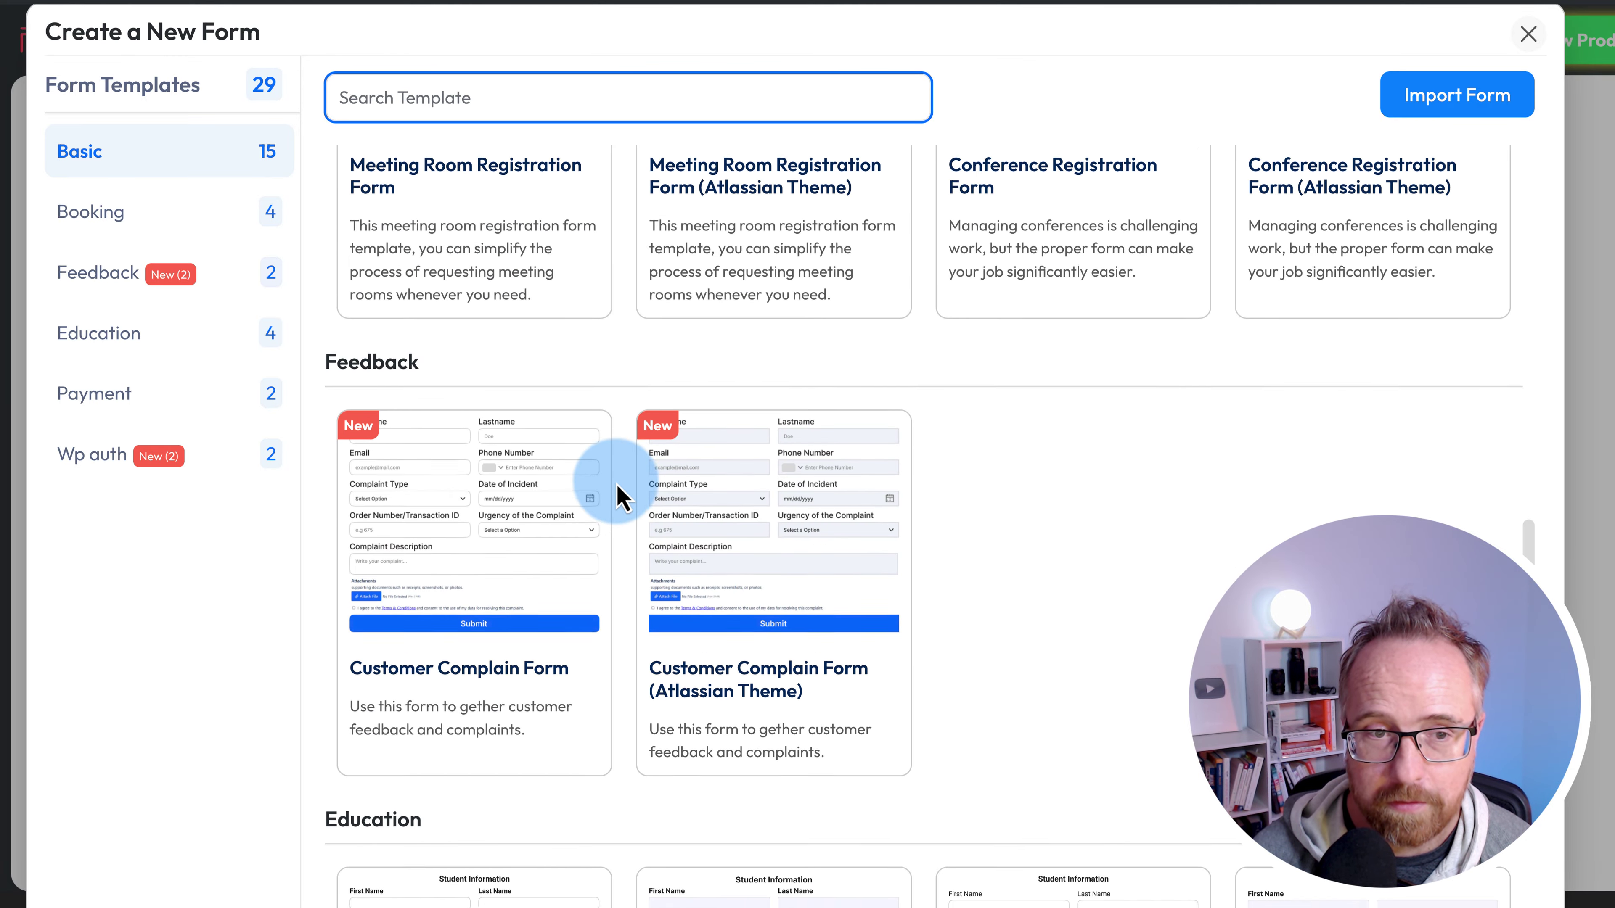
scroll(620, 496, down, 7)
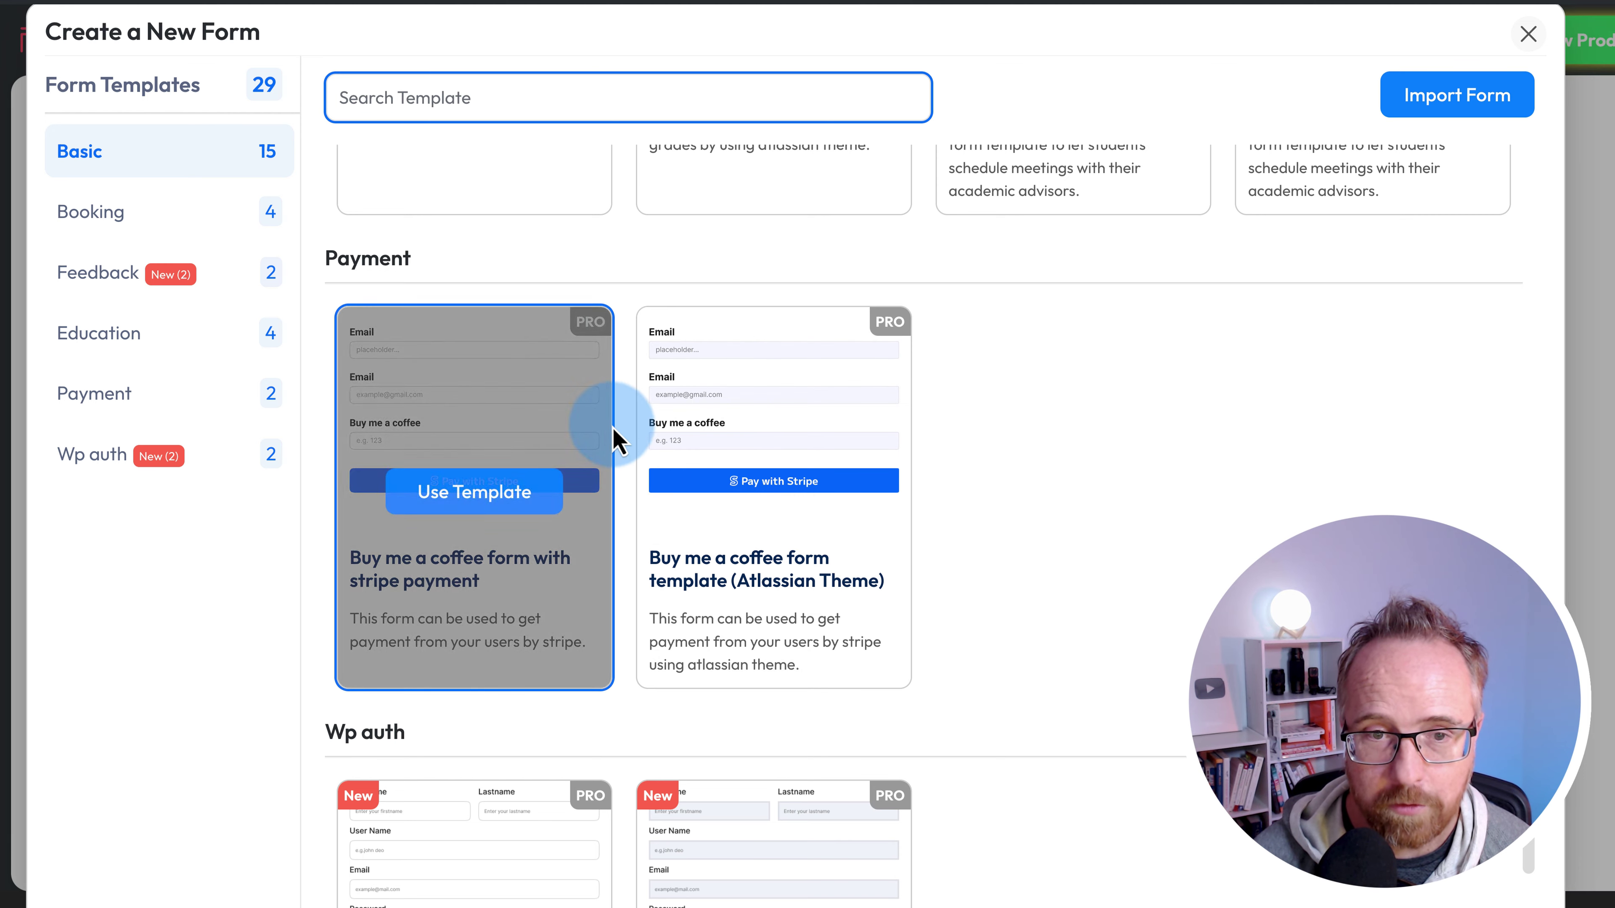
scroll(620, 440, down, 4)
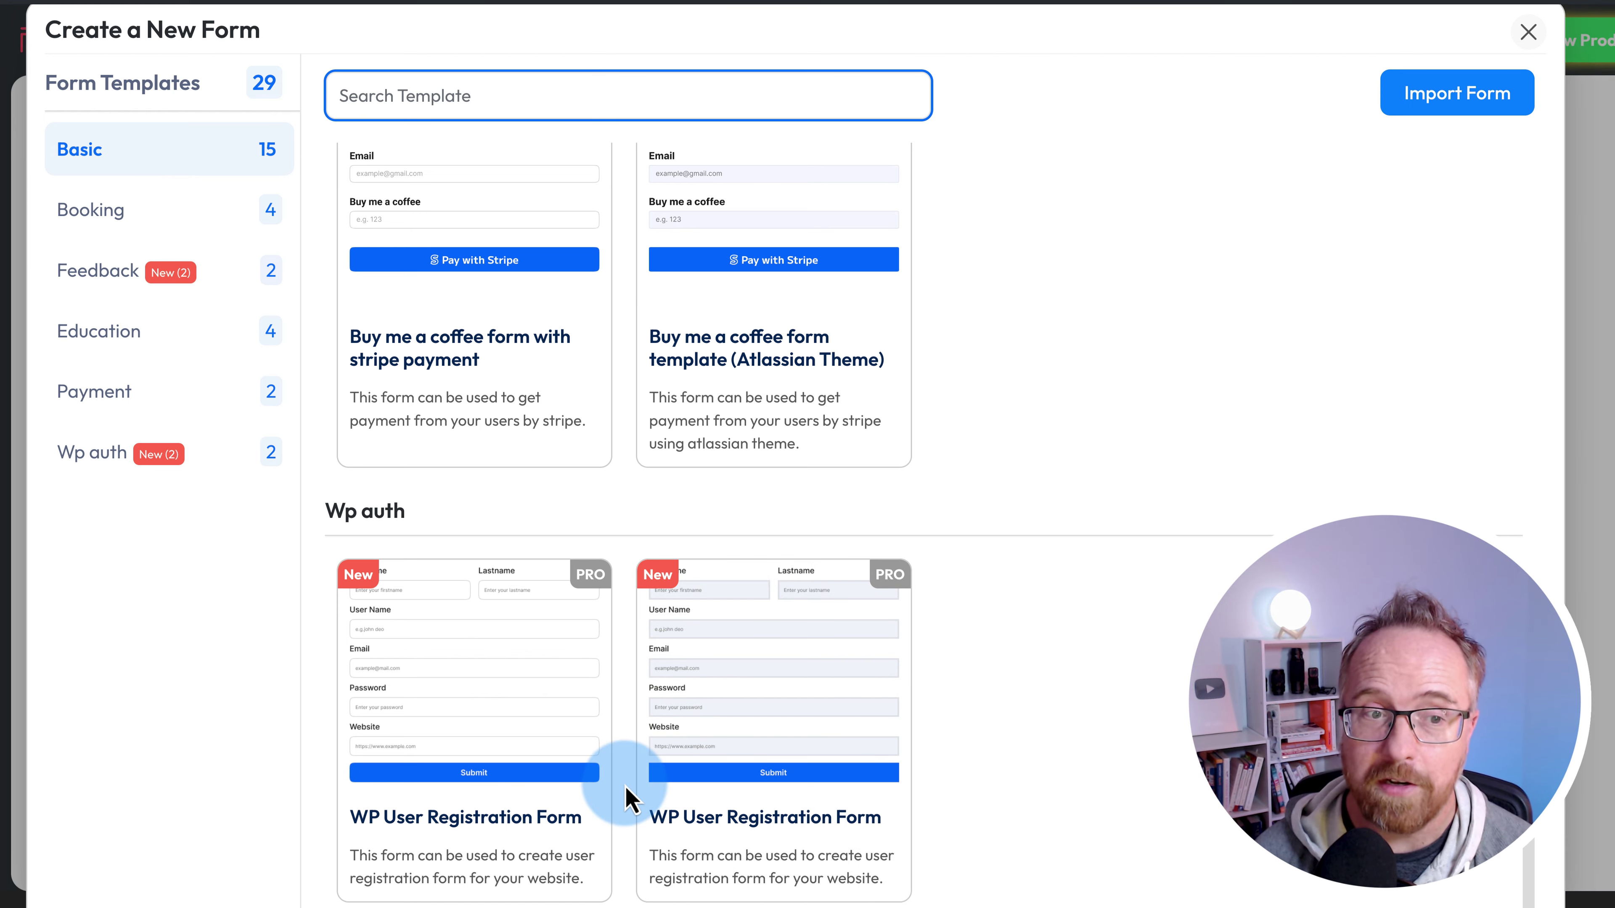
scroll(626, 798, up, 6)
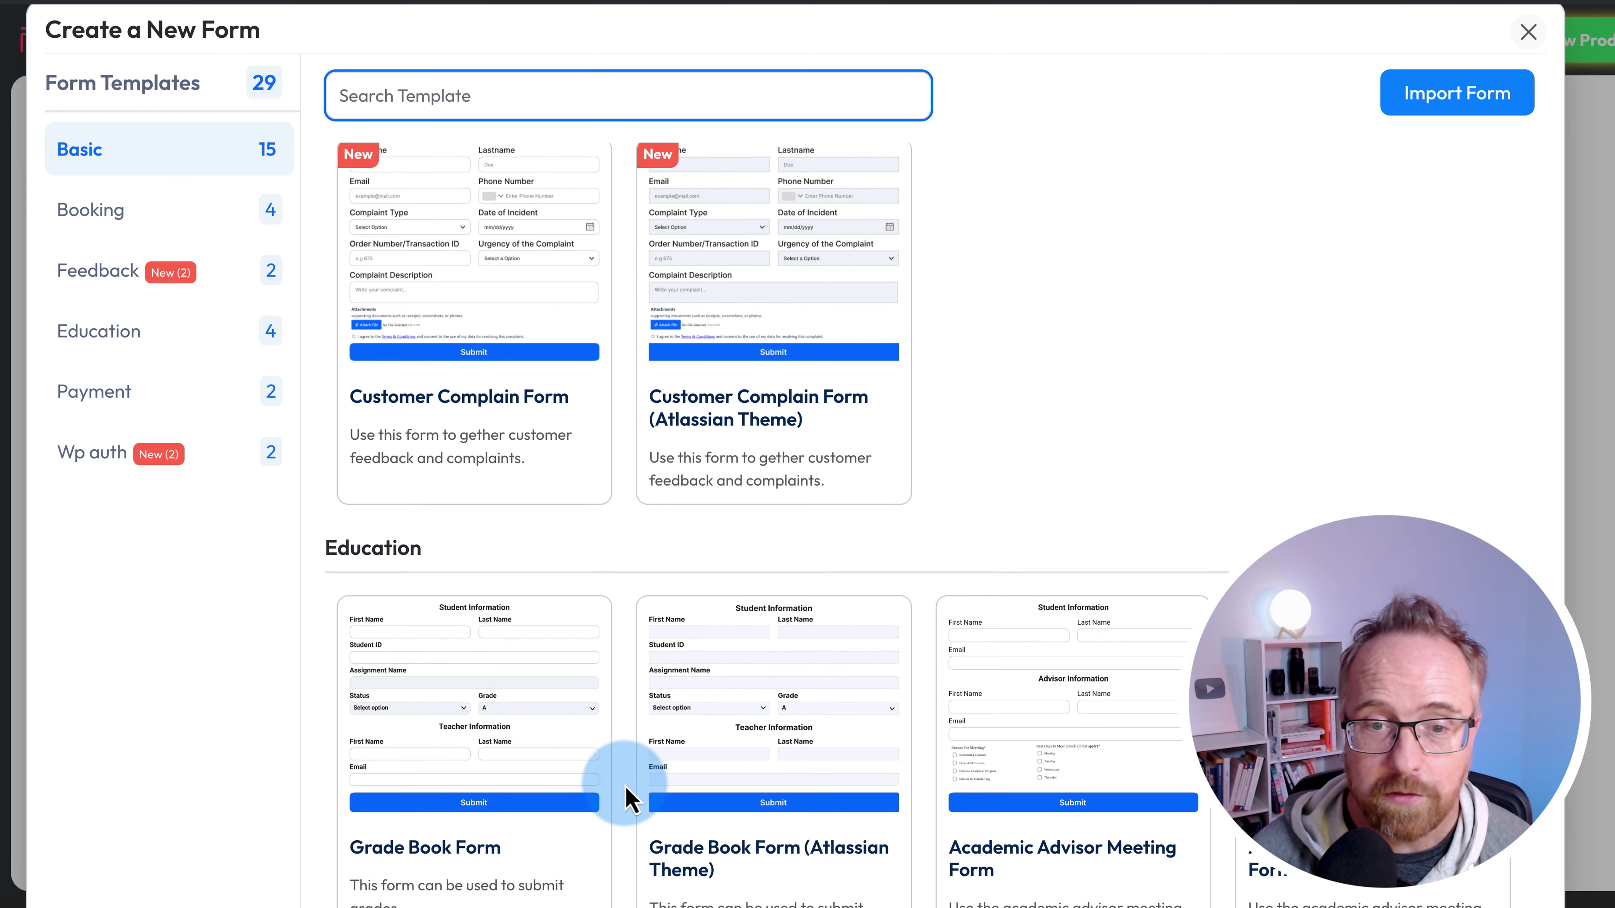
scroll(626, 798, up, 8)
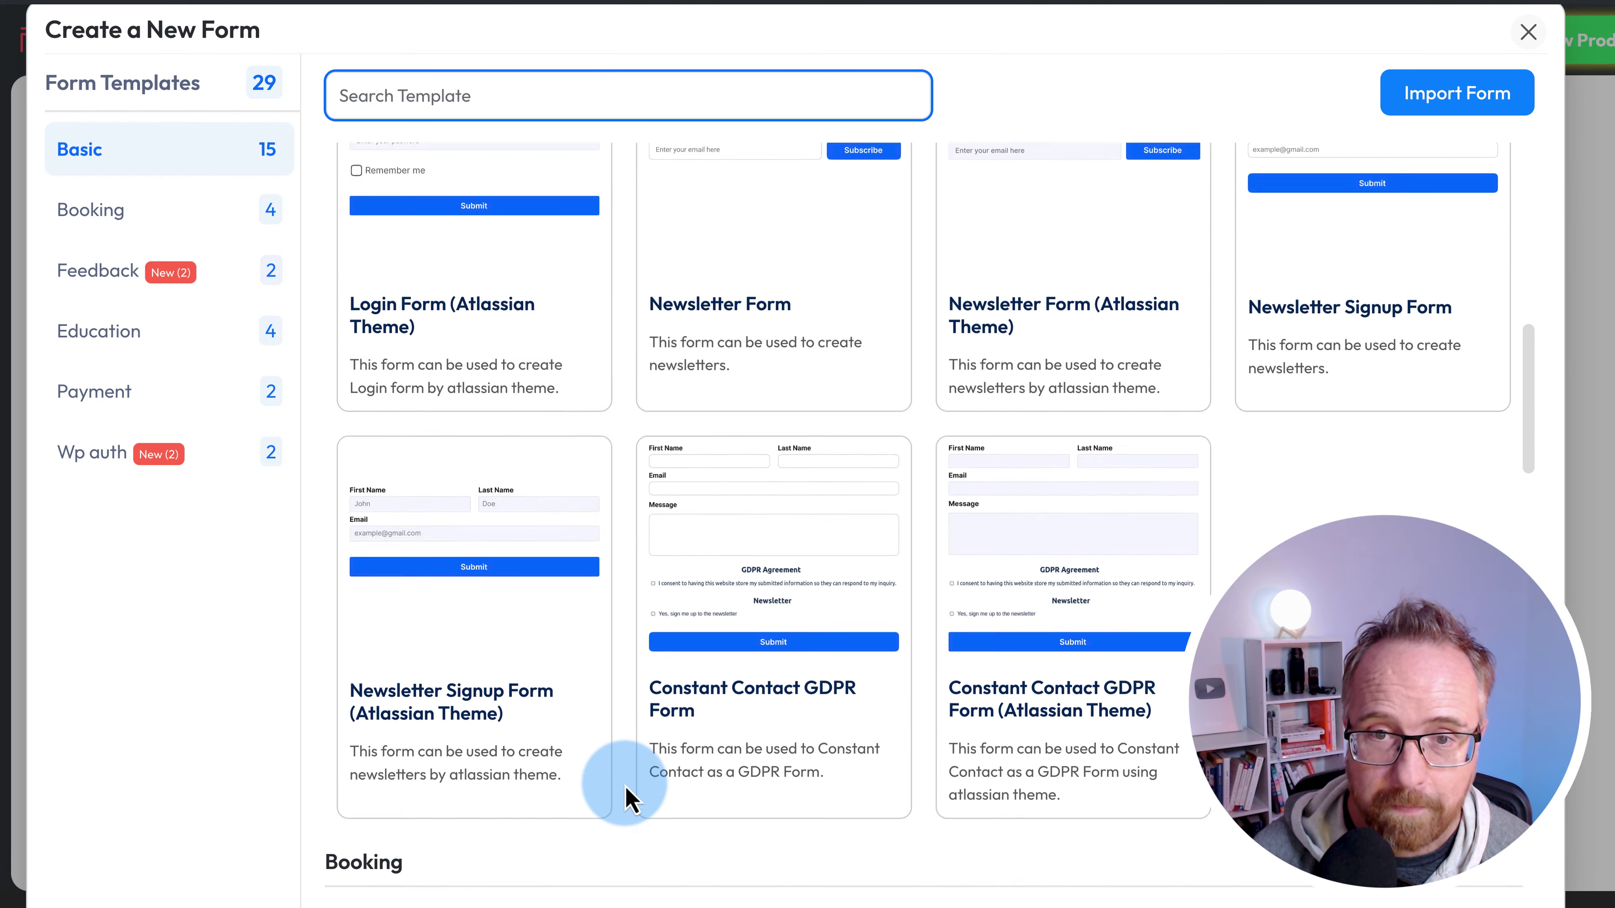
scroll(626, 798, up, 3)
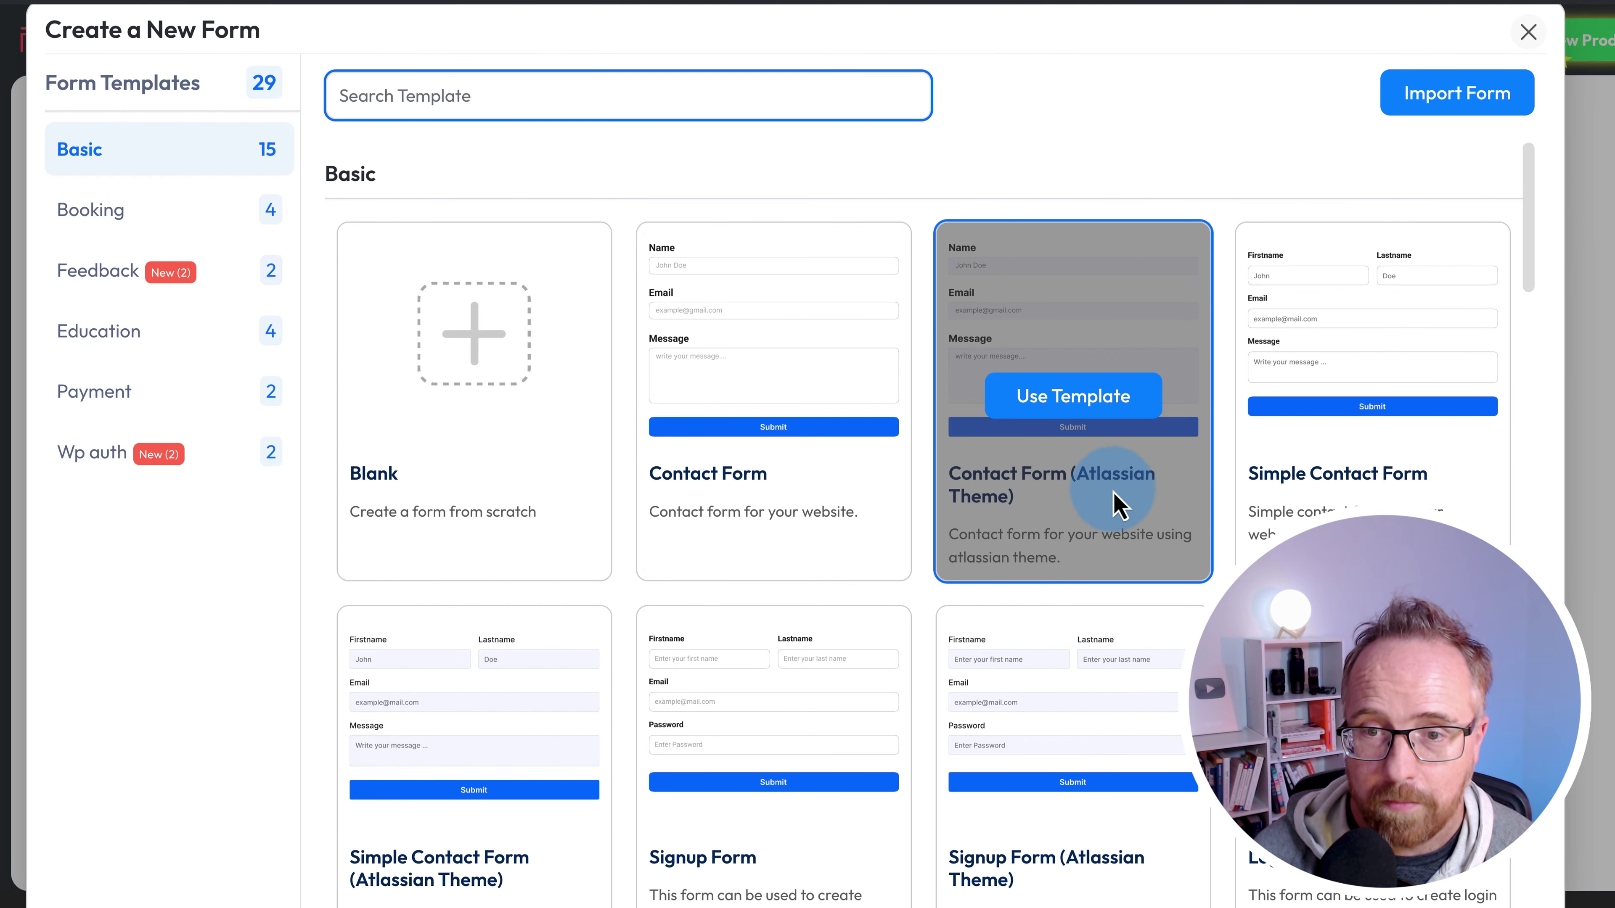
- Use the Contact Form template and inspect its Message, Submit and Name fields
click(739, 390)
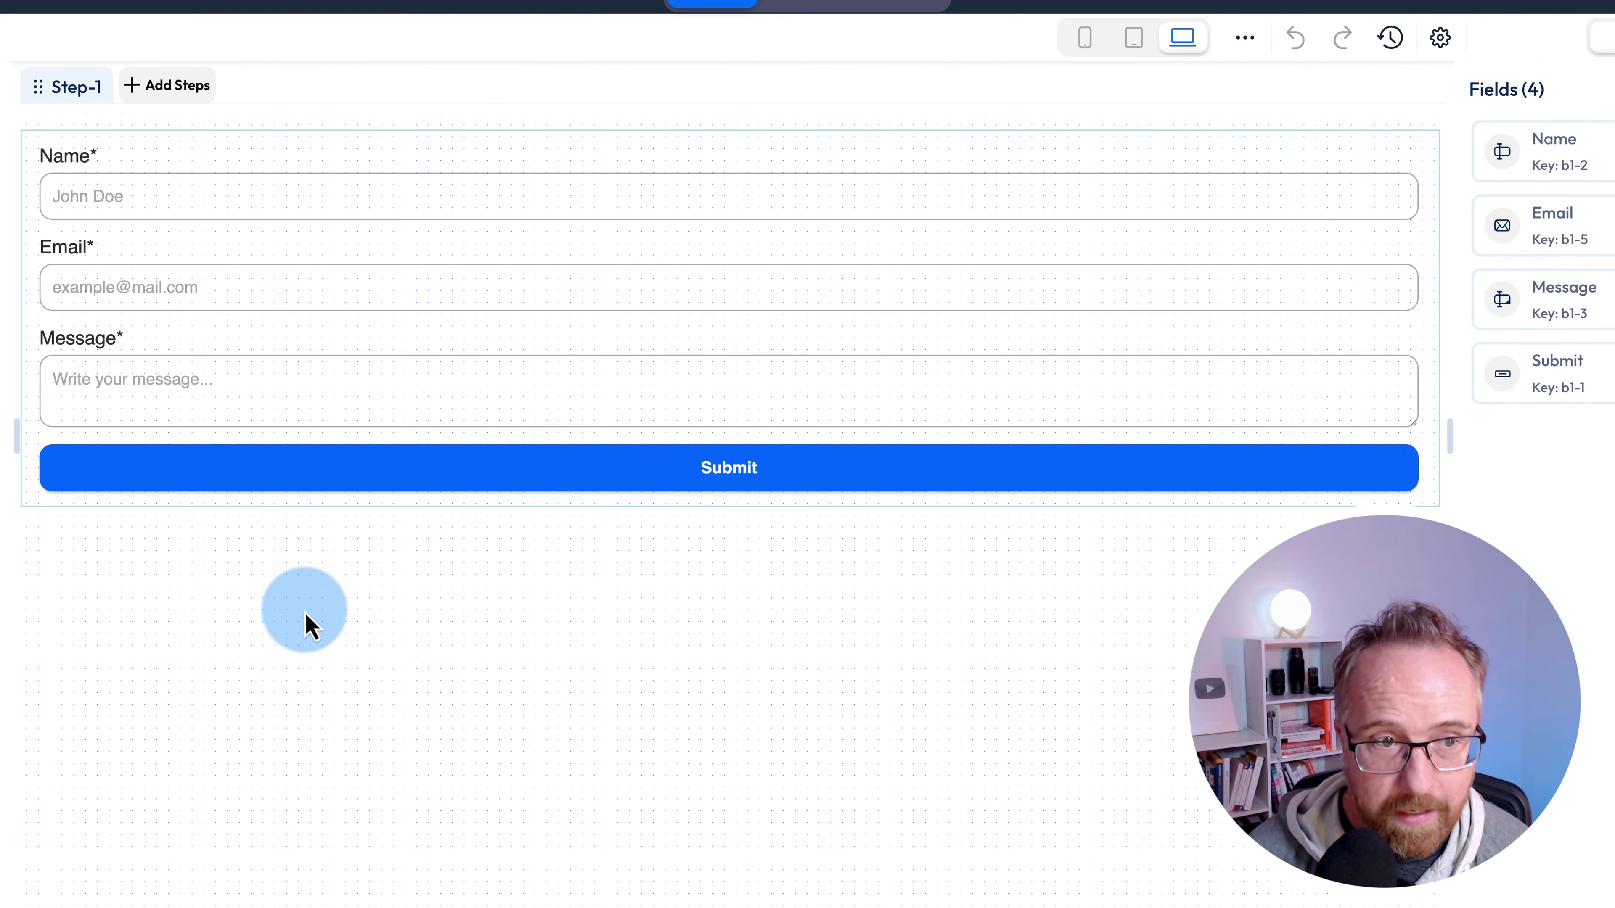
click(93, 424)
click(756, 468)
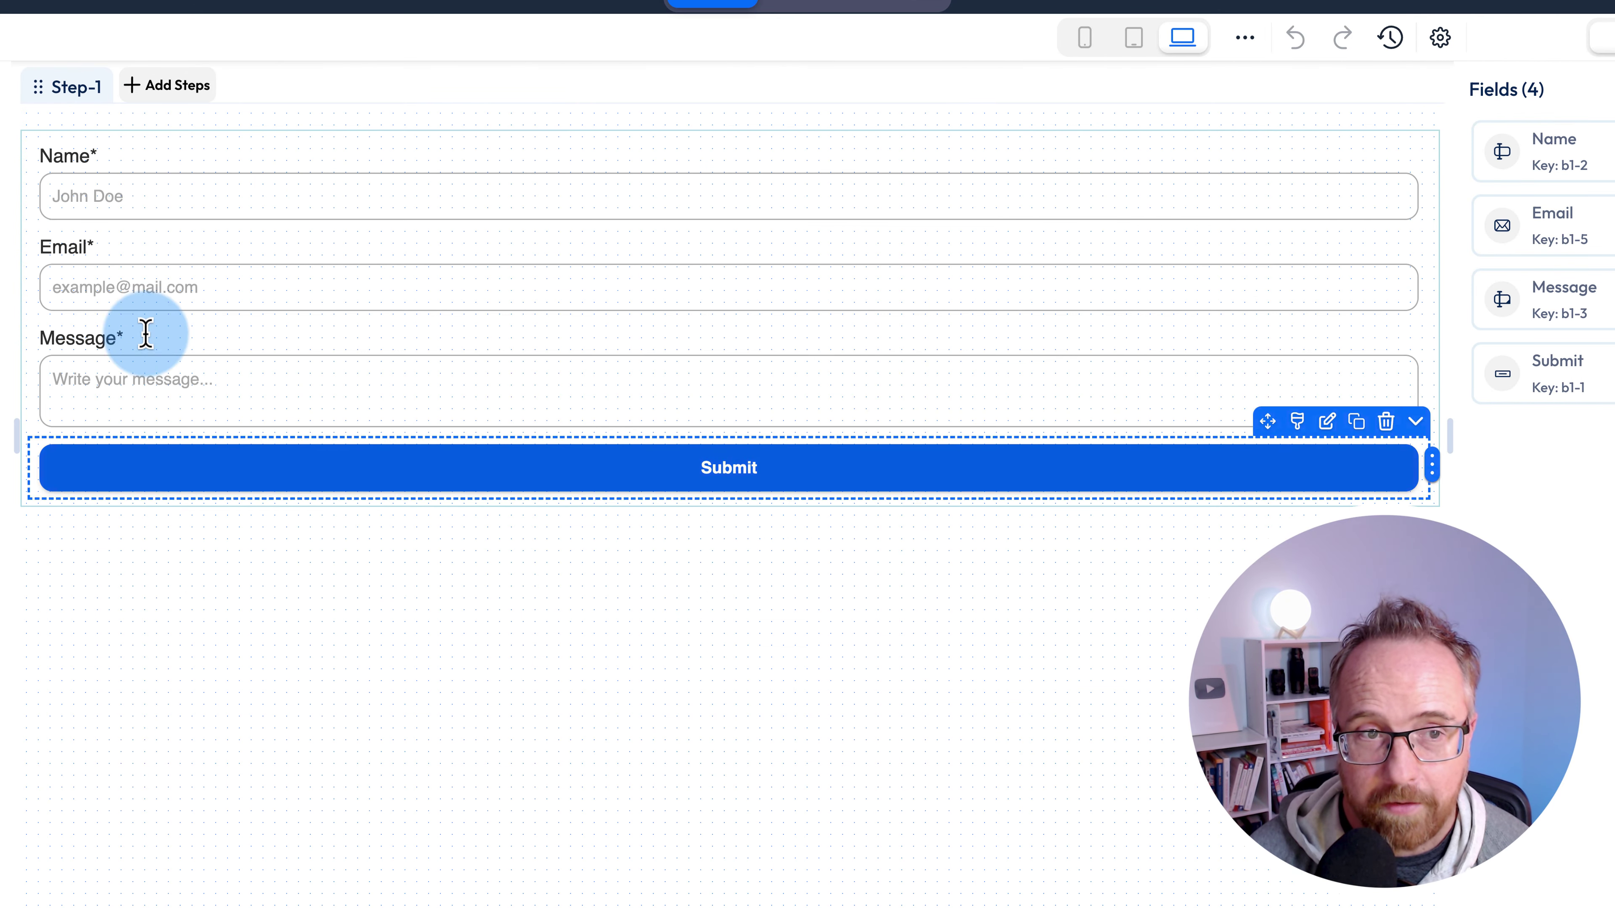
click(641, 198)
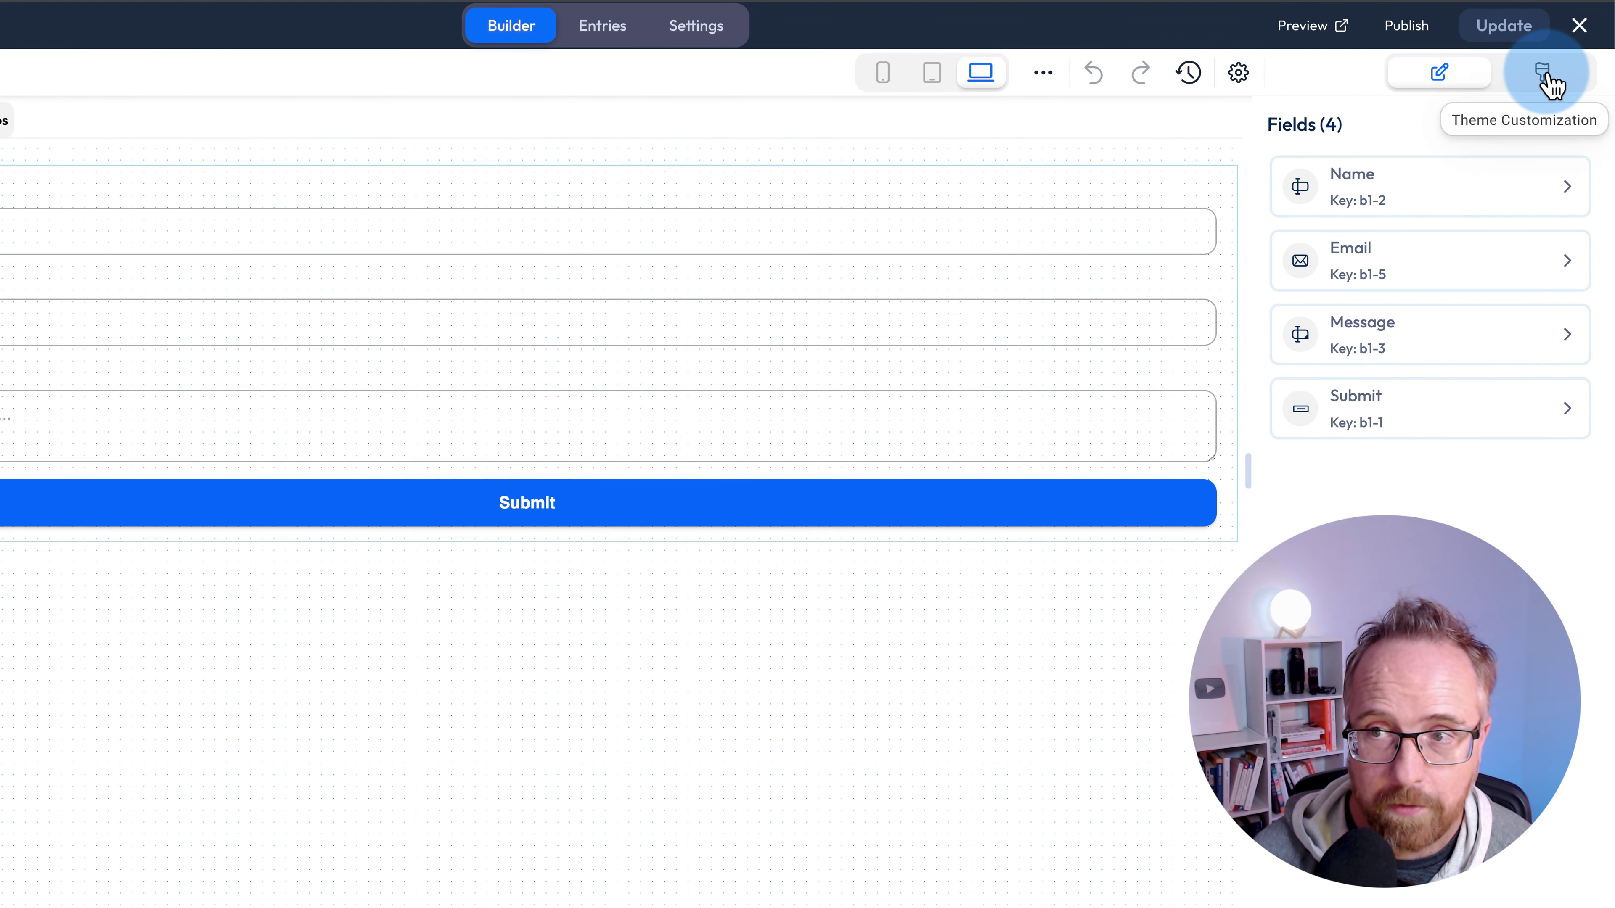
- Apply the Atlassion Theme from the Themes panel and return to the Fields list
click(1545, 75)
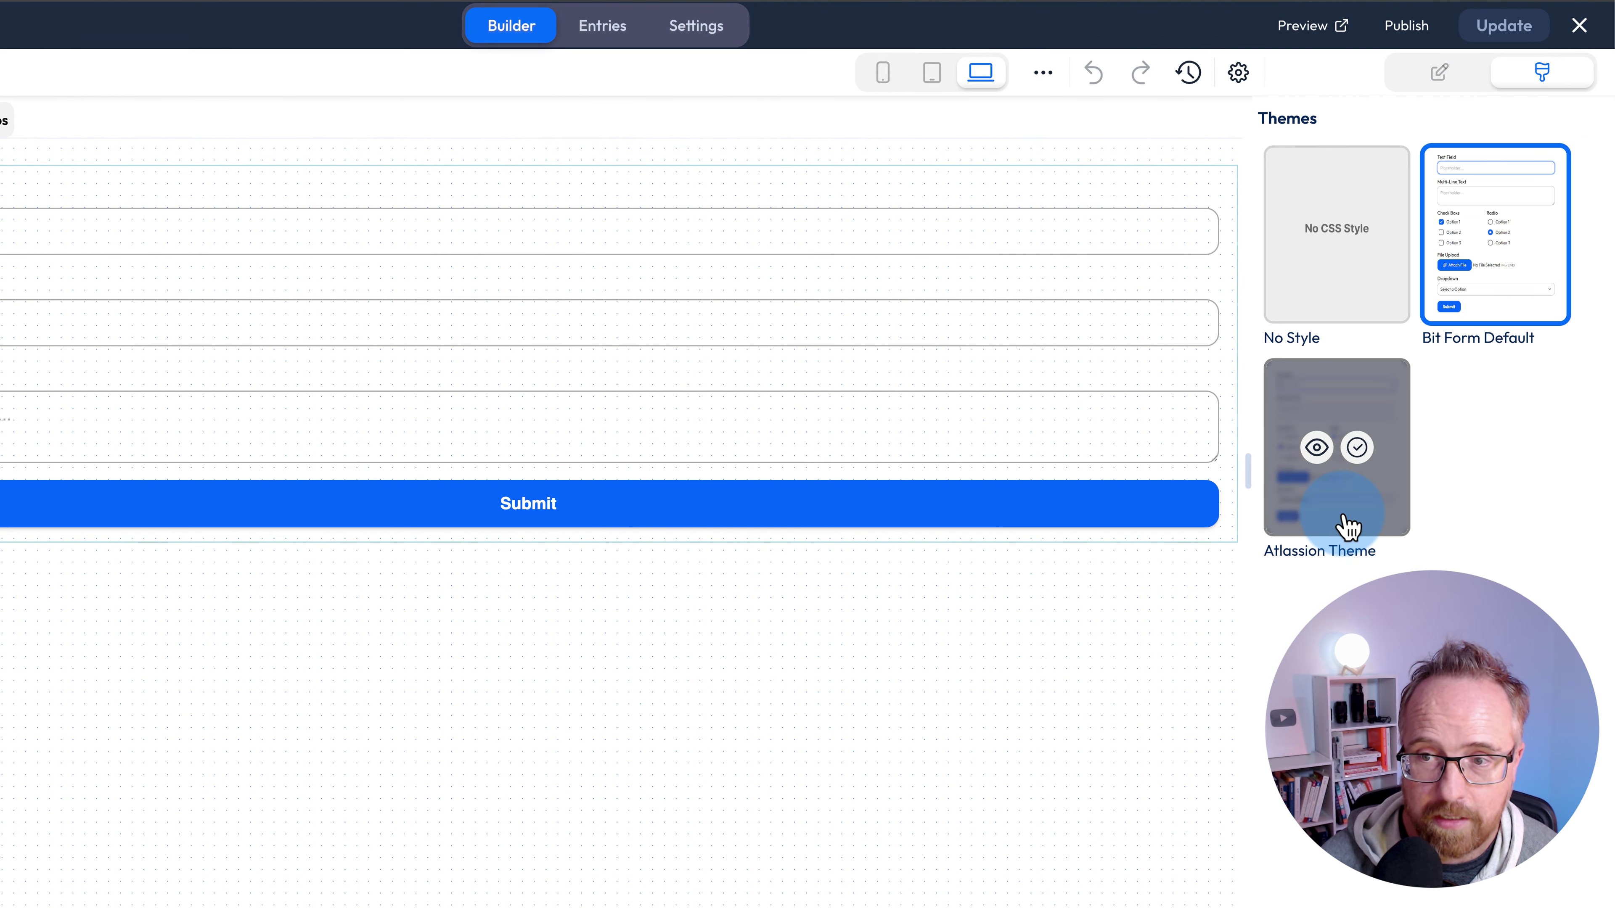
click(1341, 527)
click(1488, 77)
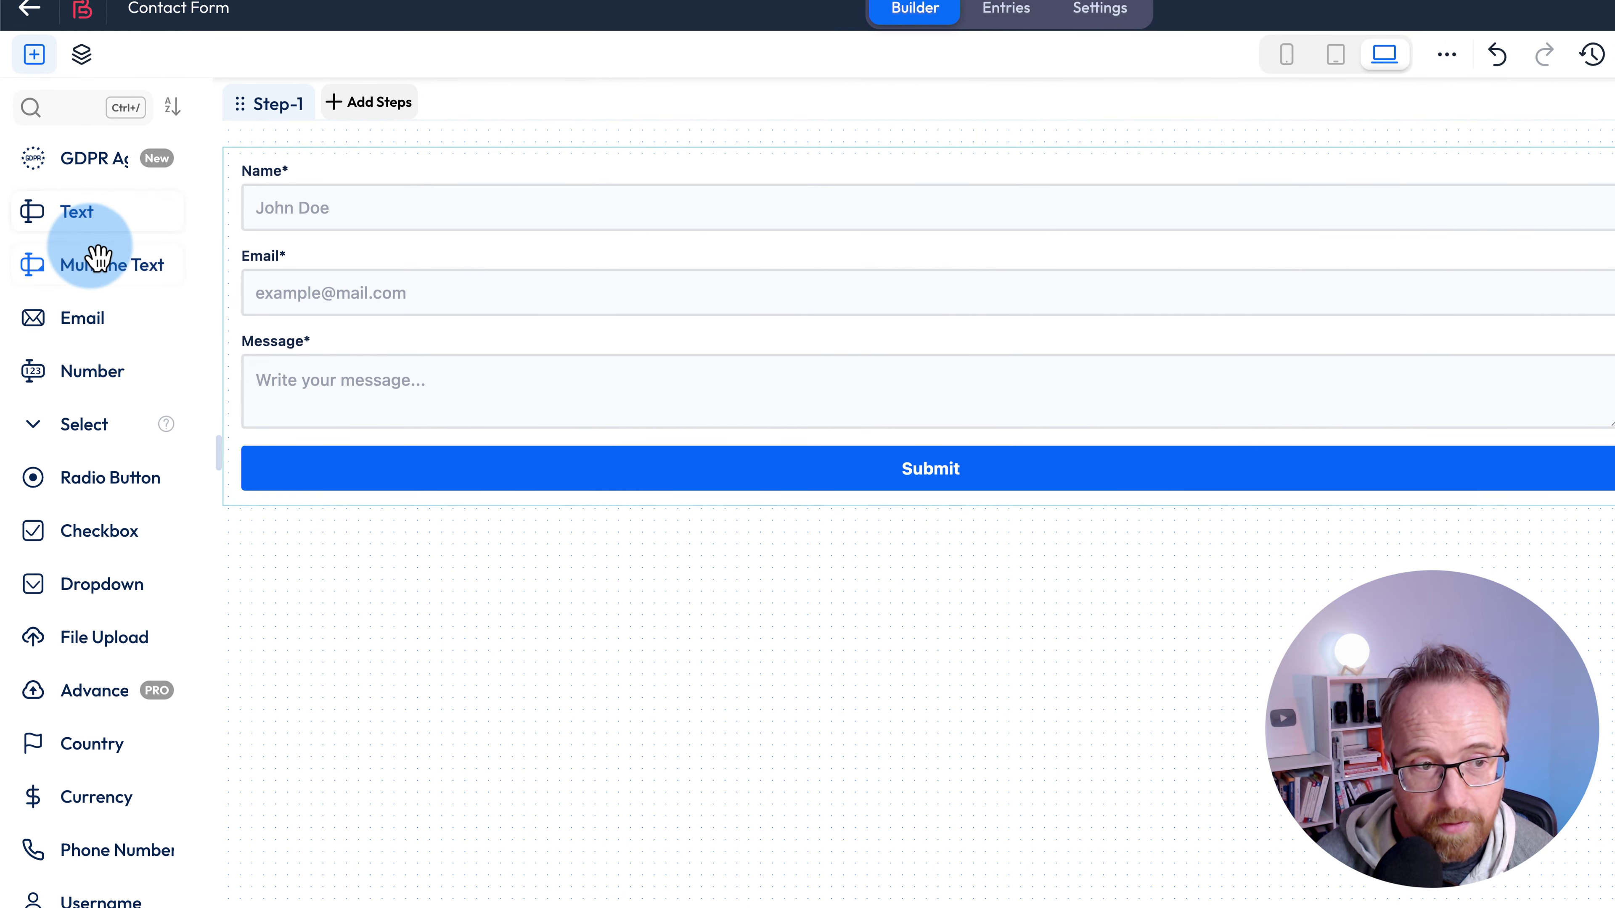
scroll(99, 258, down, 5)
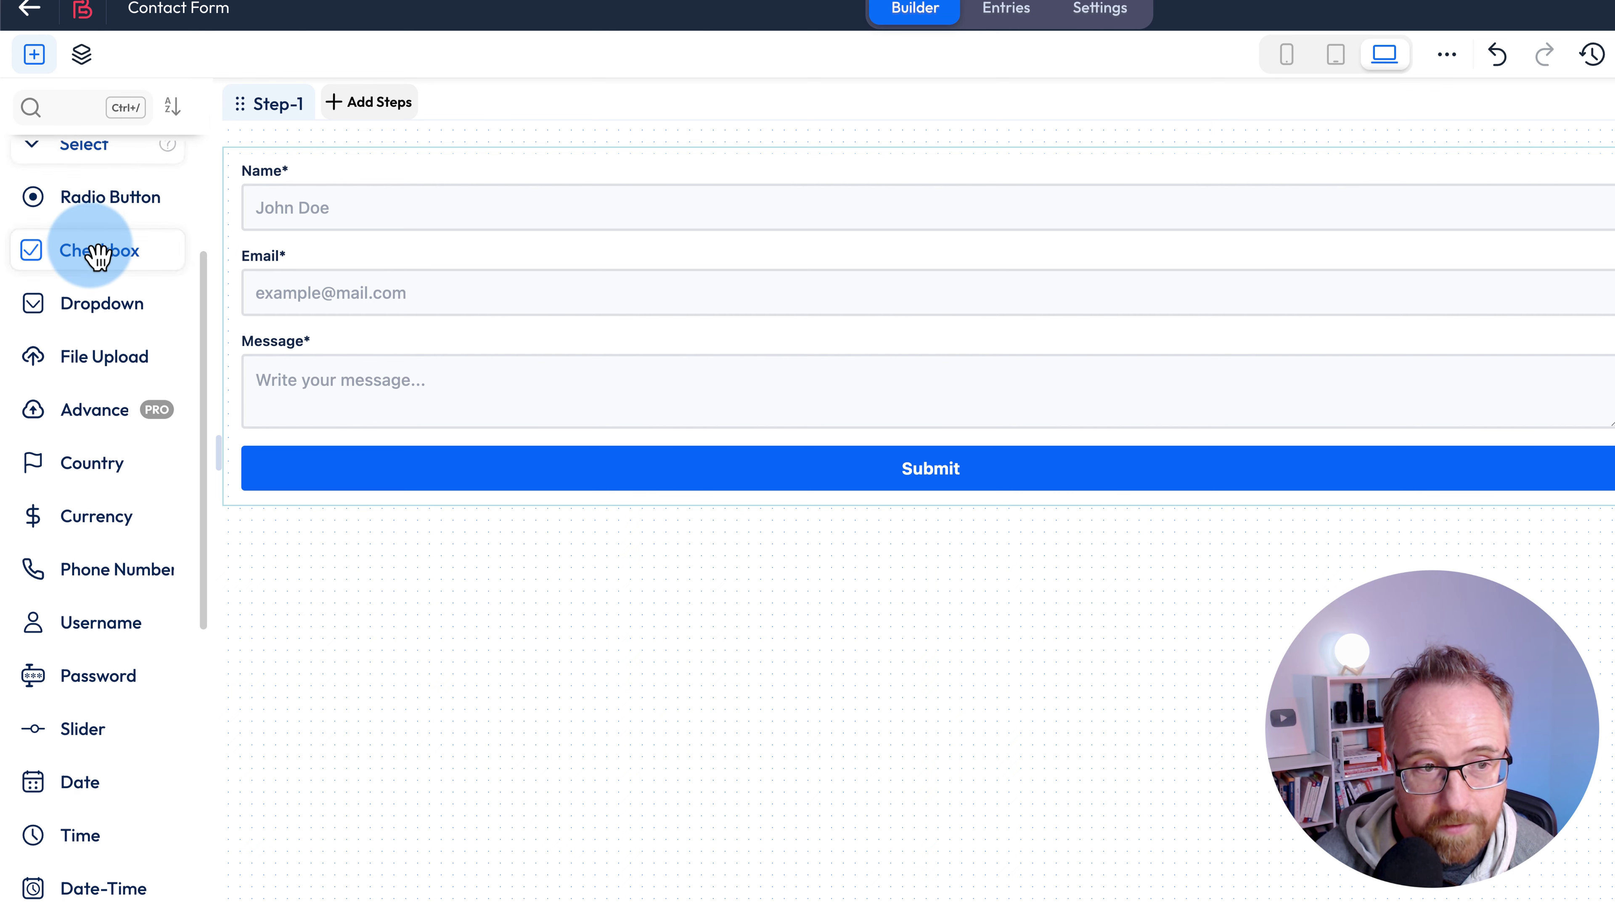
scroll(100, 254, down, 2)
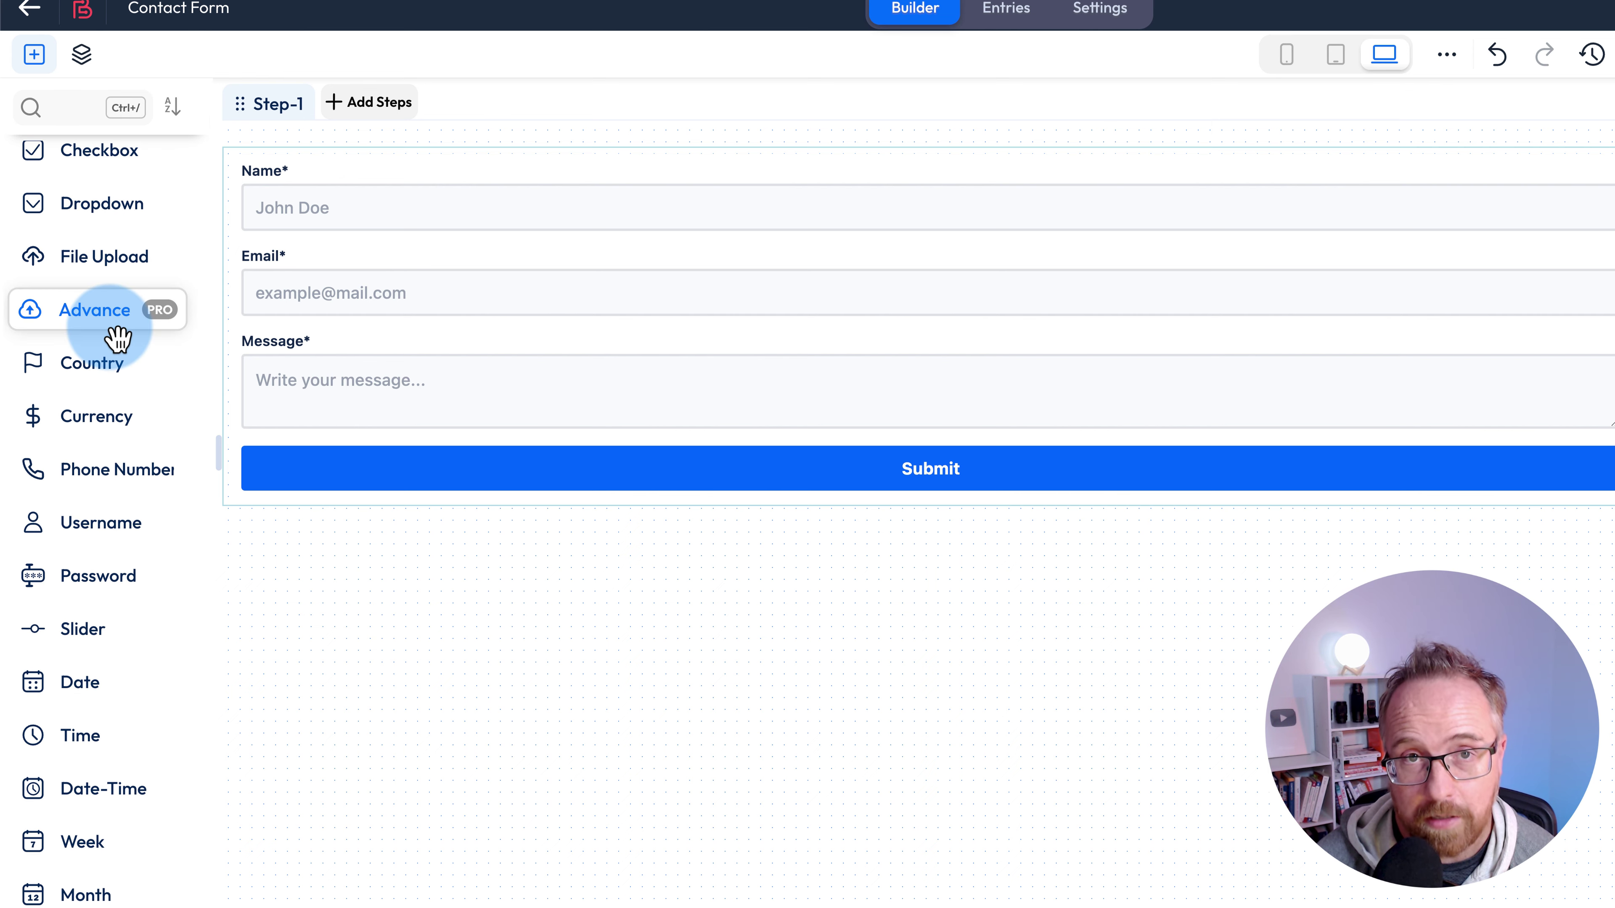
scroll(86, 358, down, 3)
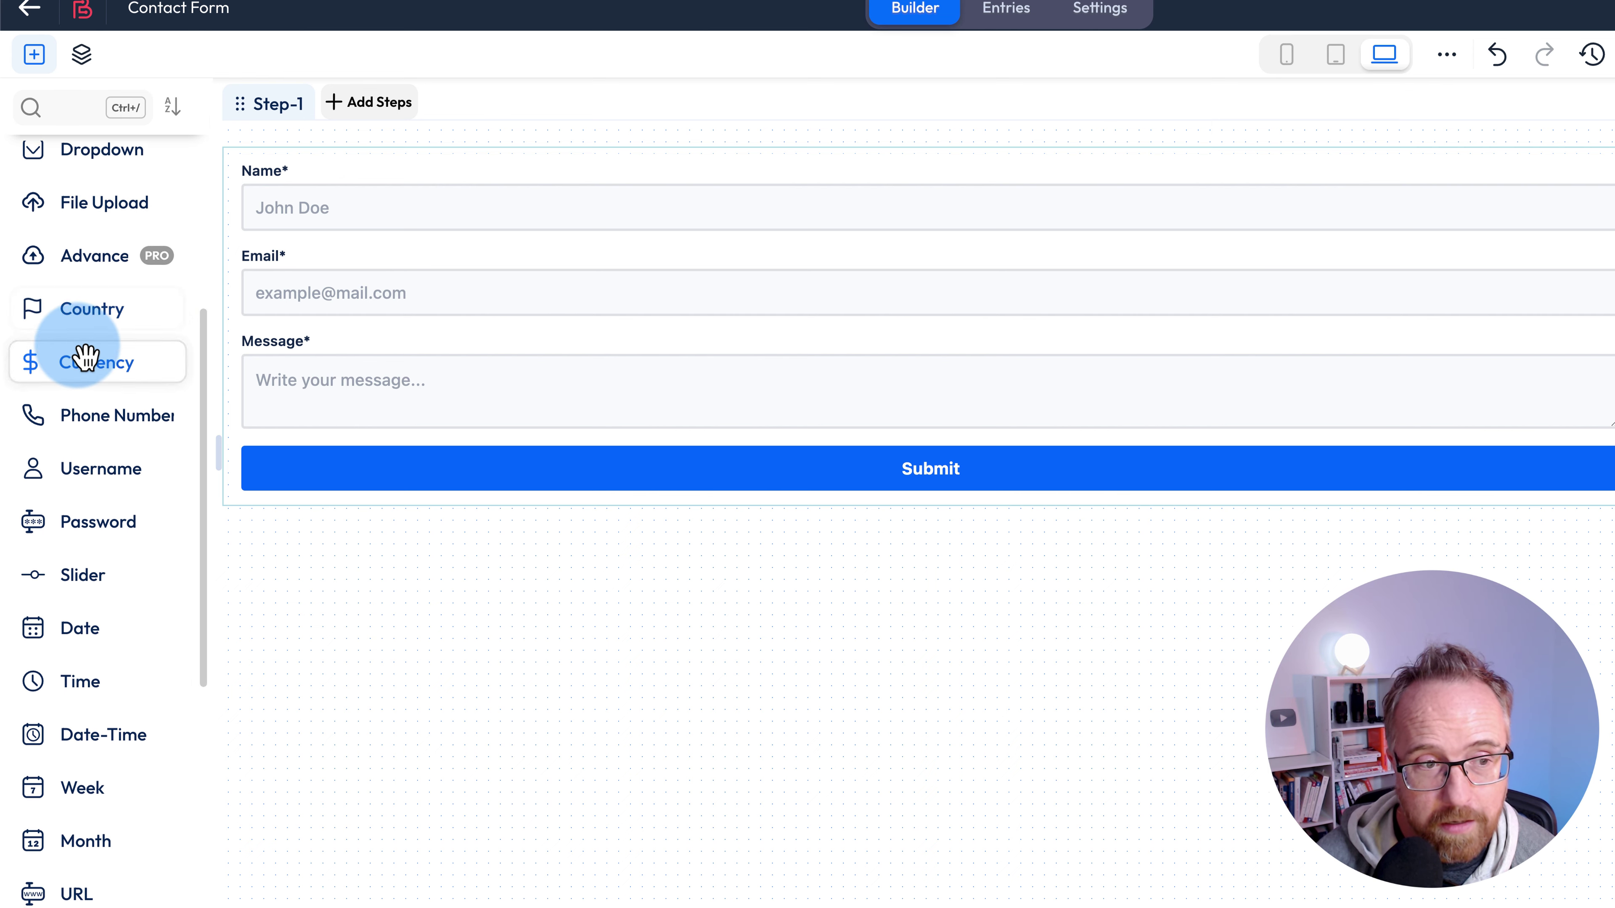
scroll(80, 361, down, 6)
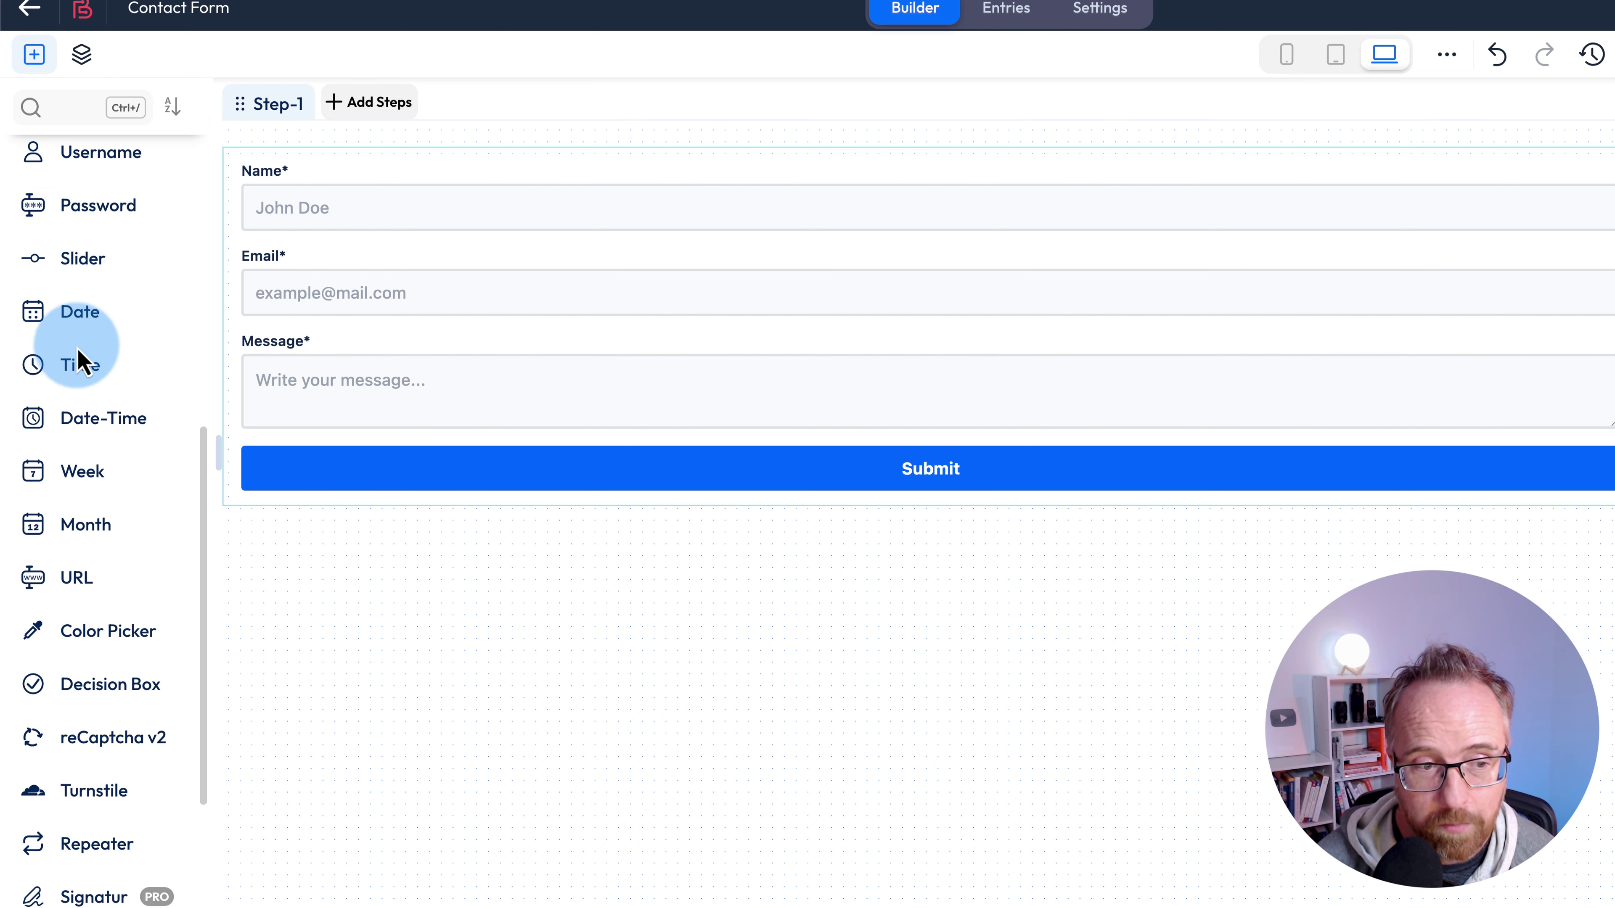
scroll(82, 361, down, 4)
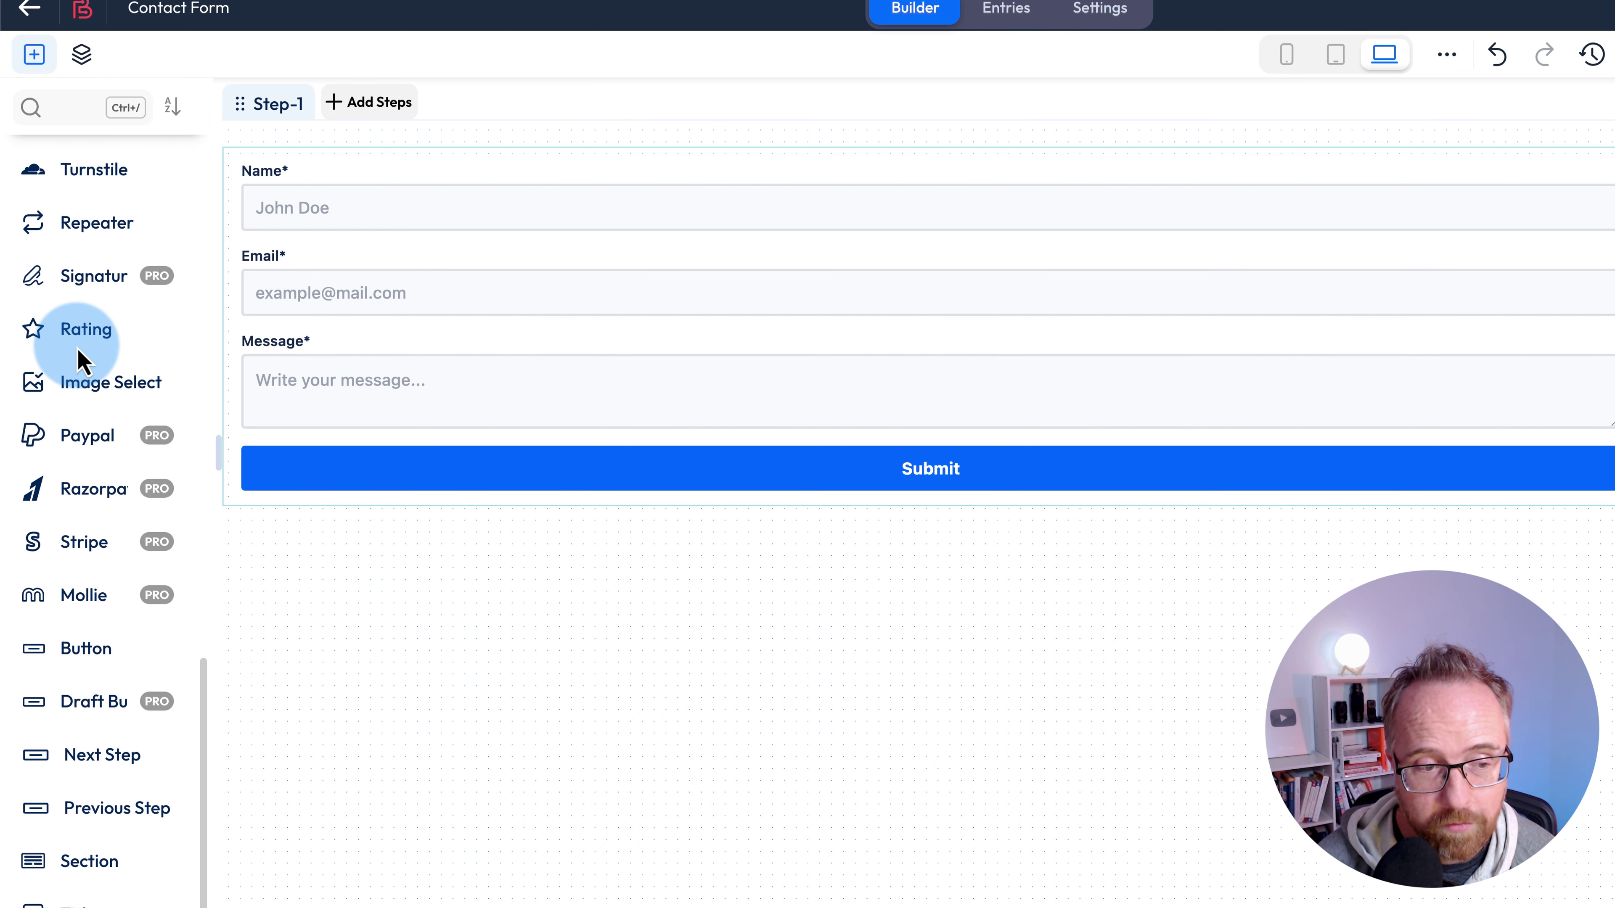
scroll(77, 348, down, 1)
scroll(81, 362, down, 3)
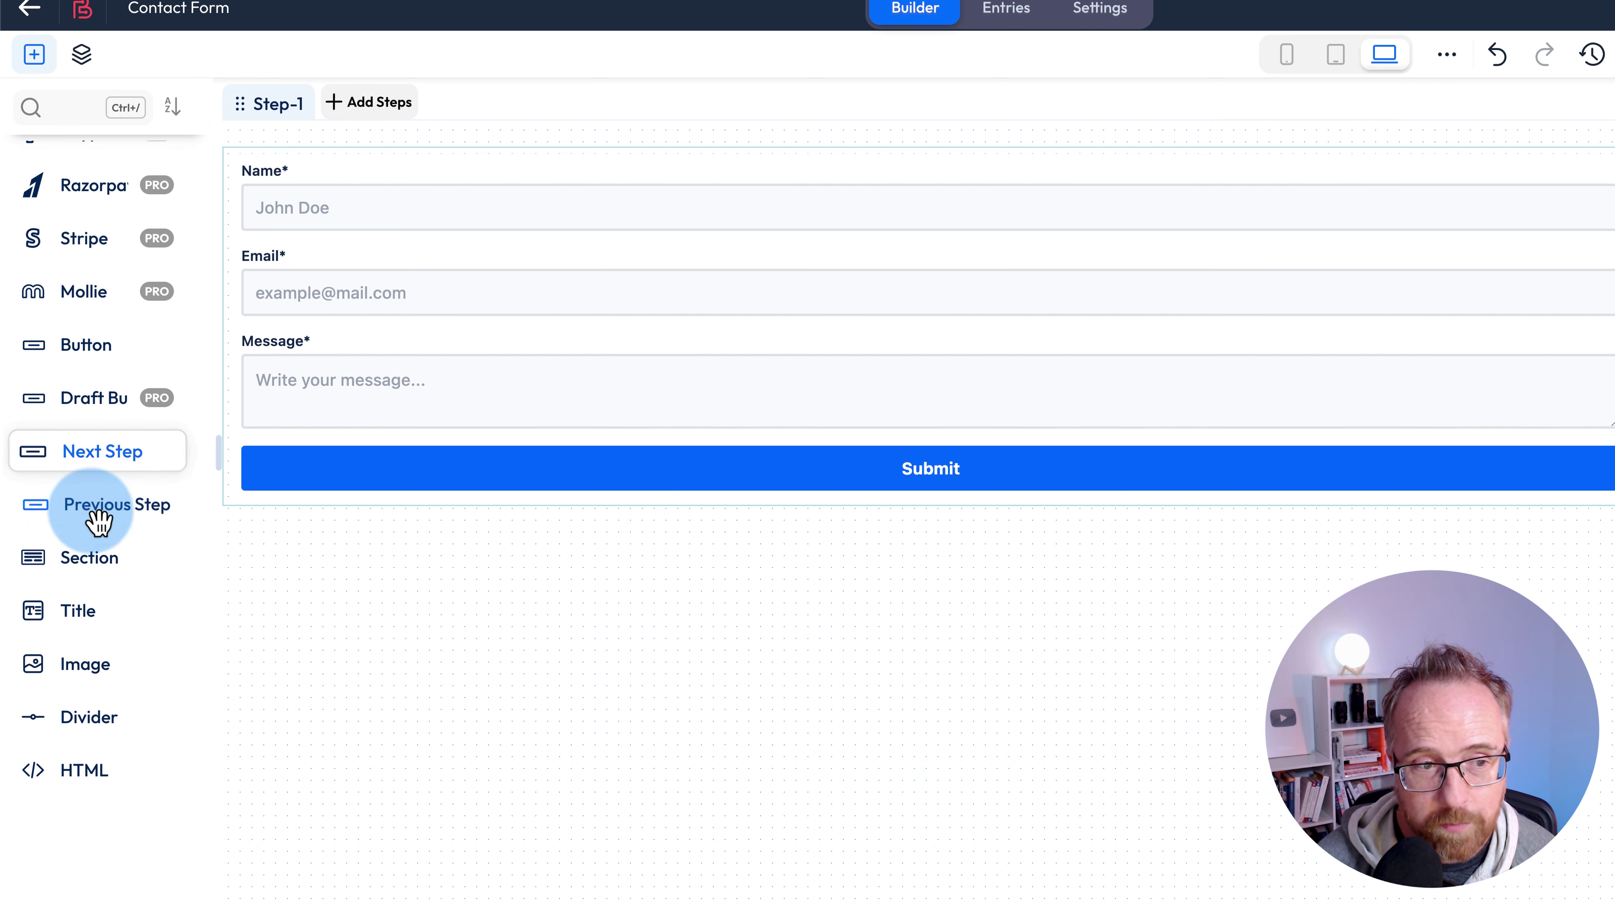
scroll(101, 558, up, 6)
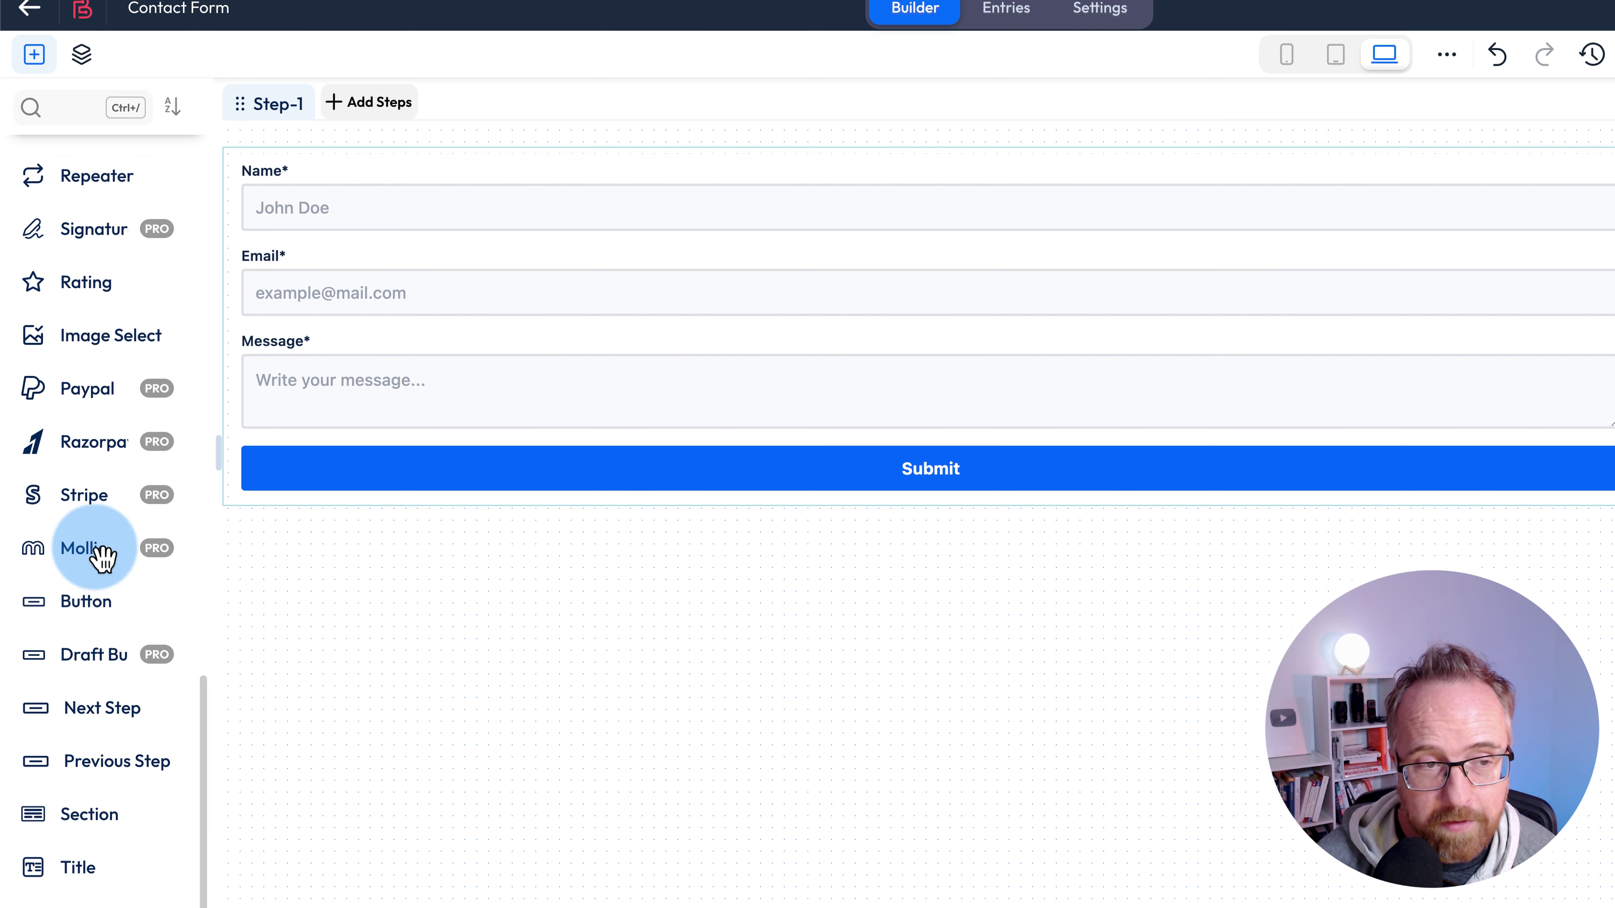
scroll(102, 558, up, 4)
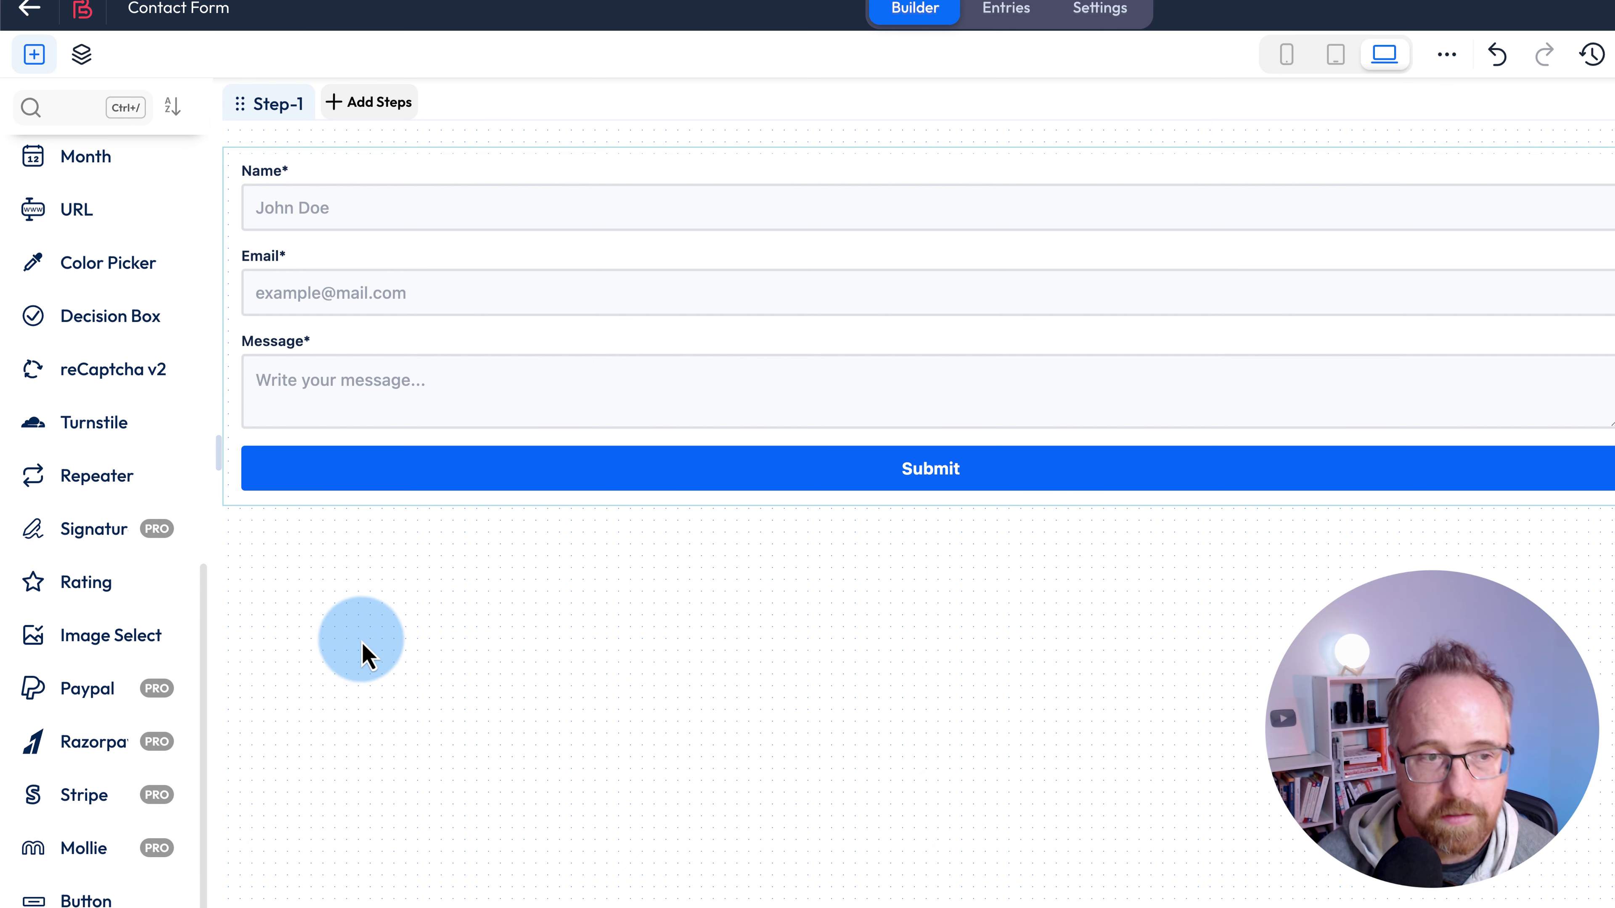
- Add a Repeater below Message and drop a File Upload field inside it
drag(96, 484, 386, 473)
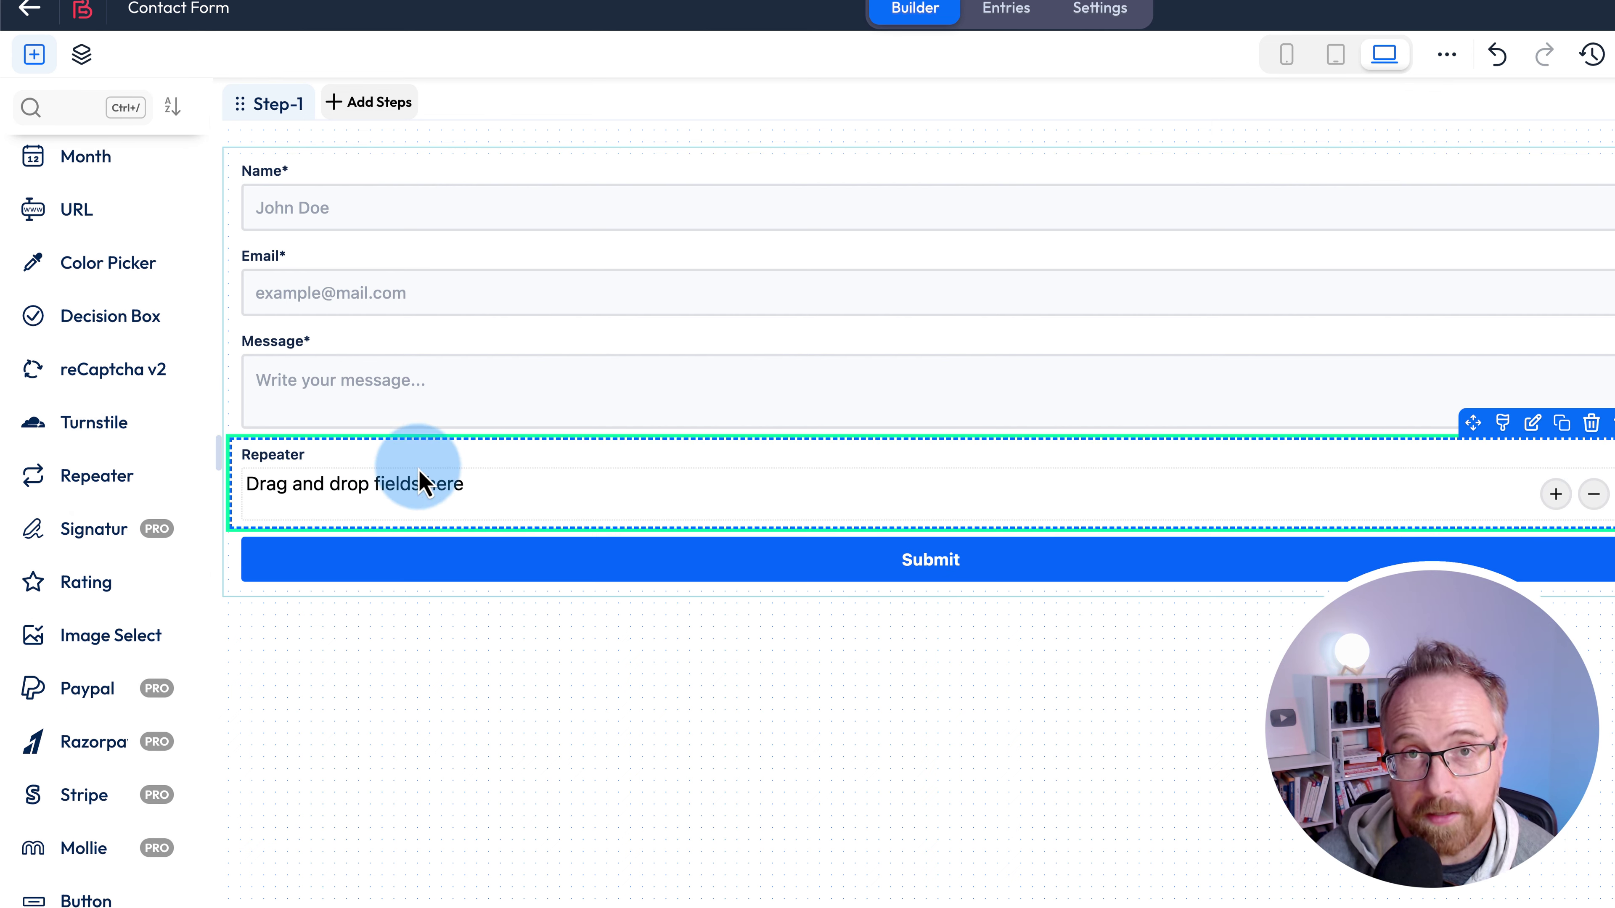
scroll(162, 451, up, 10)
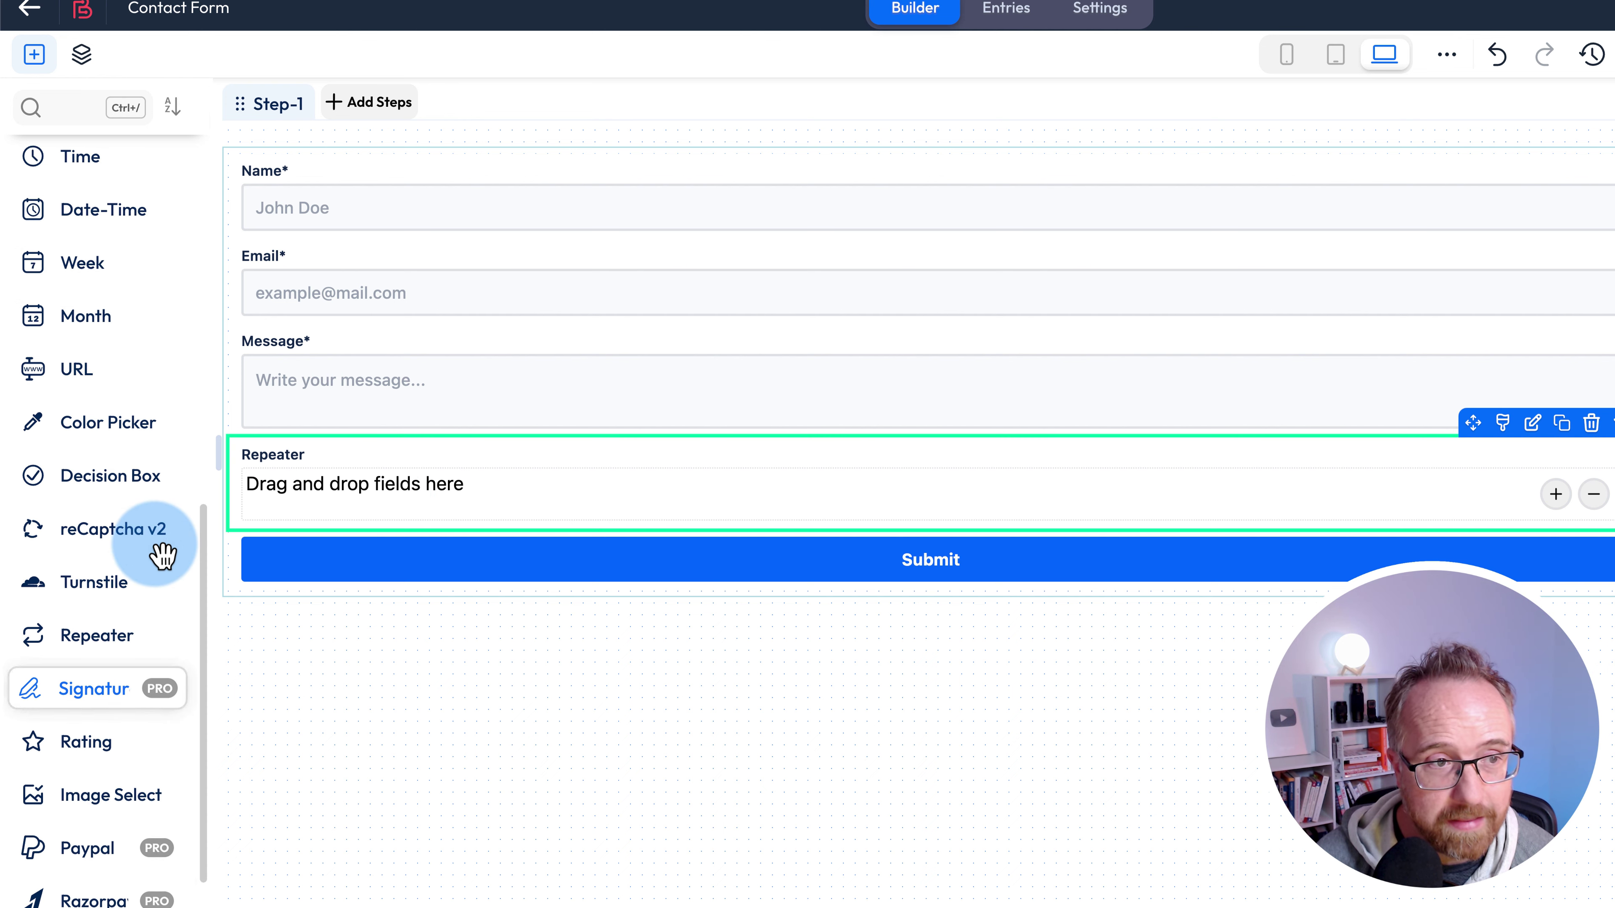
scroll(163, 556, up, 4)
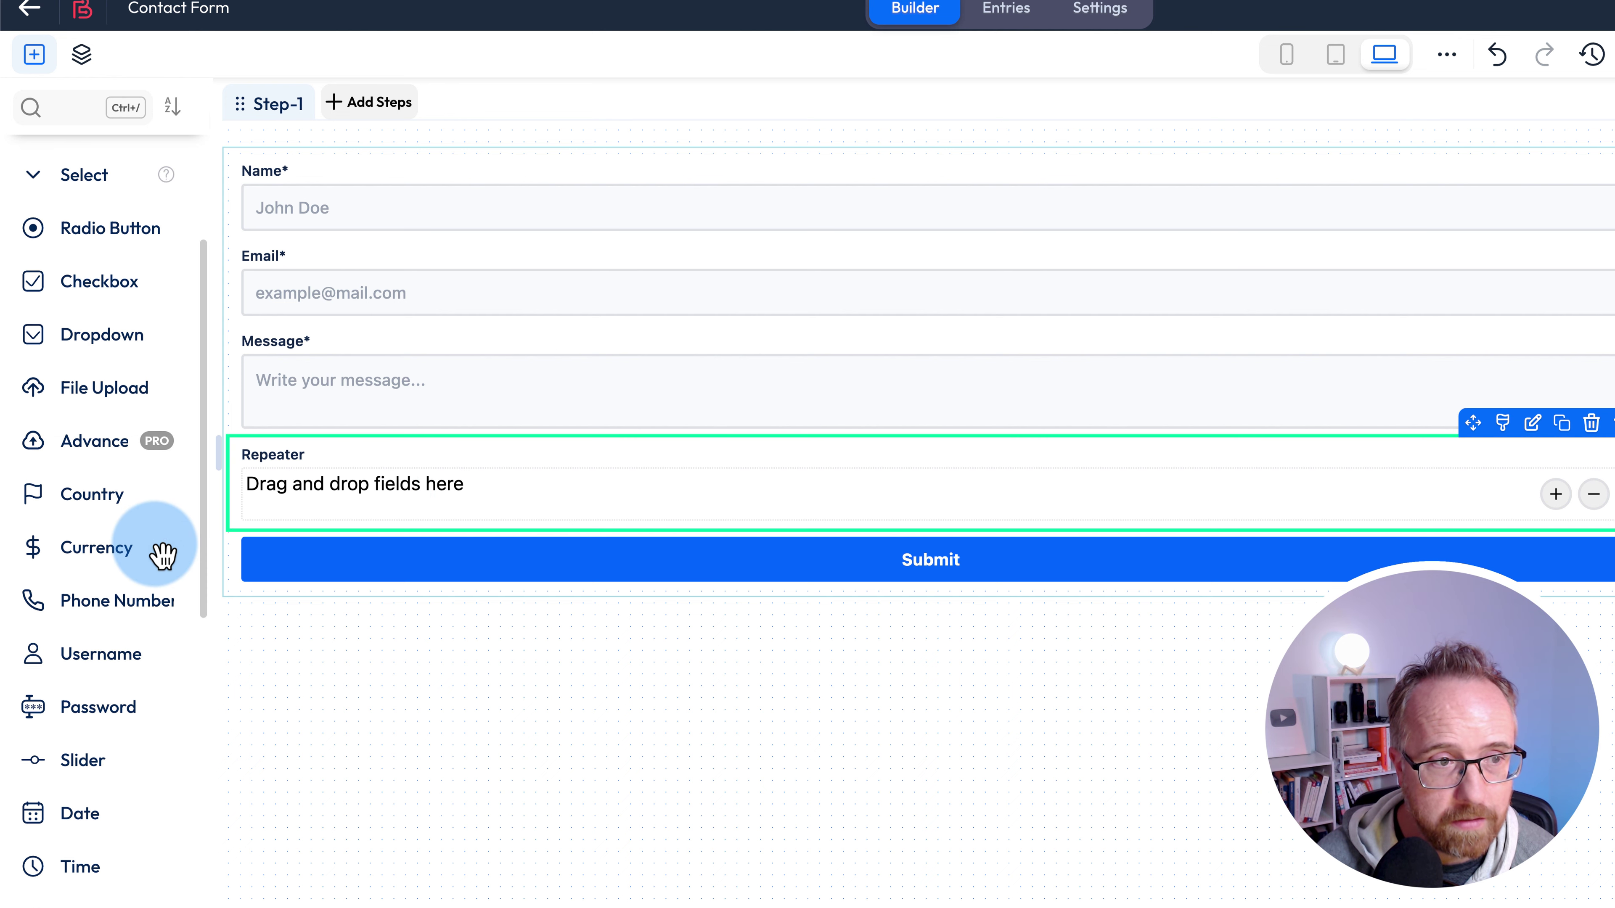
drag(114, 421, 469, 522)
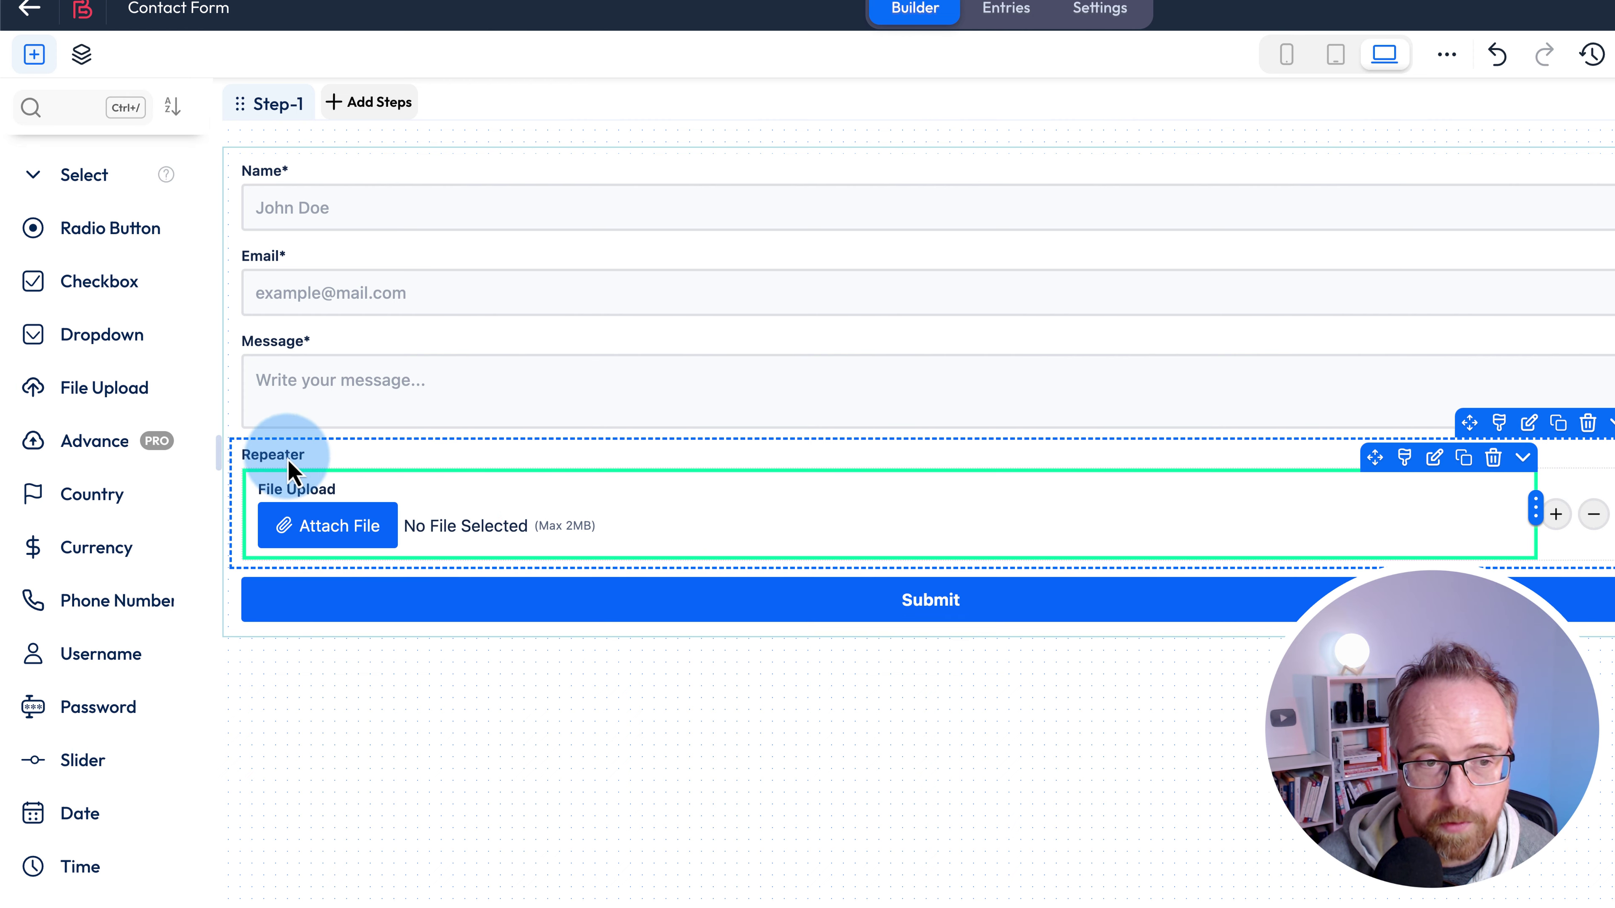
- Label the Repeater 'Please upload your file(s)' in Field Settings
click(257, 474)
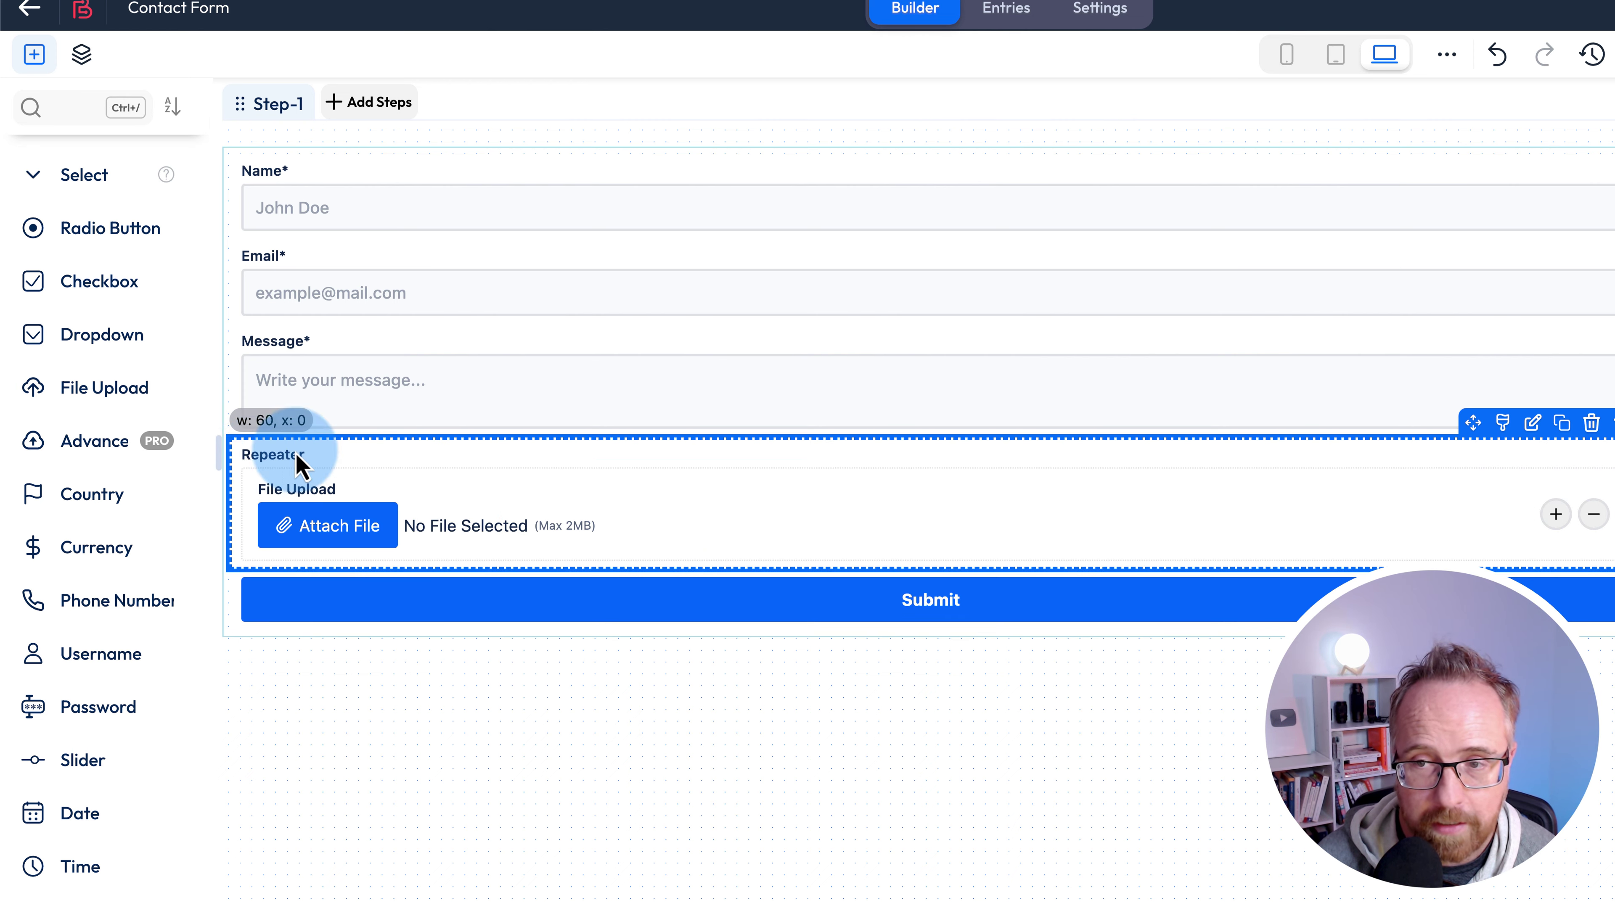
double_click(1338, 312)
text(Please upload your file(s)
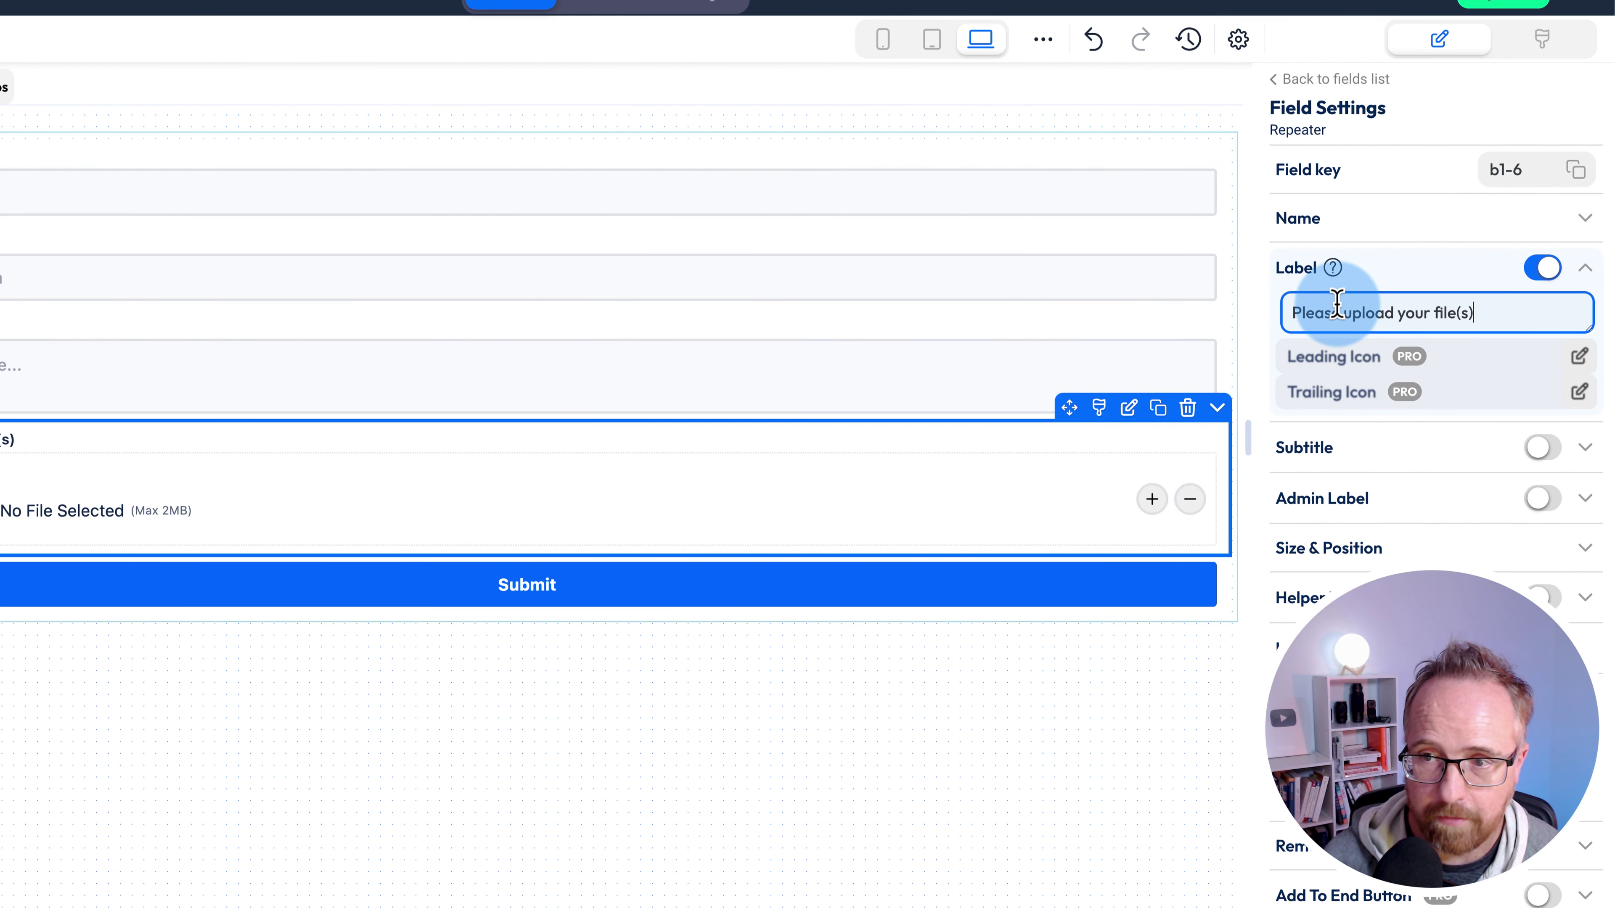
click(1081, 503)
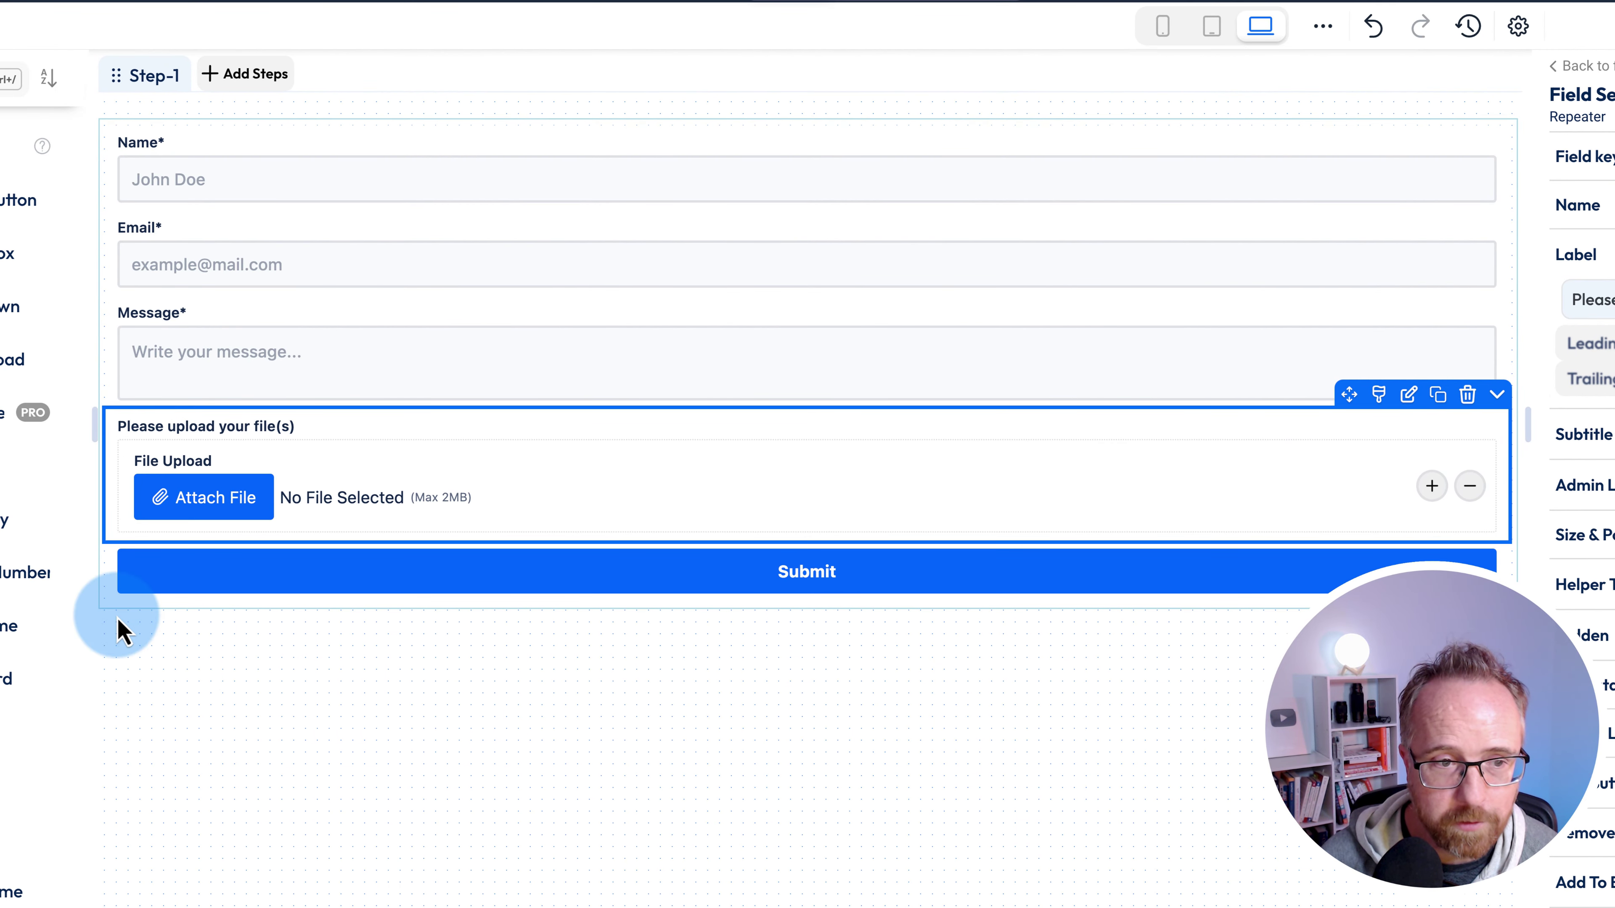
- Attempt nesting another Repeater inside the upload section and dismiss the nested-repeater warning
scroll(3, 731, down, 6)
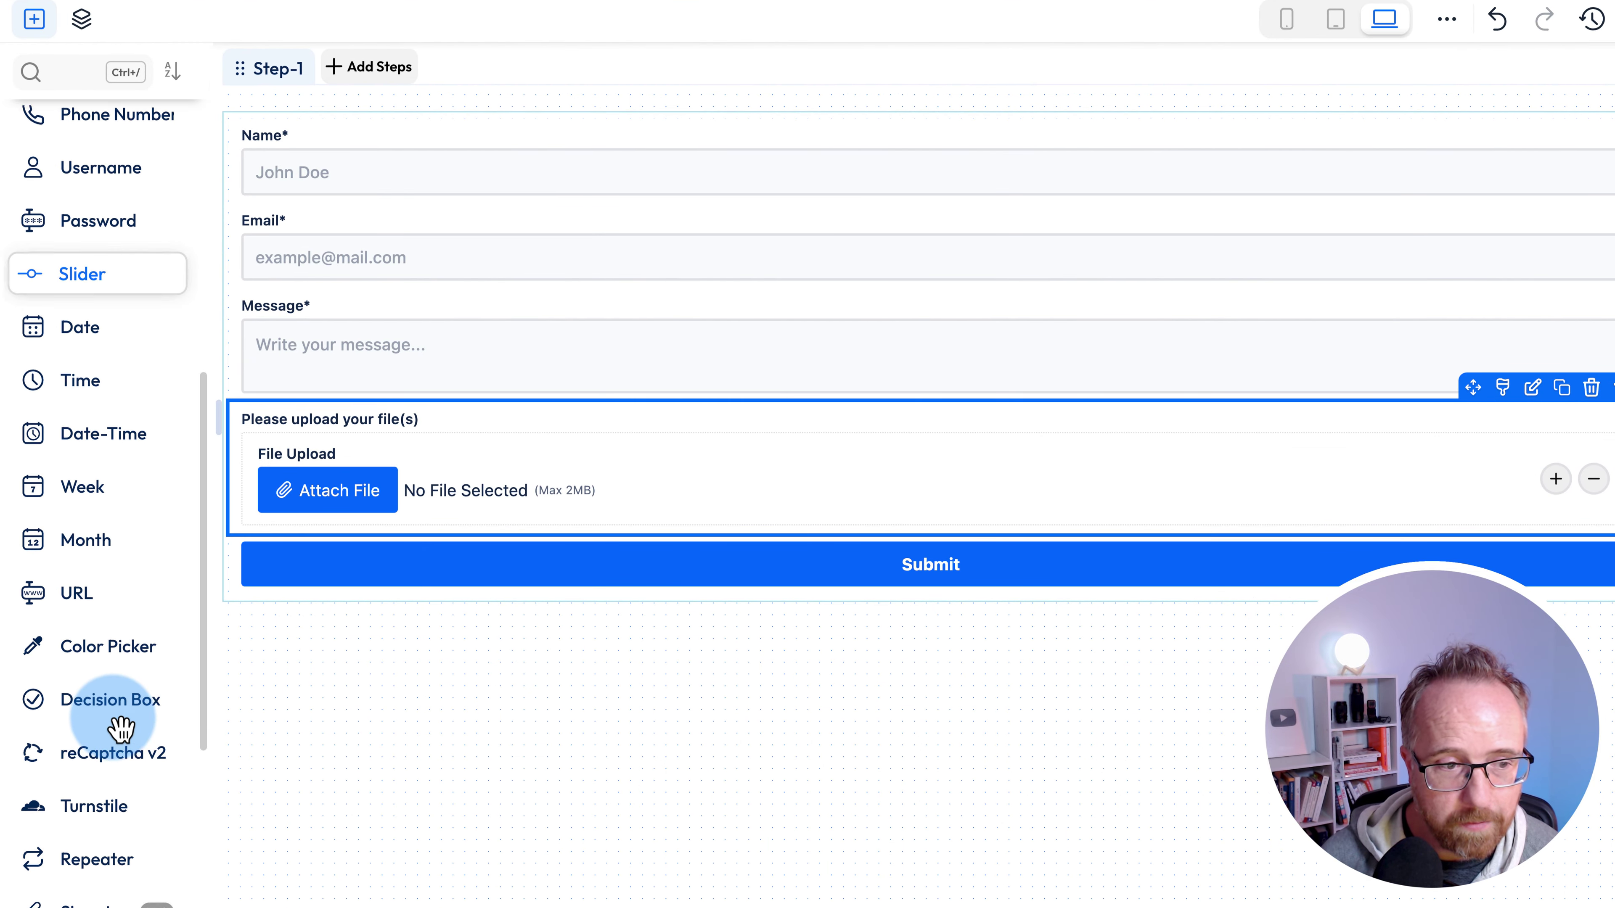
scroll(121, 728, down, 5)
drag(112, 509, 407, 582)
click(1209, 421)
click(347, 580)
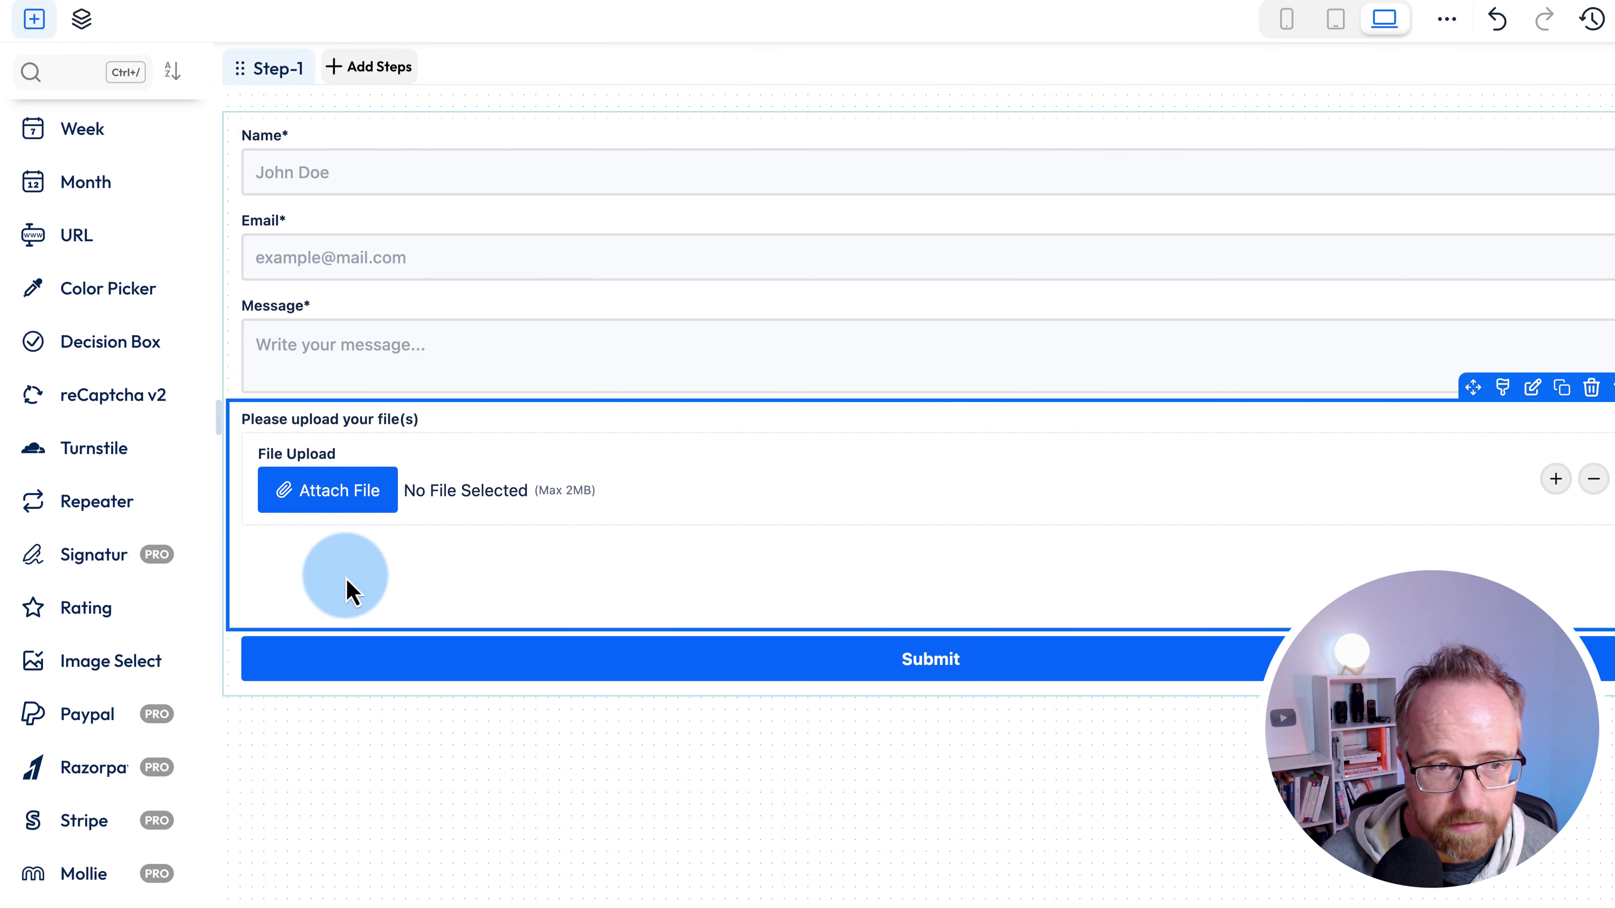
- Add a second Repeater below the first and drop a URL field into it
drag(113, 519, 472, 693)
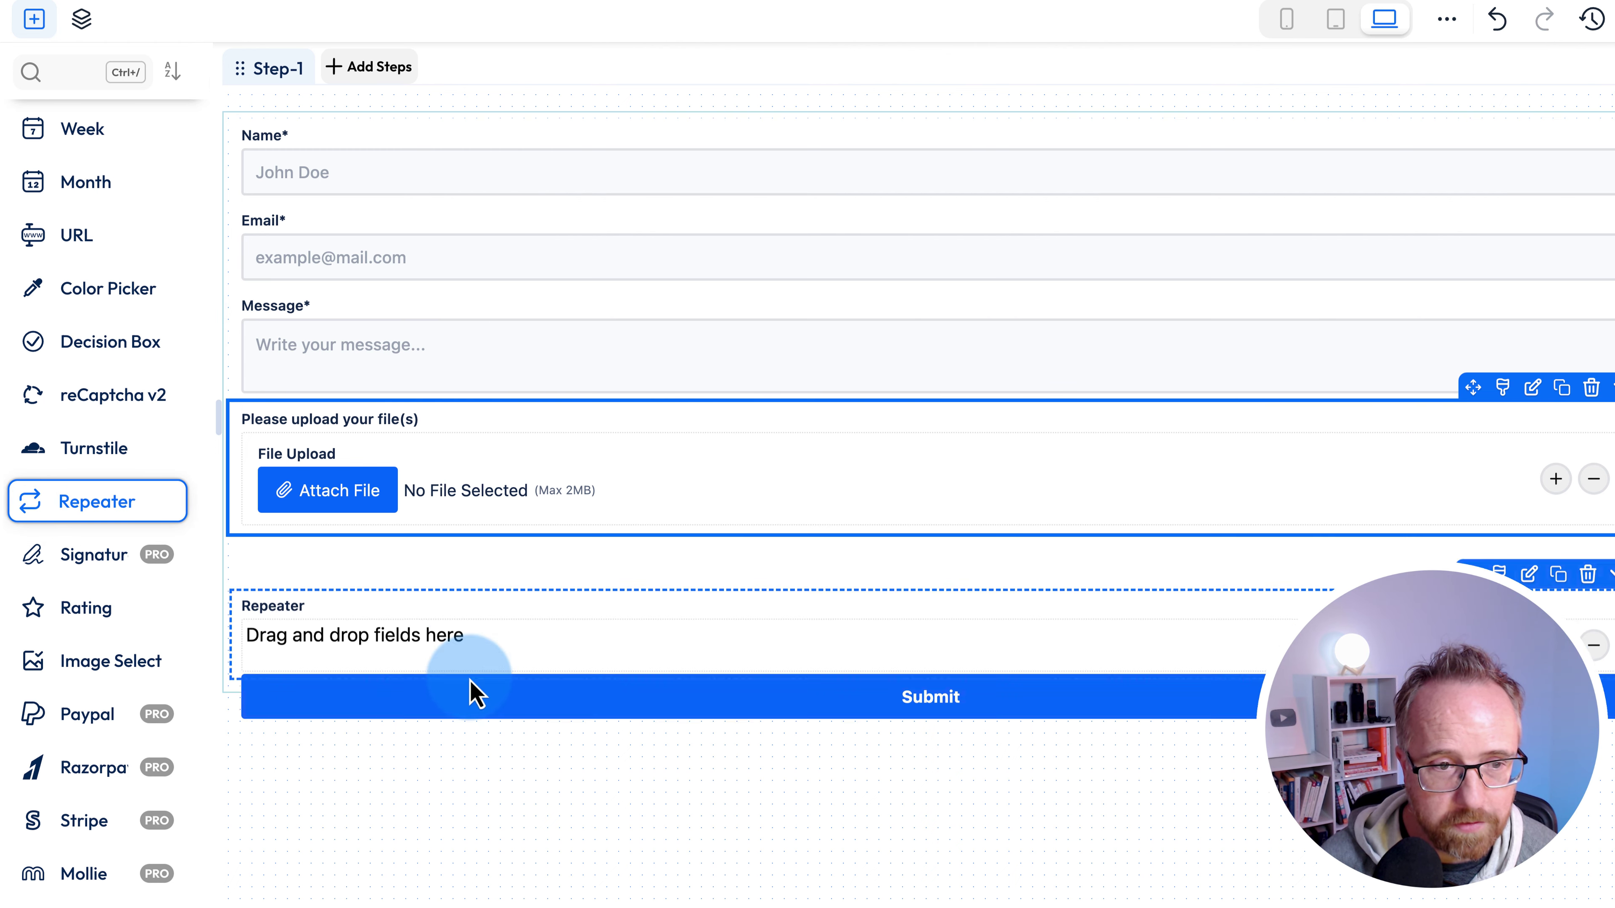
scroll(113, 662, down, 2)
scroll(86, 659, up, 8)
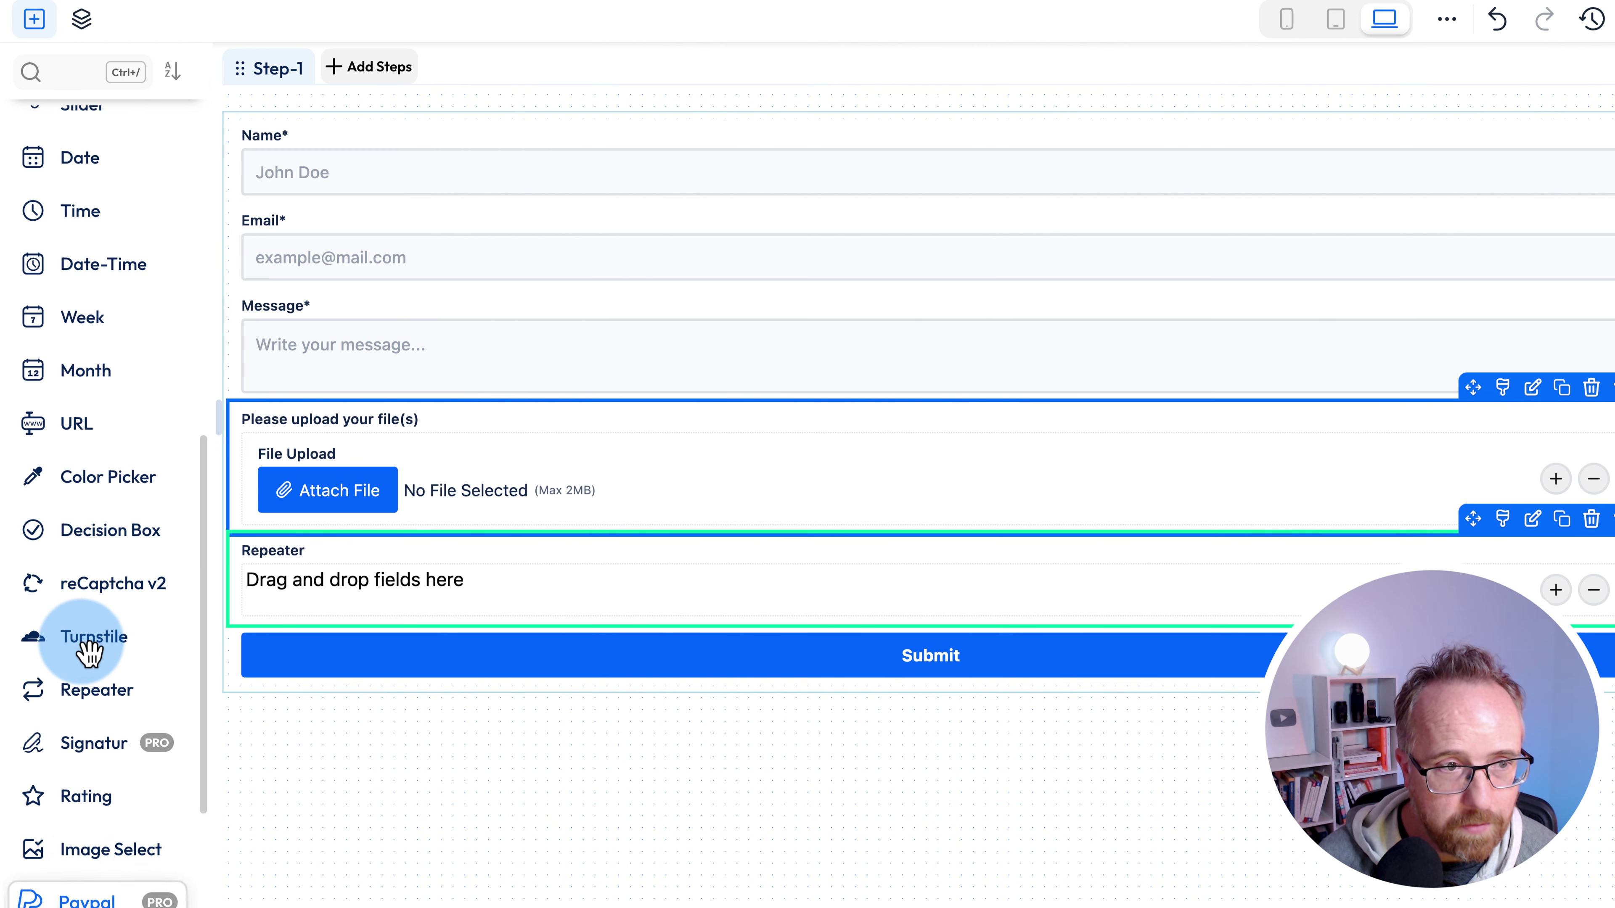
drag(76, 614, 363, 594)
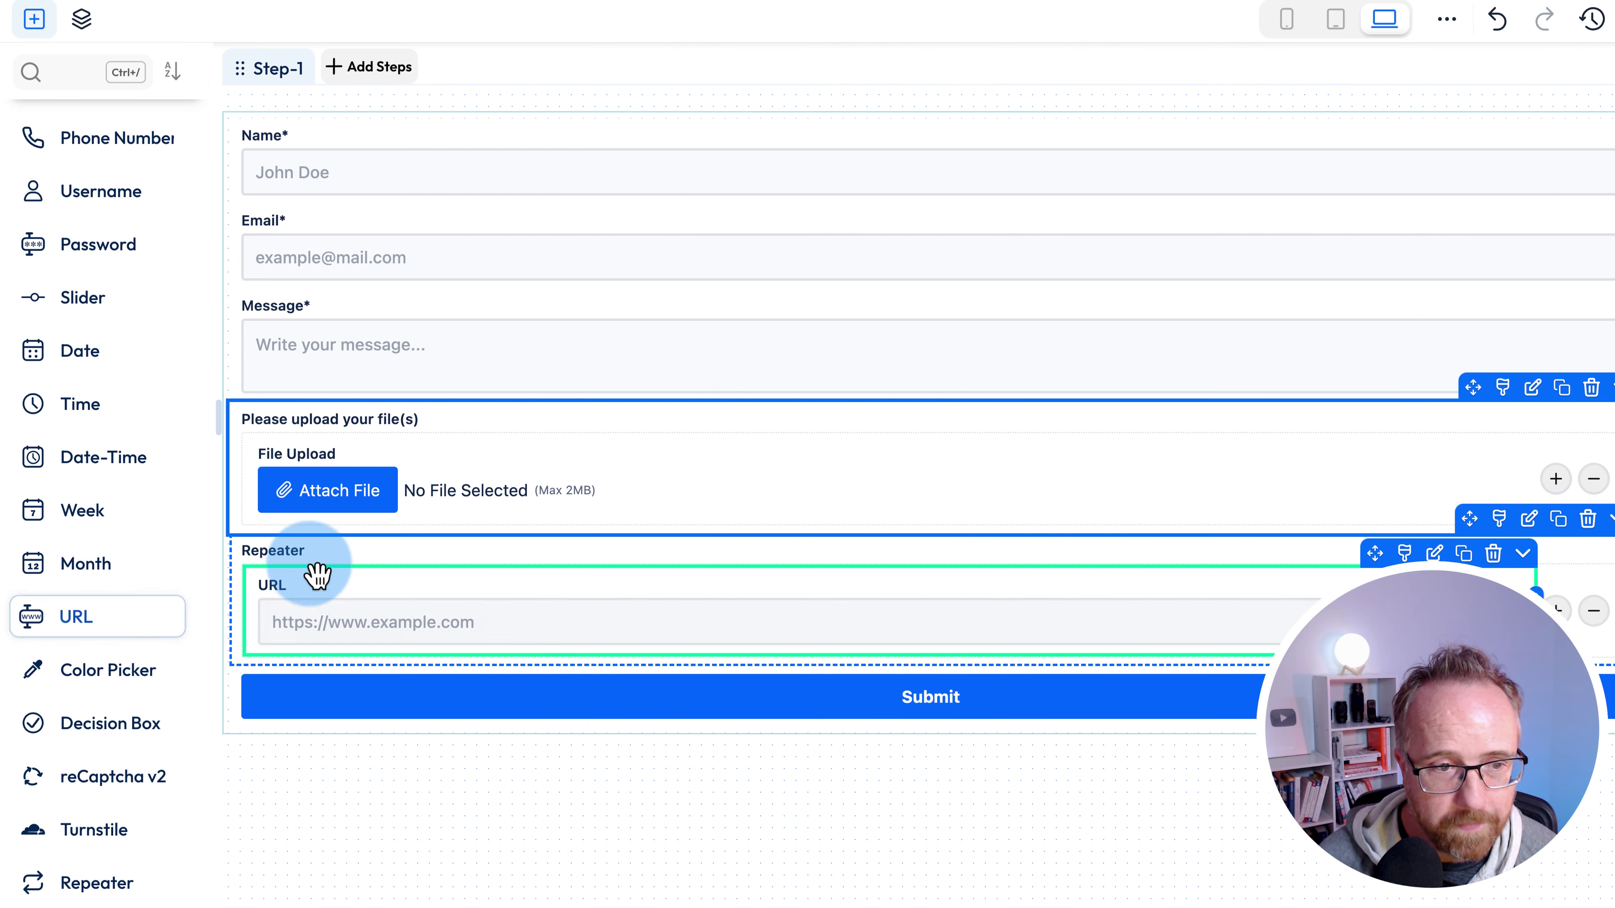
- Label the second Repeater 'What are your social links?'
click(291, 560)
double_click(1307, 283)
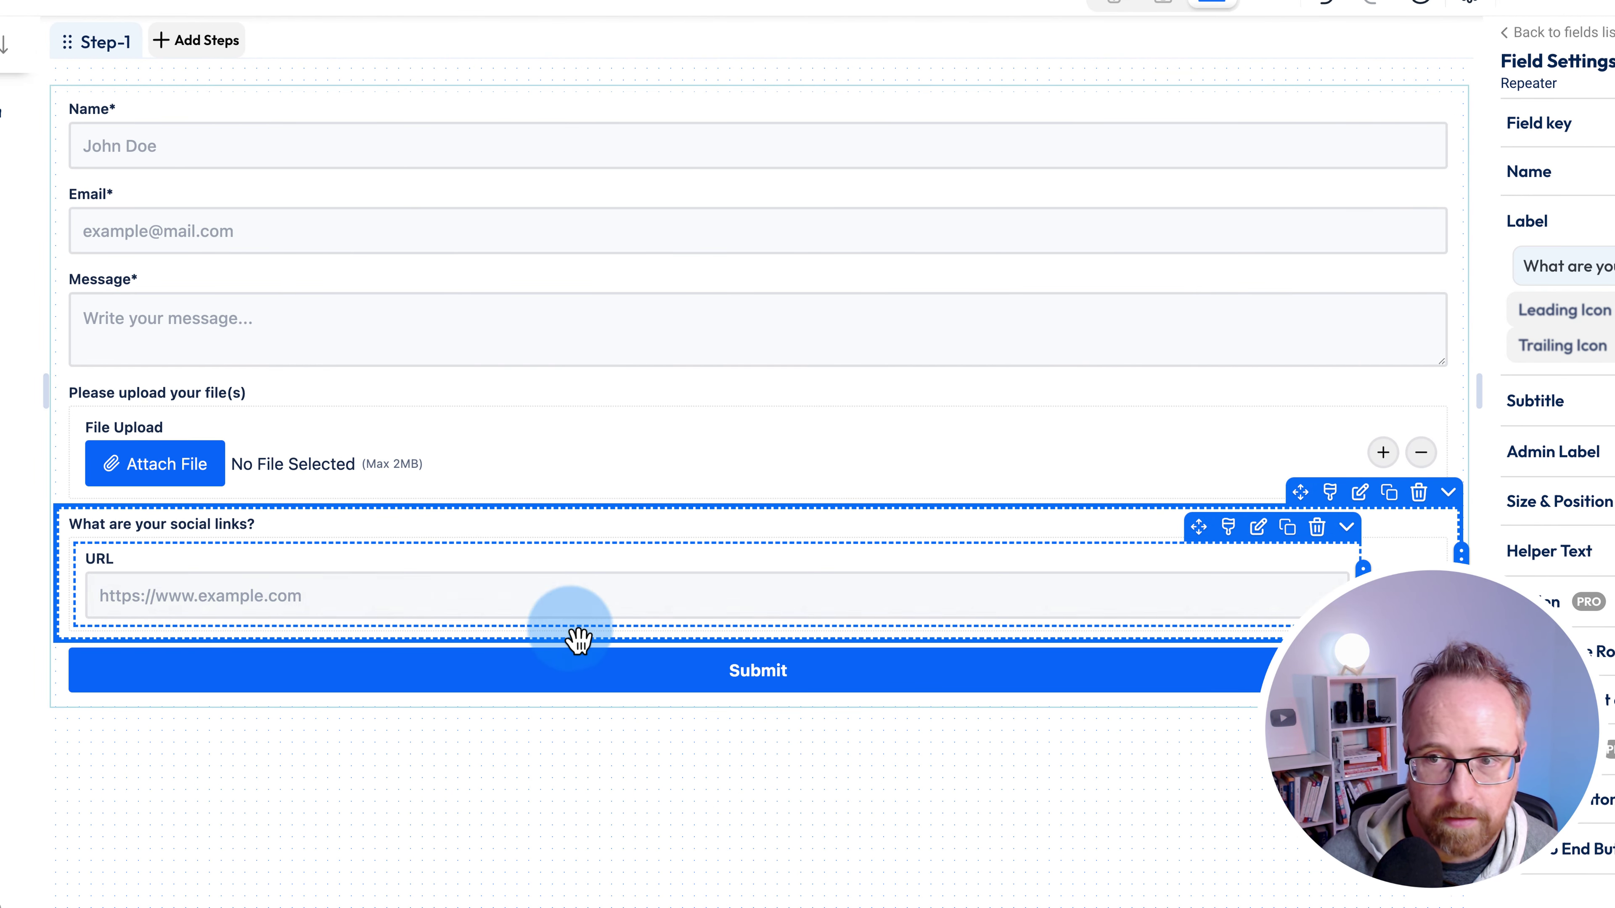
click(261, 630)
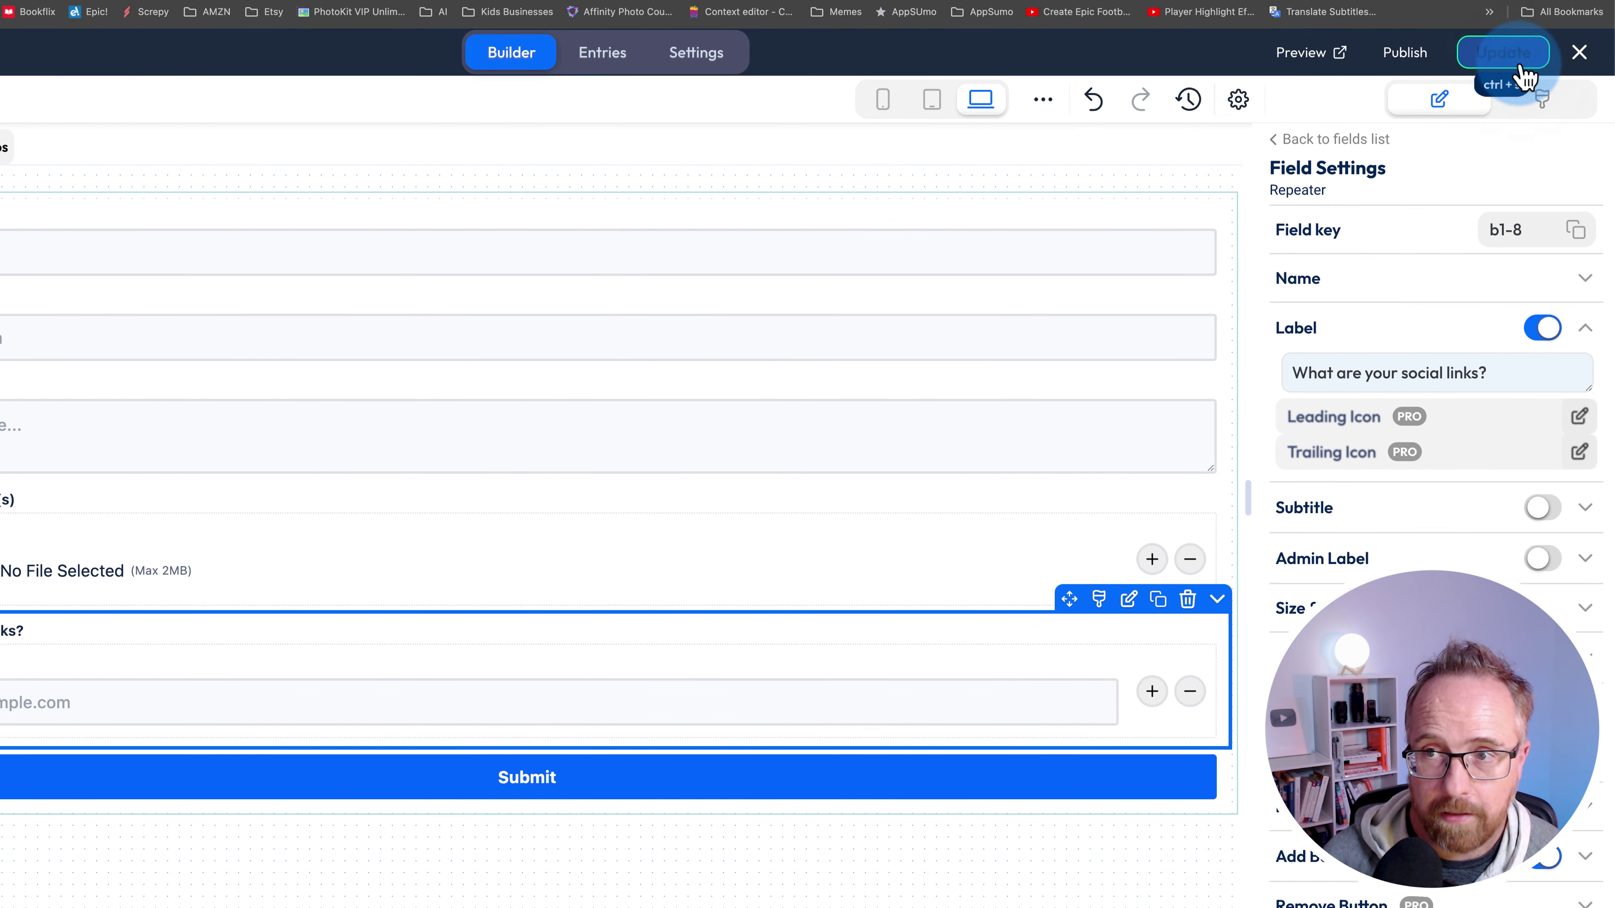
- Open the form preview and inspect its form ID, size, JS and CSS info lines
click(1303, 52)
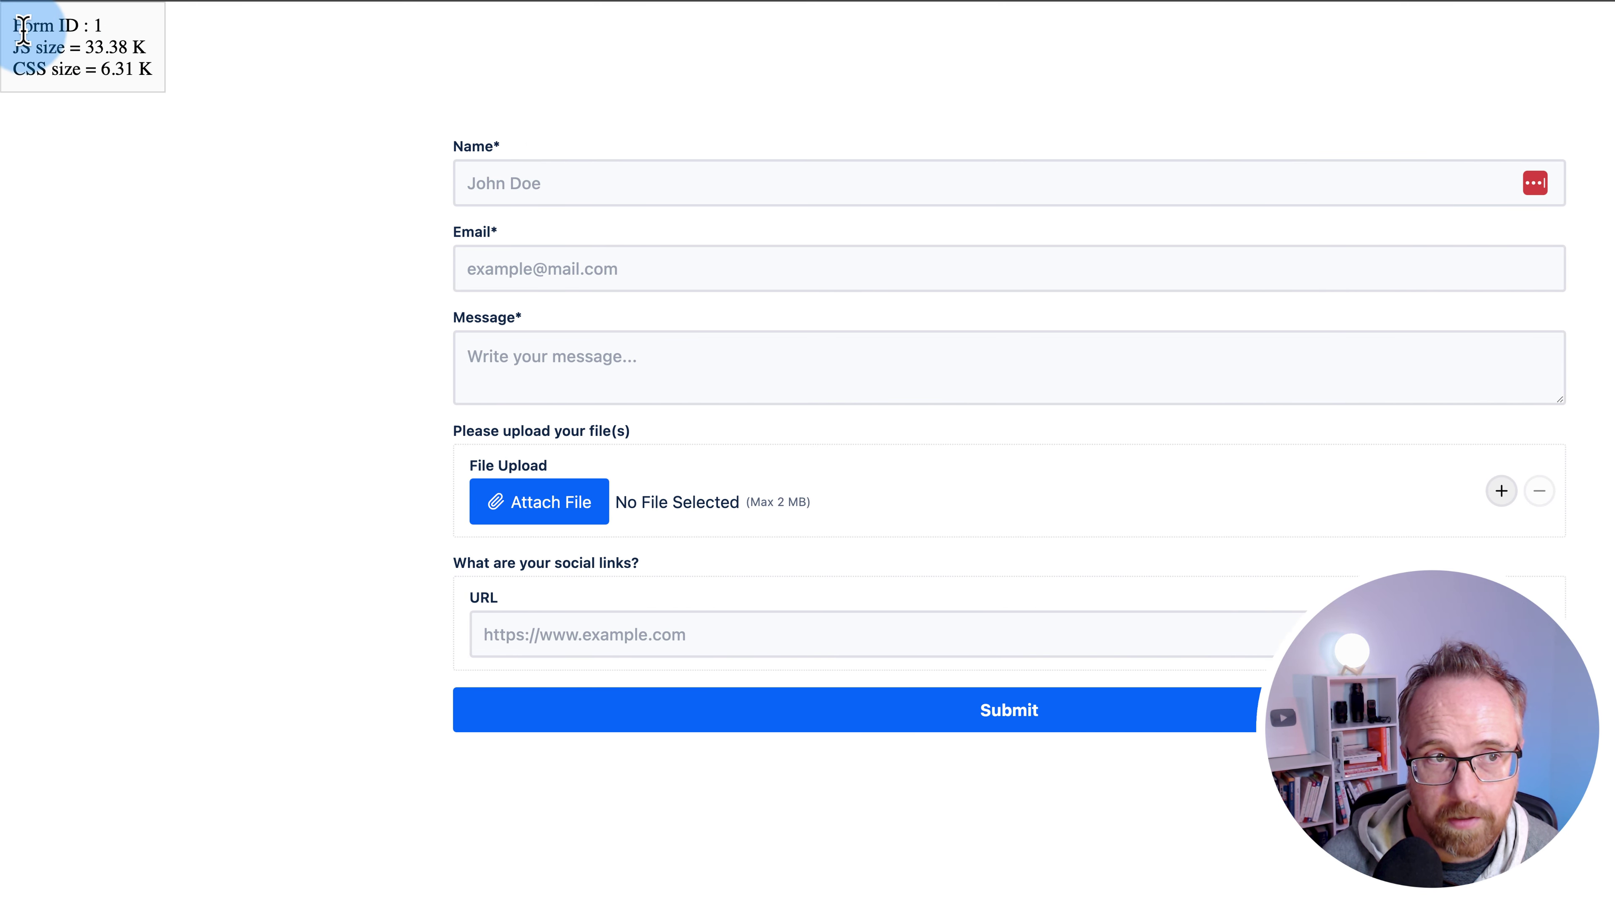
drag(38, 26, 155, 79)
click(155, 80)
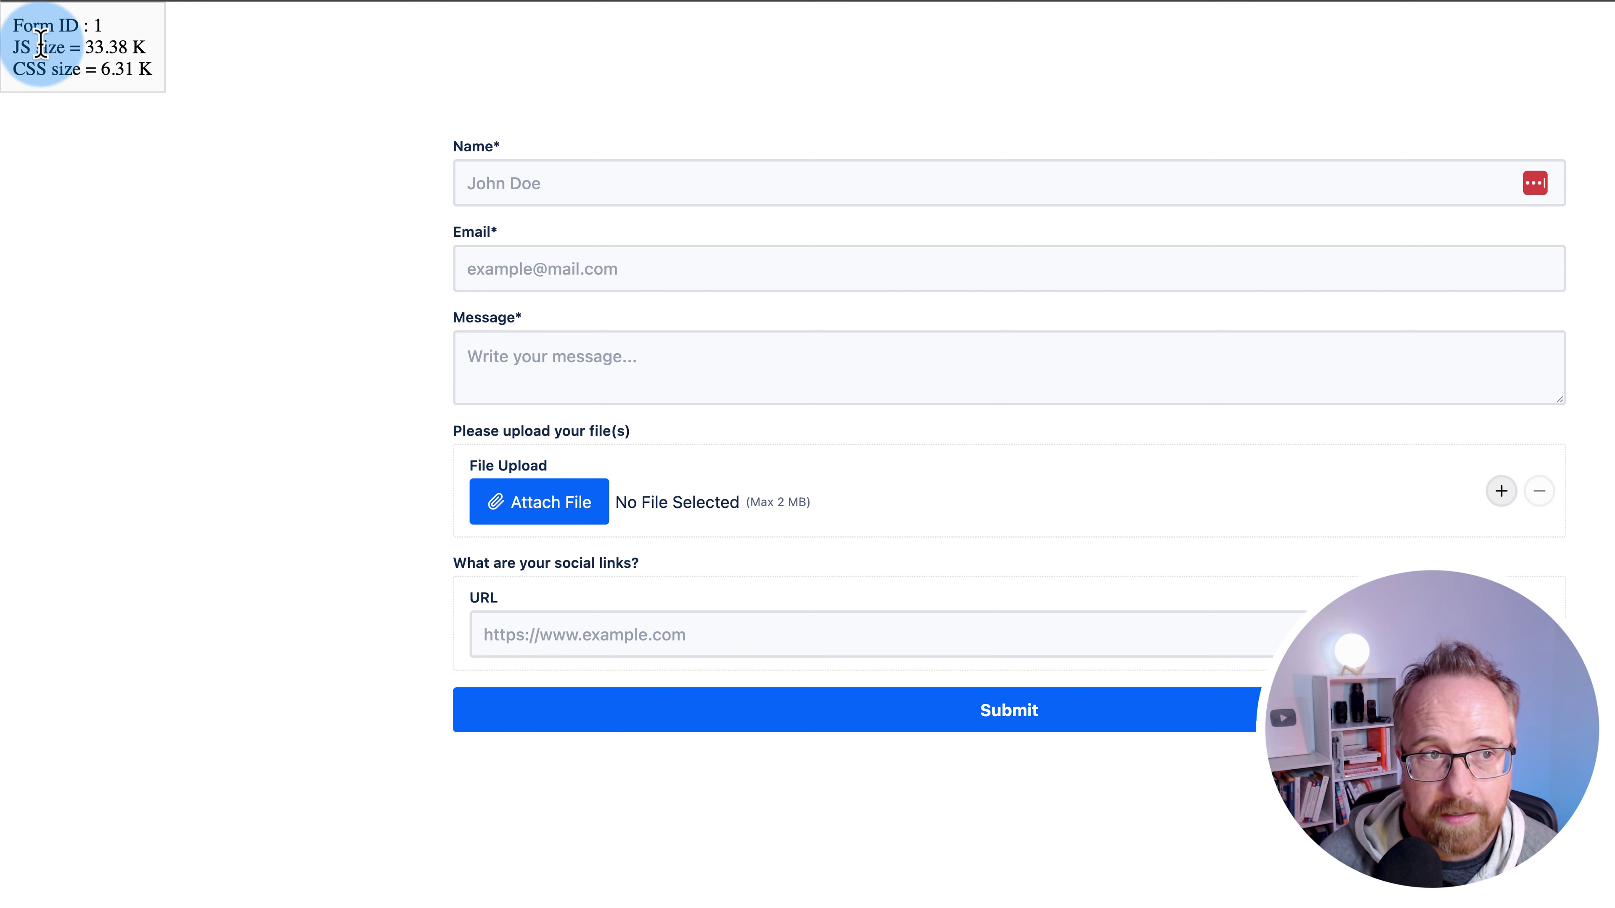
drag(14, 55, 140, 71)
click(173, 109)
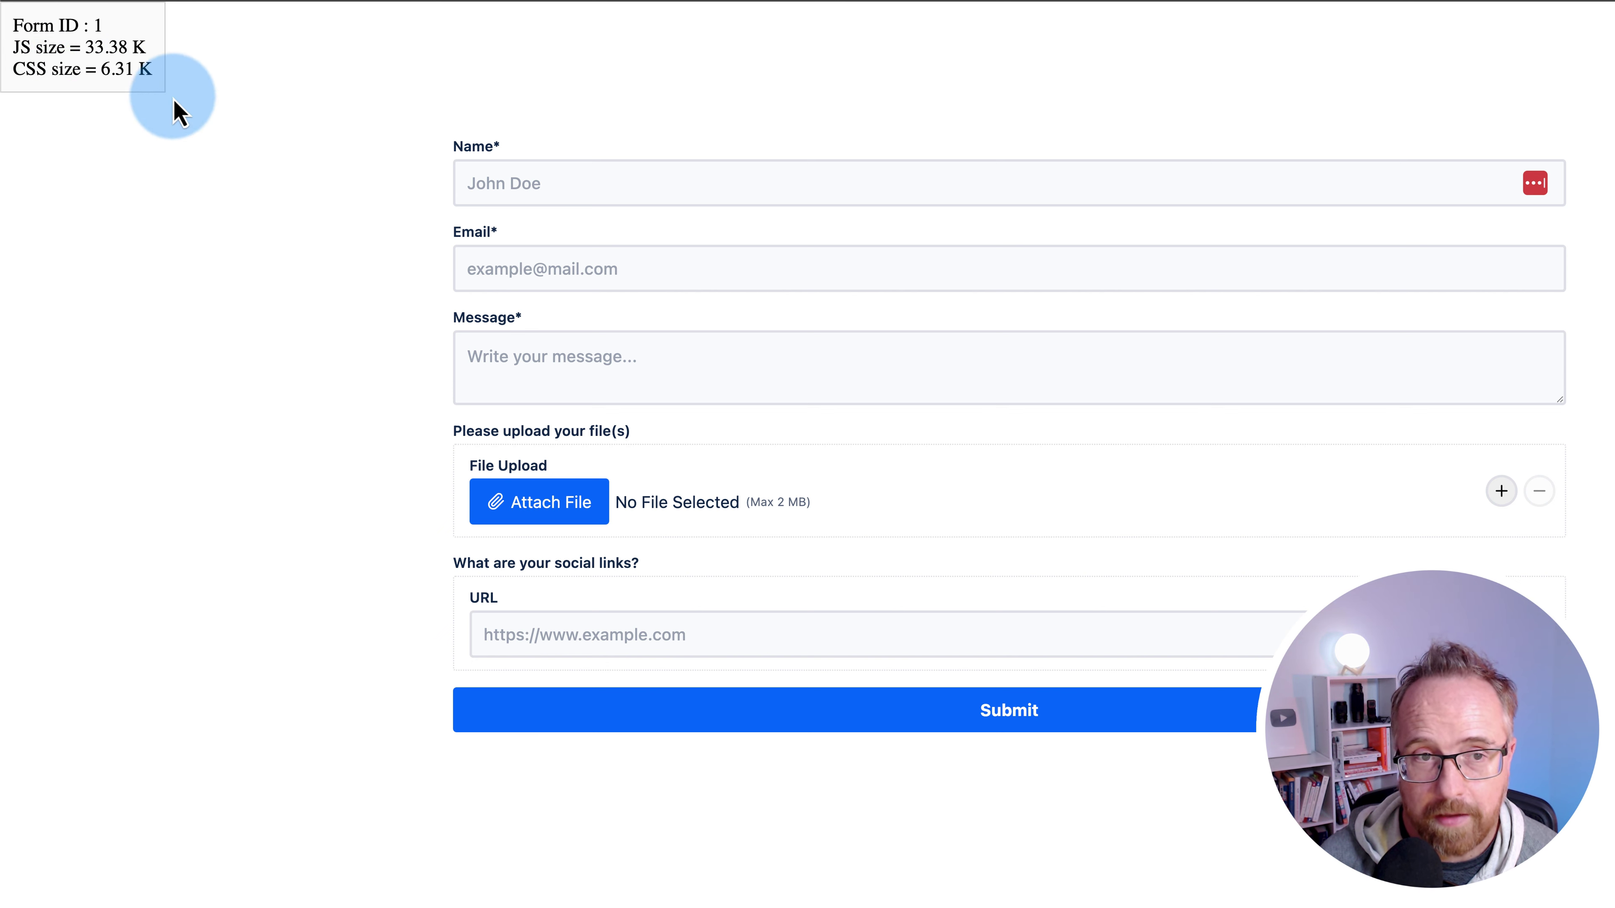
- Autofill name and e-mail, enter the message 'My form', and attach a PNG image
click(541, 184)
click(394, 238)
click(323, 372)
text(My form!)
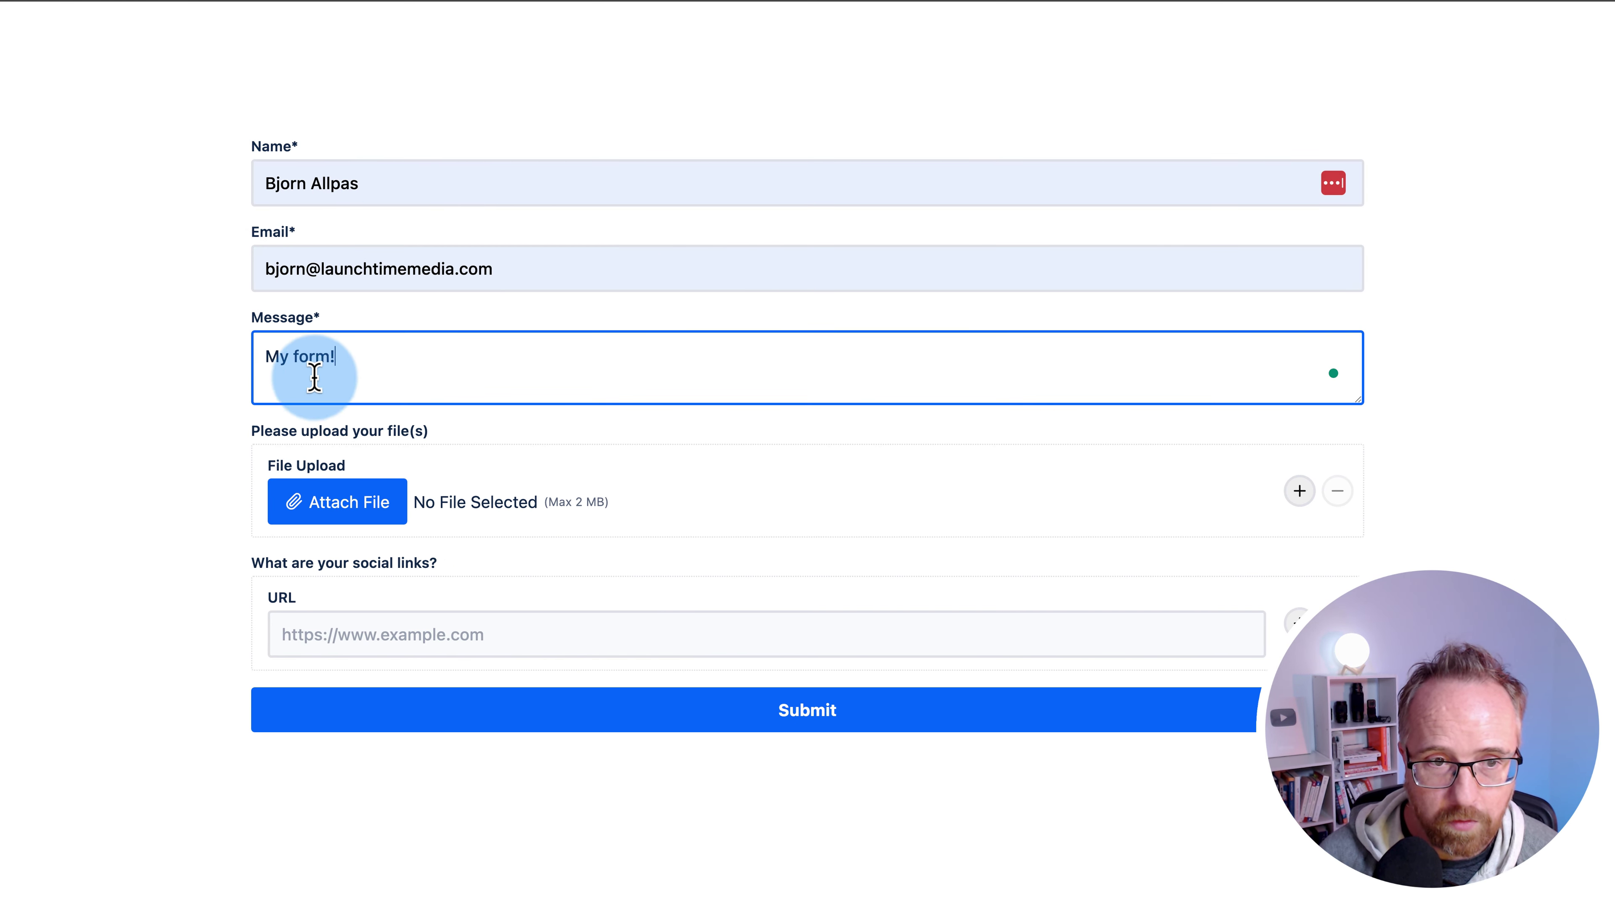
click(194, 497)
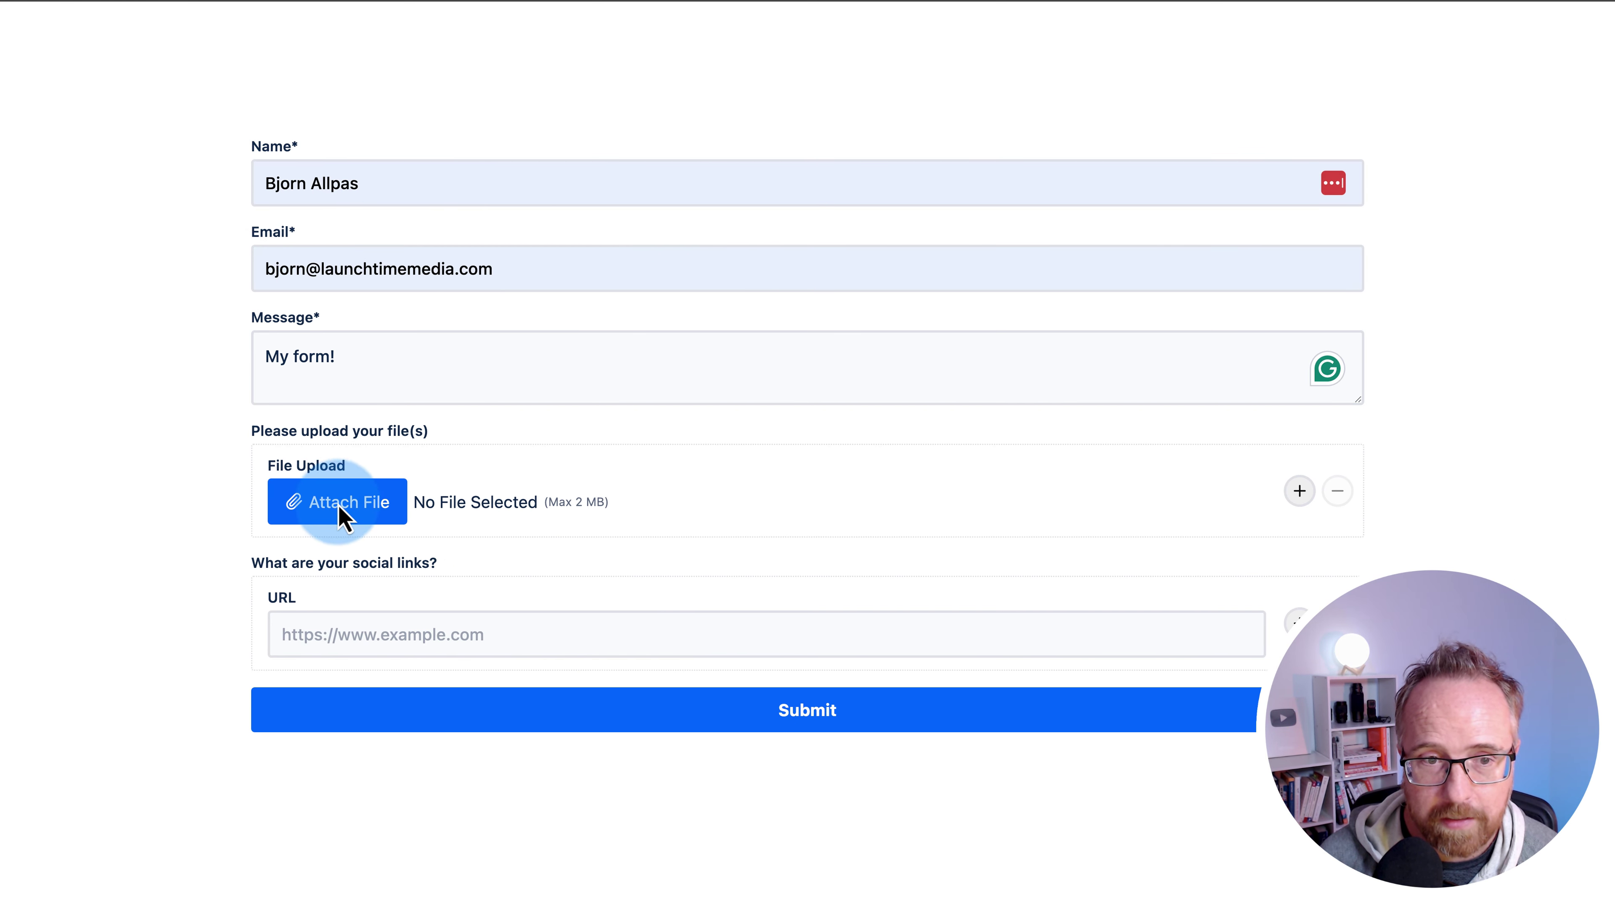
click(370, 509)
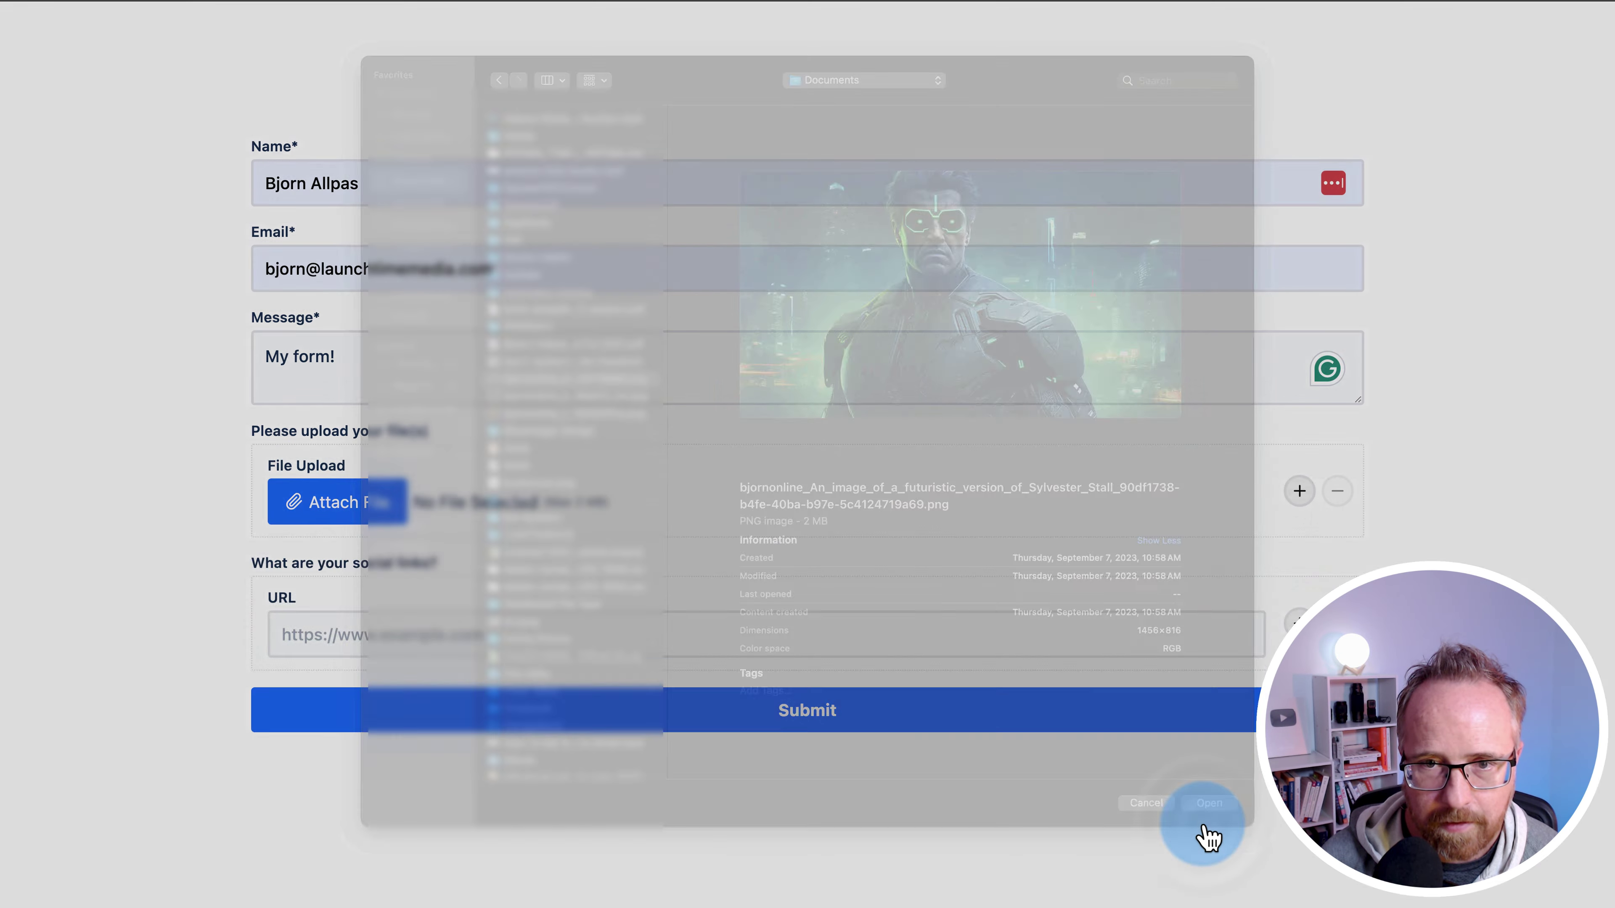
click(1203, 826)
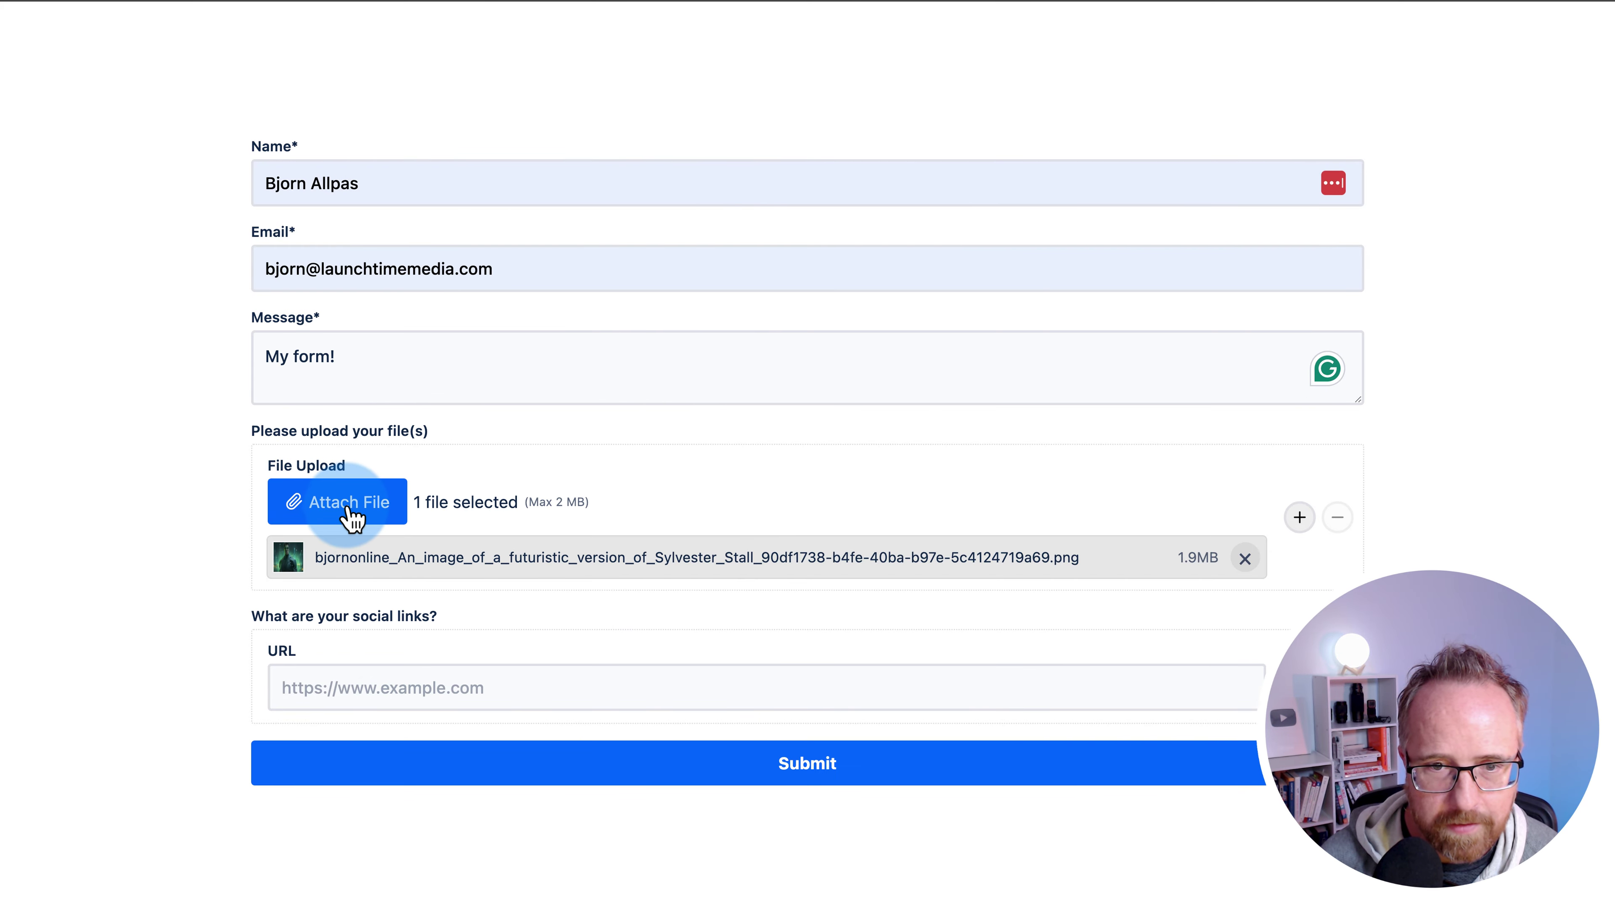
- Attach a second JPG image from the Documents dialog
click(341, 523)
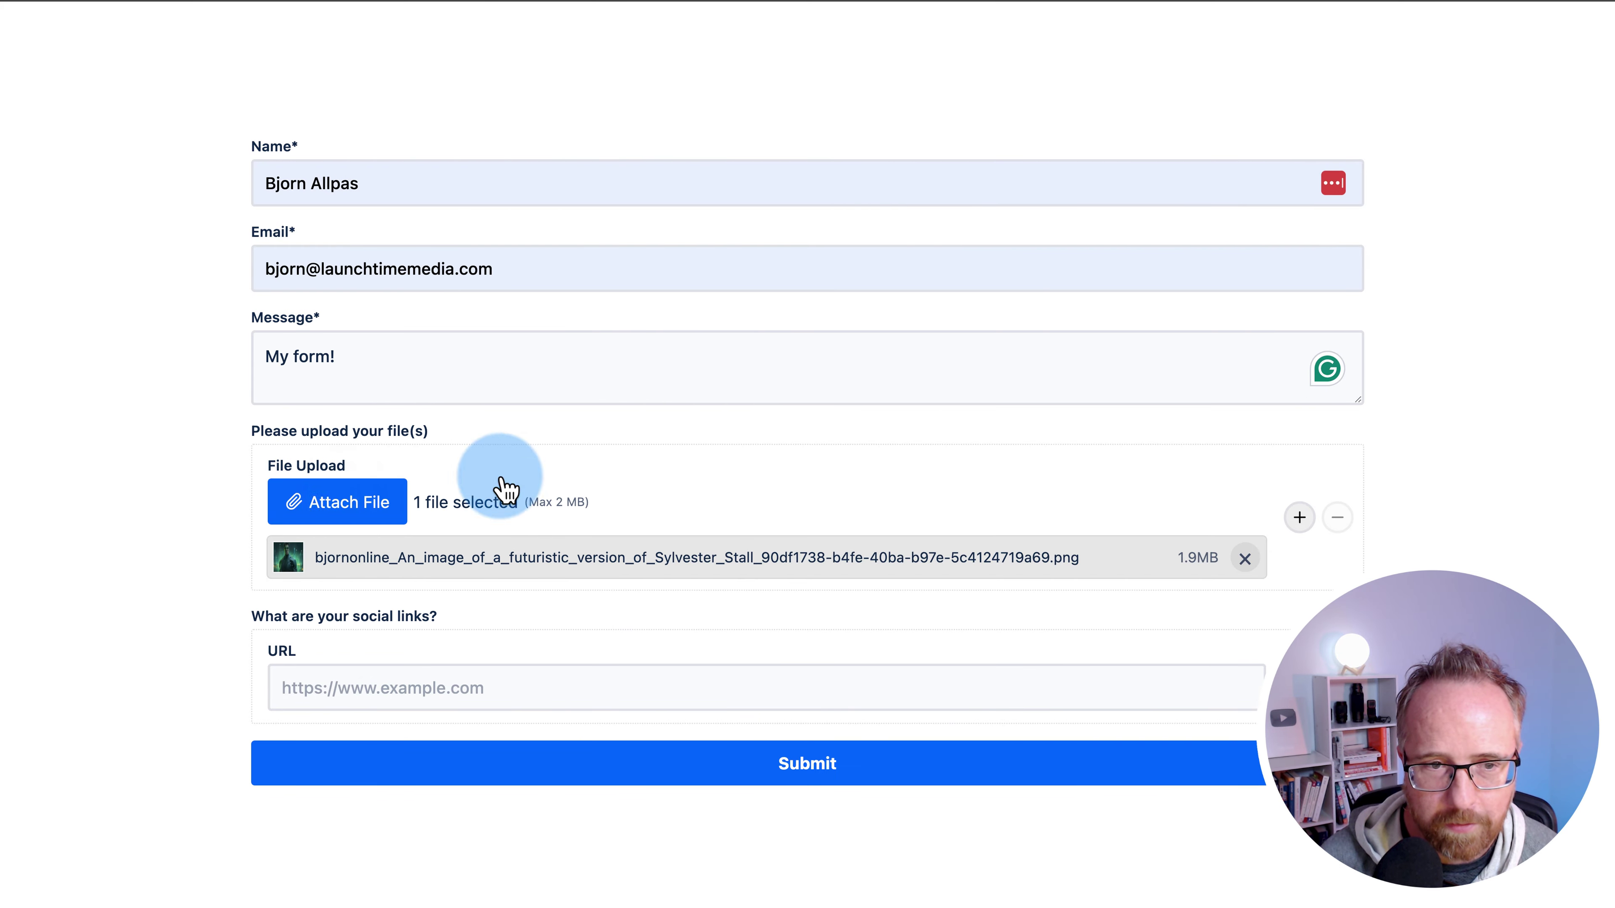
scroll(534, 655, down, 3)
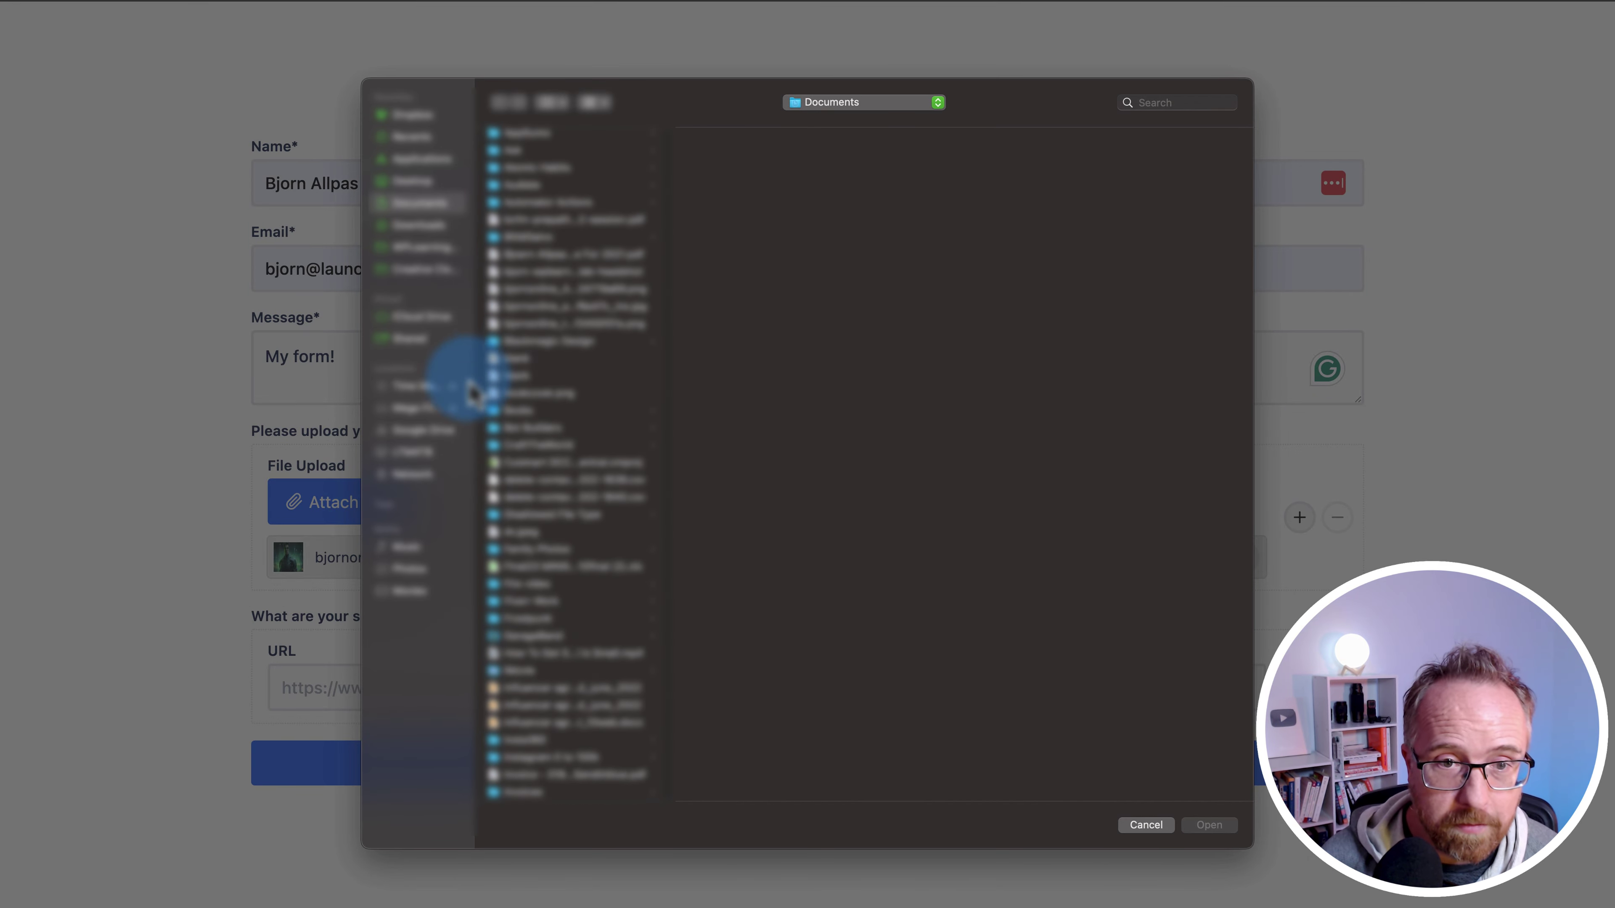
drag(666, 585, 746, 581)
scroll(579, 509, down, 10)
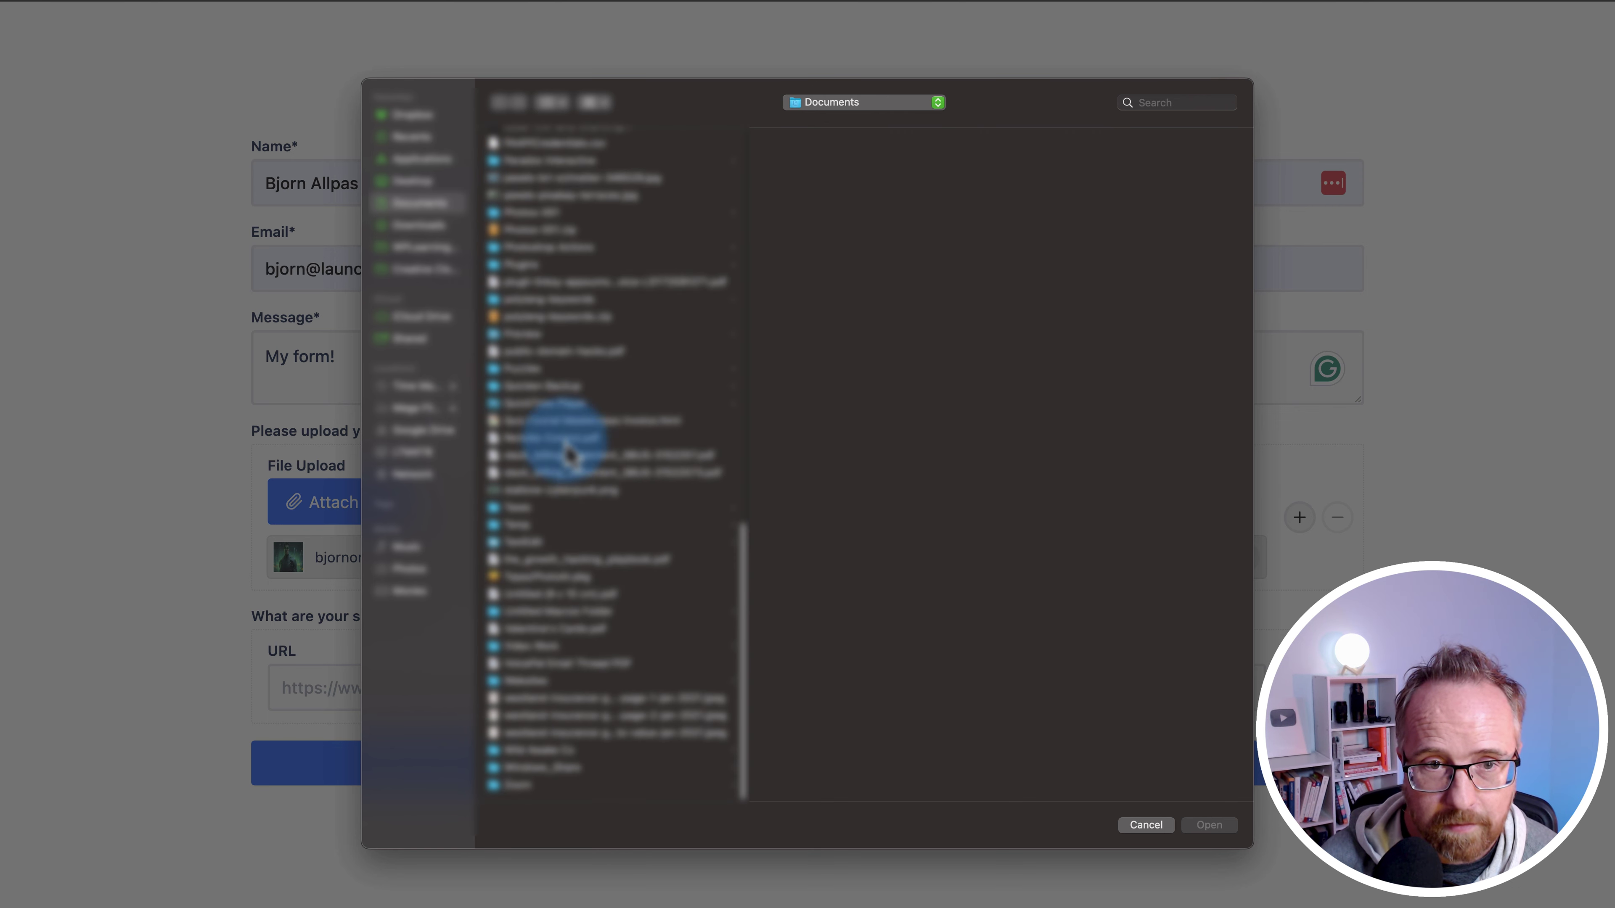
scroll(537, 630, up, 10)
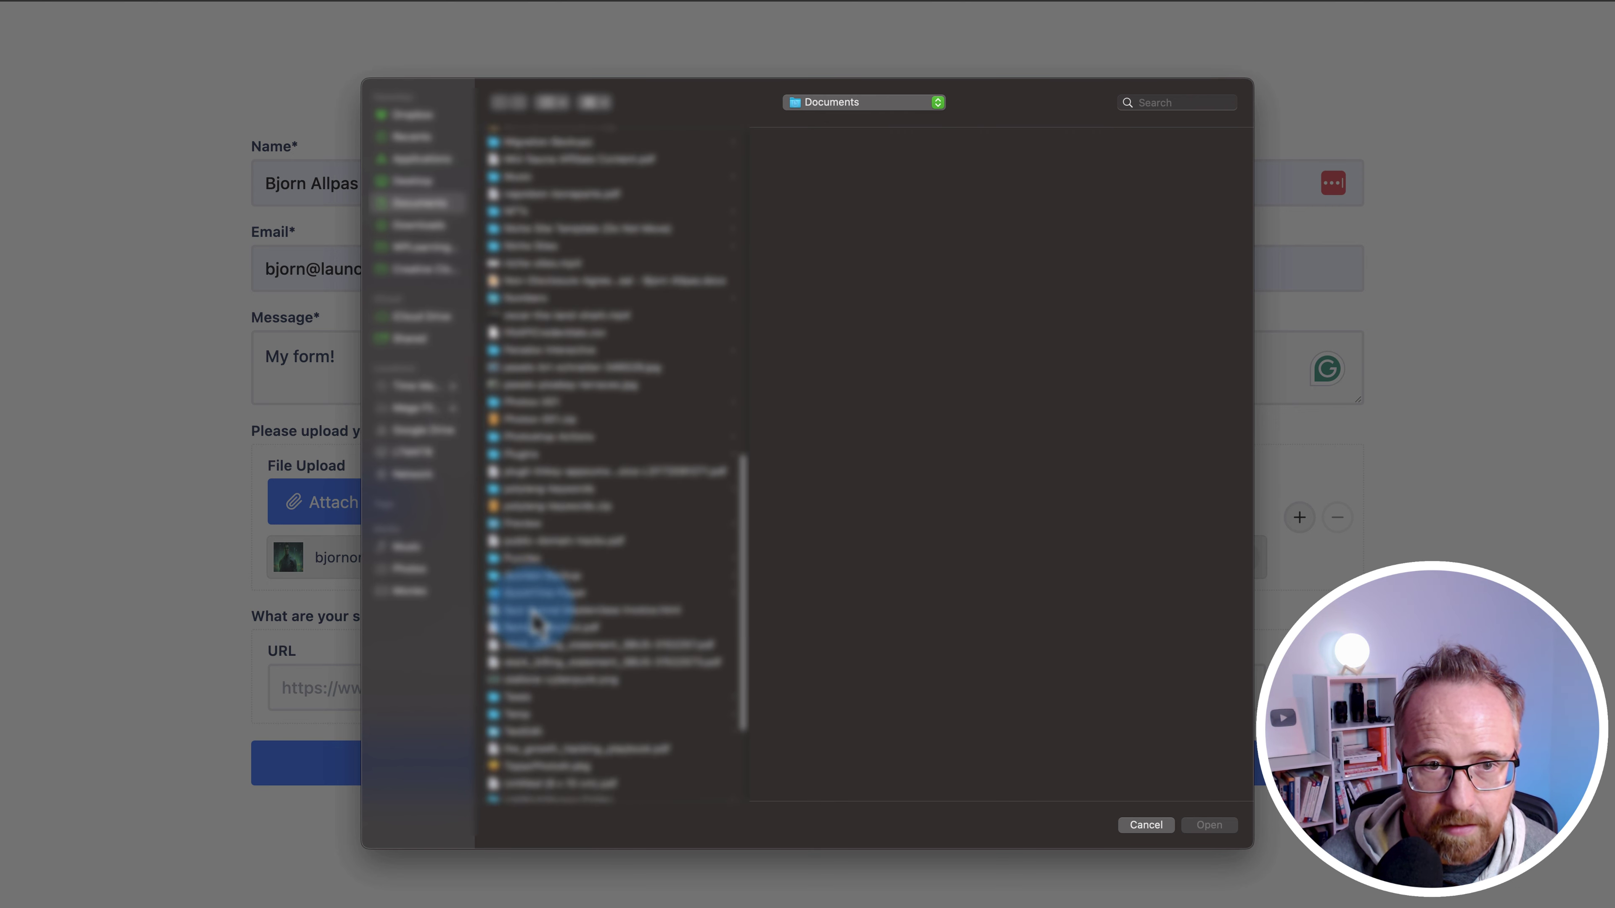
scroll(537, 608, up, 3)
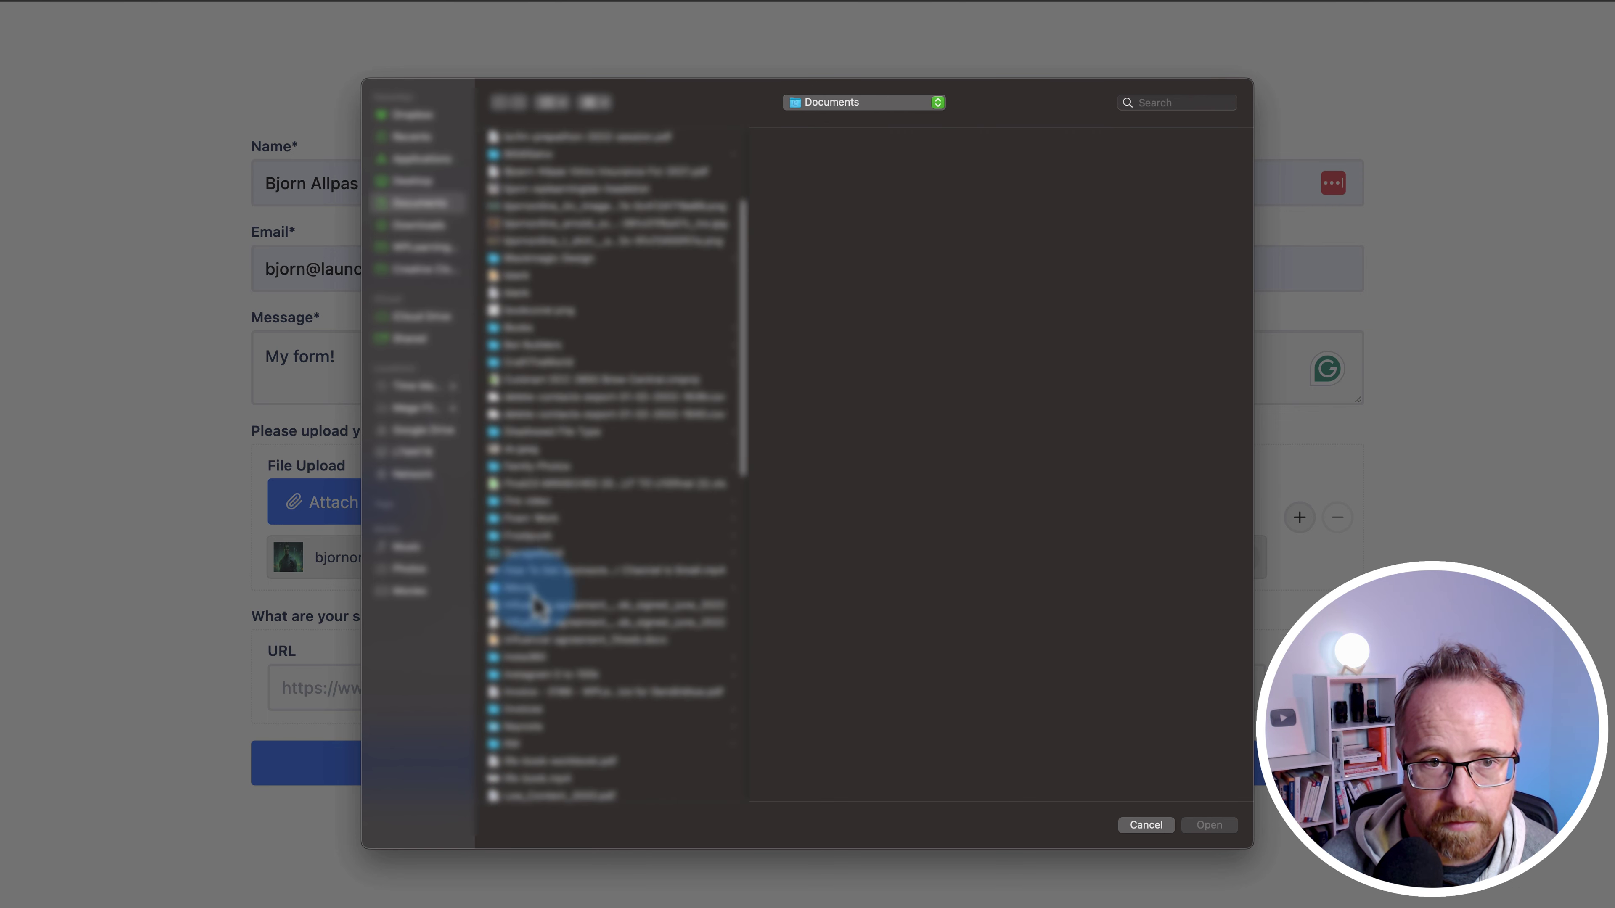
click(553, 223)
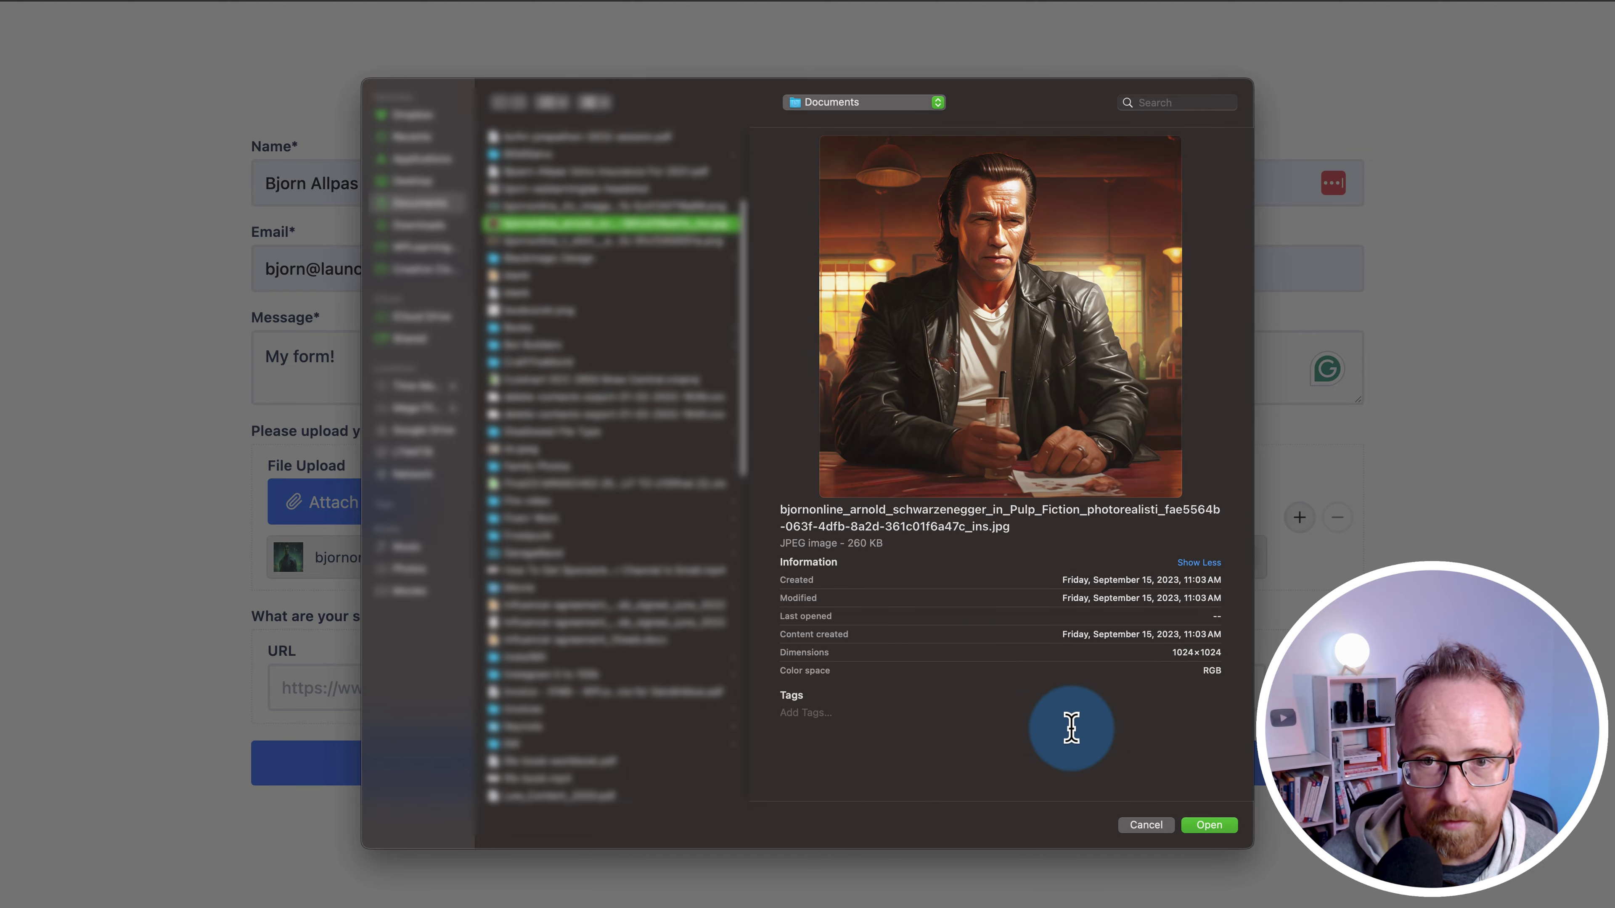
click(1206, 825)
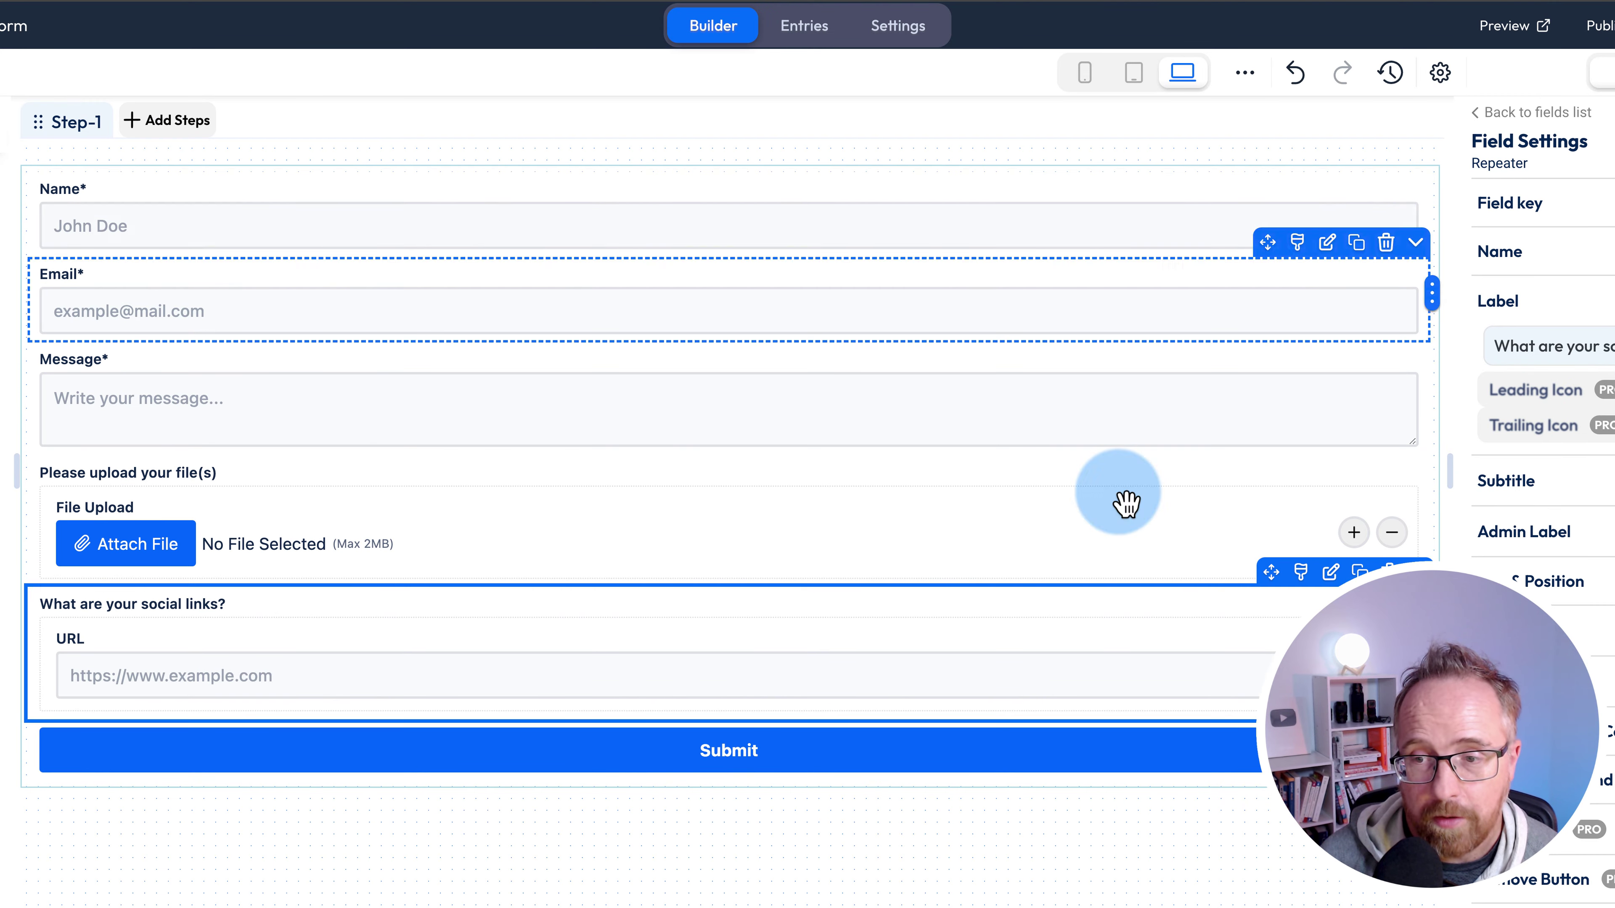
- Expand the Repeater's Repeatable Row Count settings in Field Settings
scroll(1545, 446, down, 4)
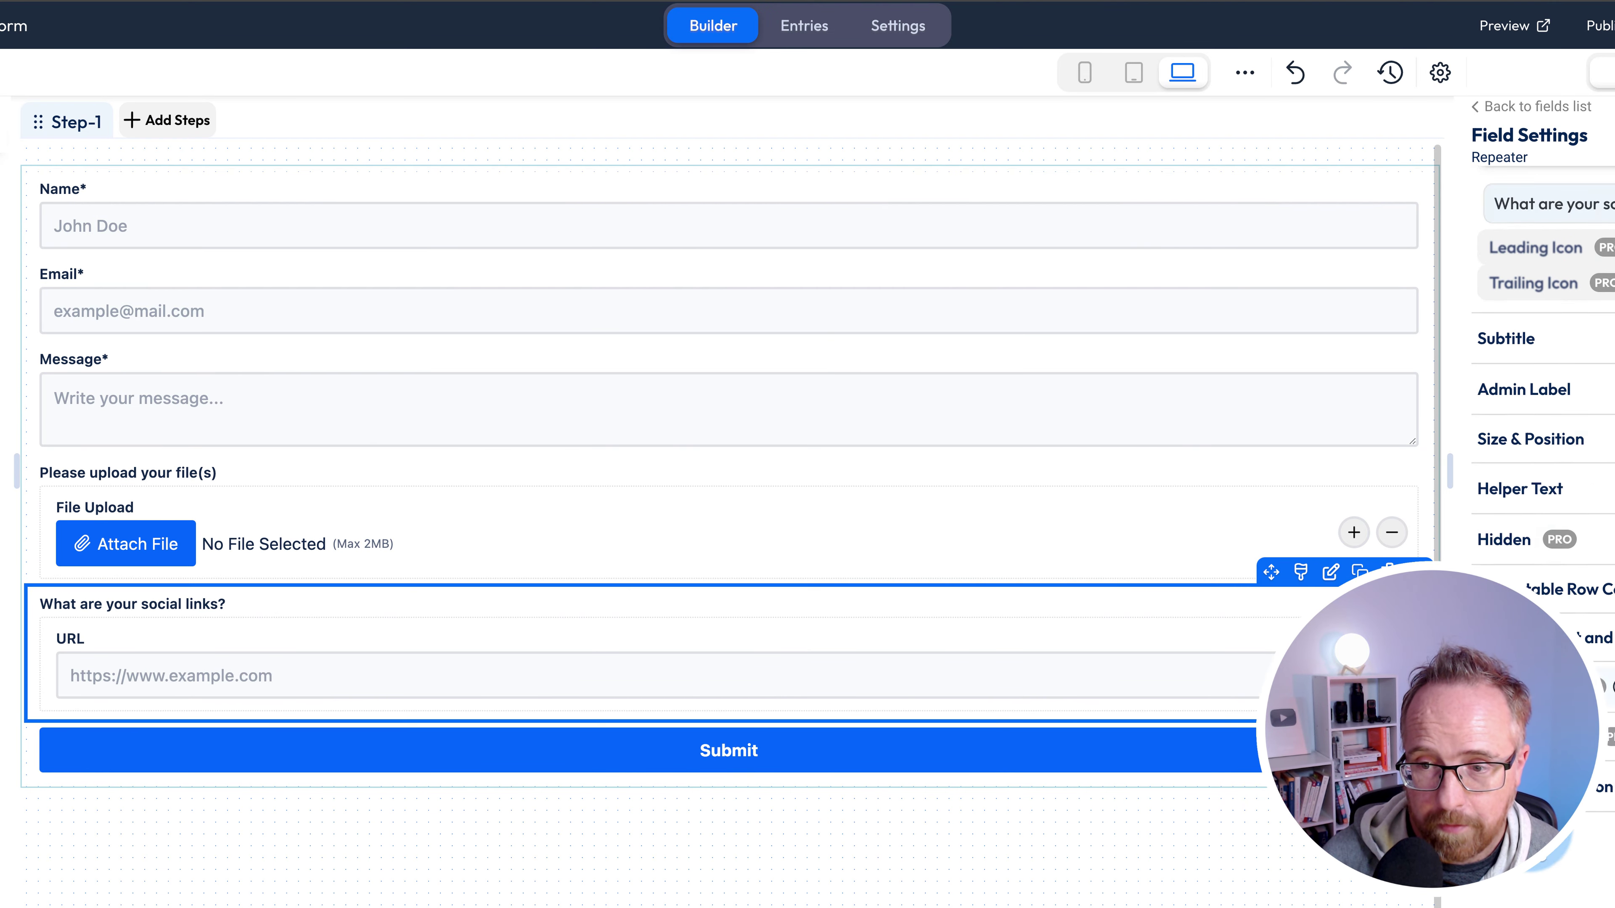
click(1460, 383)
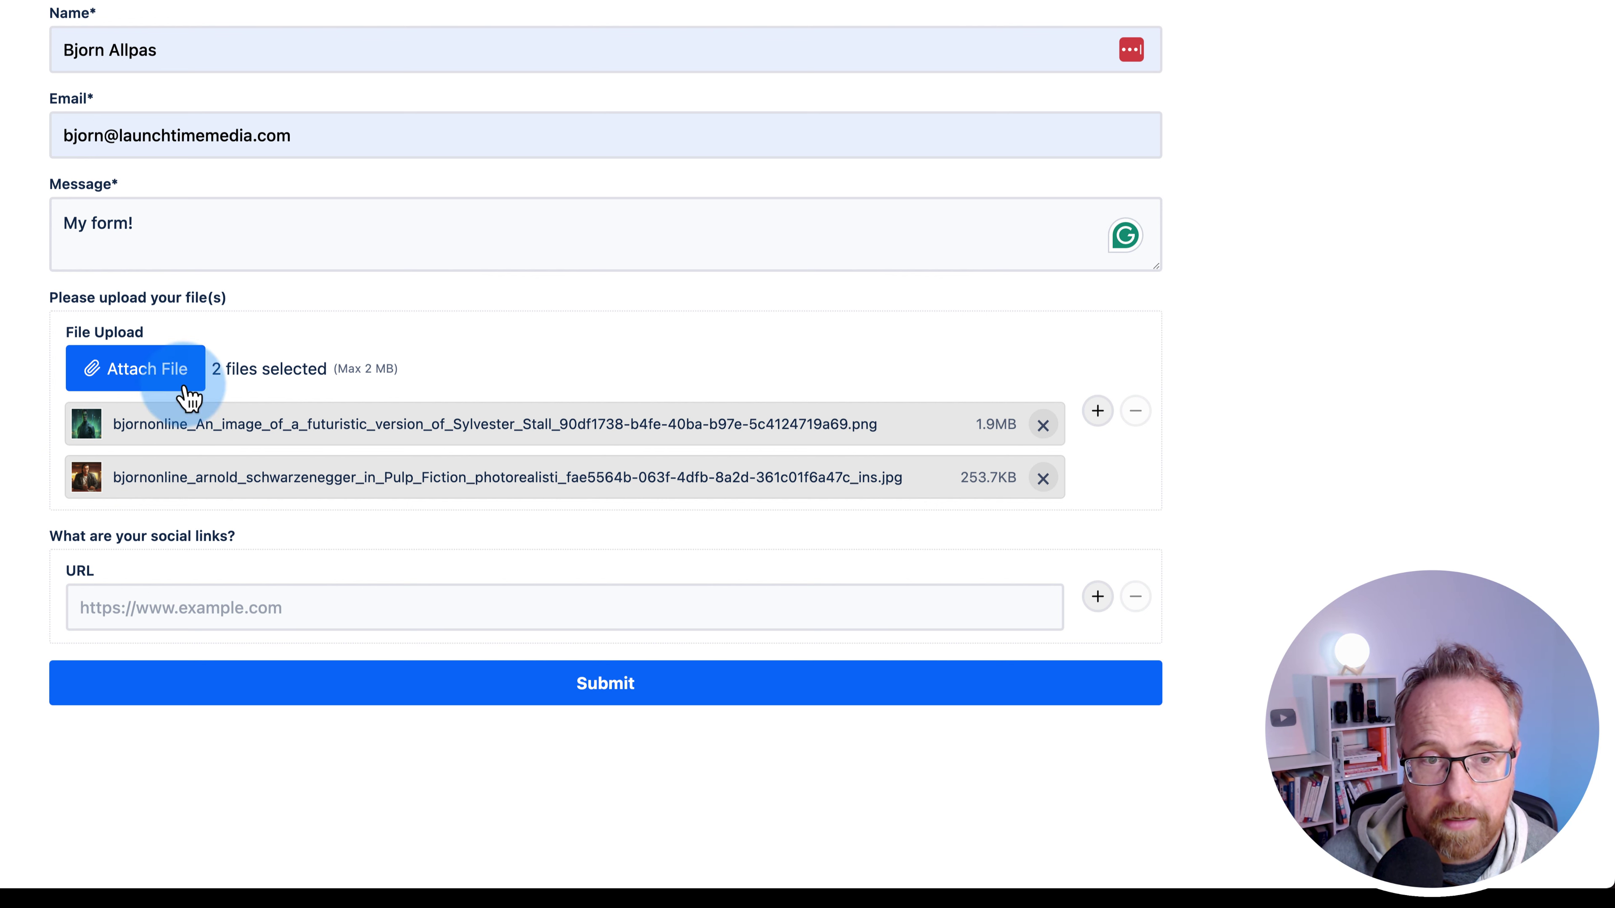
- Paste four social link URLs (two Facebook, YouTube, X) into successive repeater rows
click(130, 604)
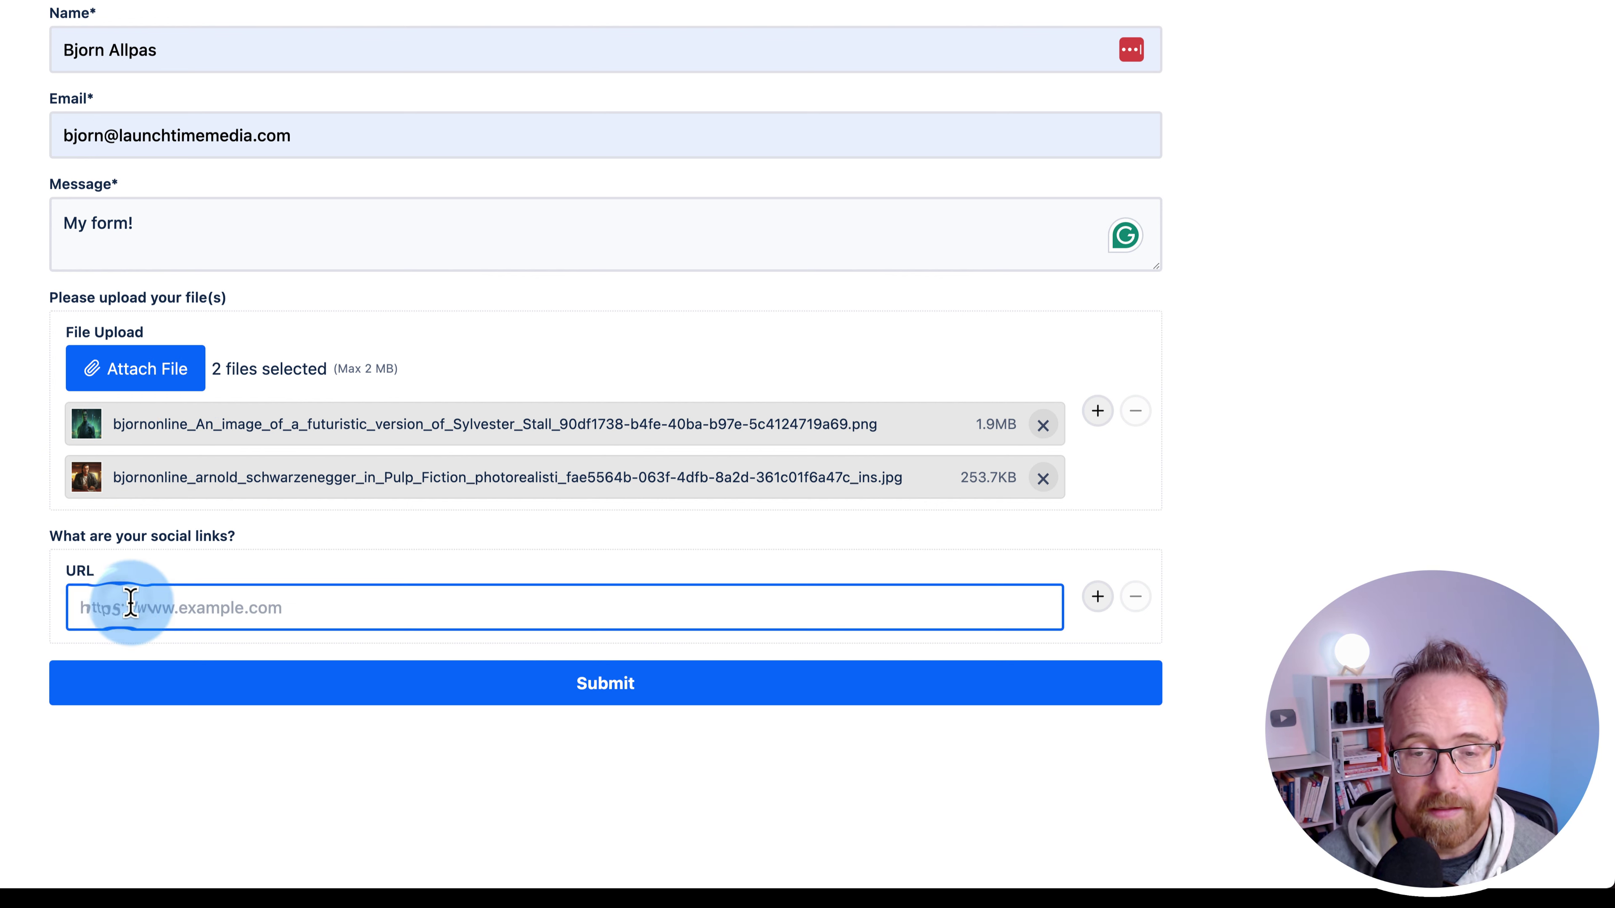
text(https://facebook.com/wplearninglab)
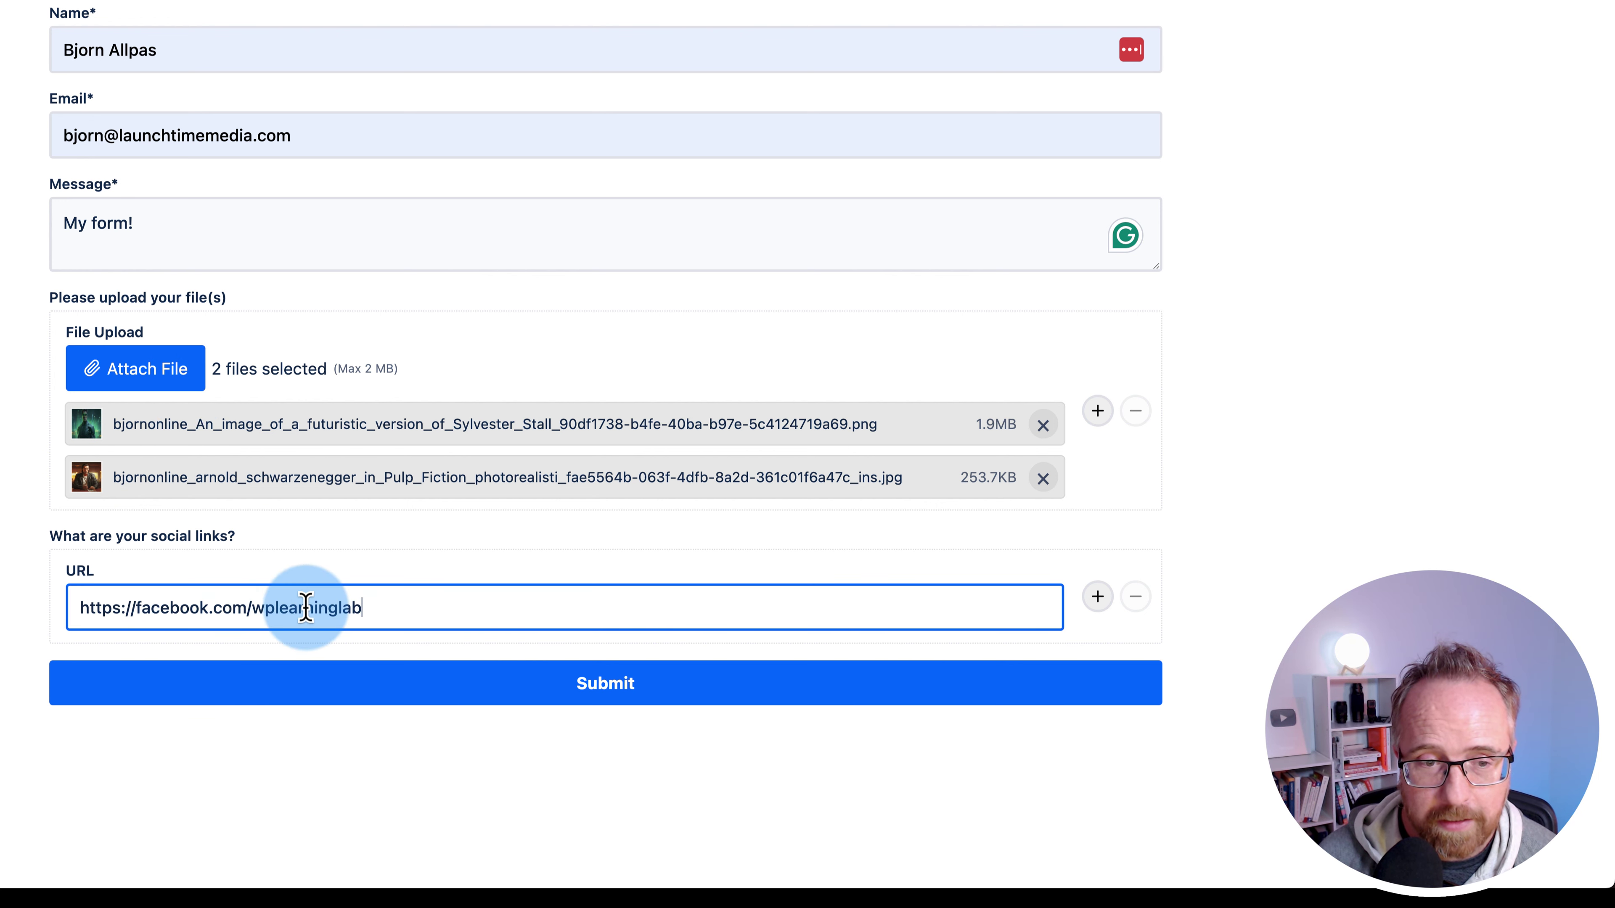
click(1098, 598)
click(263, 693)
text(https://facebook.com/wplearninglab)
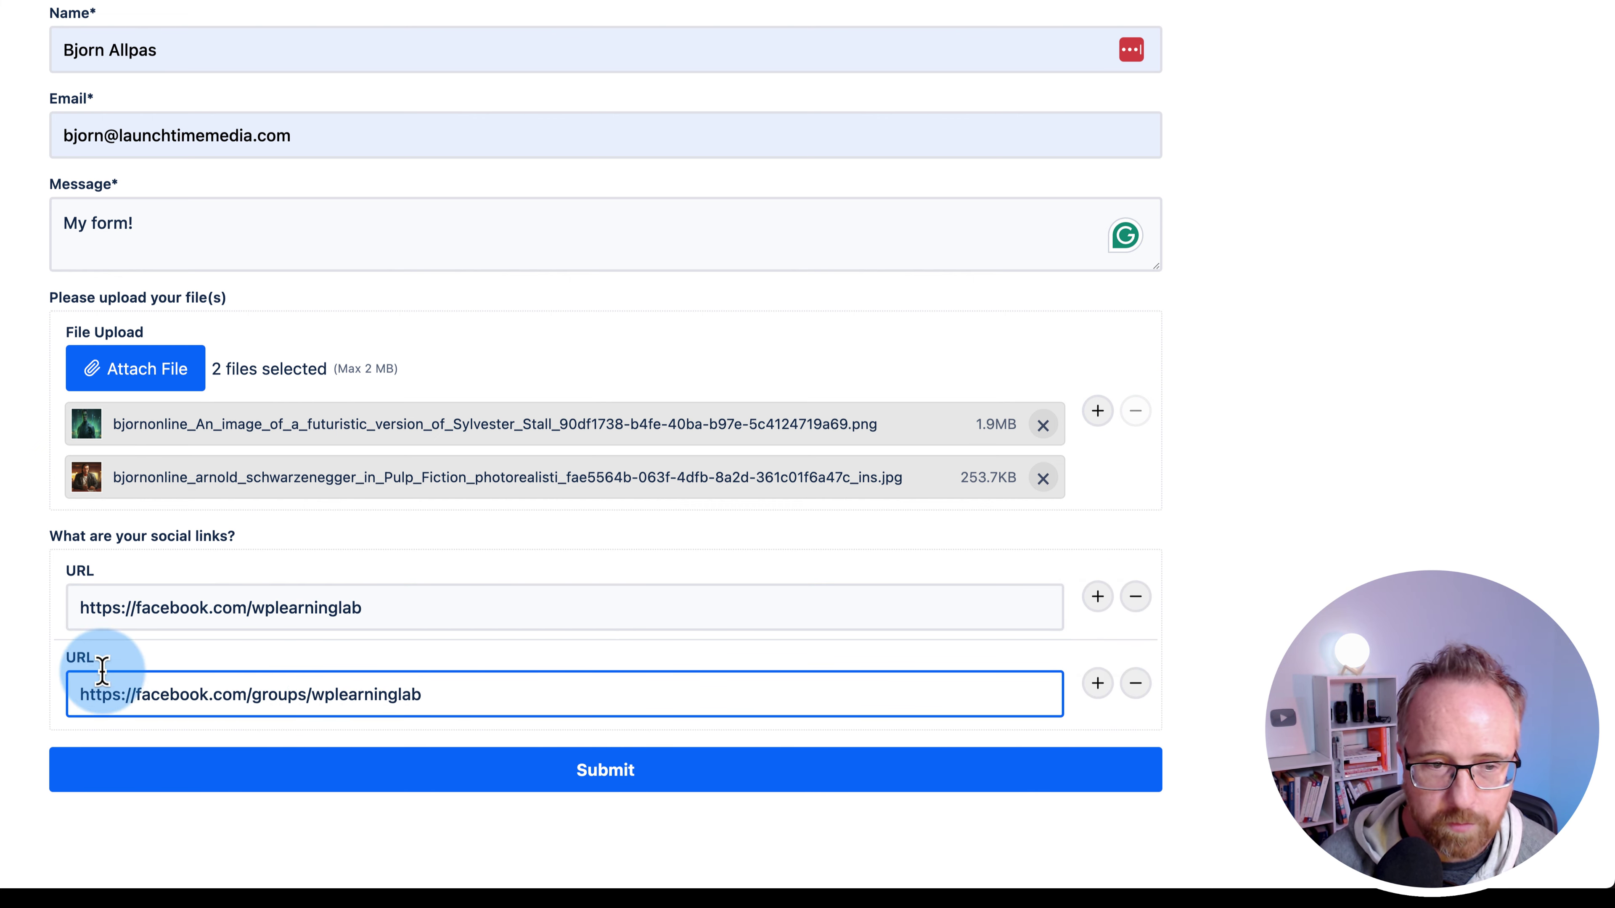
click(1099, 684)
scroll(636, 670, down, 2)
click(361, 670)
text(https://youtube.com/@wplearninglab.com)
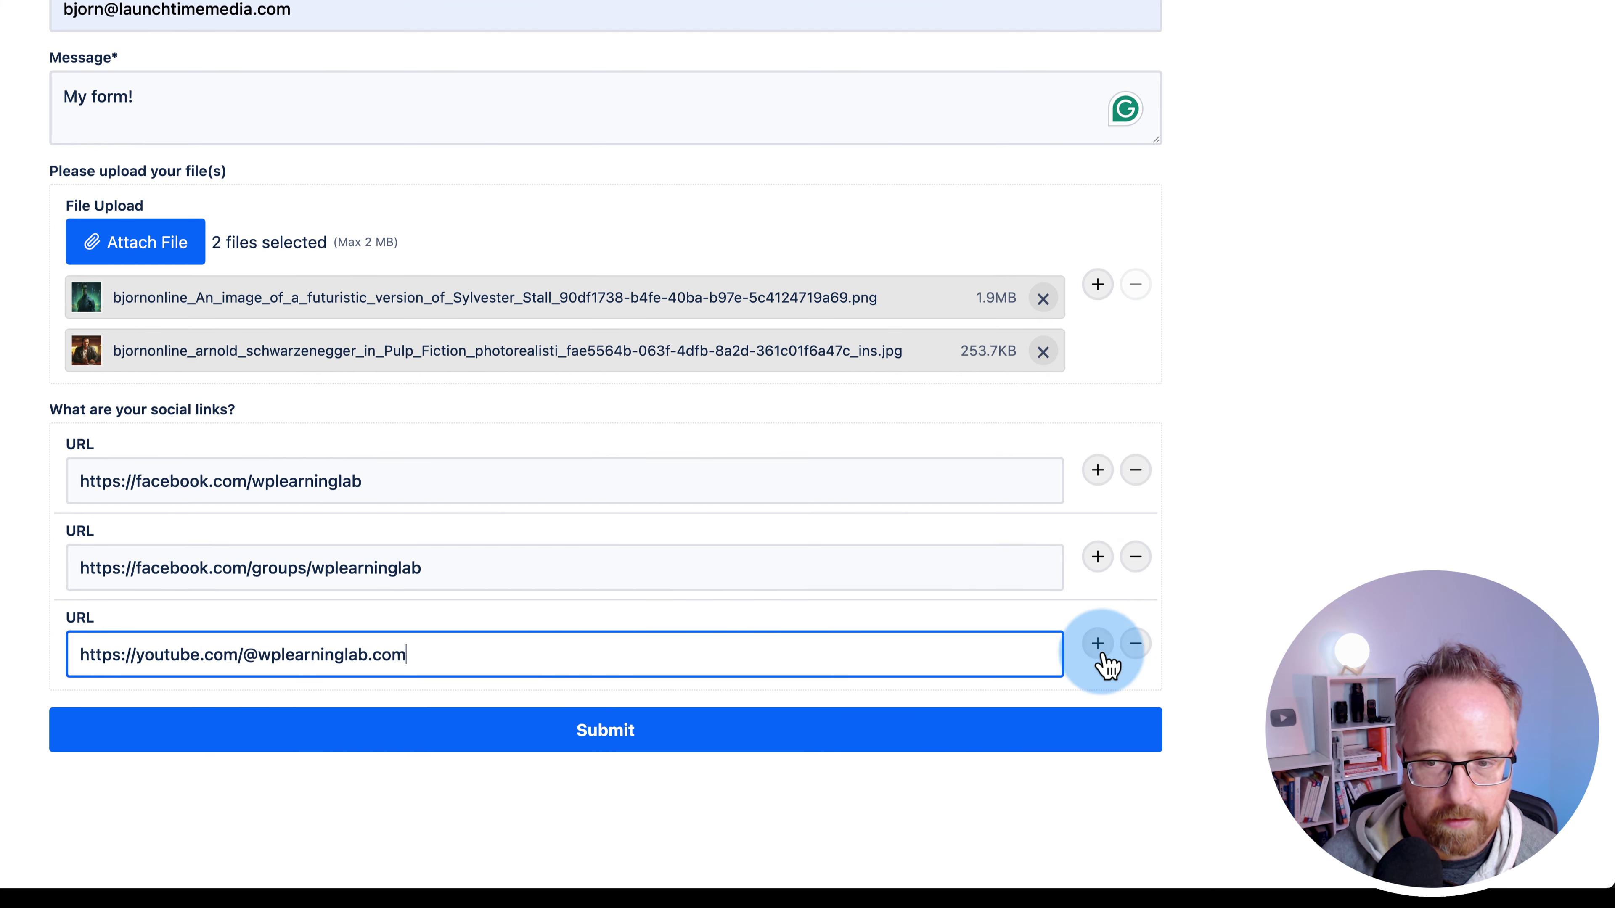
click(1098, 643)
scroll(636, 662, down, 2)
click(142, 654)
text(https://x.com/wplearninglab.com)
- Submit the form and check the success message
click(352, 664)
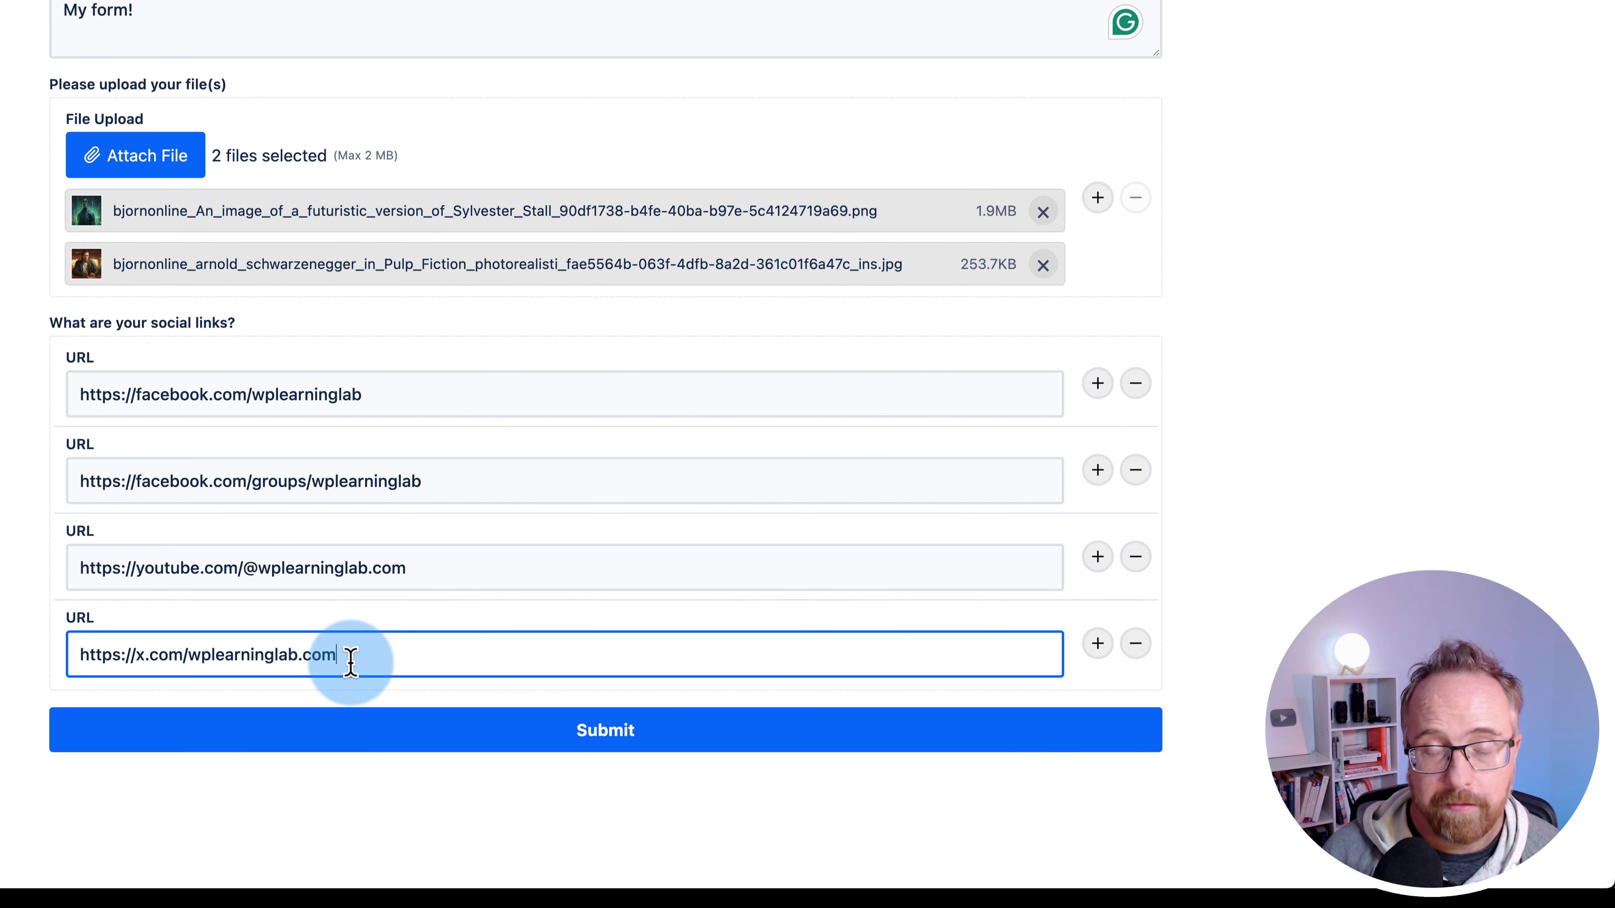
click(634, 730)
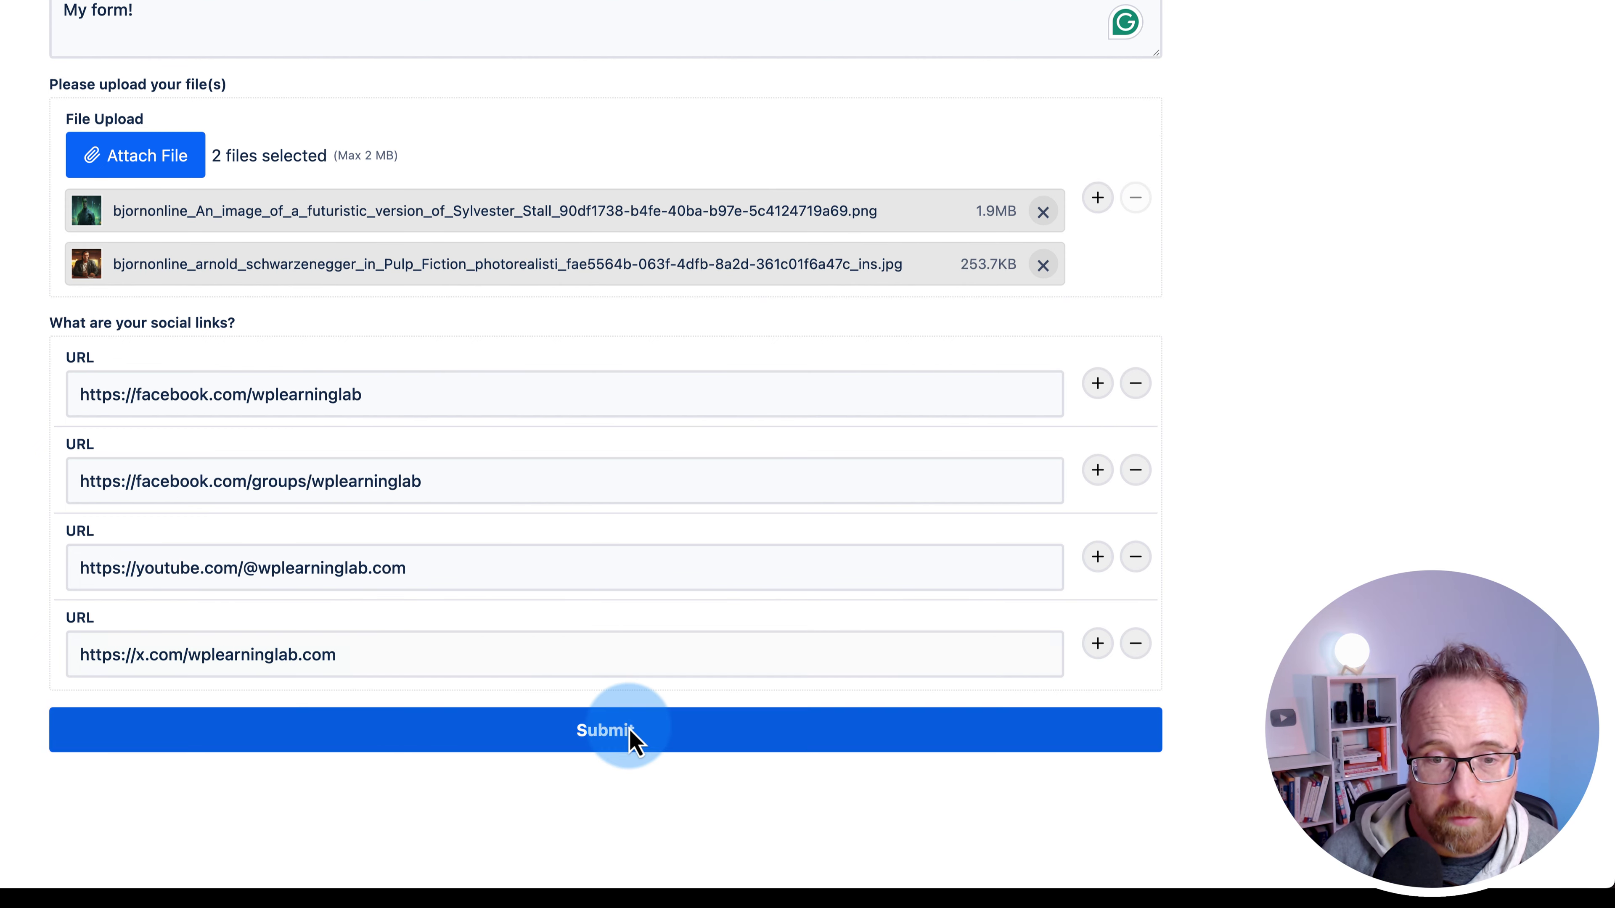
drag(252, 698, 757, 699)
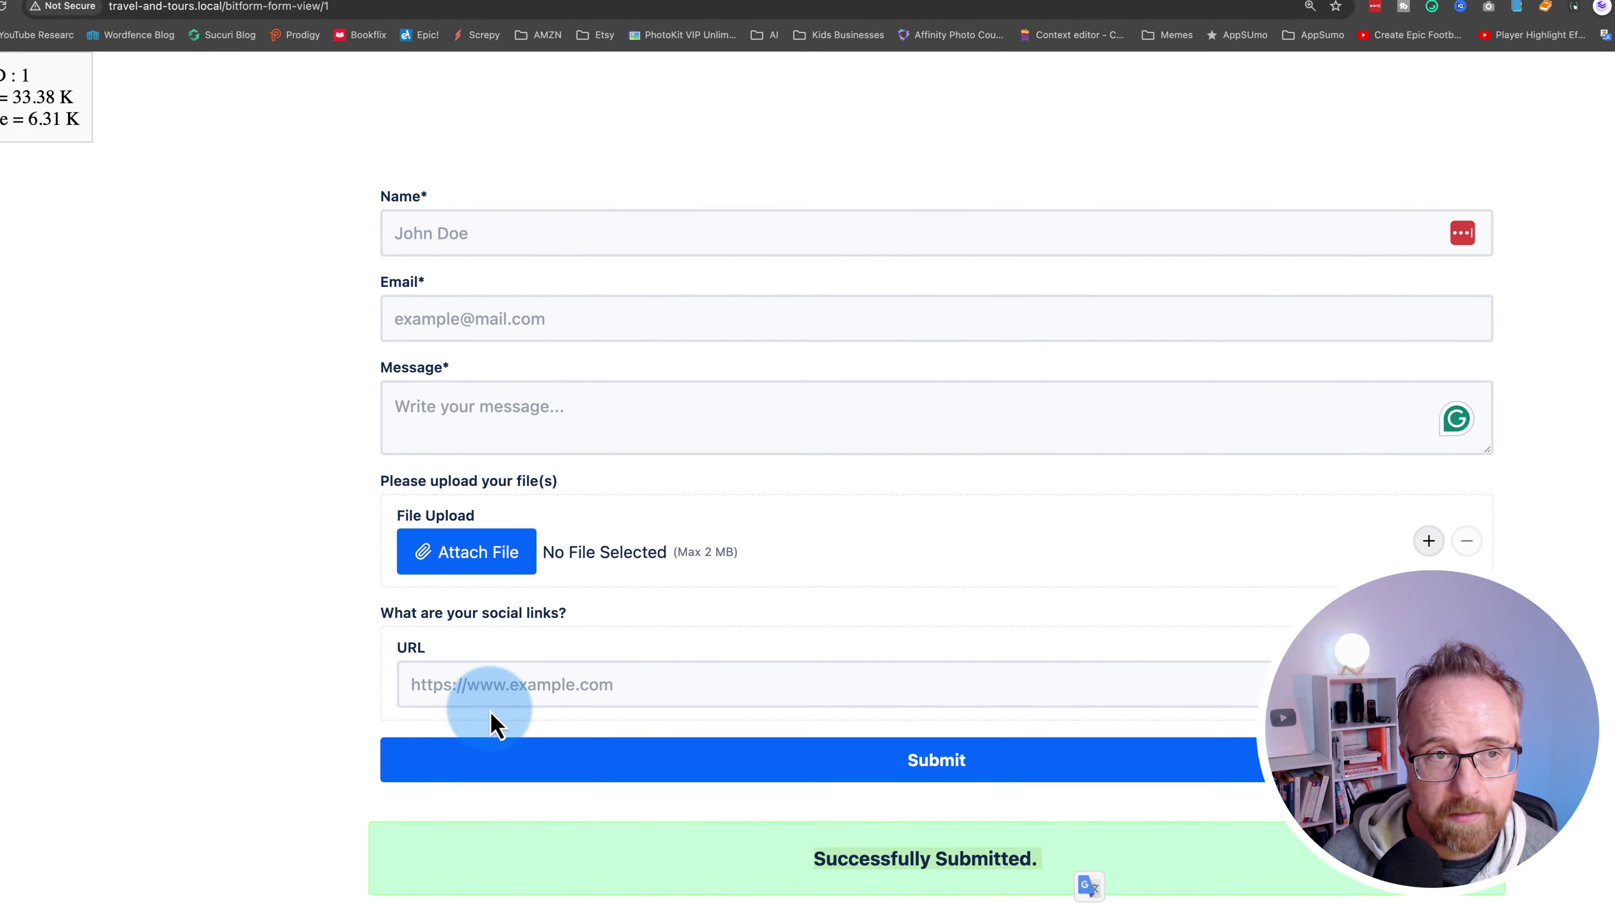
- Open the Contact Form's submitted entries and bring up the newest entry's details
click(76, 0)
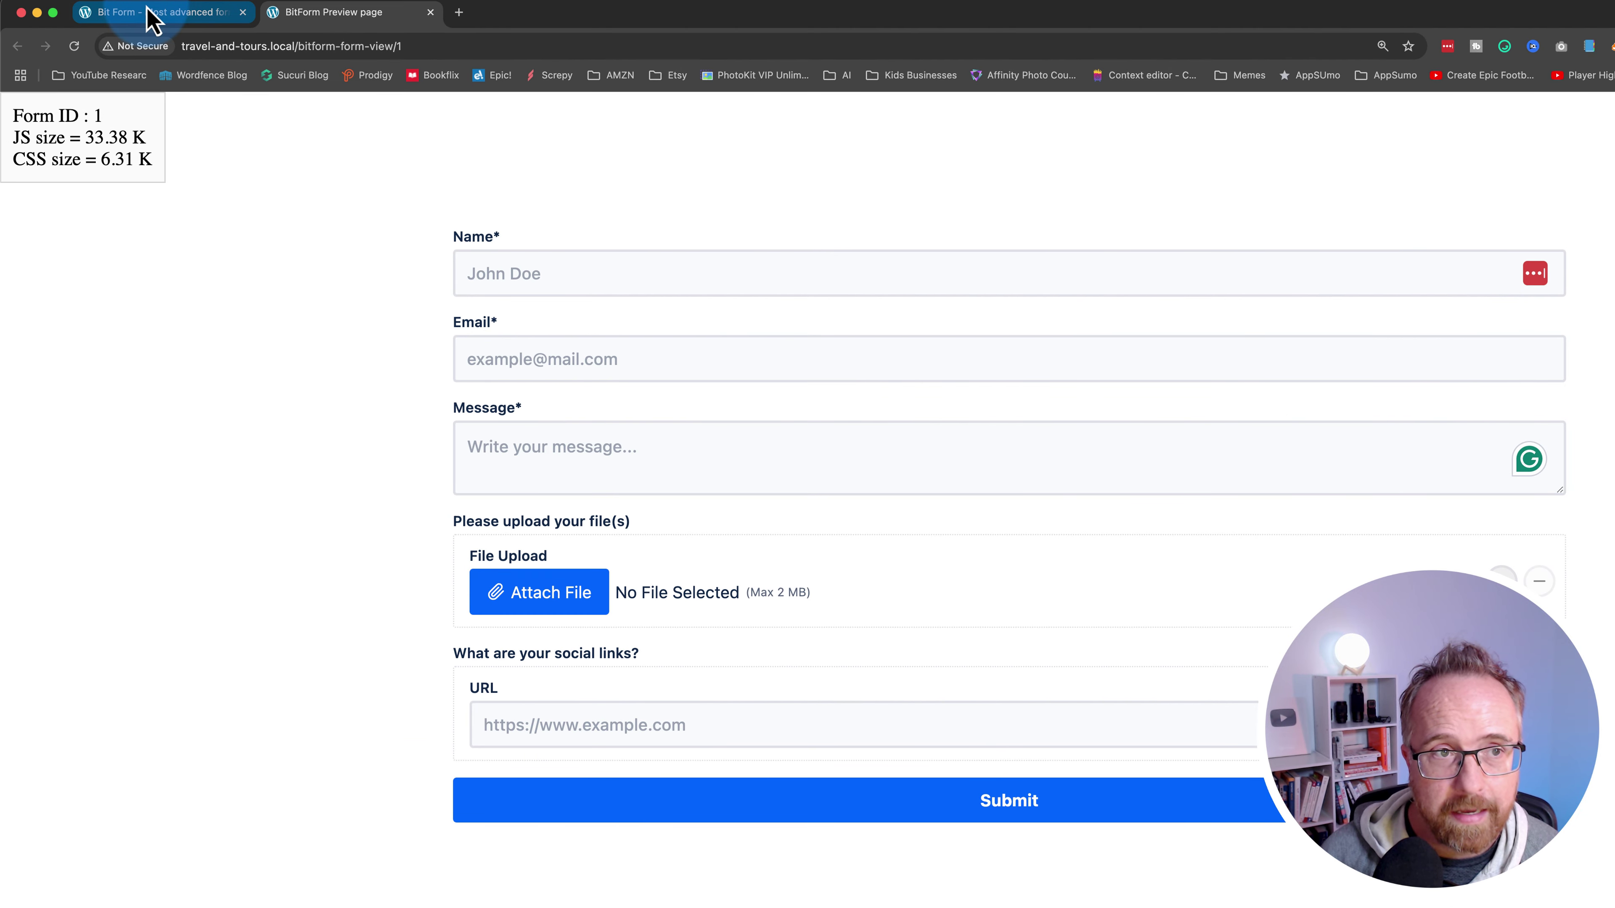
click(178, 19)
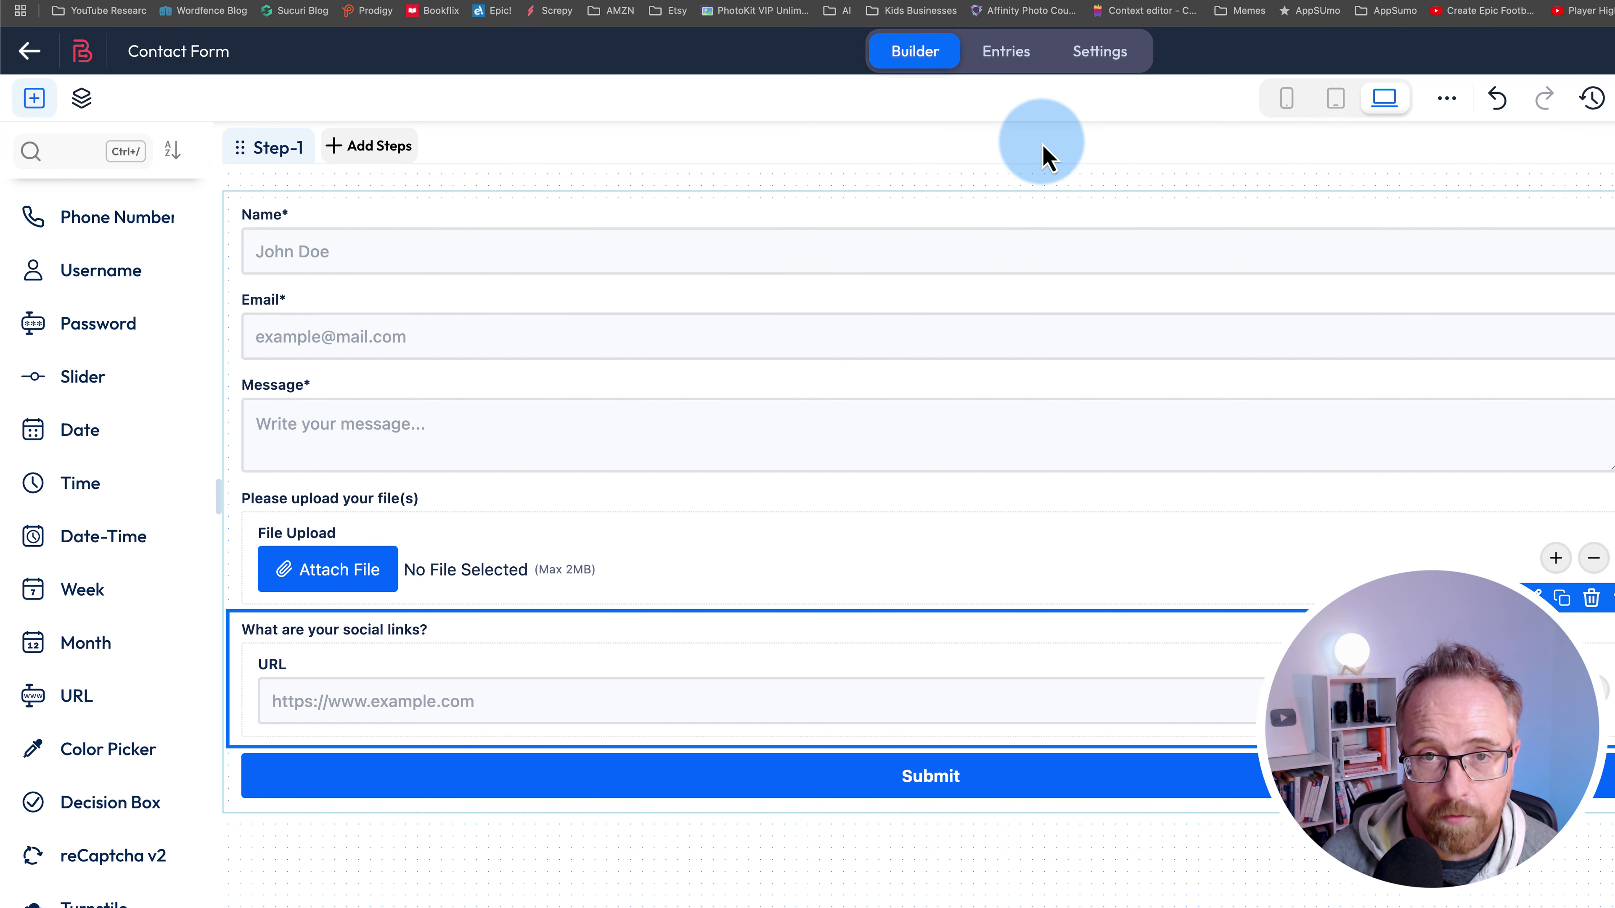
click(995, 64)
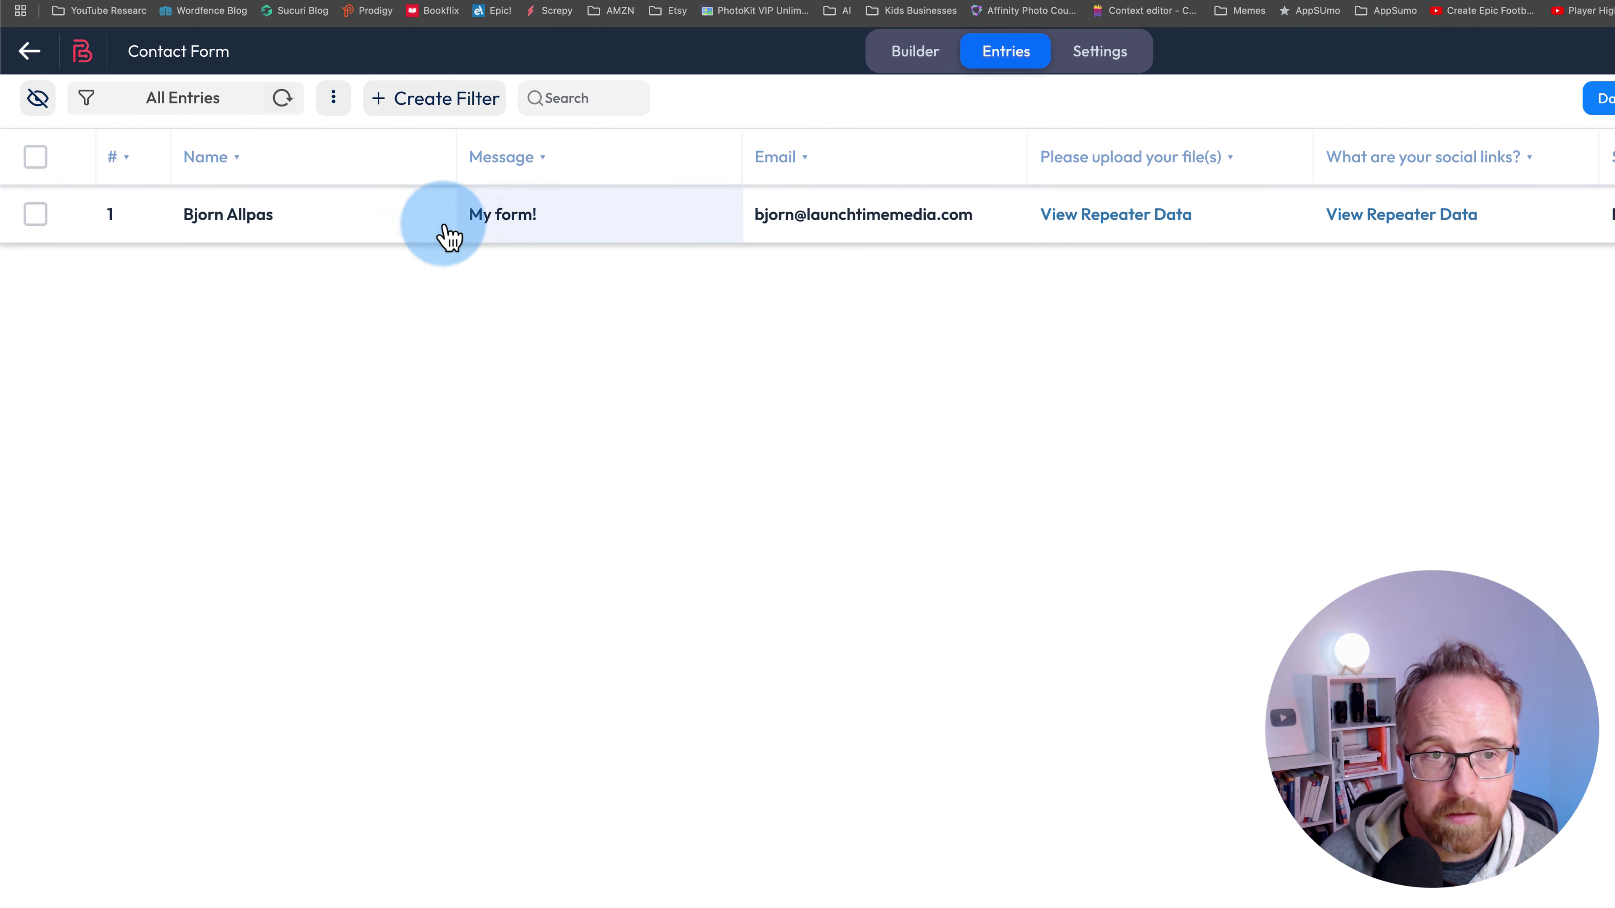
click(617, 233)
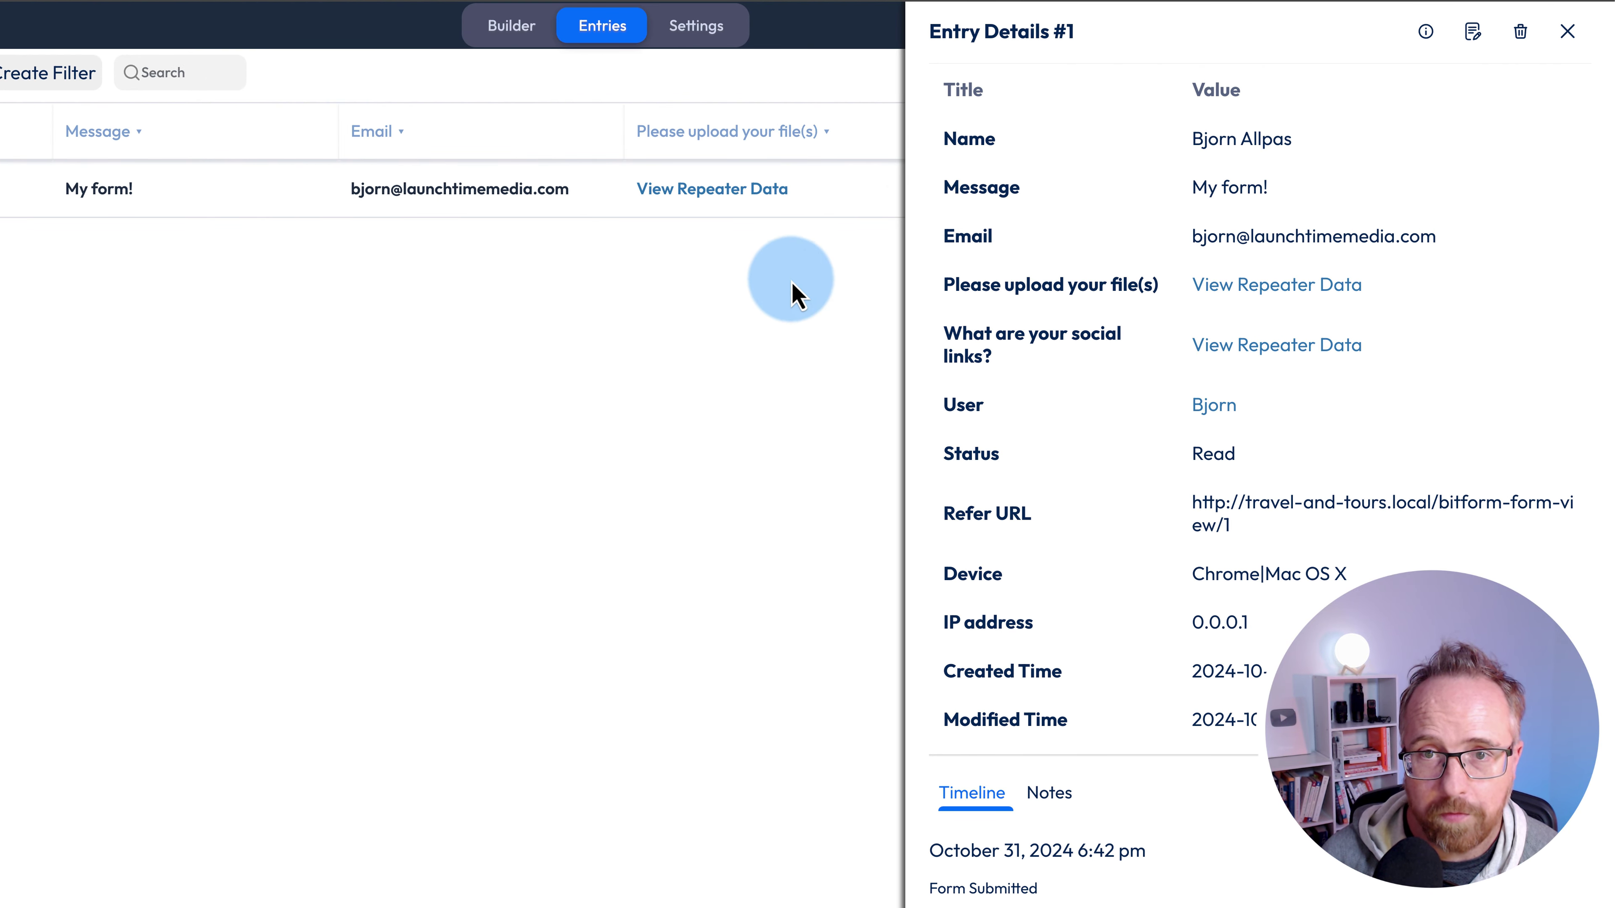
click(1568, 31)
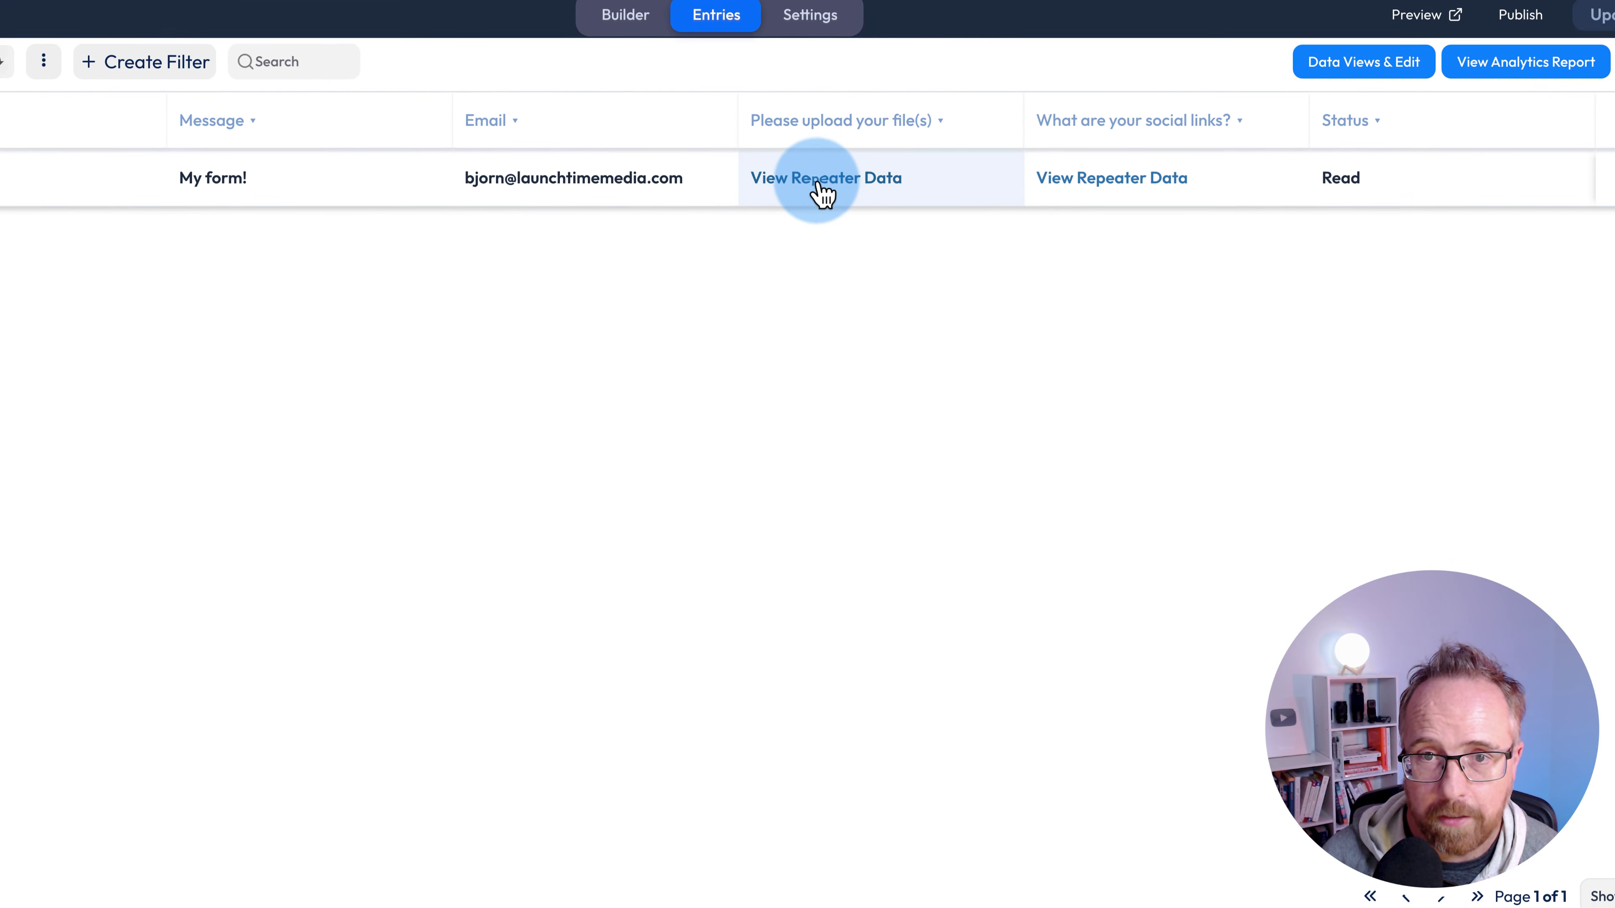
- Review the entry's uploaded images and four social link URLs, then return to the builder
click(711, 190)
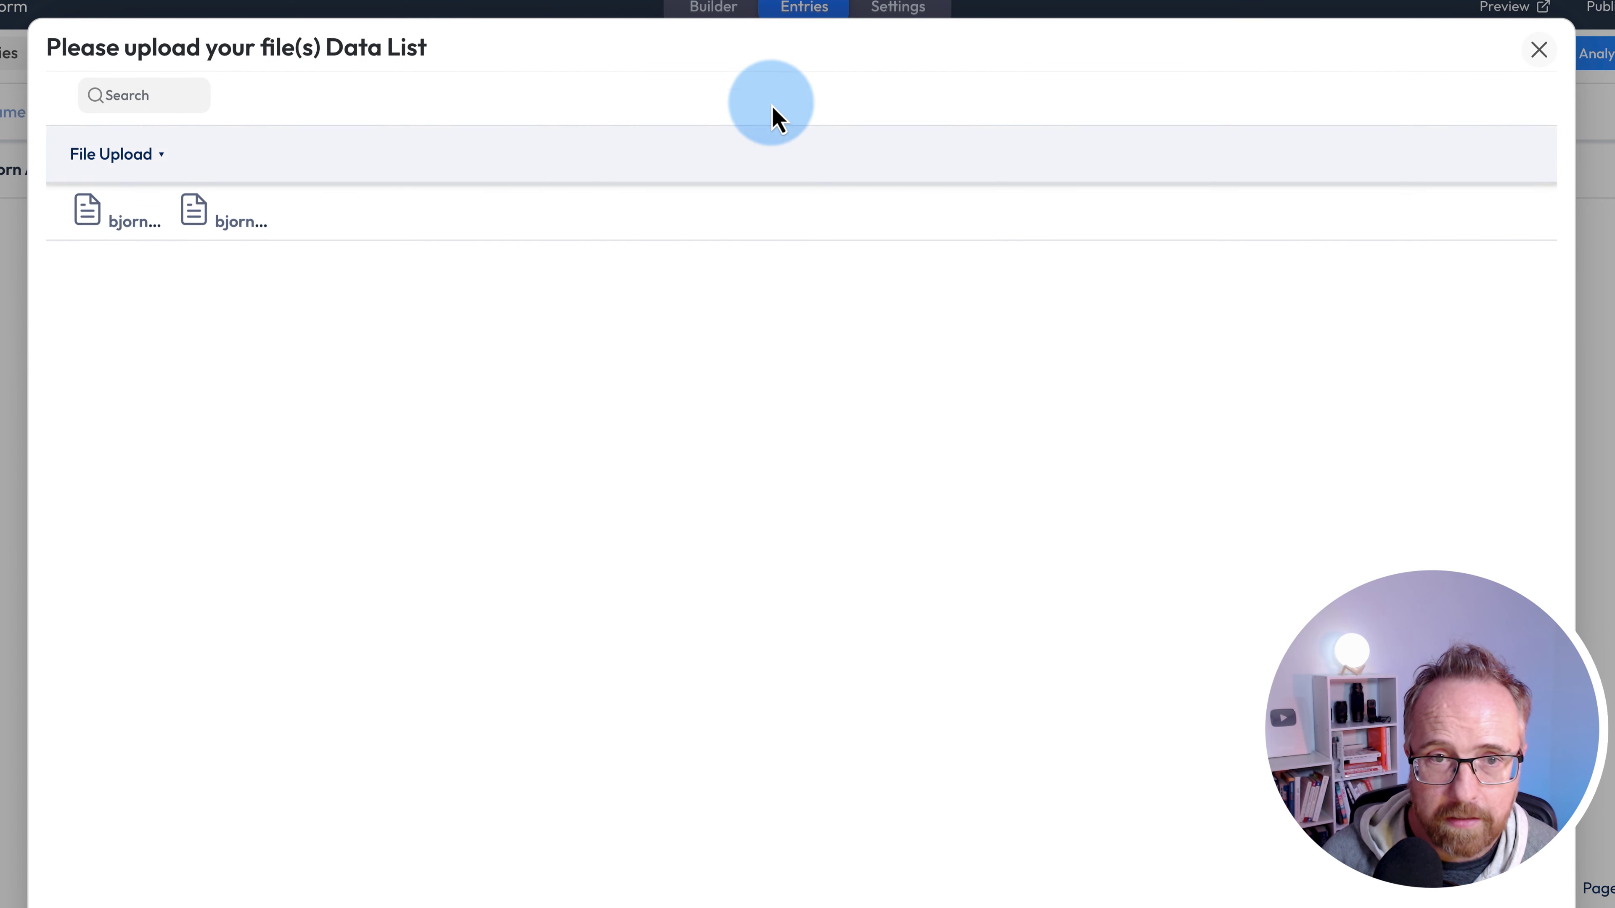
click(148, 224)
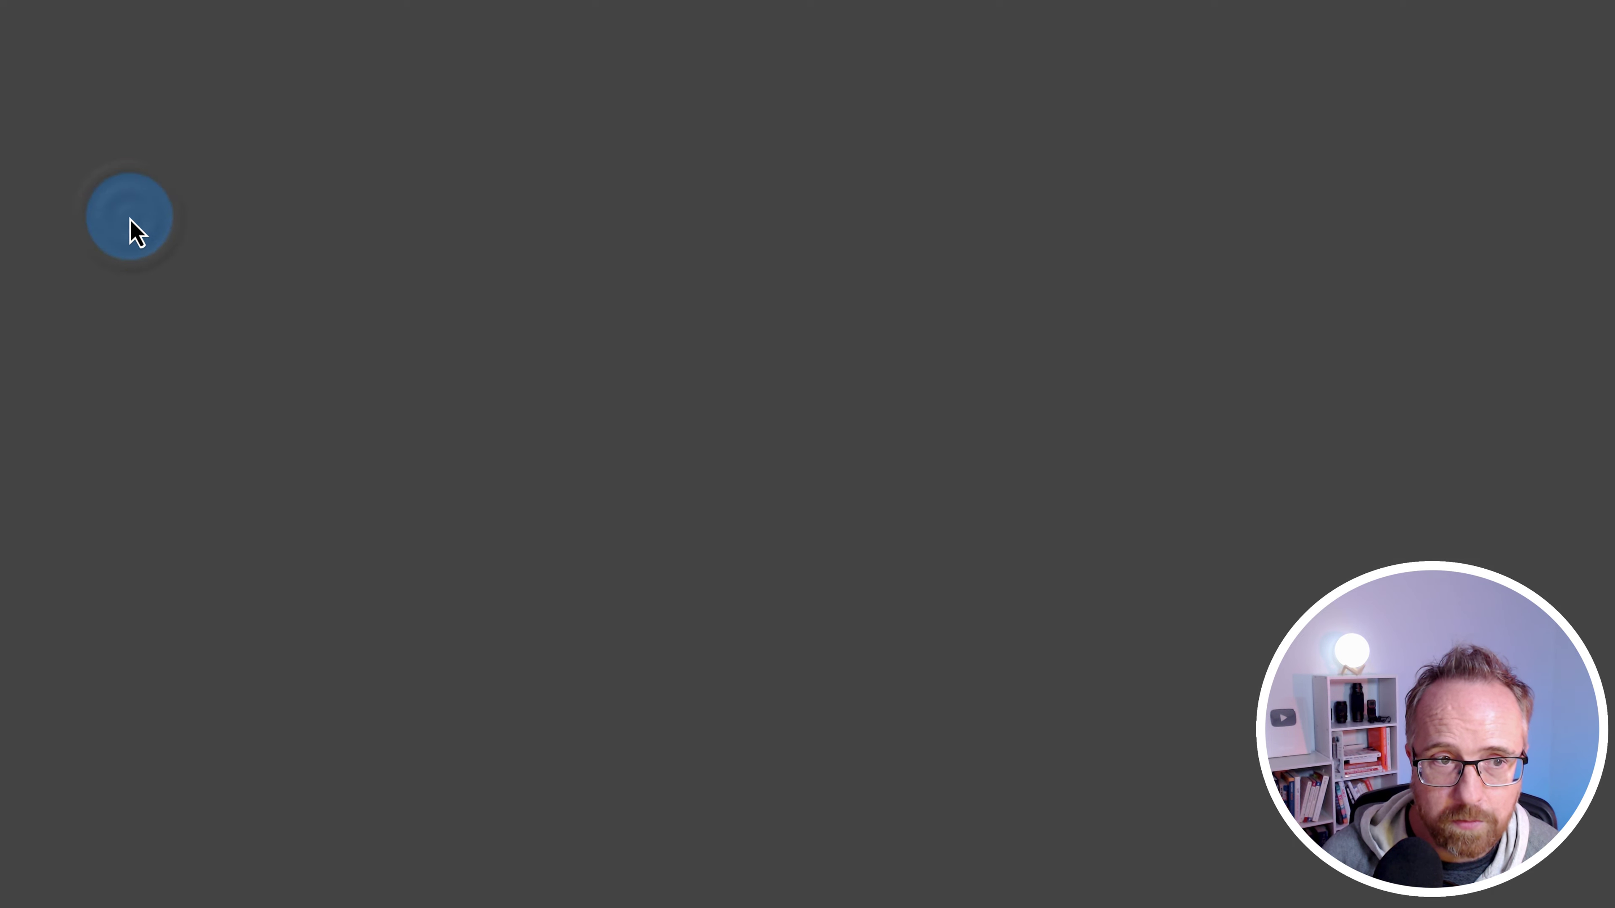
click(294, 218)
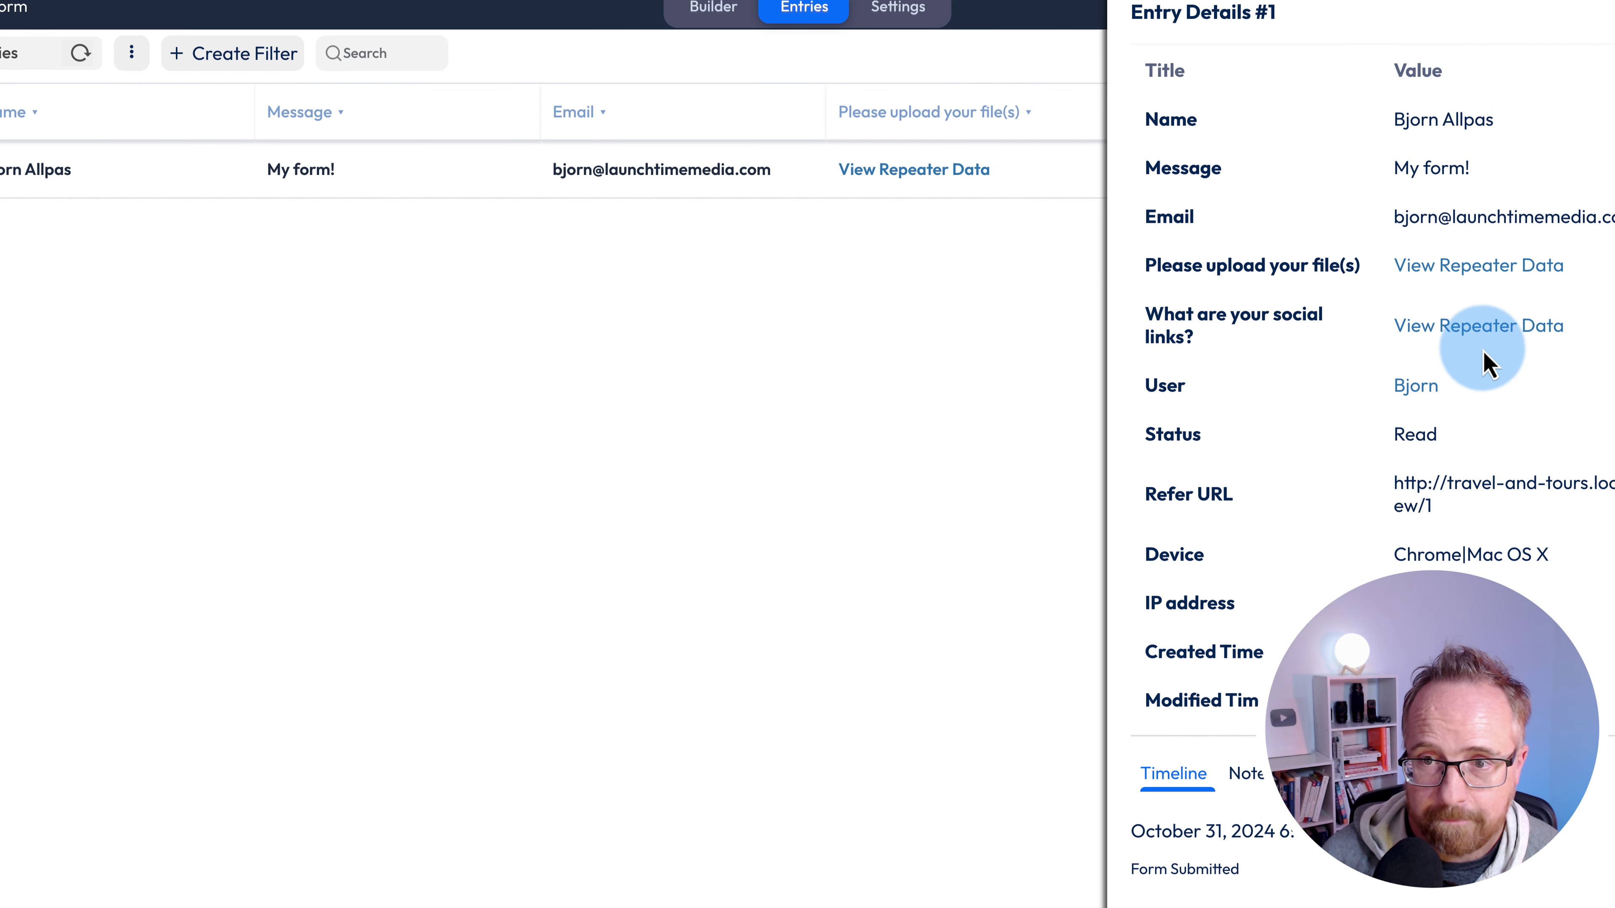
click(1475, 325)
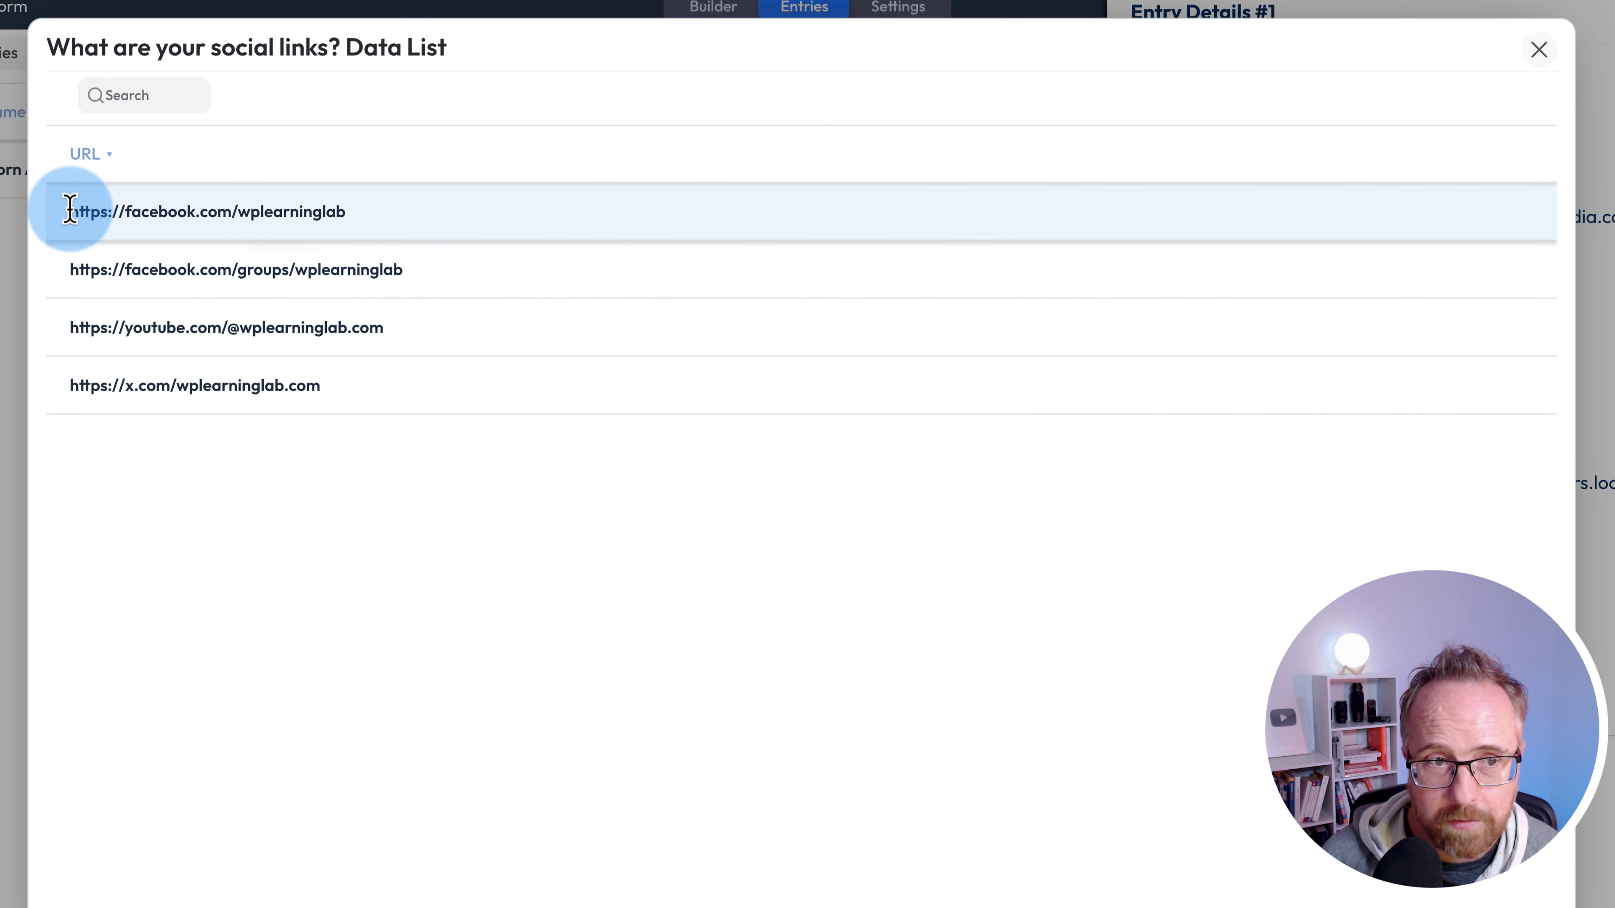
drag(70, 210, 333, 401)
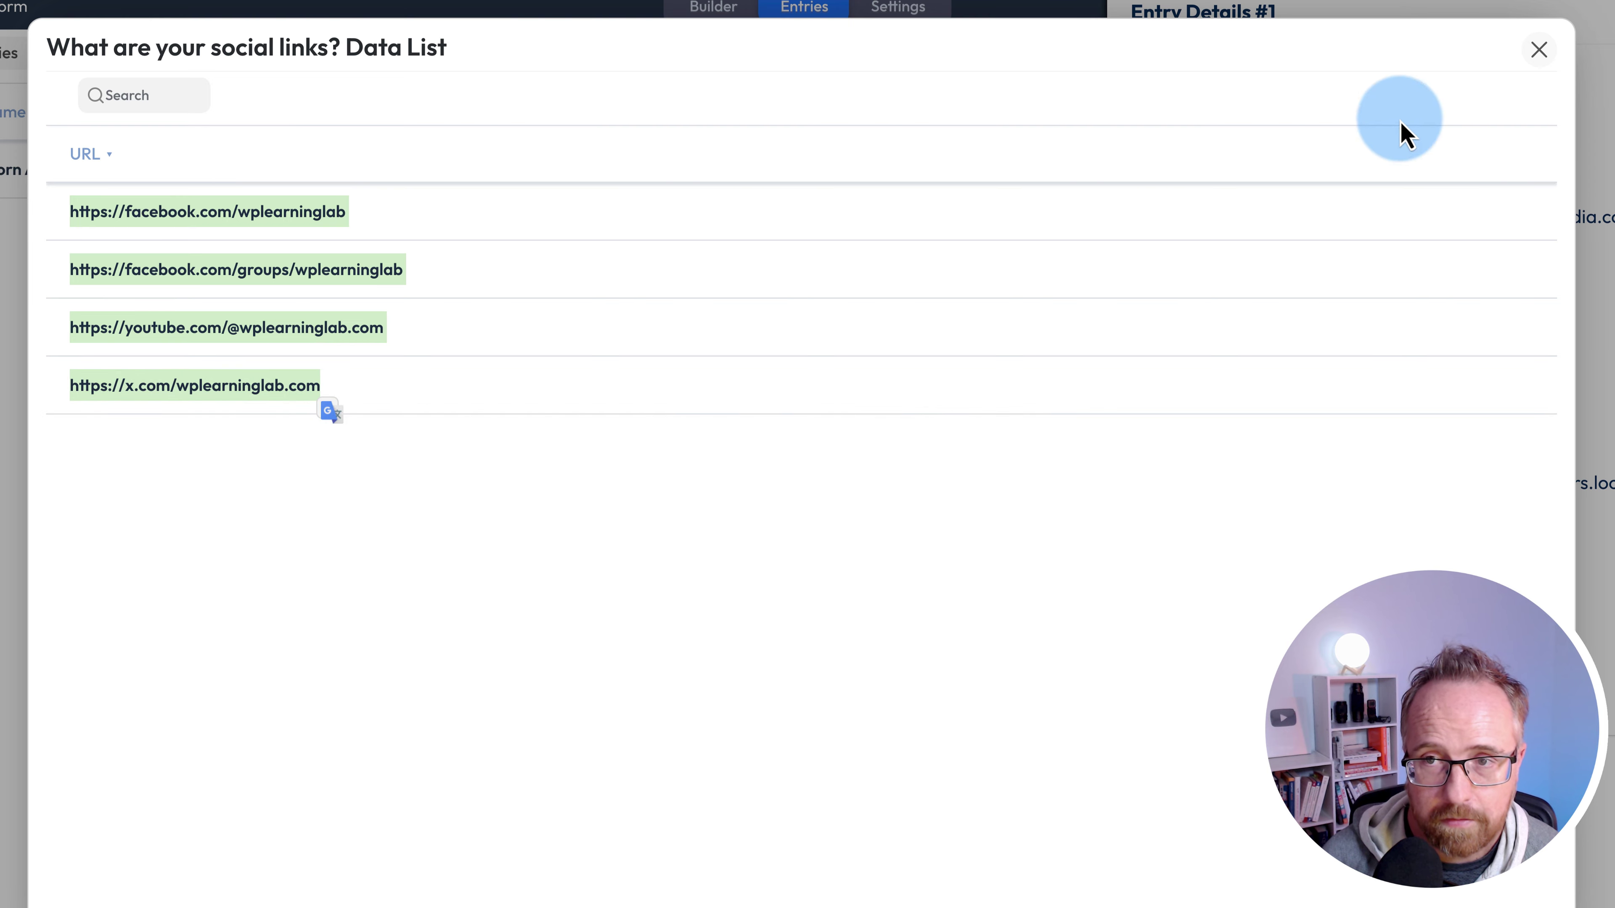
click(1541, 50)
click(1075, 256)
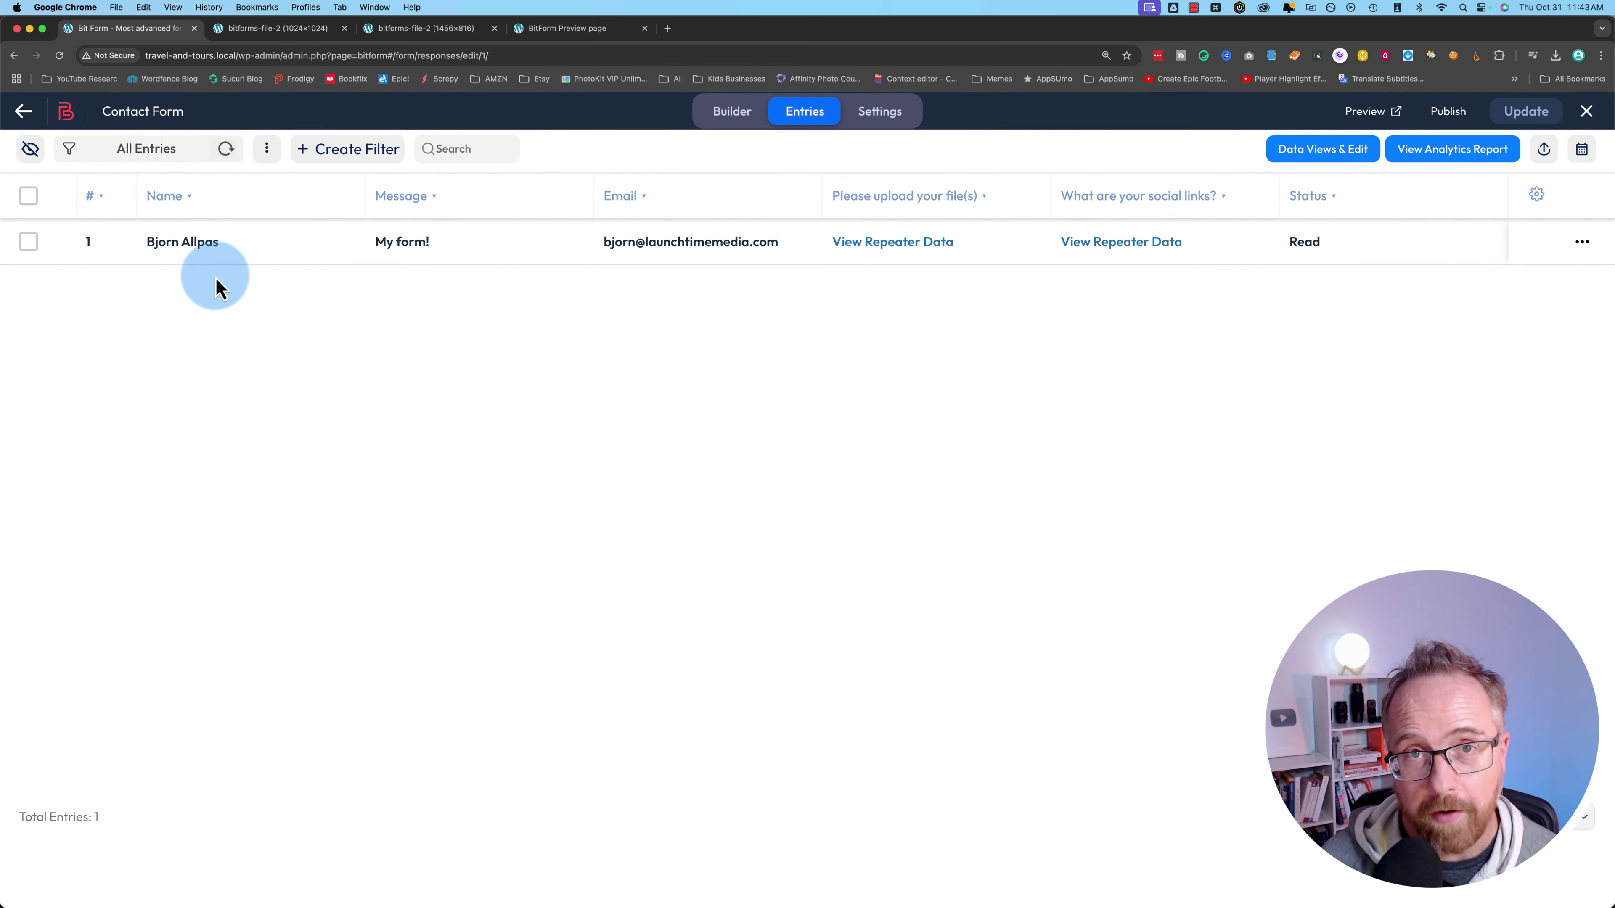
click(723, 122)
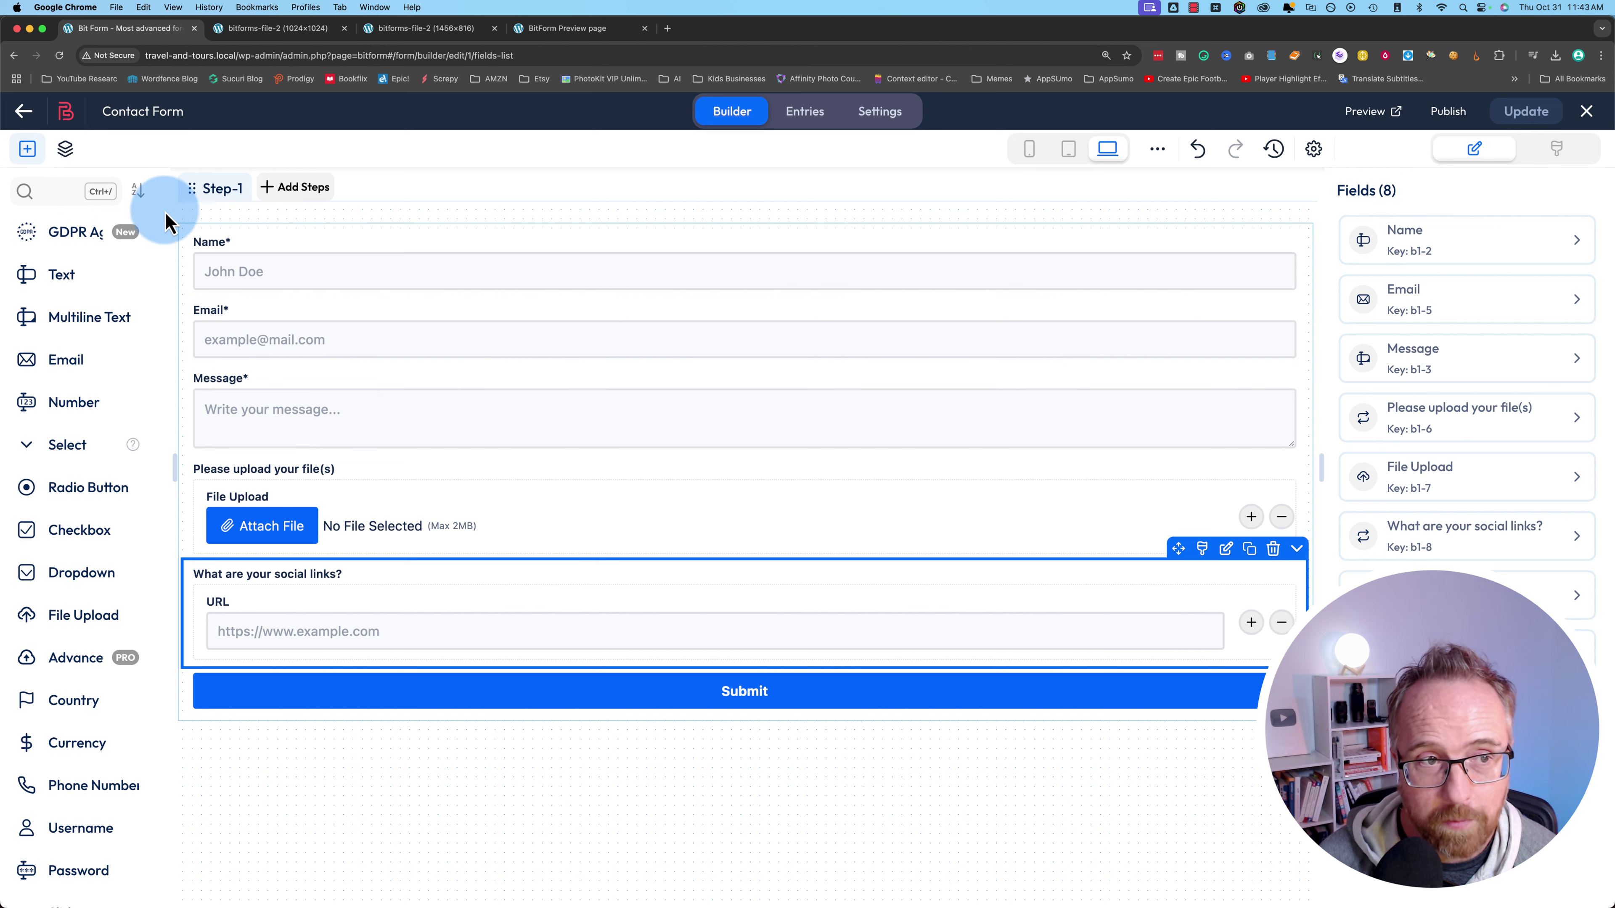
- Expand Label(s) in Elements & Layers and open the Form Wrapper's global theme settings
click(65, 150)
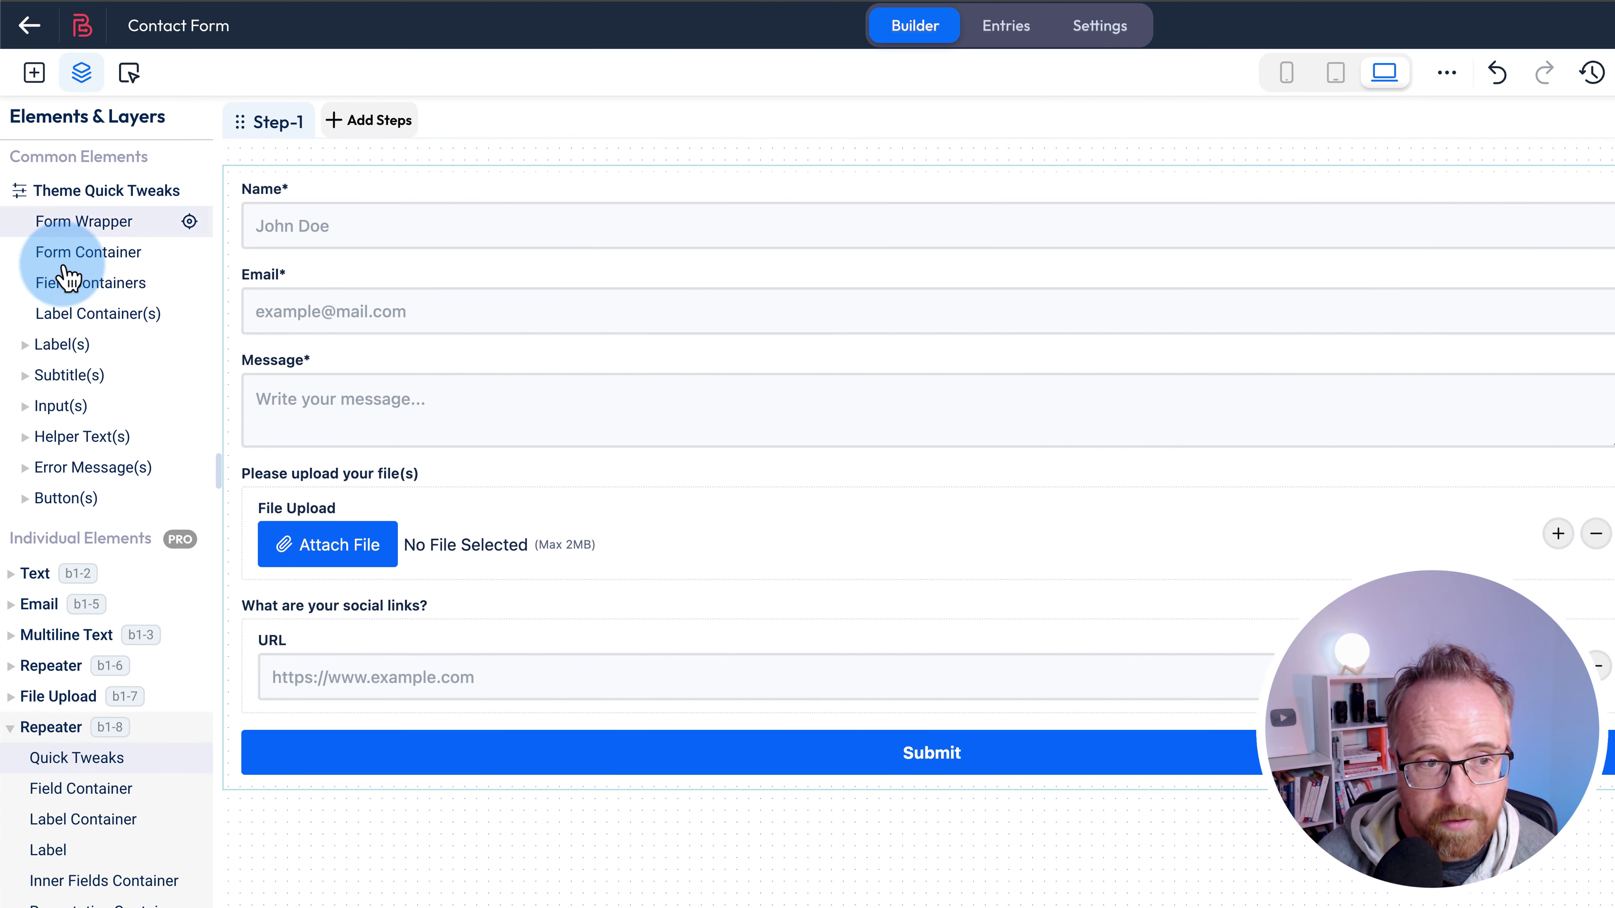
scroll(77, 490, down, 2)
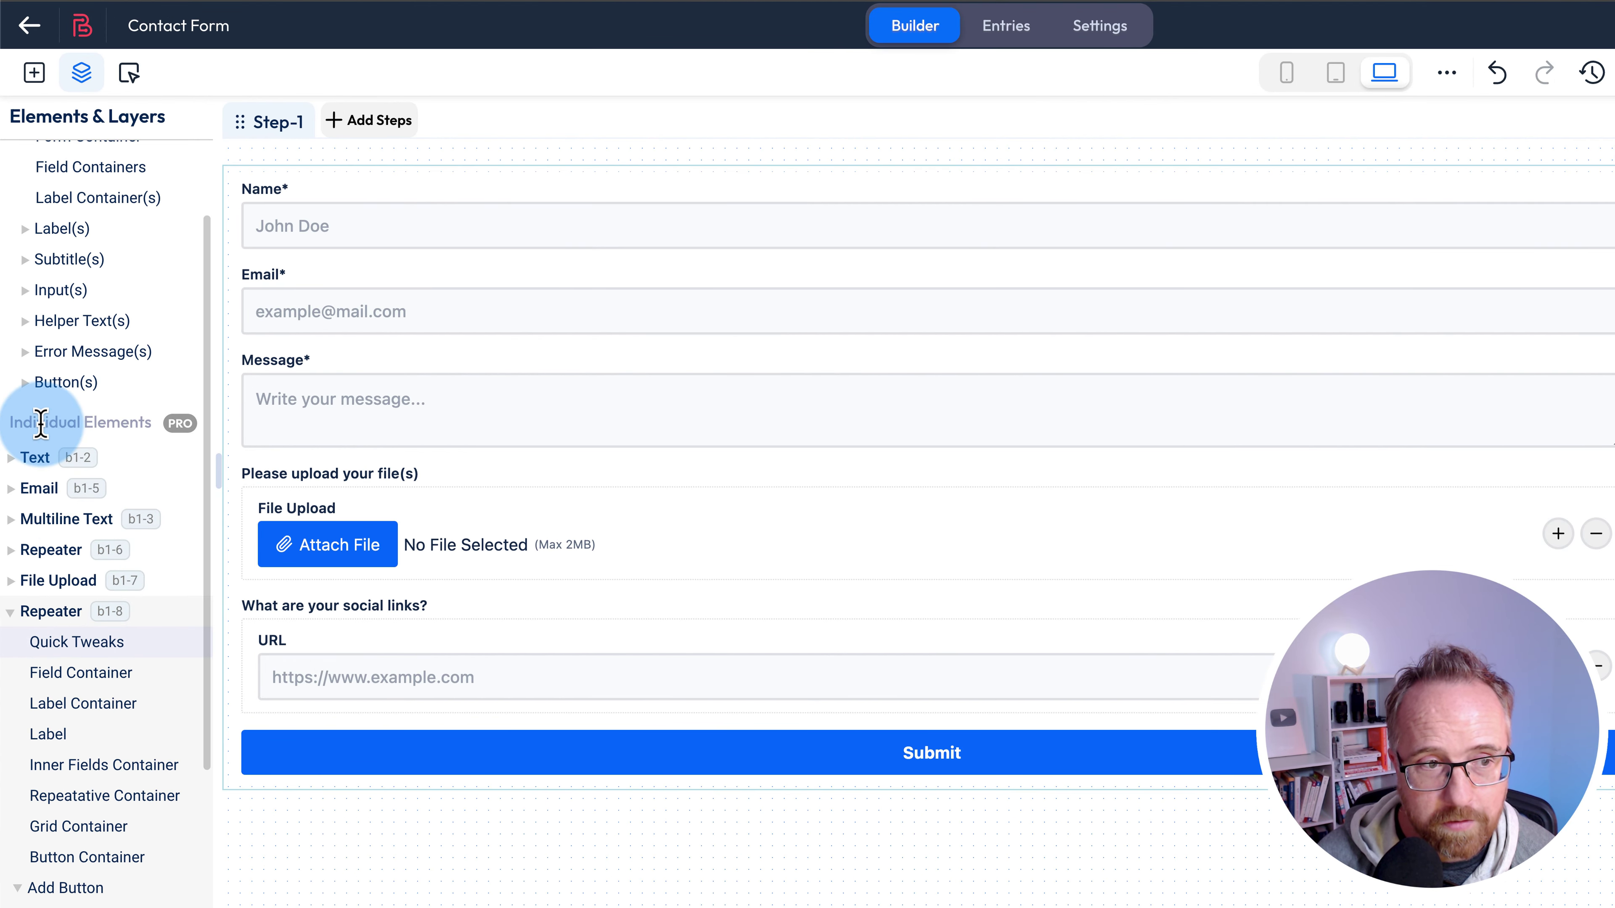
scroll(44, 449, down, 3)
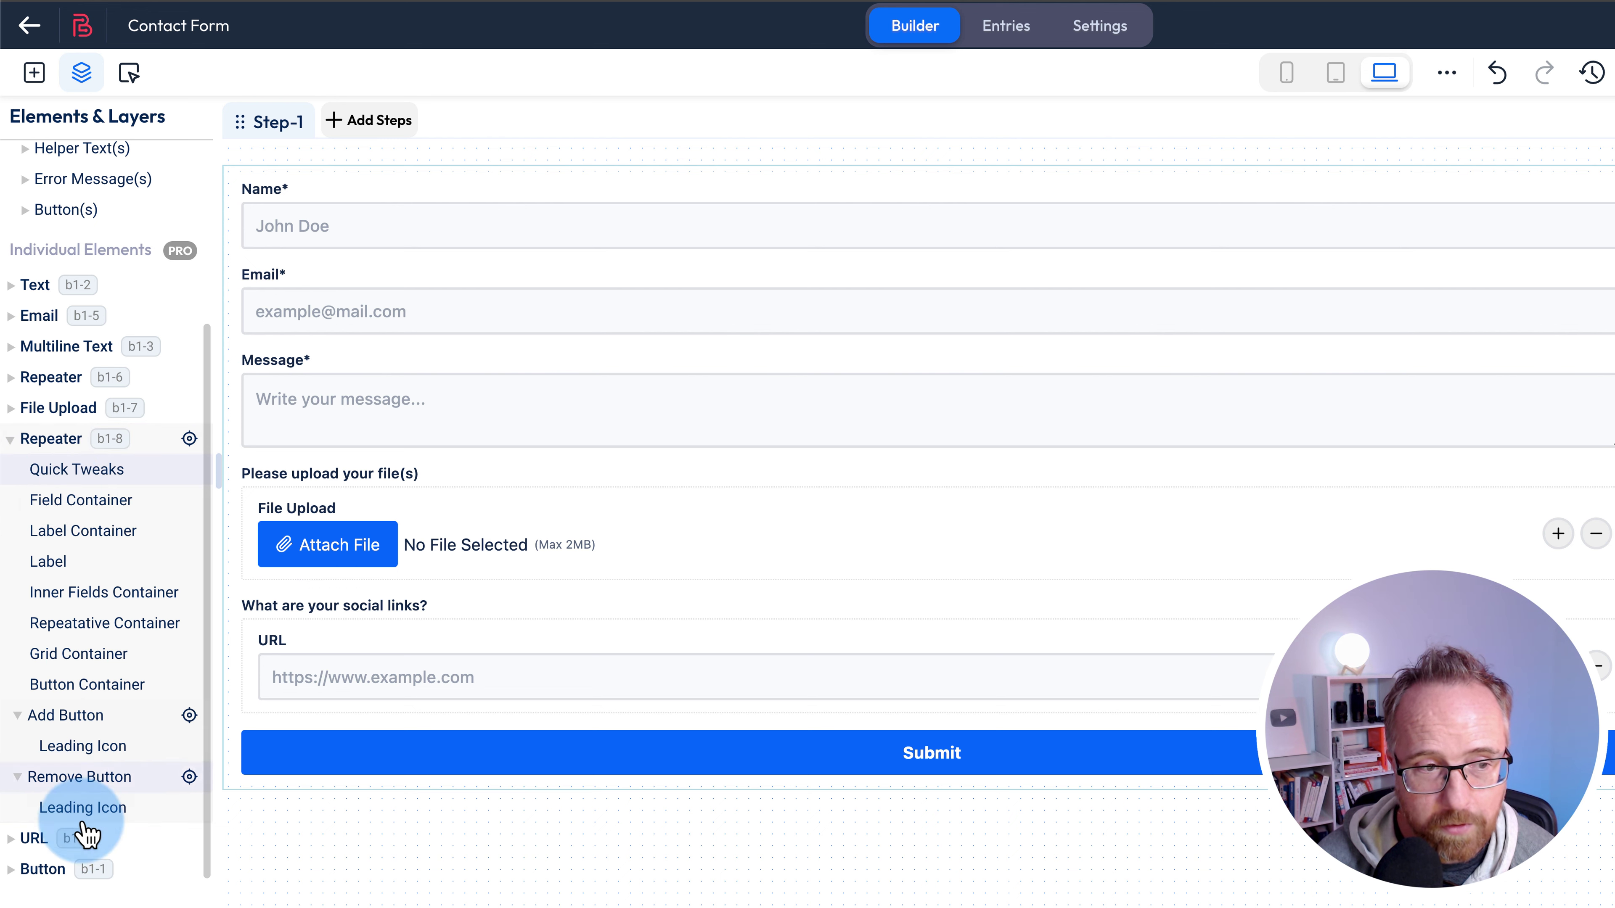
scroll(72, 711, up, 5)
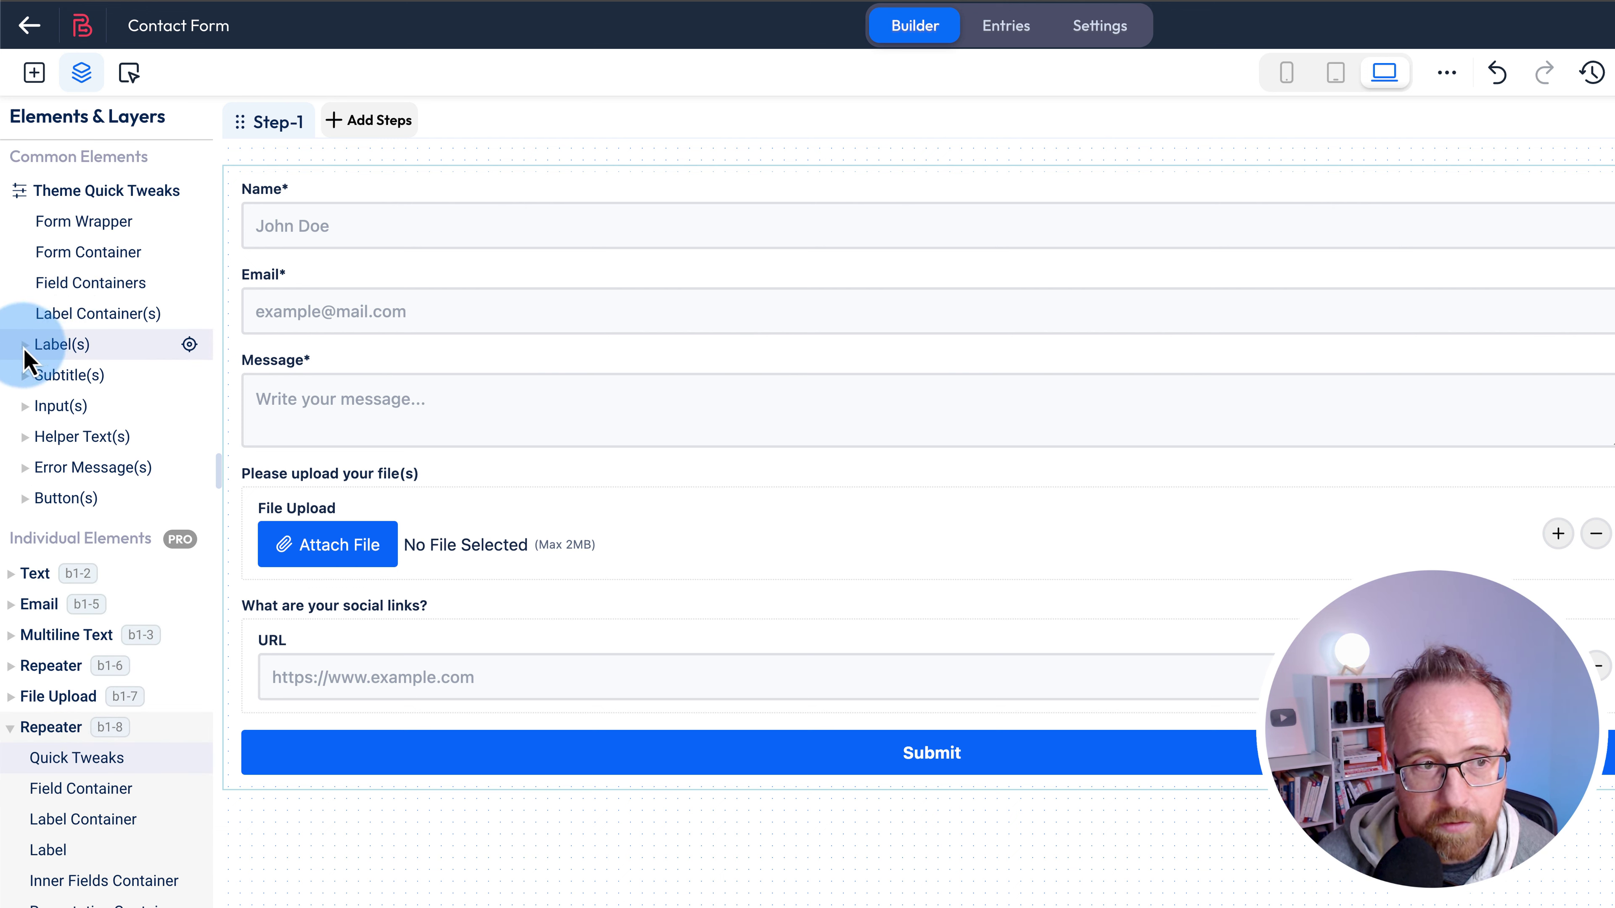
click(65, 350)
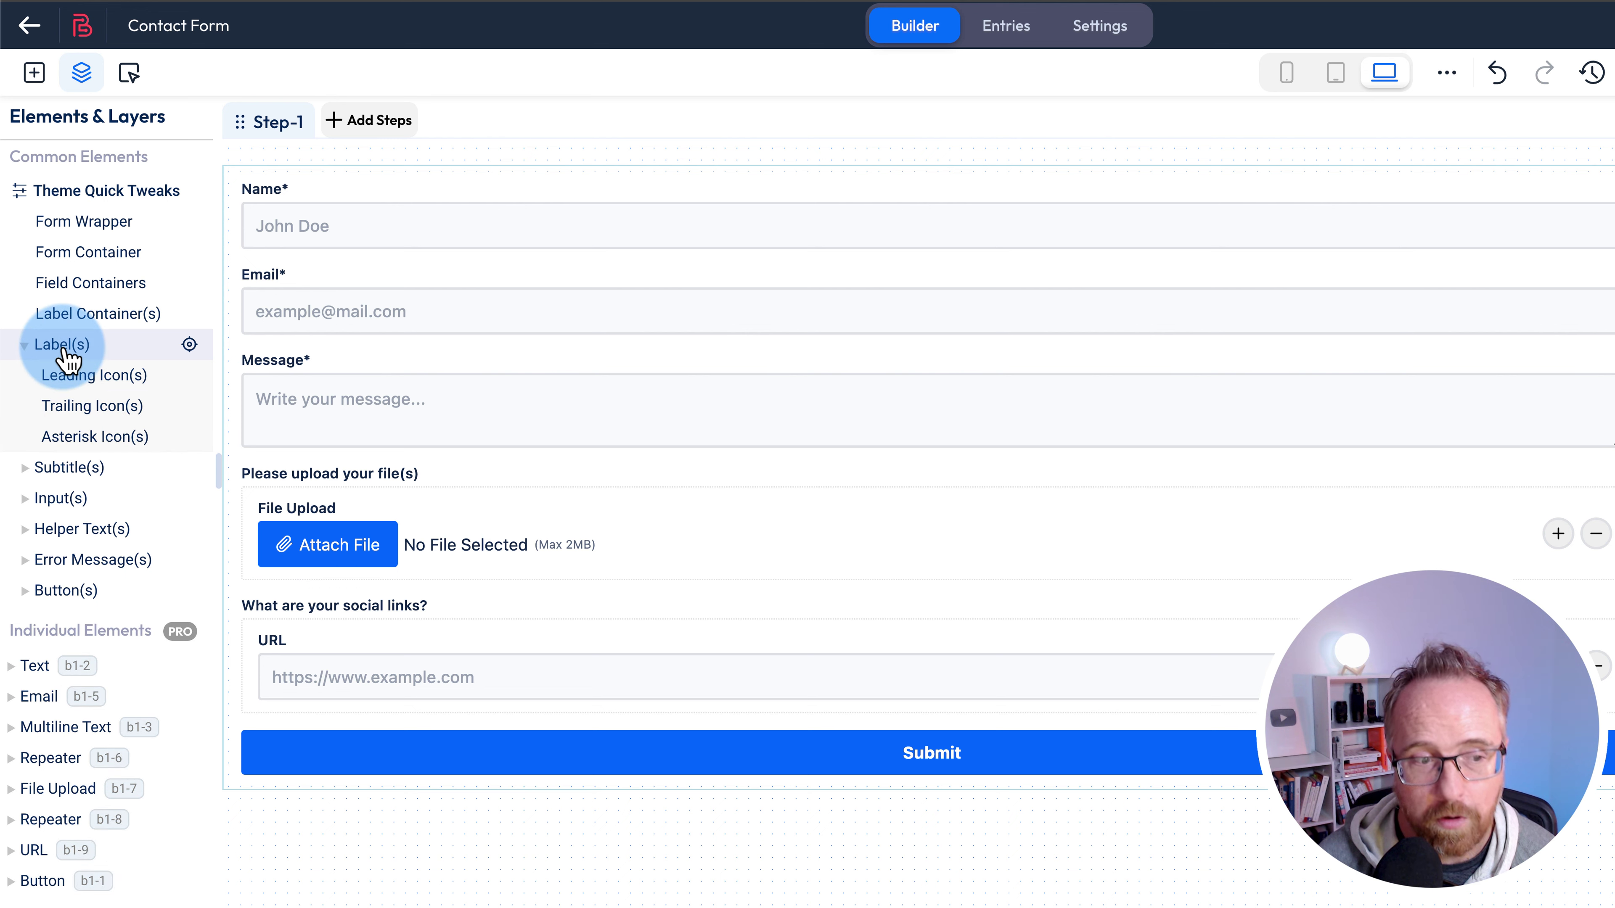
scroll(73, 592, down, 2)
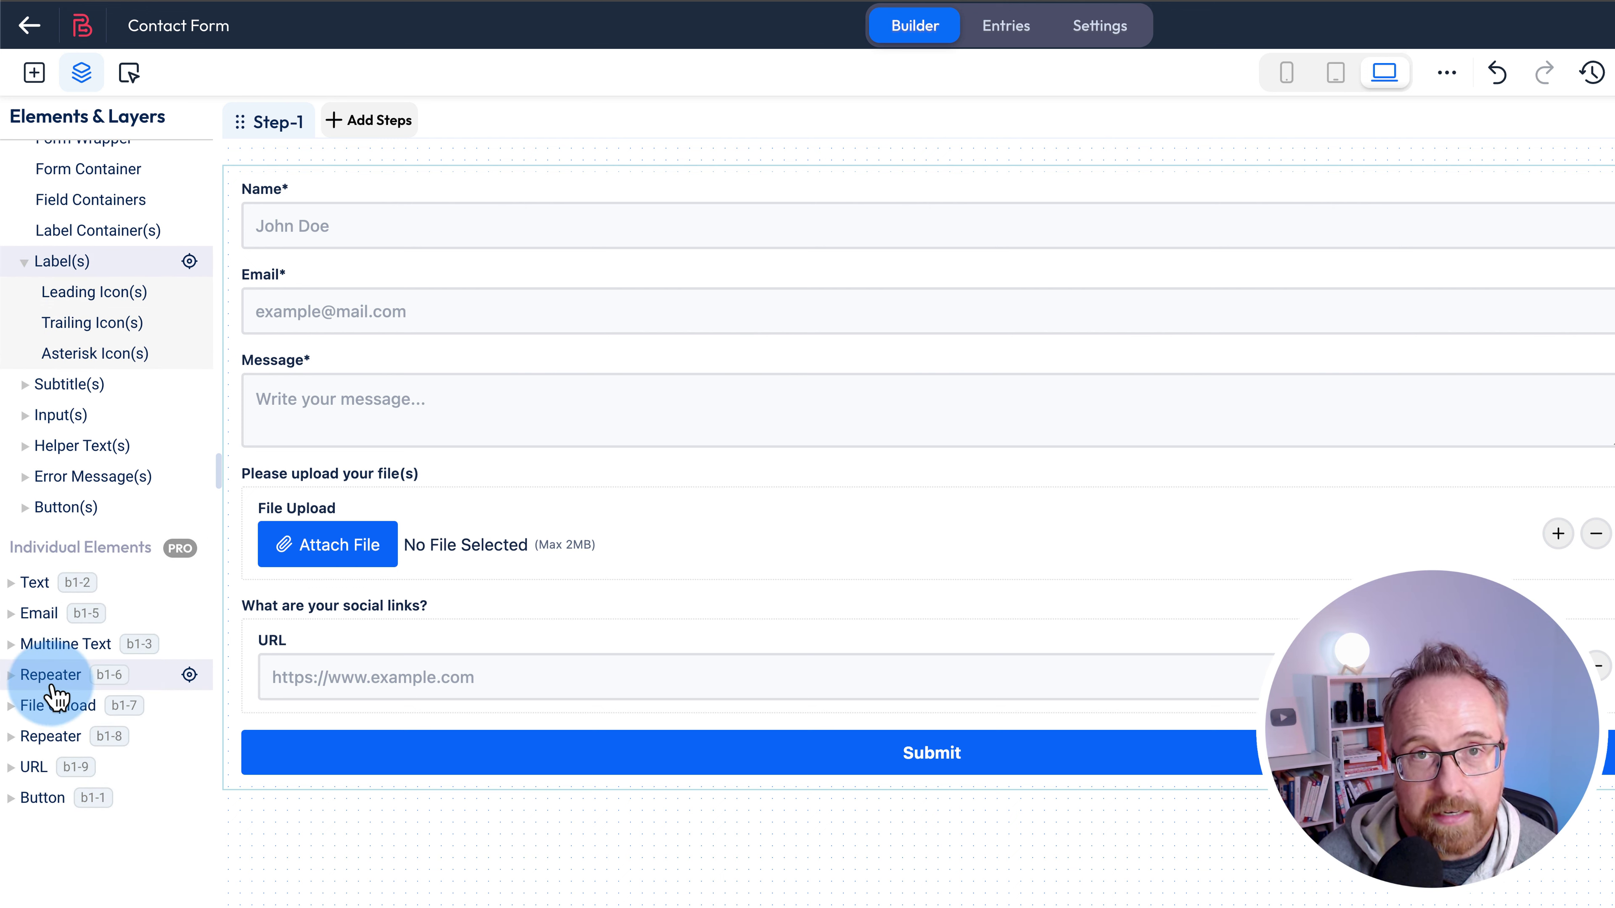
scroll(54, 690, up, 3)
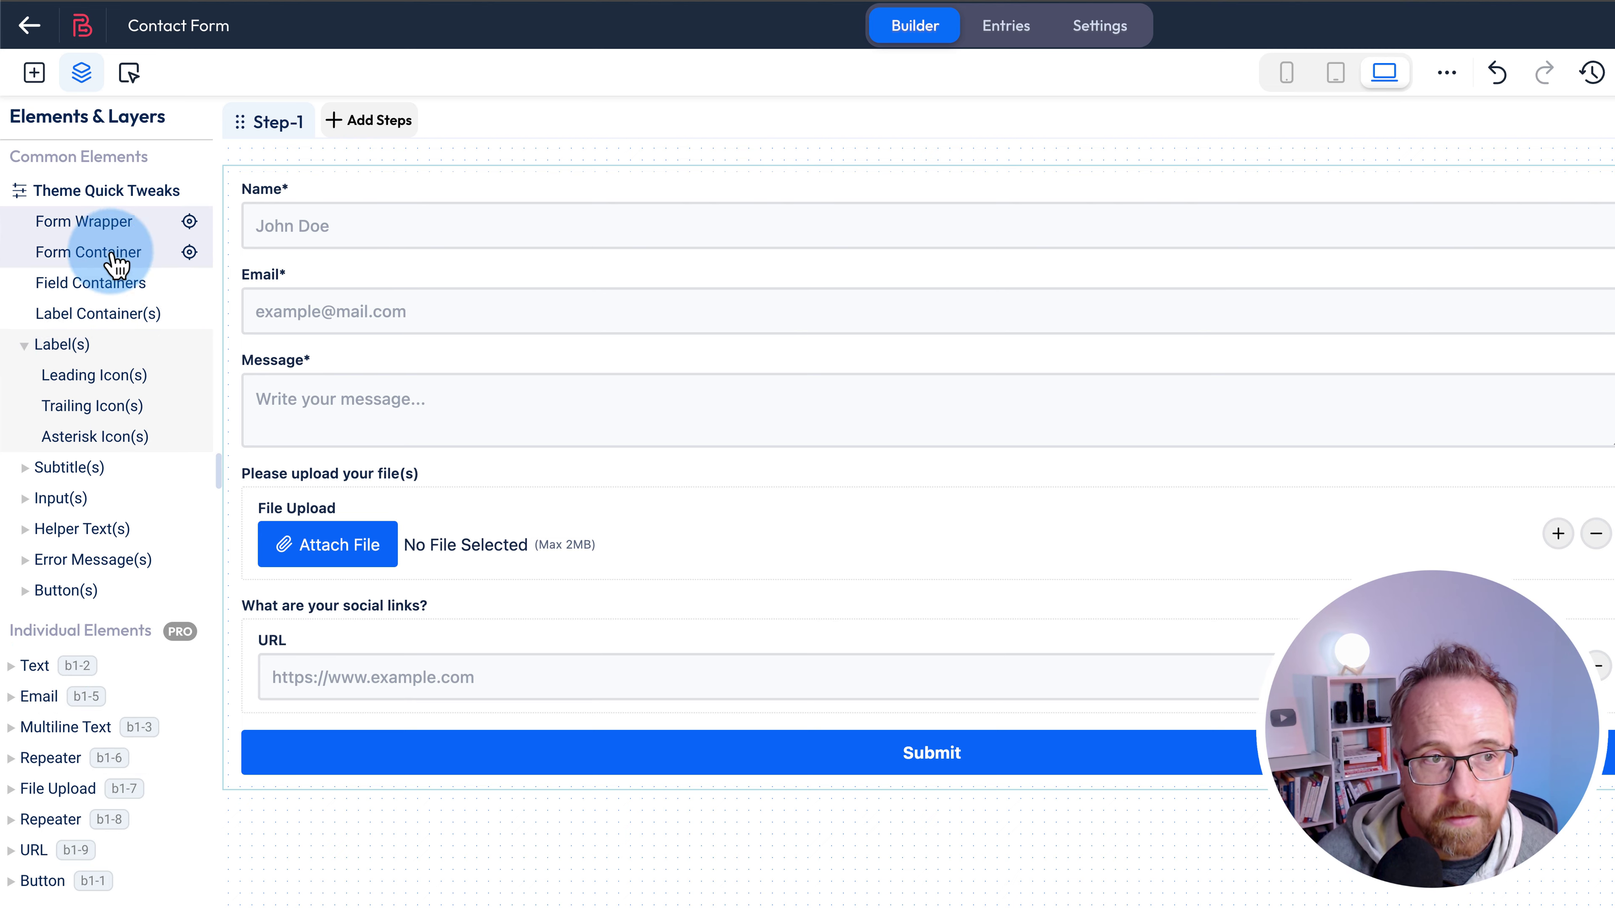
click(108, 222)
- Set the form wrapper background to the annapurna.jpg photo from the Media Library
click(1457, 203)
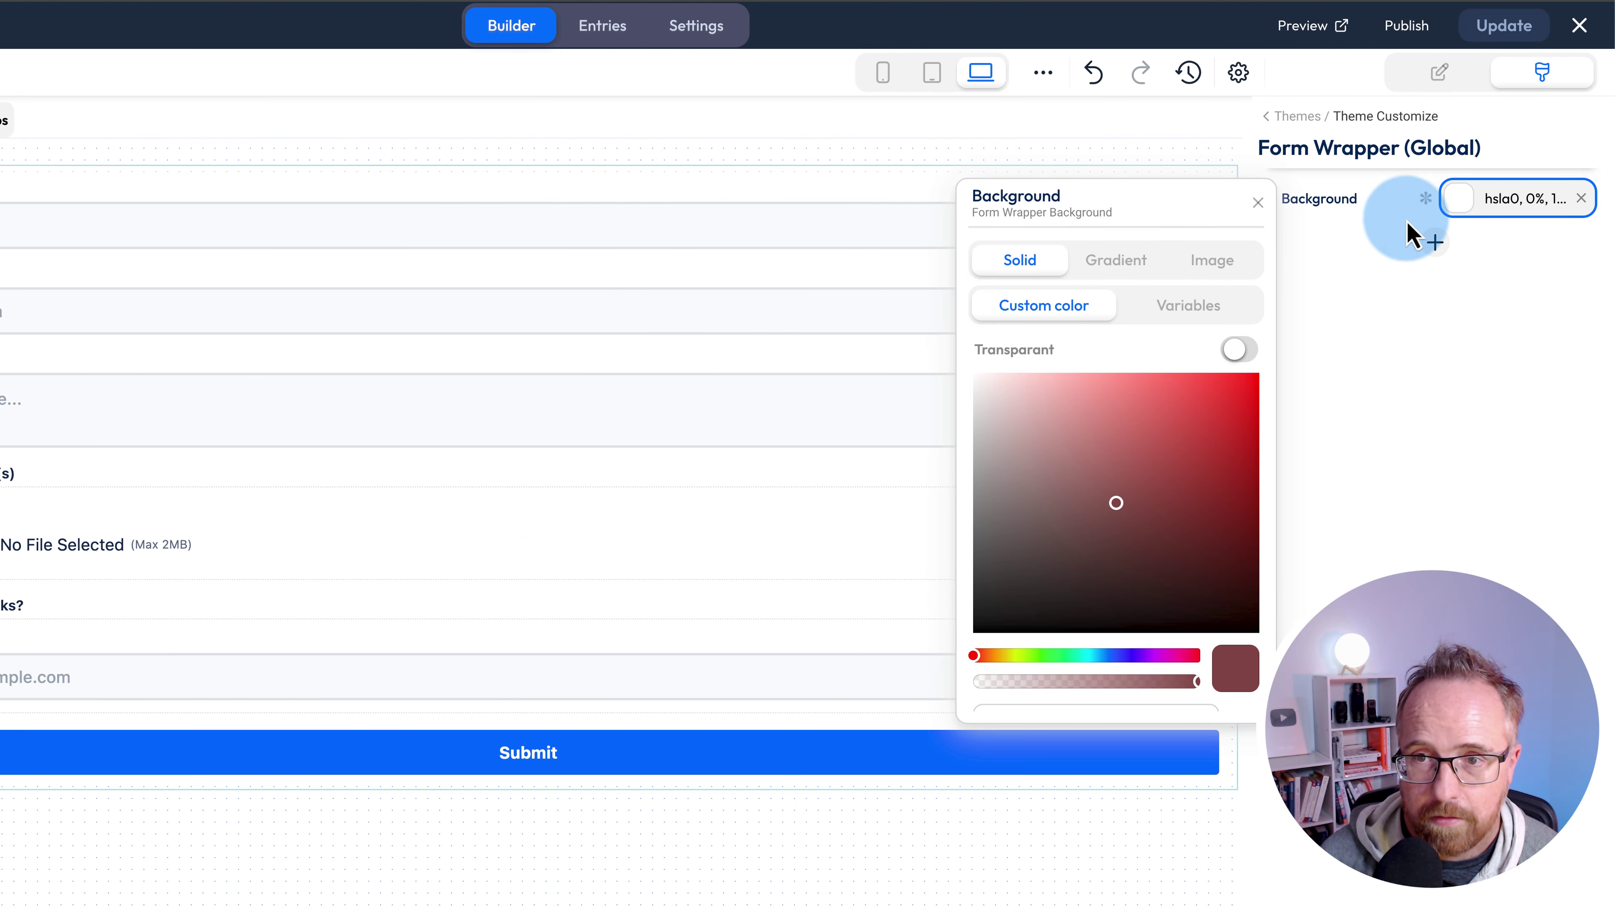
click(1237, 266)
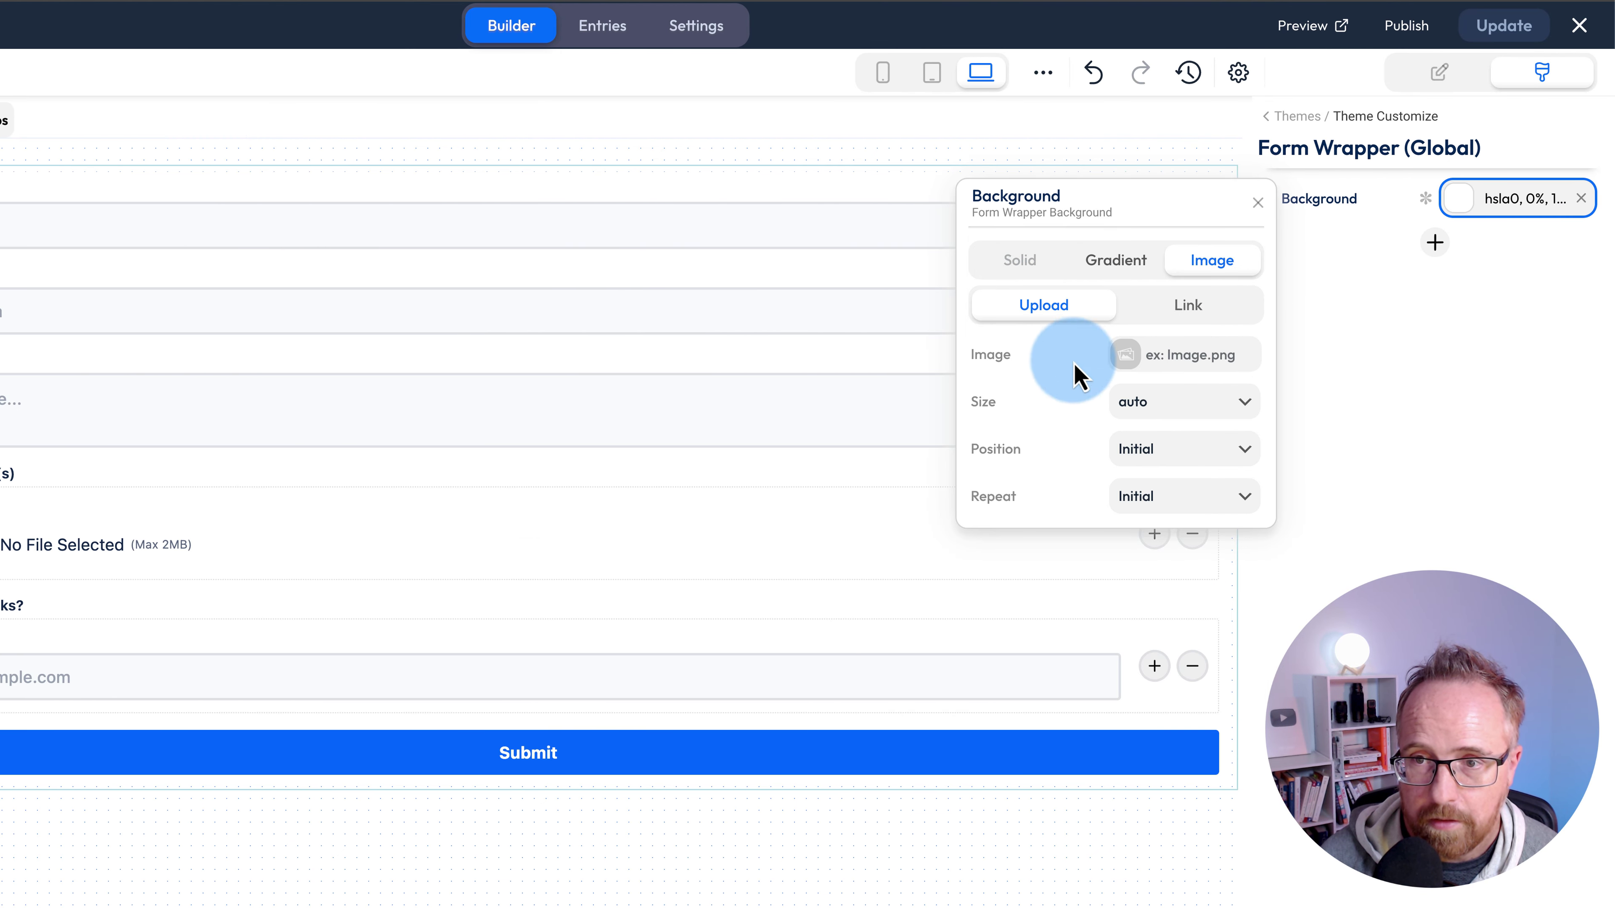
click(1178, 374)
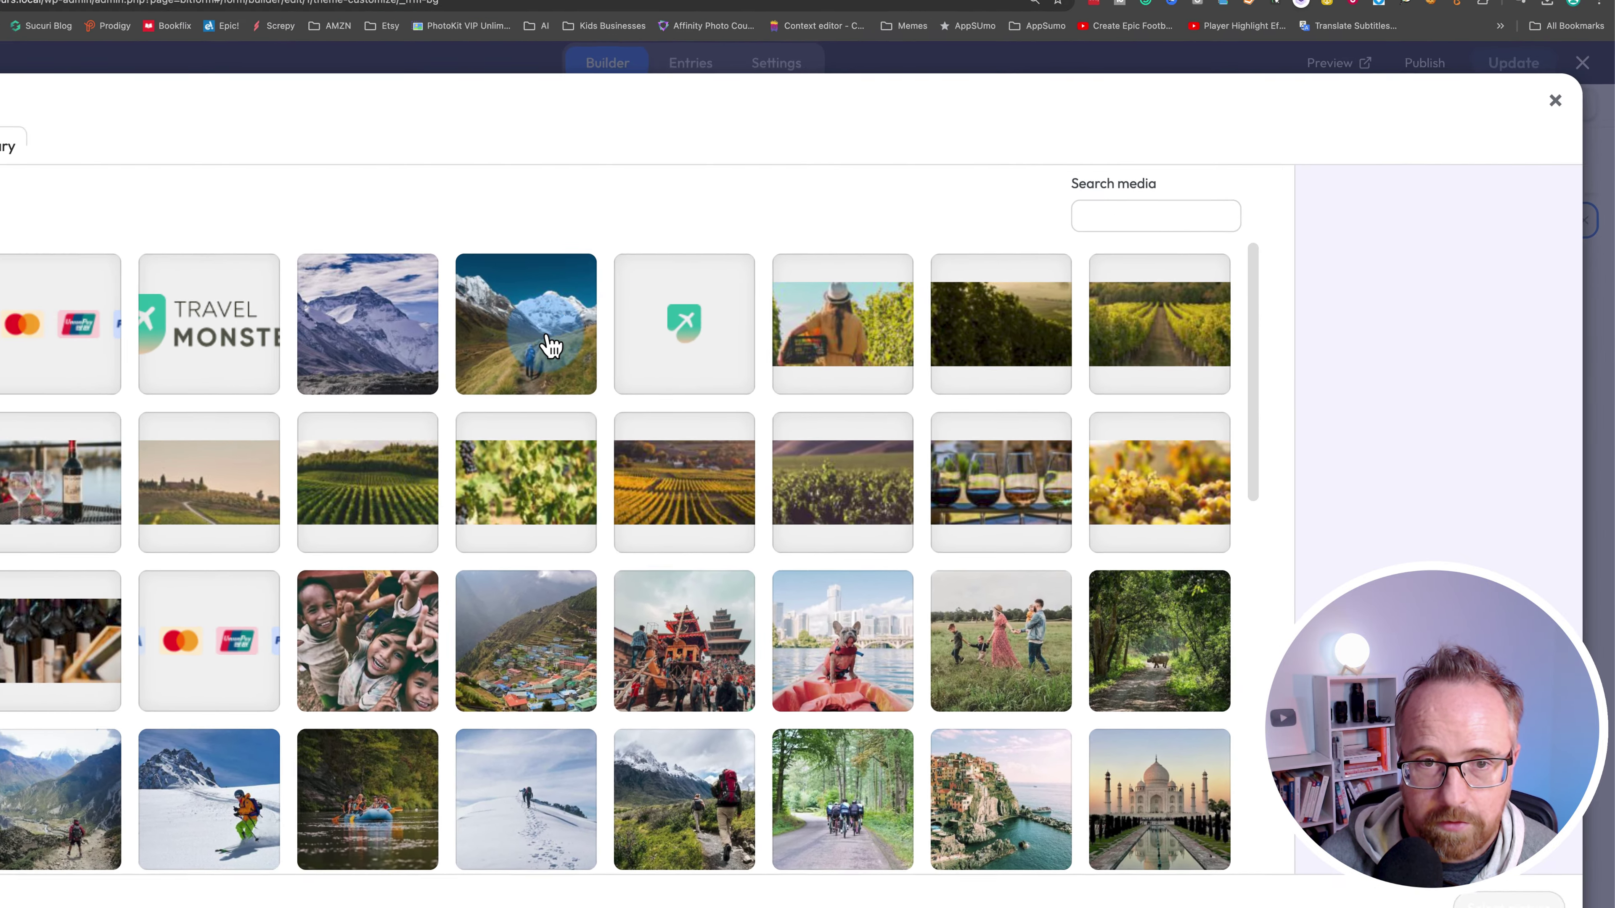
click(551, 346)
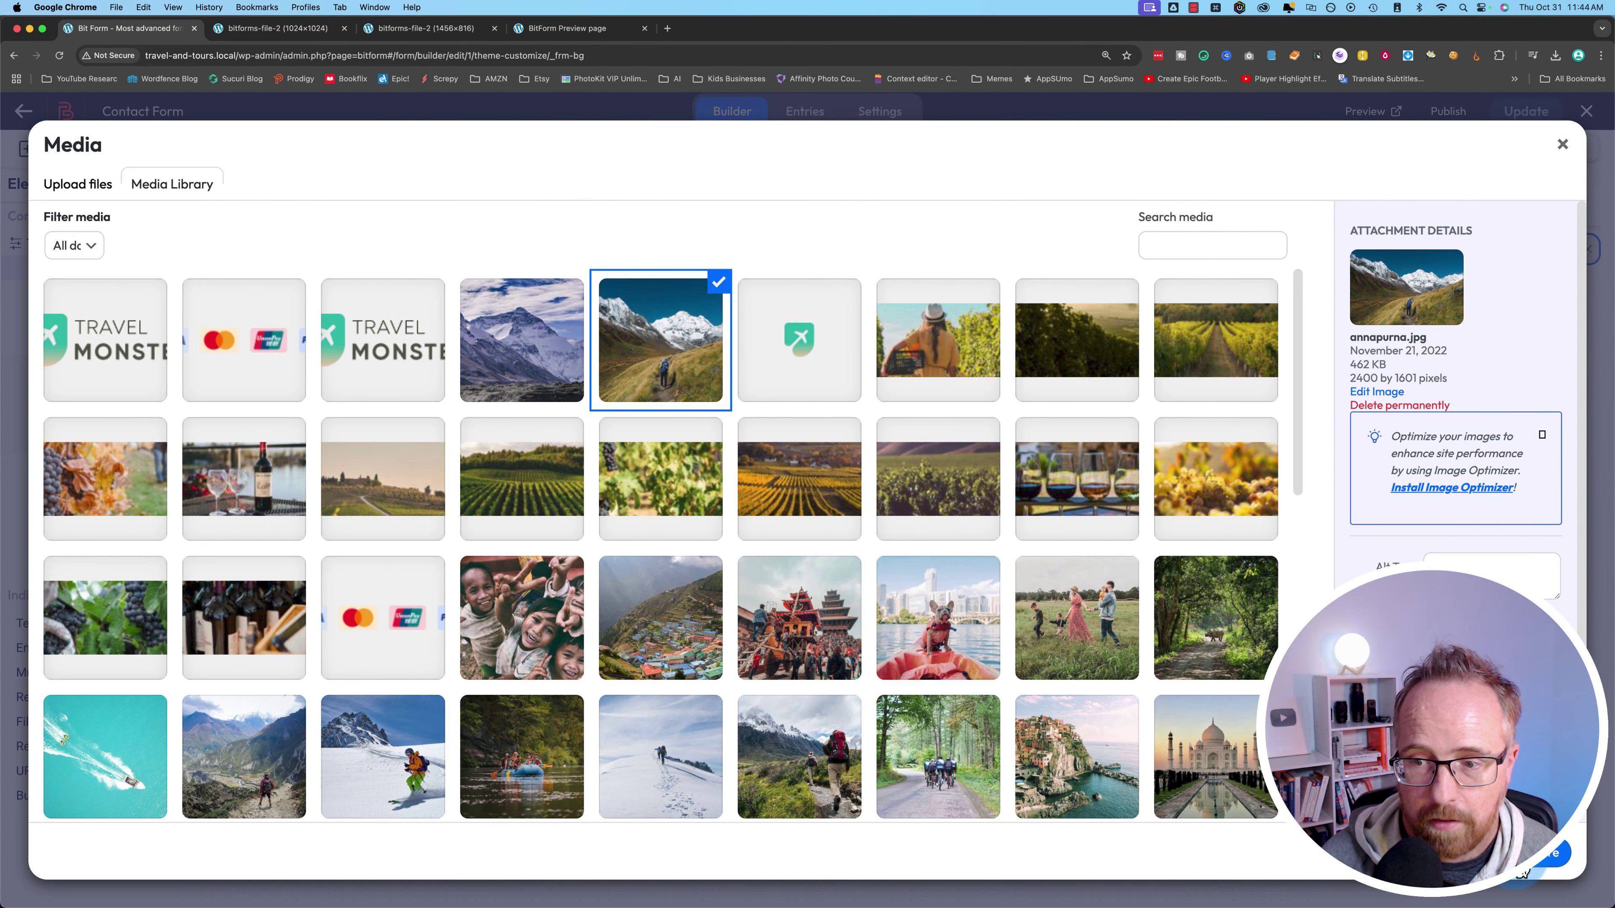
click(1526, 866)
- Set the background image size to cover, position to centre, and repeat to No Repeat
click(1316, 414)
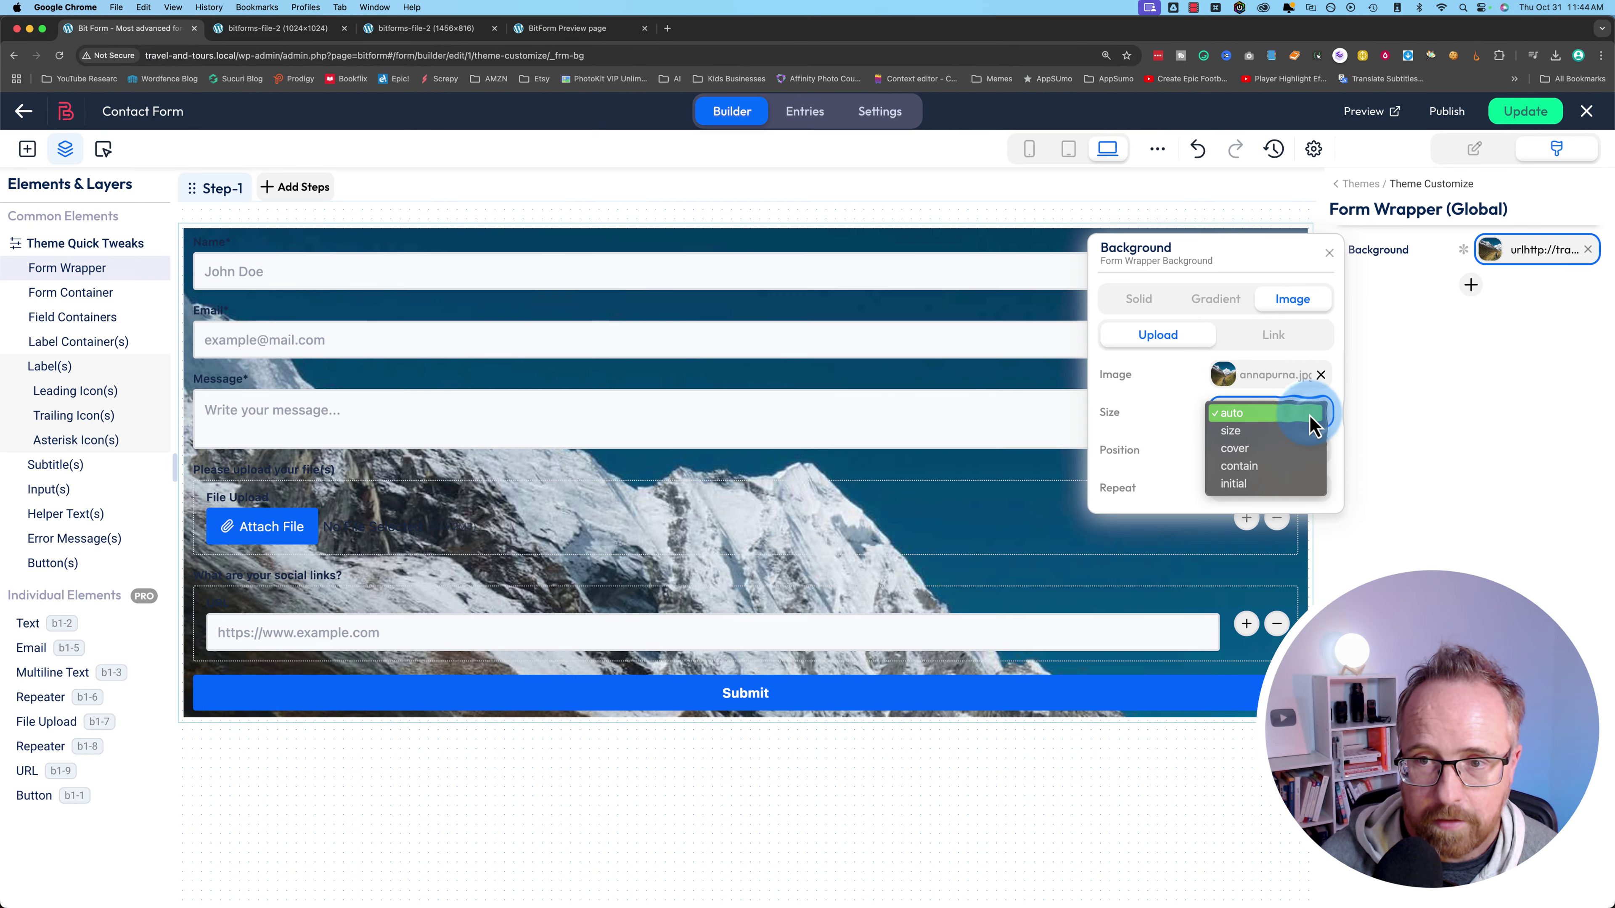
click(1234, 449)
click(1285, 455)
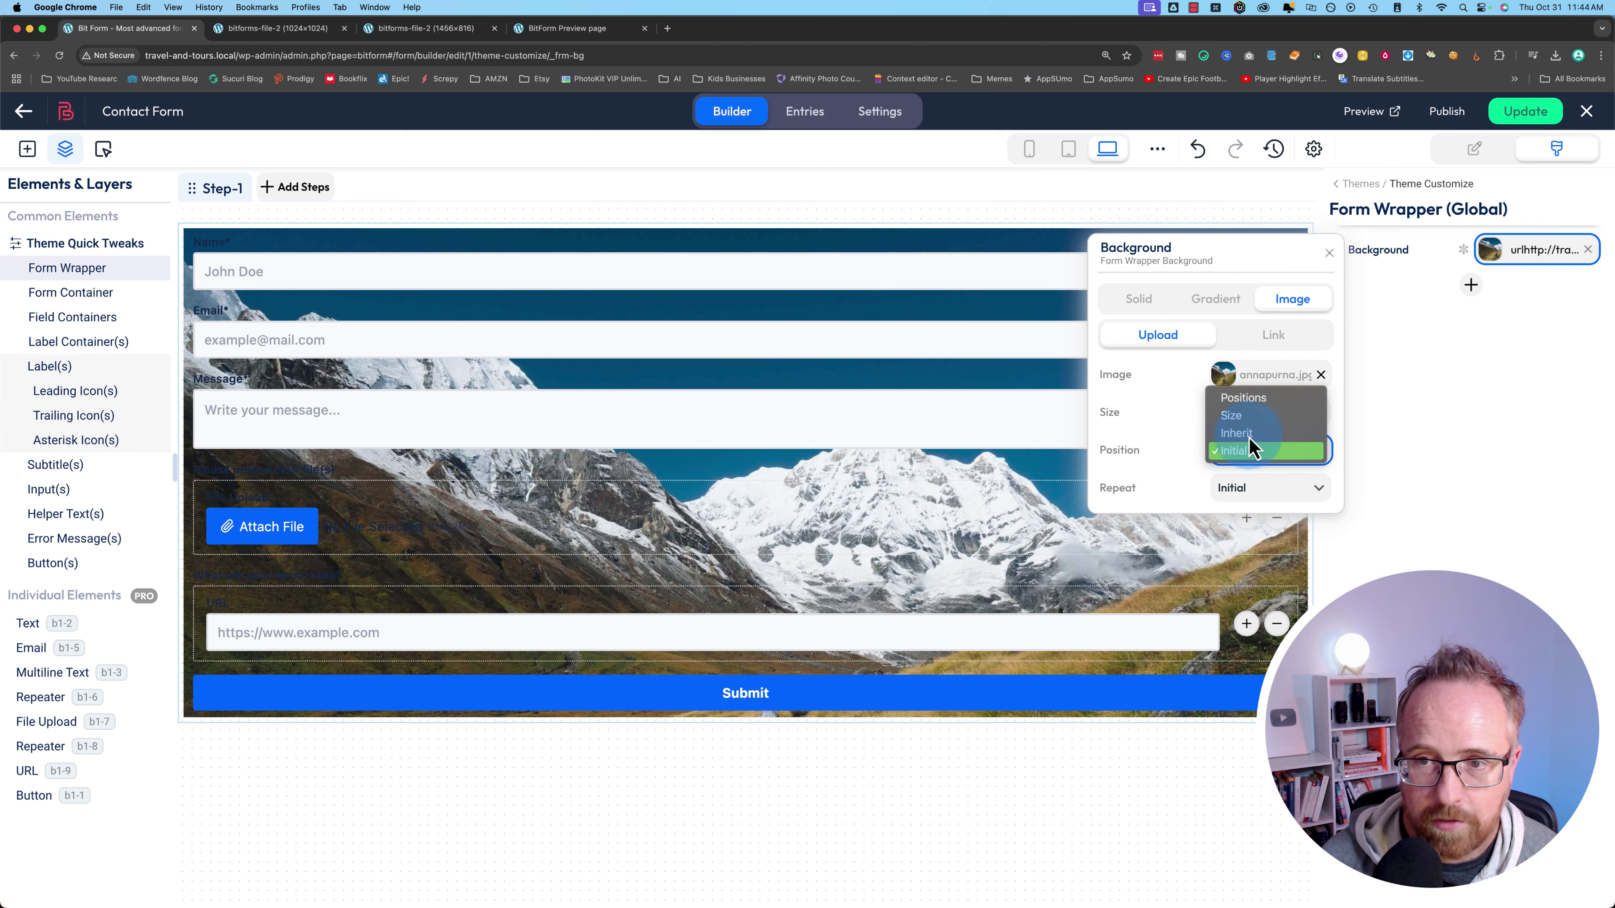
click(1245, 398)
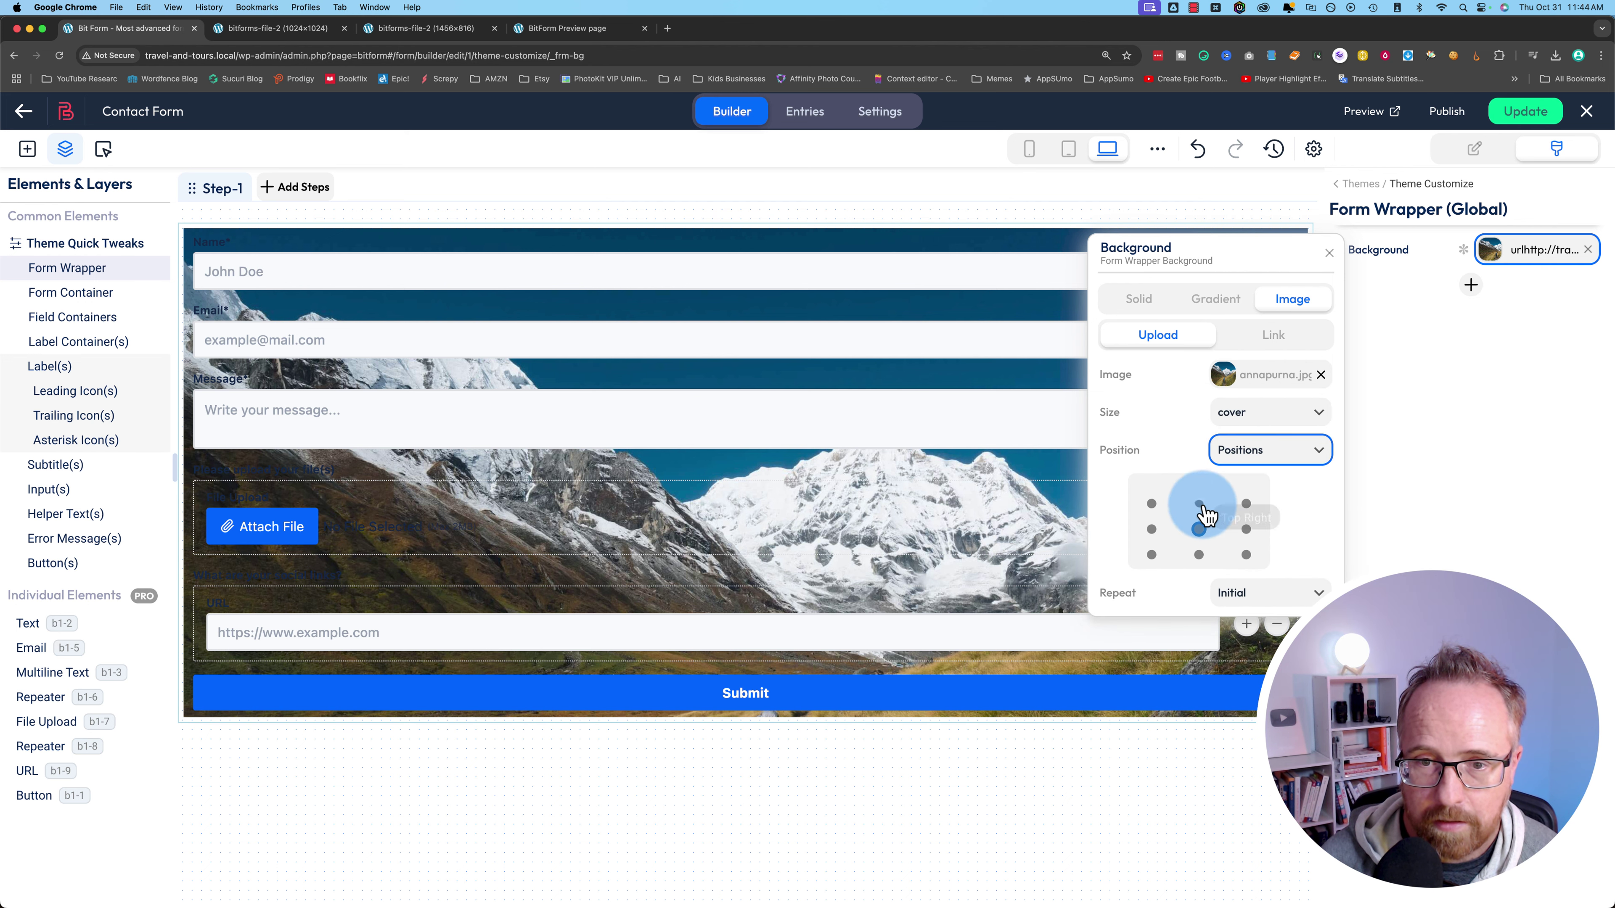
click(1200, 530)
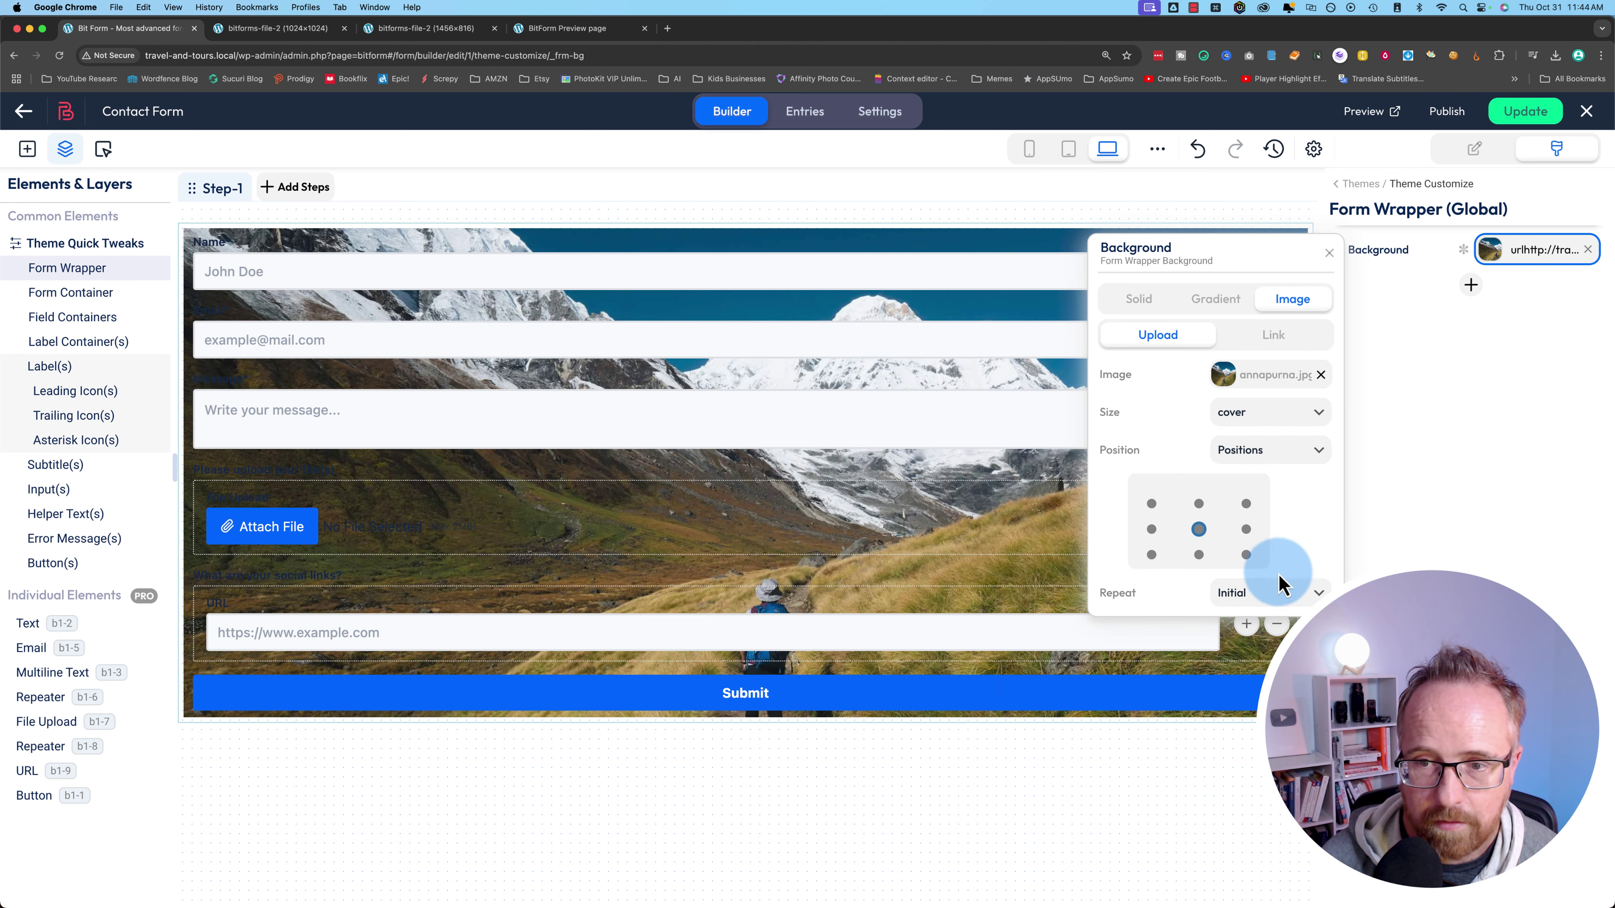
click(1277, 593)
click(1252, 543)
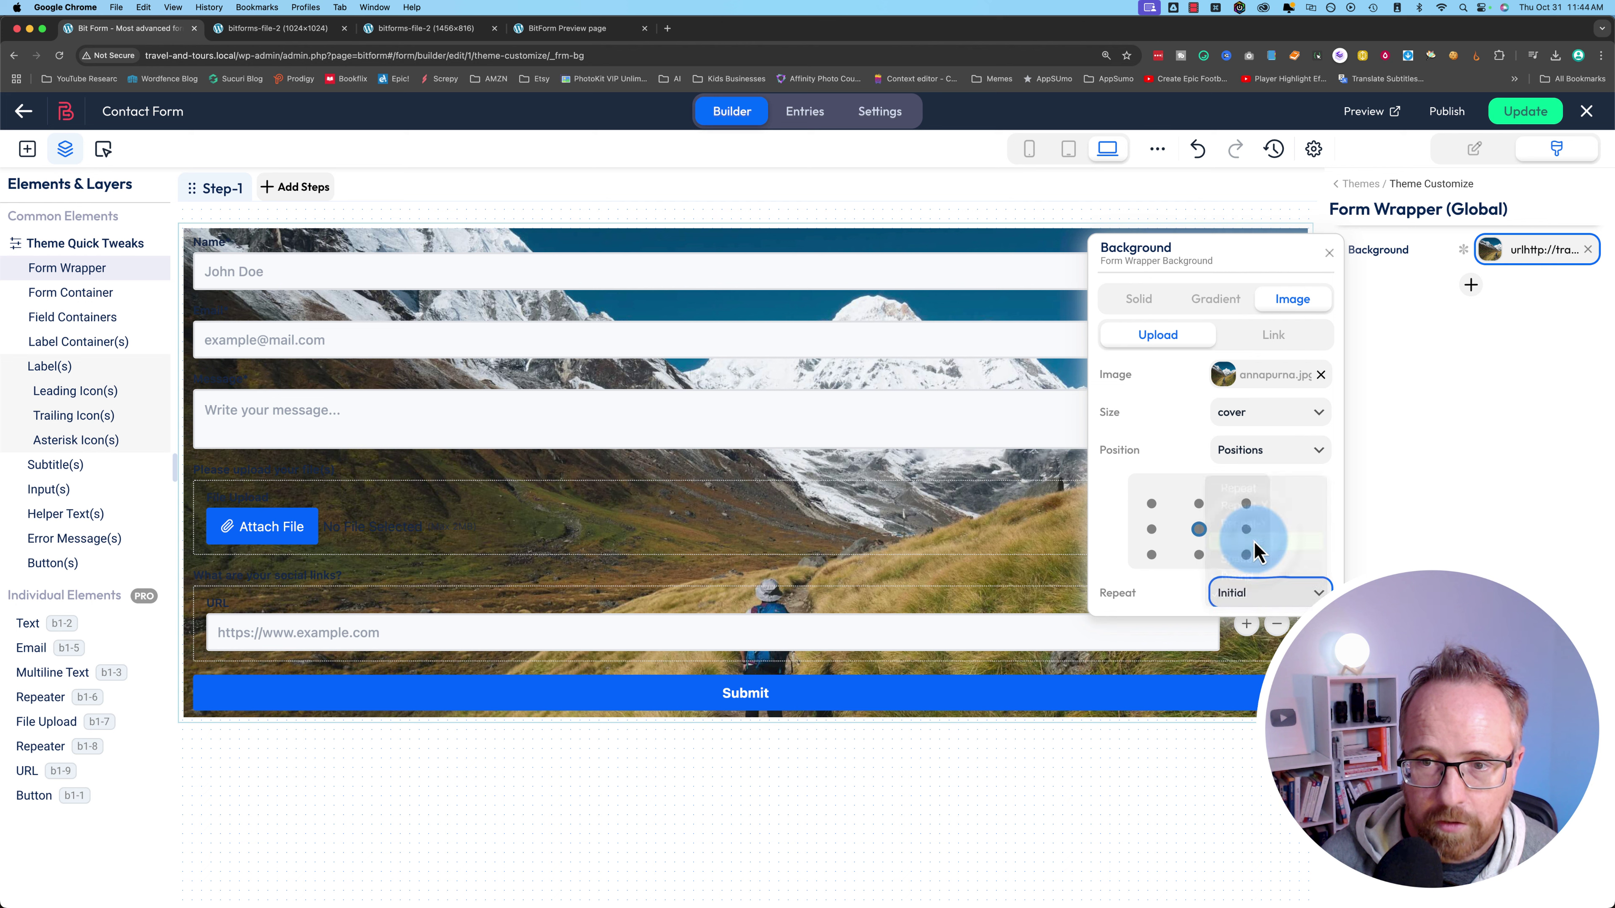
click(1337, 263)
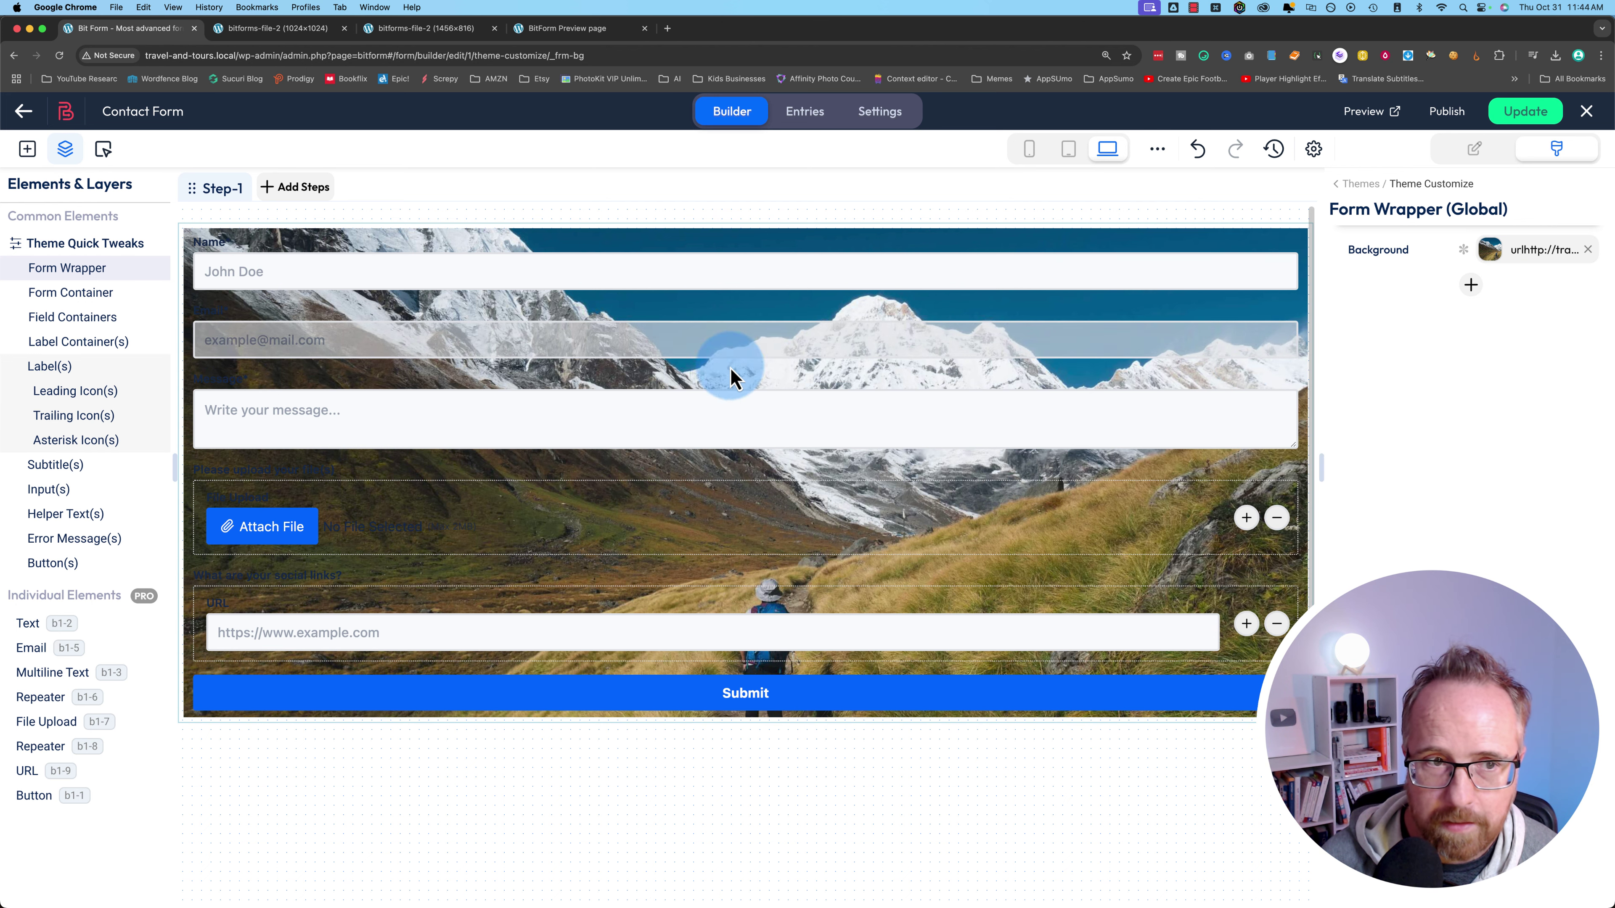
click(1472, 288)
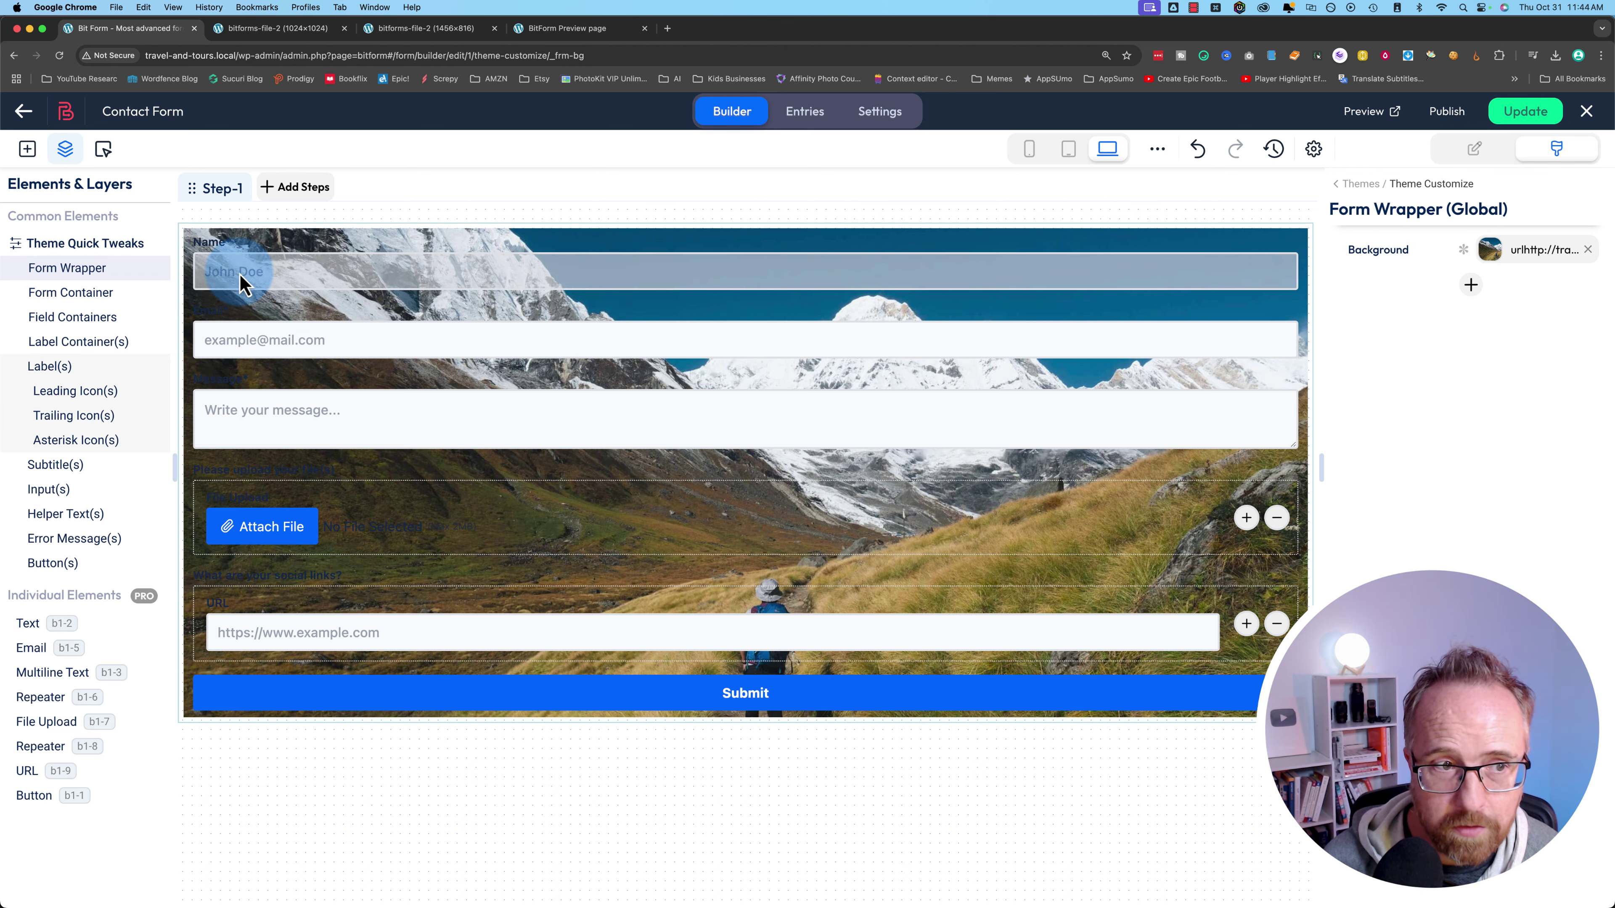
- Give the Form Container a semi-transparent light grey background colour
click(104, 297)
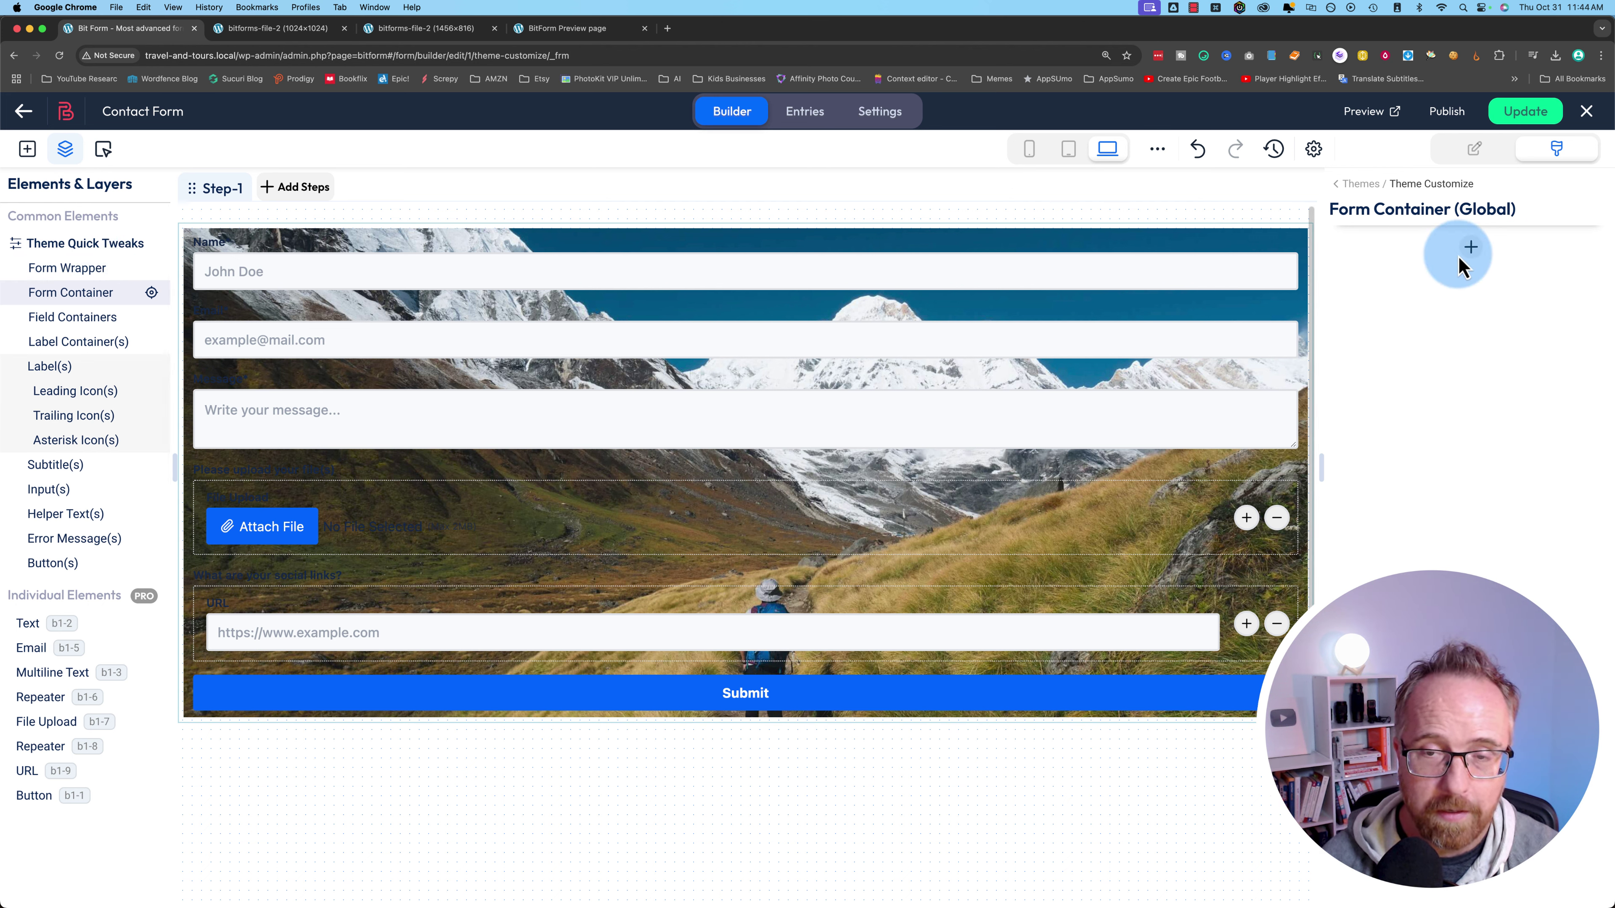
click(1474, 249)
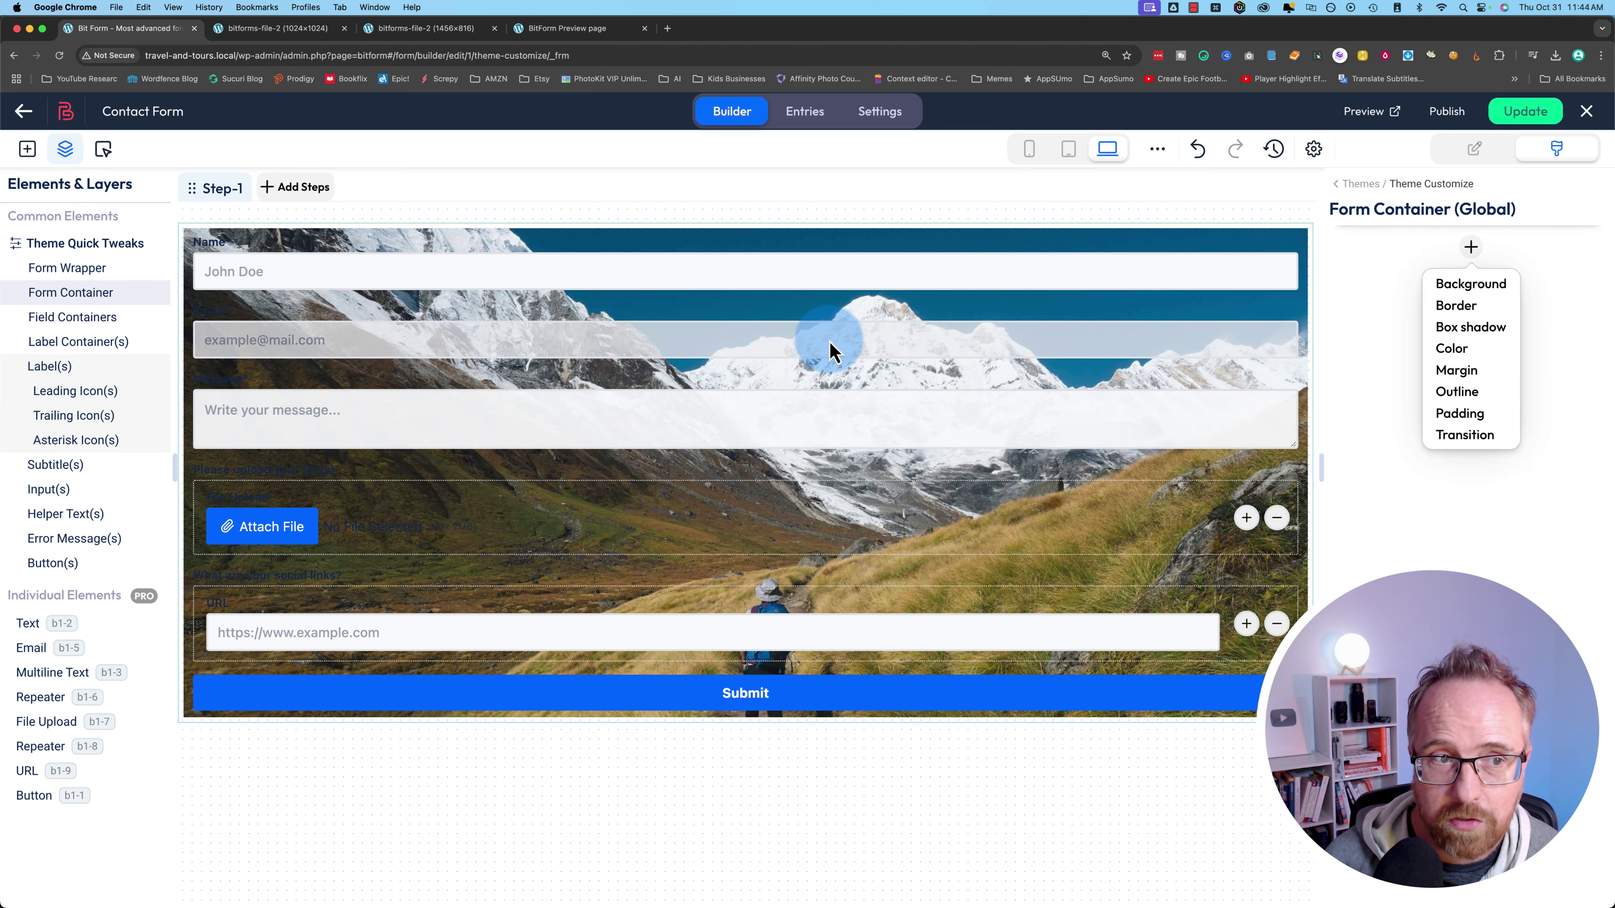
click(1459, 288)
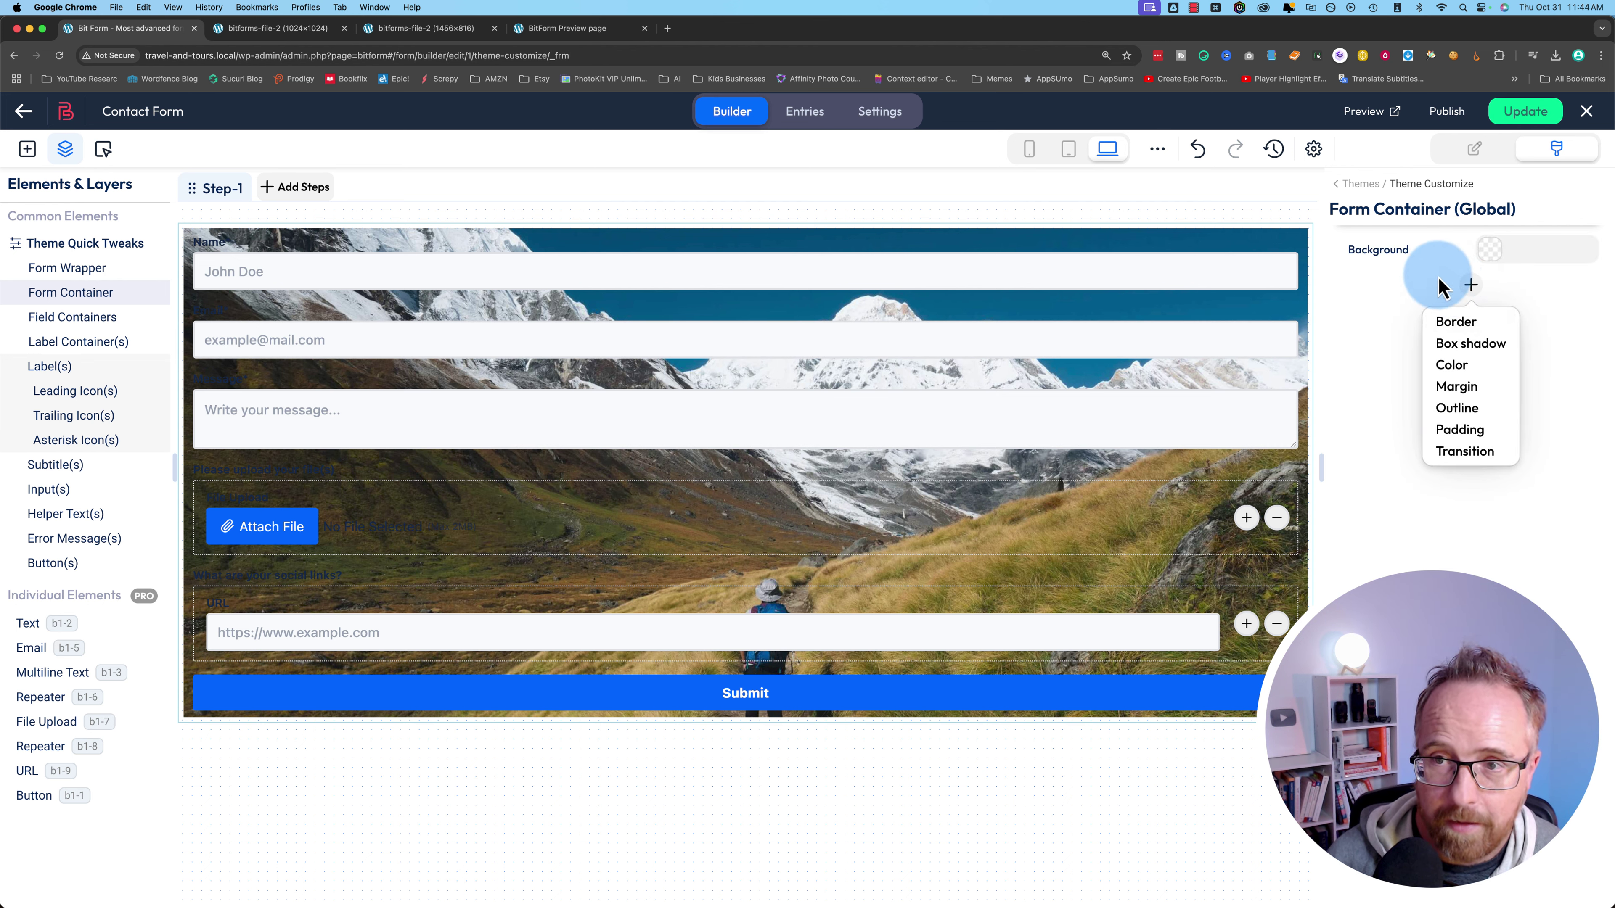
click(1489, 250)
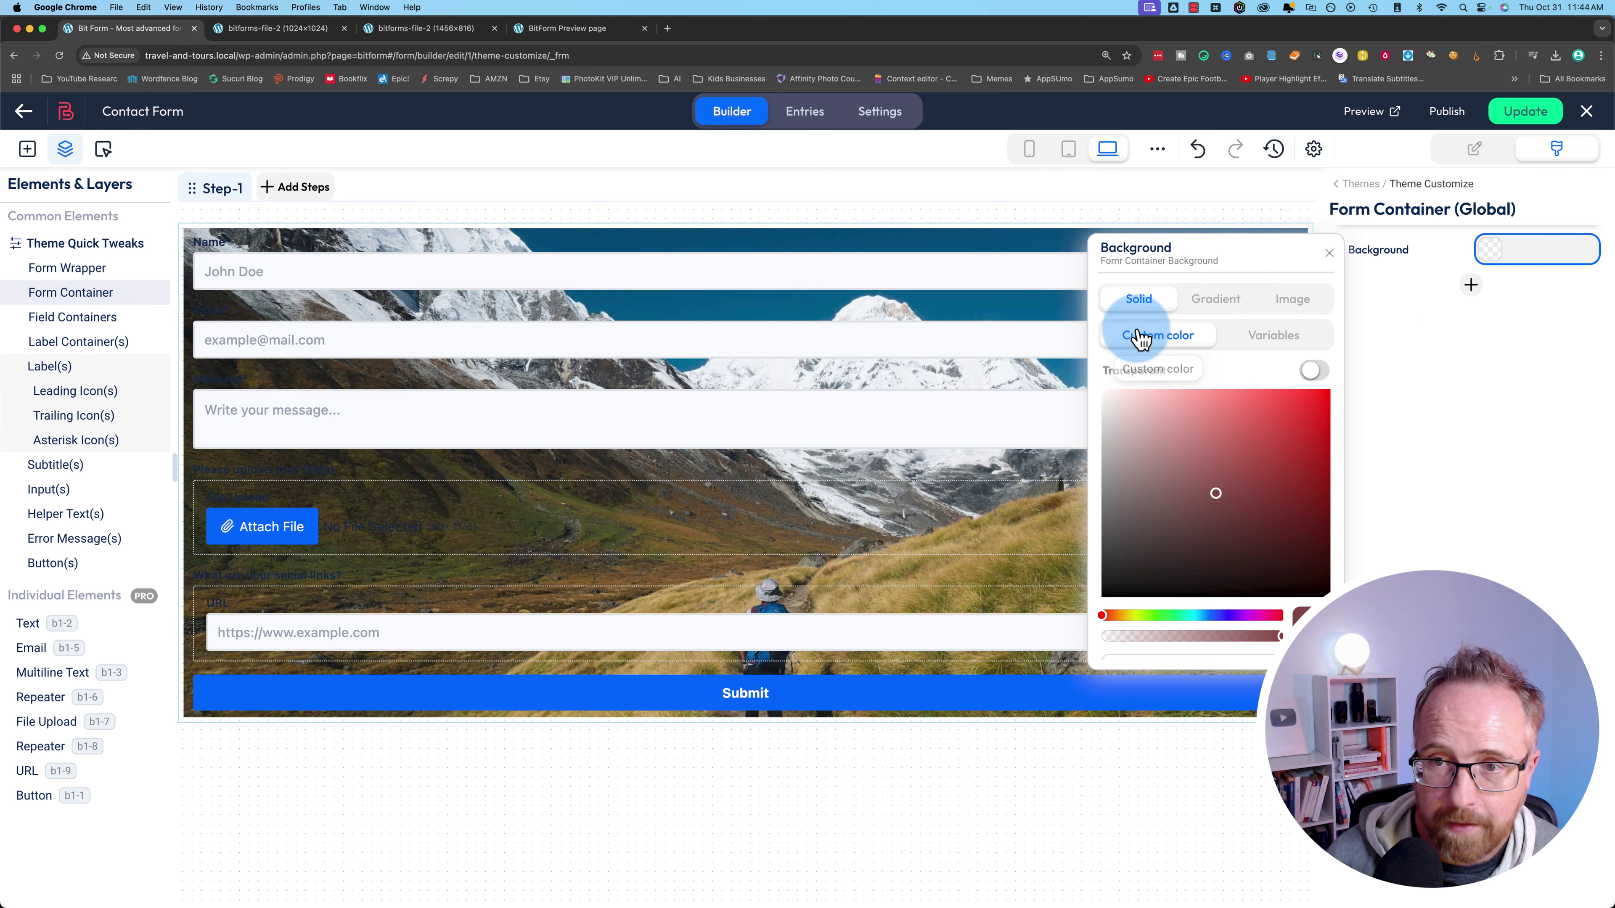
click(1275, 400)
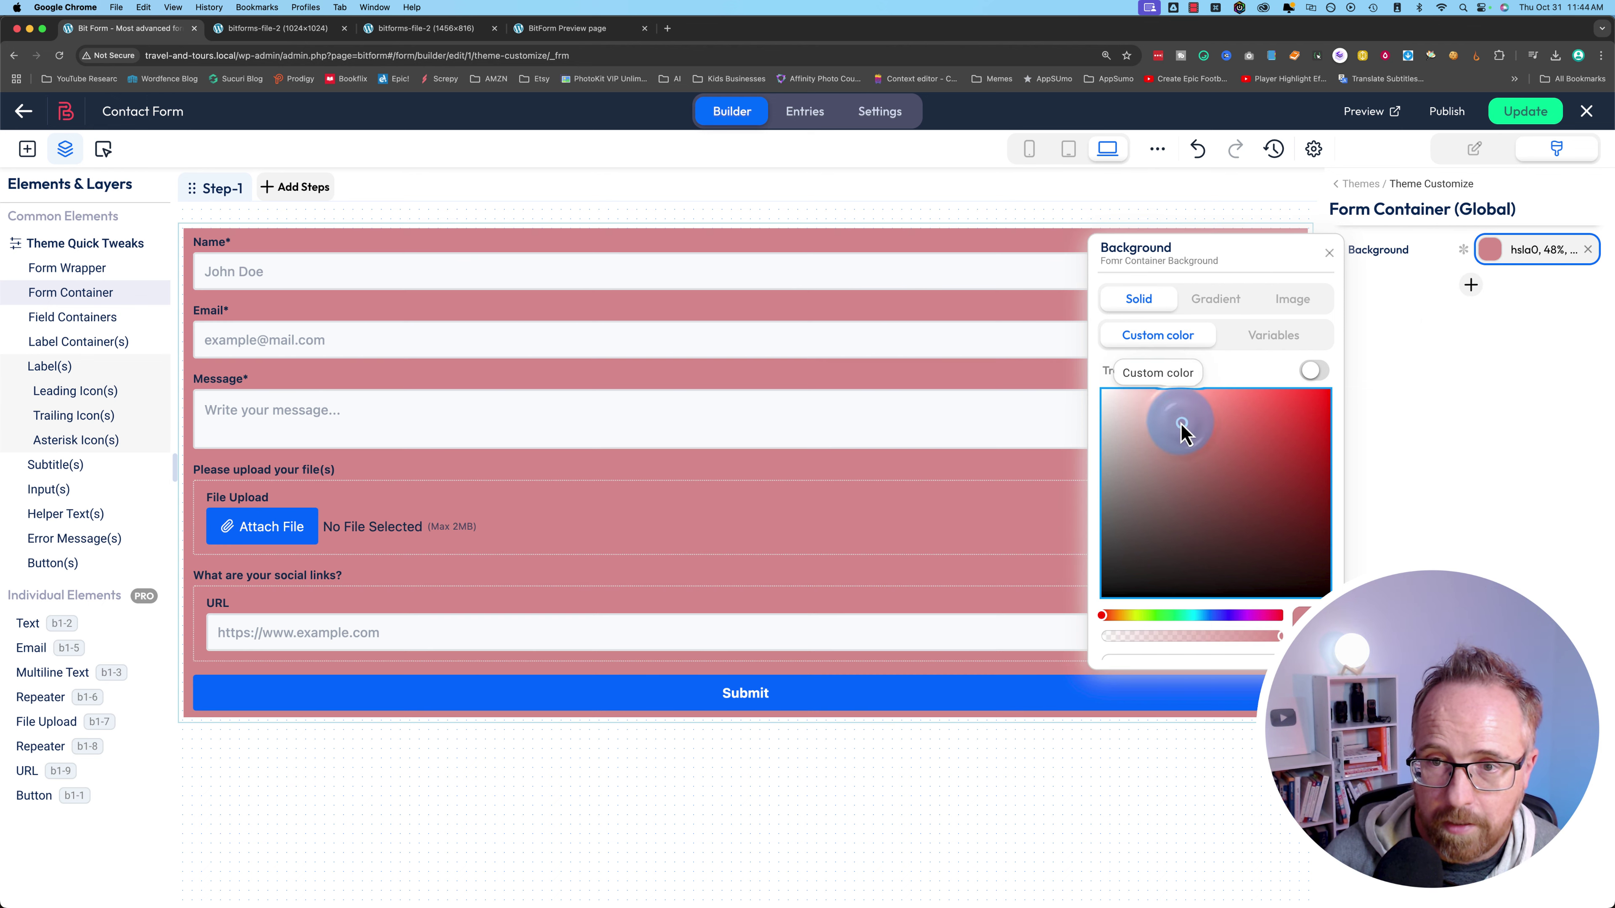
drag(1192, 616, 1183, 615)
drag(1205, 542, 1071, 416)
click(1191, 633)
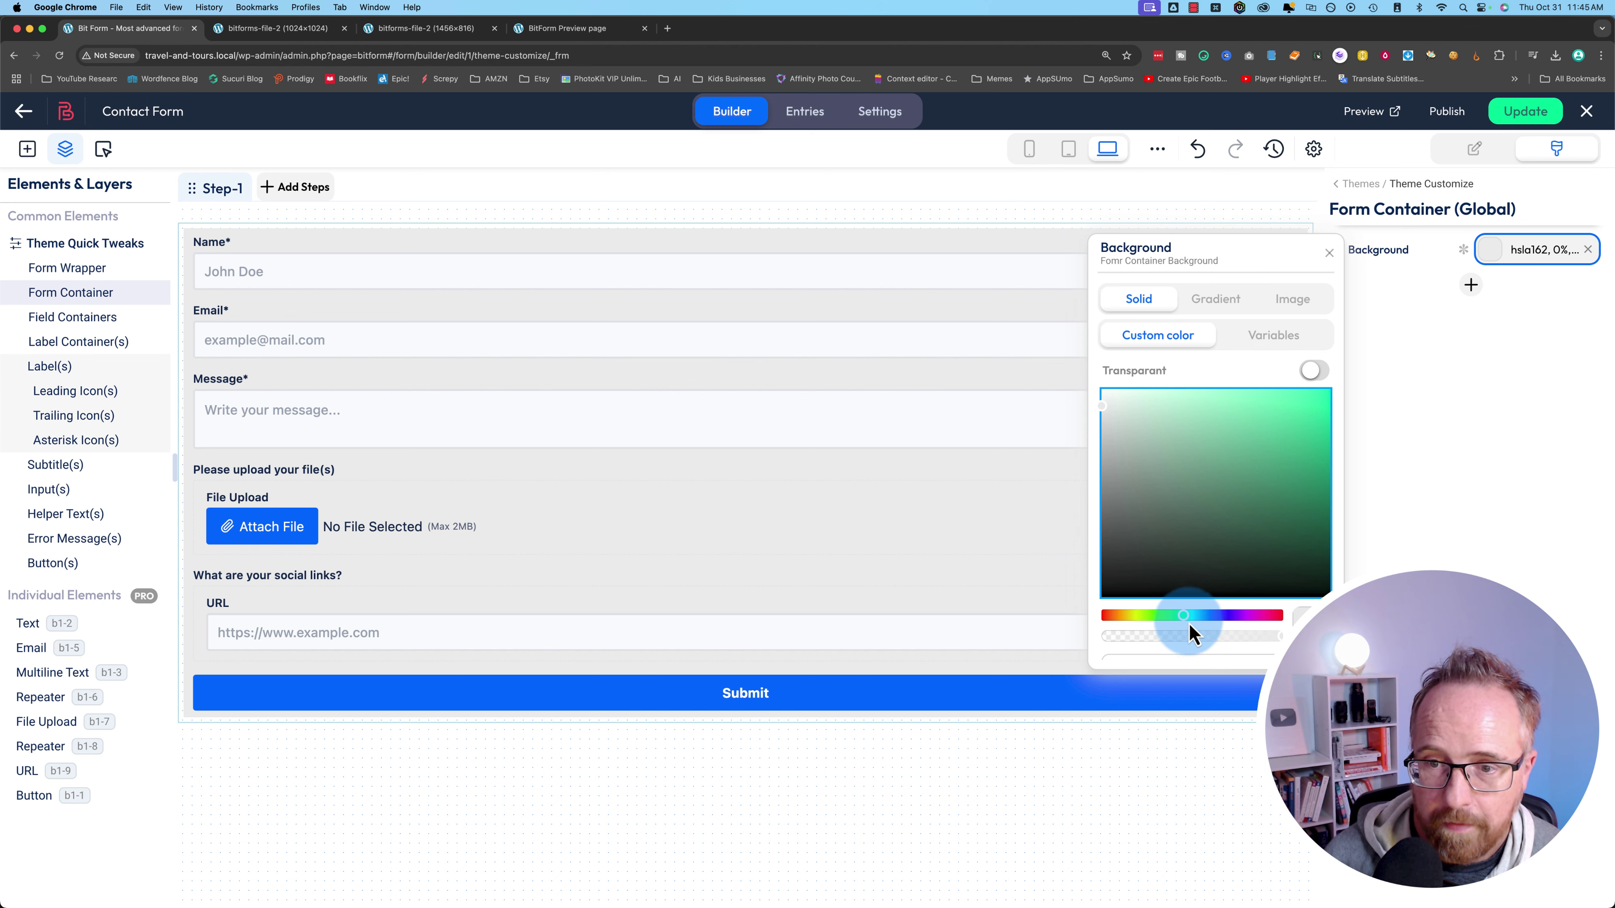
drag(1244, 638, 1257, 639)
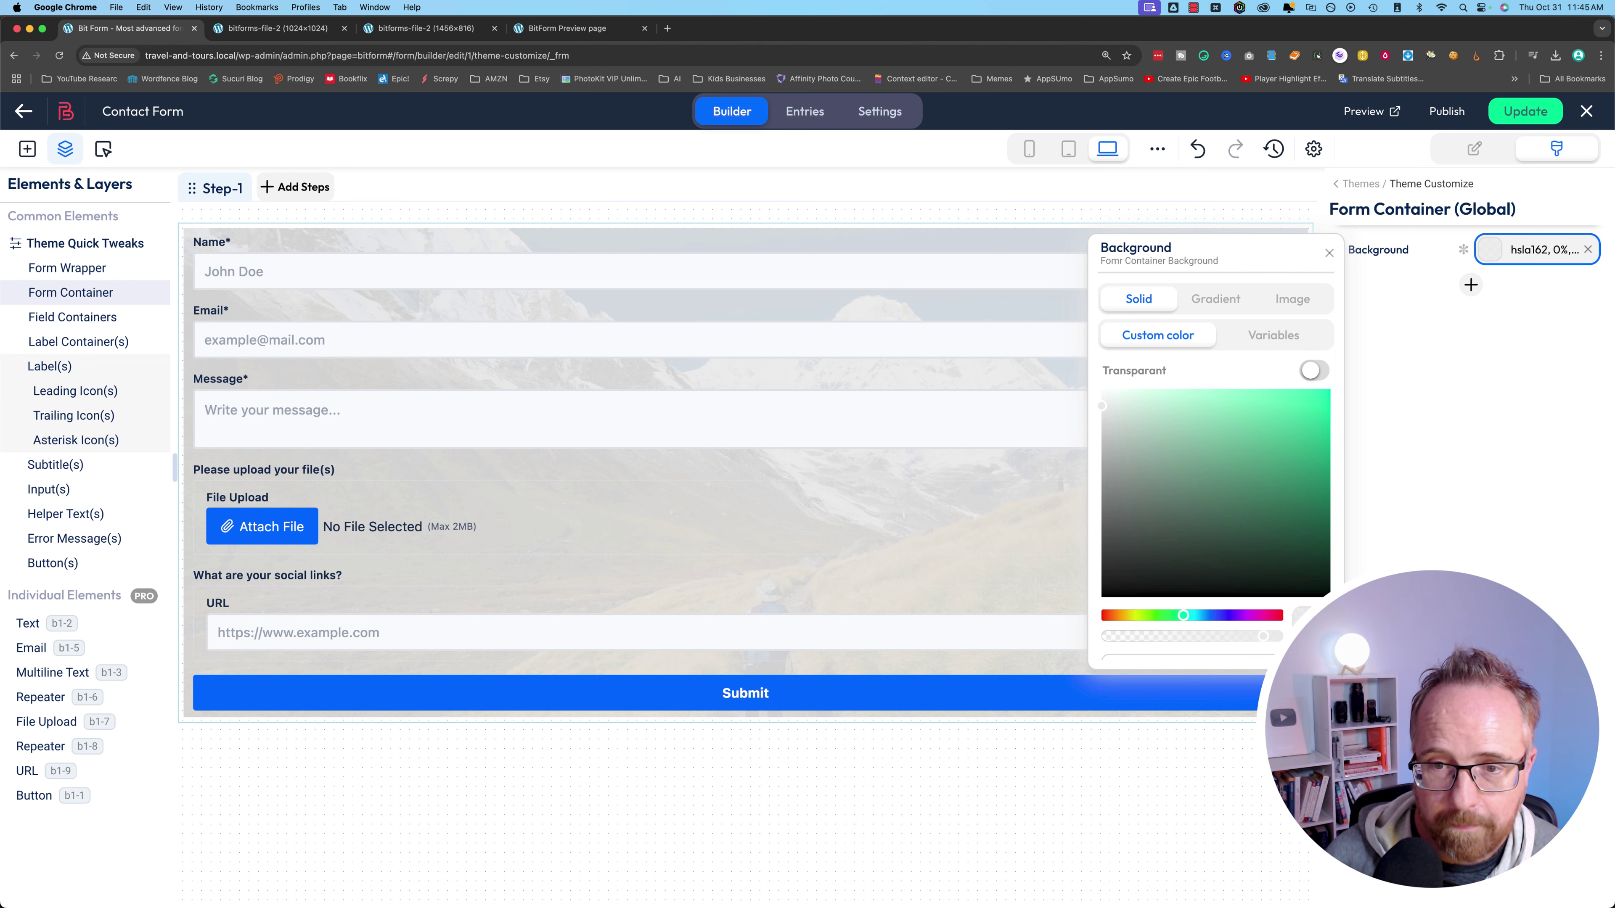
click(1329, 253)
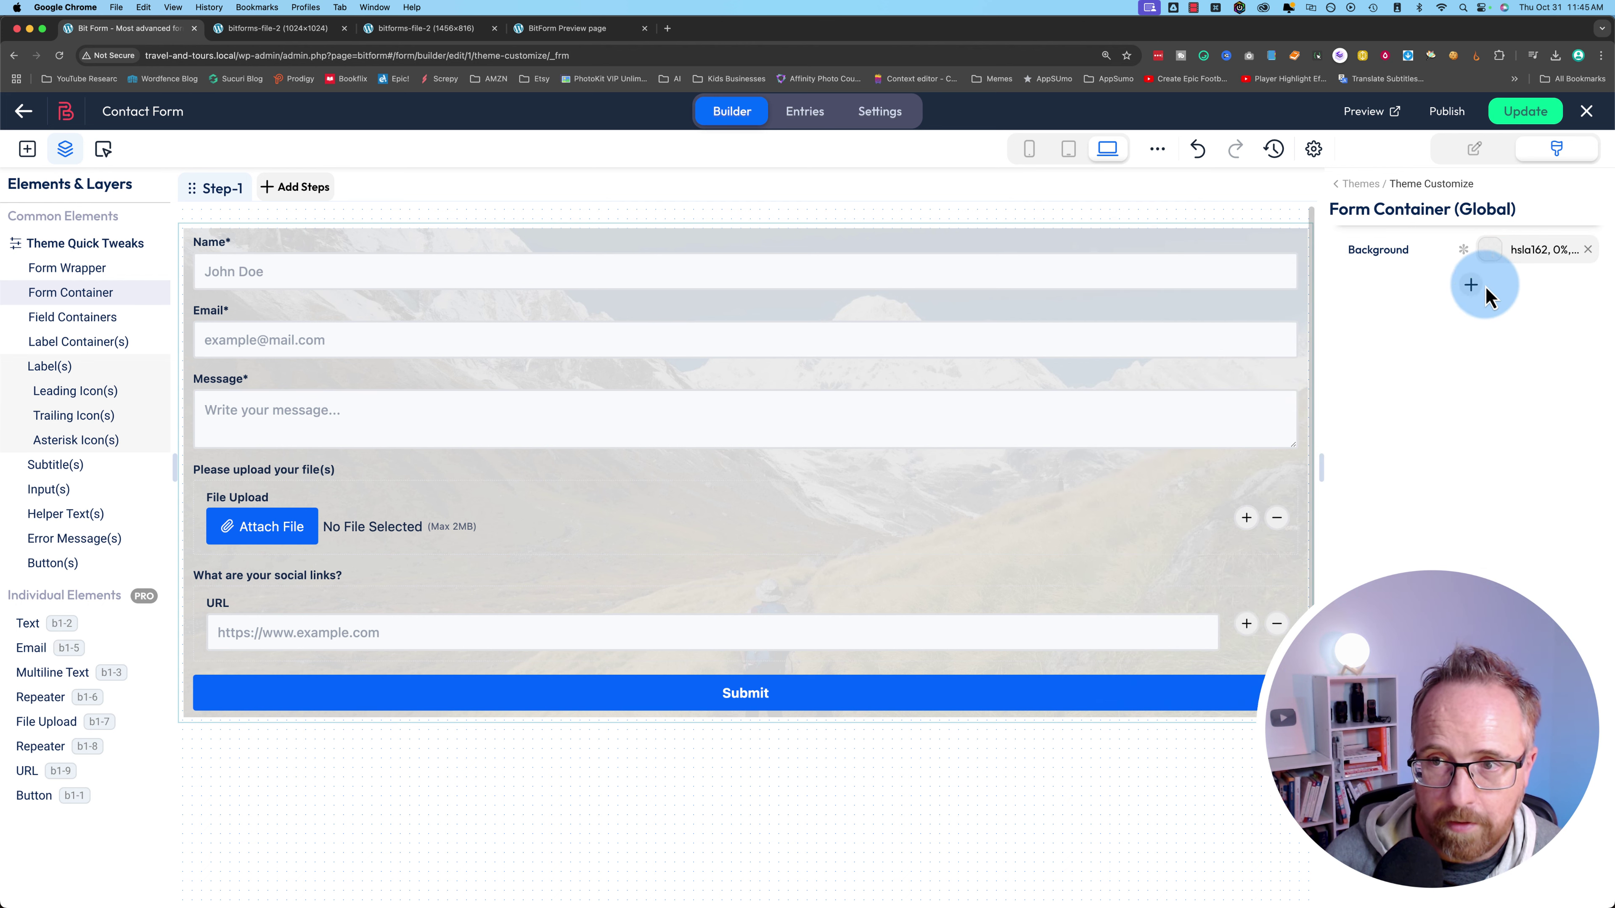
- Add a box shadow to the form container and save the form
click(1471, 284)
click(1482, 343)
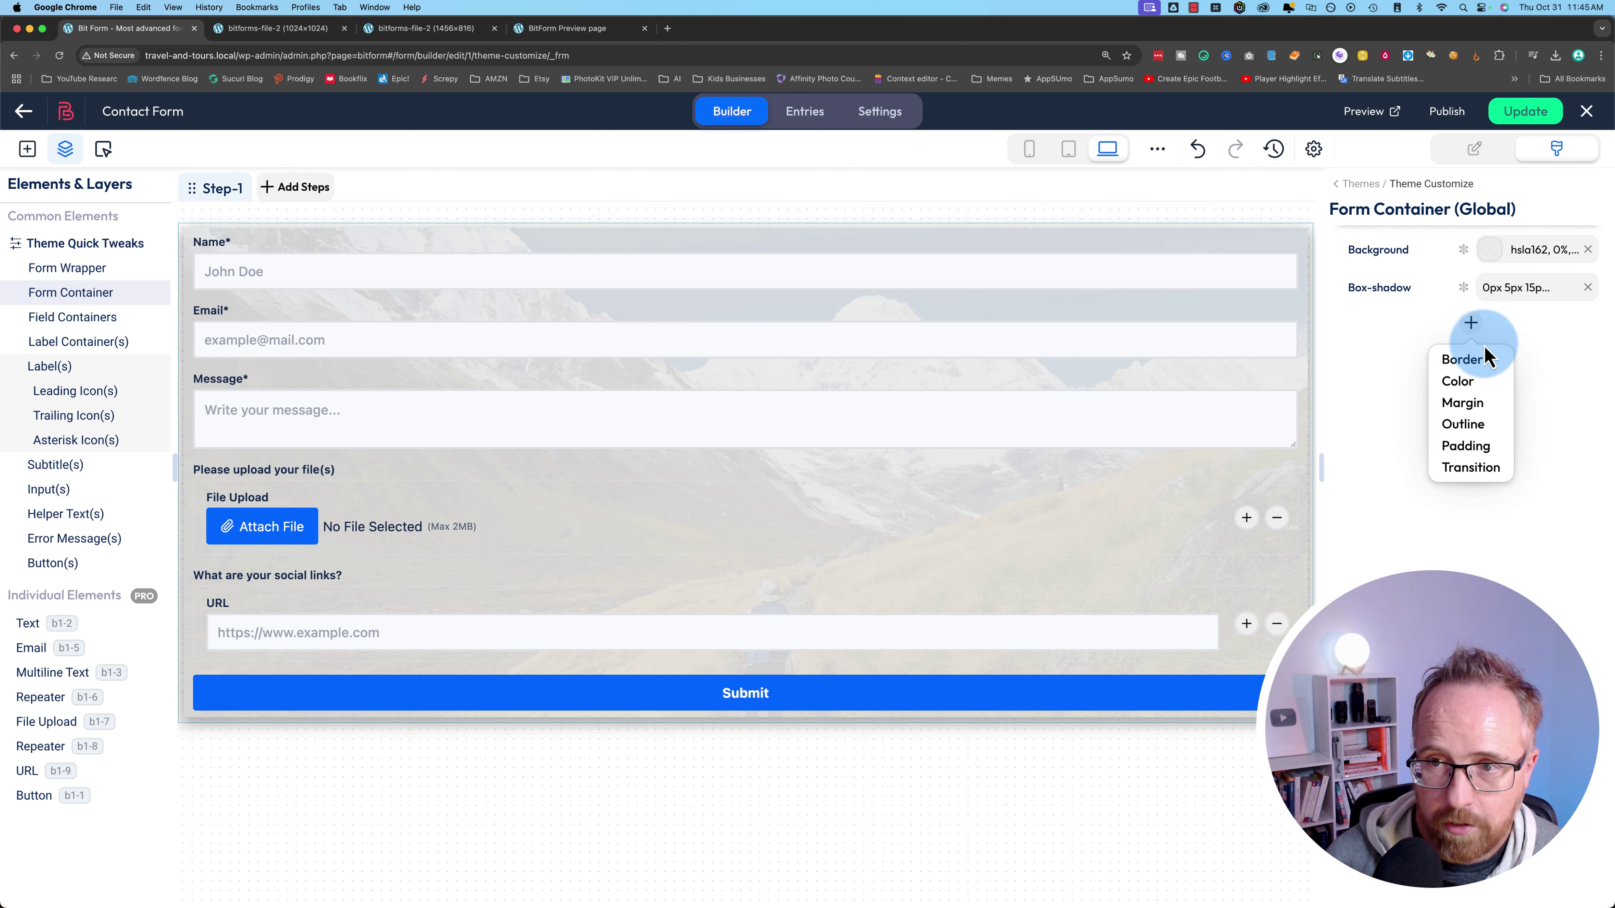
click(1520, 112)
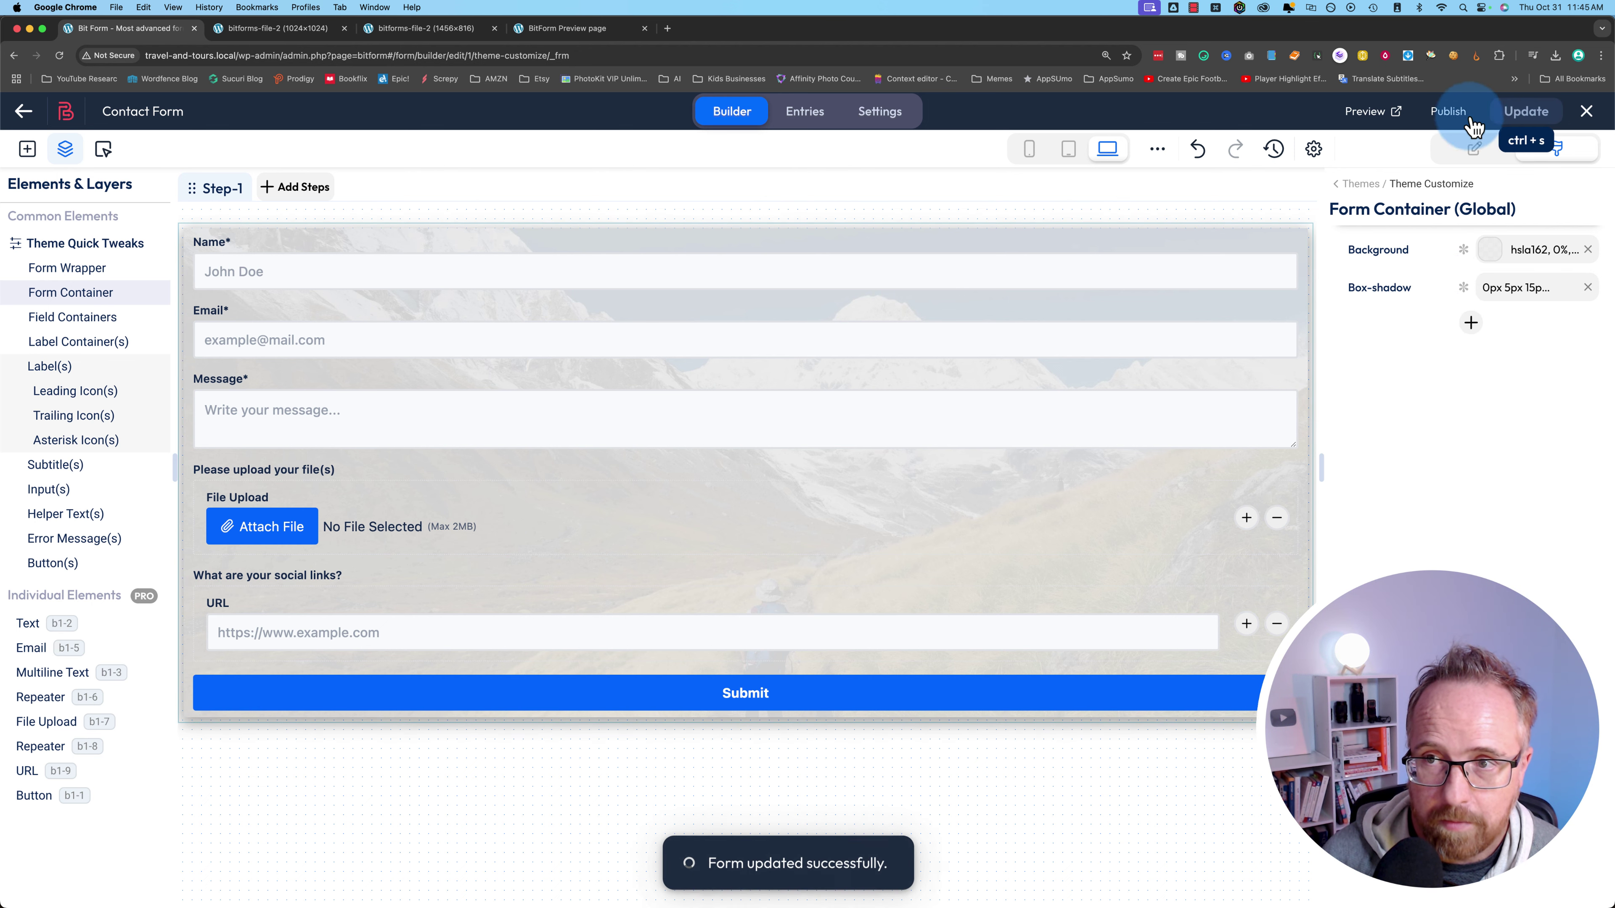
click(1368, 113)
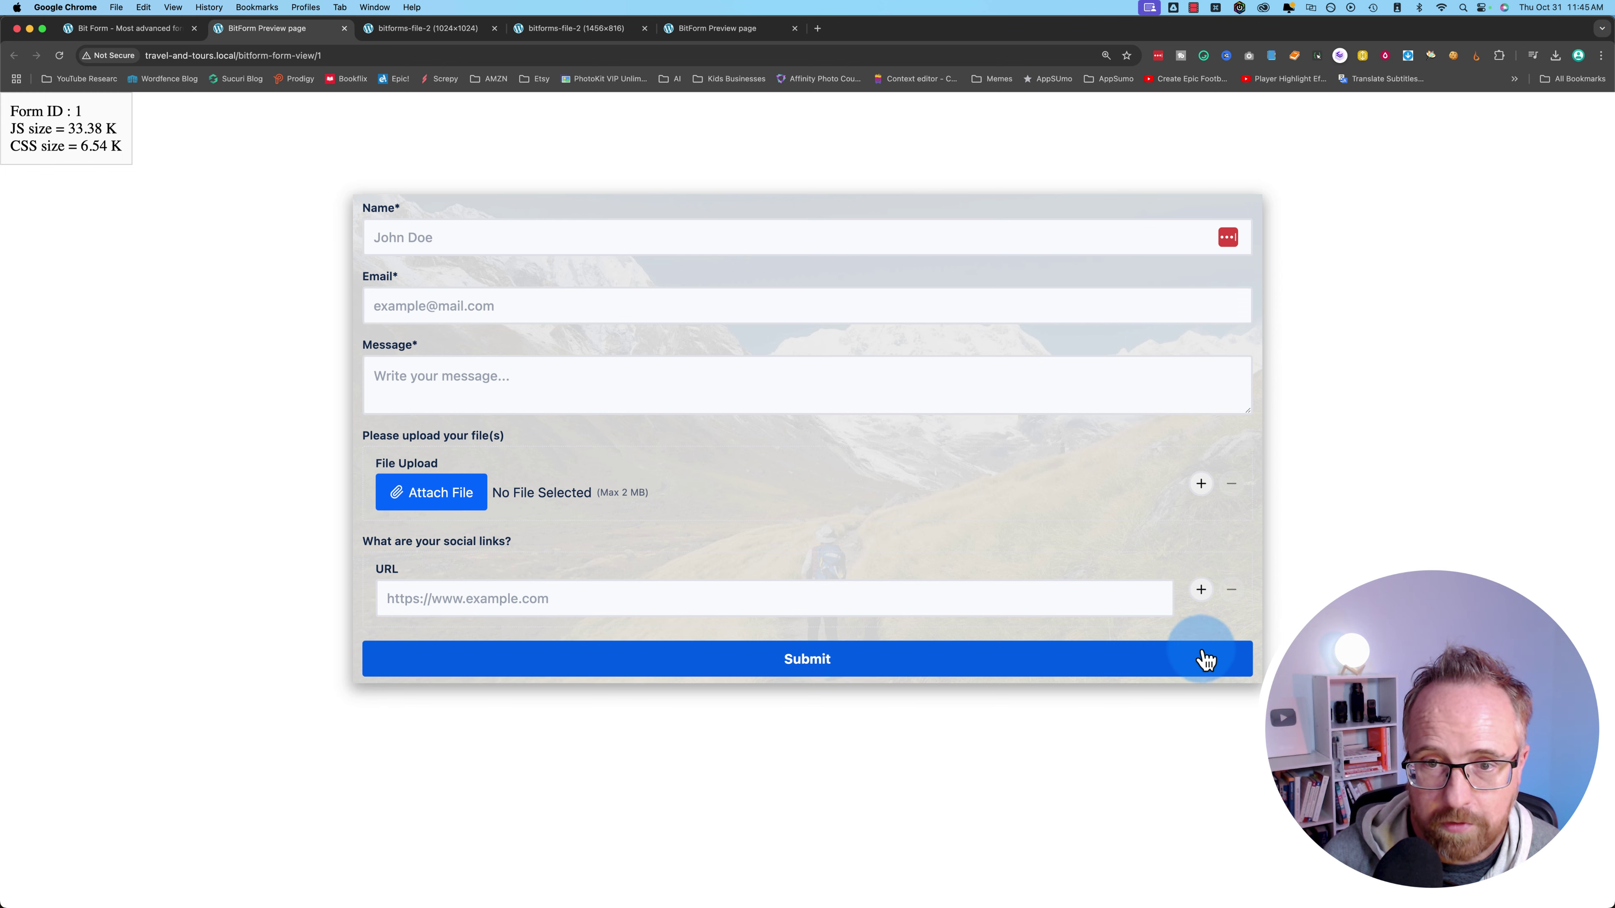
key(ctrl+shift+Tab)
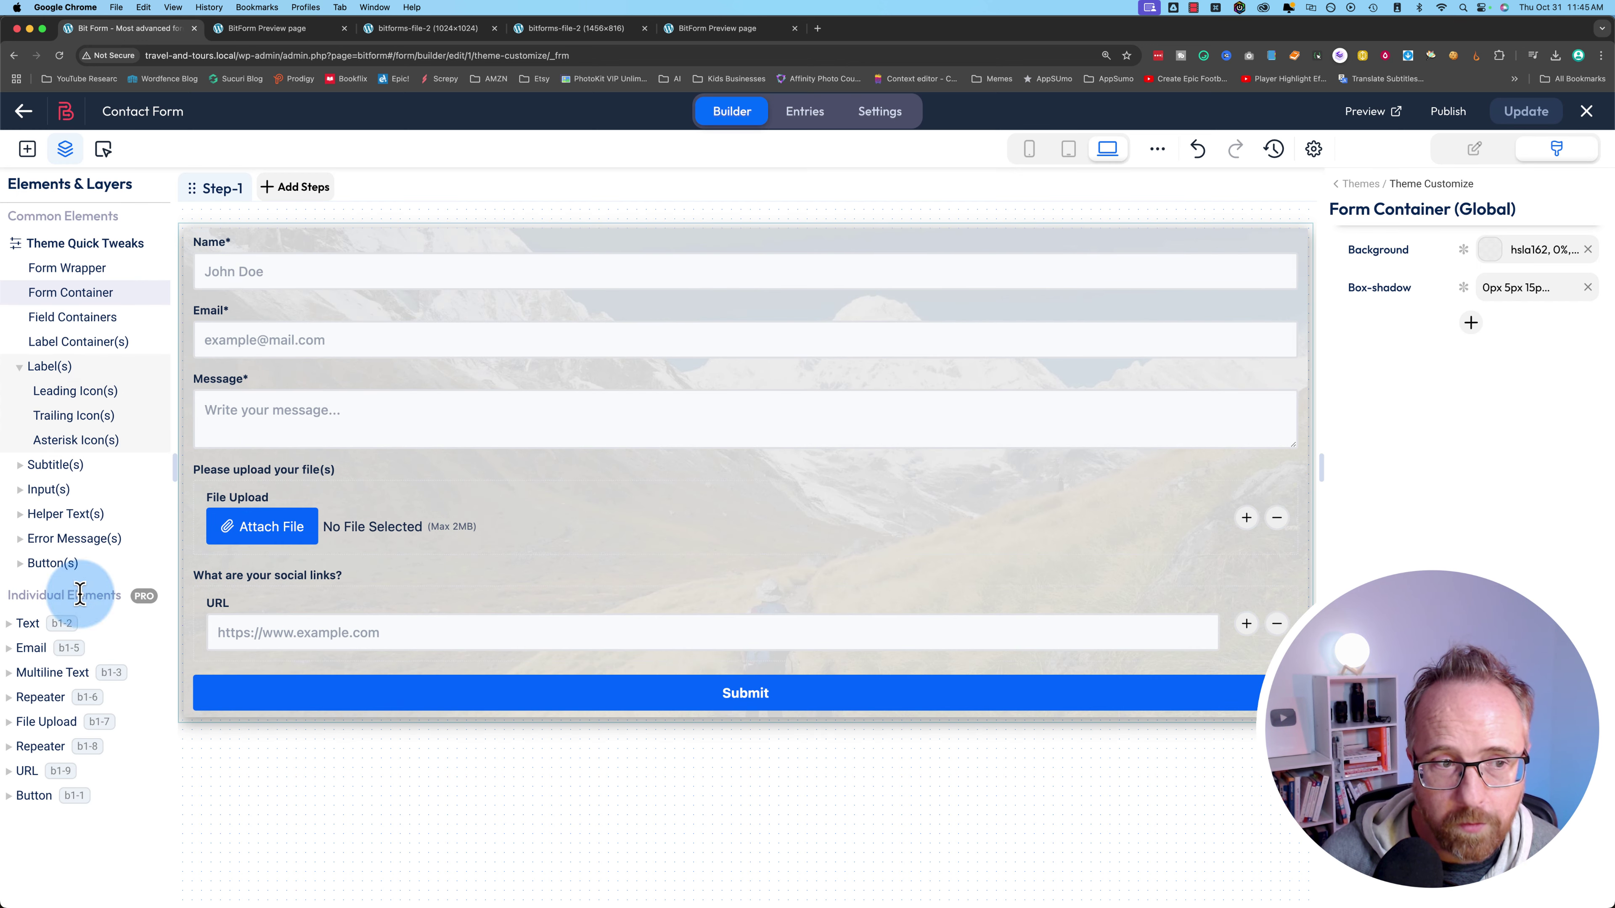
click(57, 317)
click(54, 342)
click(50, 367)
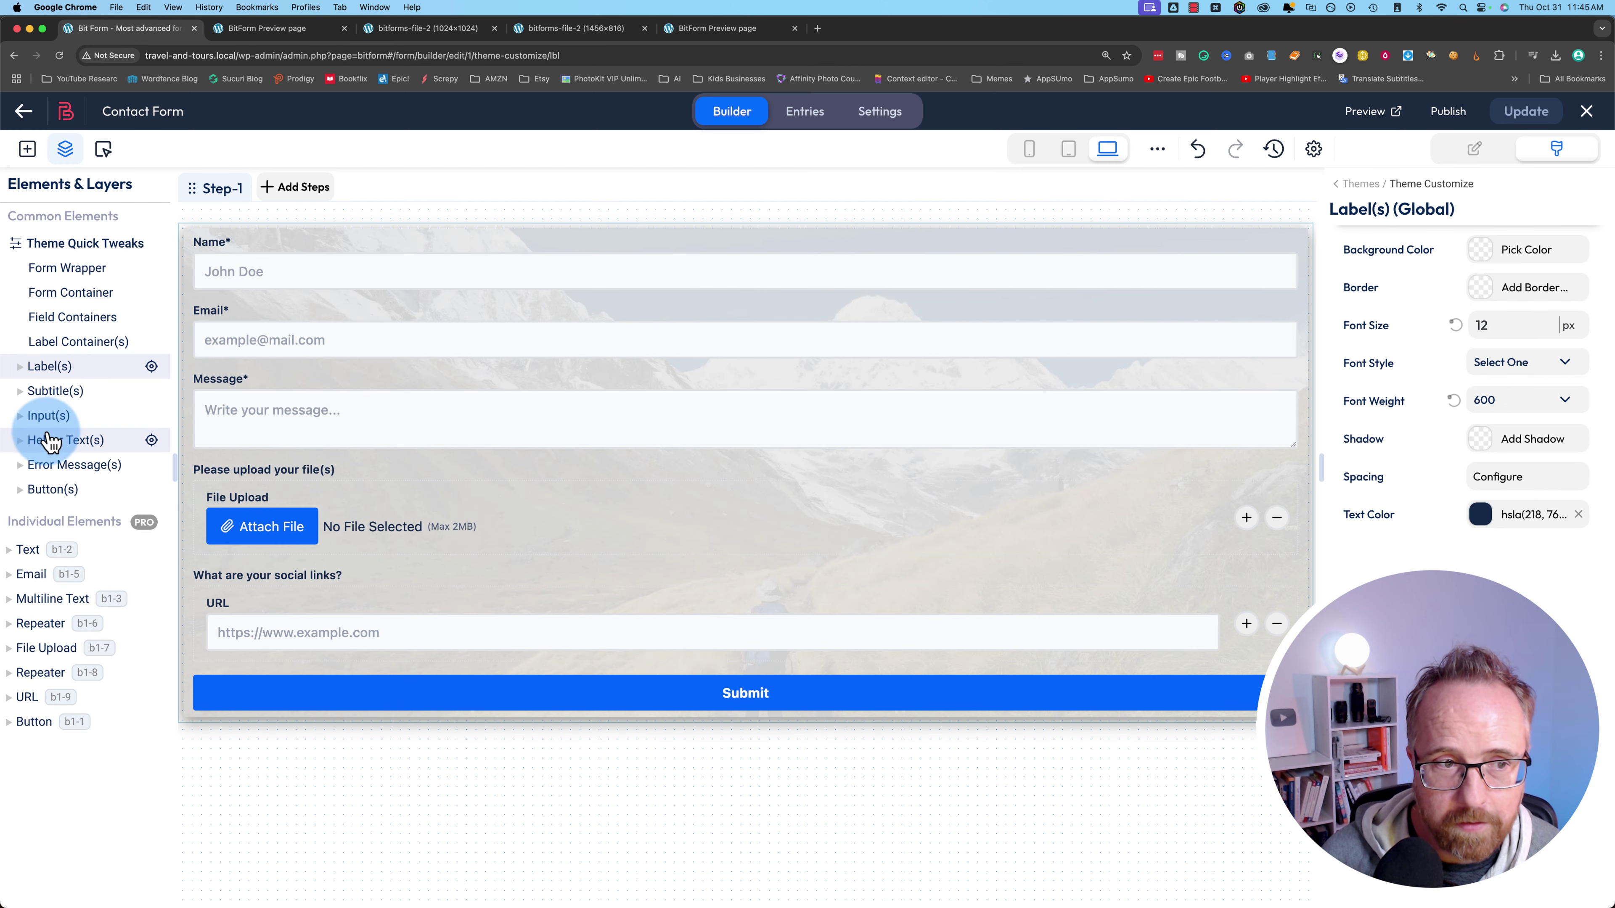
click(48, 390)
click(49, 464)
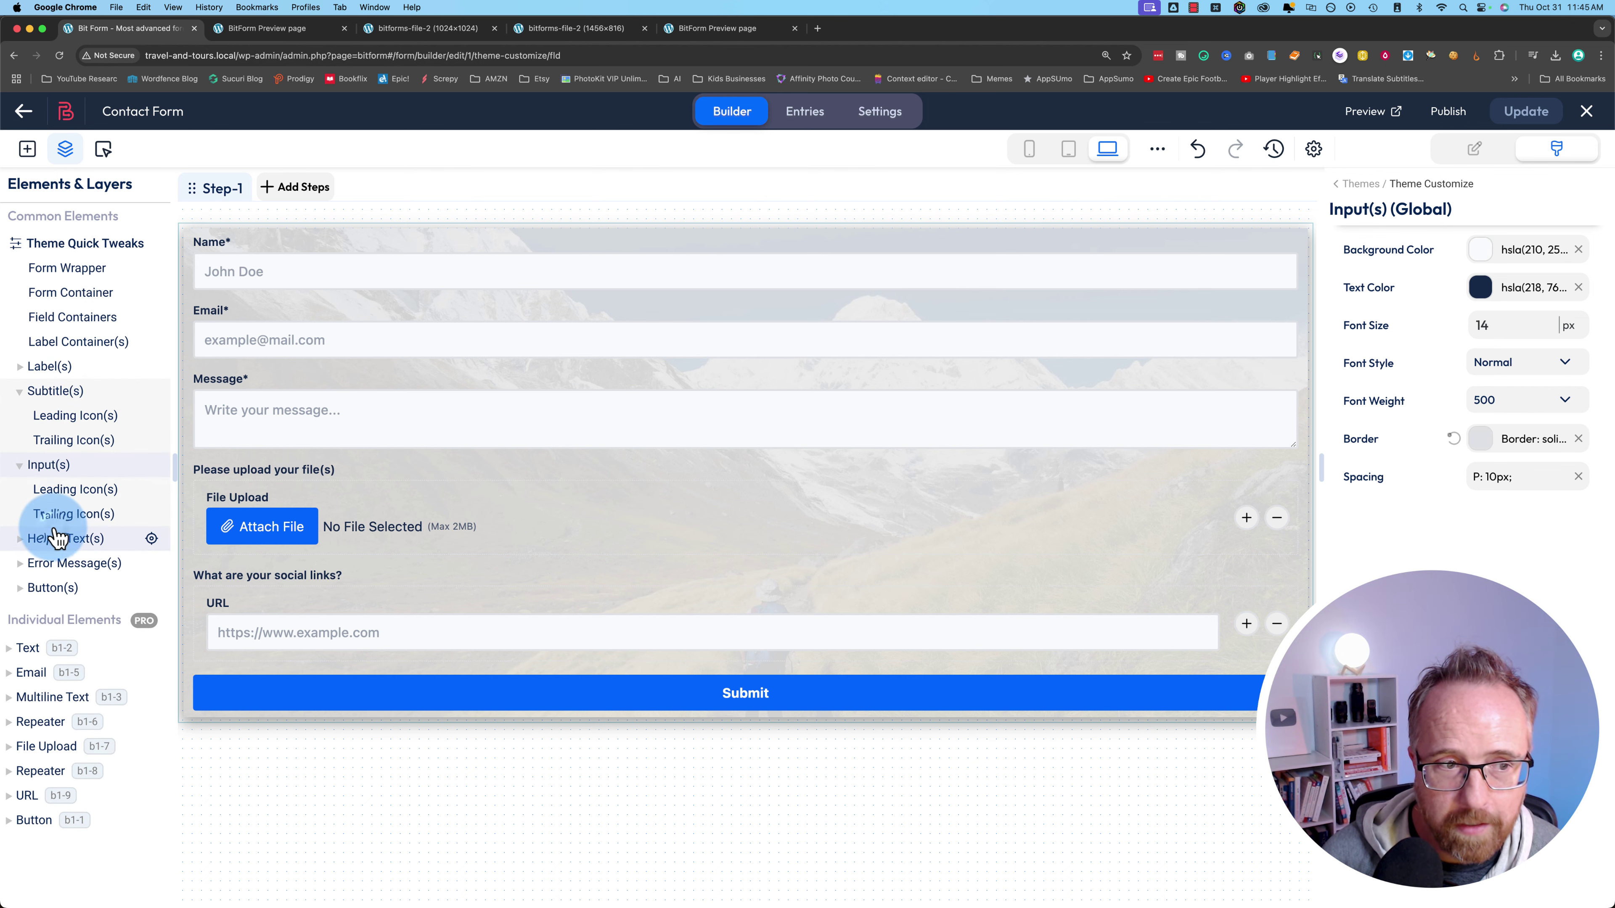
click(56, 538)
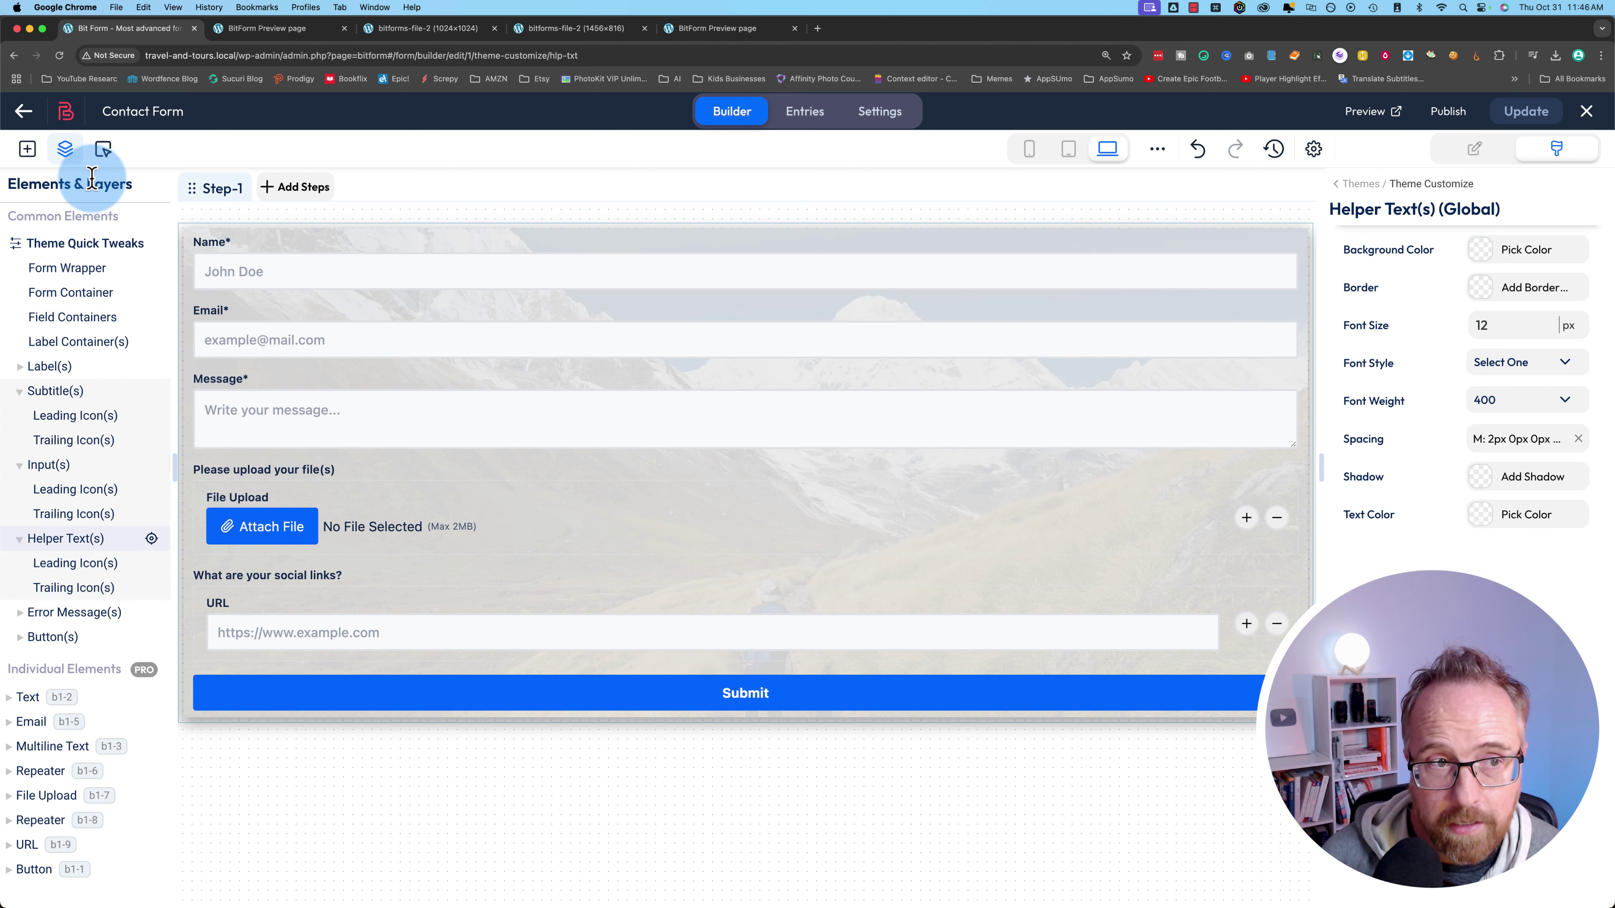
click(477, 203)
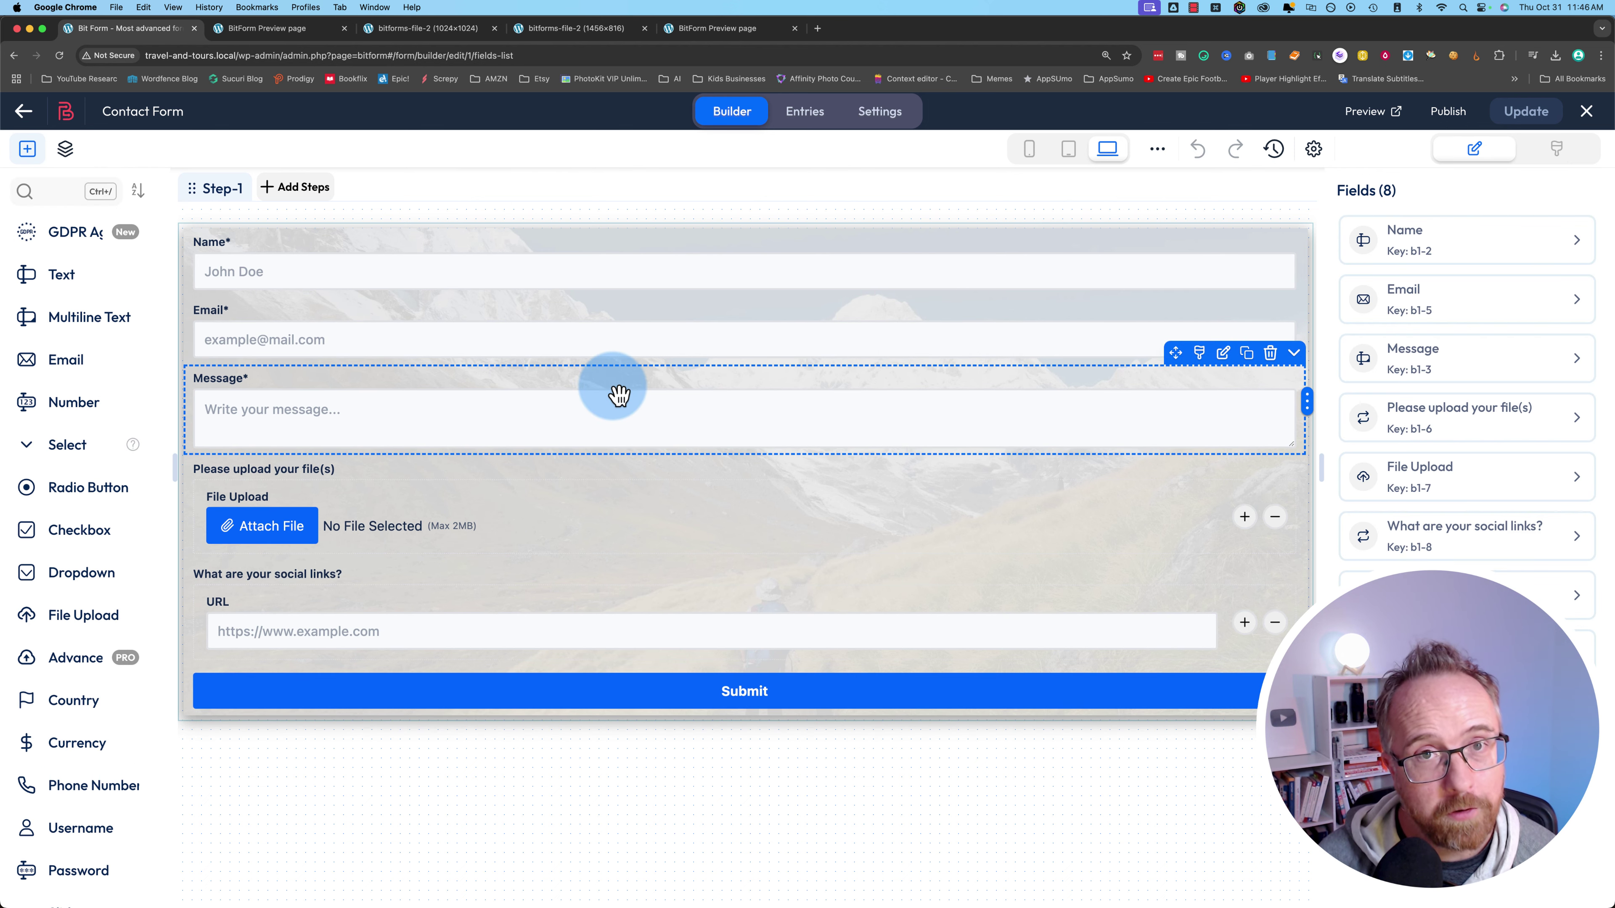
- Open the Contact Form's Settings tab and look through the Form Settings toggles
click(880, 127)
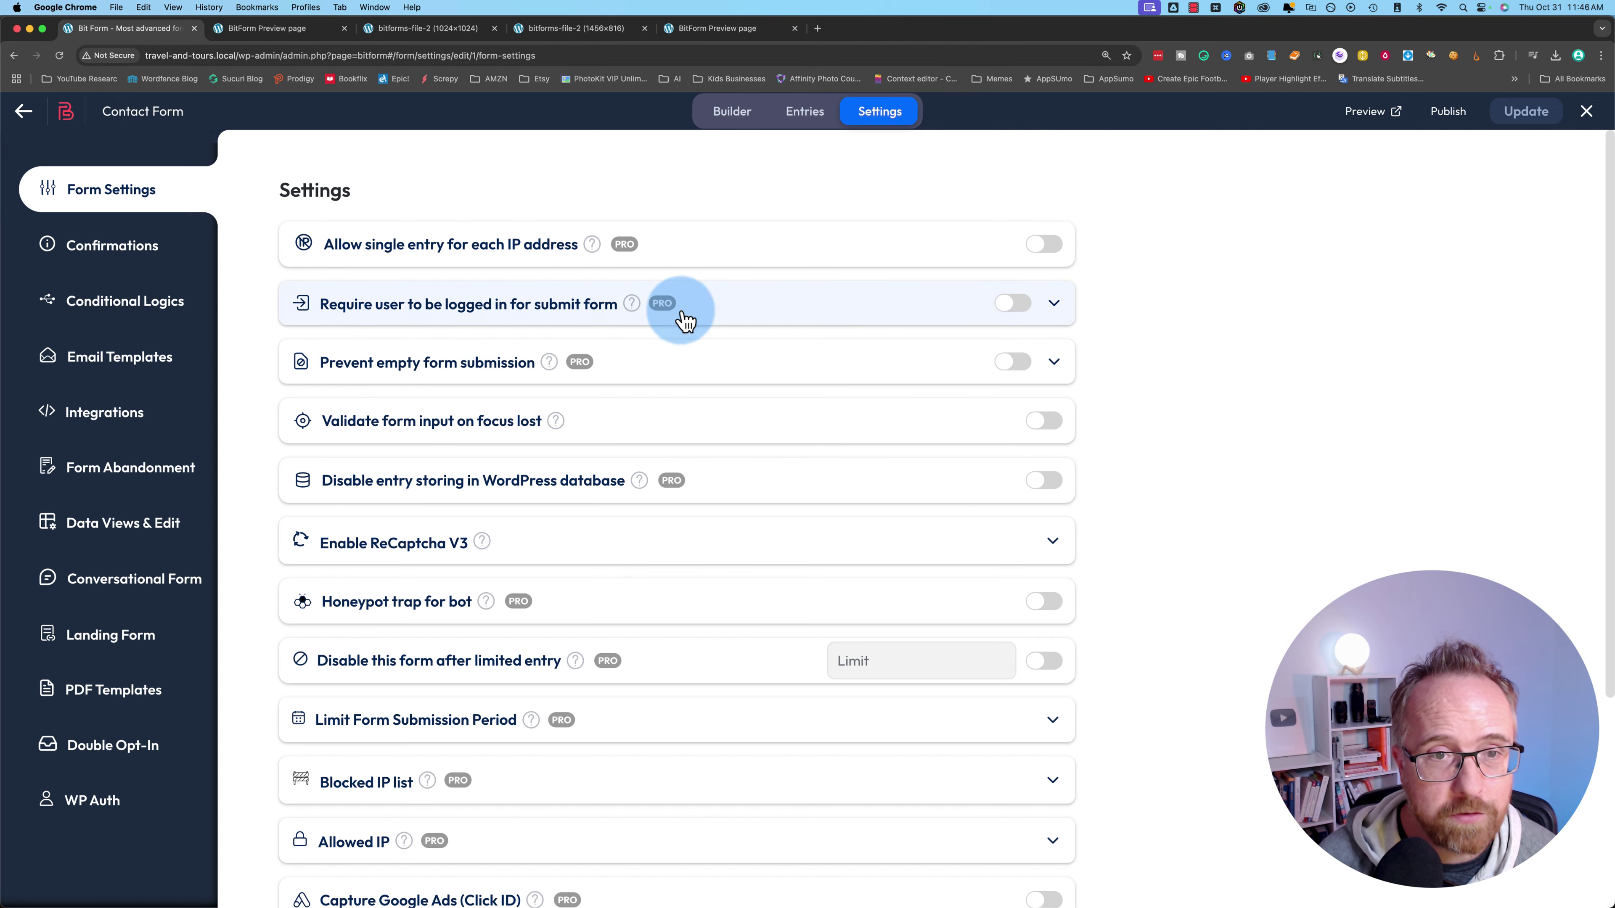
scroll(601, 375, down, 4)
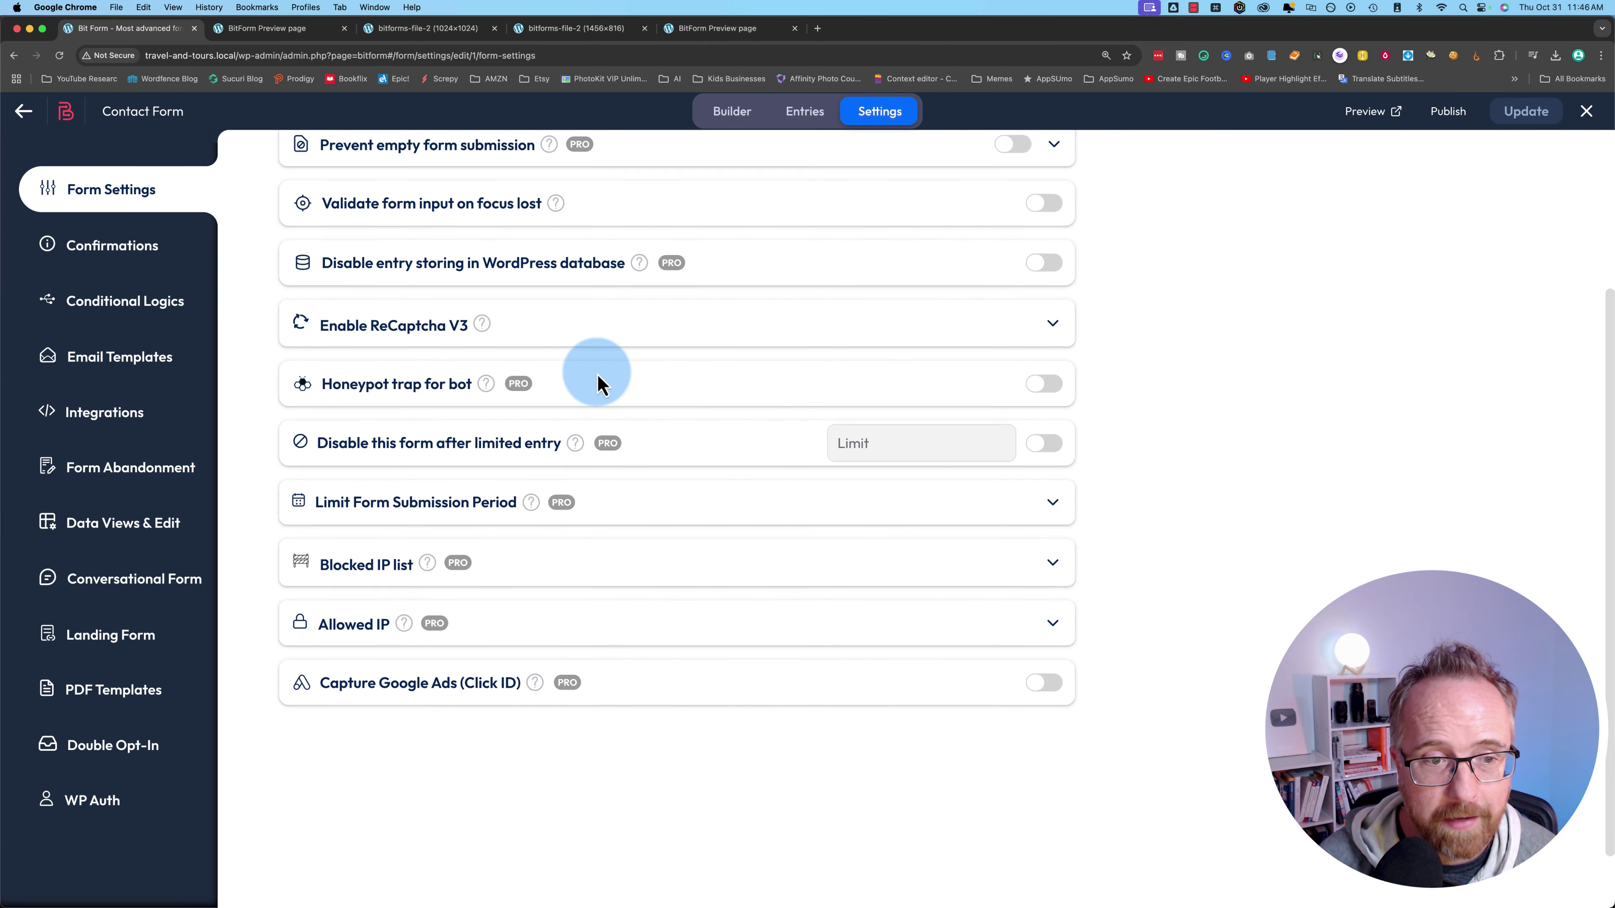
scroll(595, 375, up, 3)
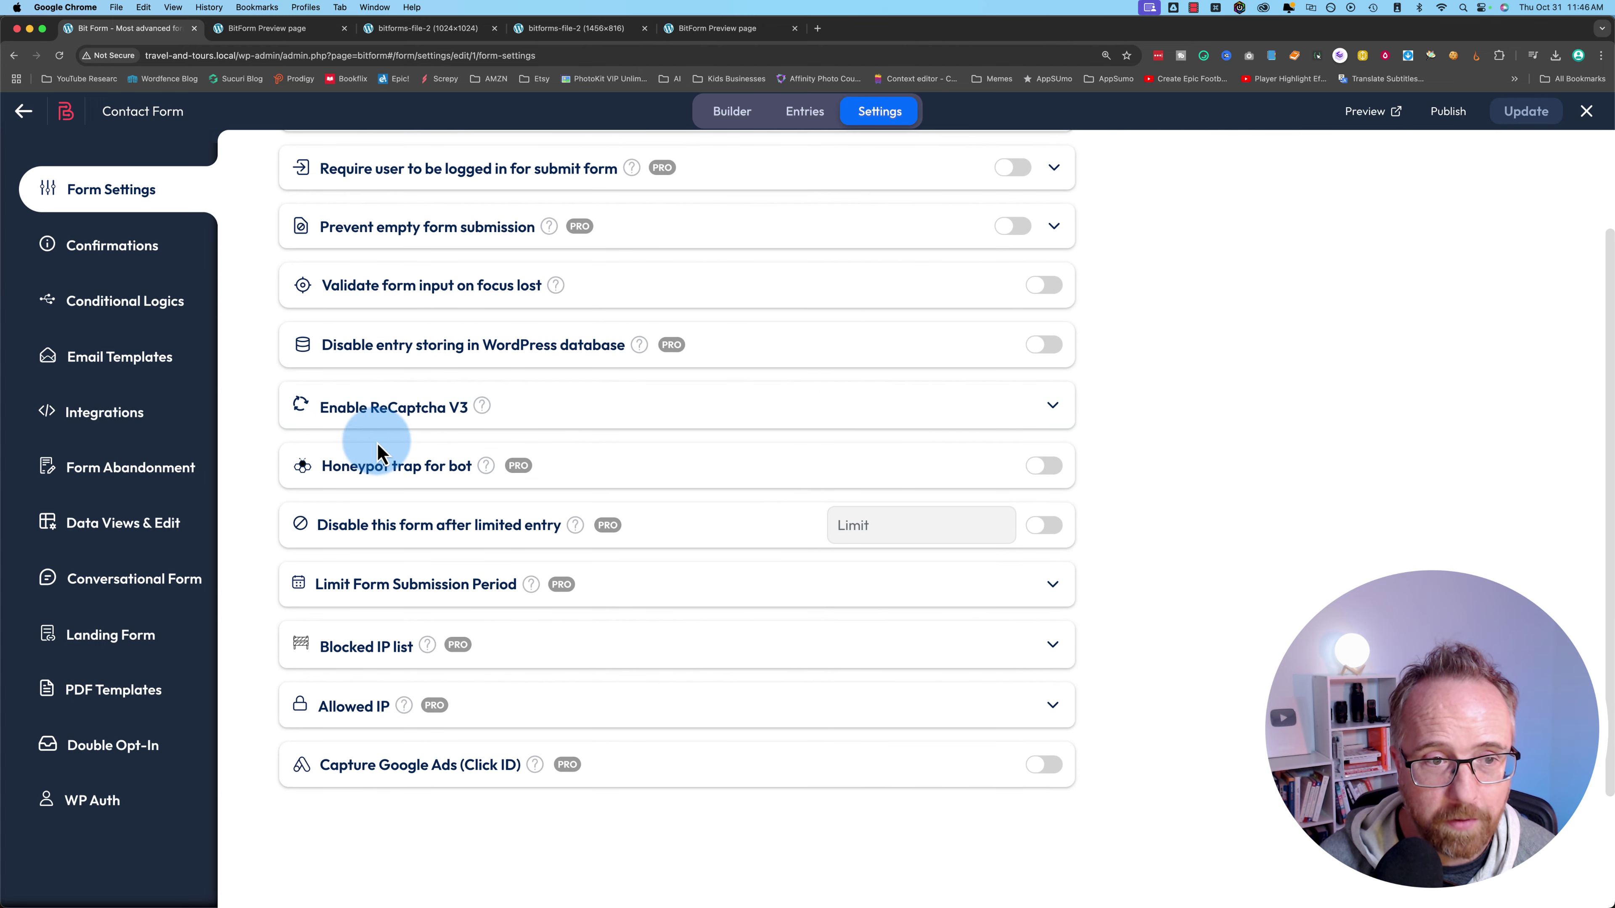
scroll(445, 439, up, 3)
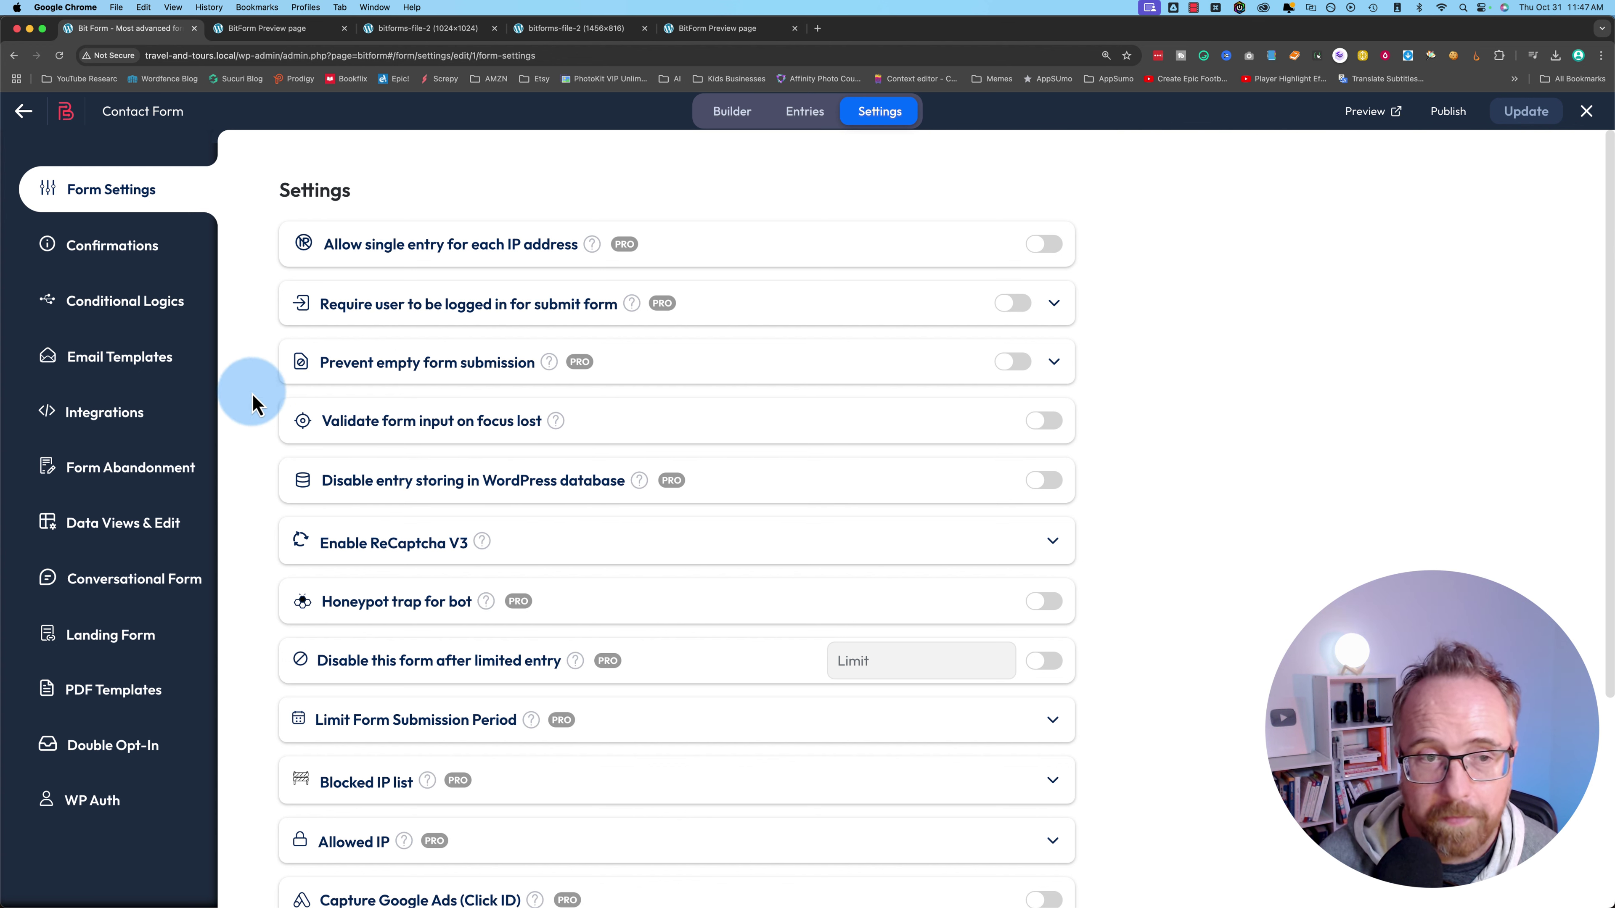
- Expand the Show Success Message conditional logic rule, then go to Email Templates
click(110, 309)
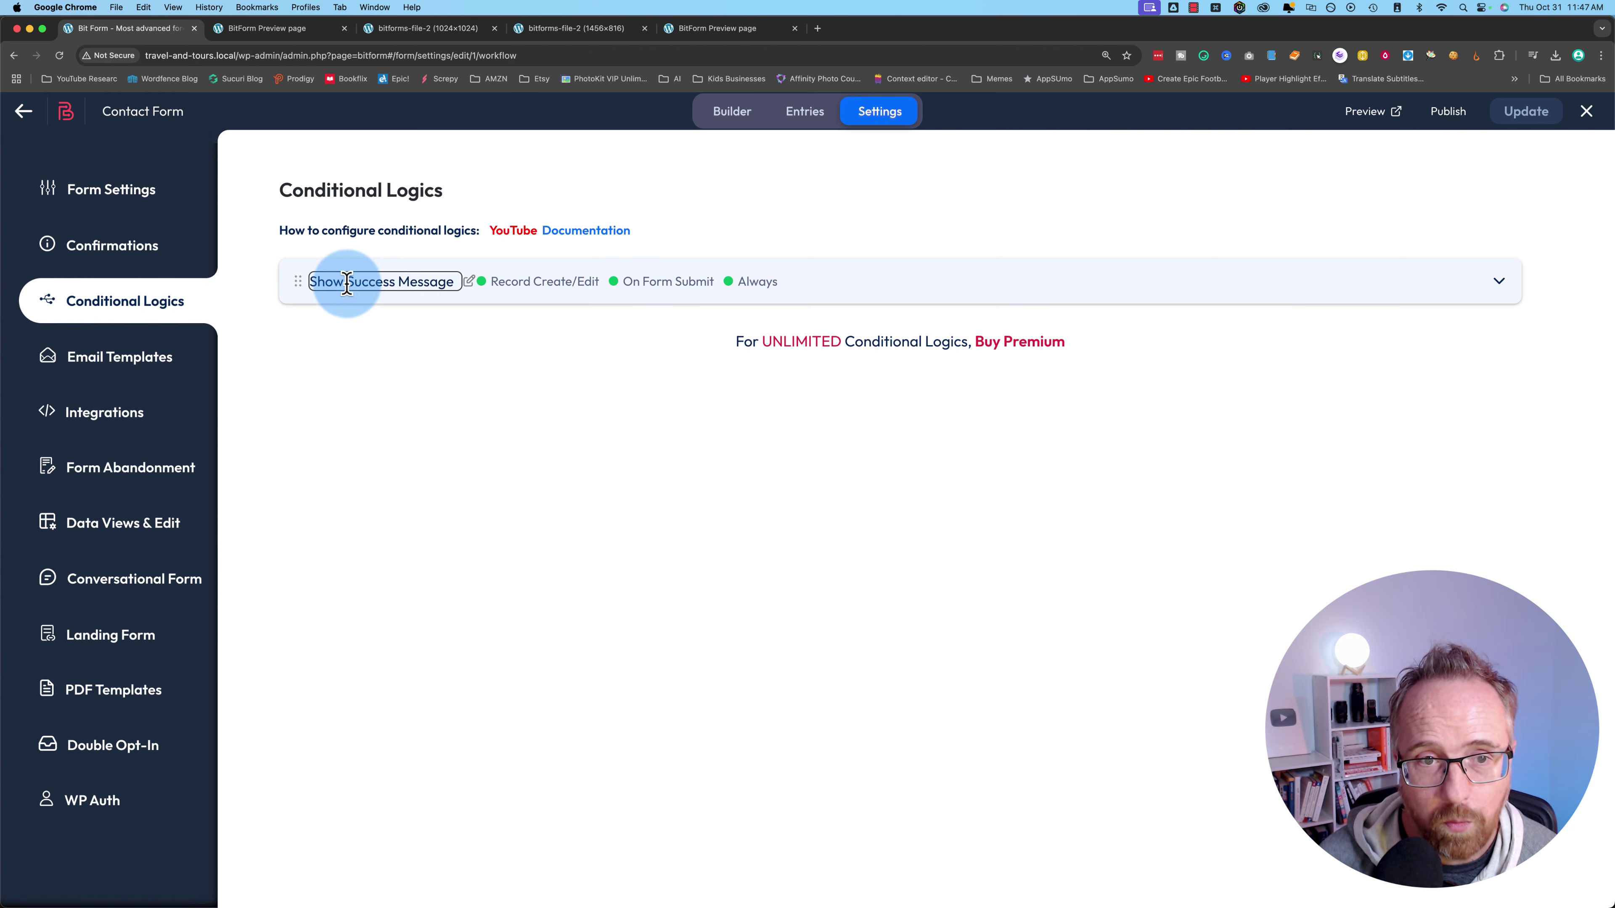
click(968, 292)
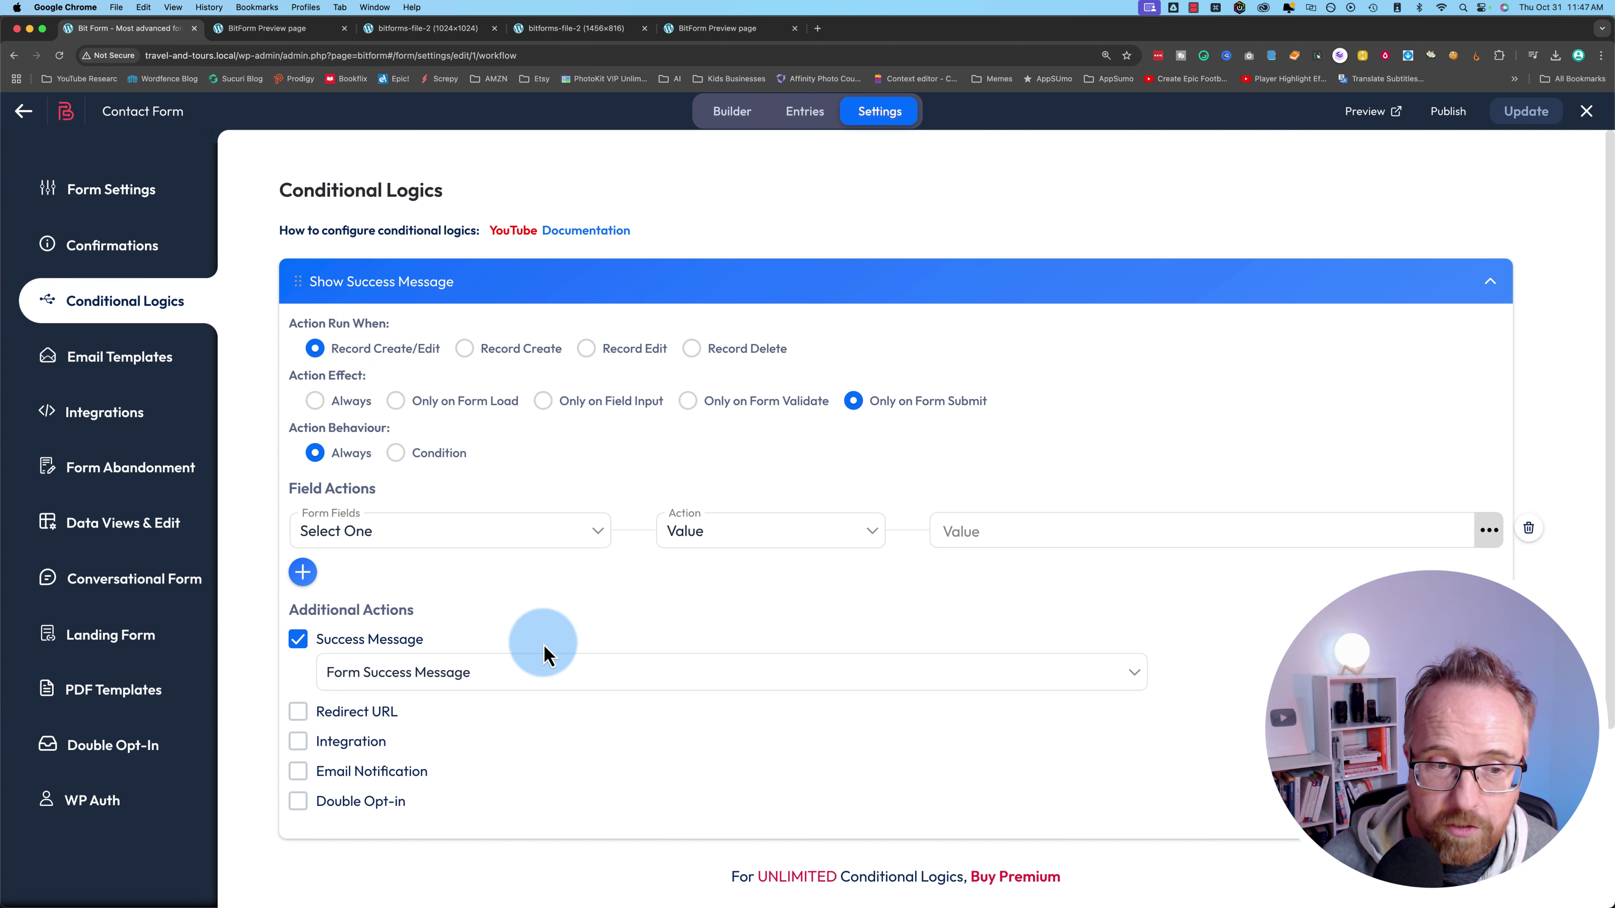
click(152, 360)
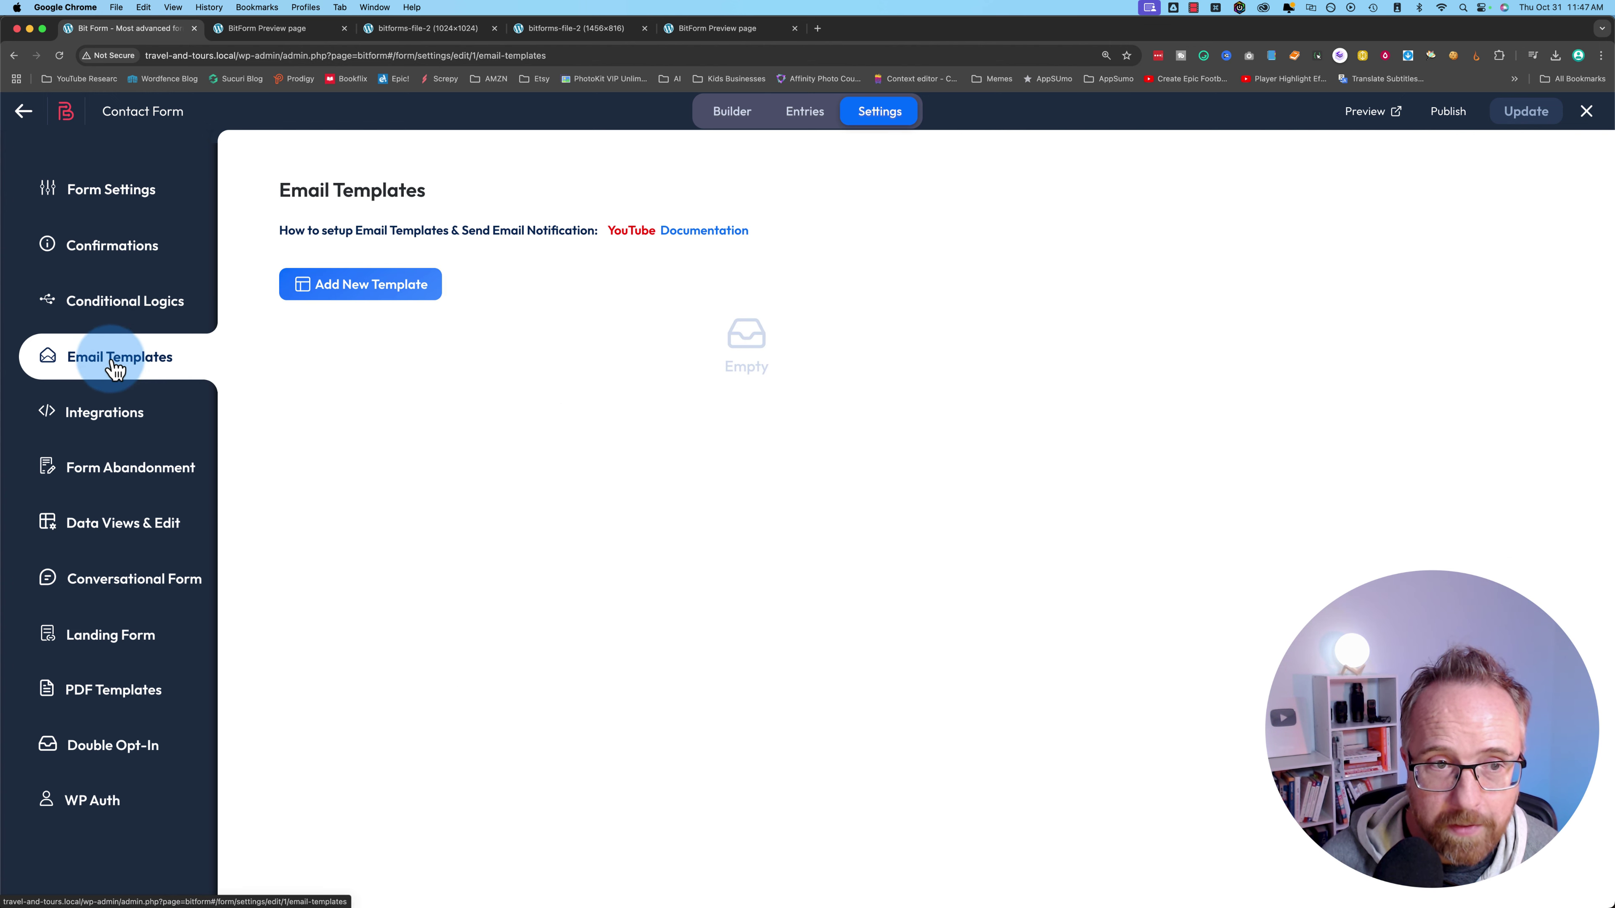
- Create a new email template with a pasted thank-you subject and opening body sentence
click(415, 310)
click(410, 297)
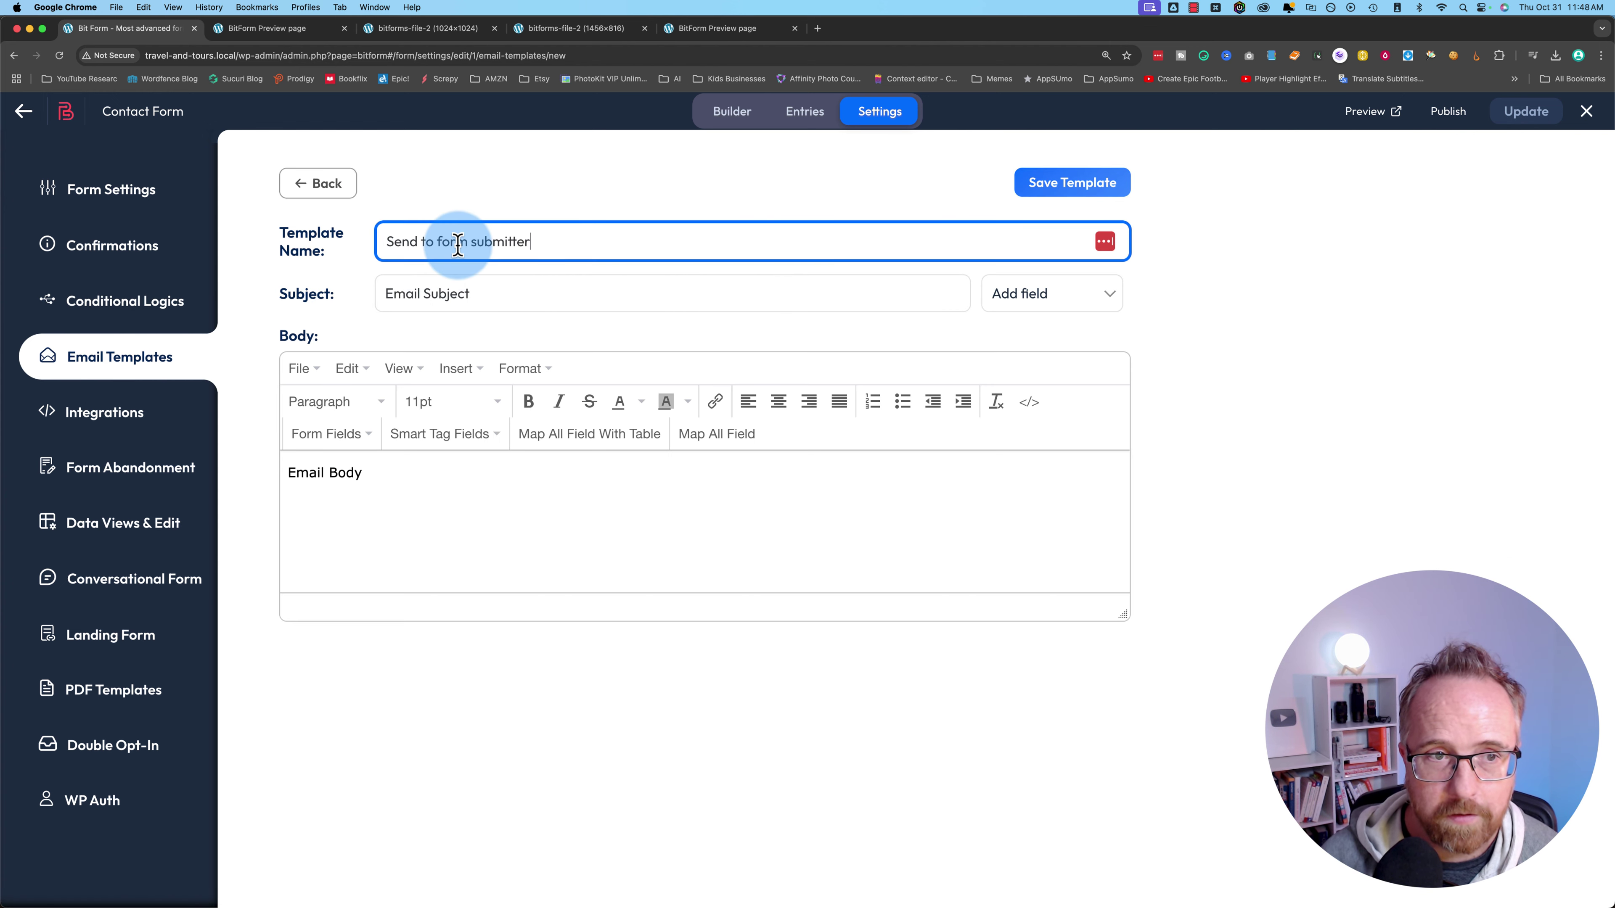
drag(396, 242, 567, 244)
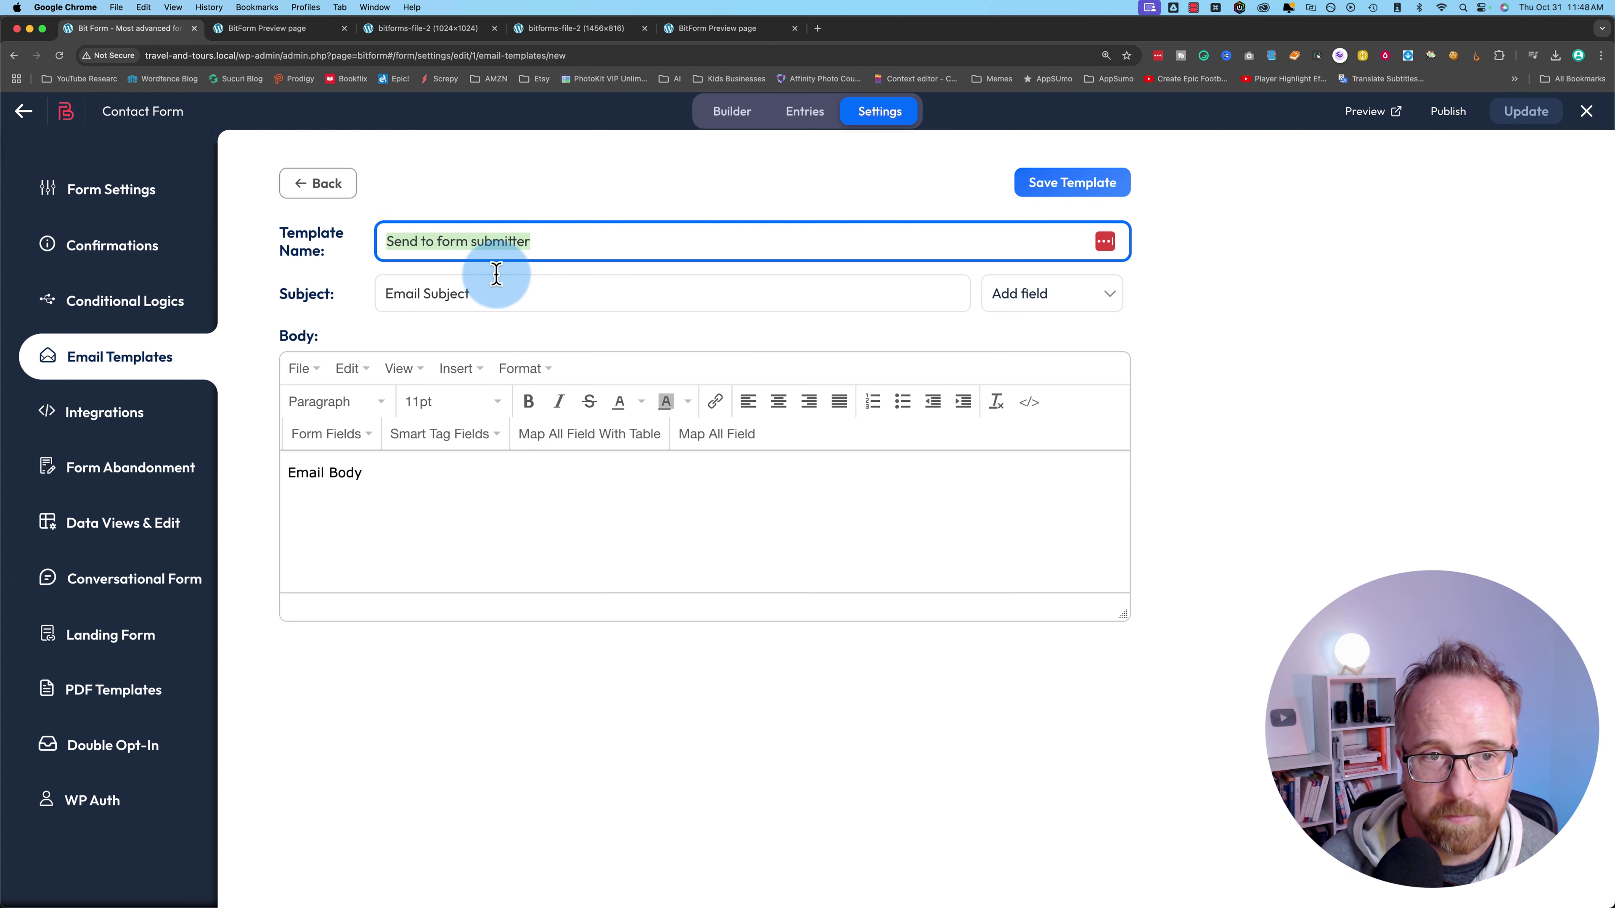
click(306, 289)
text(Thanks for submitting the form!)
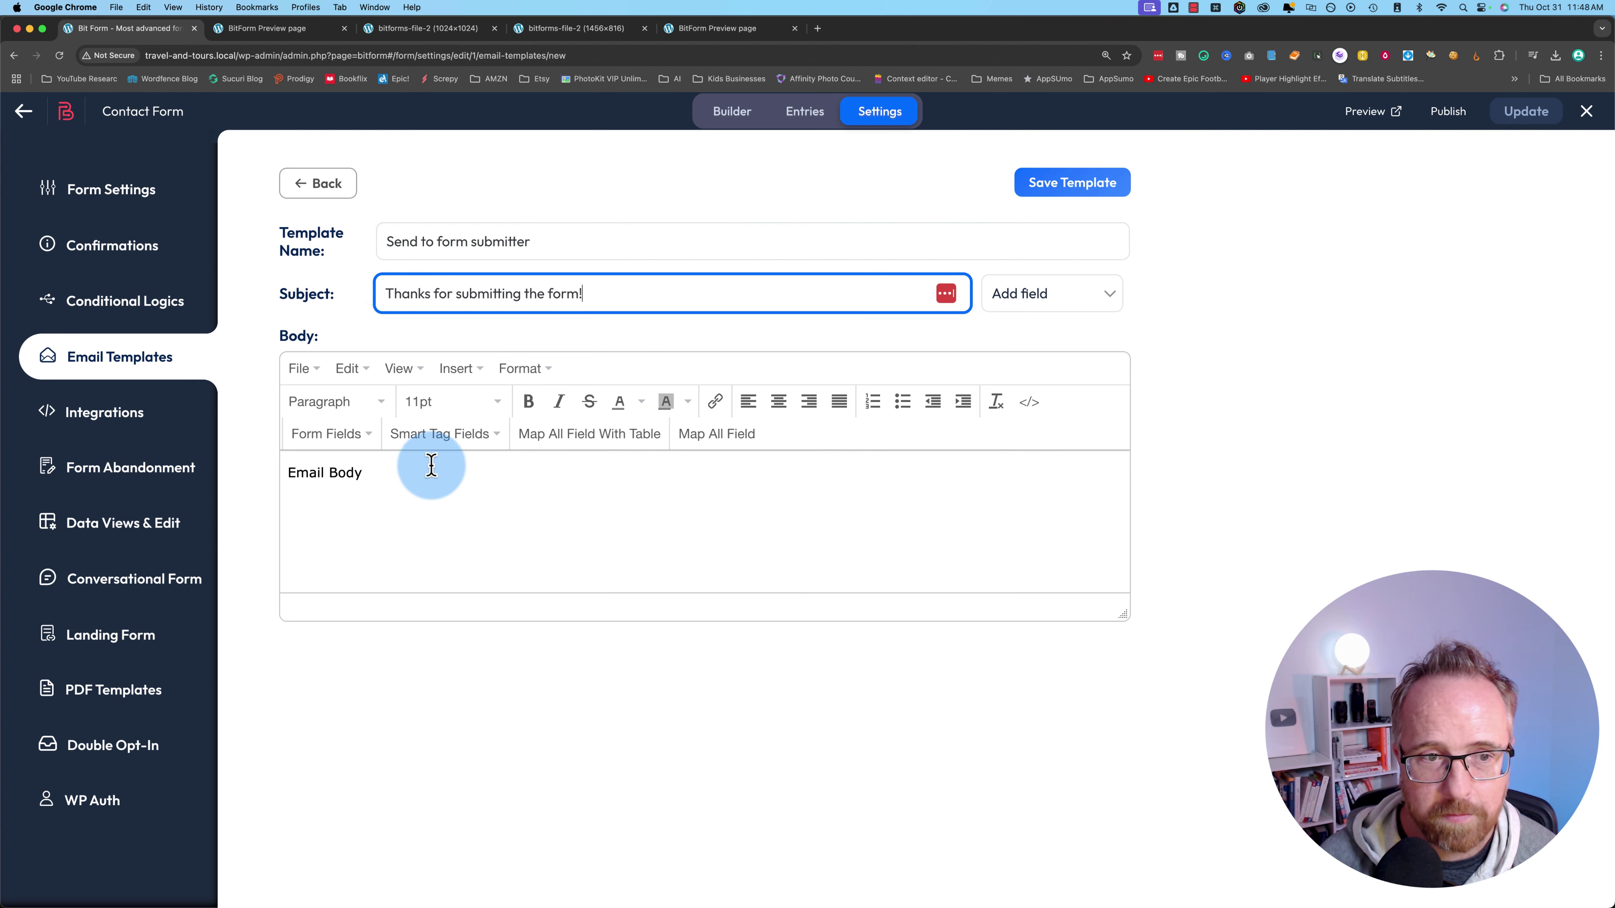
click(407, 472)
key(super+a)
text(What a great way to fill out a form!)
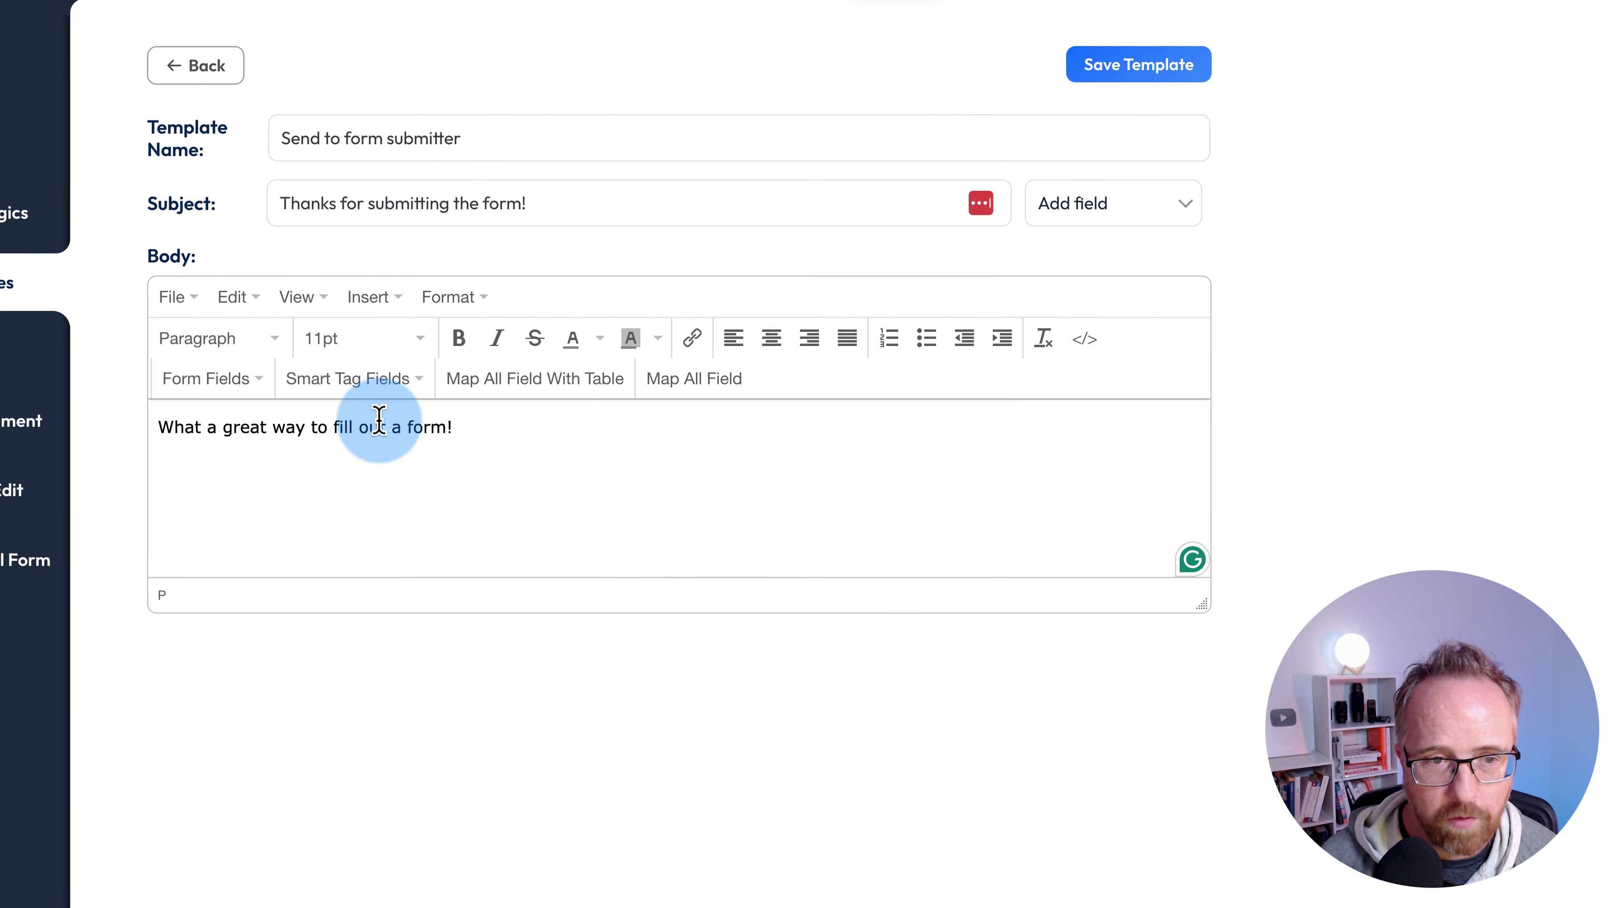
- Insert the Message field tag into the body and browse the available smart tags
click(257, 380)
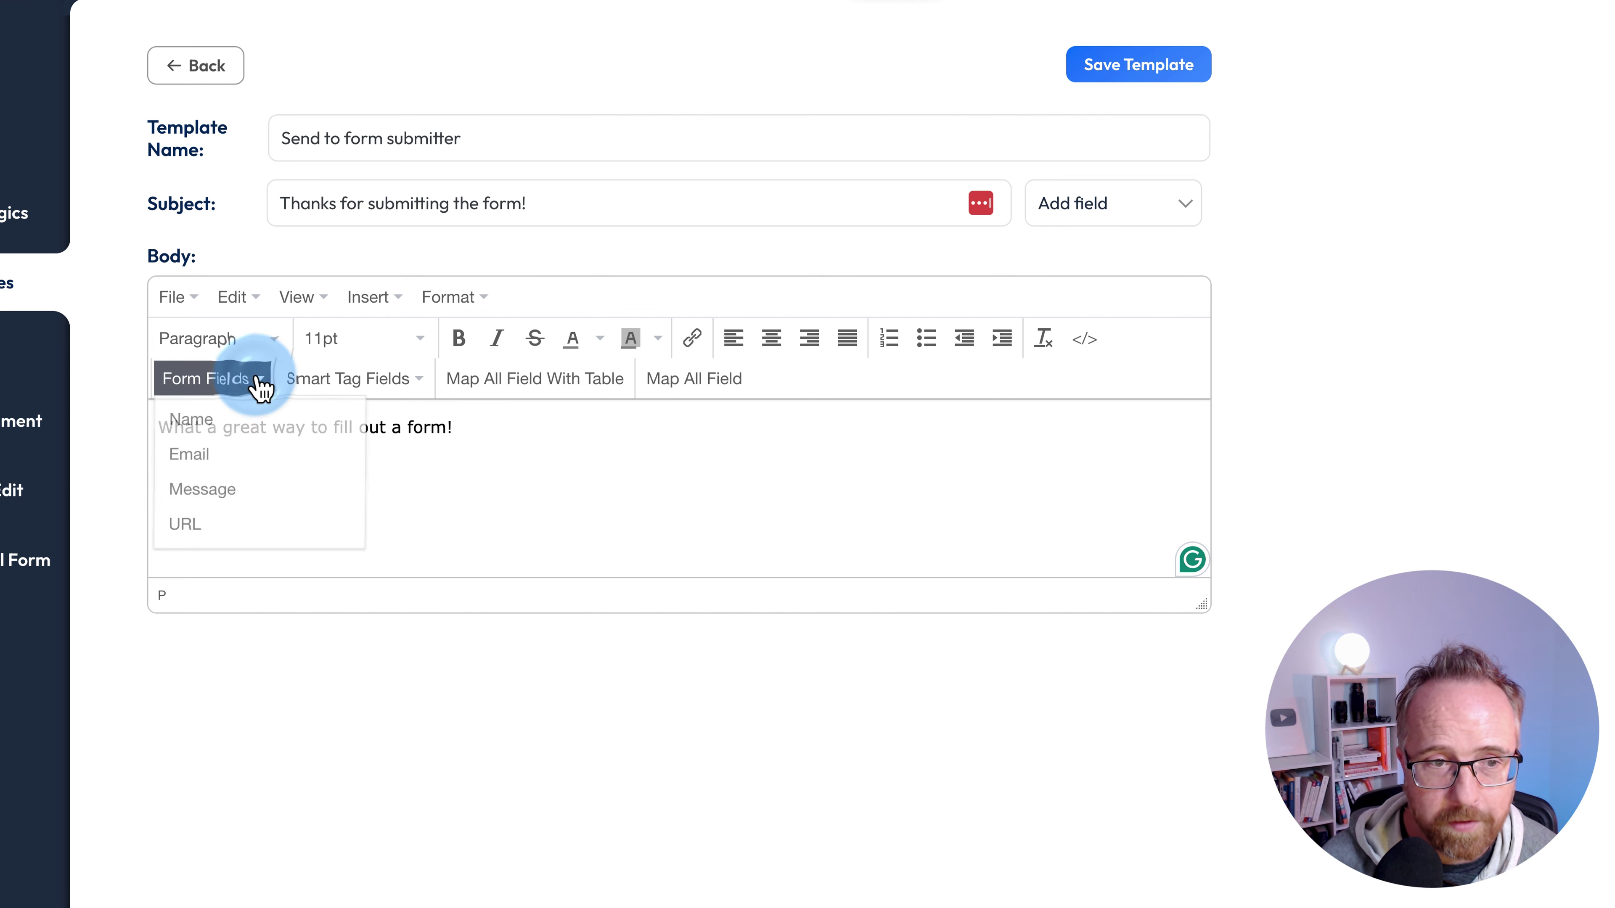
click(234, 491)
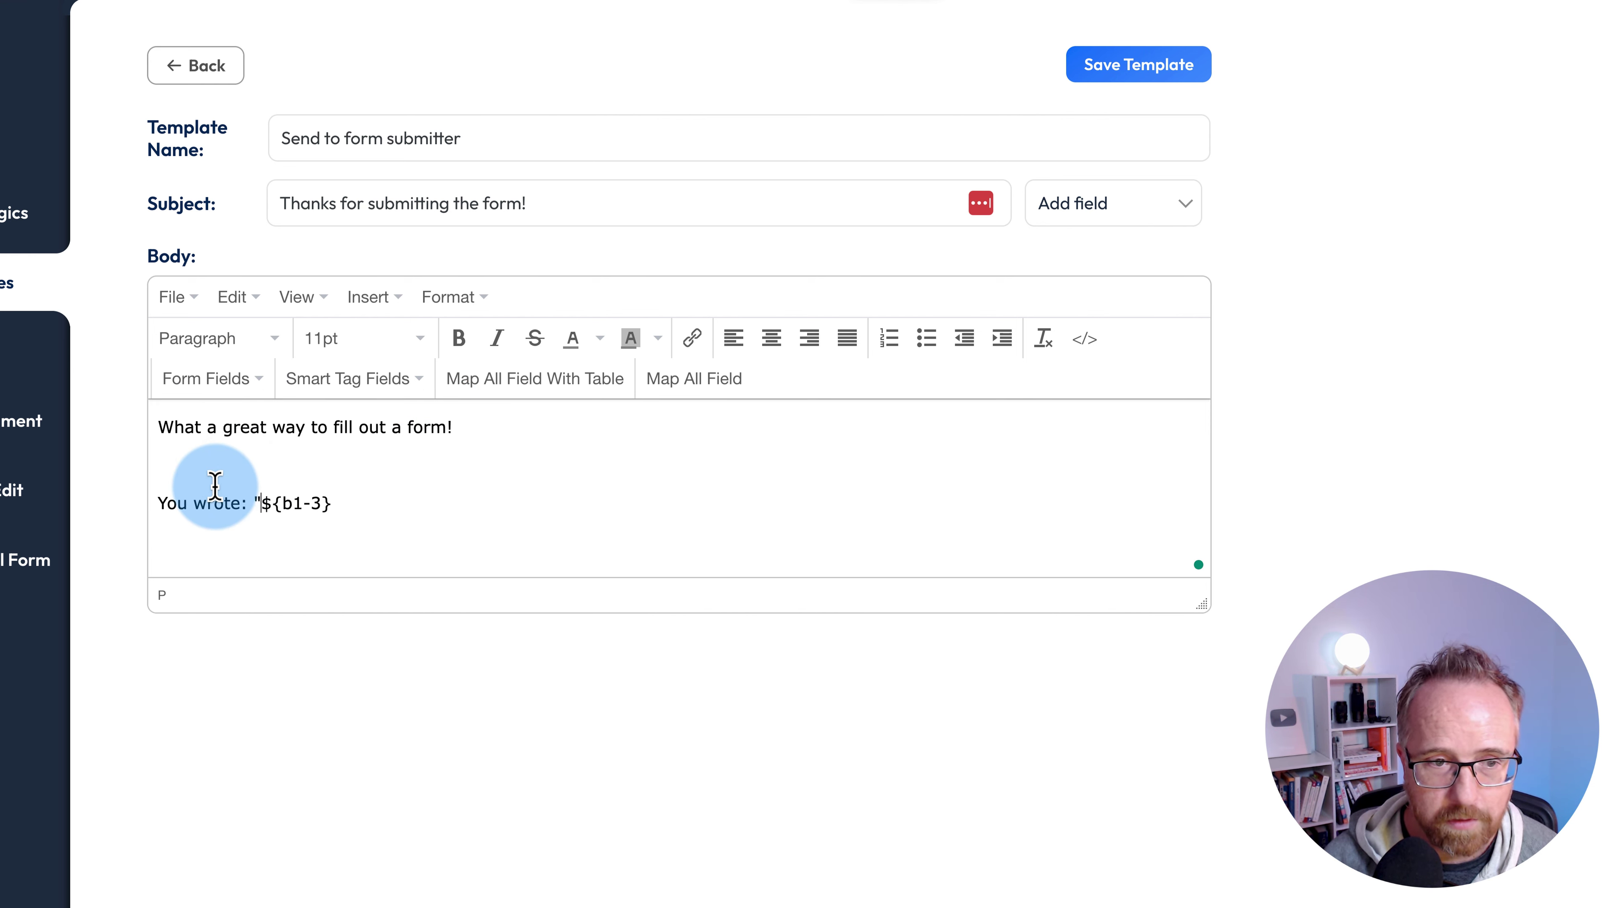
drag(274, 502, 316, 493)
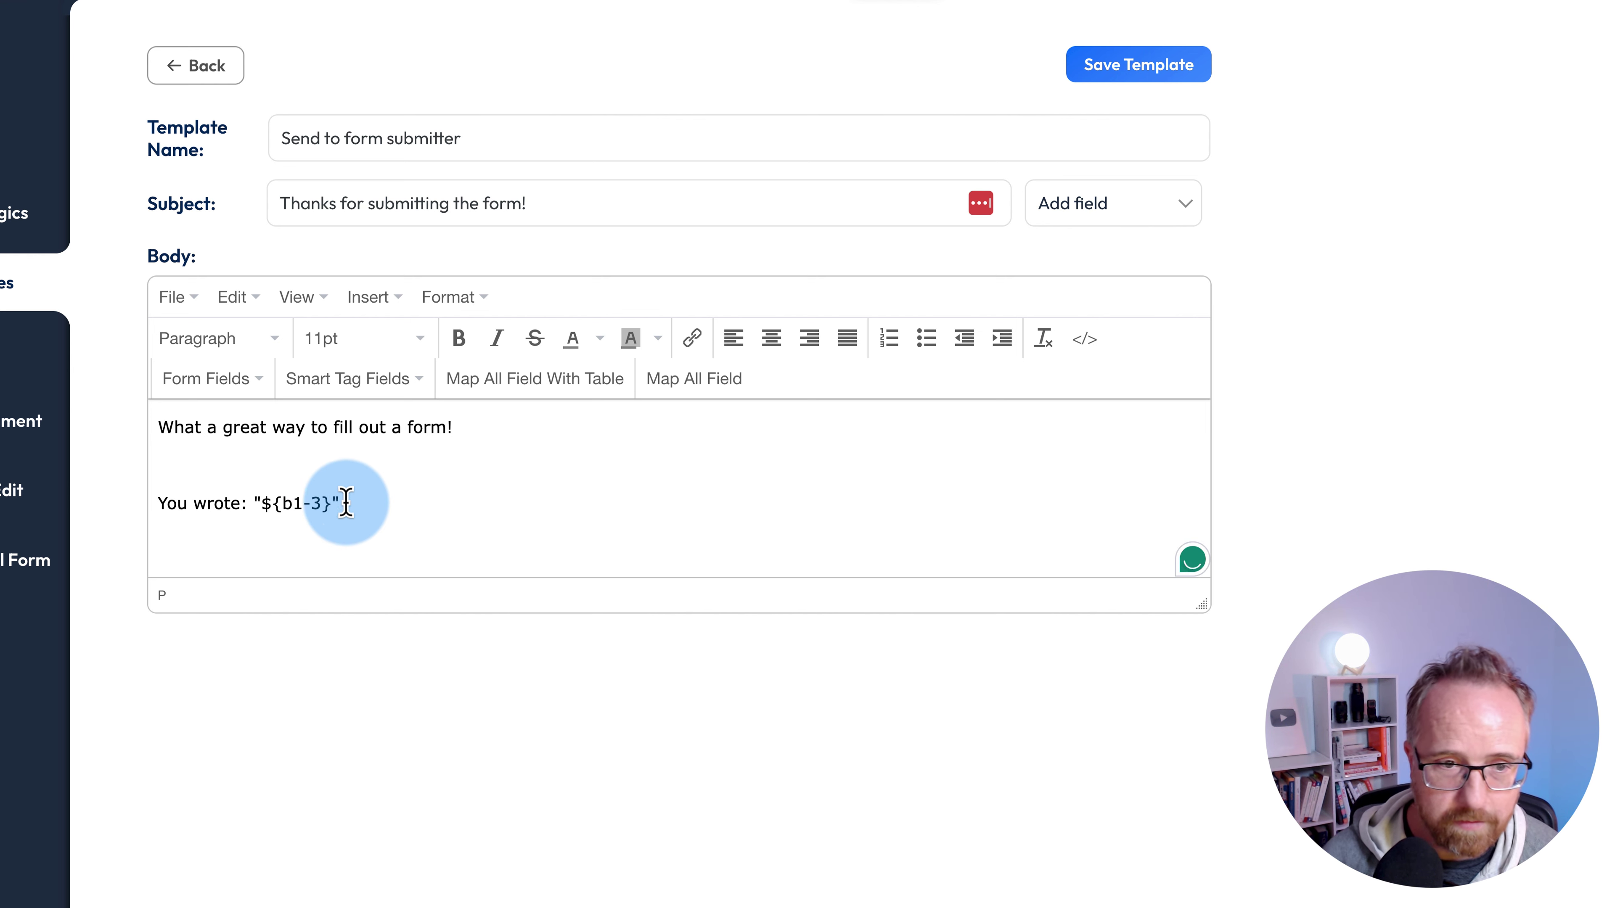
key(Return)
key(Return)
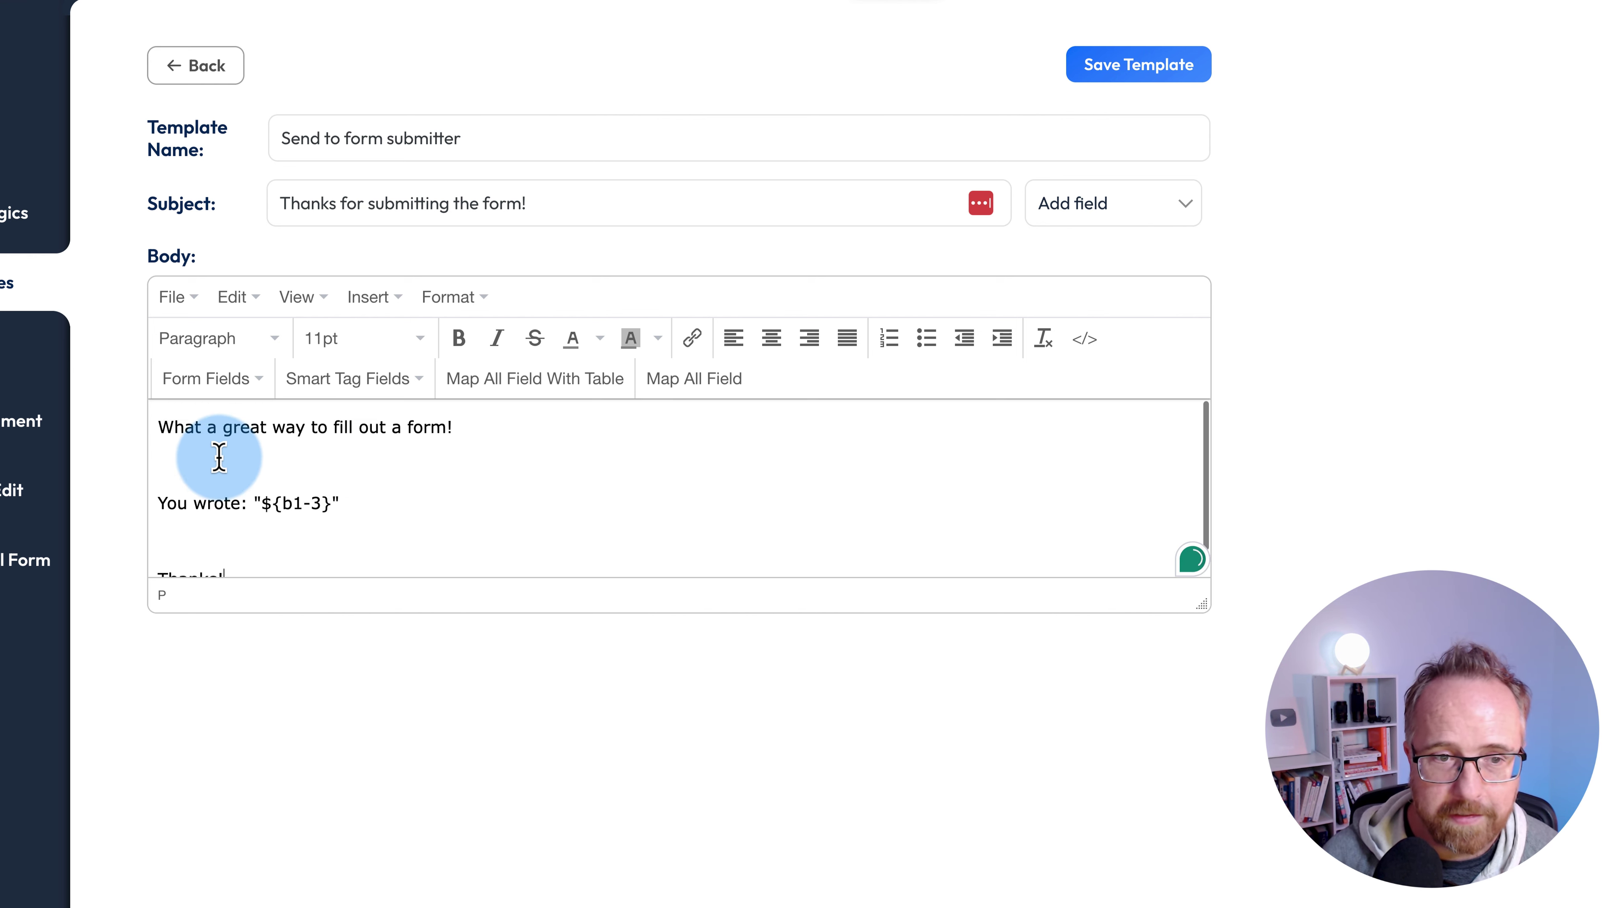
click(281, 491)
click(219, 382)
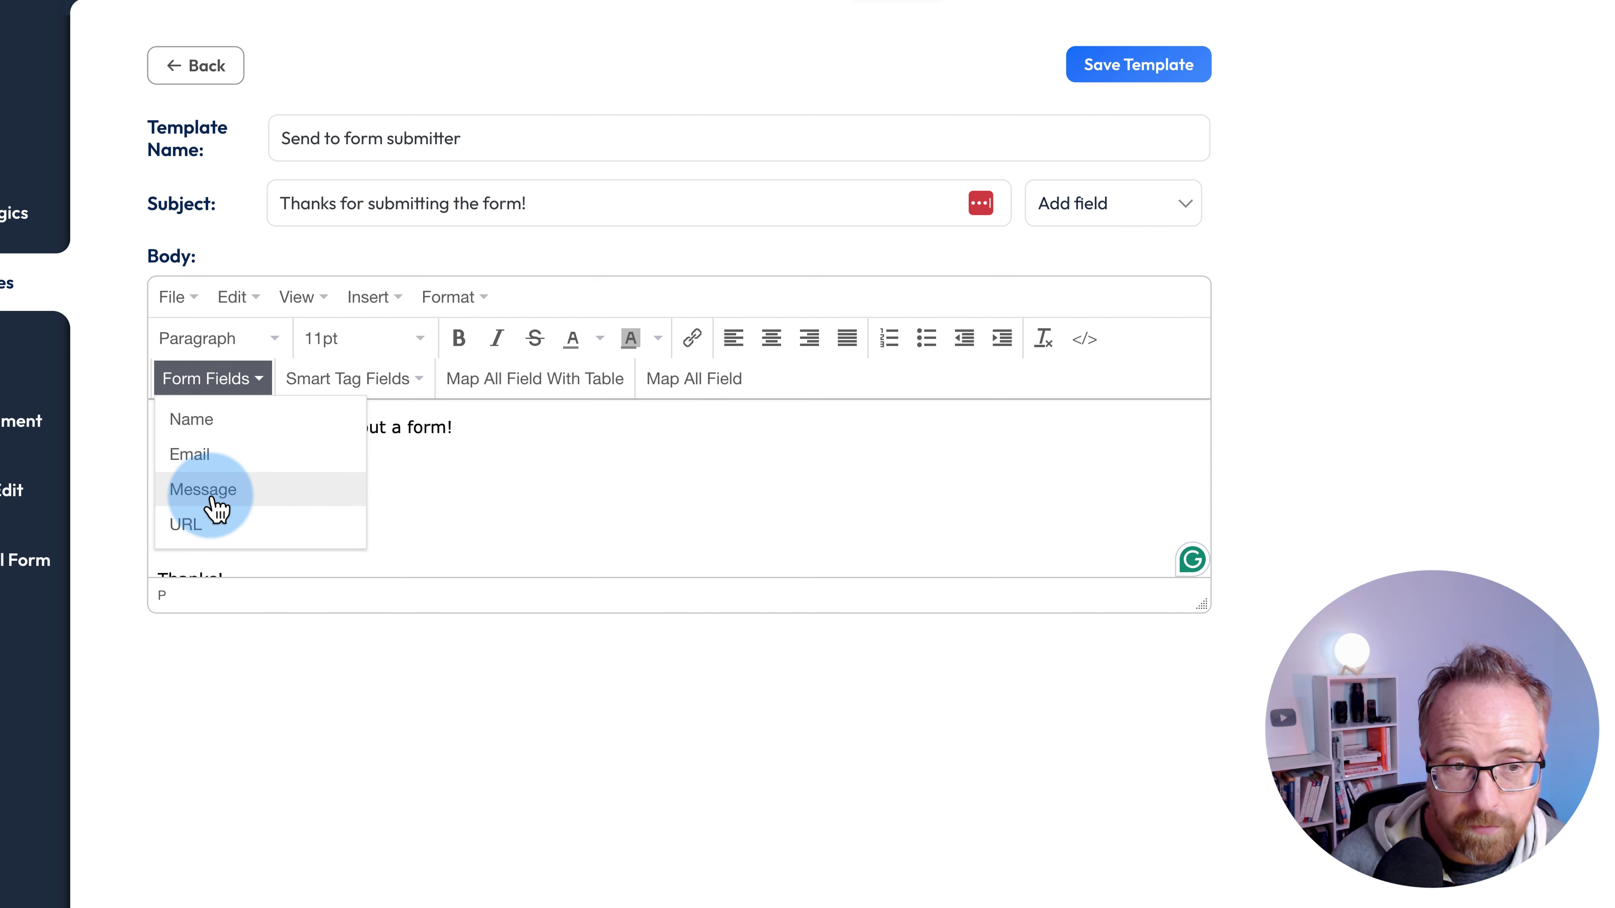
key(Escape)
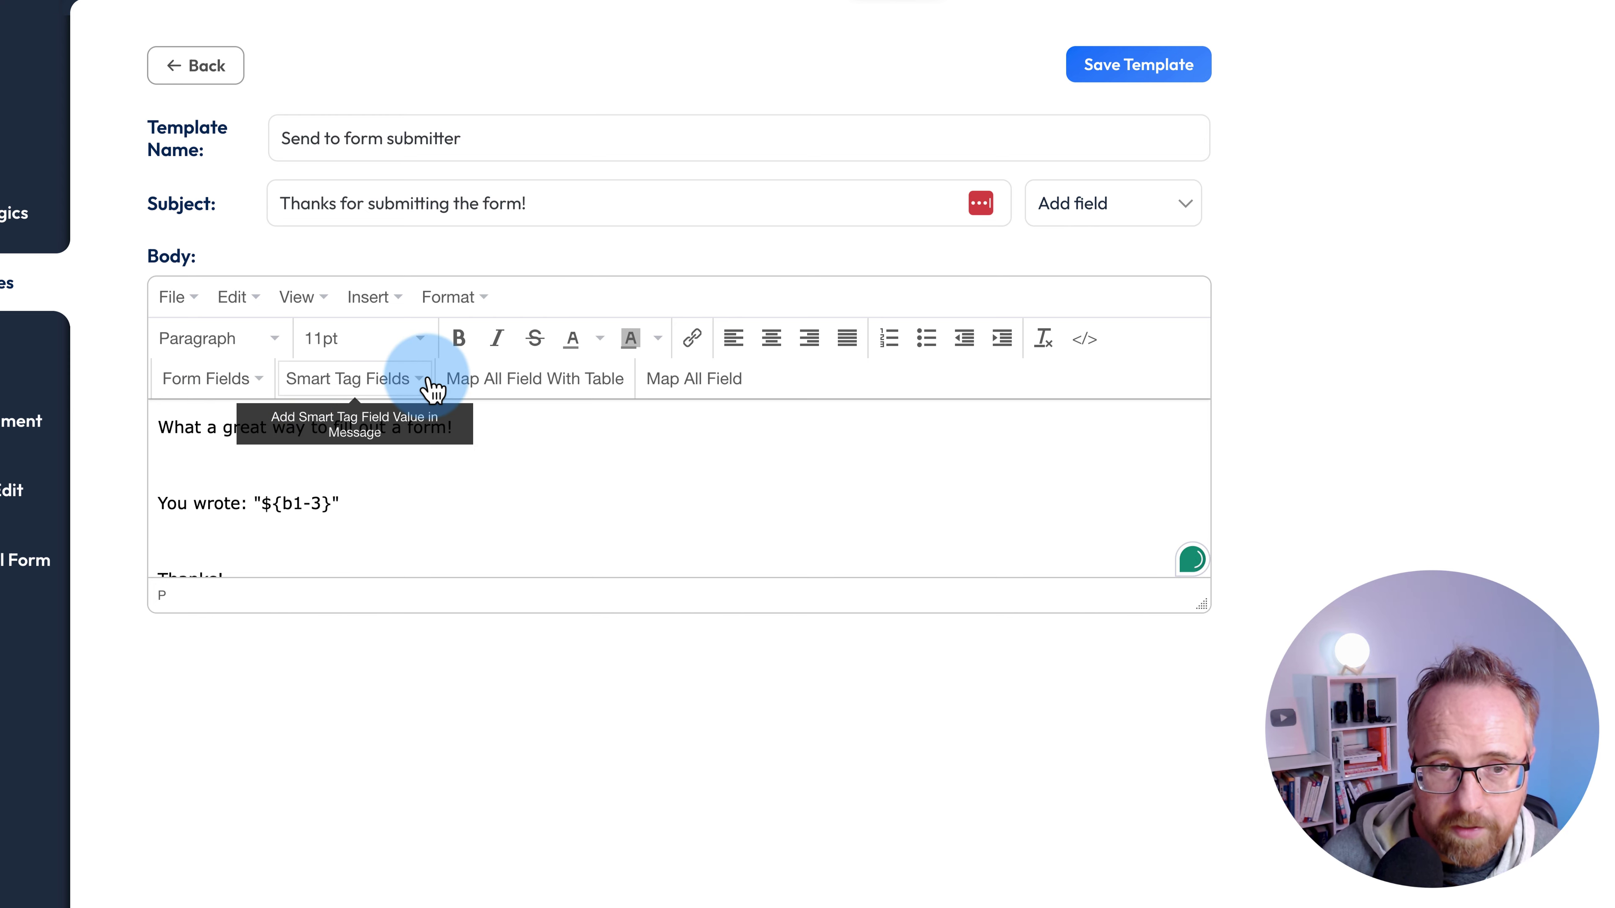
click(410, 453)
click(386, 384)
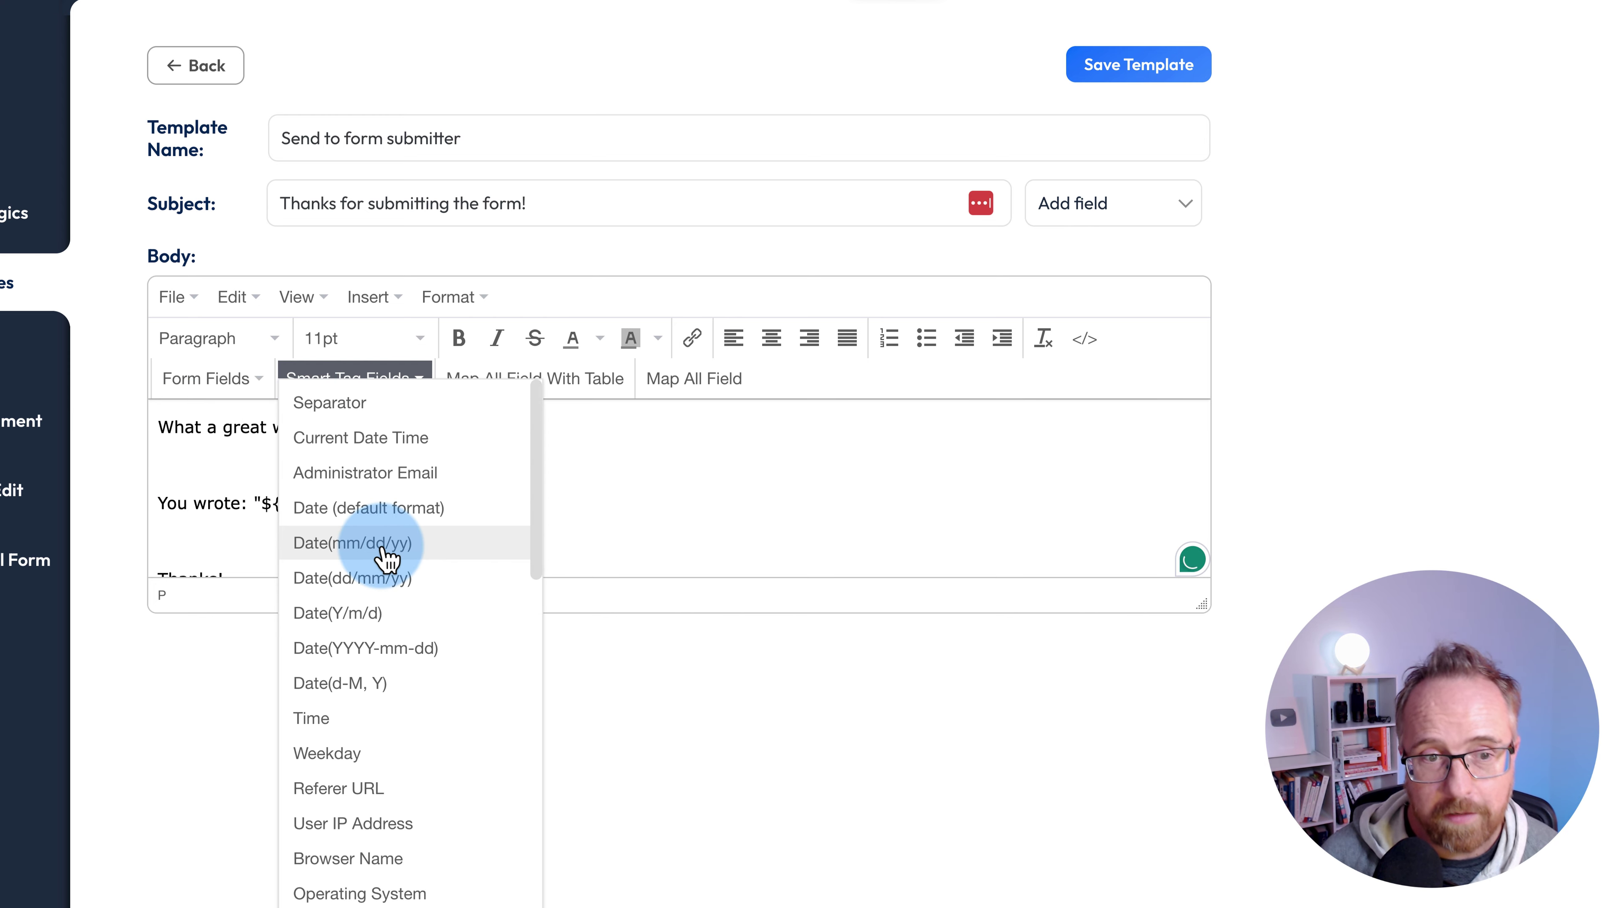
scroll(386, 547, down, 5)
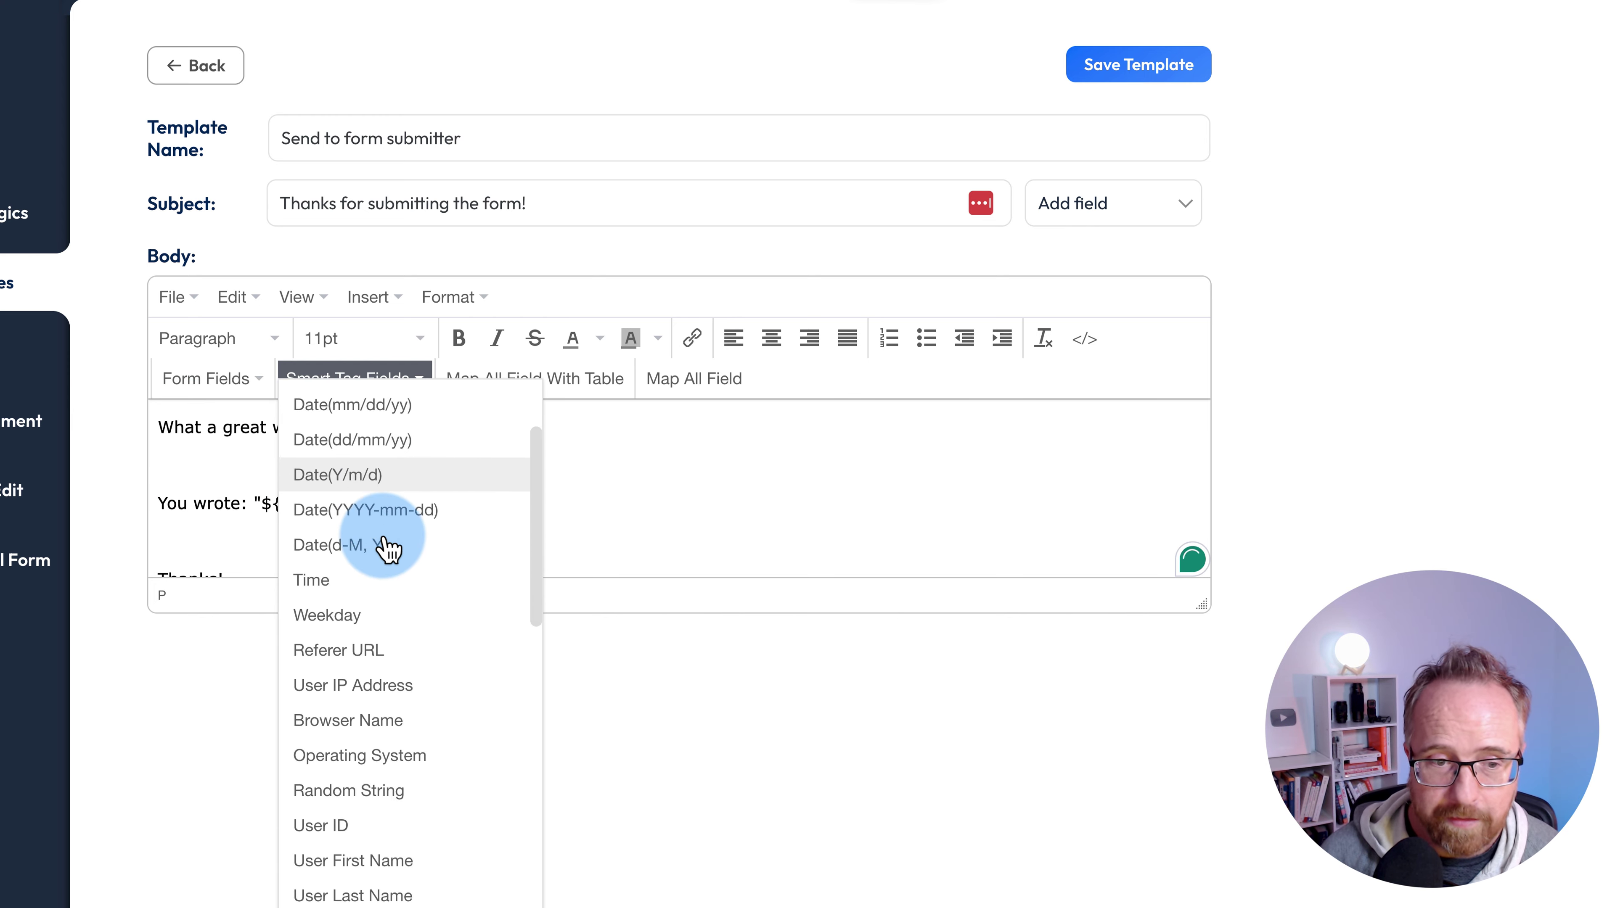
scroll(386, 547, down, 7)
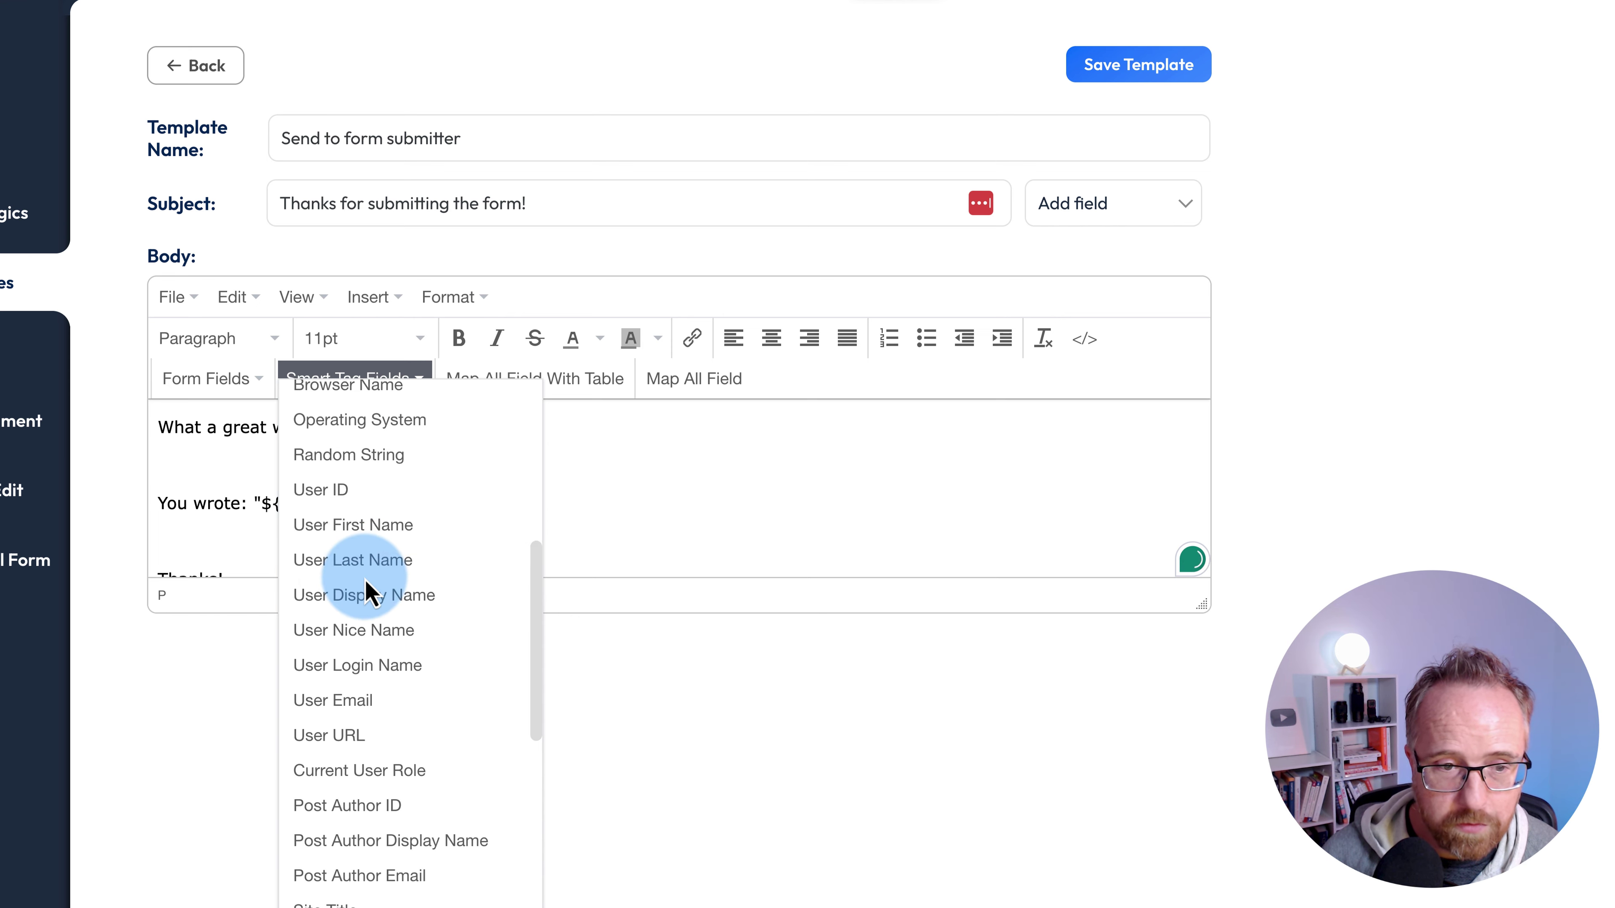
scroll(357, 569, down, 8)
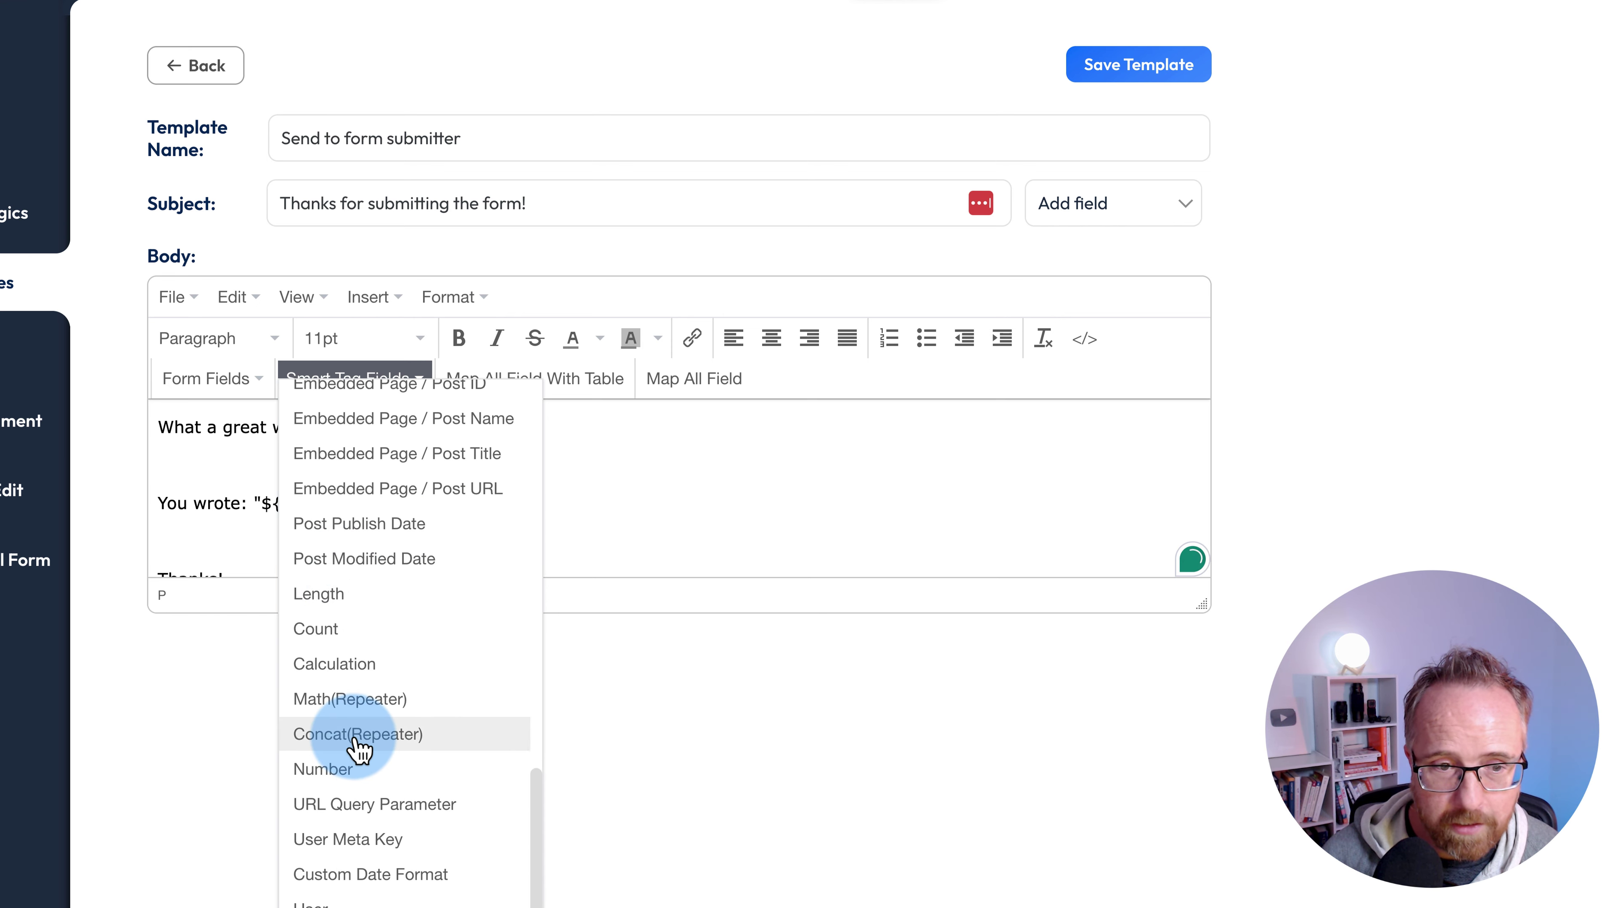
scroll(346, 677, up, 4)
scroll(419, 700, down, 2)
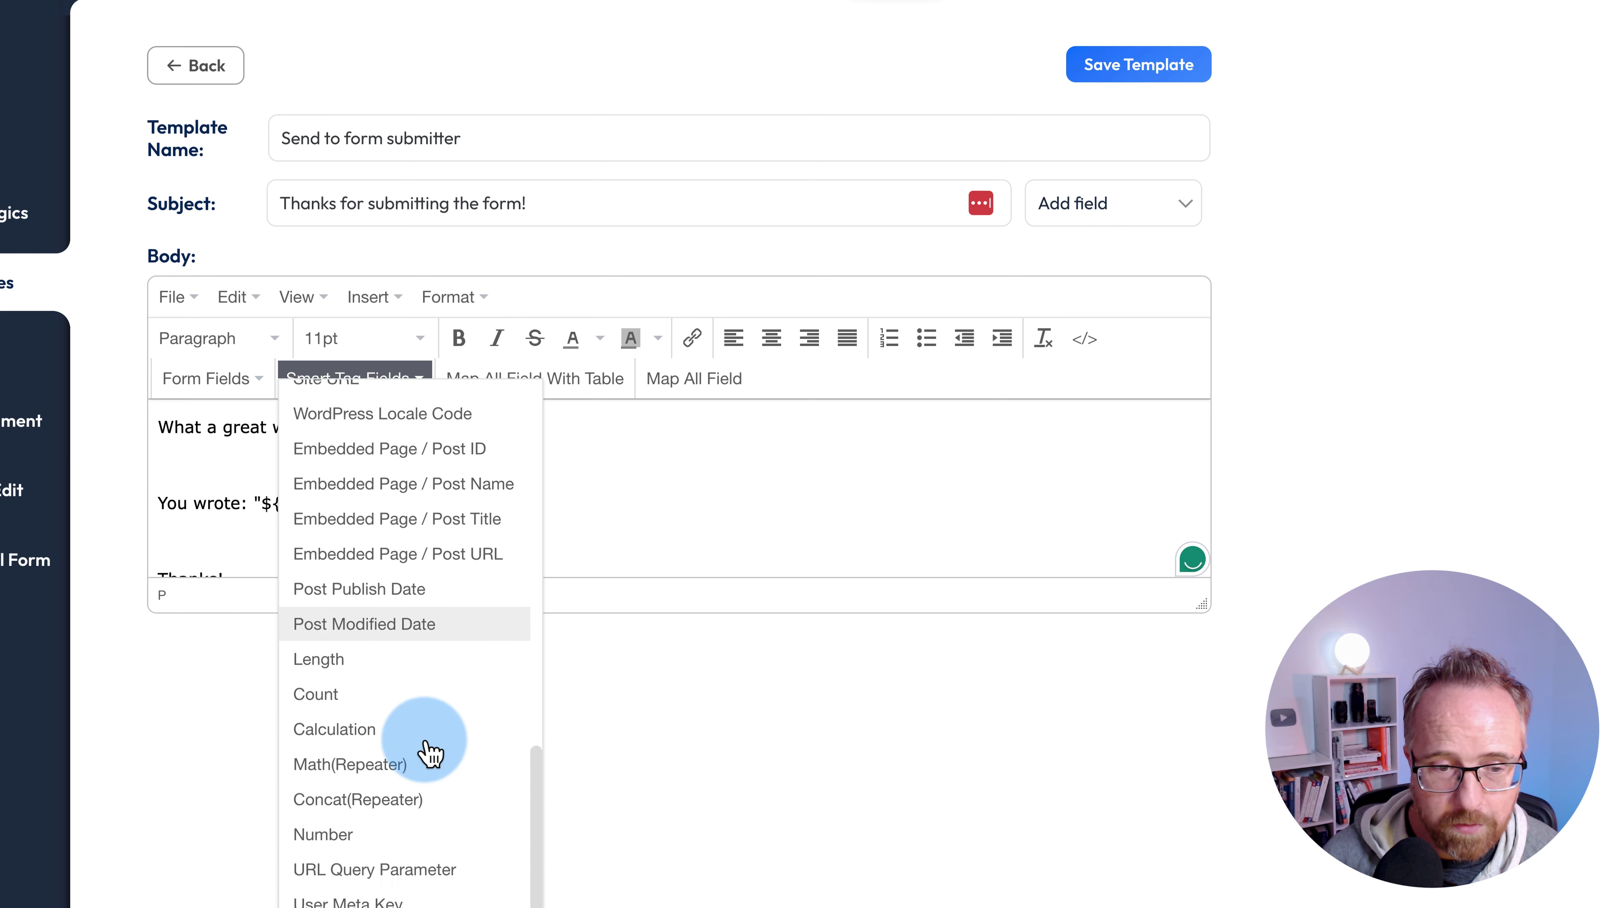
scroll(407, 738, down, 1)
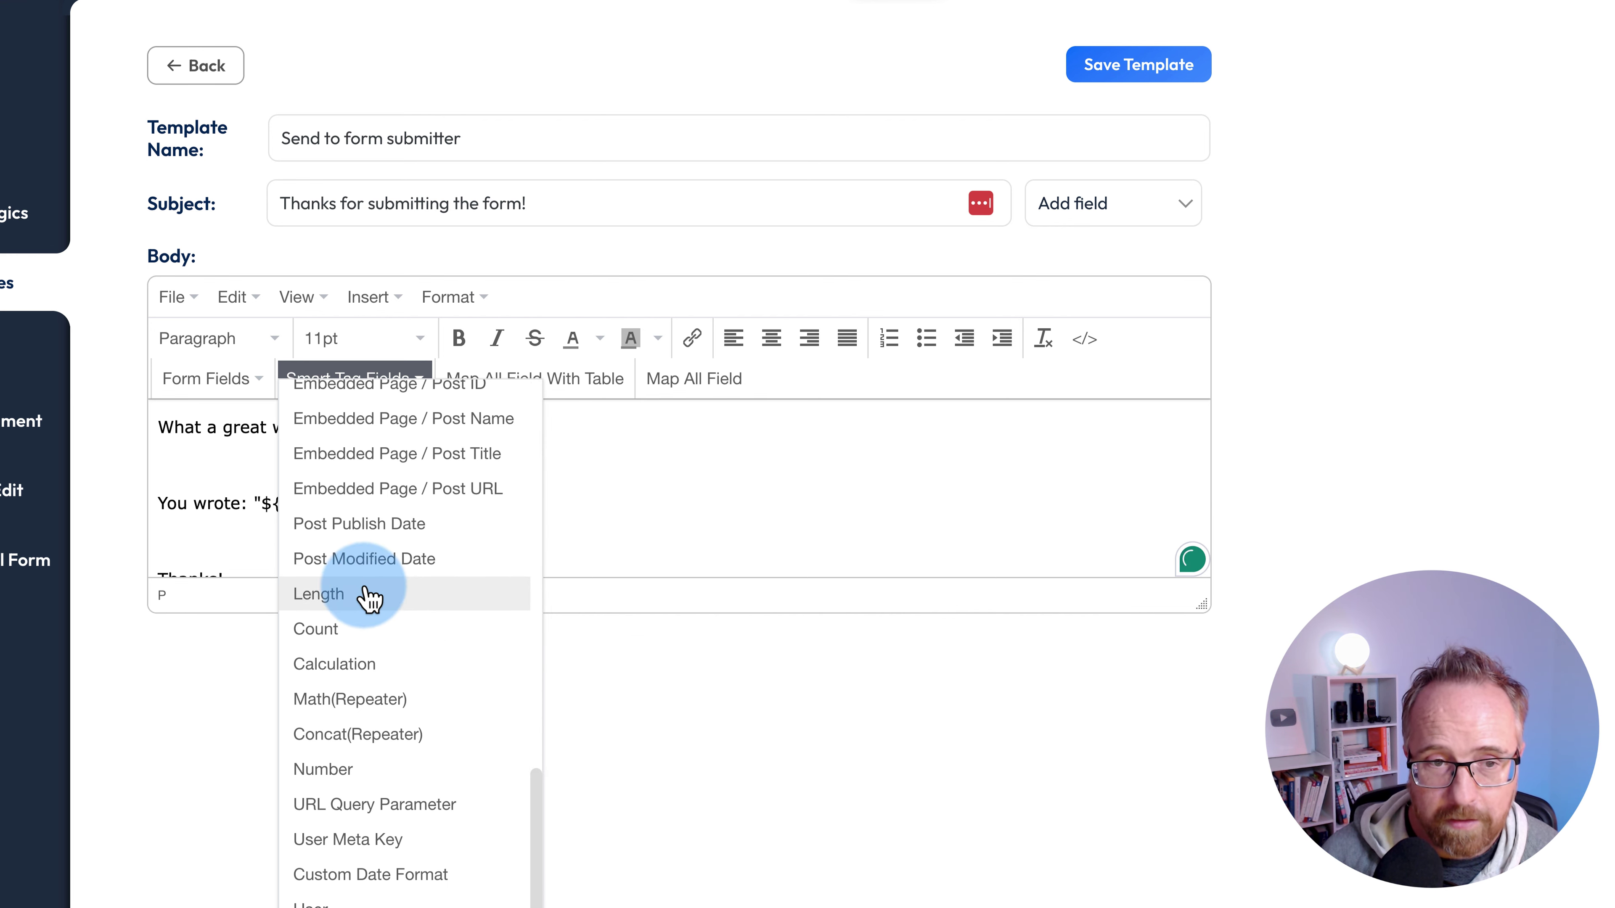
scroll(389, 804, up, 1)
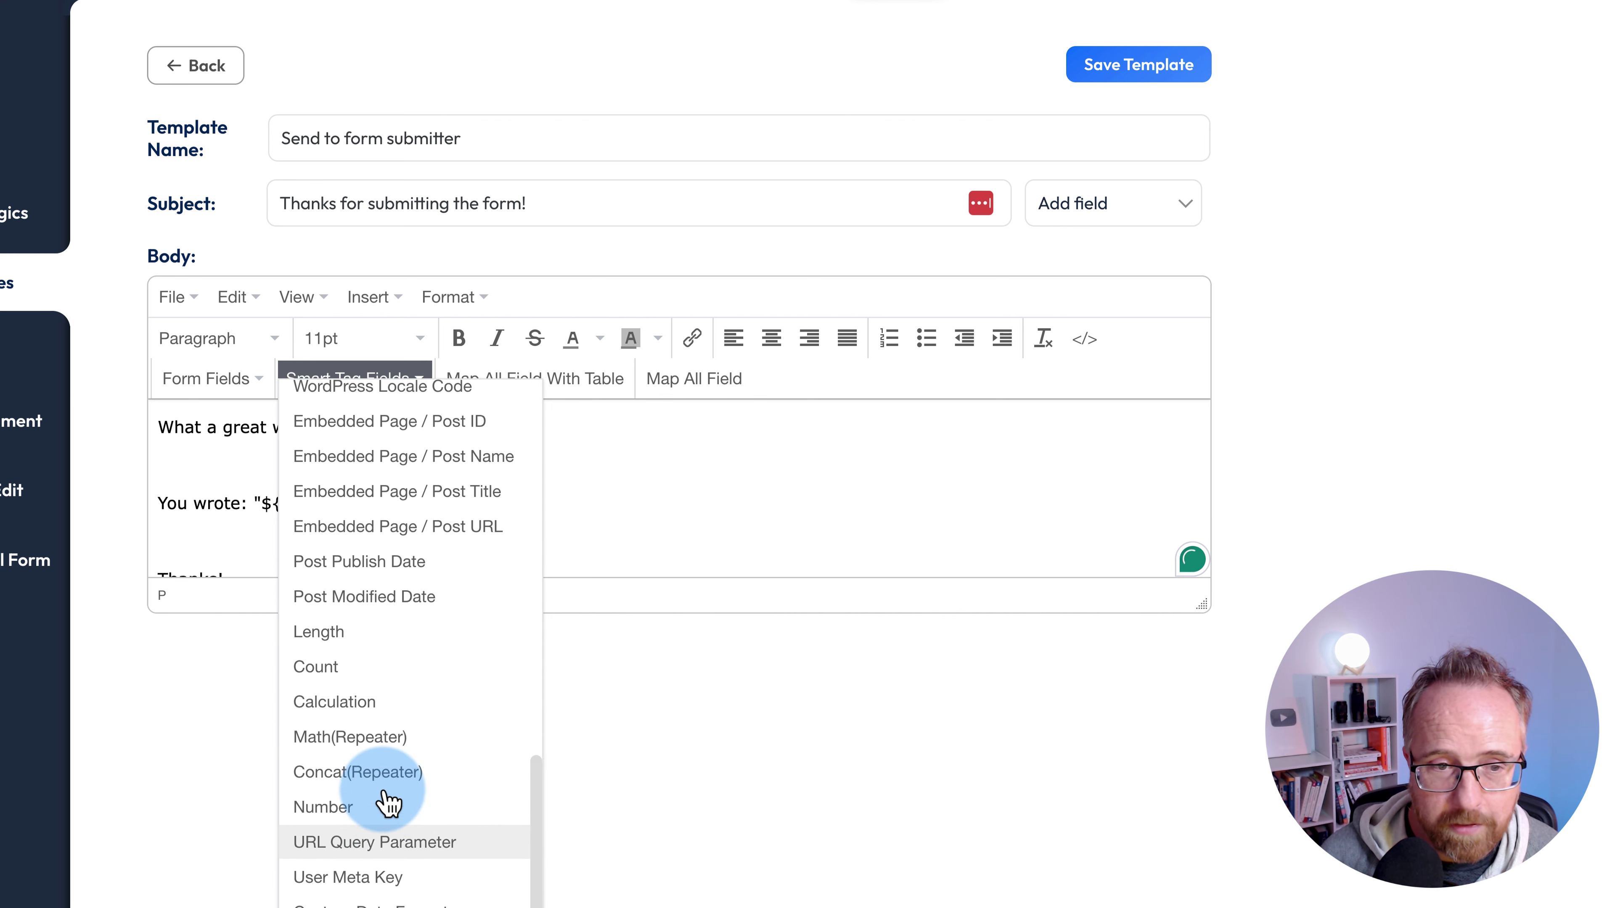
click(613, 518)
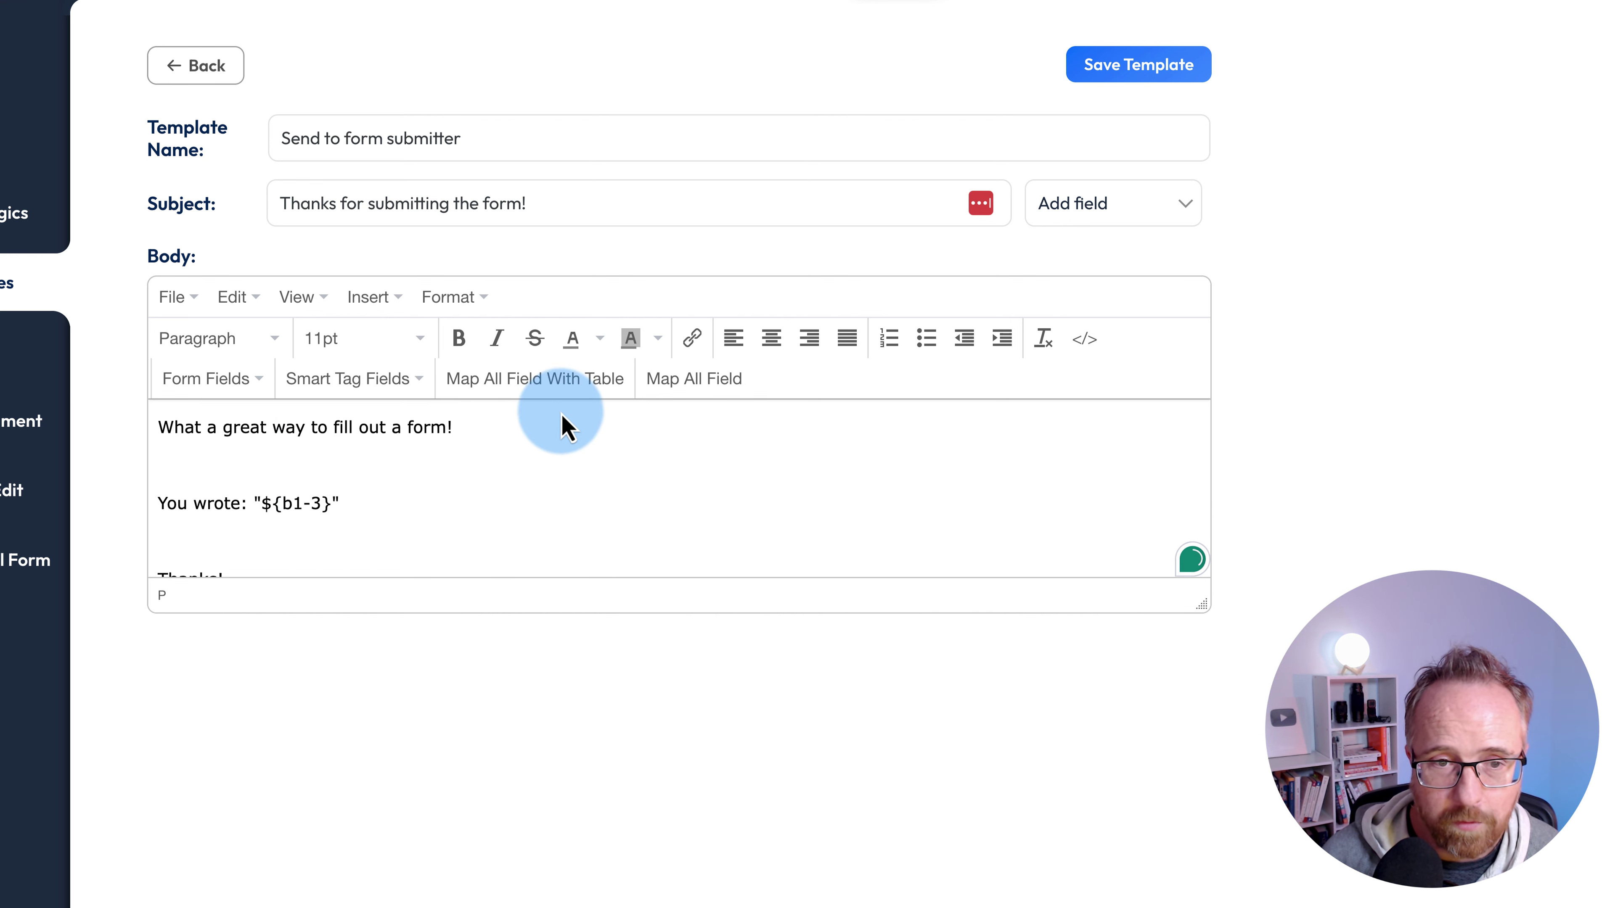
- Insert the all-fields table and Map All Field lines for Name, Email, Message and URL
scroll(550, 507, down, 1)
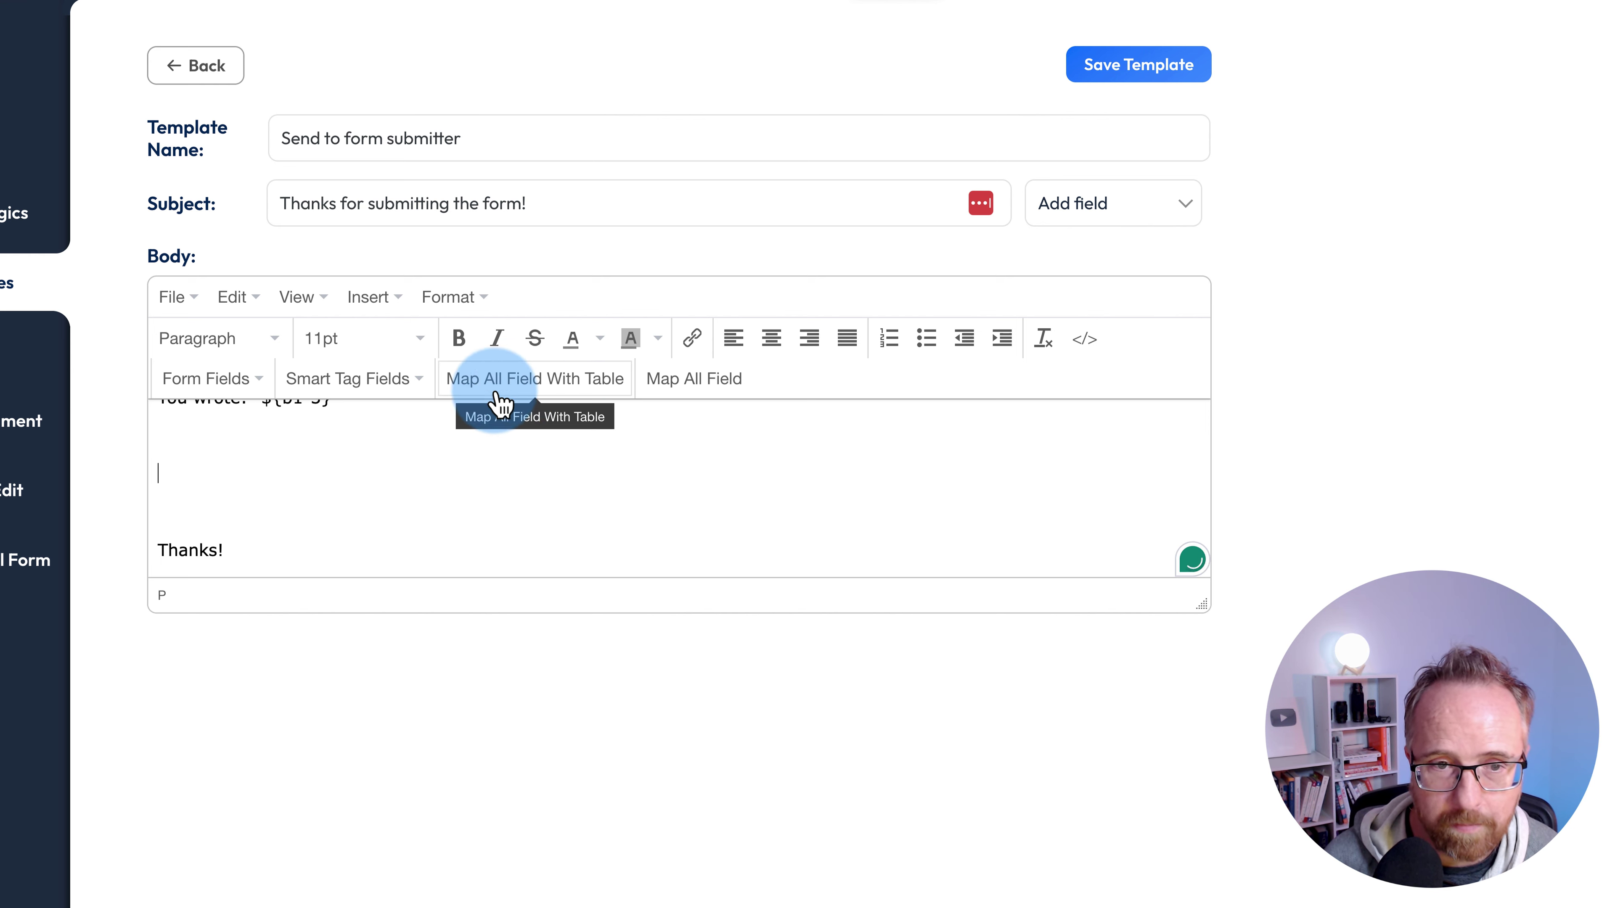
click(595, 381)
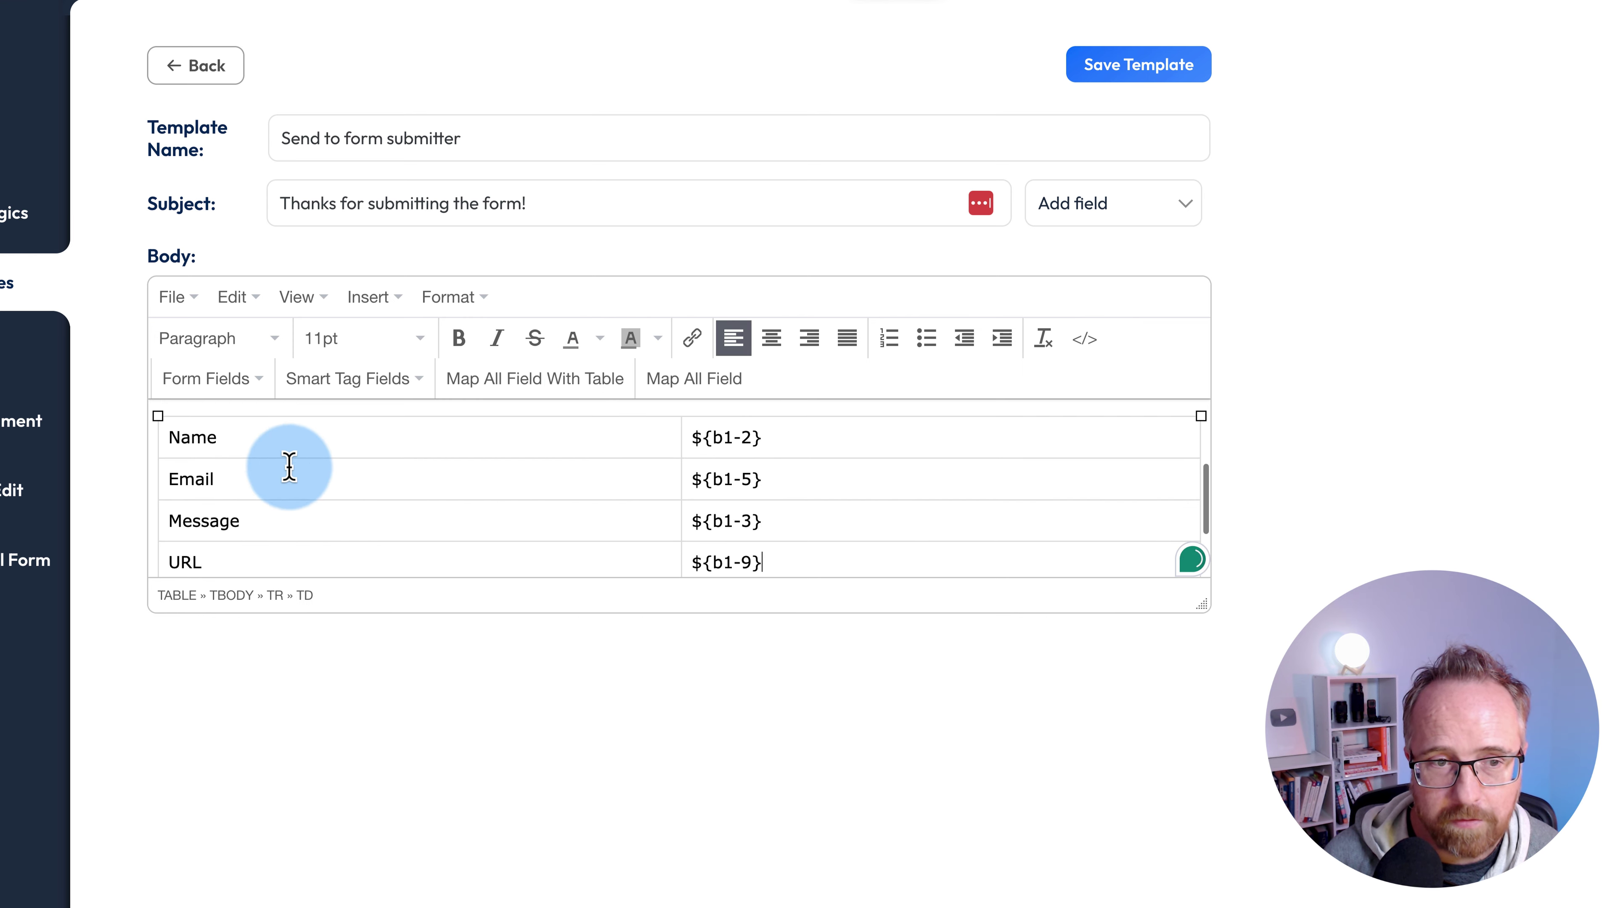
scroll(703, 500, down, 3)
scroll(642, 473, up, 4)
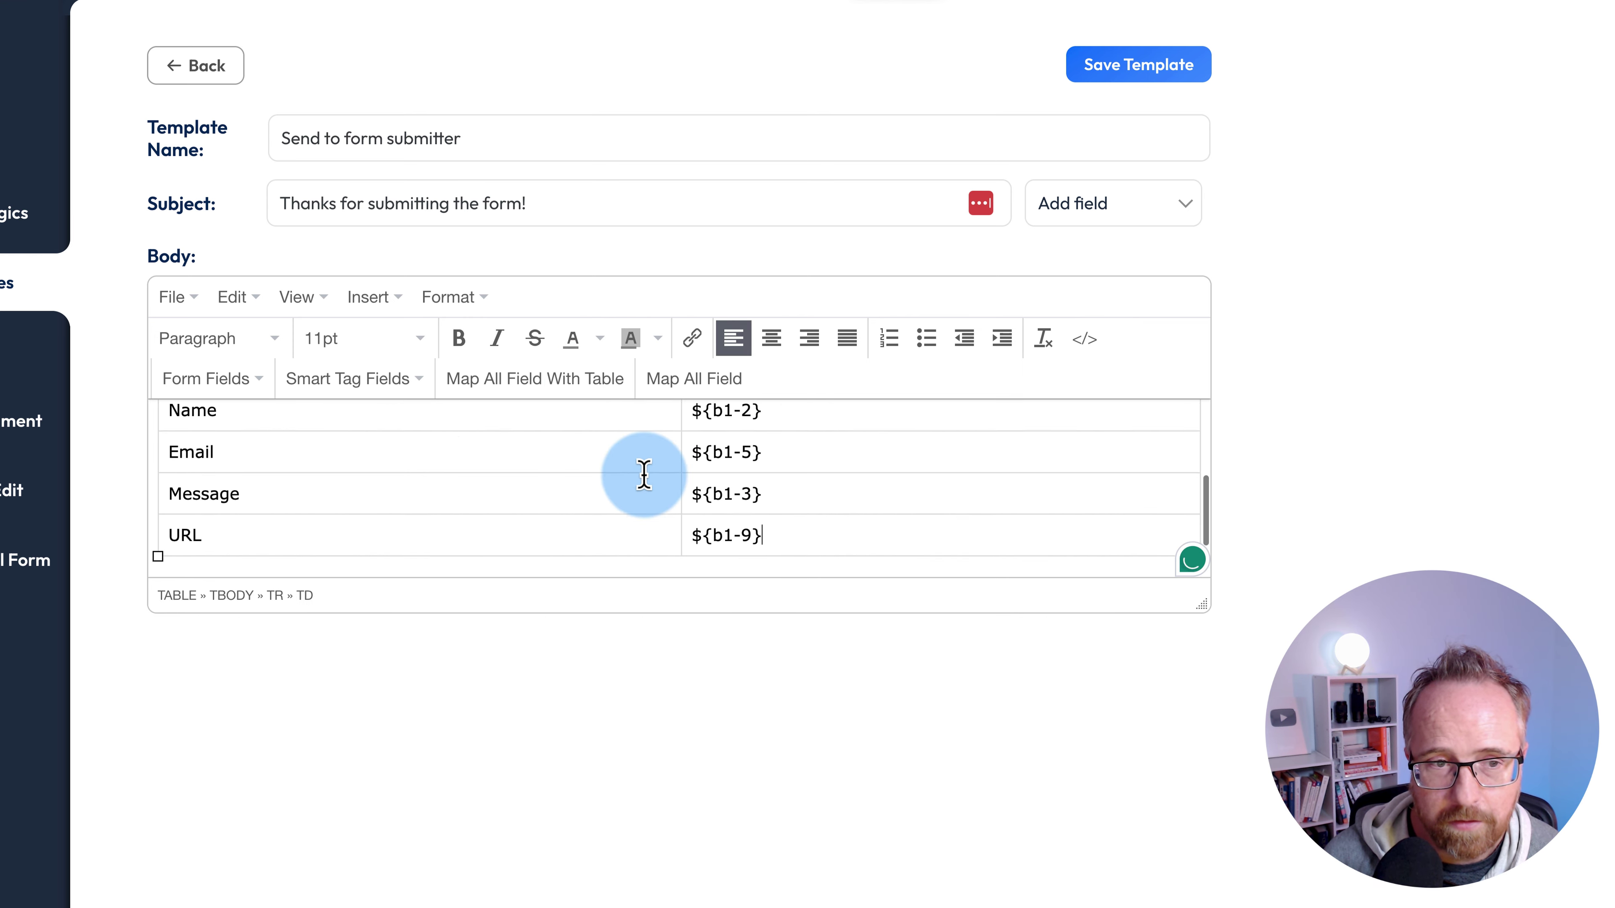
scroll(653, 468, down, 2)
click(612, 500)
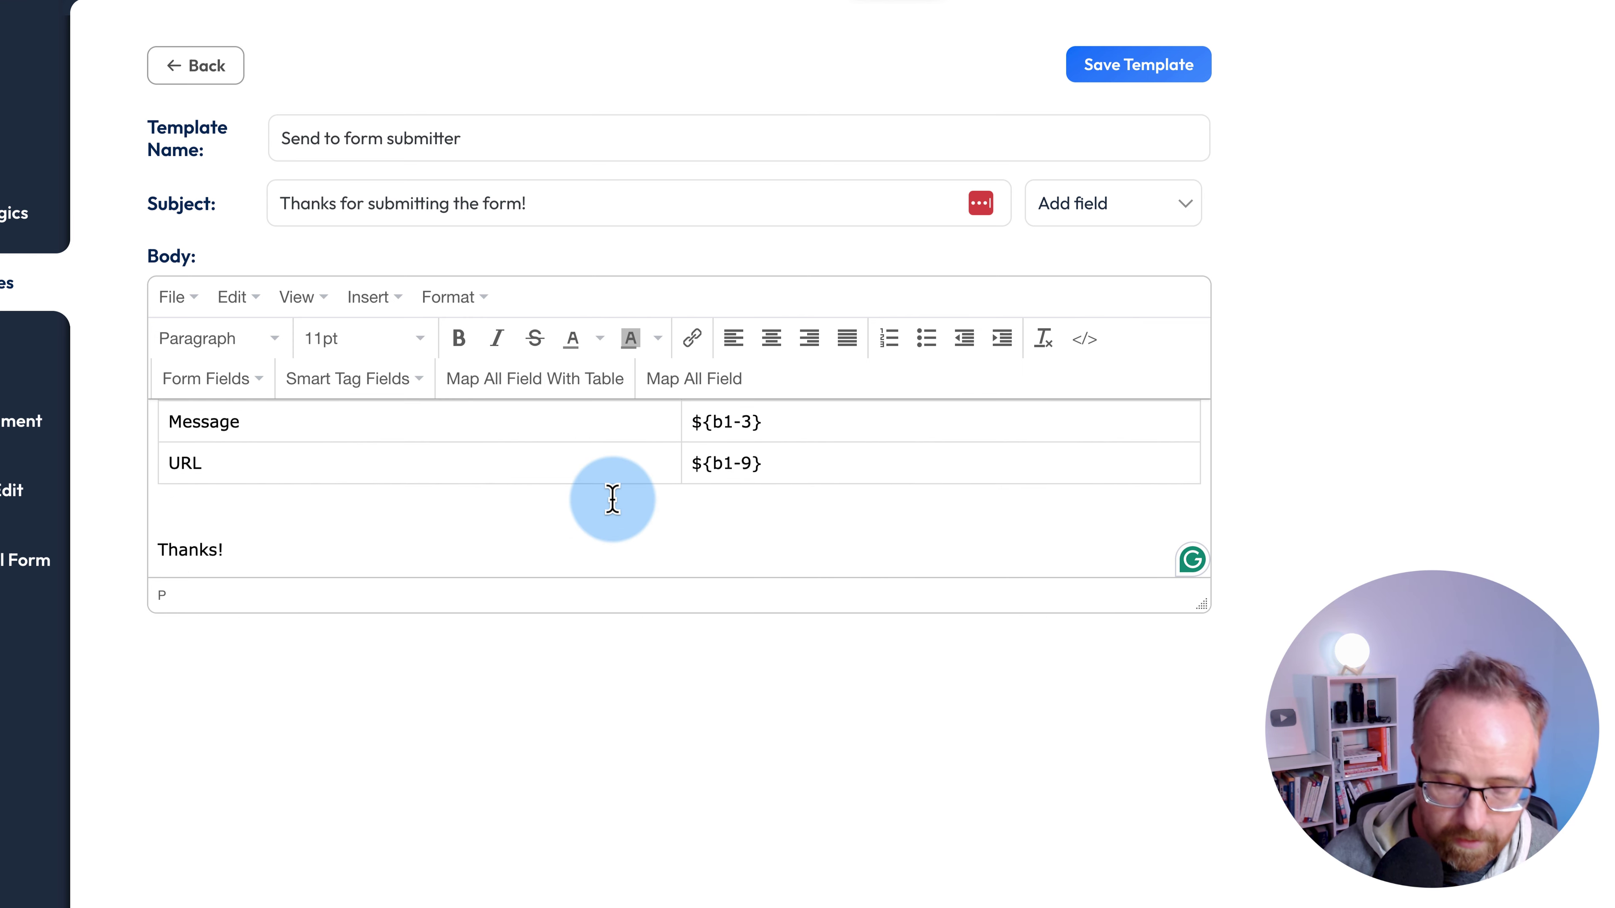
key(Return)
key(Return)
click(687, 380)
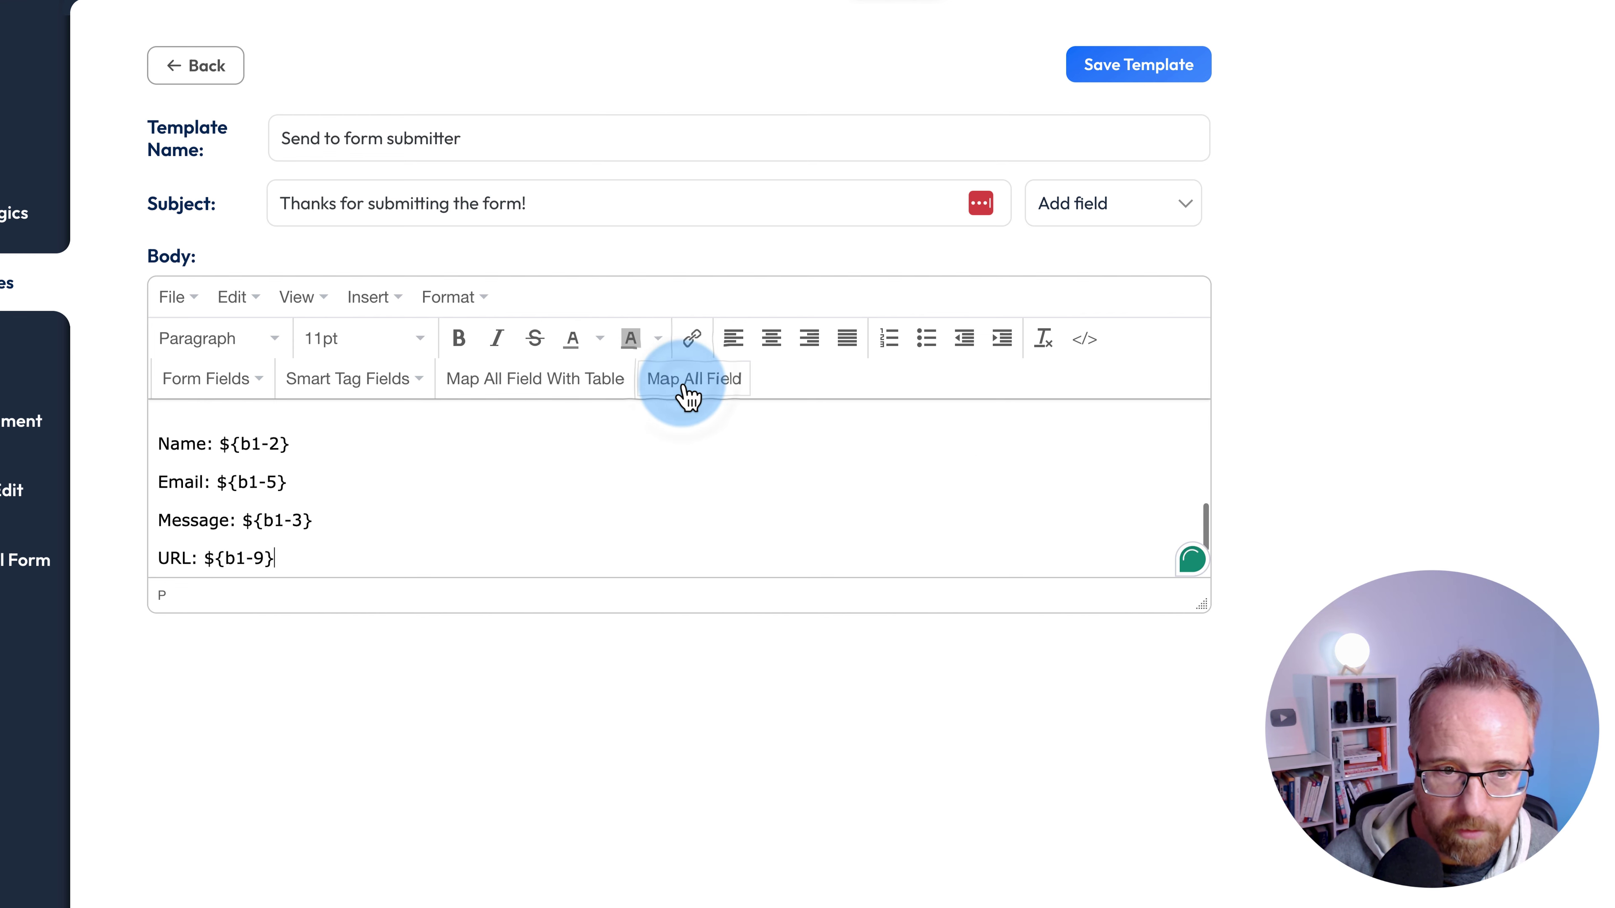
scroll(386, 490, up, 2)
scroll(254, 496, down, 2)
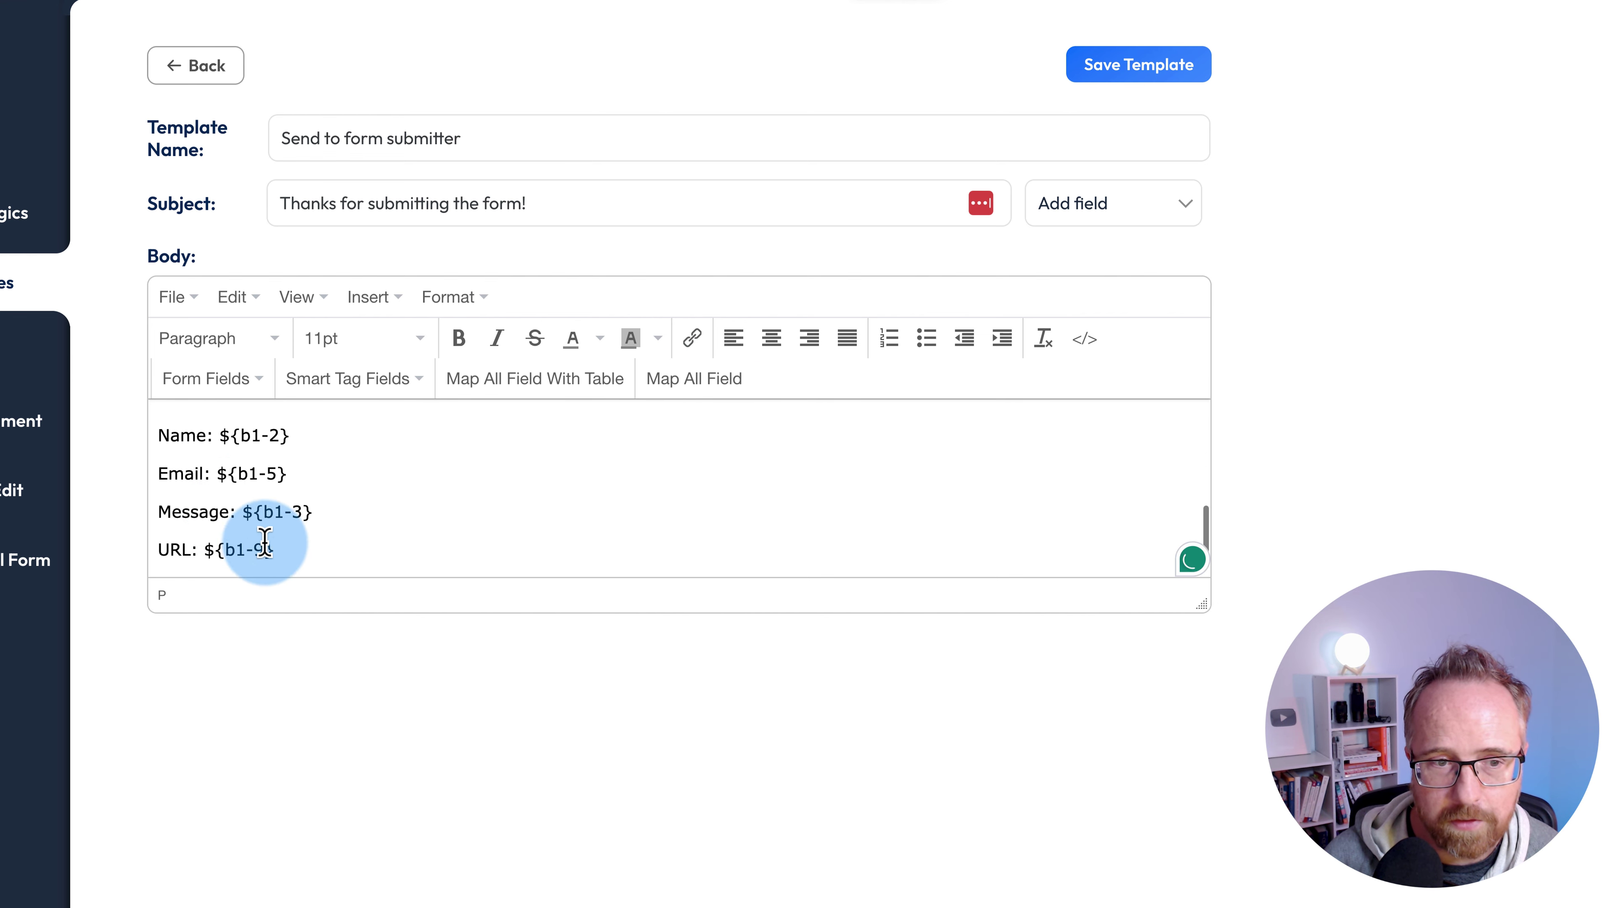
drag(280, 550, 156, 427)
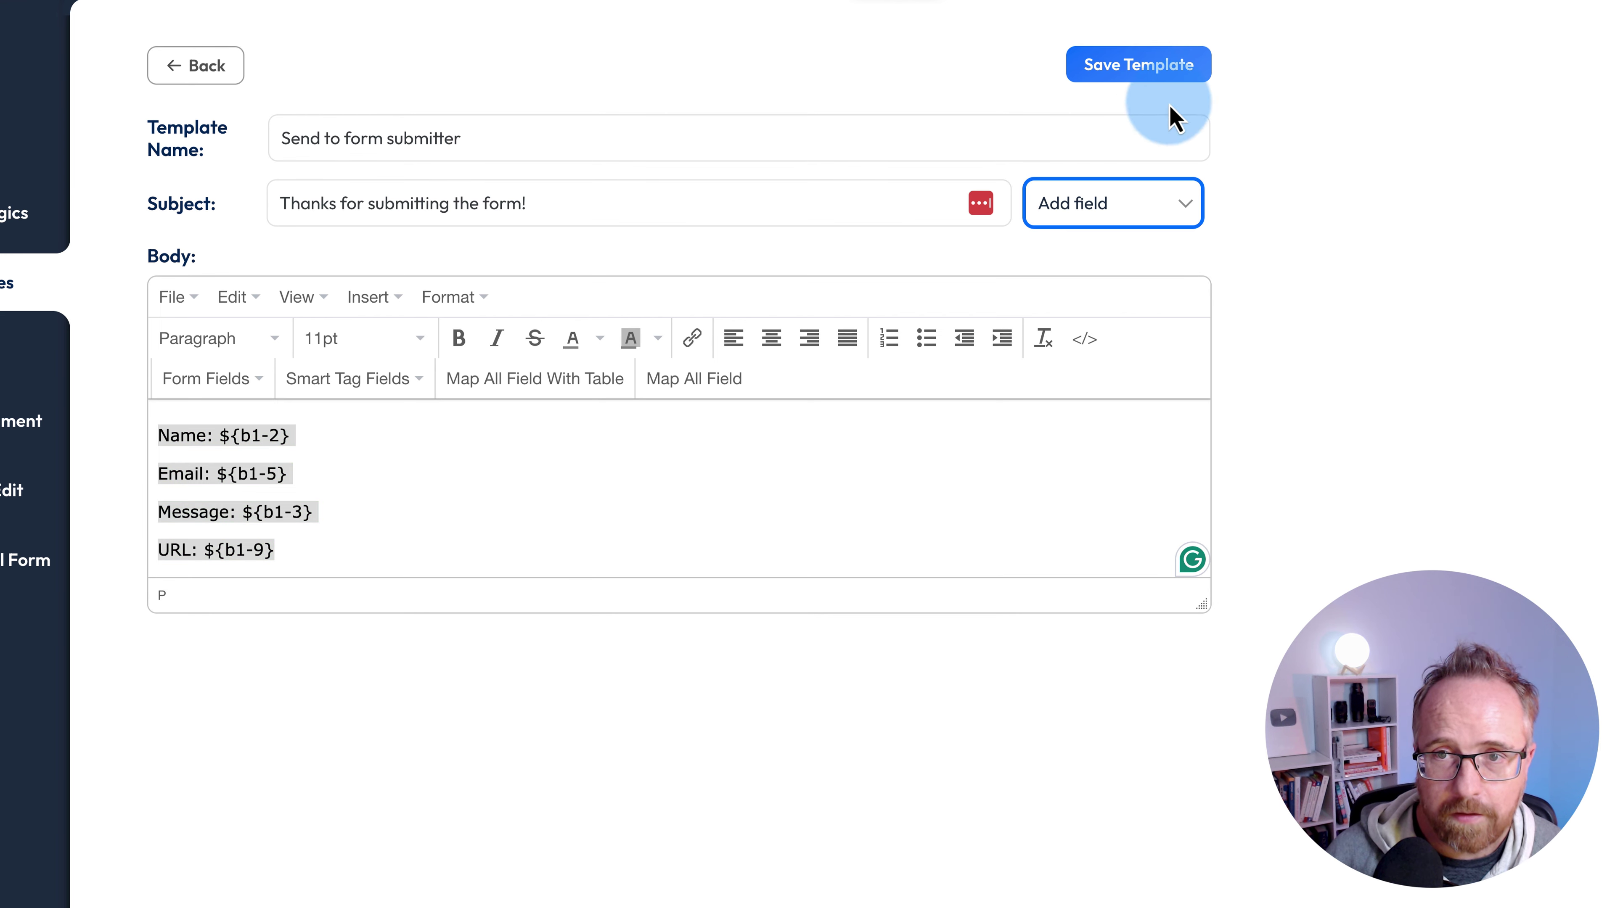
- Save the submitter template and add a 'Form admin' template with subject 'Your form was just submitted!'
click(1142, 67)
click(257, 207)
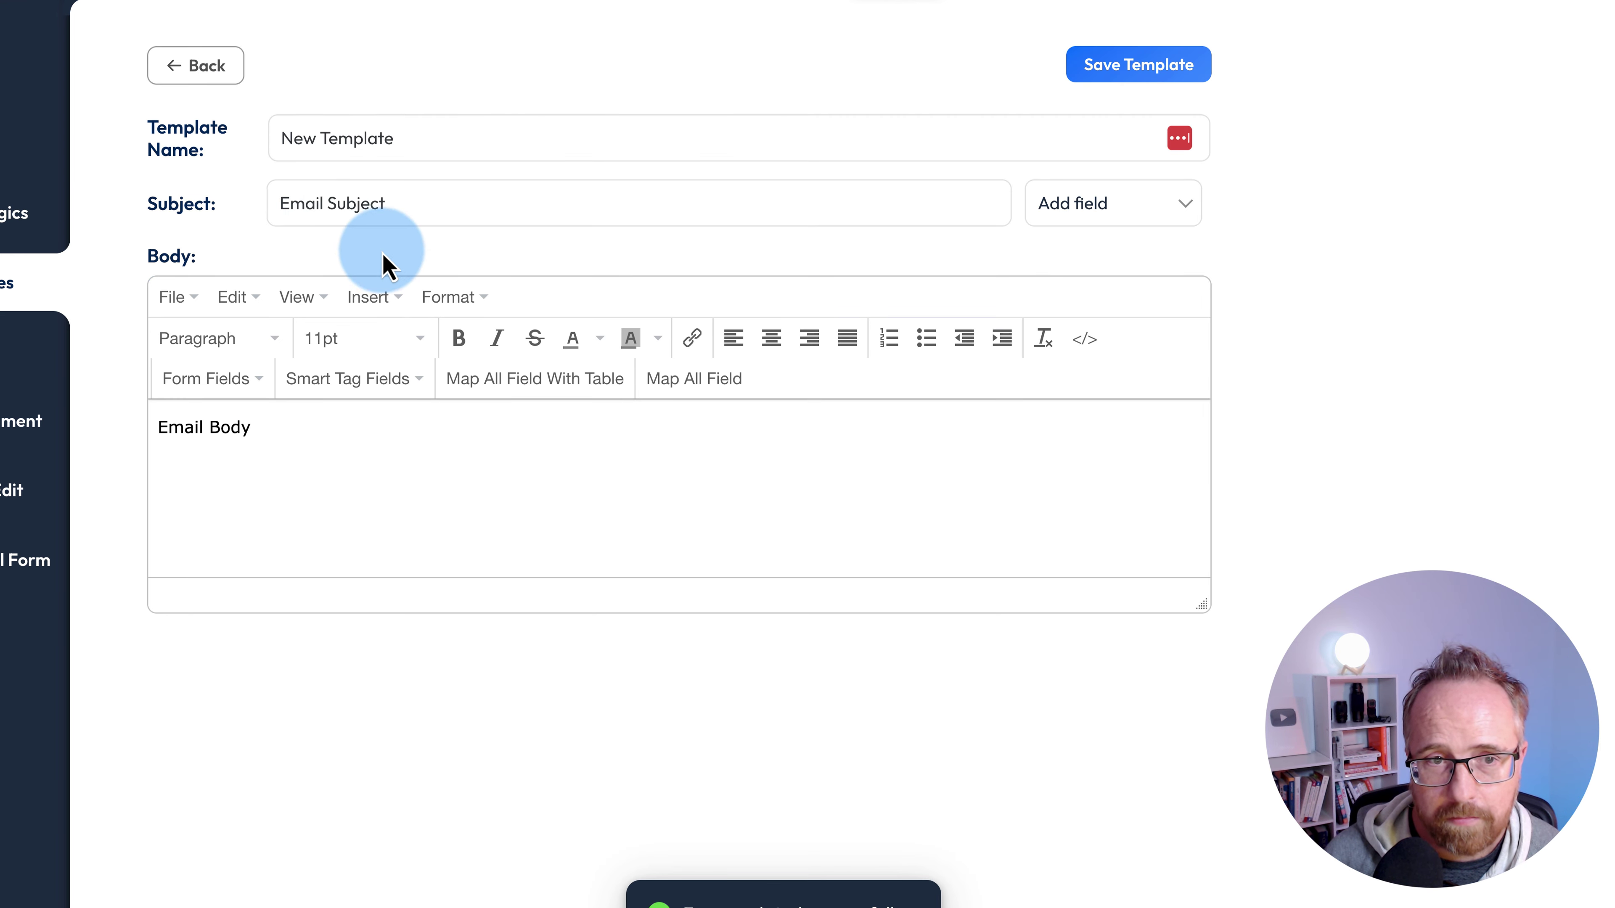
triple_click(357, 150)
text(Form admin)
click(369, 193)
text(Your form was just submitted!)
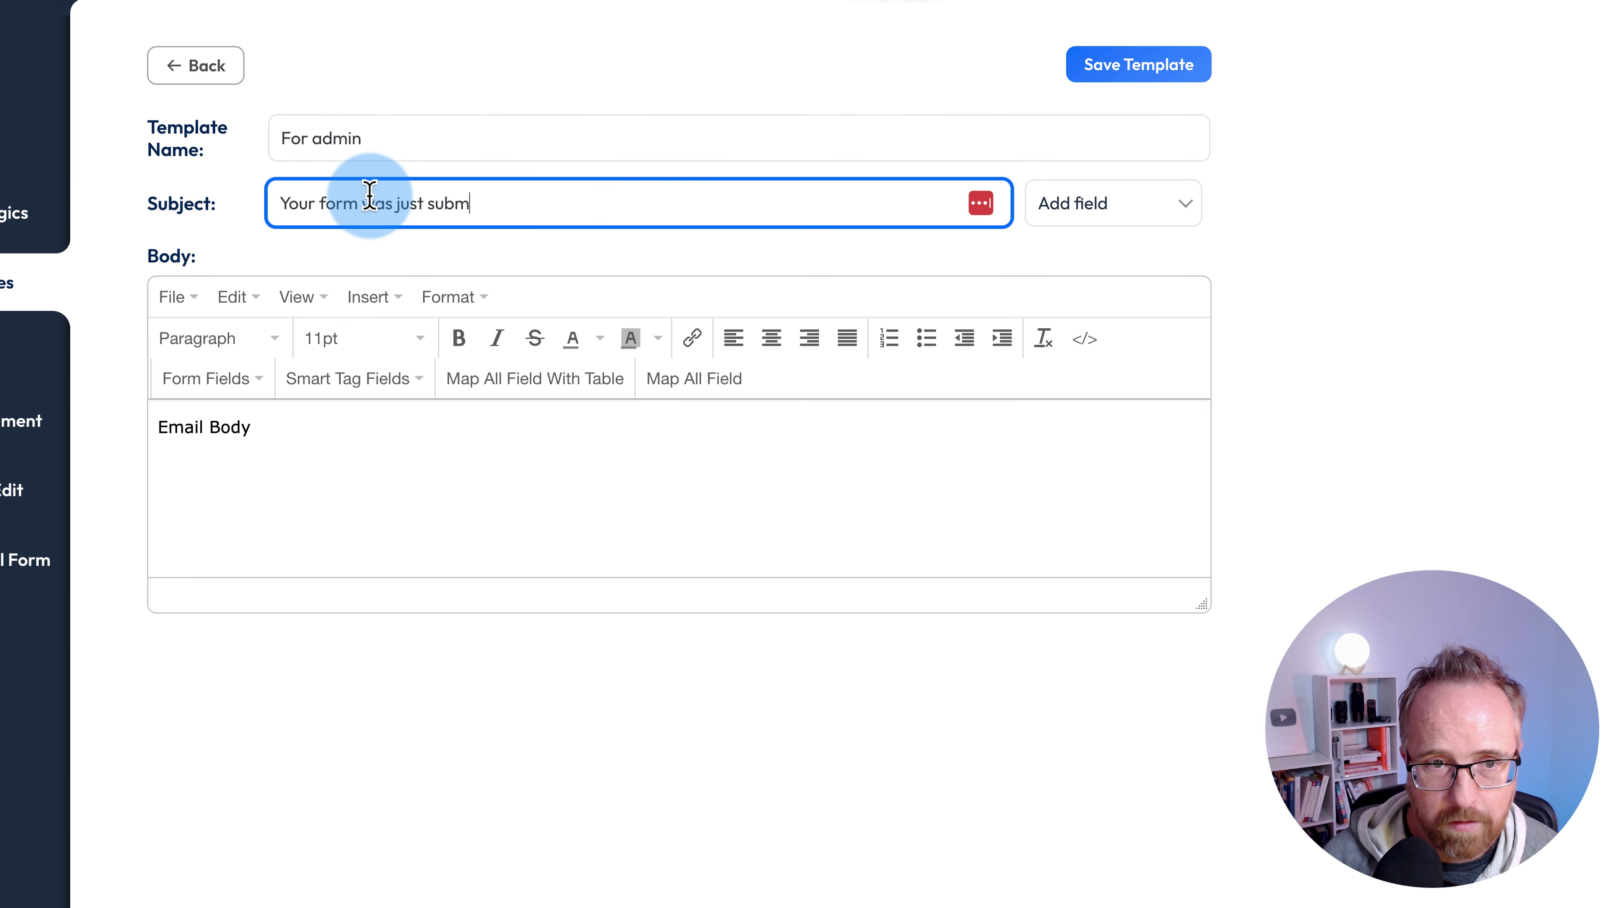
click(288, 469)
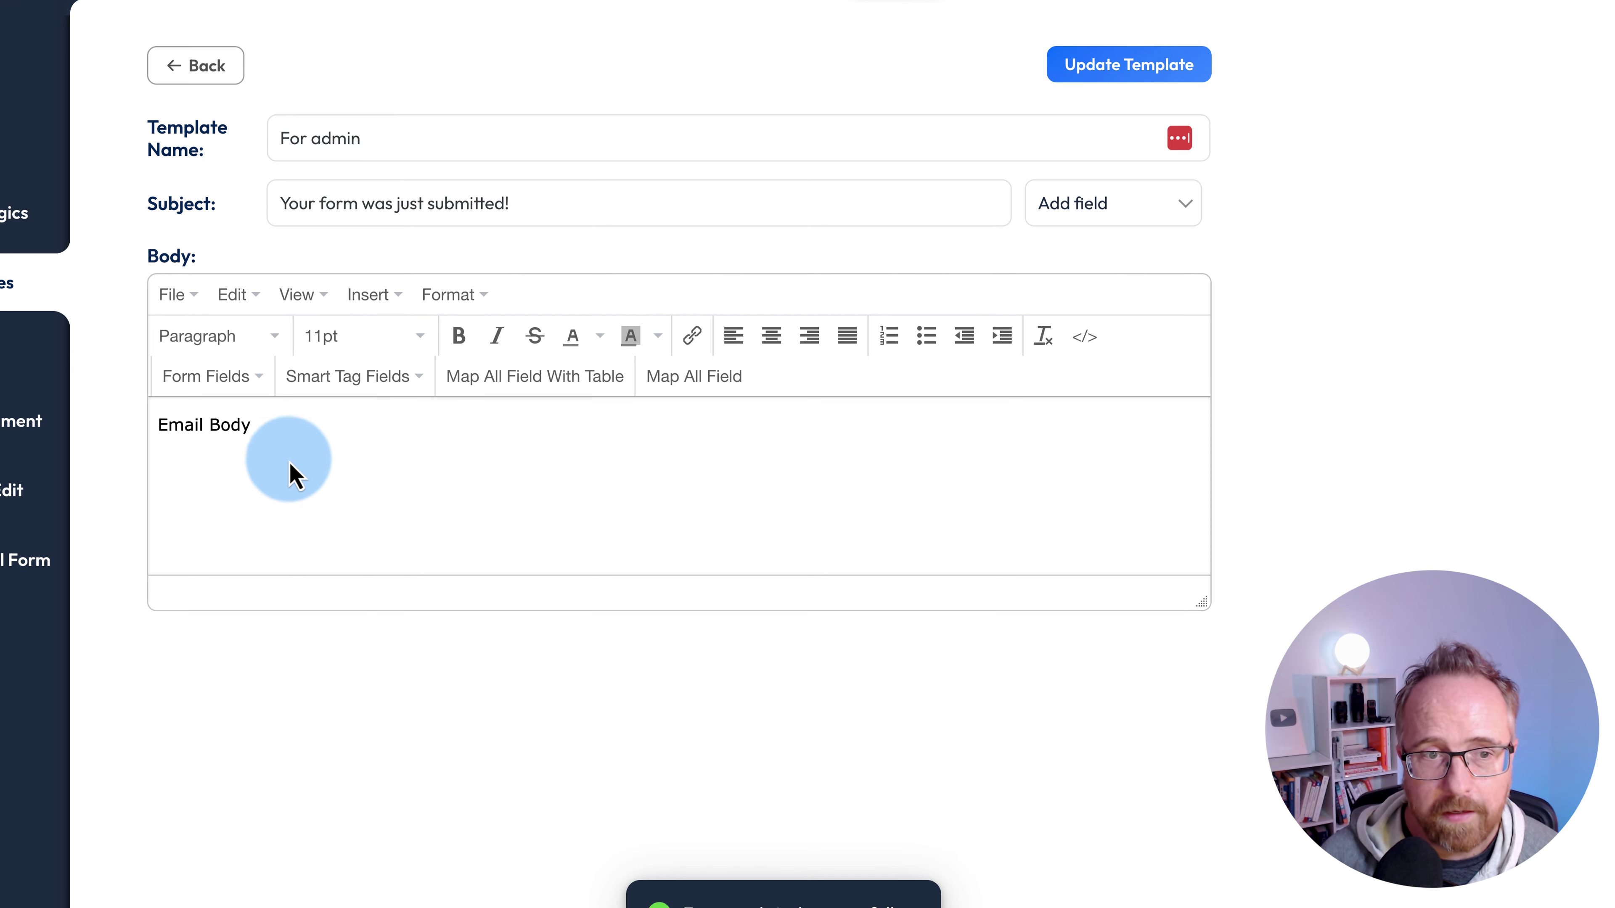
click(349, 432)
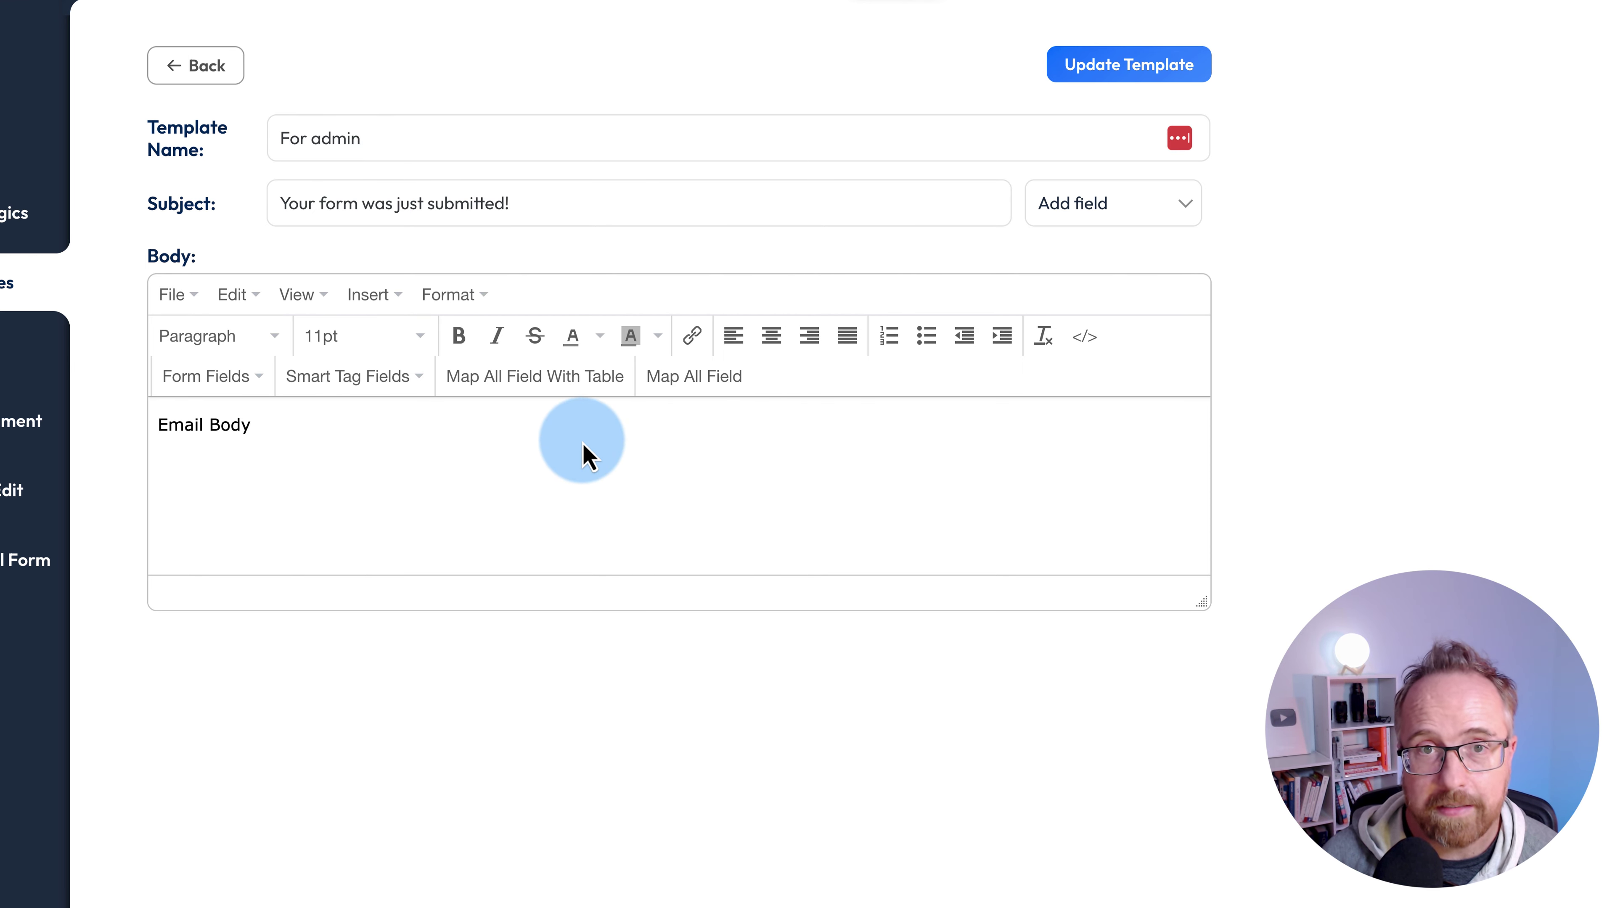
click(1081, 65)
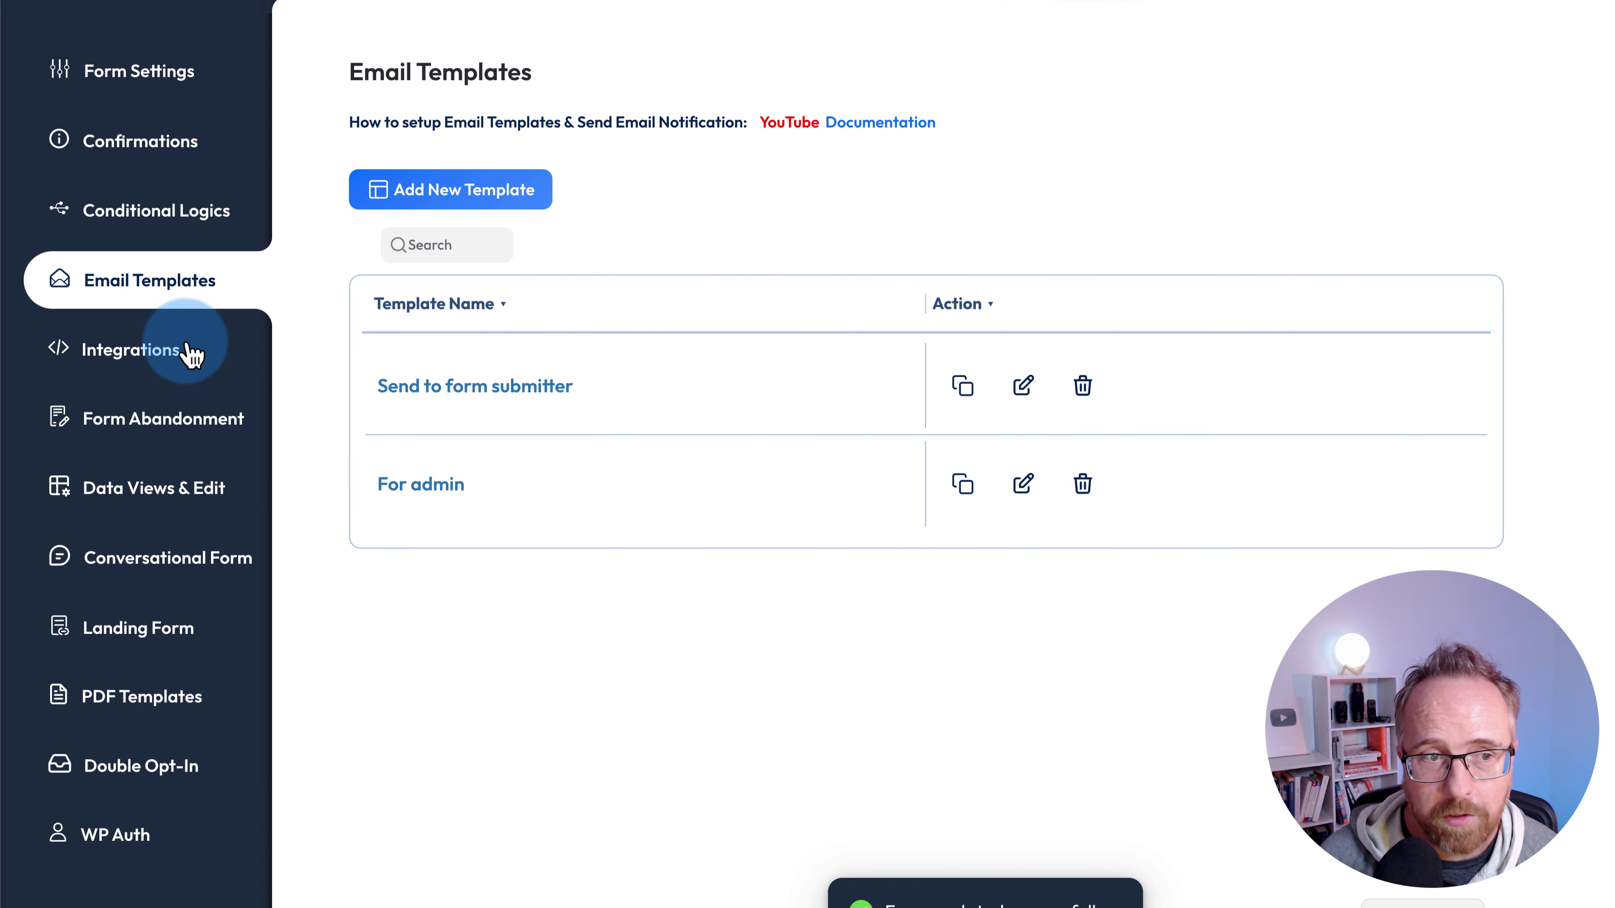
click(158, 351)
click(420, 248)
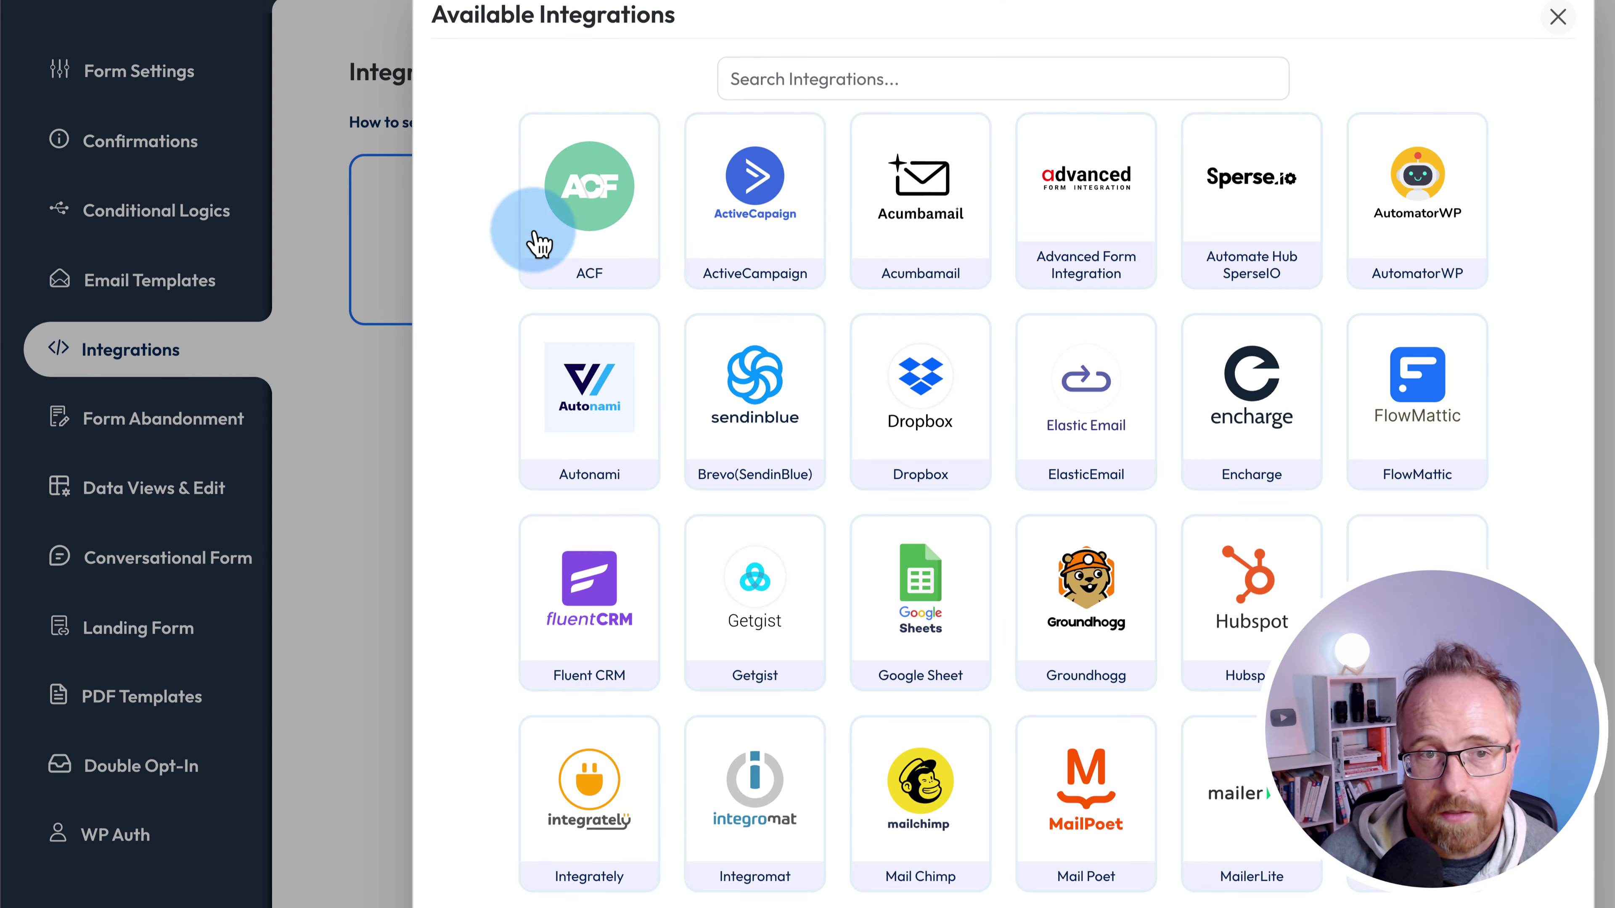
scroll(563, 318, down, 3)
scroll(565, 321, down, 5)
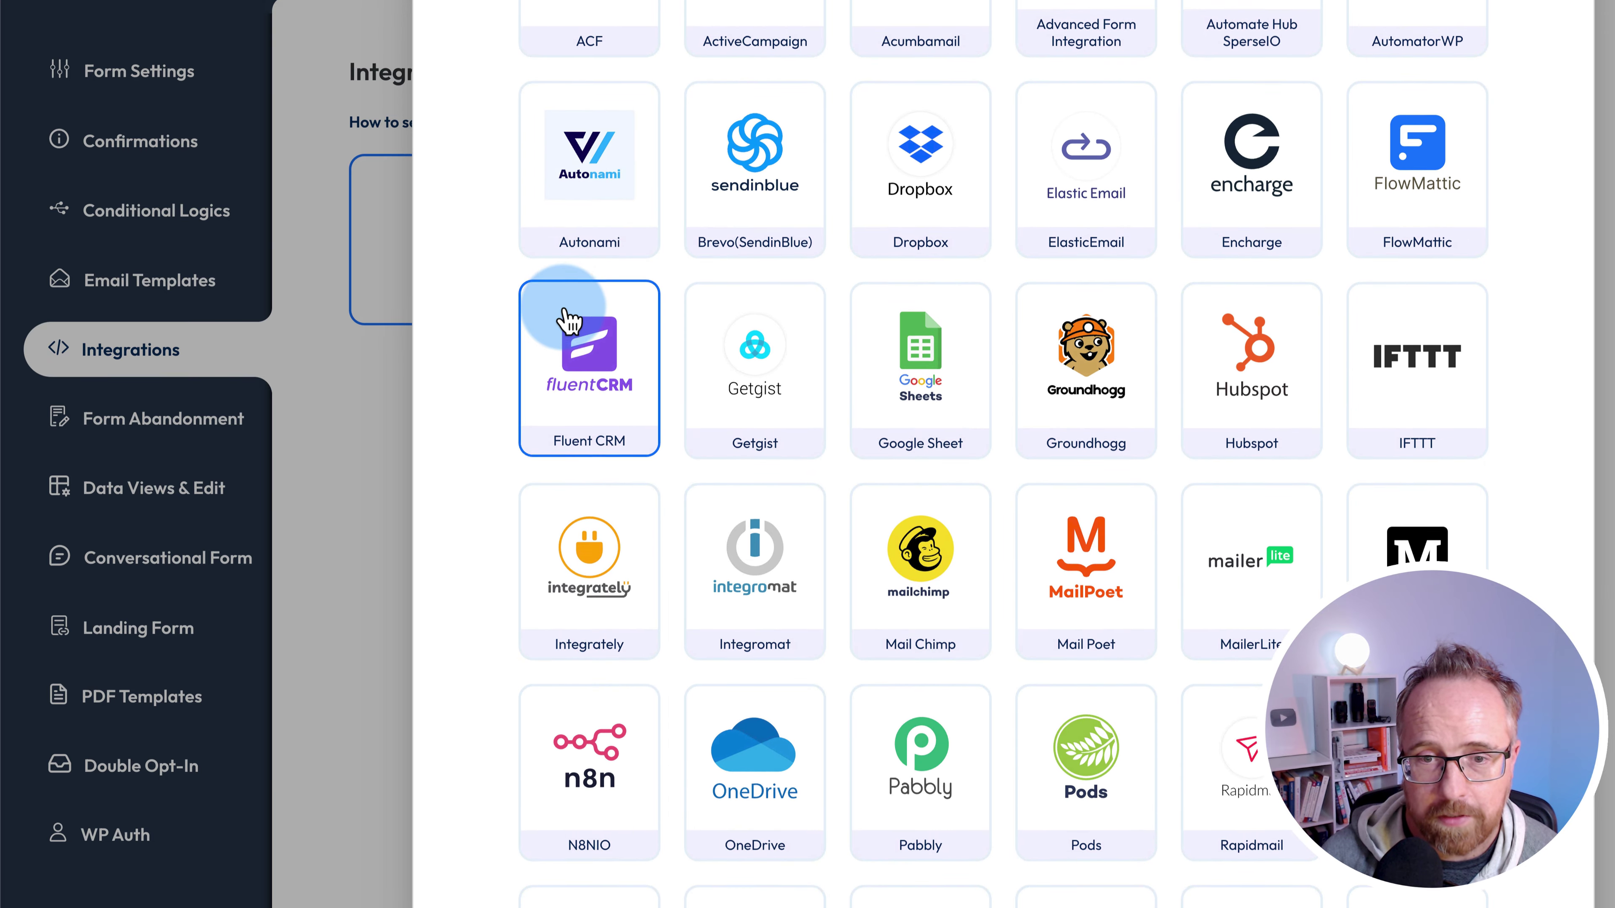
click(900, 382)
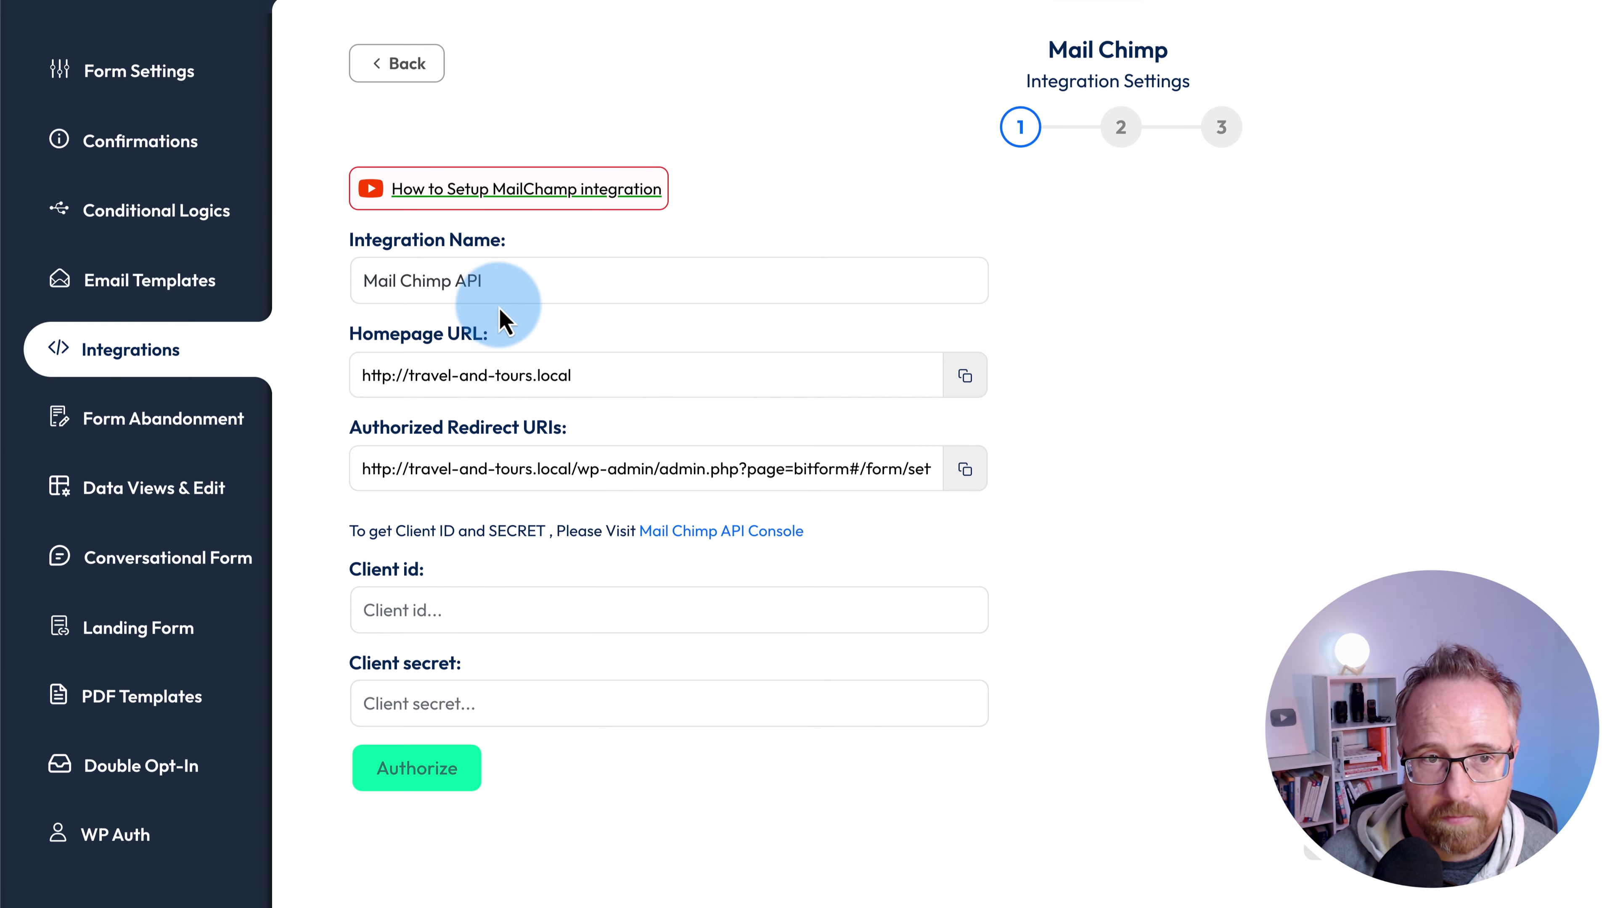
scroll(445, 394, down, 2)
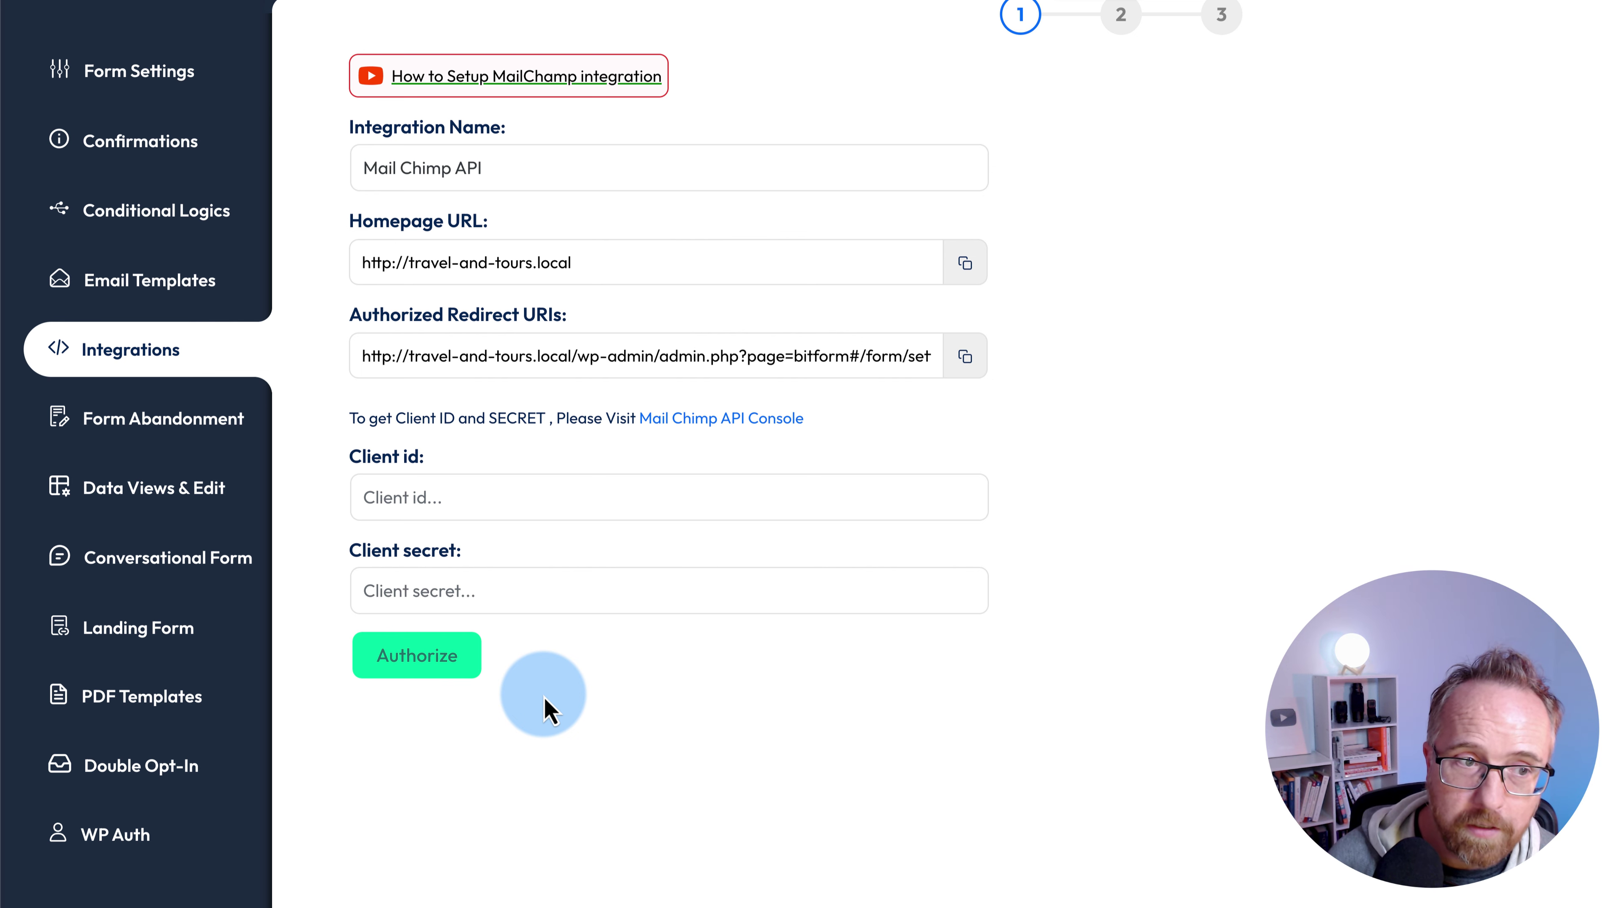
click(150, 280)
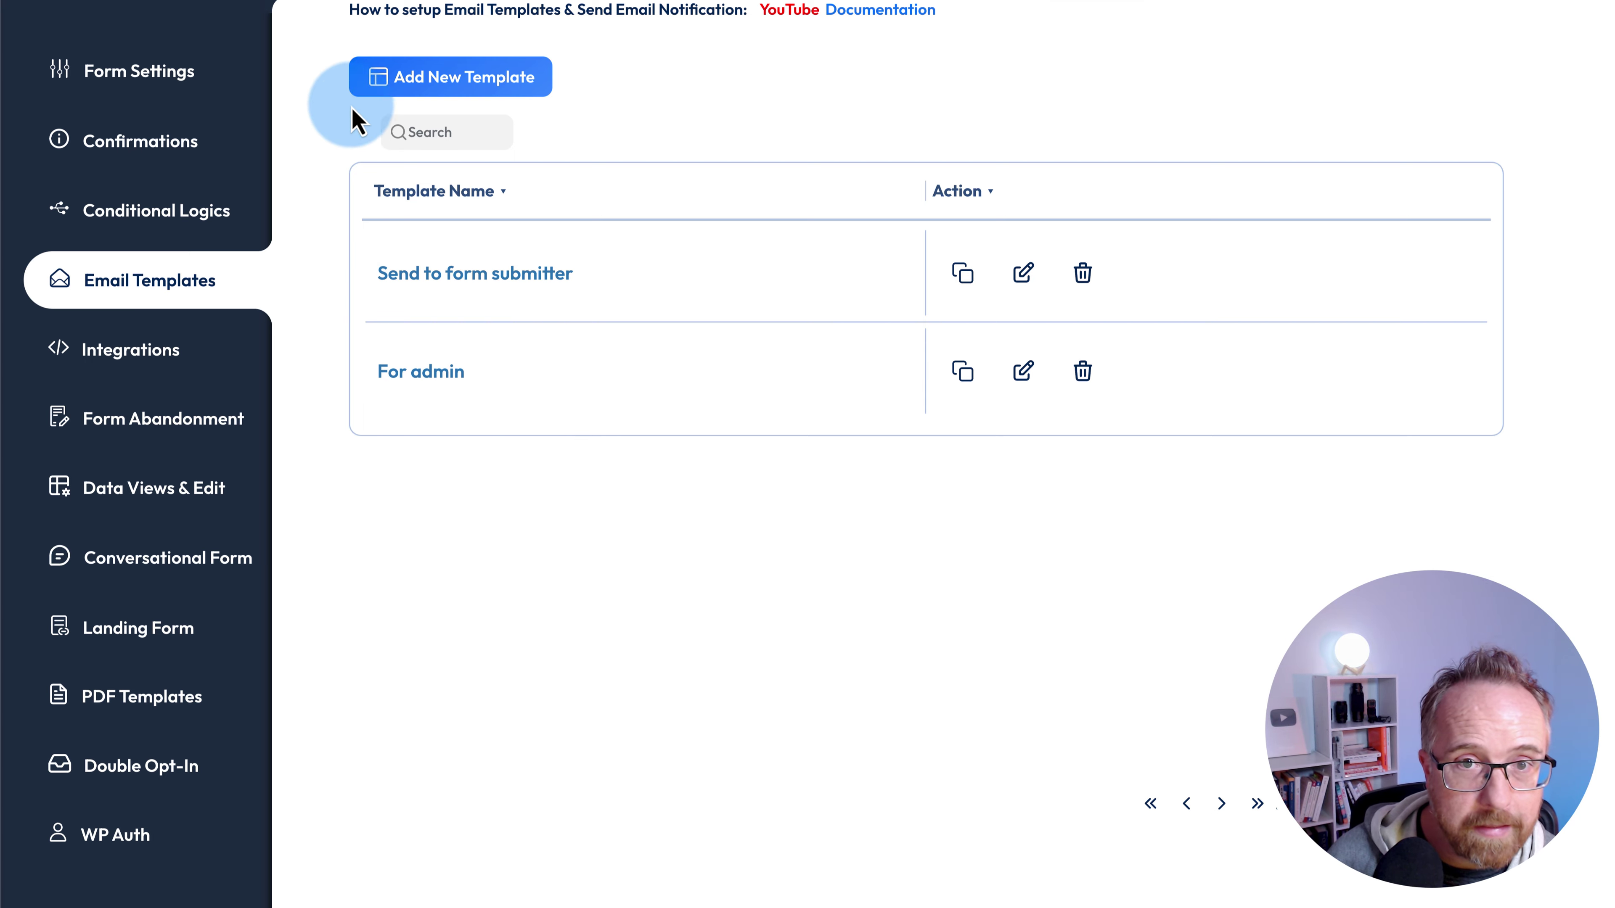
- Reopen the Contact Form in the builder and select the social links section and its URL field
click(46, 5)
click(500, 249)
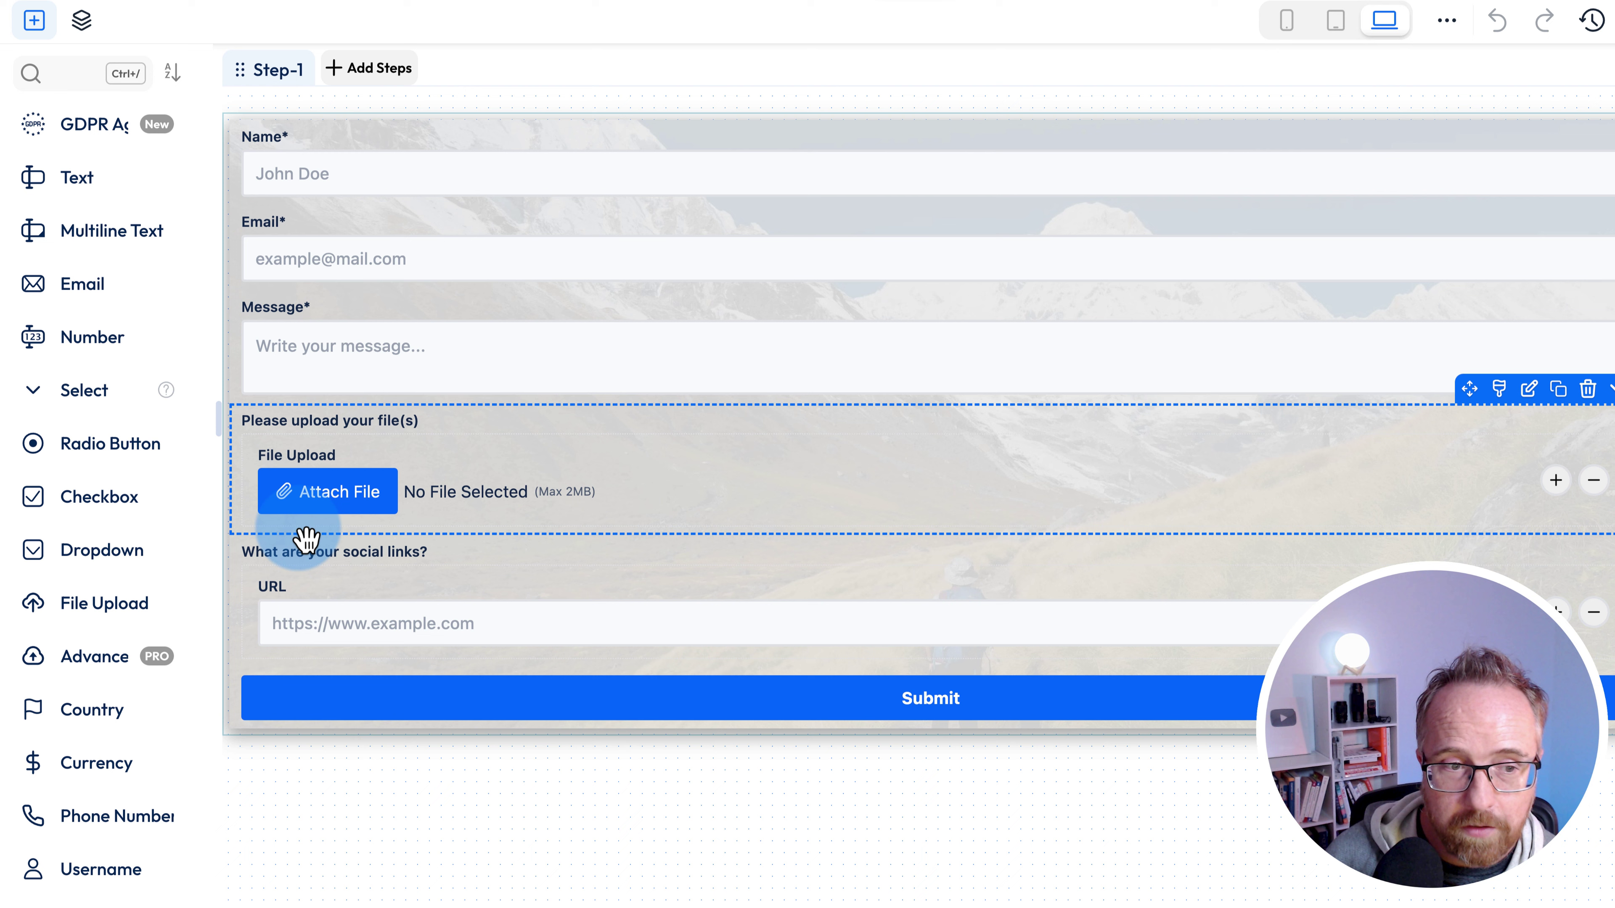
click(307, 540)
click(331, 651)
click(324, 665)
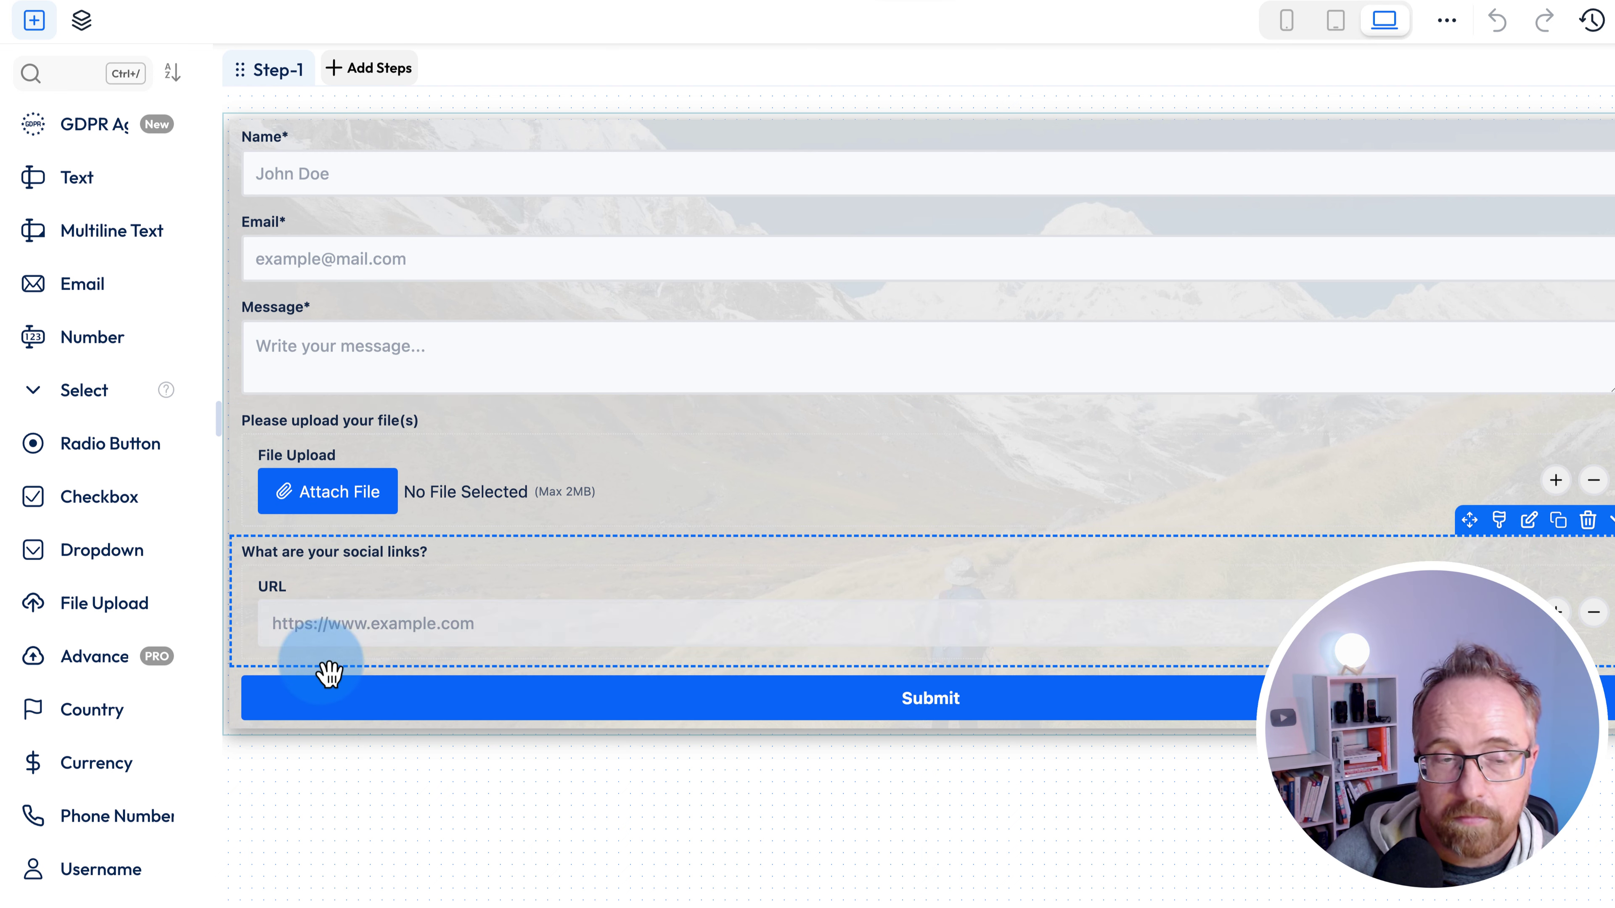
click(289, 665)
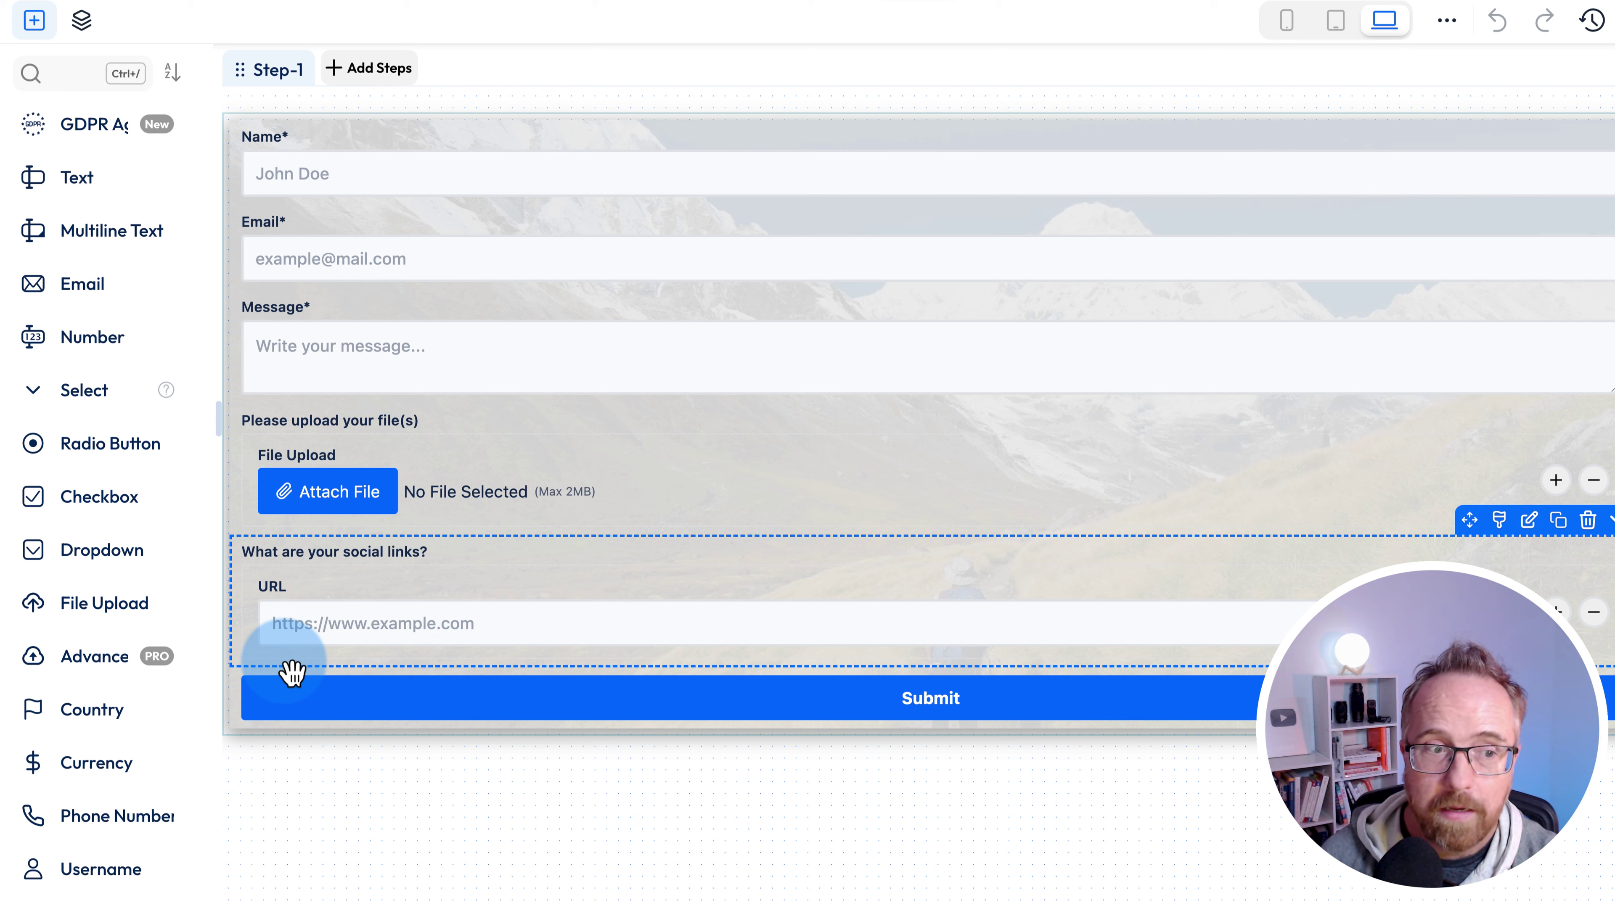
click(279, 667)
click(254, 652)
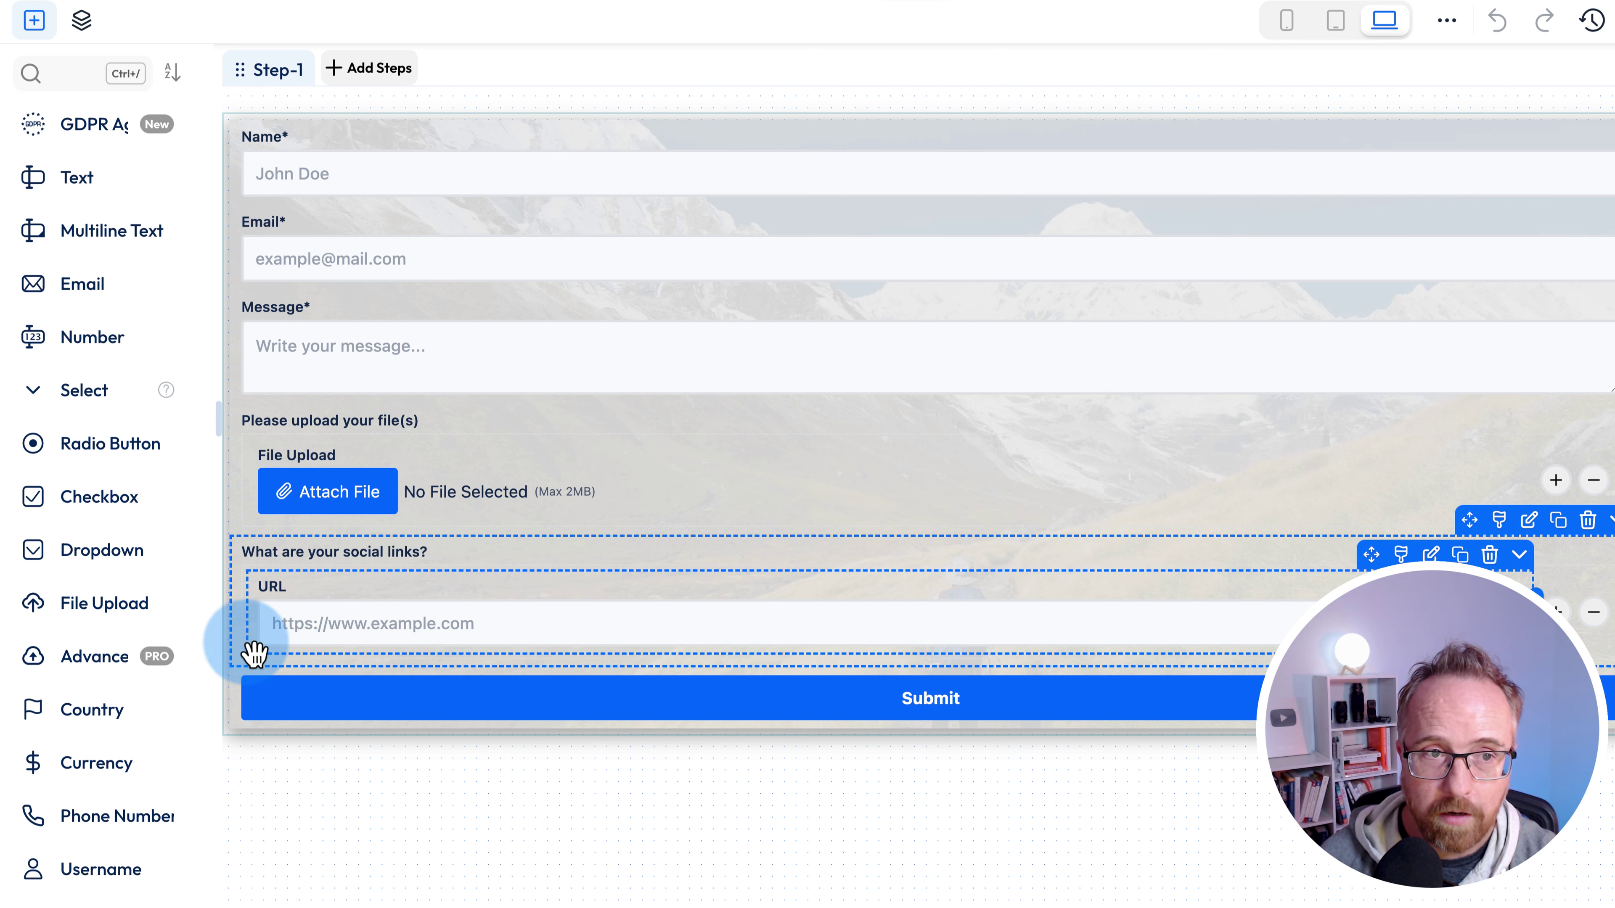
click(262, 668)
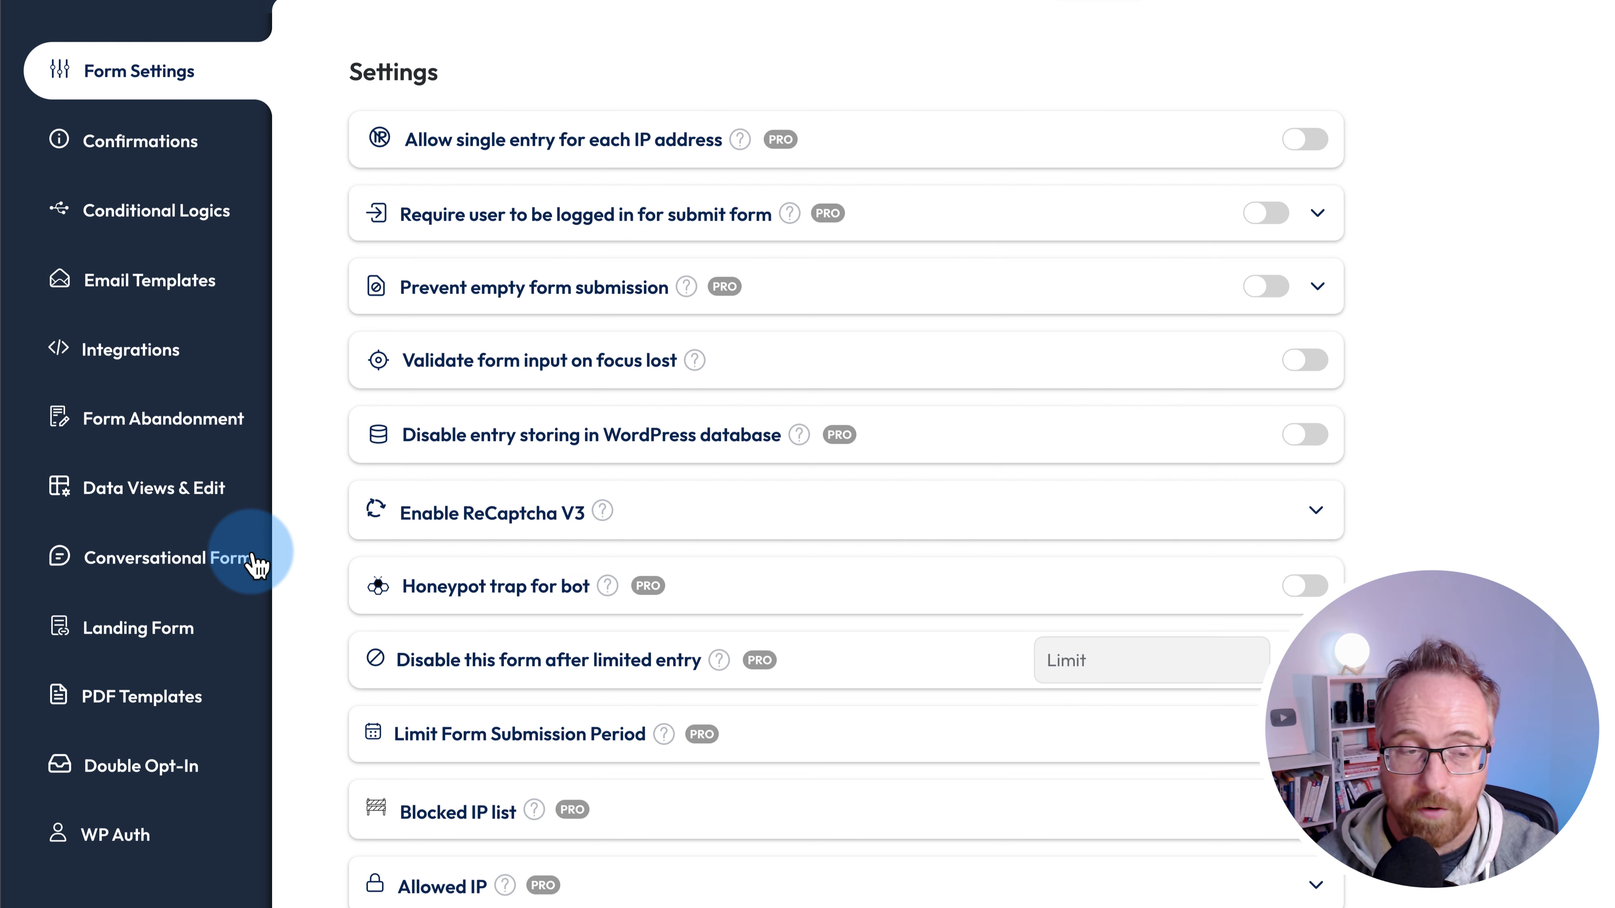
- Open the Form Abandonment settings, whose draft-saving options are premium-only
click(155, 439)
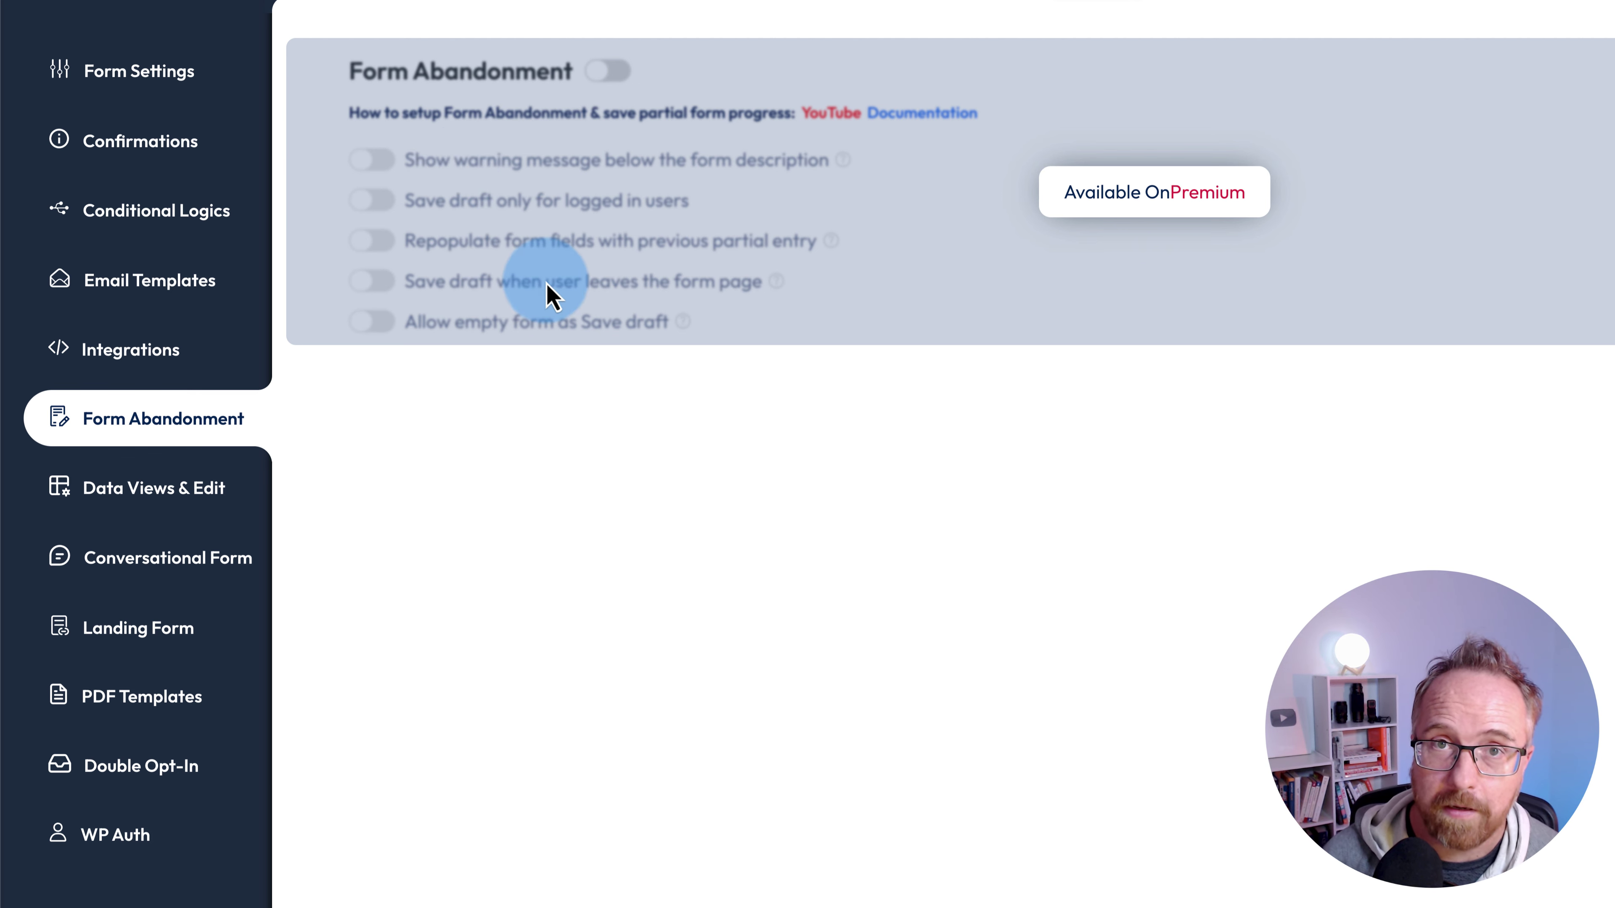
- Switch on the Conversational Form Settings and Navigation toggles
click(129, 561)
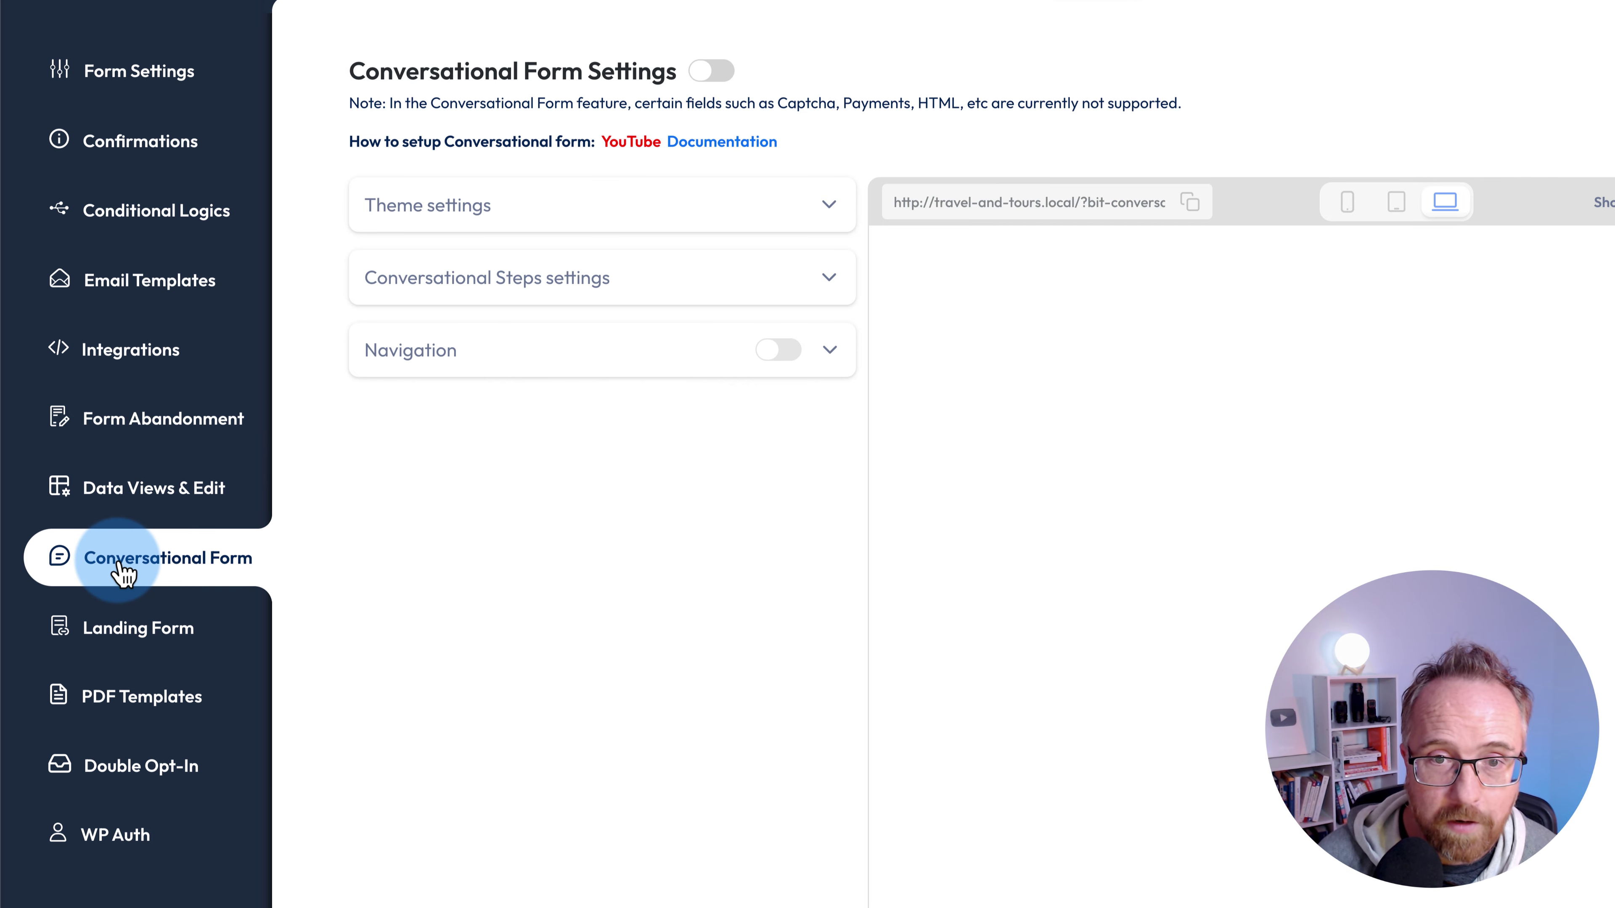
click(752, 351)
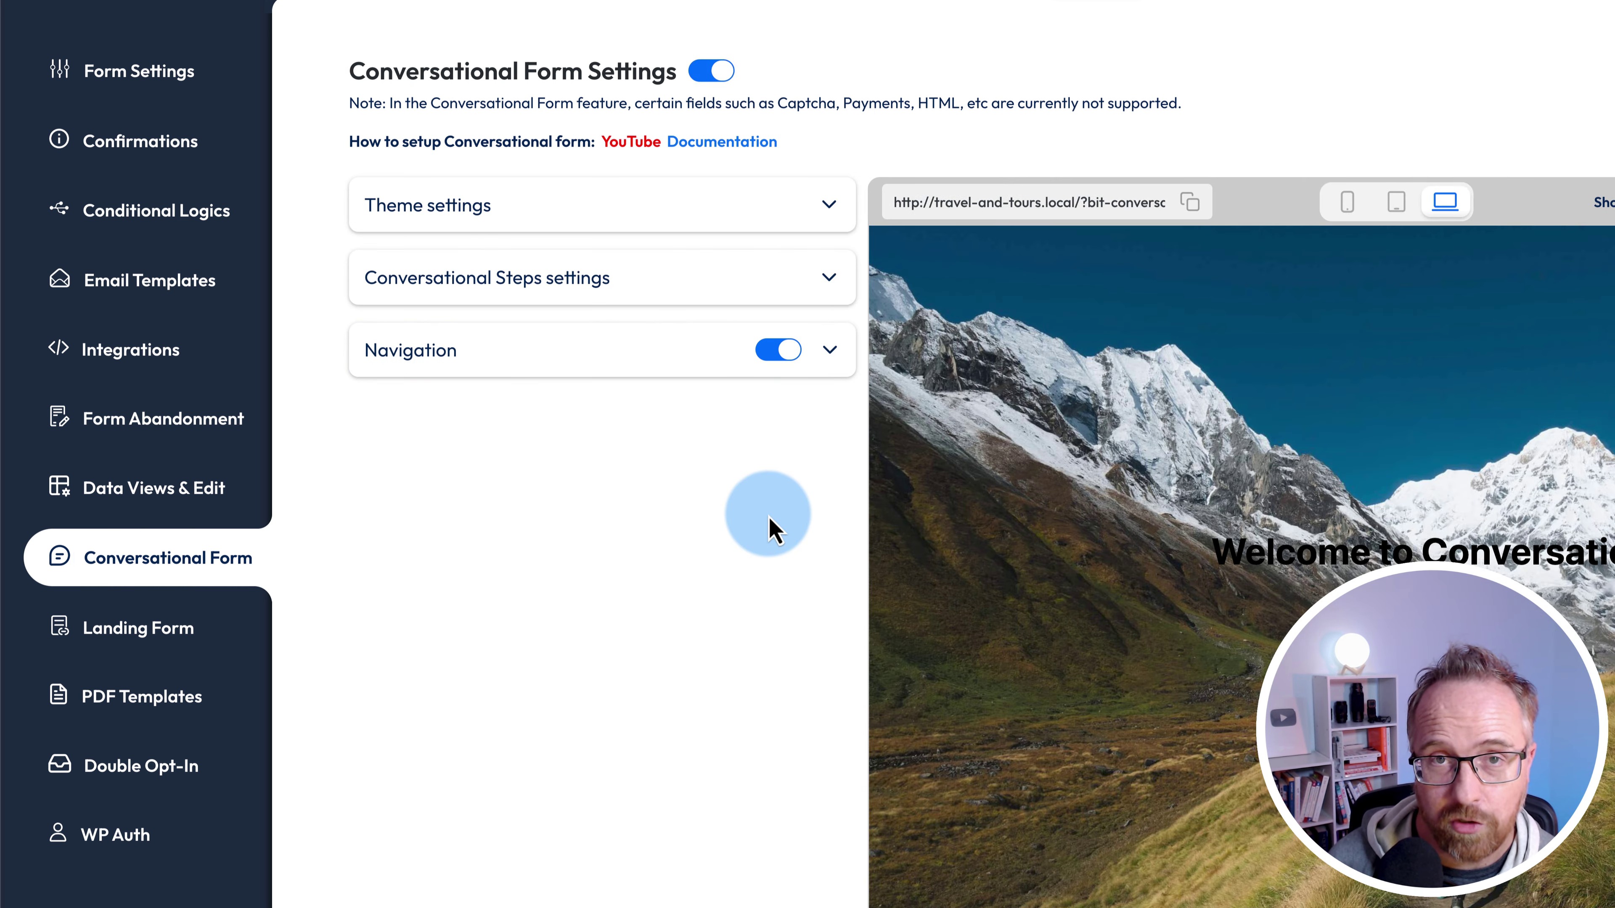
scroll(767, 522, down, 1)
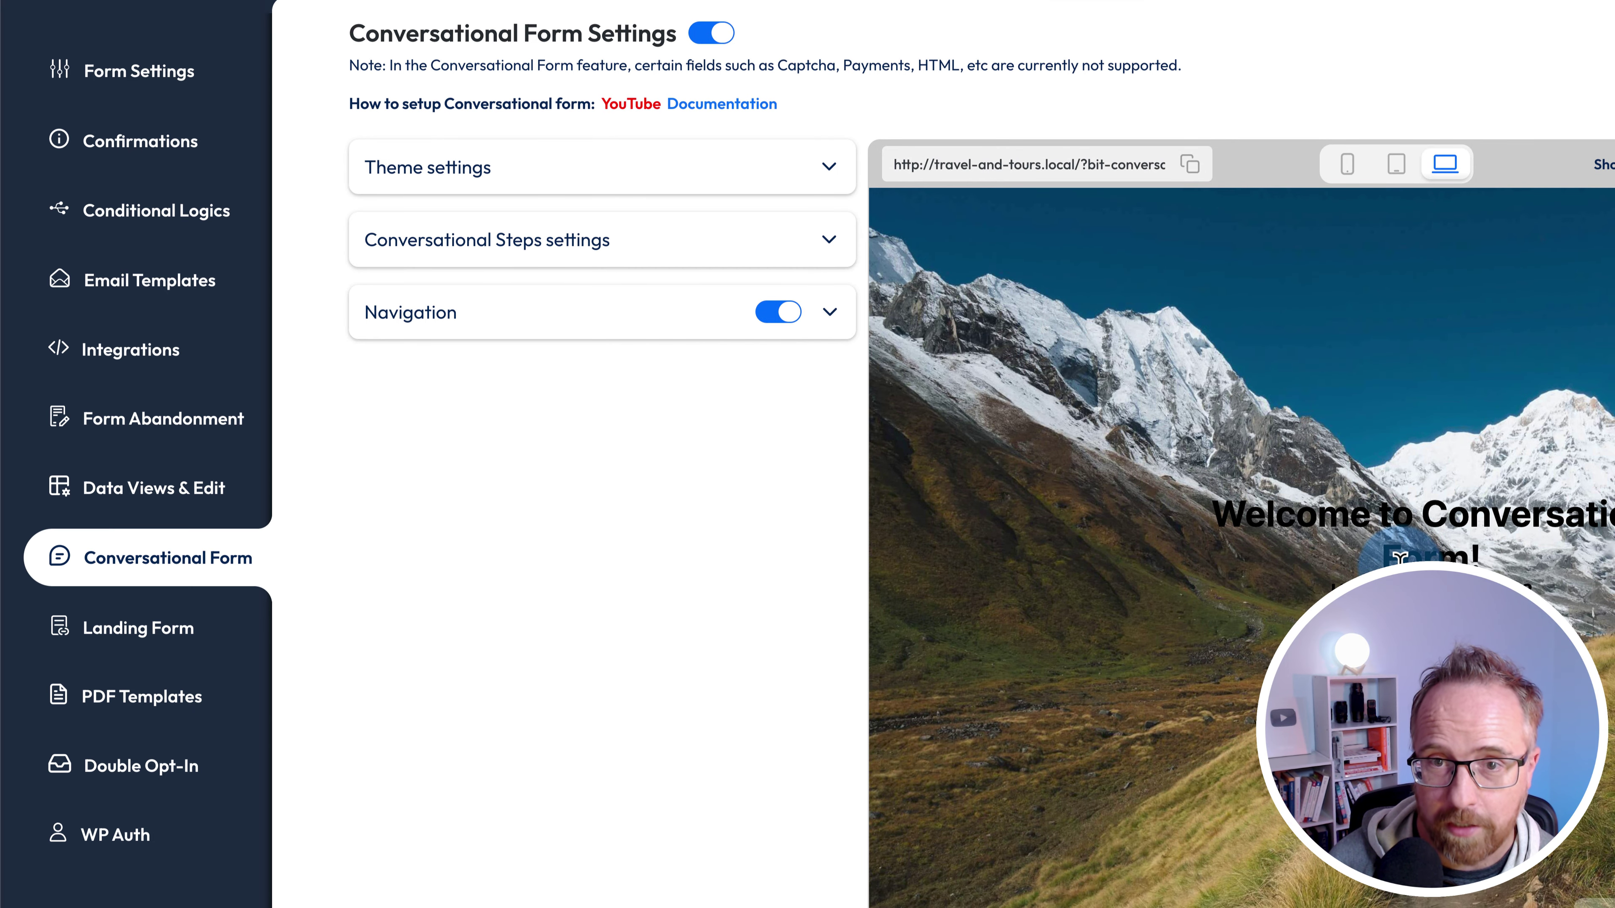
scroll(1422, 556, down, 2)
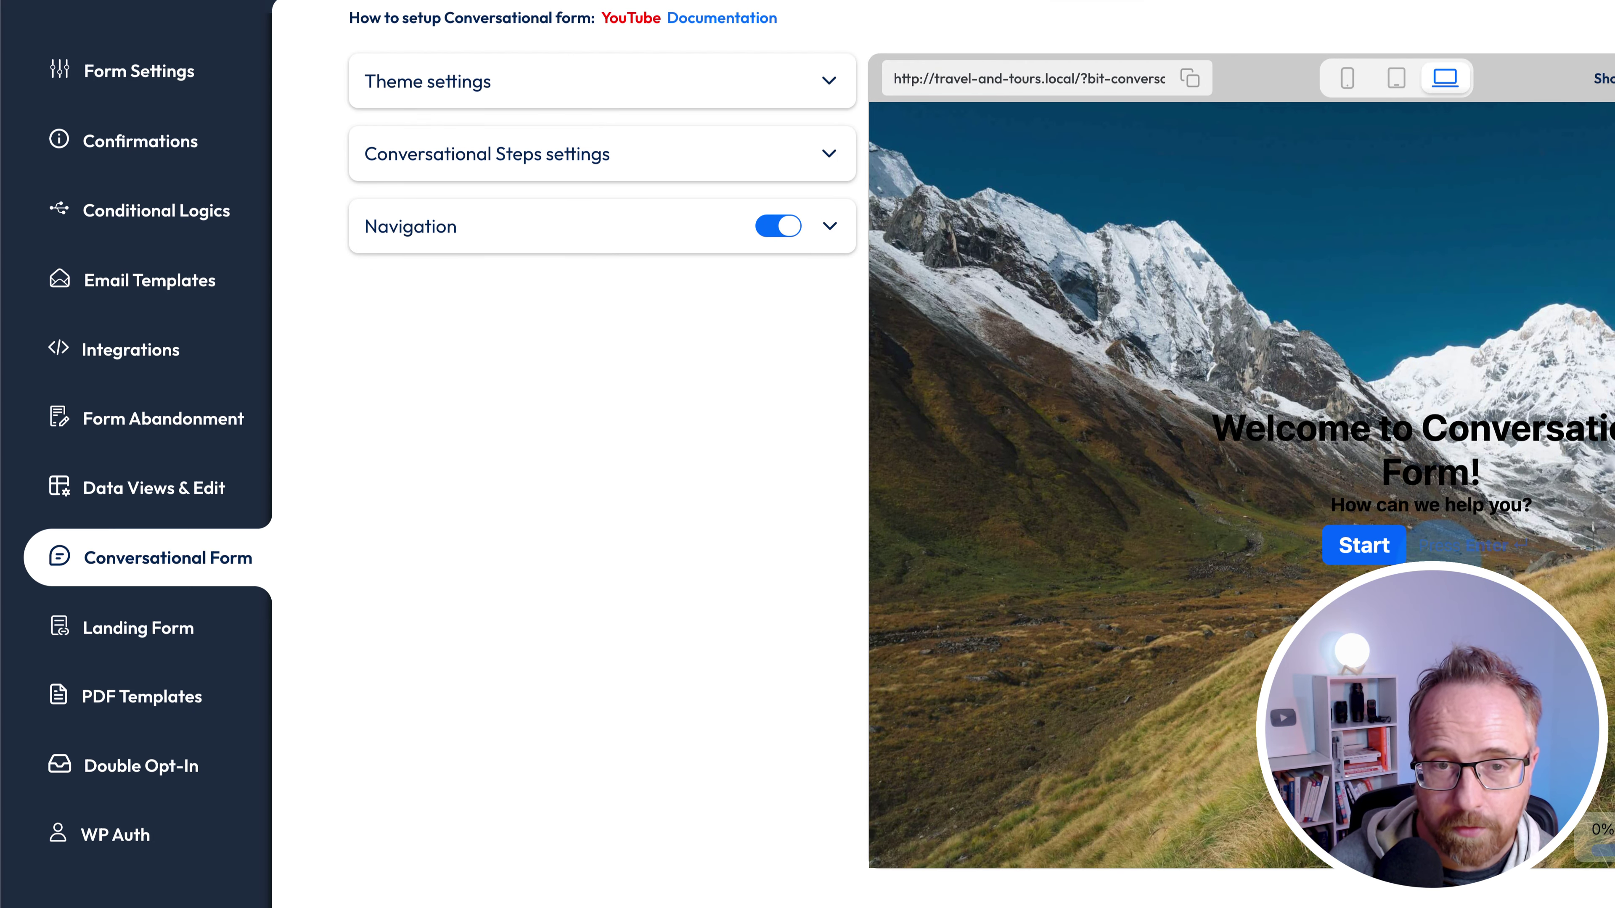
scroll(795, 496, up, 3)
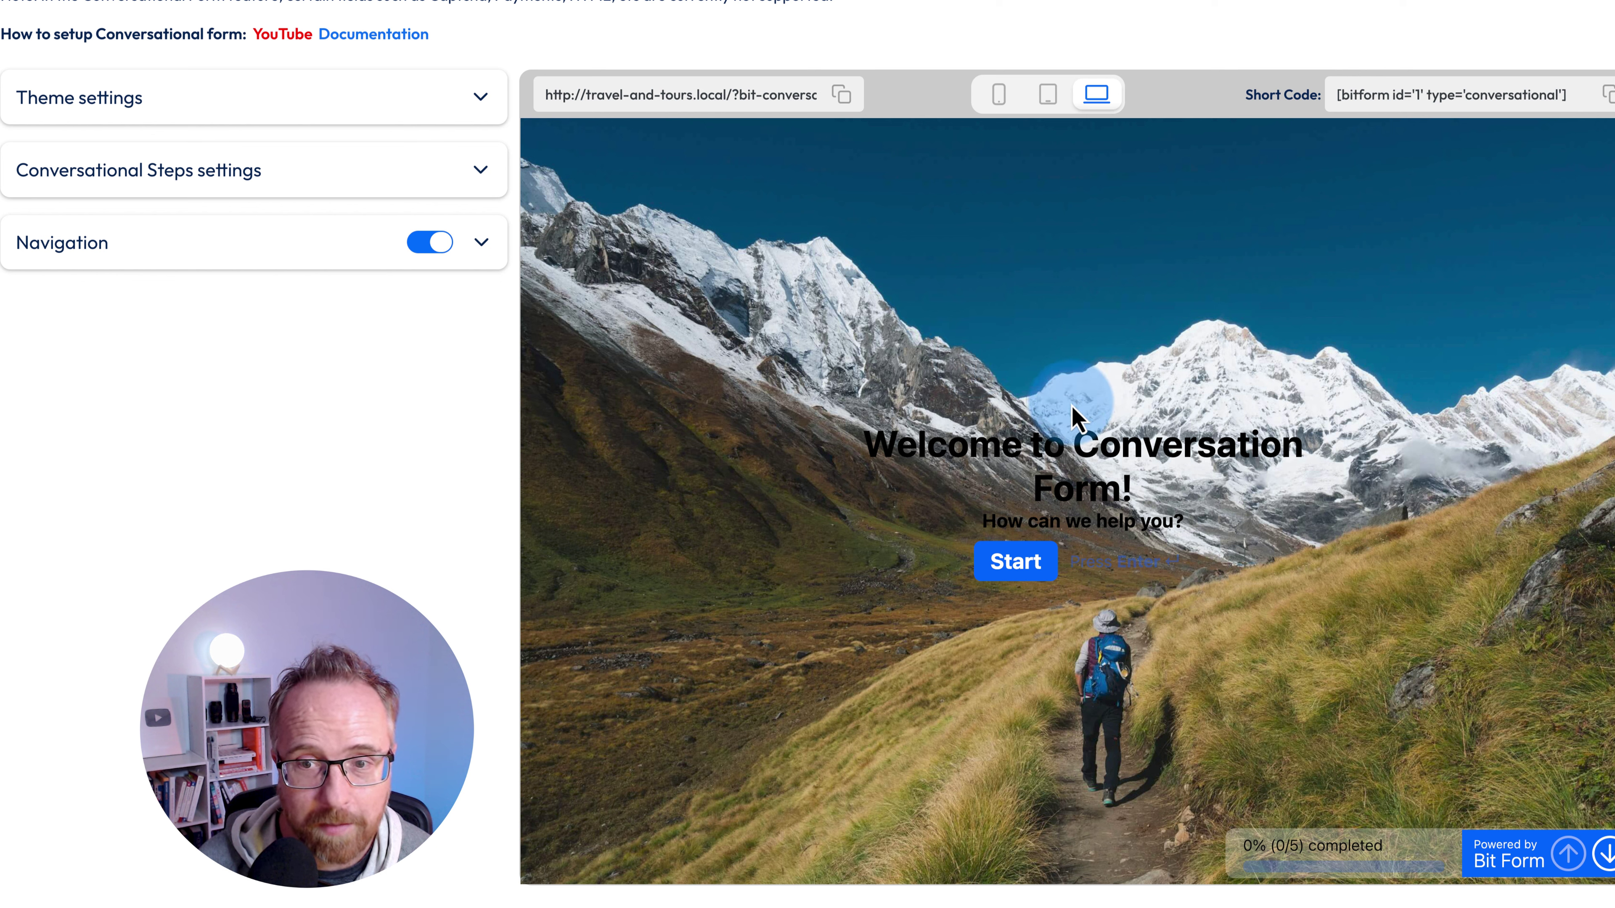
- Expand and collapse the theme and conversational steps panels, then start the preview
click(114, 105)
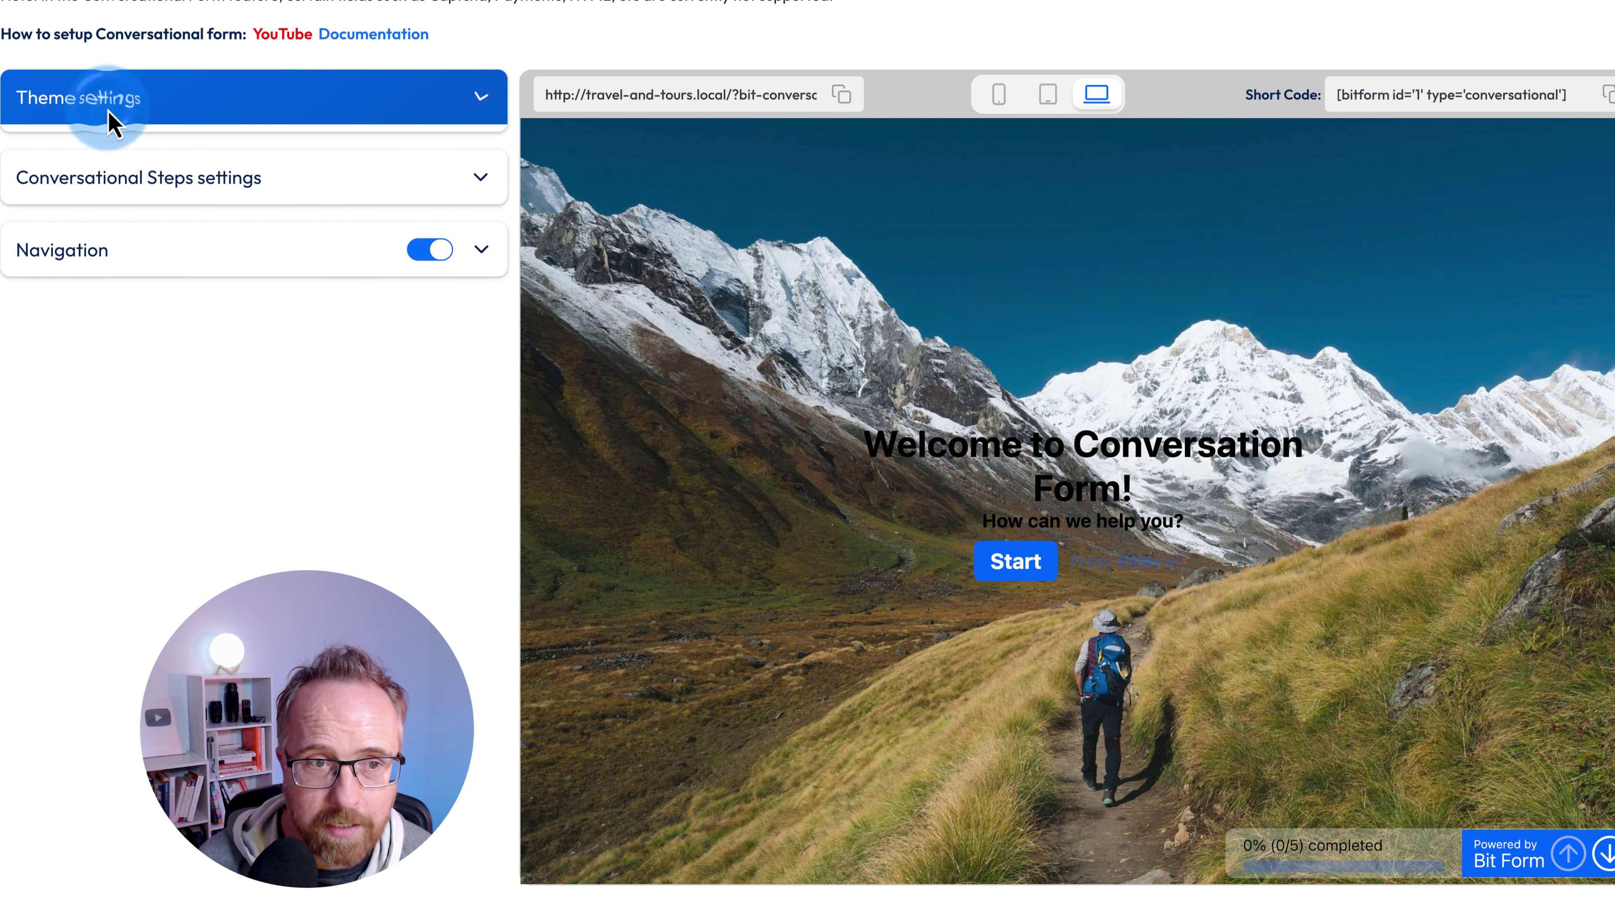
click(102, 114)
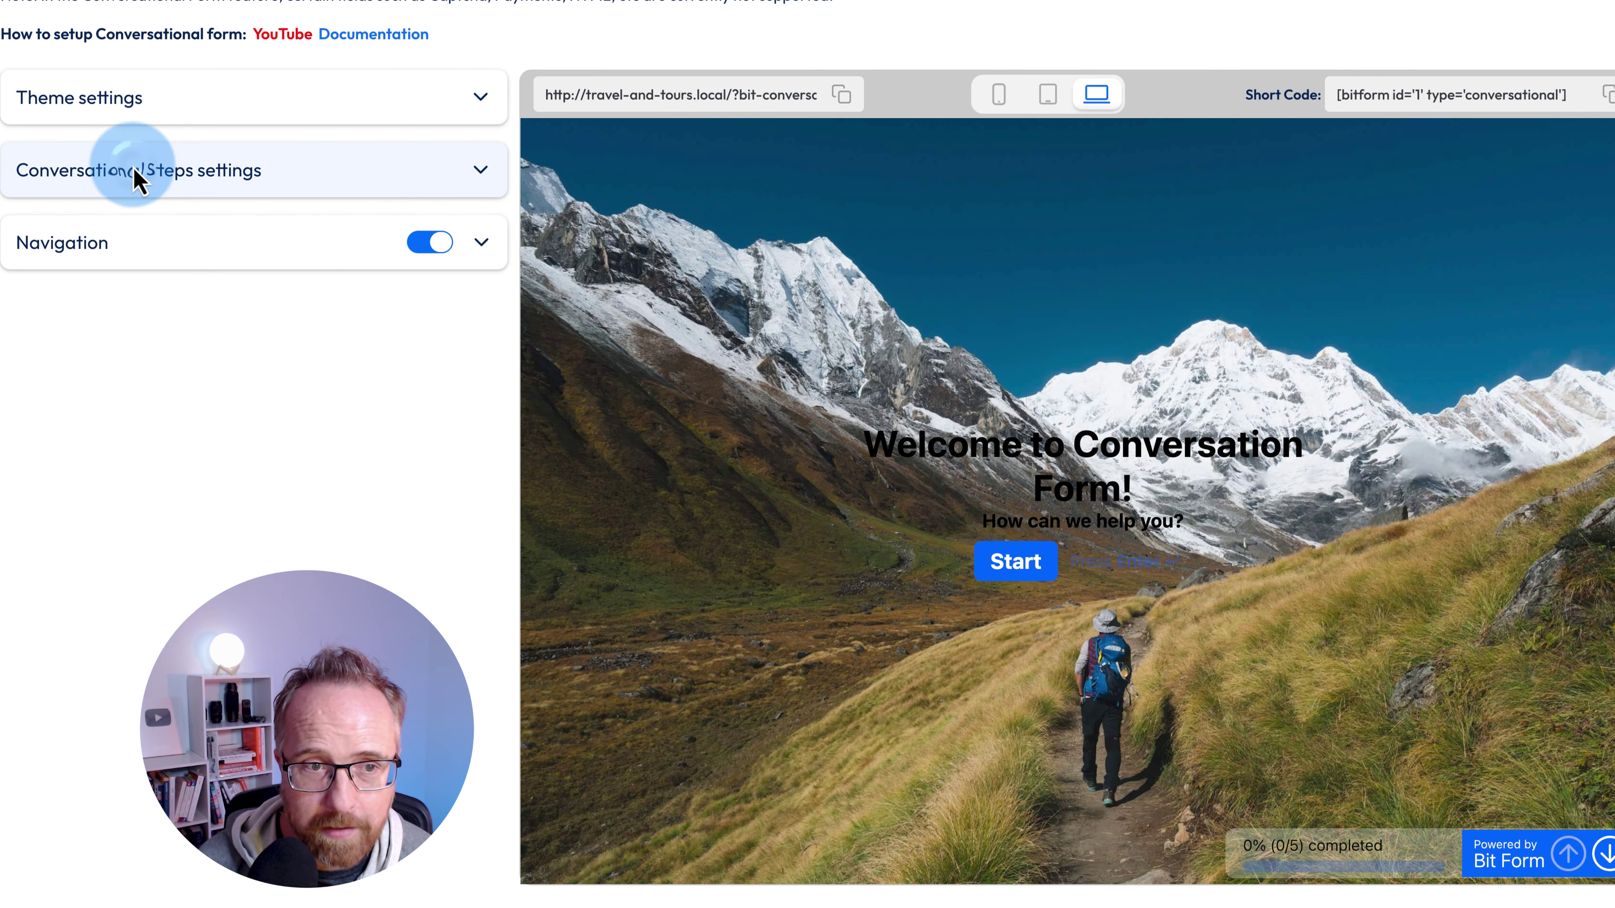
click(135, 177)
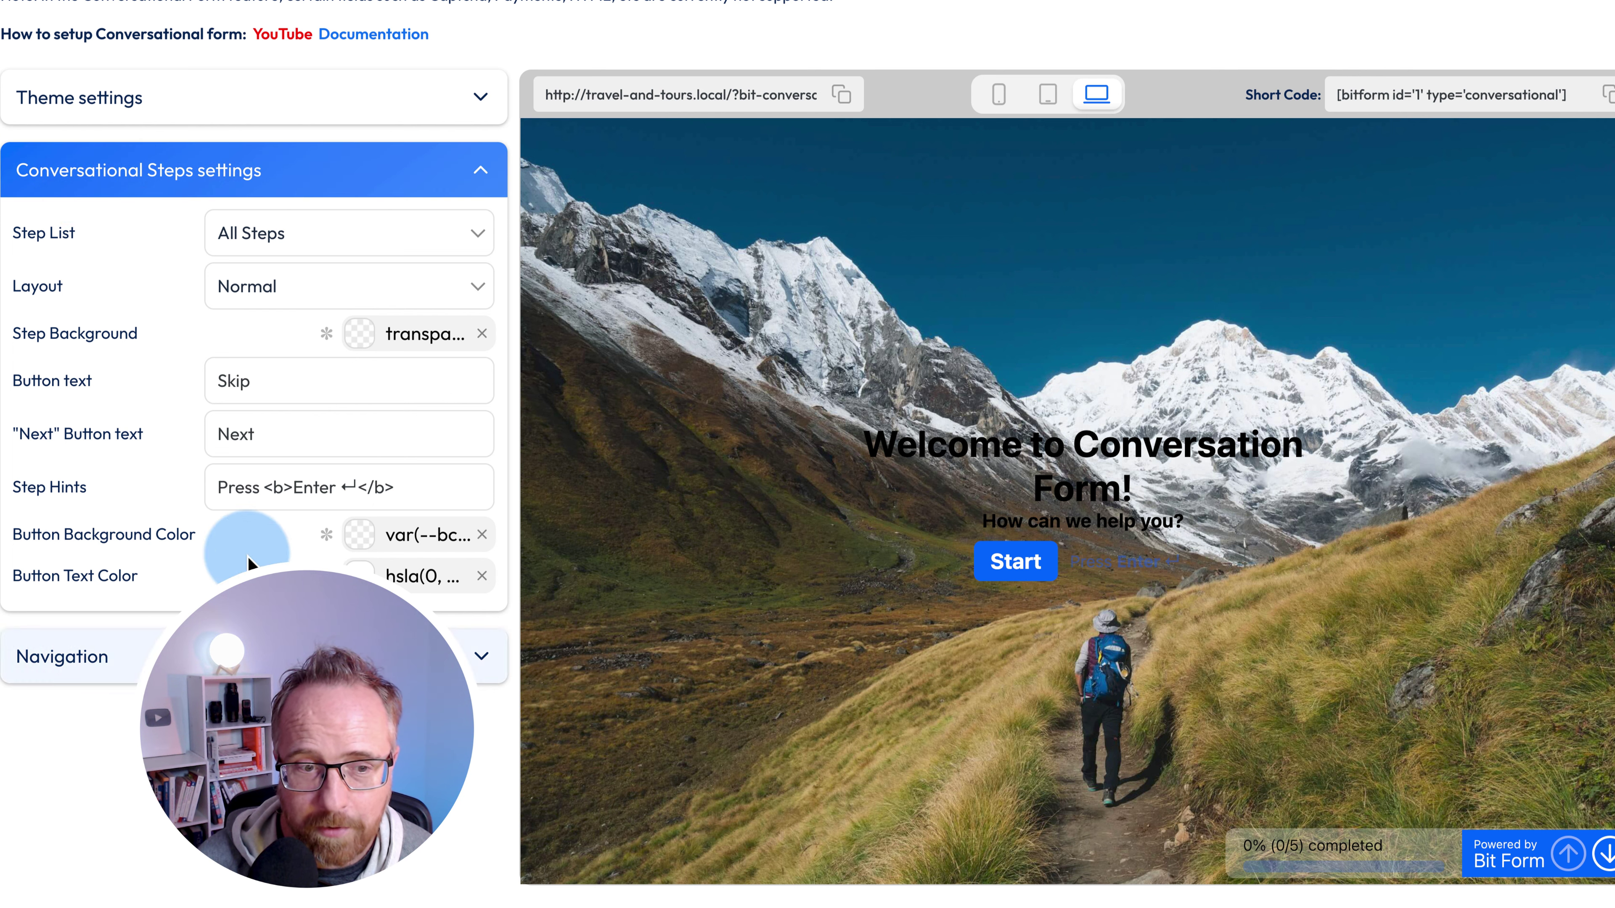
click(182, 186)
click(1015, 561)
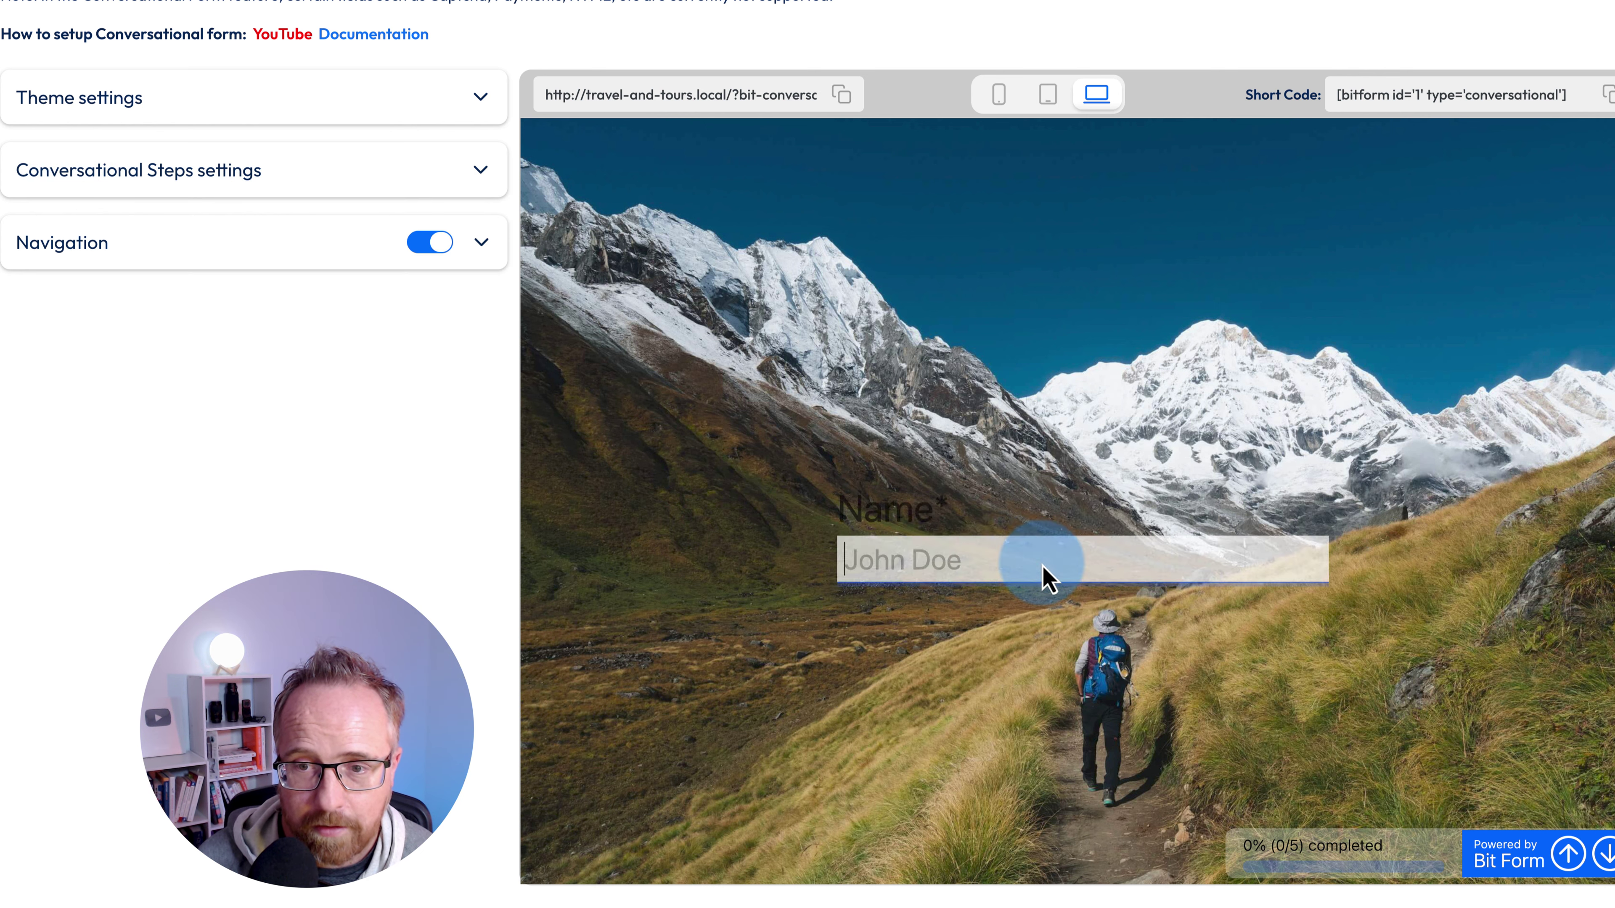
- Answer the Name and Email questions and enter the message 'Great form!'
click(895, 537)
text(Bjorn)
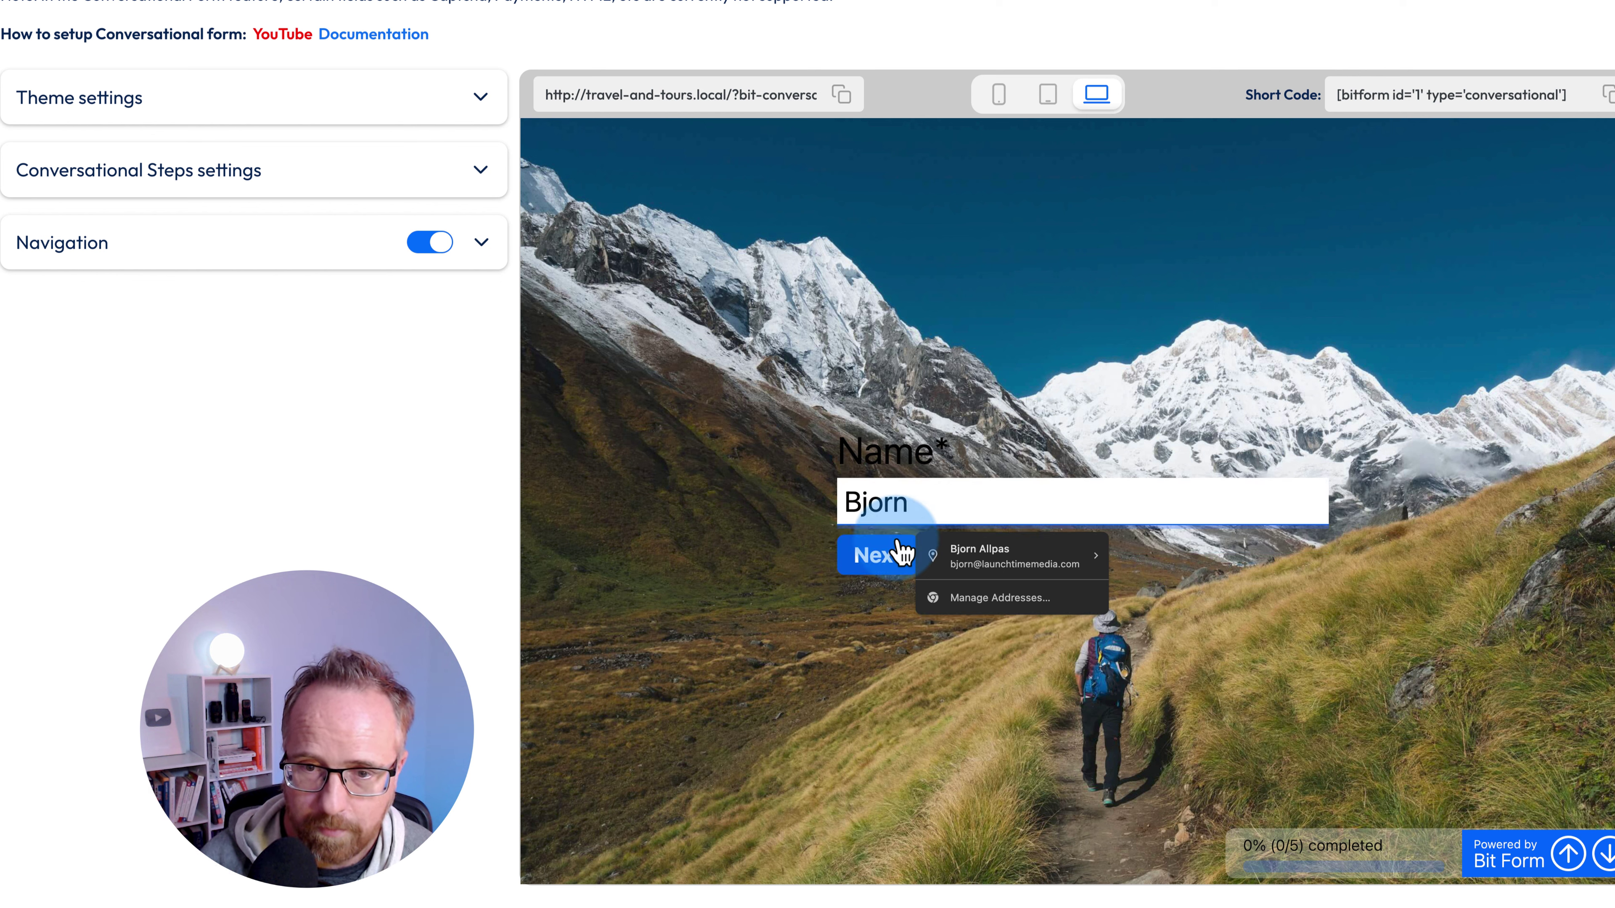
click(877, 553)
click(906, 531)
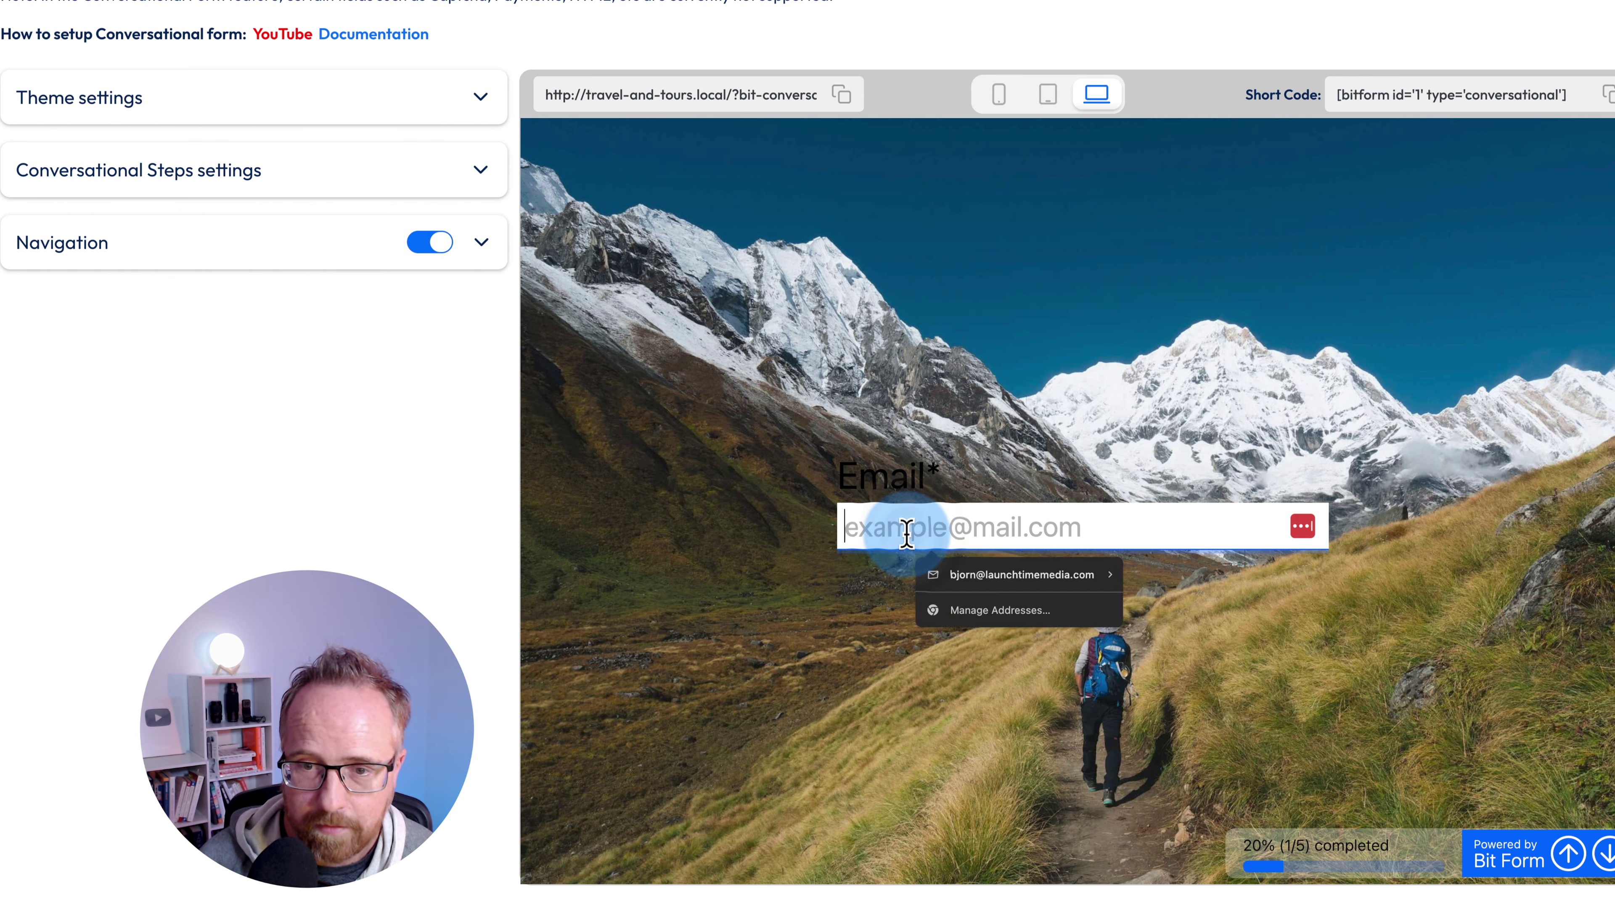
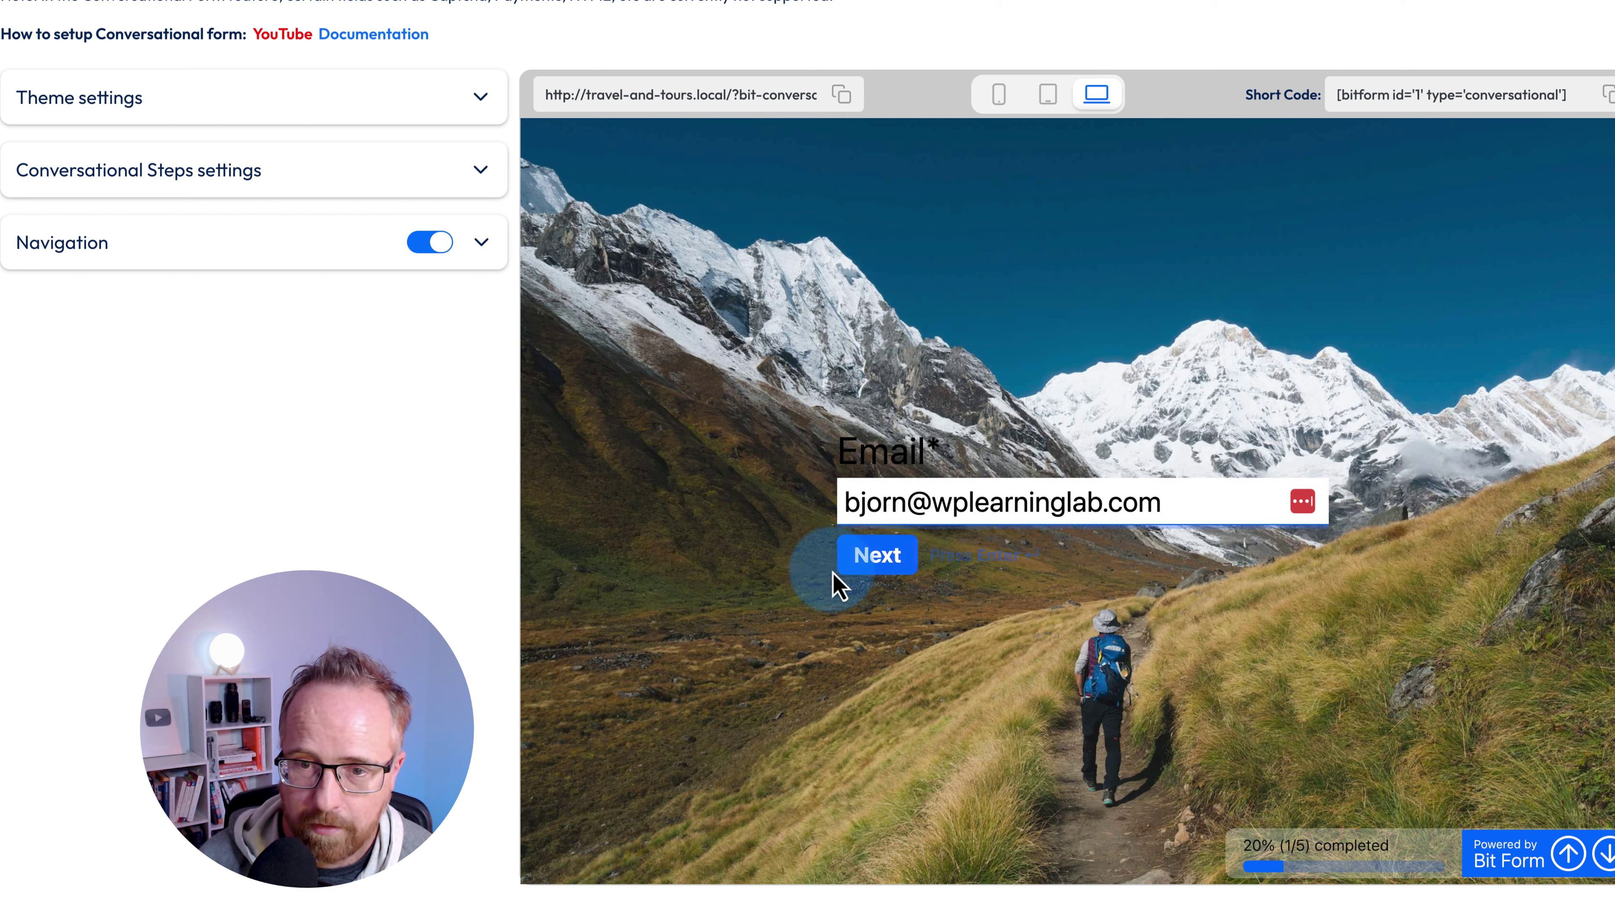
click(858, 553)
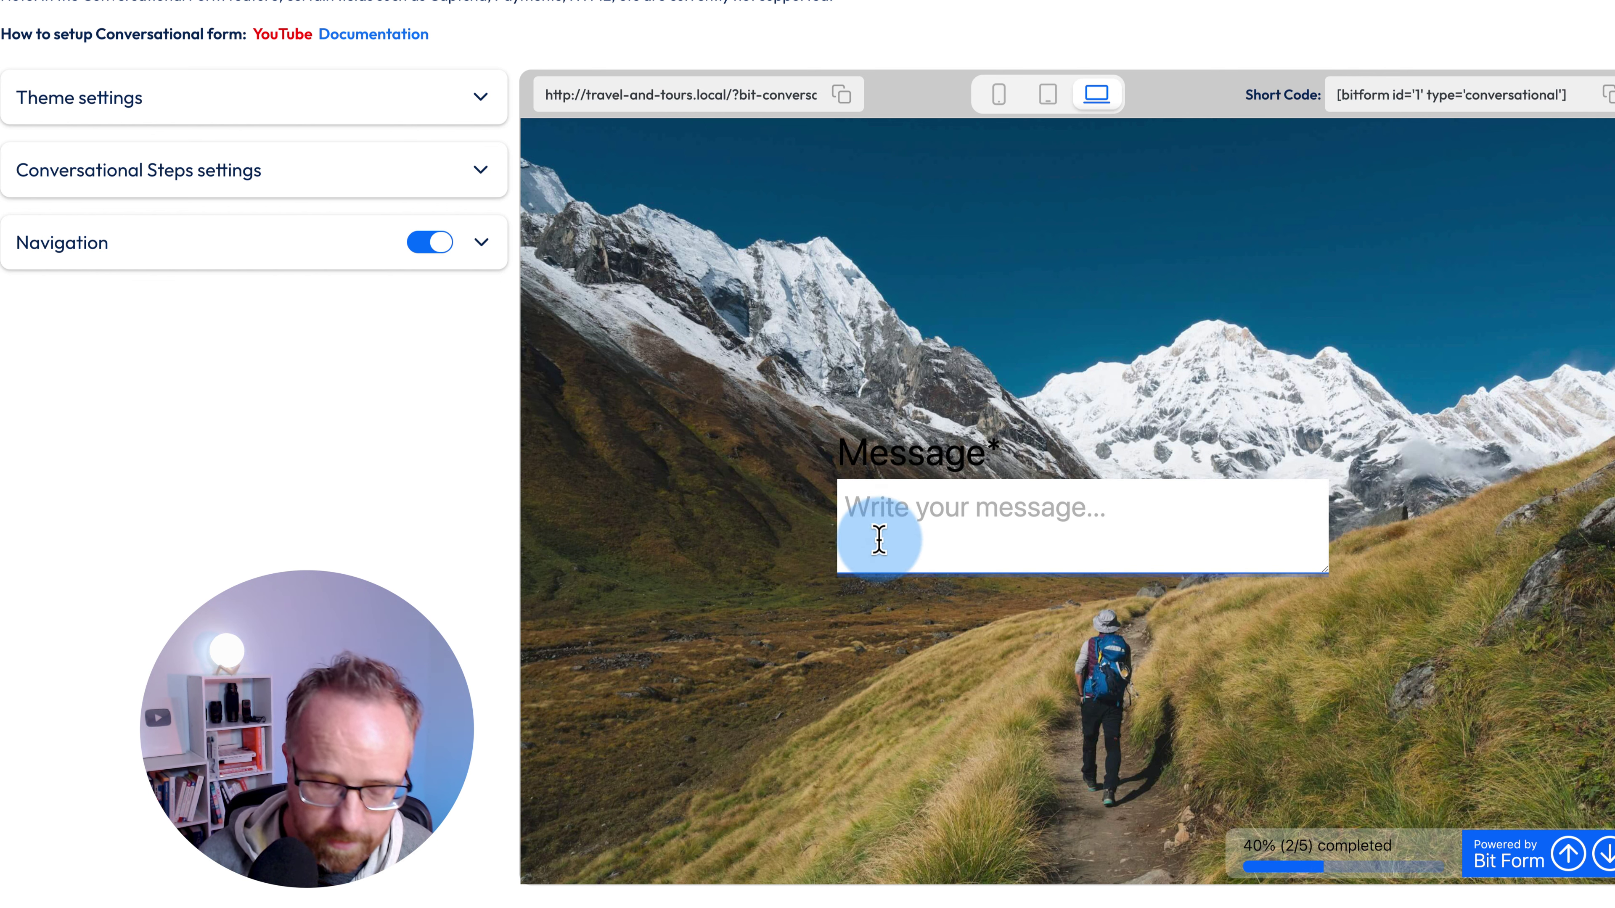
text(Great form!)
click(872, 580)
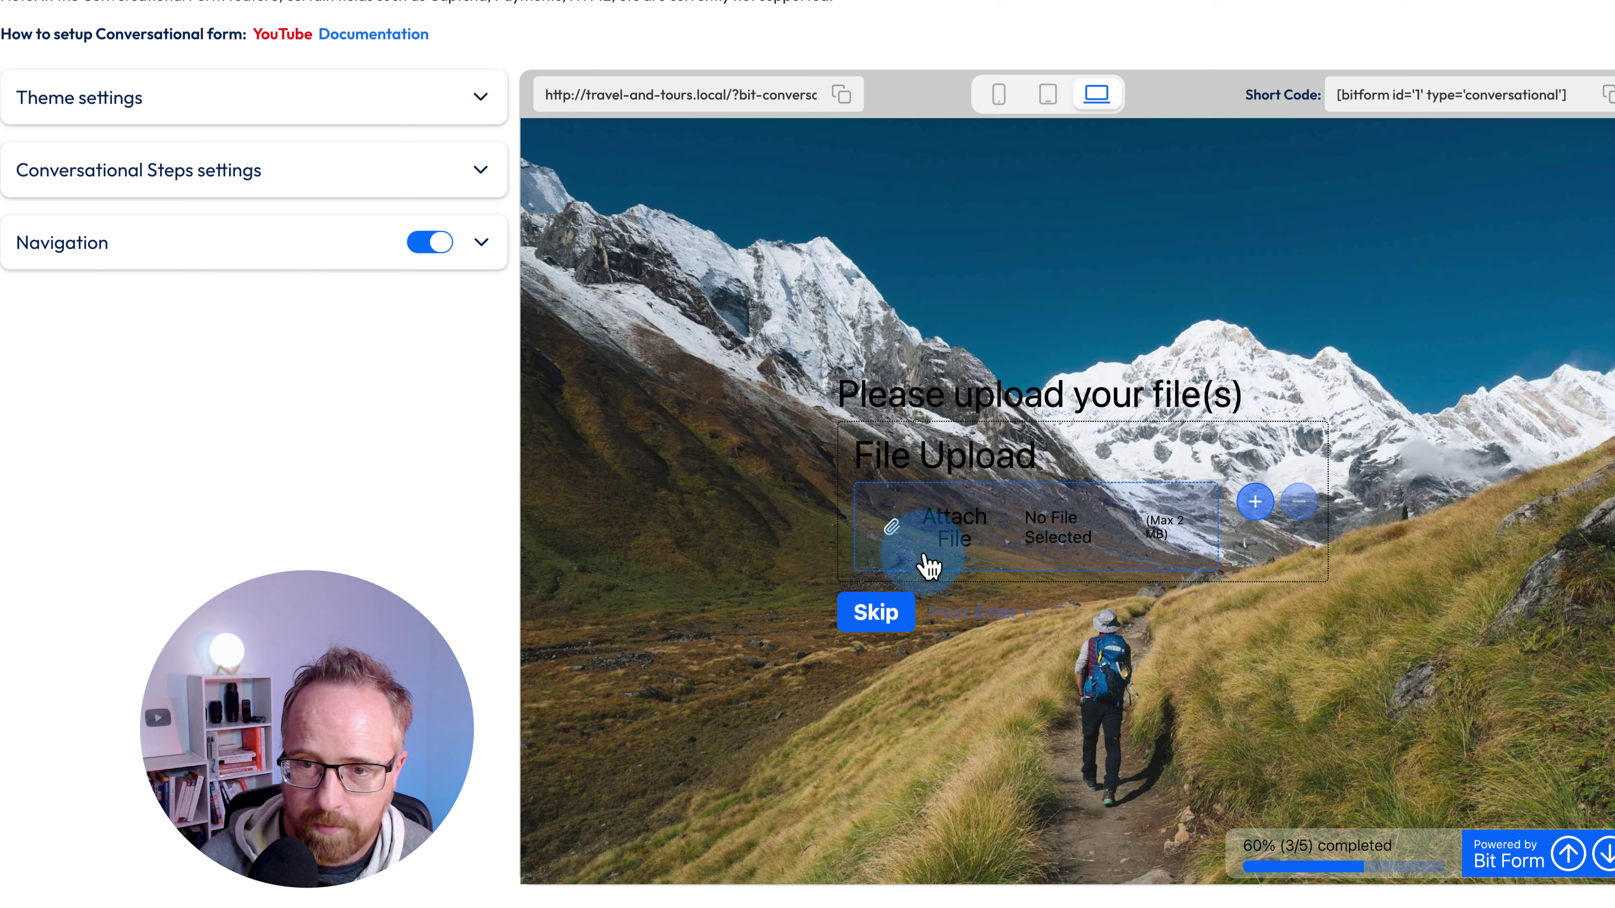
- Attach blank.pdf and blank.docx as two file uploads
click(927, 560)
click(412, 407)
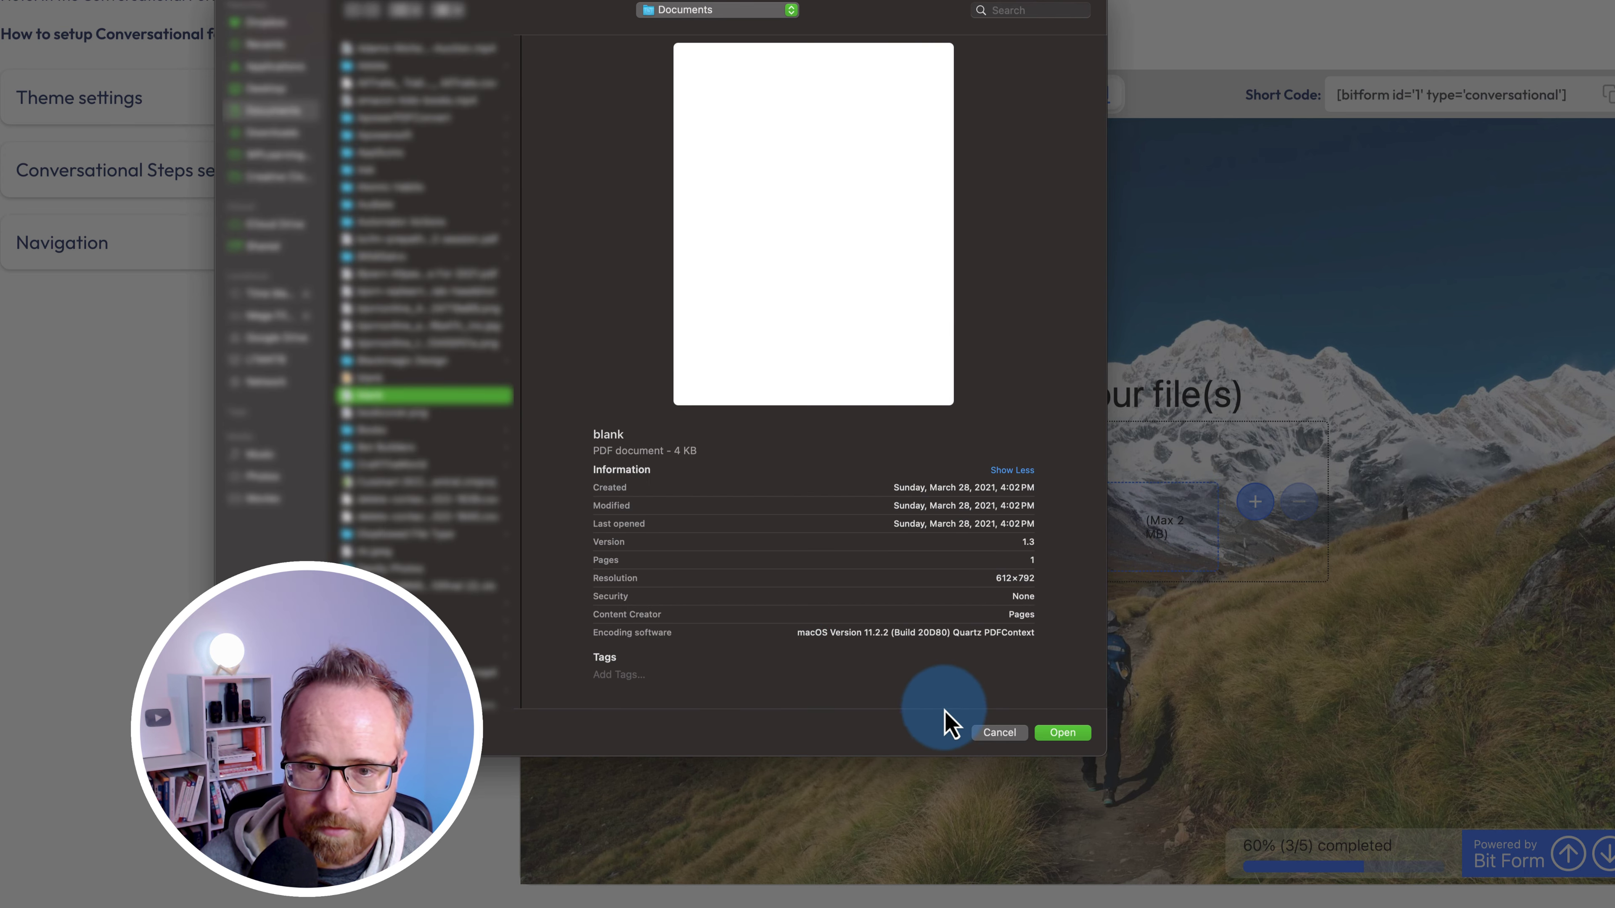
click(1056, 733)
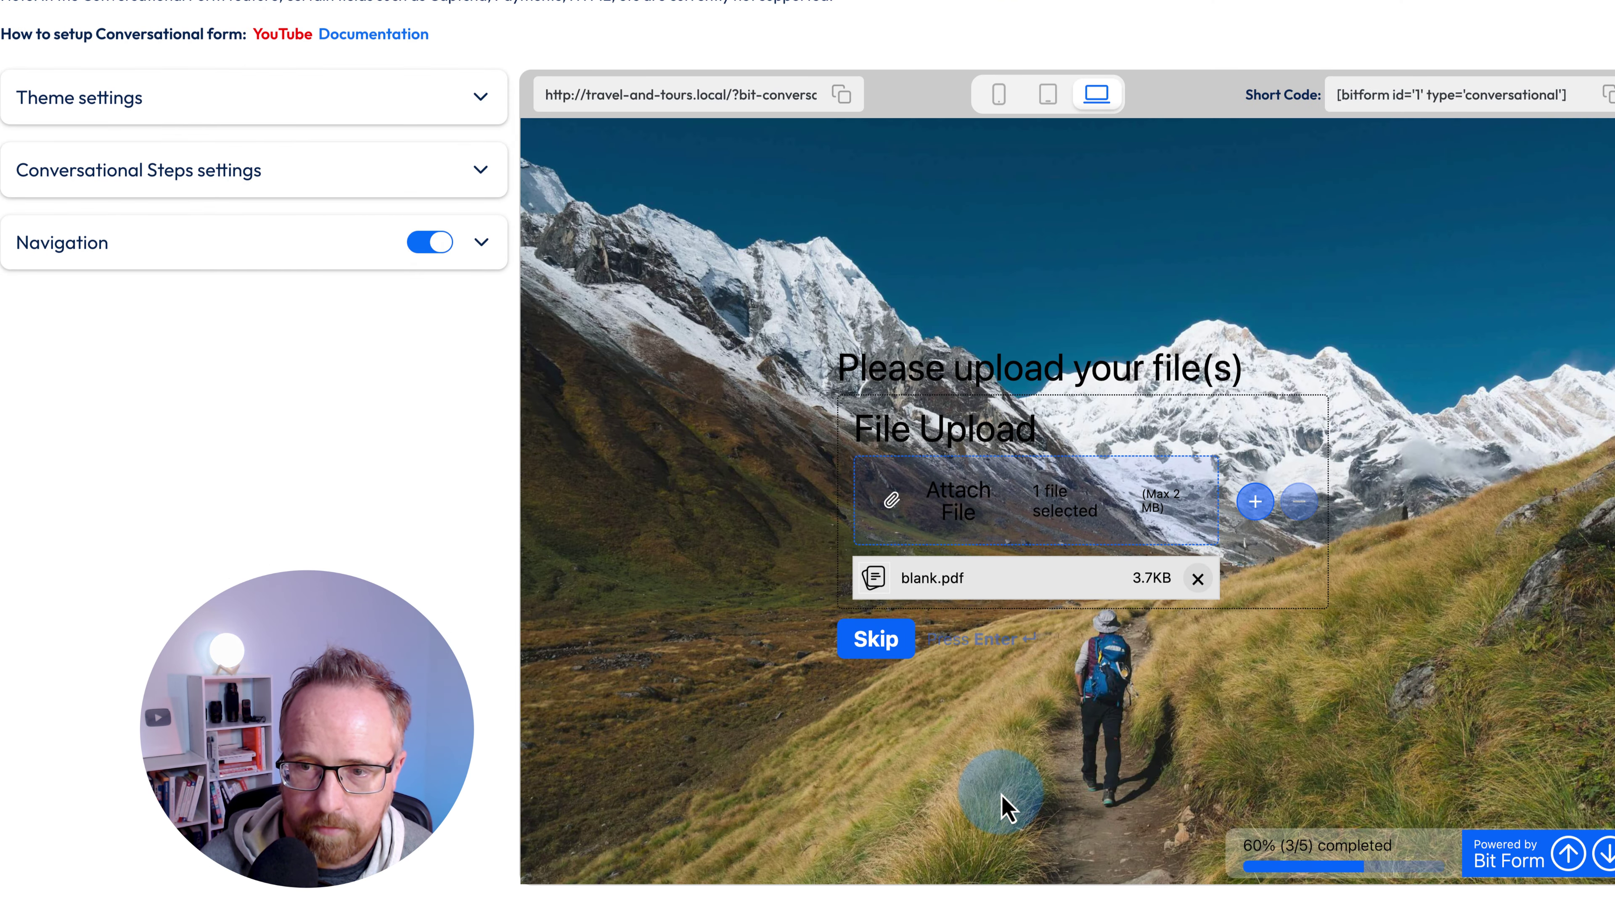
click(1251, 509)
click(966, 655)
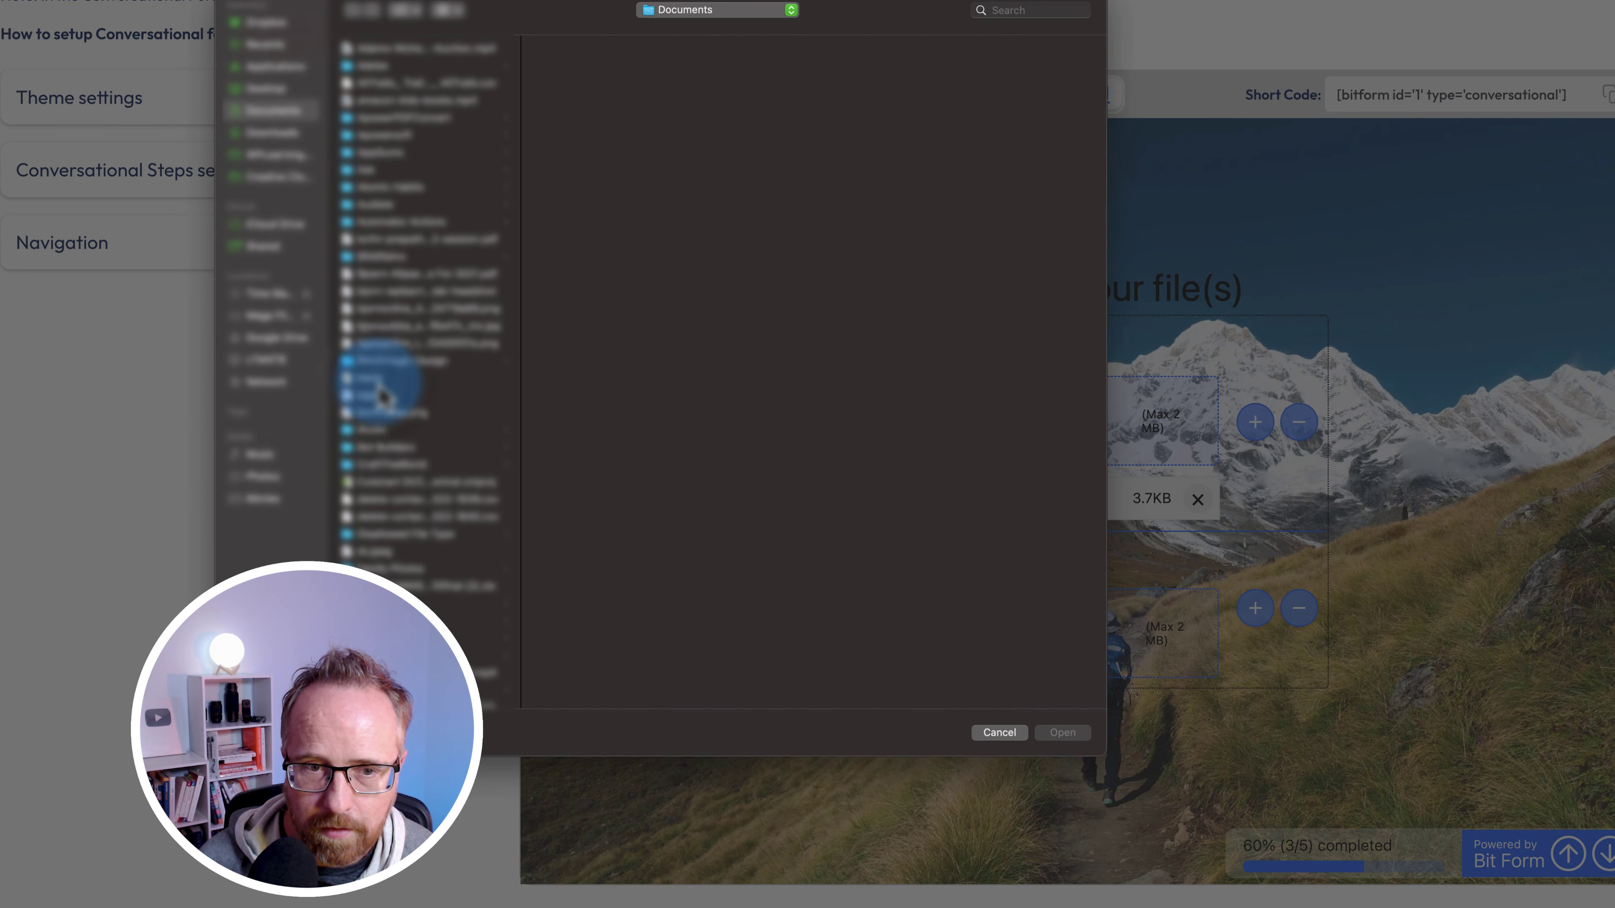
click(379, 381)
click(1063, 731)
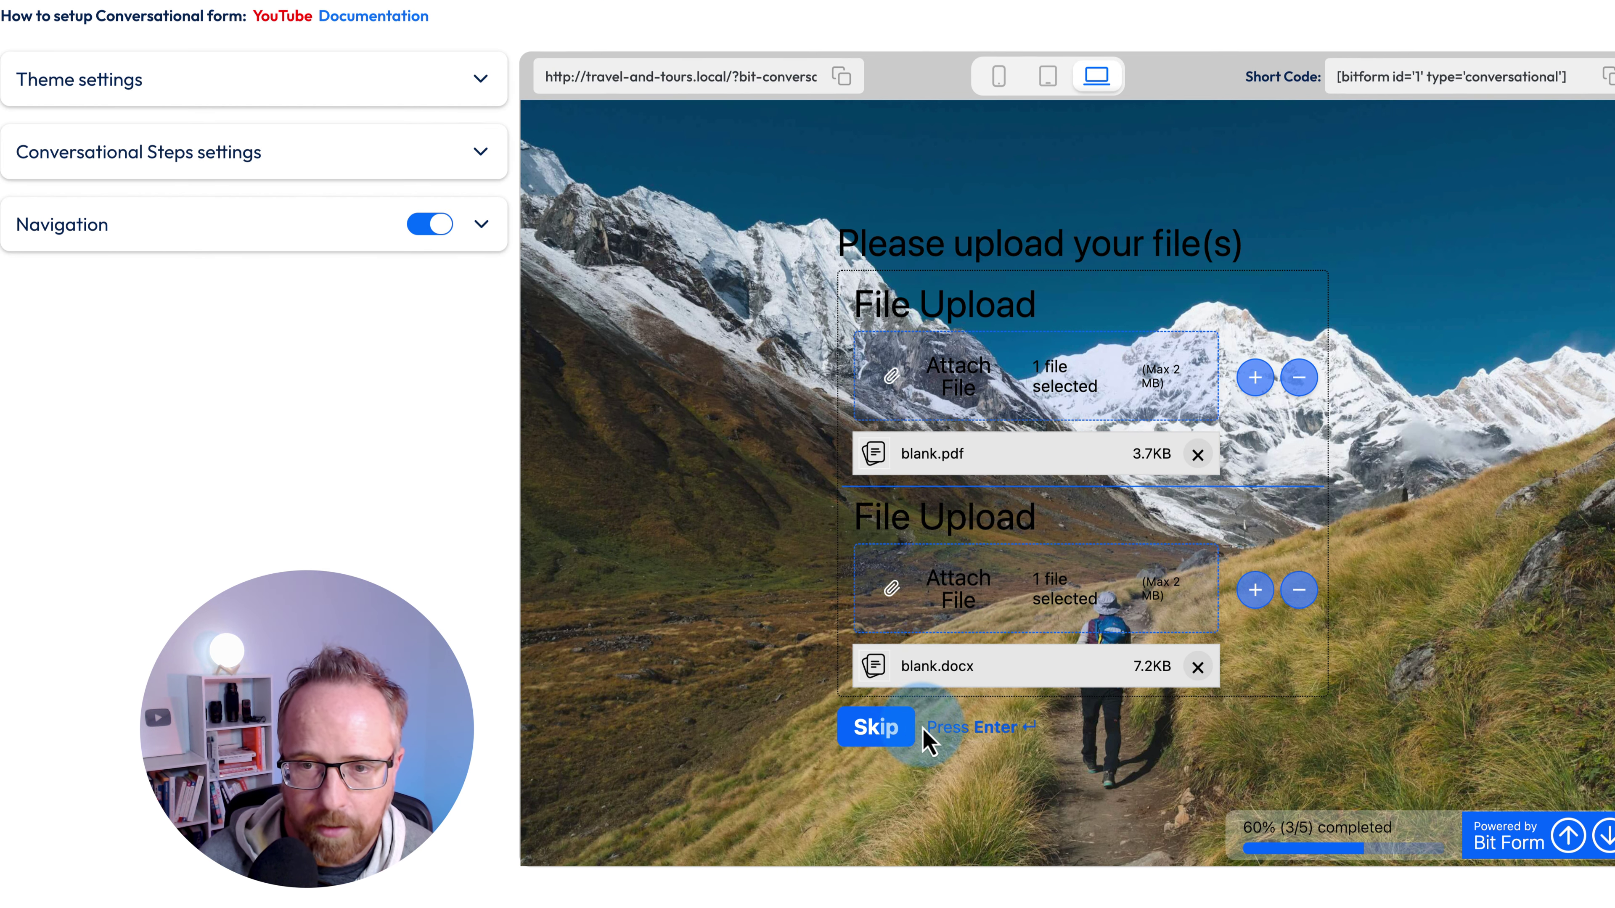
click(982, 732)
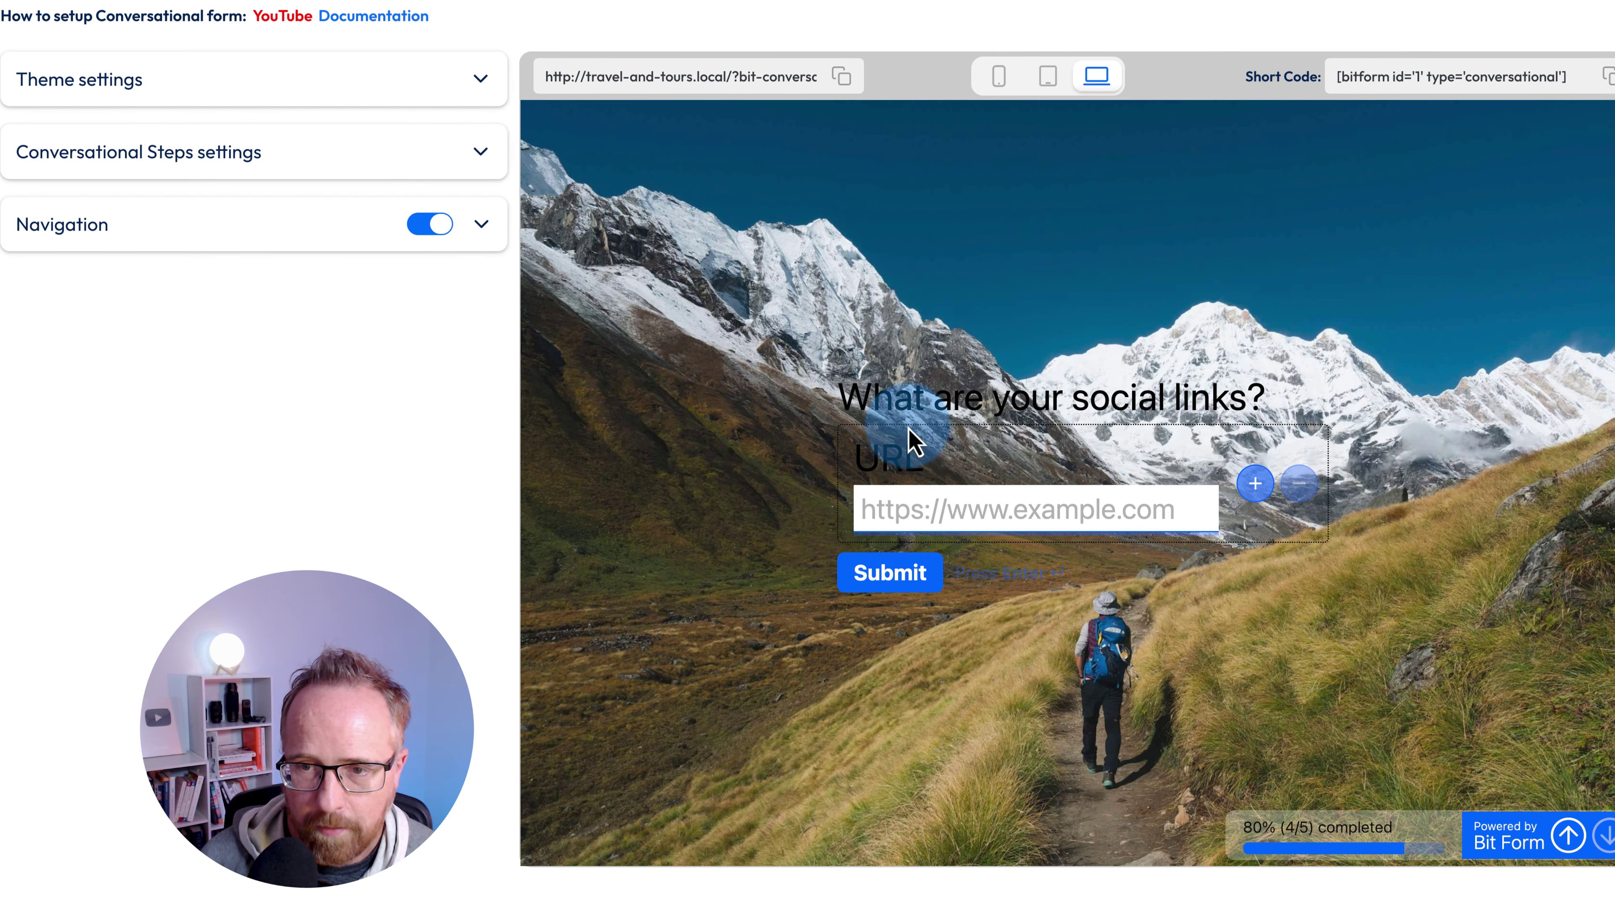
click(922, 509)
text(1.com)
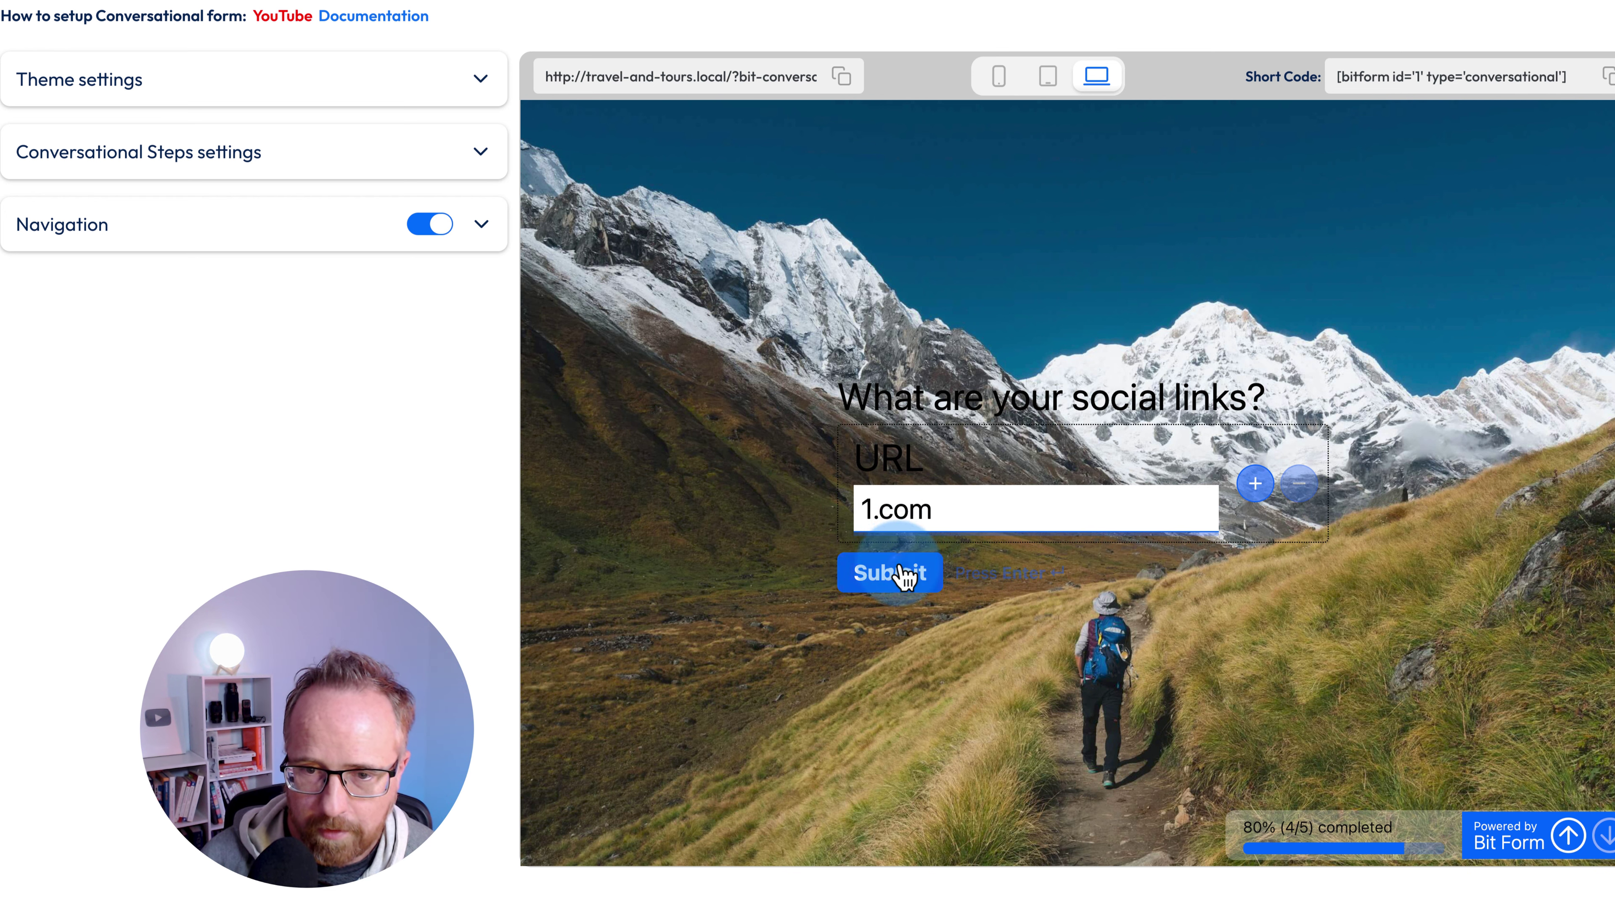
click(866, 509)
text(https://)
click(882, 570)
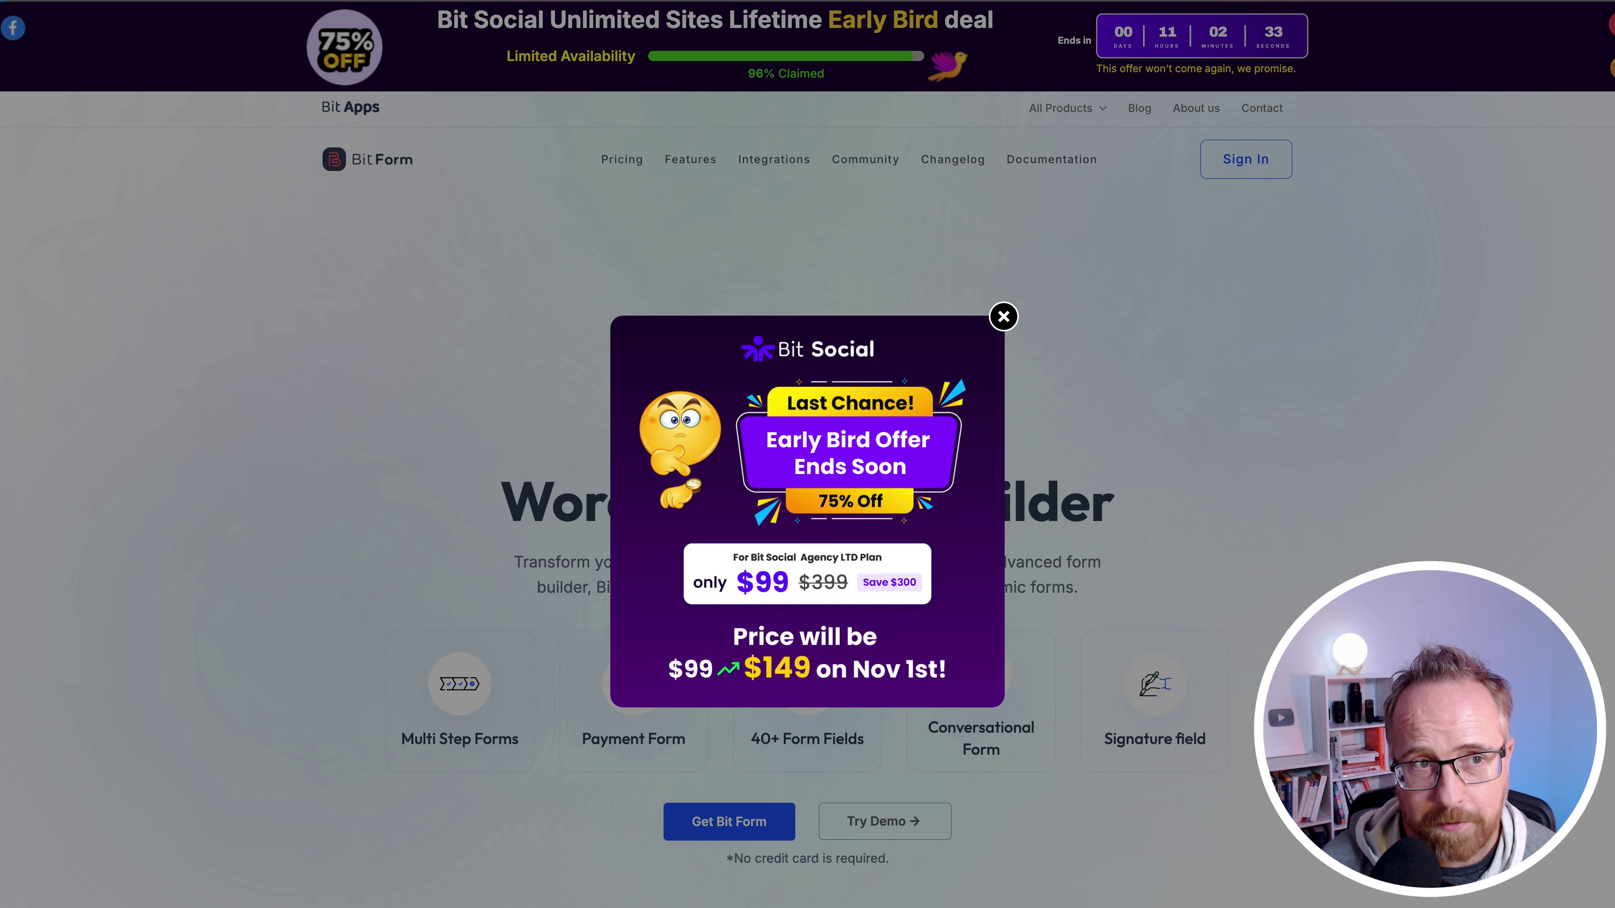
- Close the Bit Social popup, zoom in, and compare Lifetime against Annual pricing
click(1003, 317)
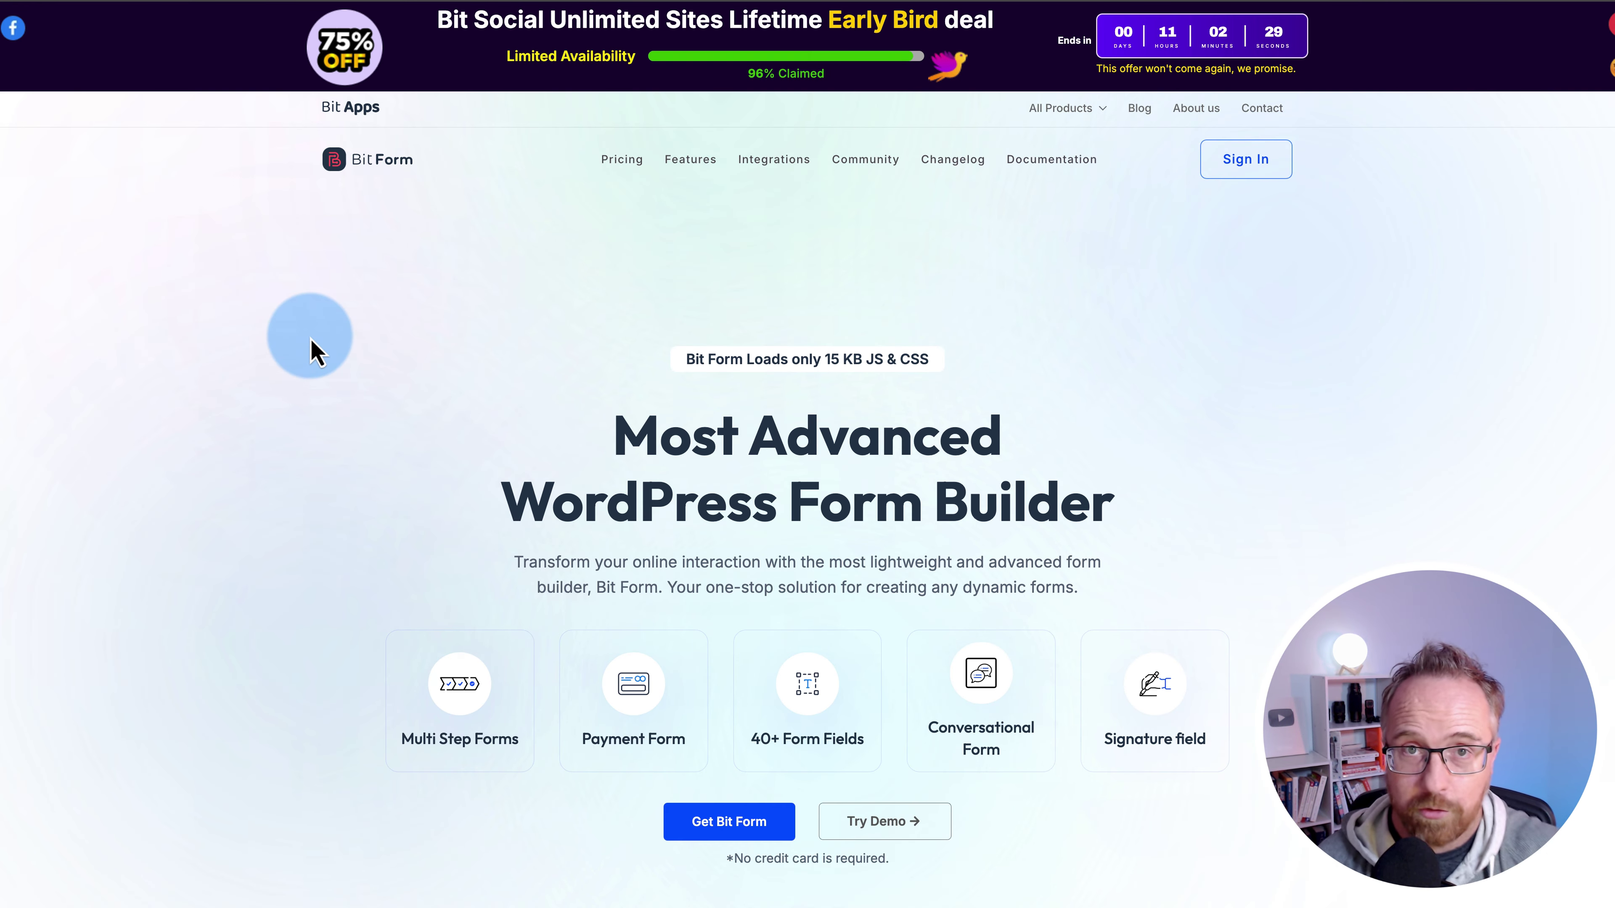
key(ctrl+plus)
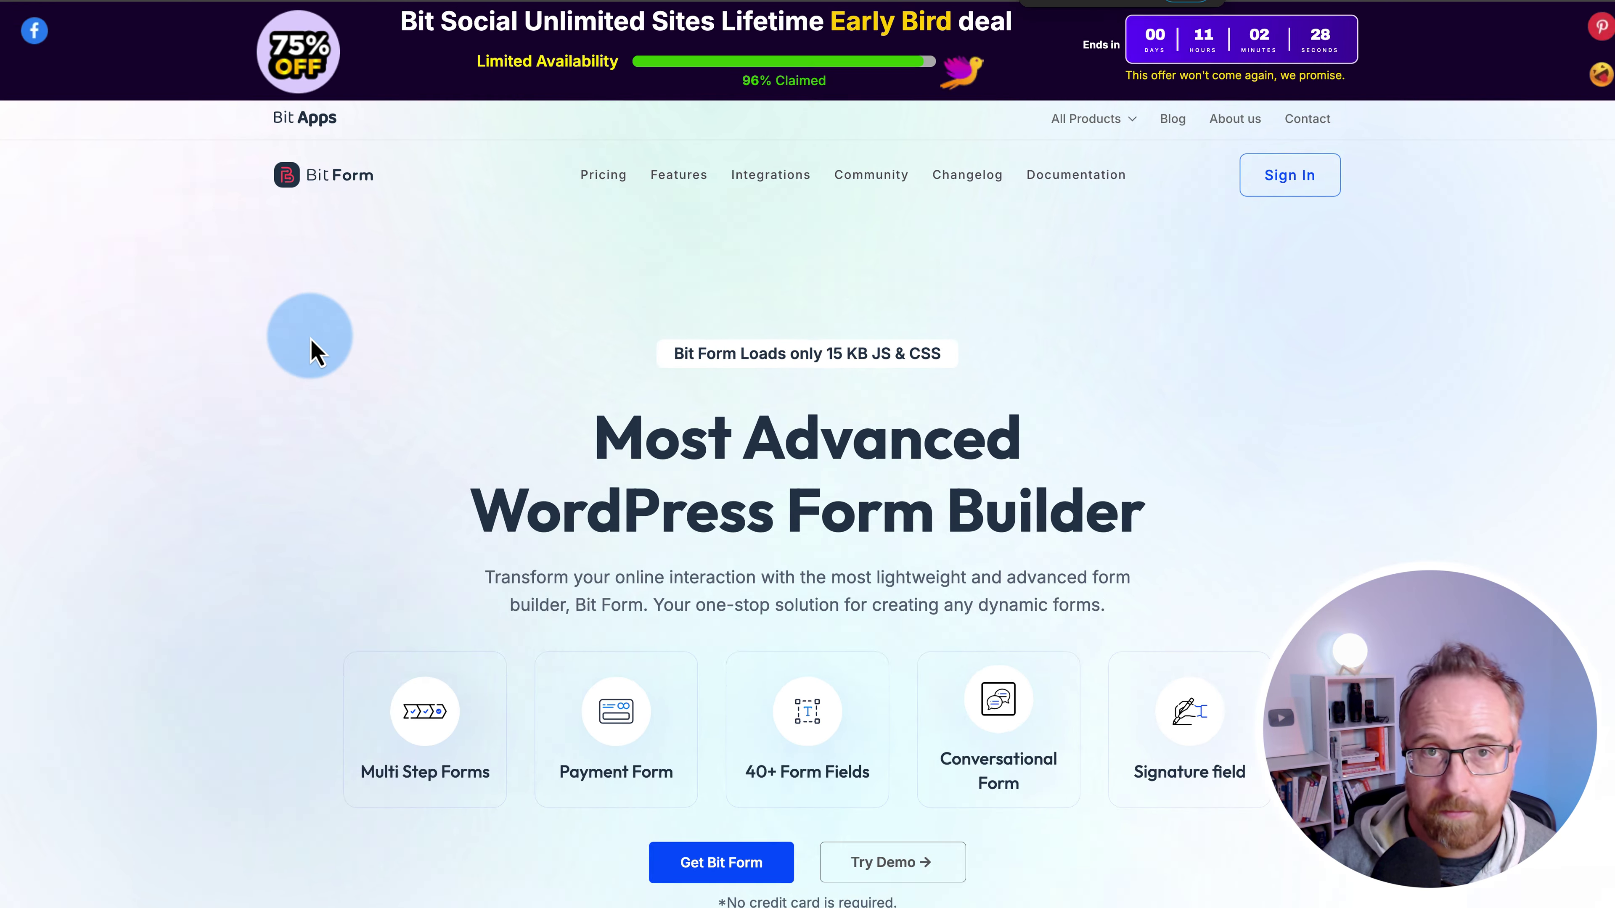
key(ctrl+plus)
key(ctrl+plus)
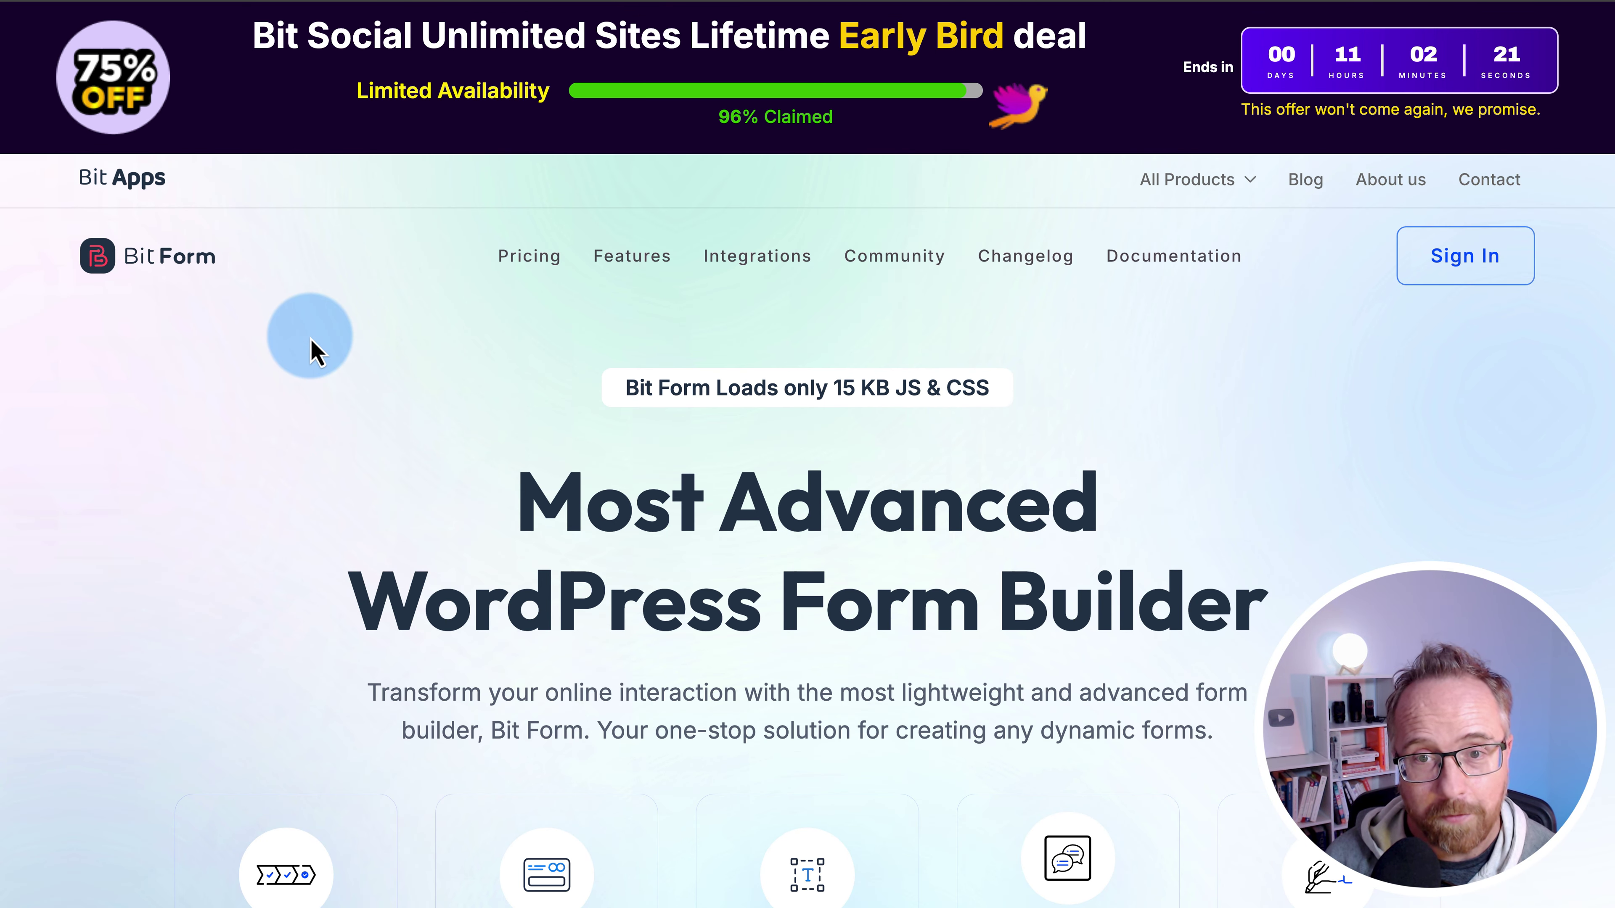
scroll(534, 259, down, 10)
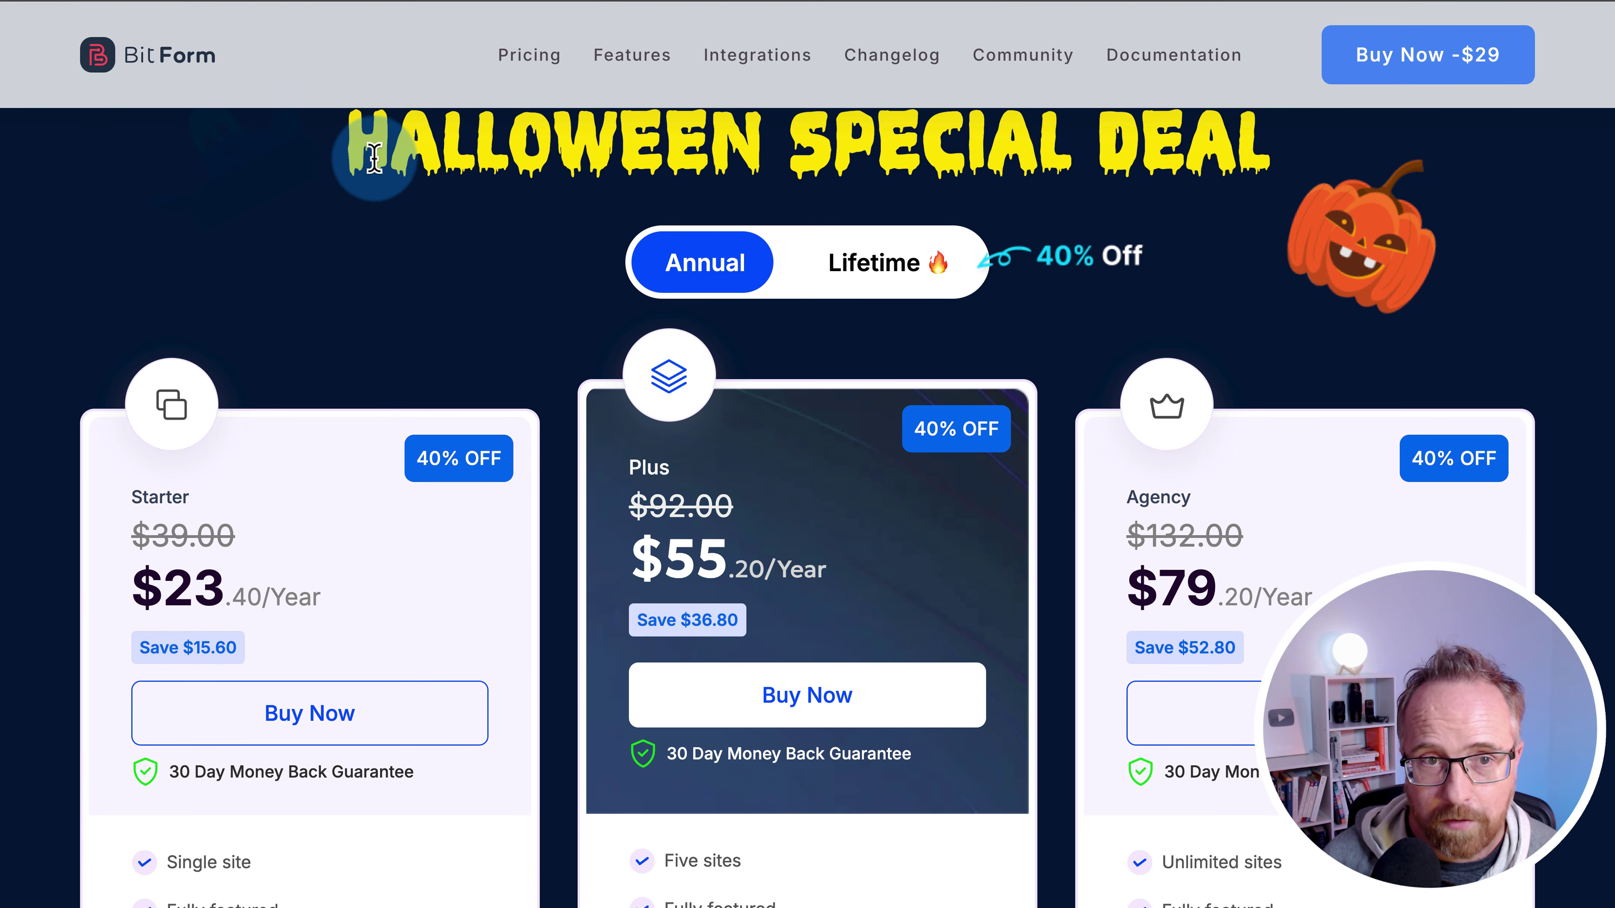
drag(374, 158, 1285, 161)
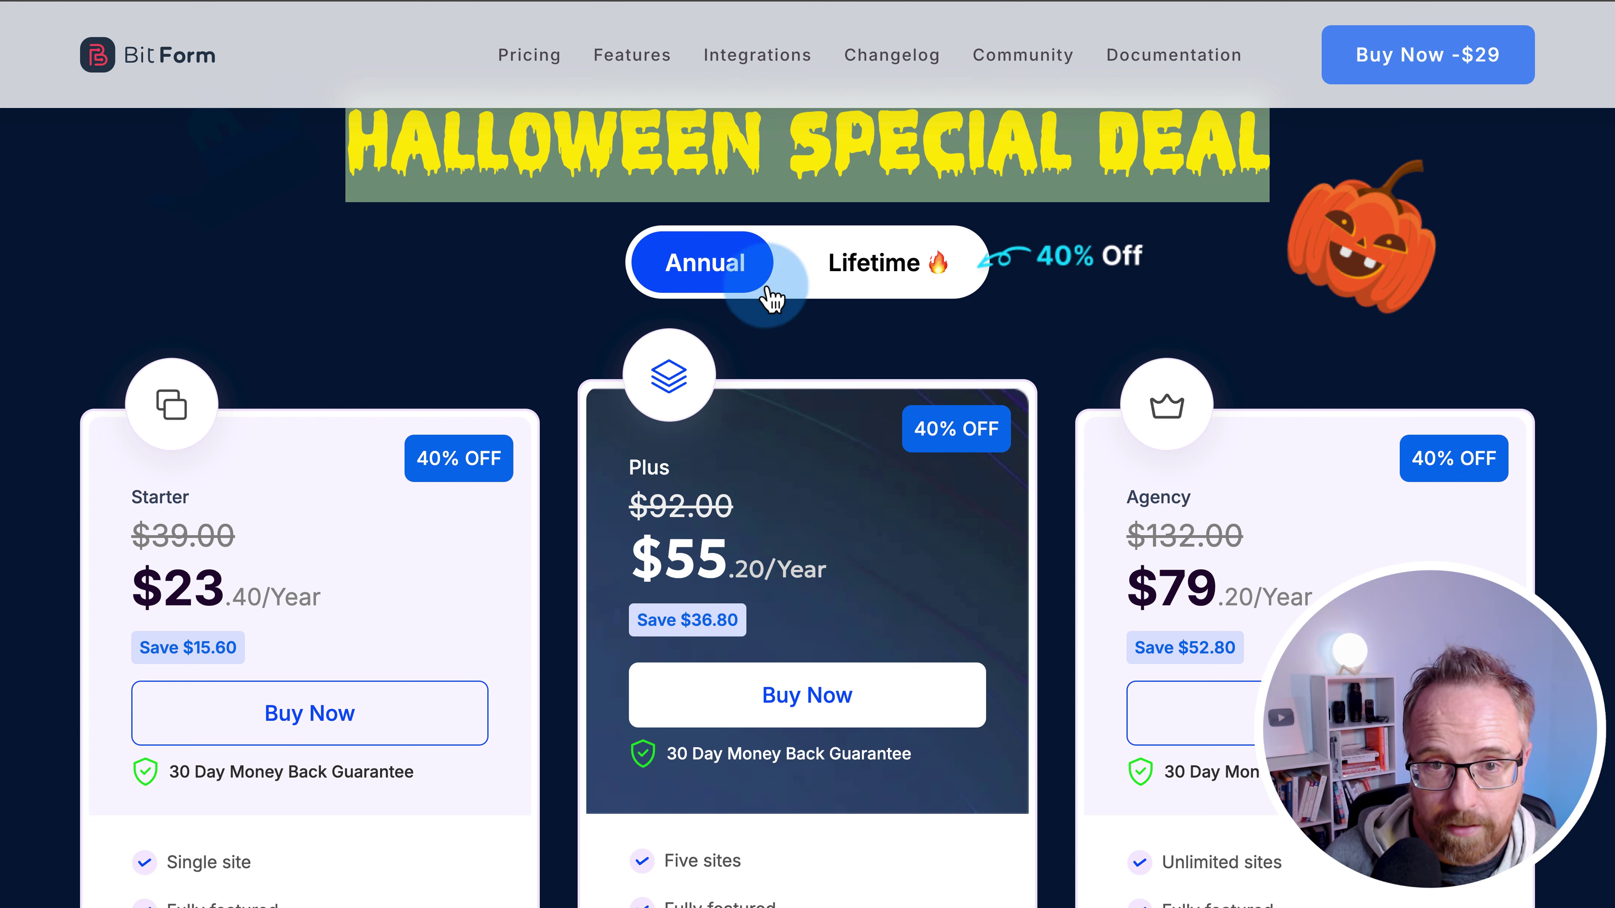
click(893, 262)
click(676, 275)
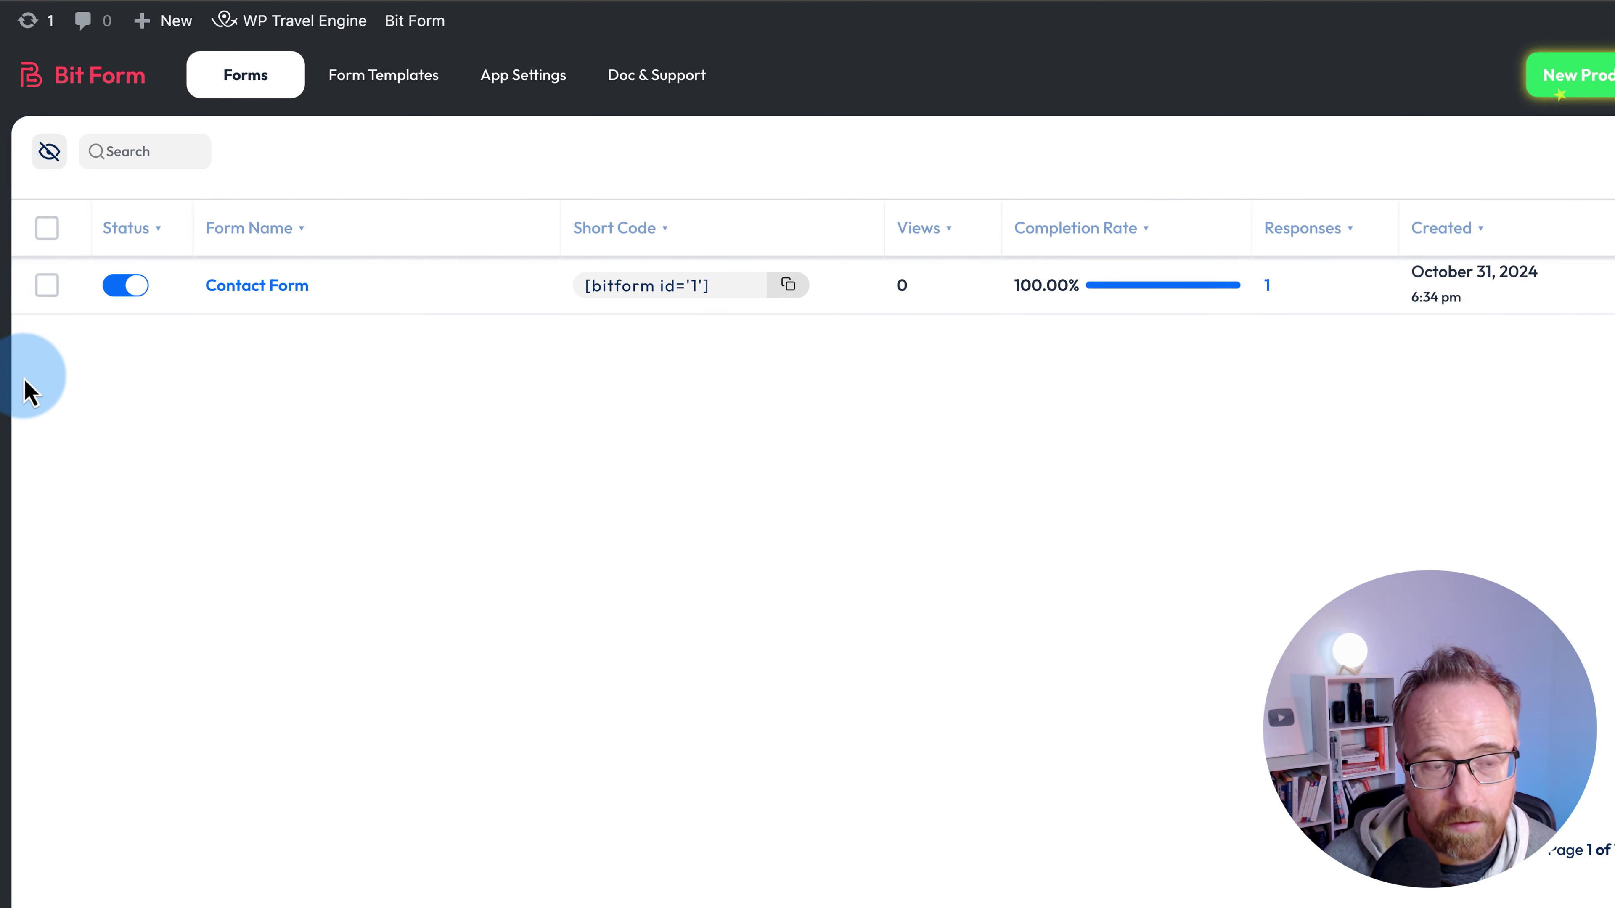
- Upload bitformpro-2.9.0.zip as a new plugin, install it and activate Bit Form Pro
scroll(92, 650, down, 1)
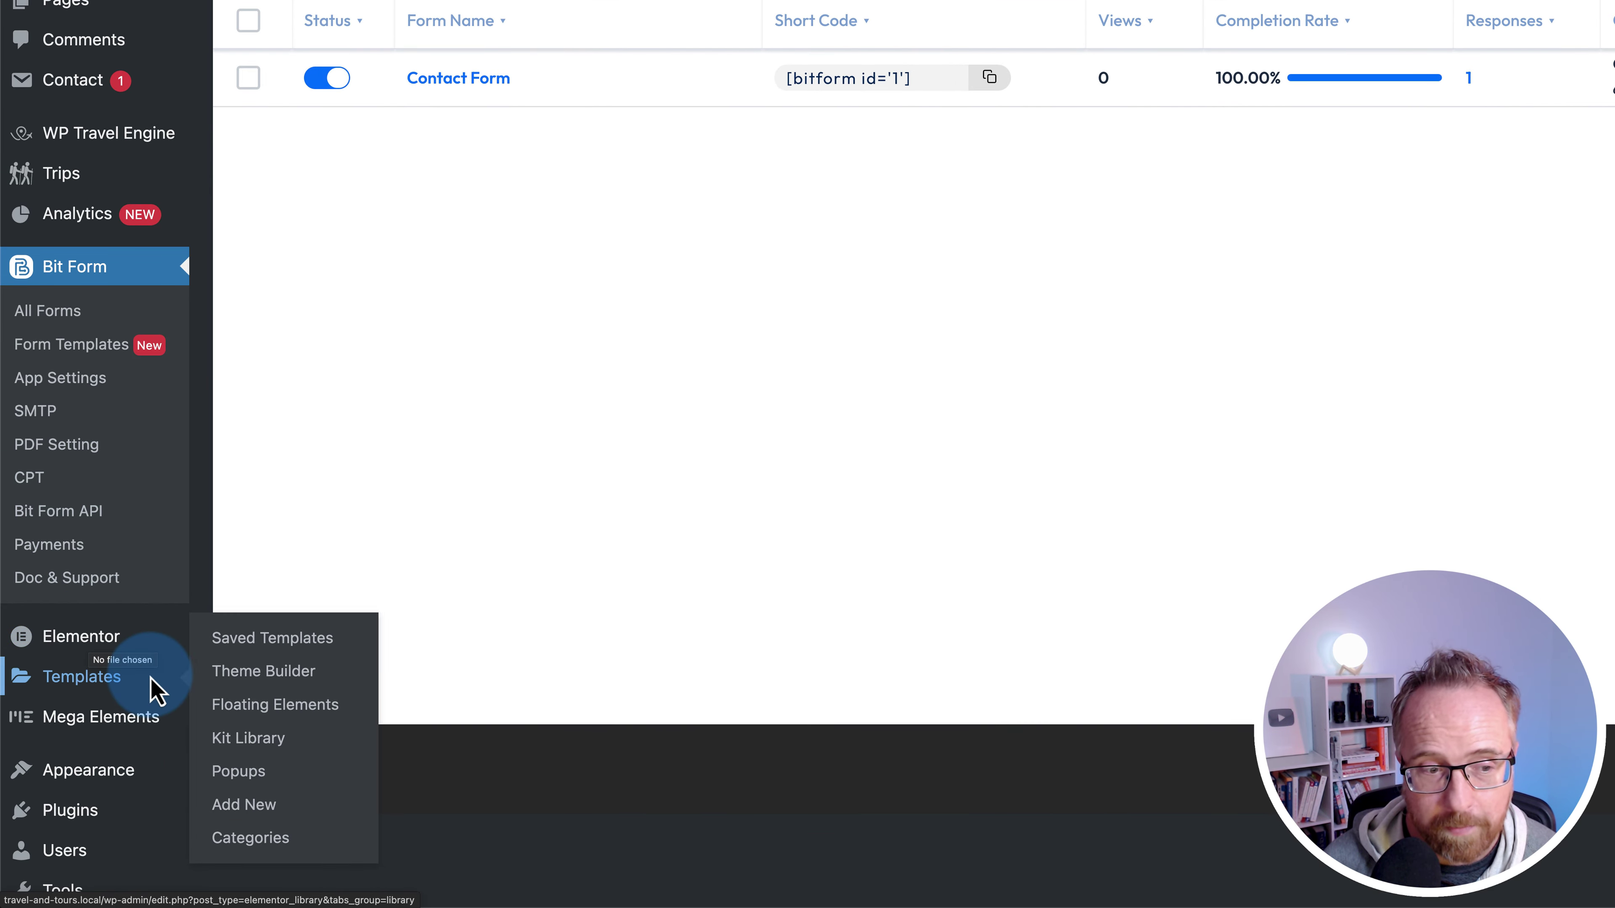
mouse_move(133, 824)
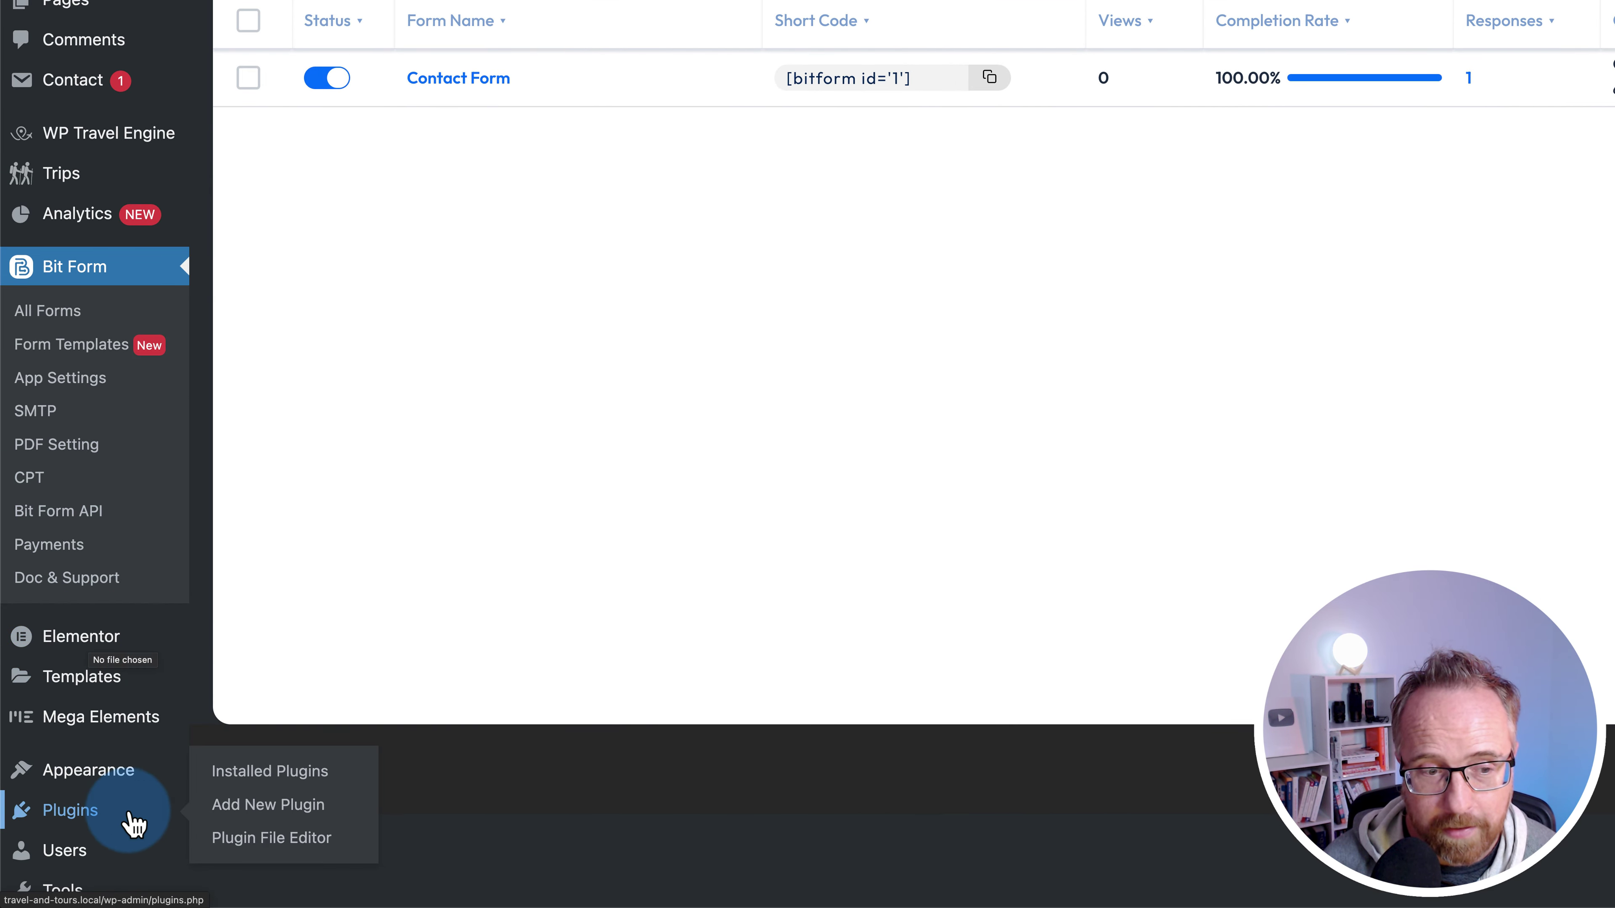
click(267, 806)
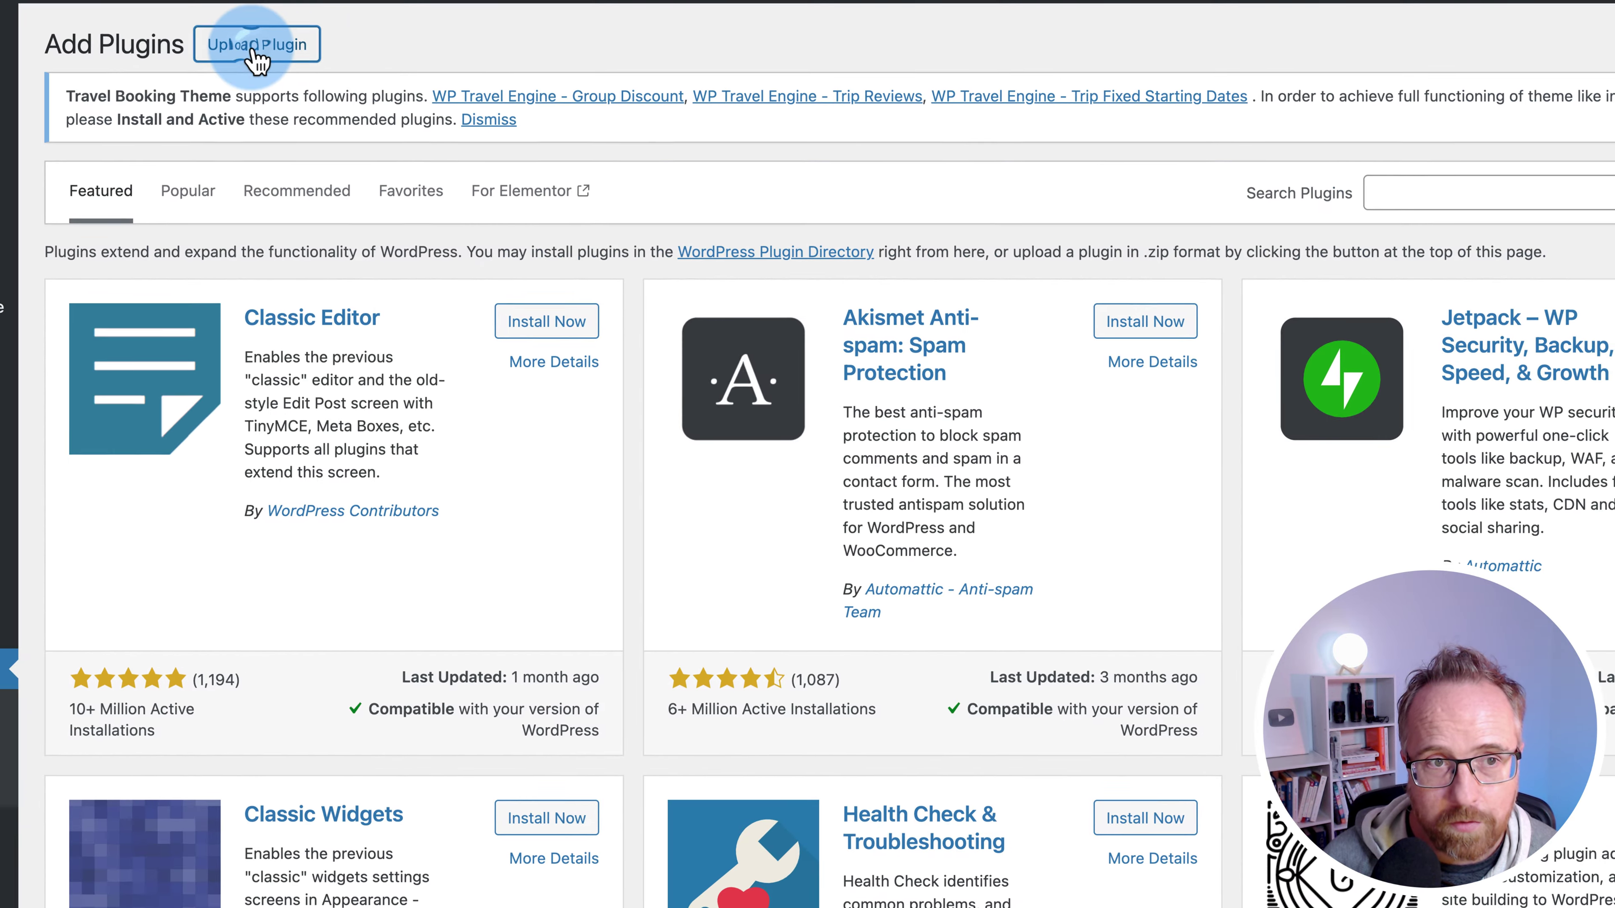
click(254, 46)
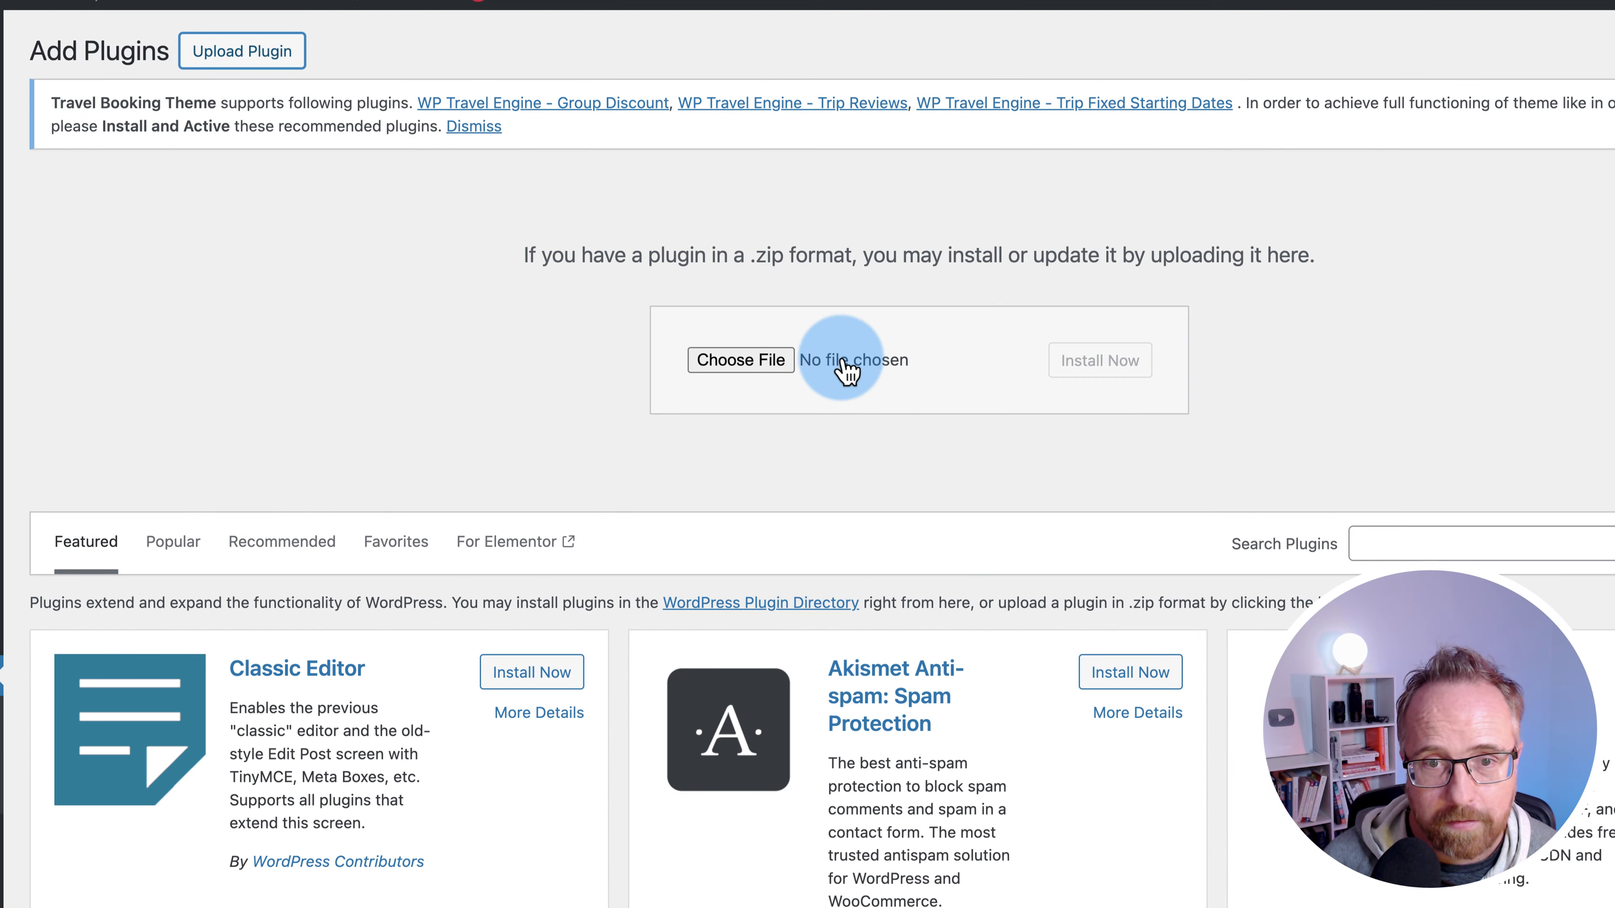
click(767, 363)
click(1195, 885)
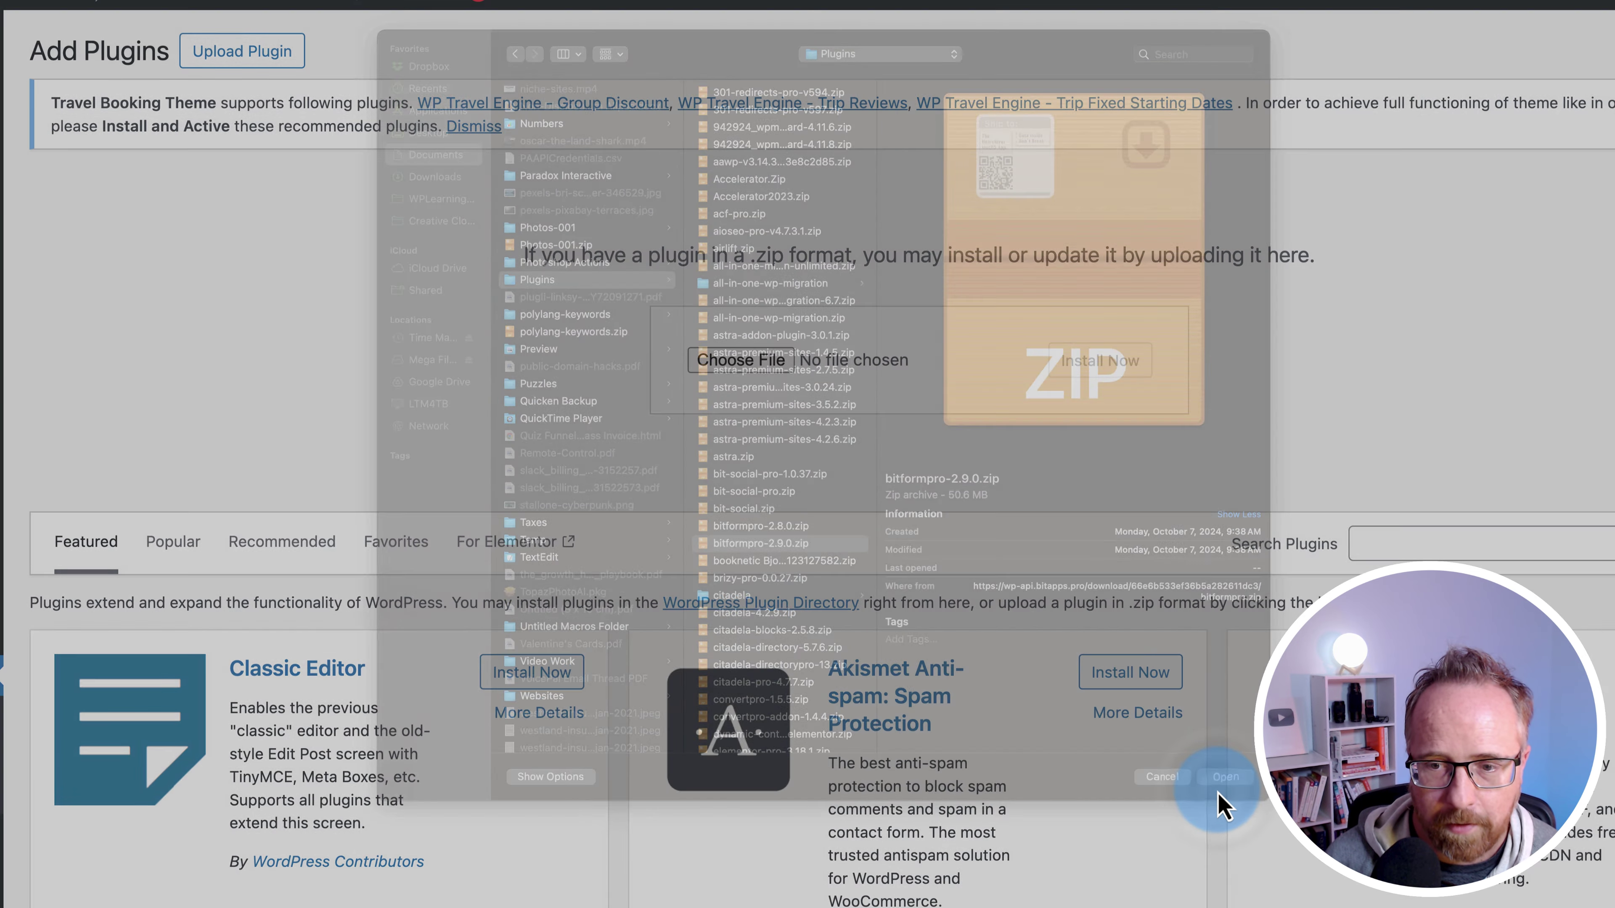
click(1098, 366)
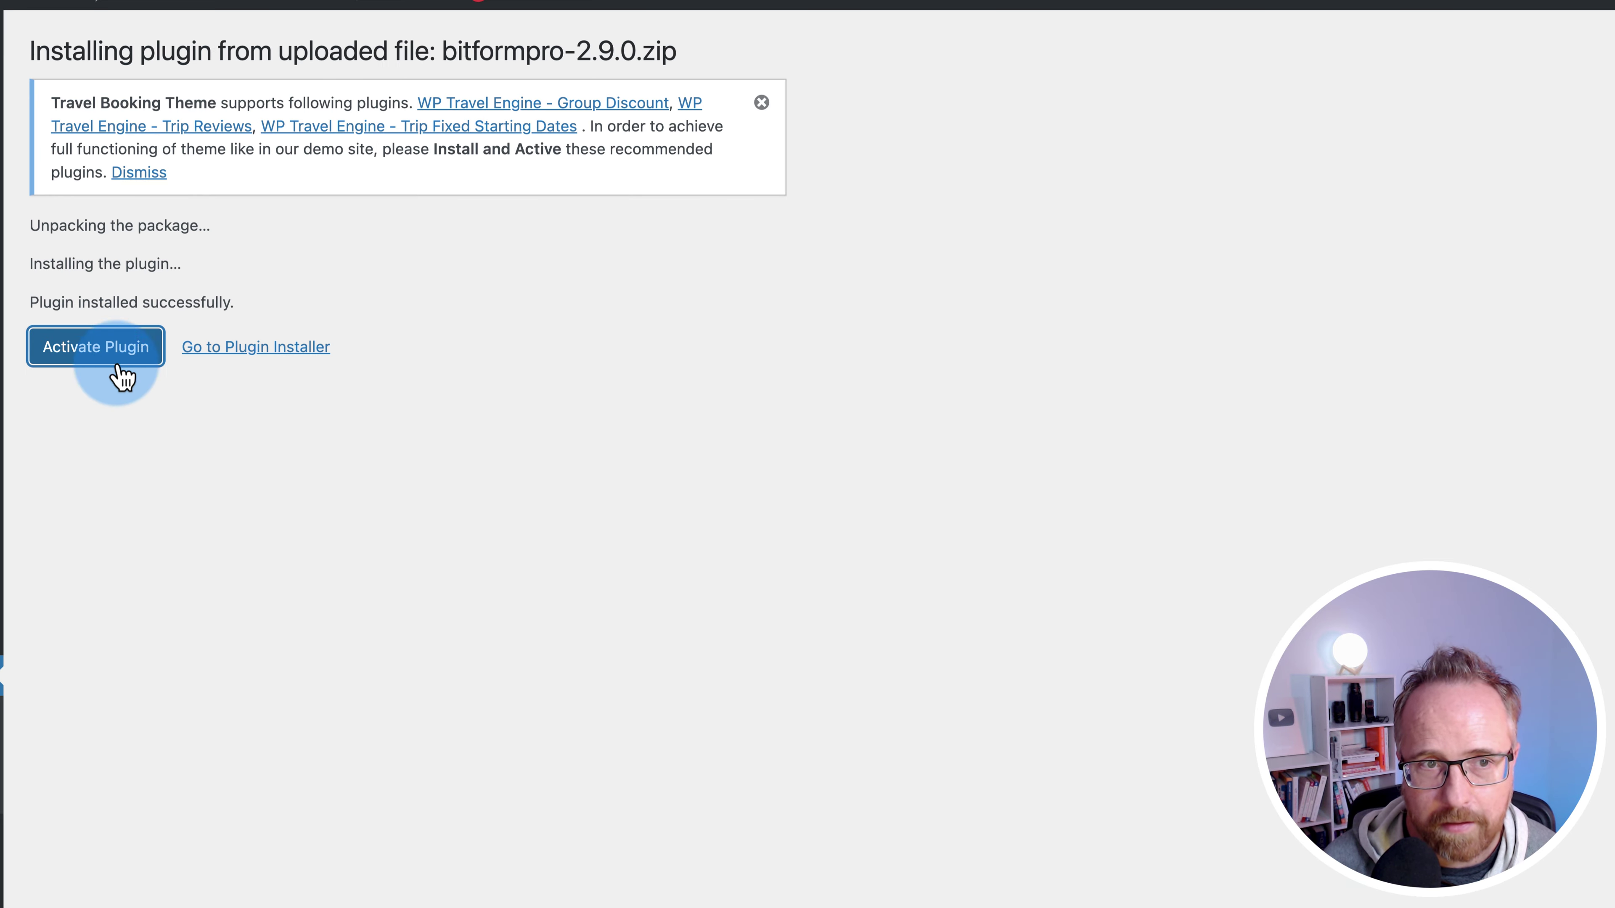
click(120, 367)
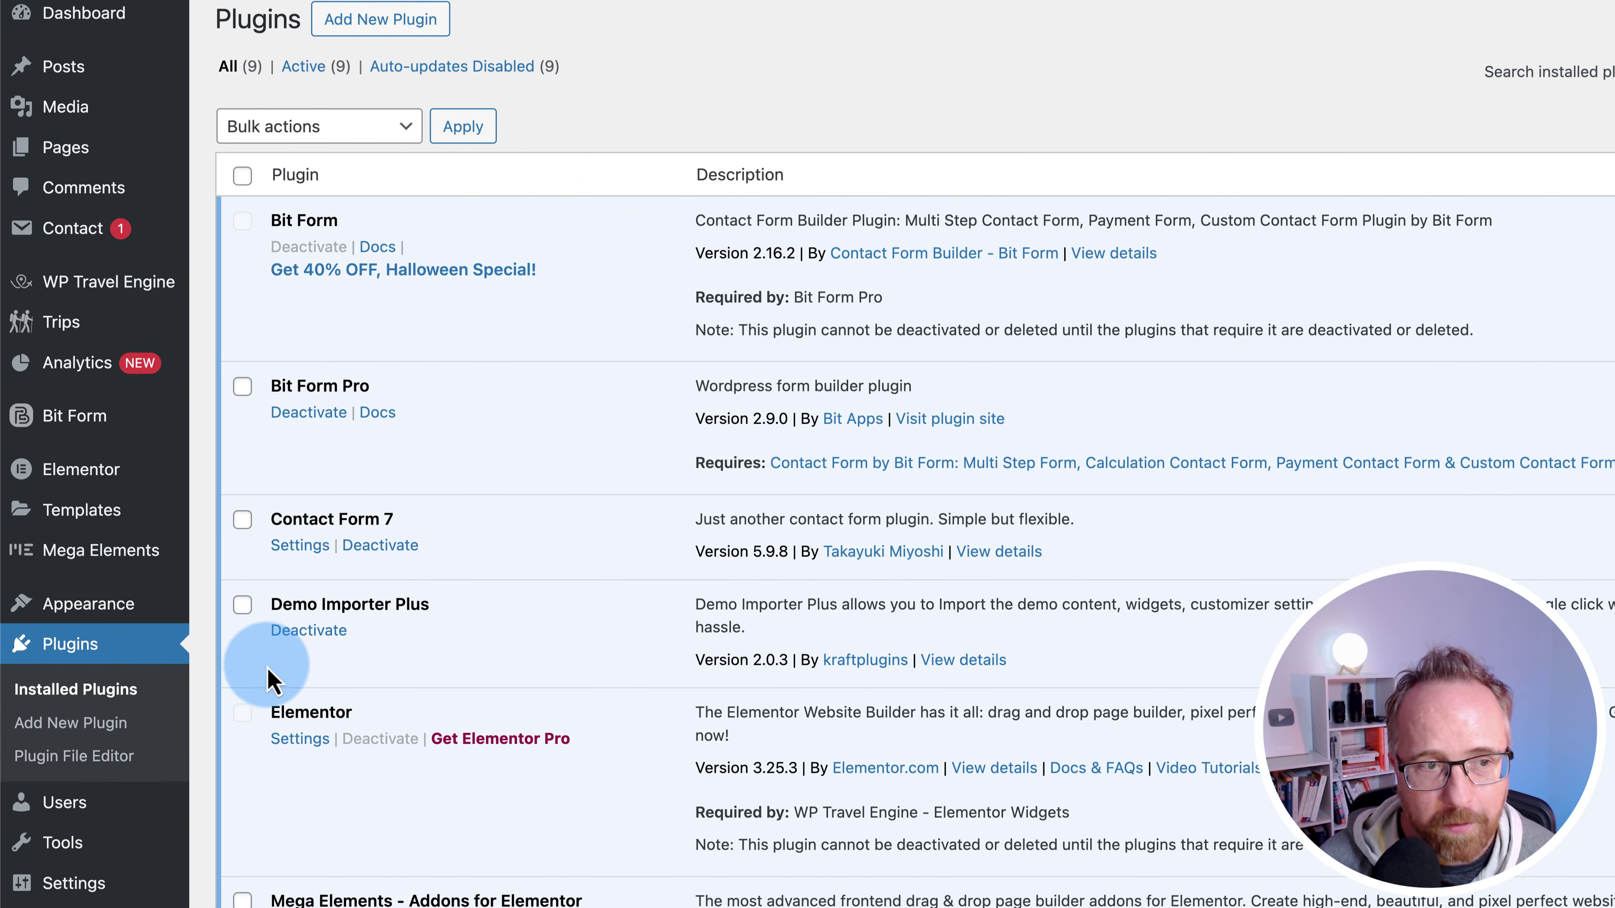
- Connect the Bit Form licence to the Bit Apps subscription and return to All Forms
mouse_move(105, 416)
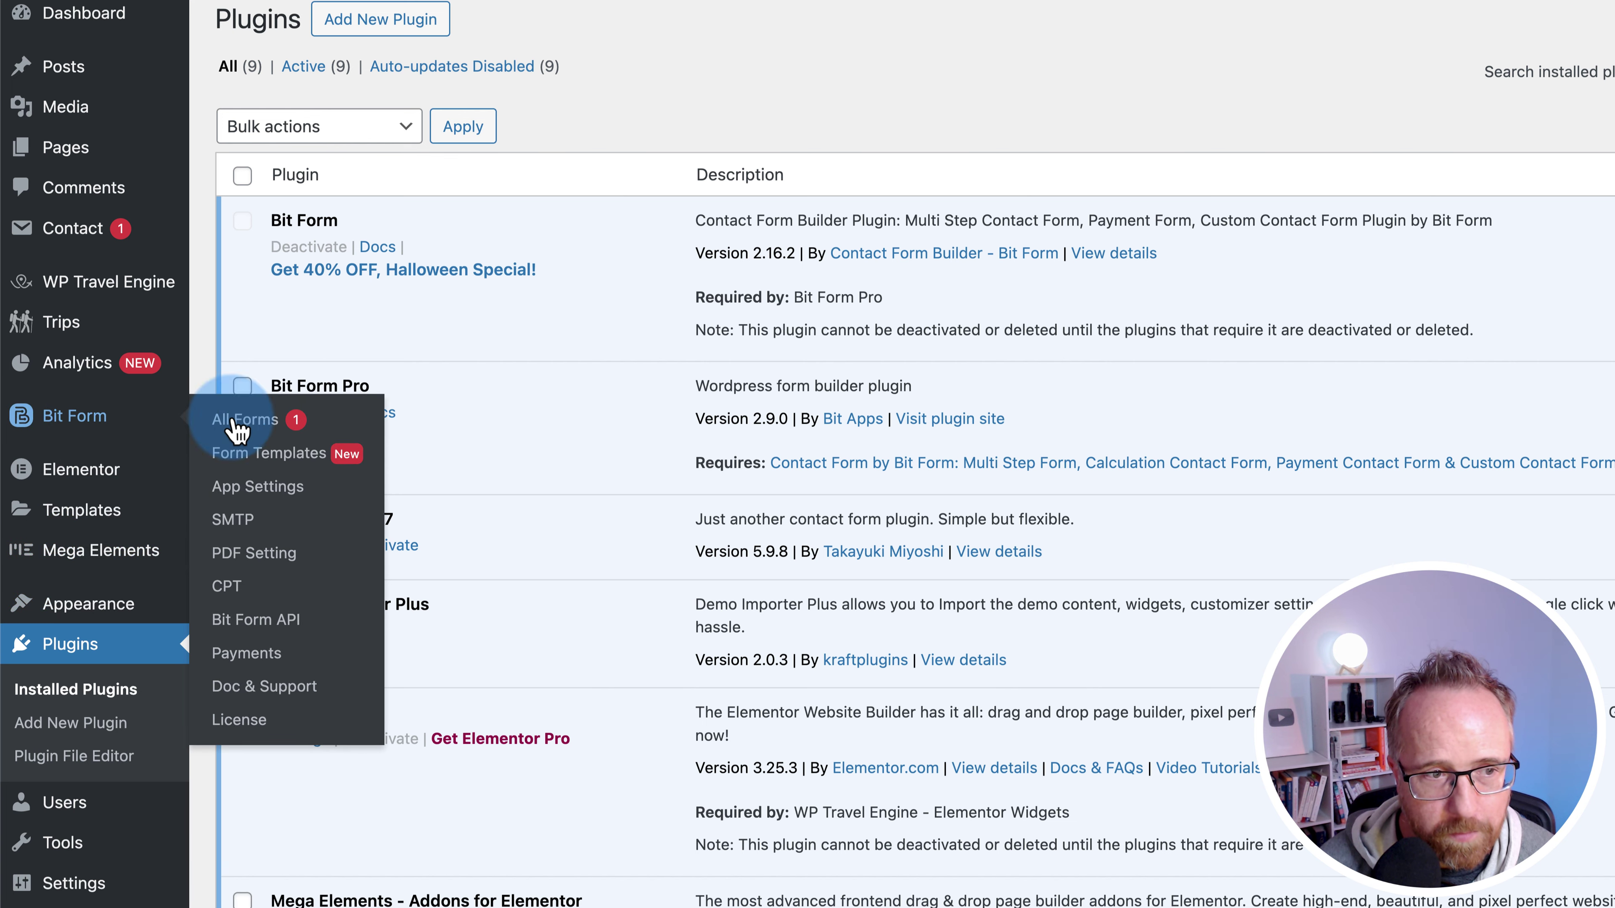
click(234, 731)
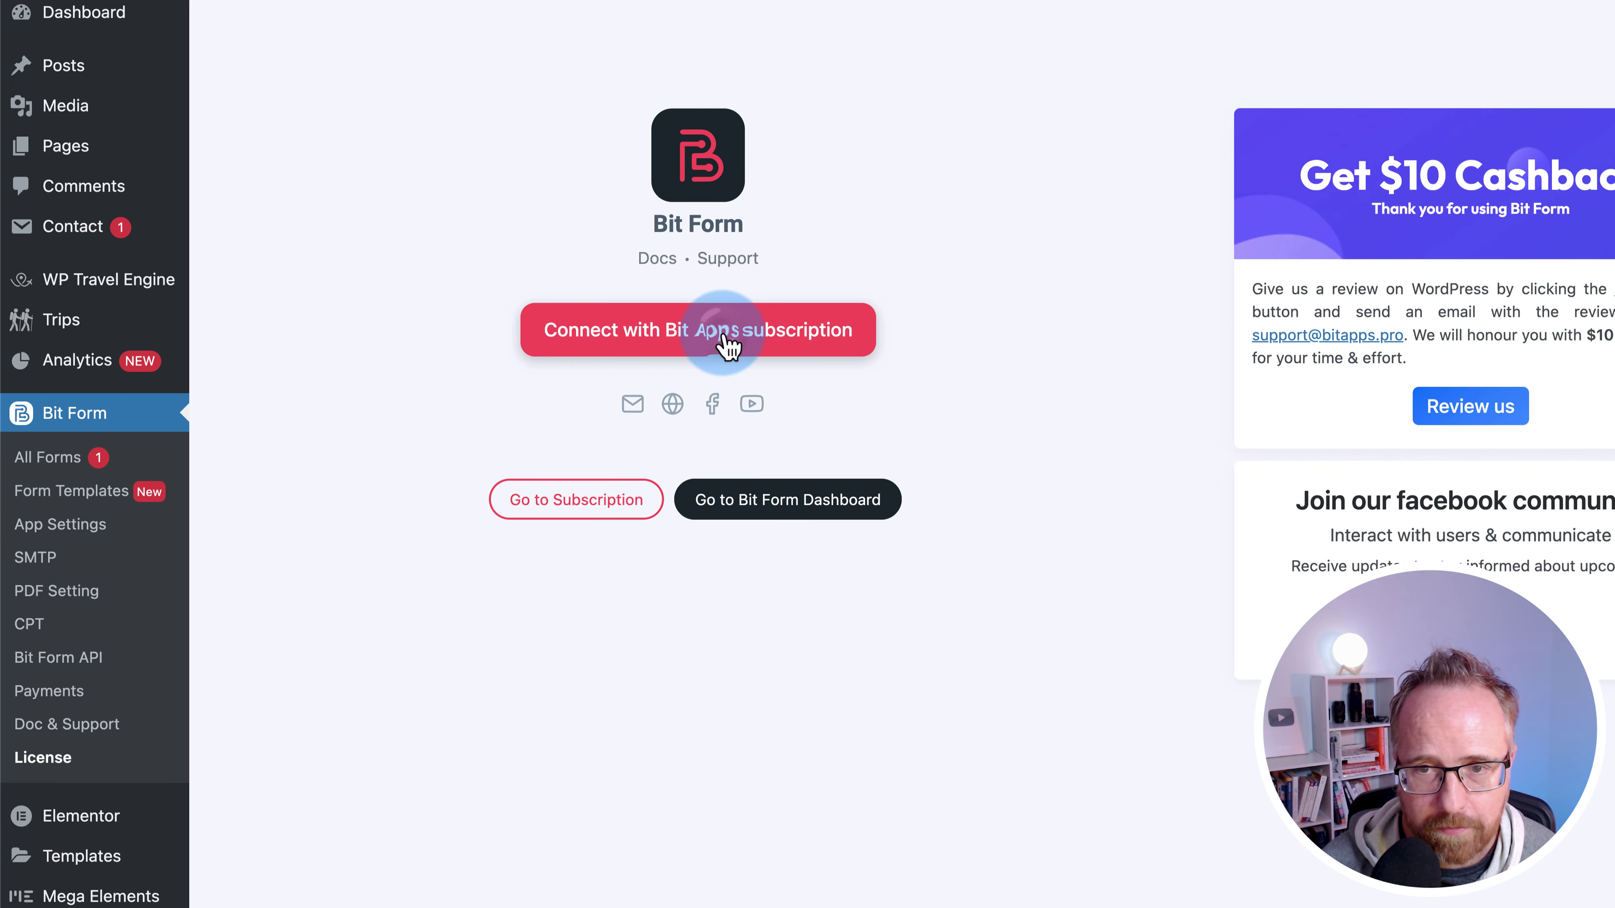
click(723, 346)
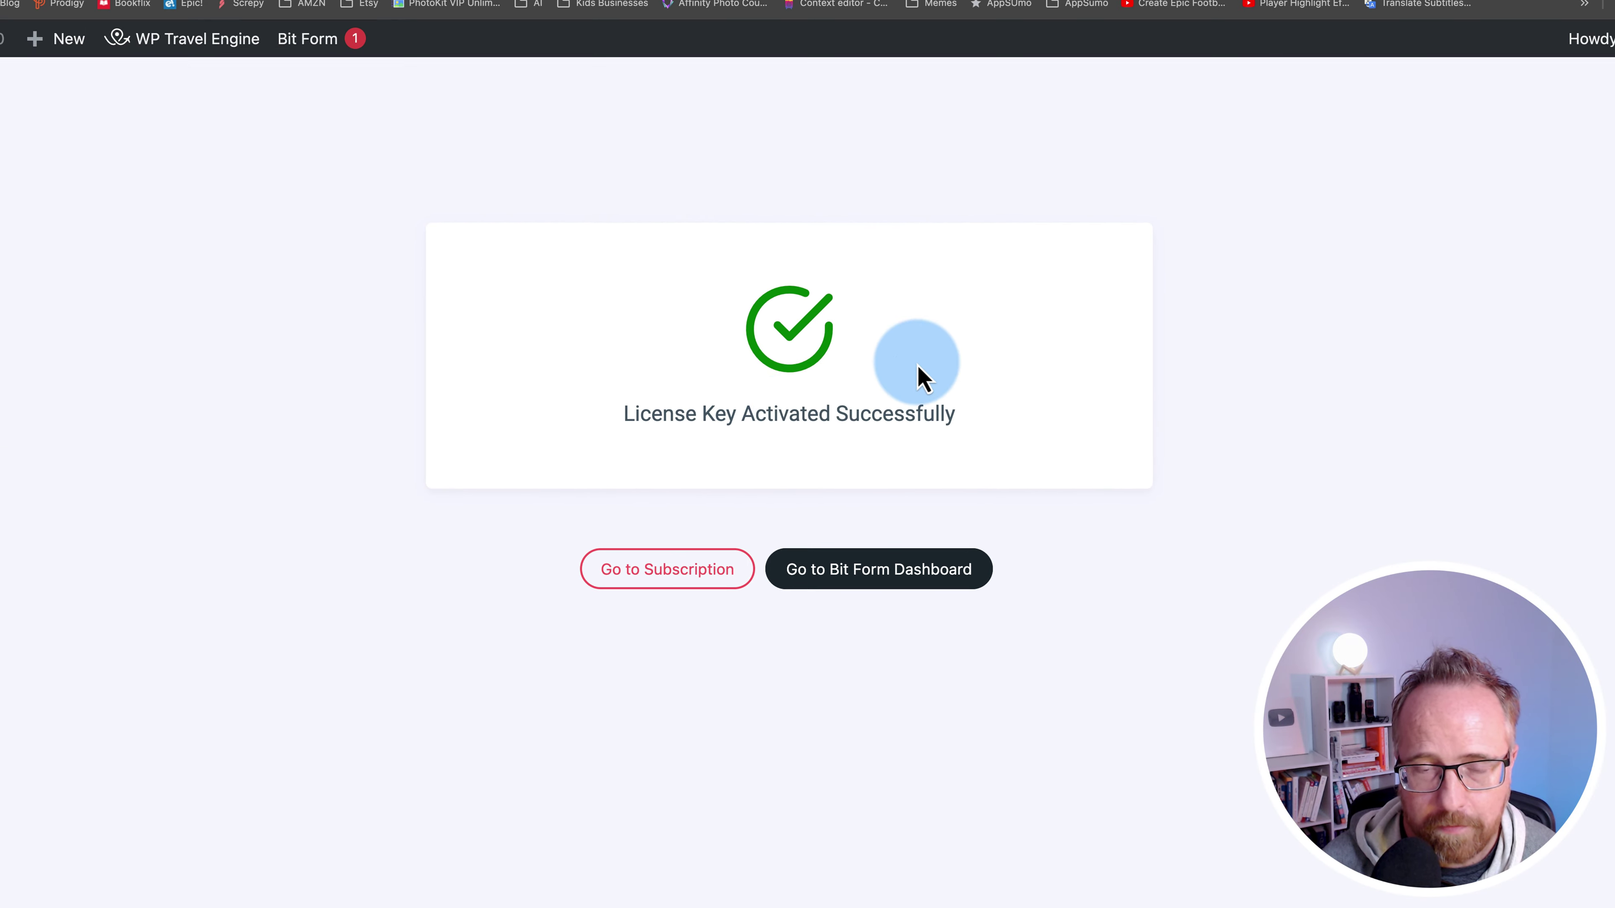
drag(607, 420, 1028, 437)
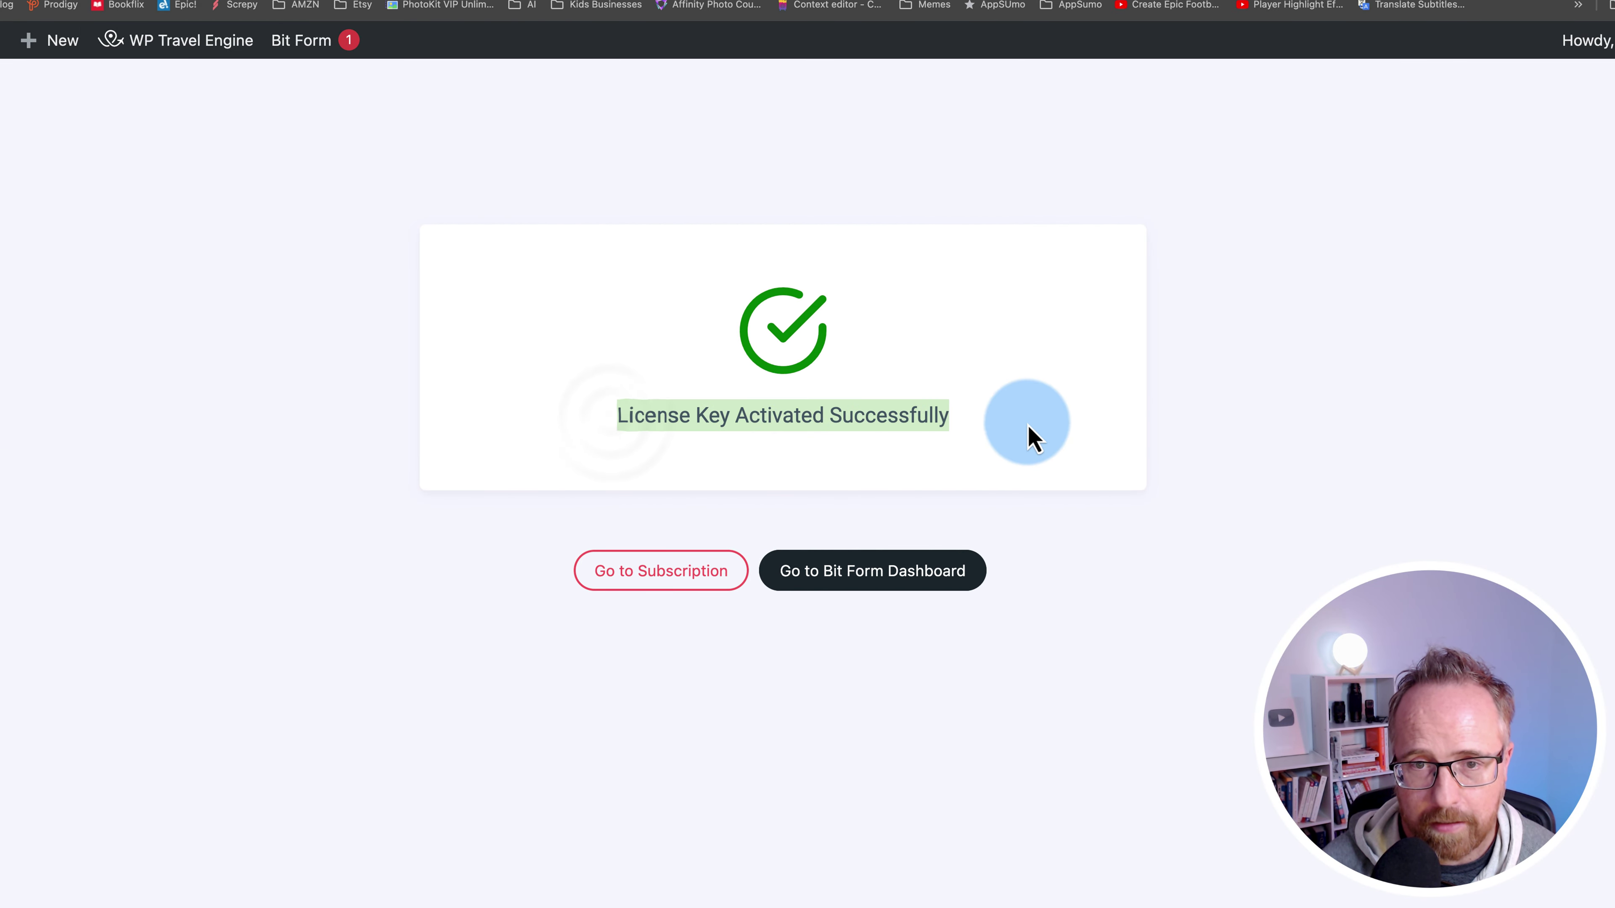
click(436, 537)
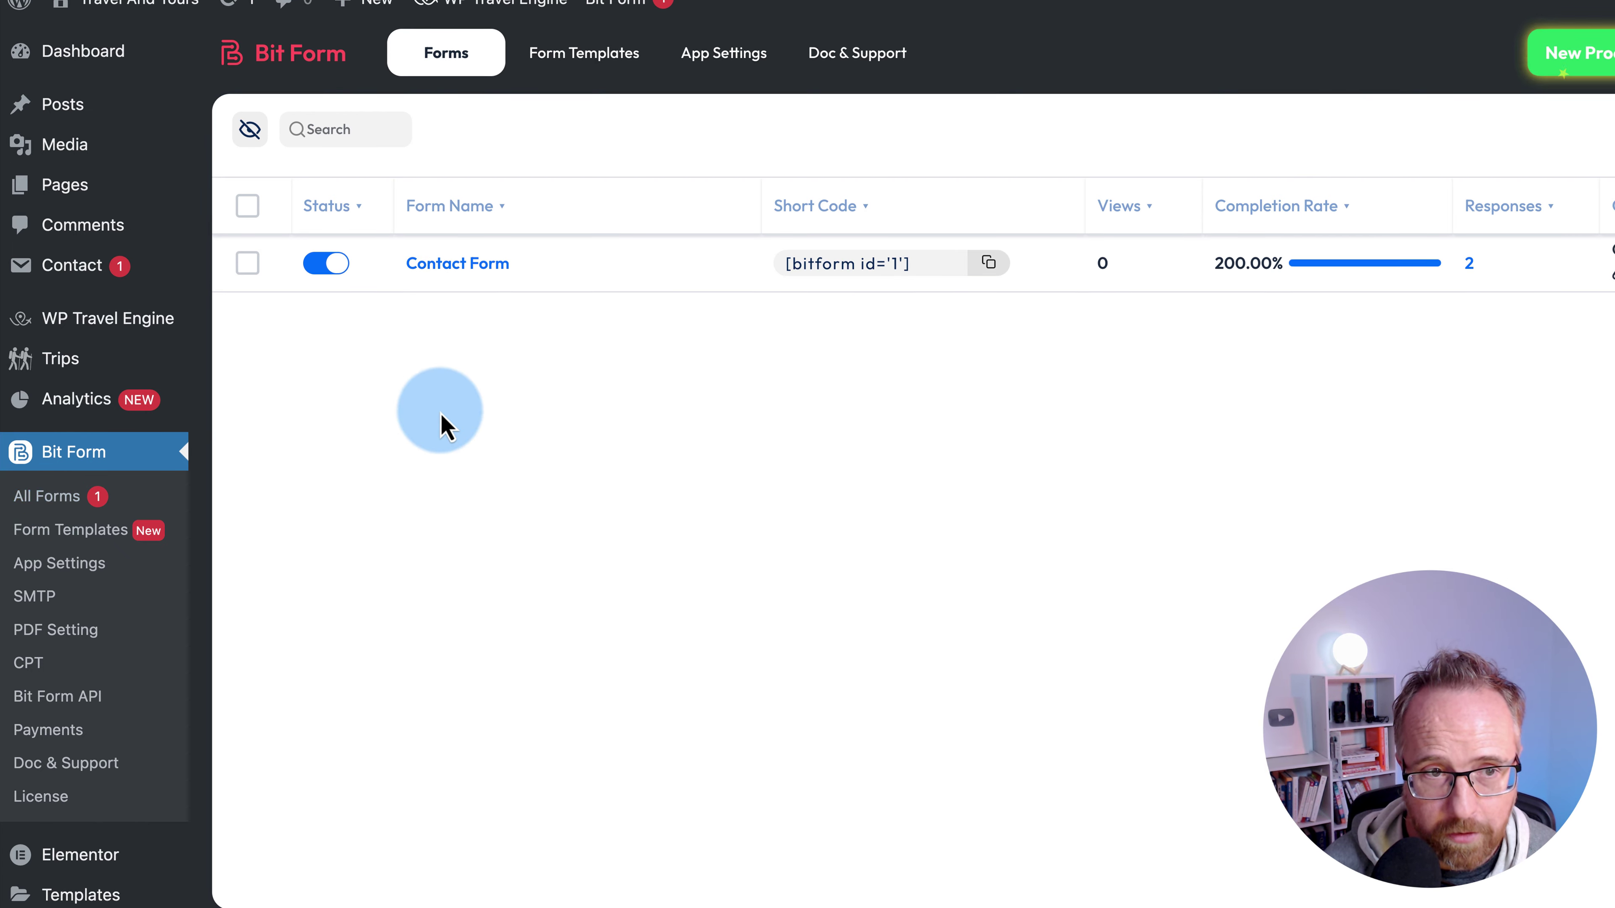
- Create a new form from the Contact Form (Atlassian Theme) template with a second step
click(1531, 175)
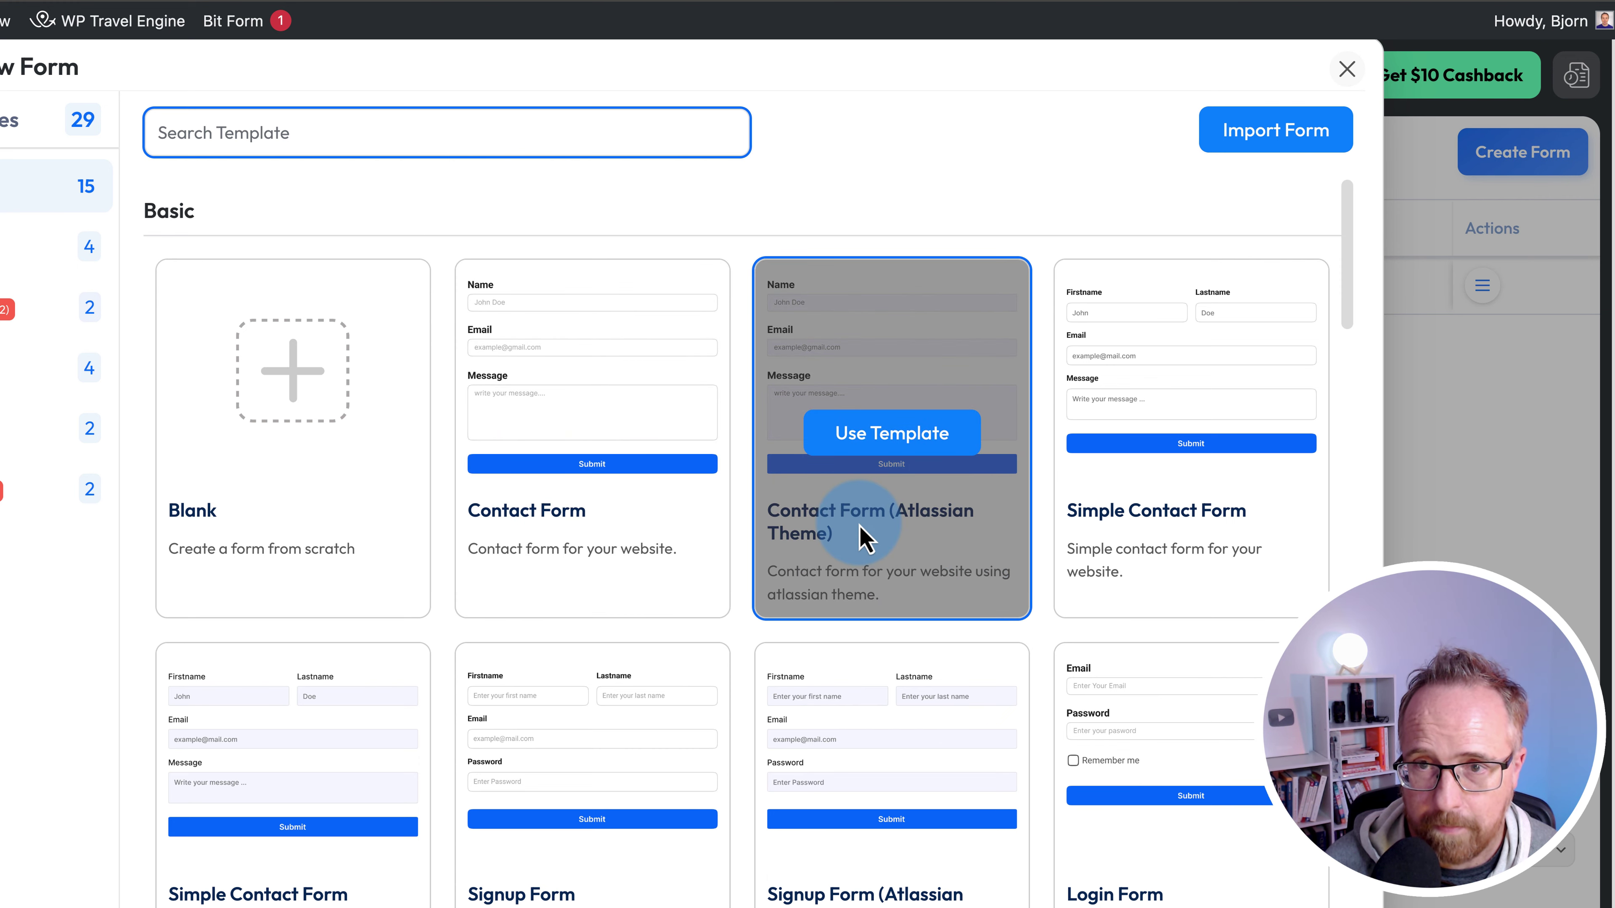
click(863, 538)
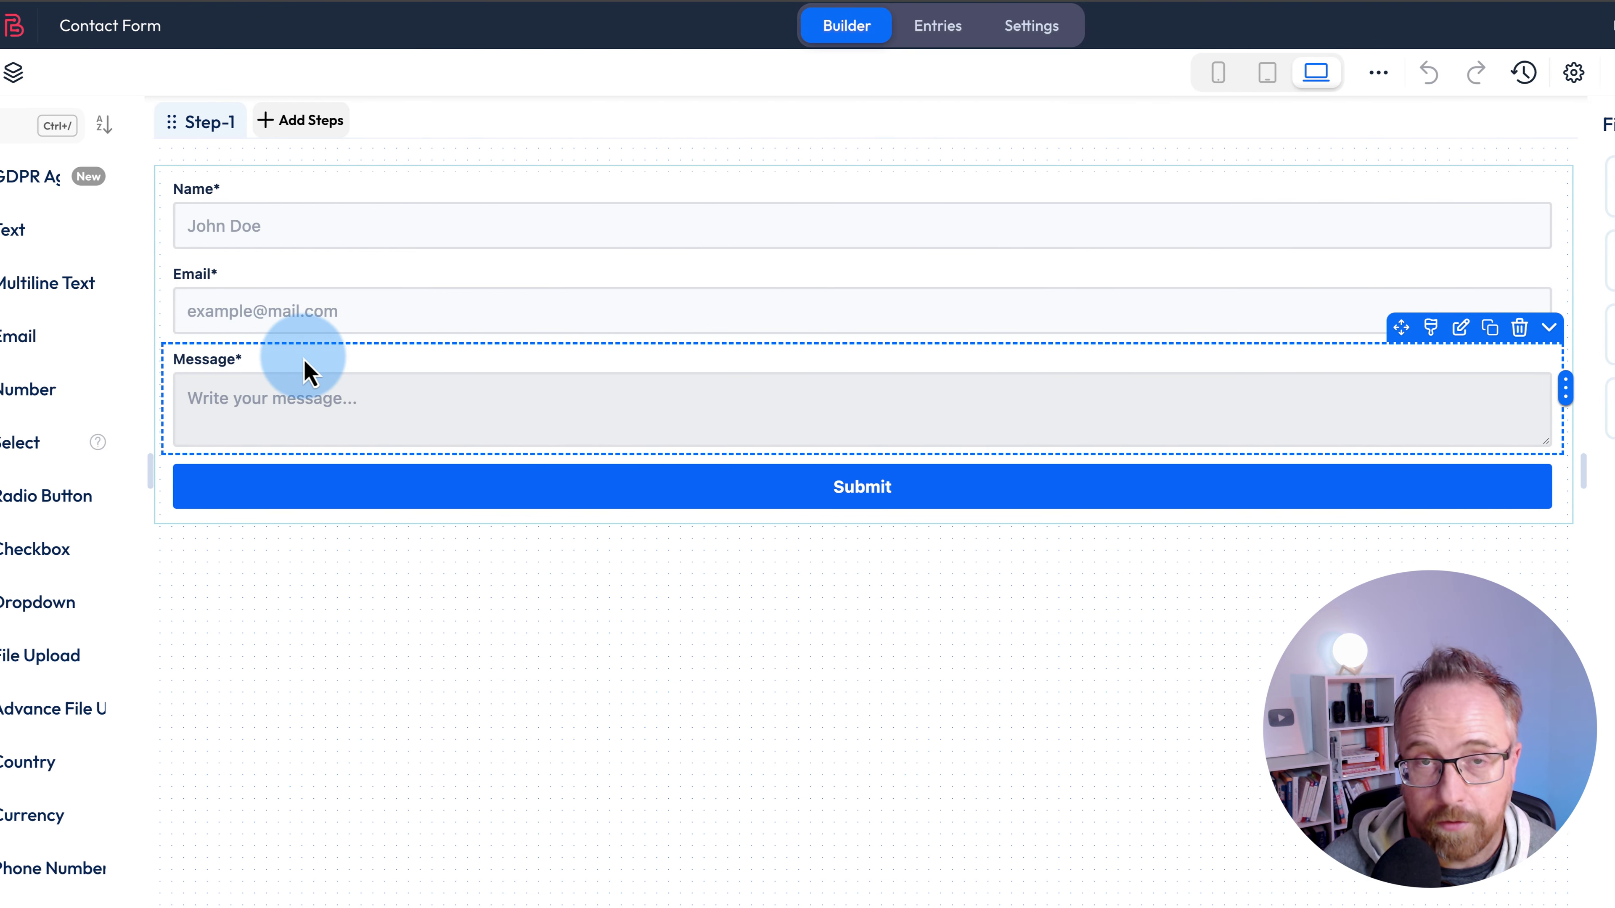
click(309, 121)
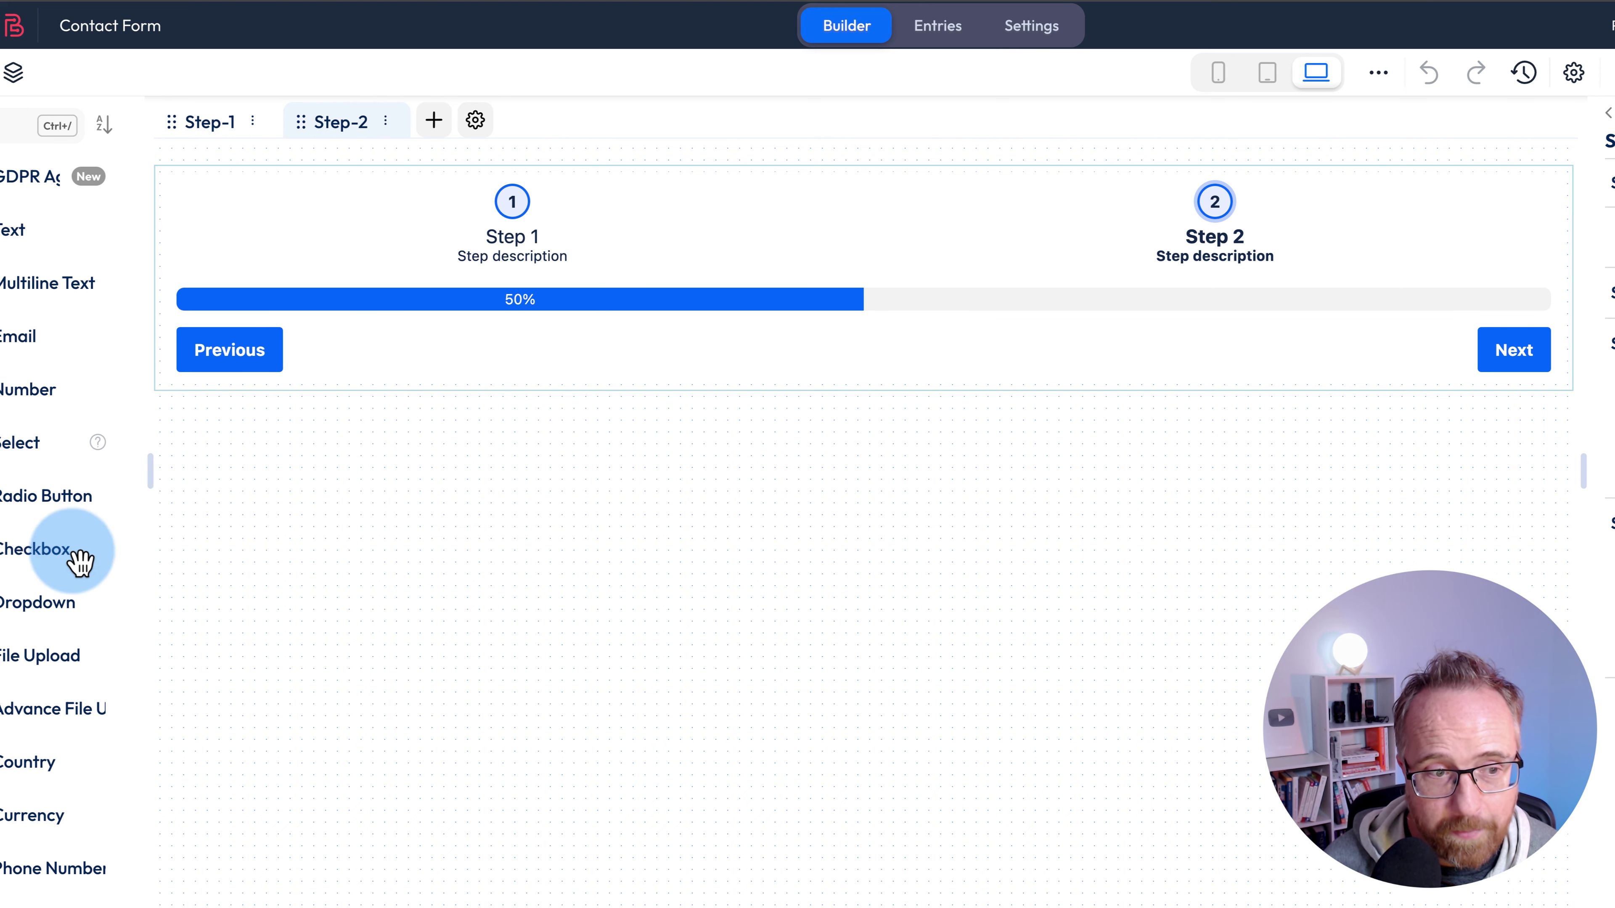
- Add a Signature field to Step 2 and test drawing and clearing a signature
scroll(83, 563, down, 6)
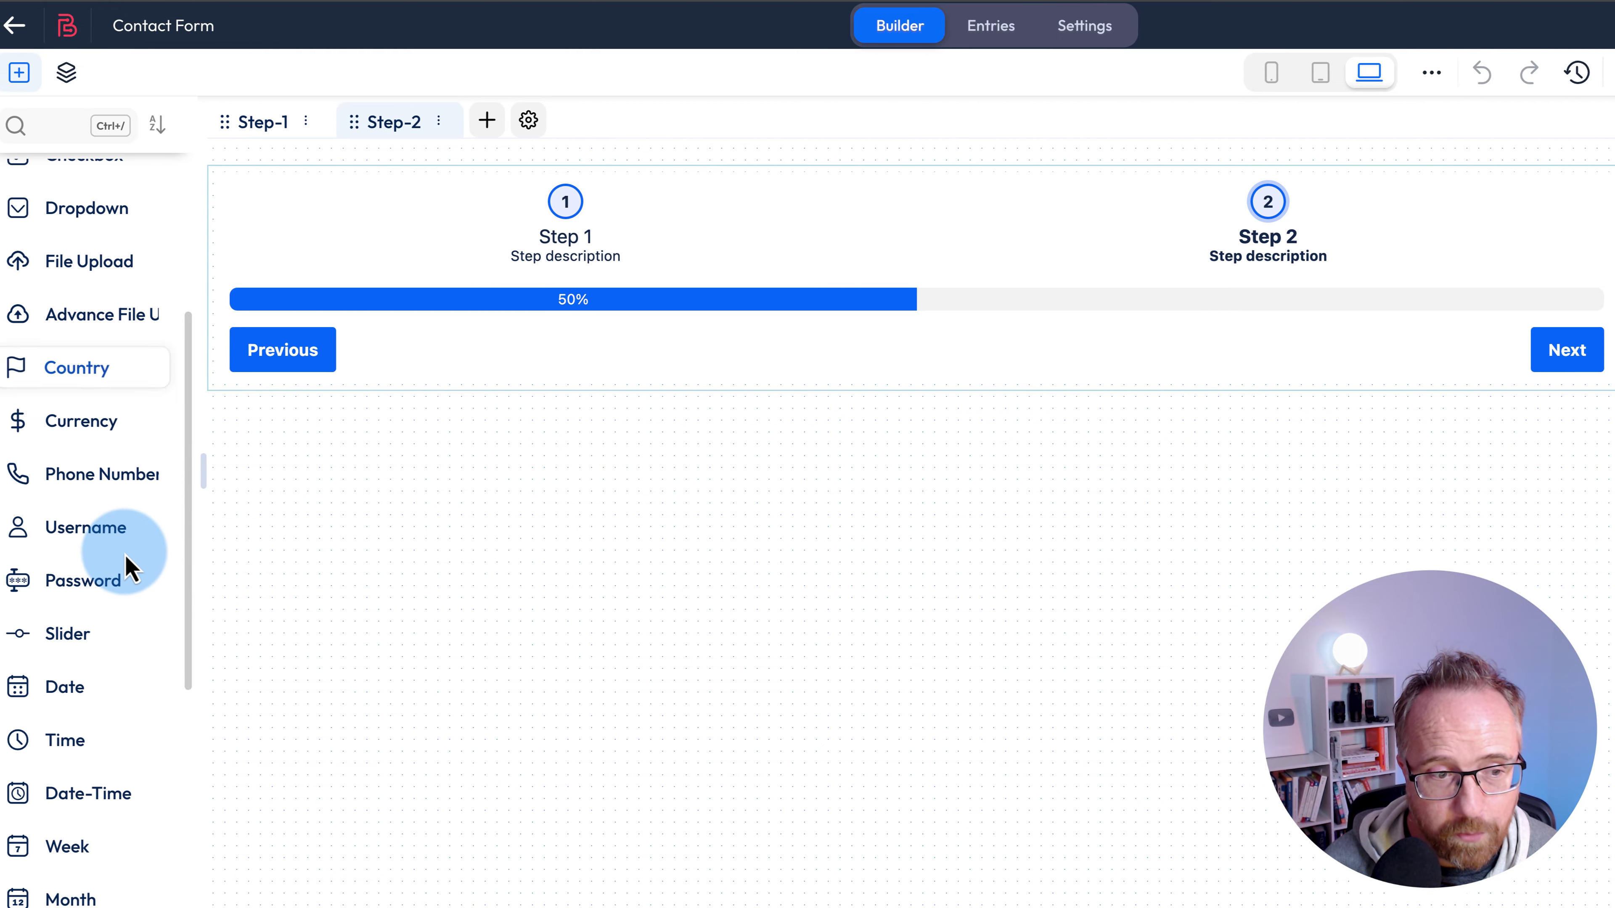
scroll(130, 566, down, 8)
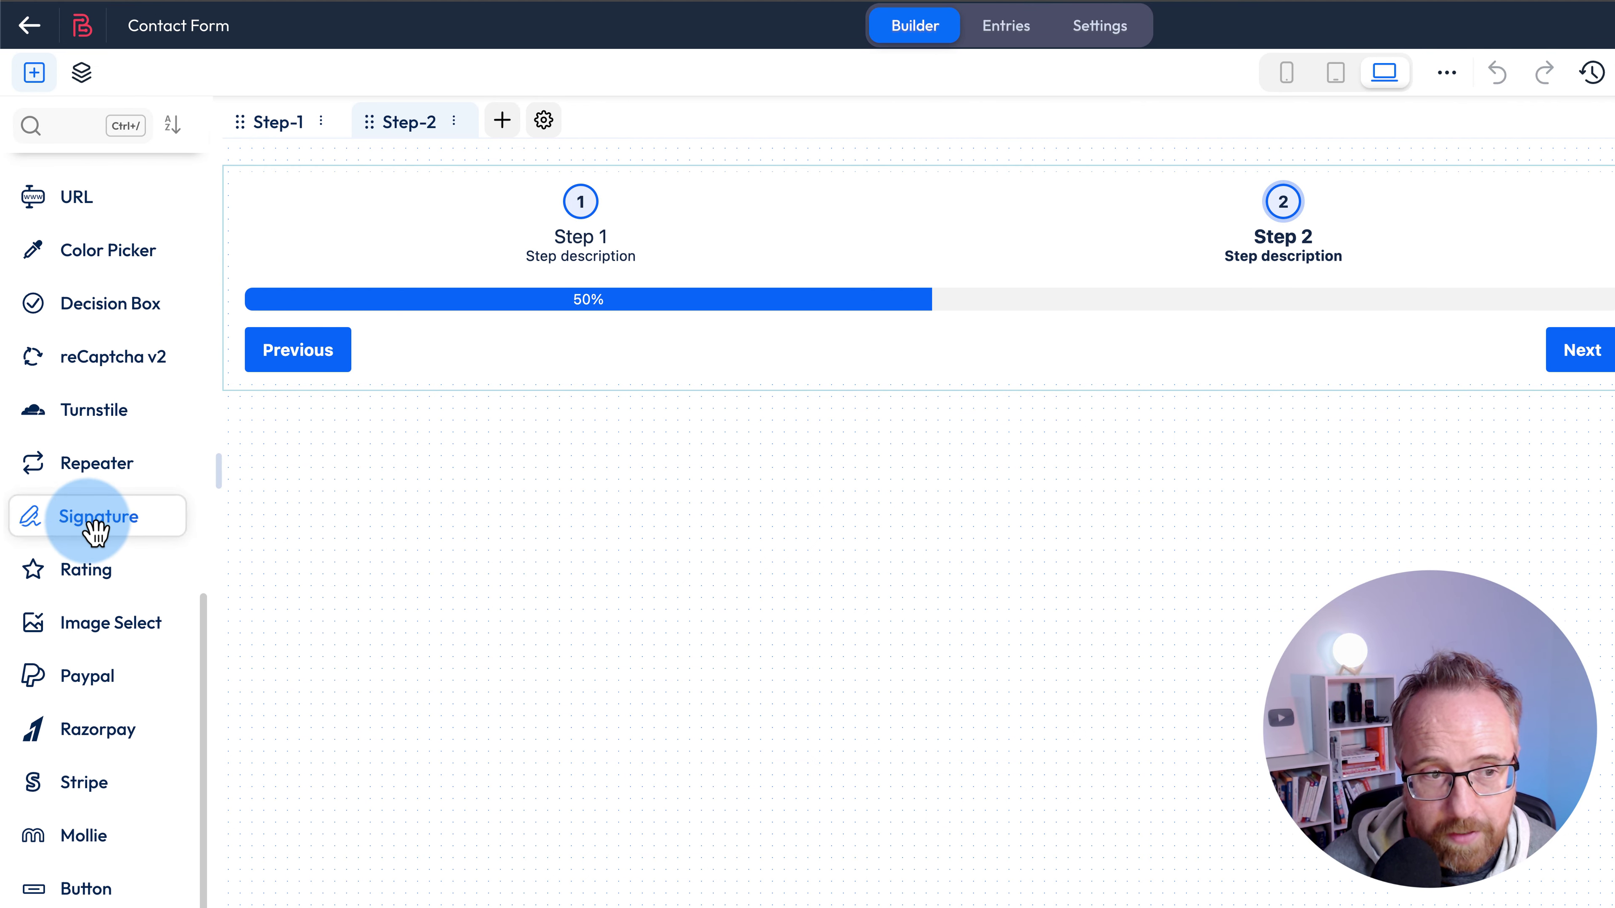
drag(68, 530, 433, 372)
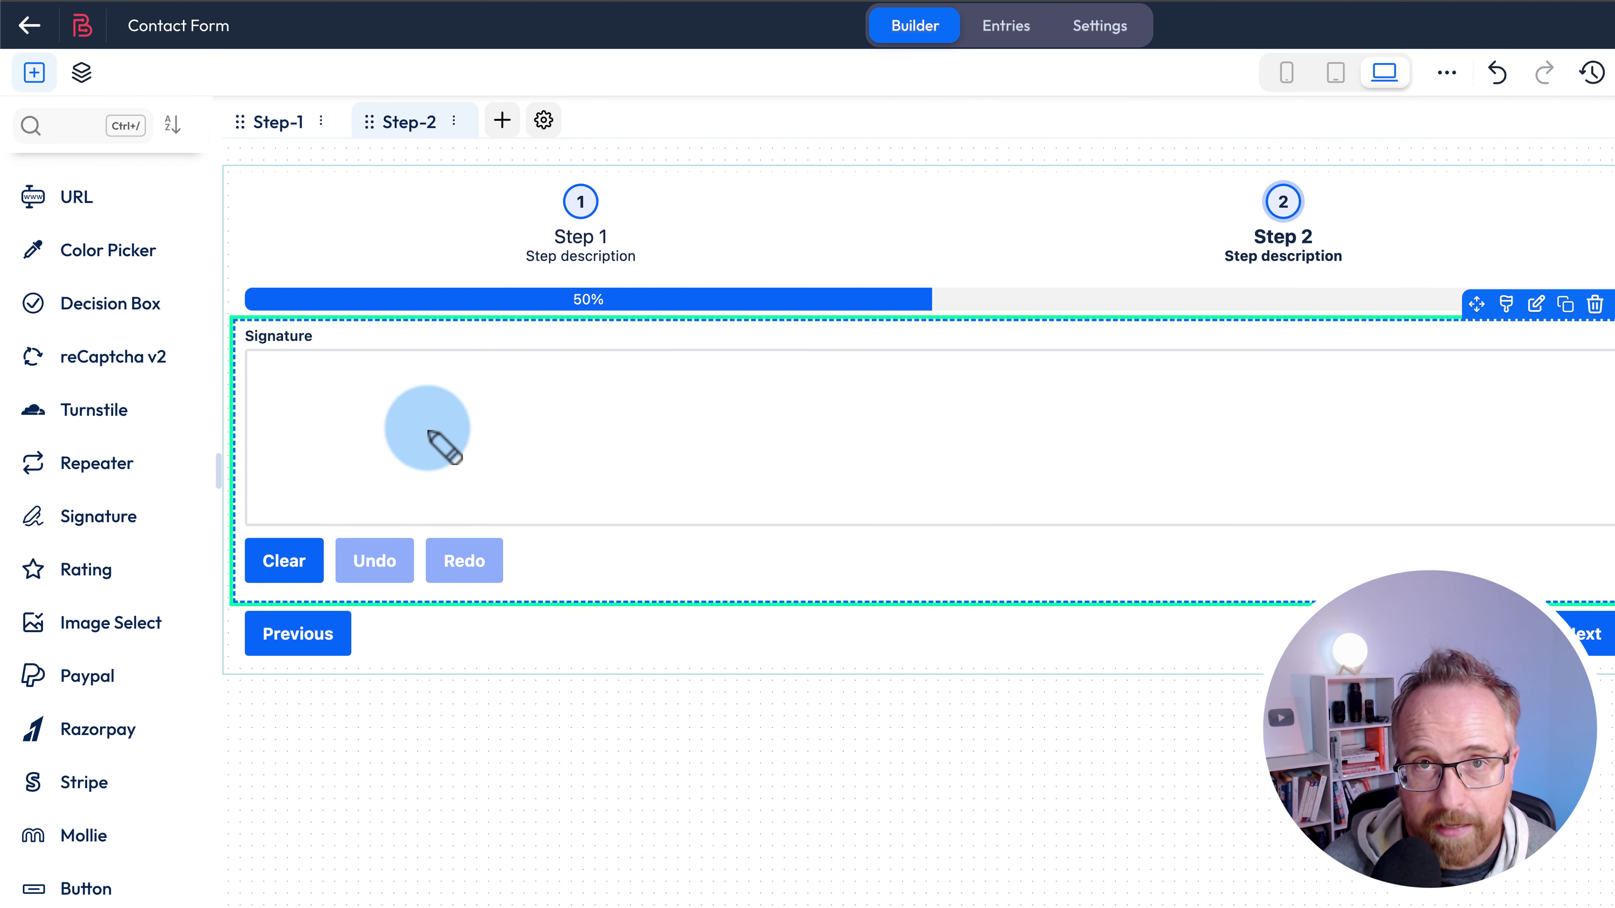
mouse_move(410, 464)
mouse_down()
mouse_move(463, 407)
mouse_move(518, 446)
mouse_move(738, 439)
mouse_up()
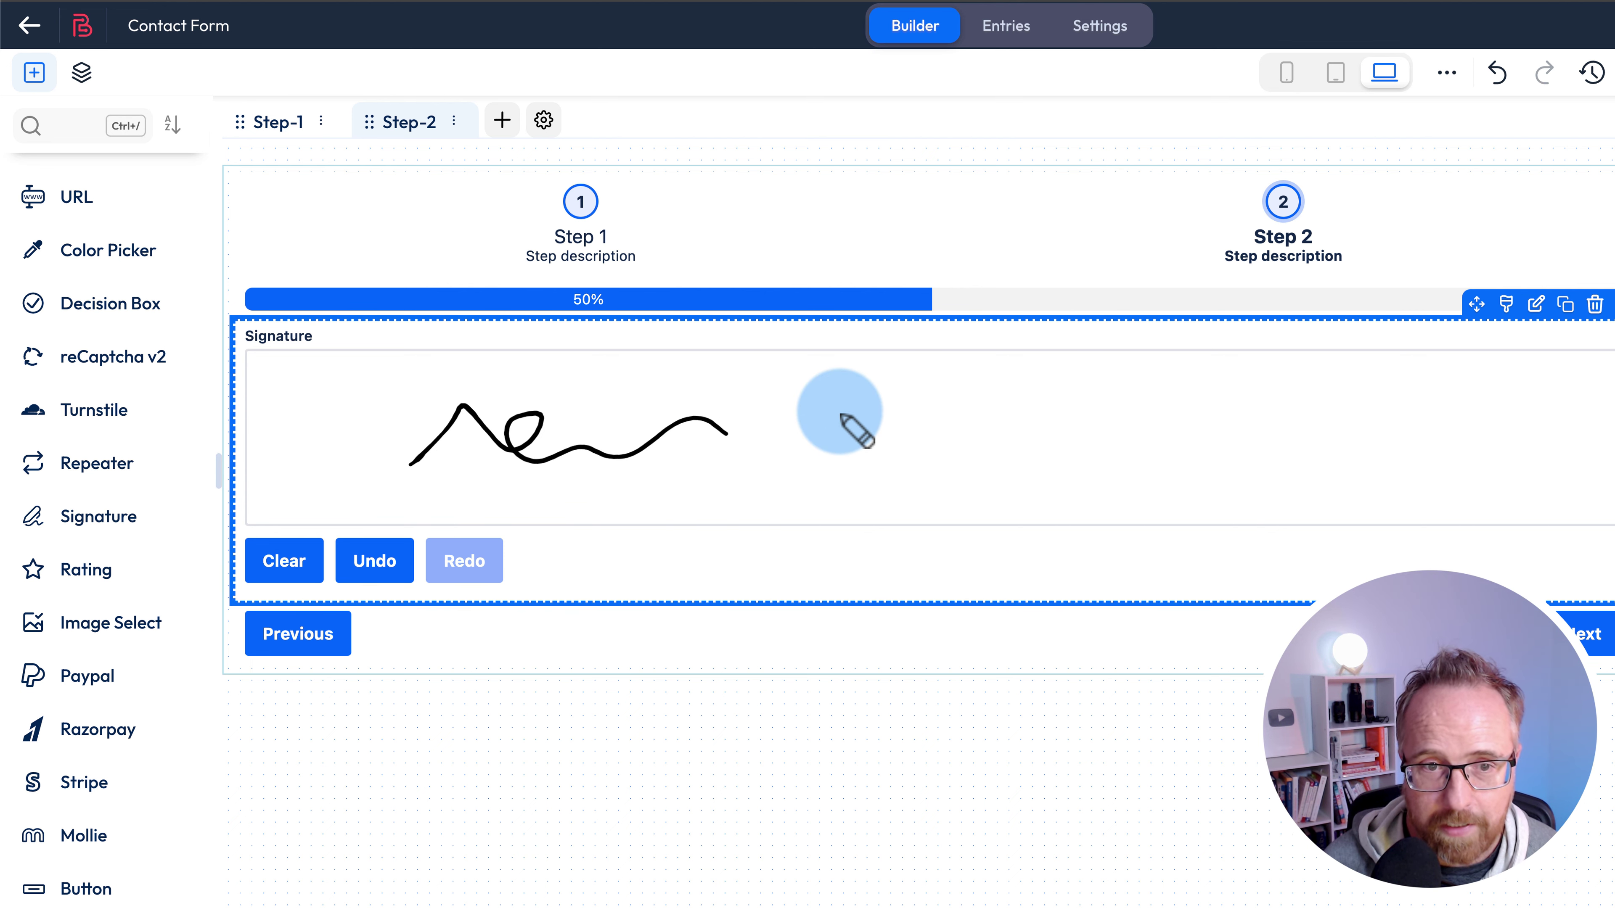
click(286, 563)
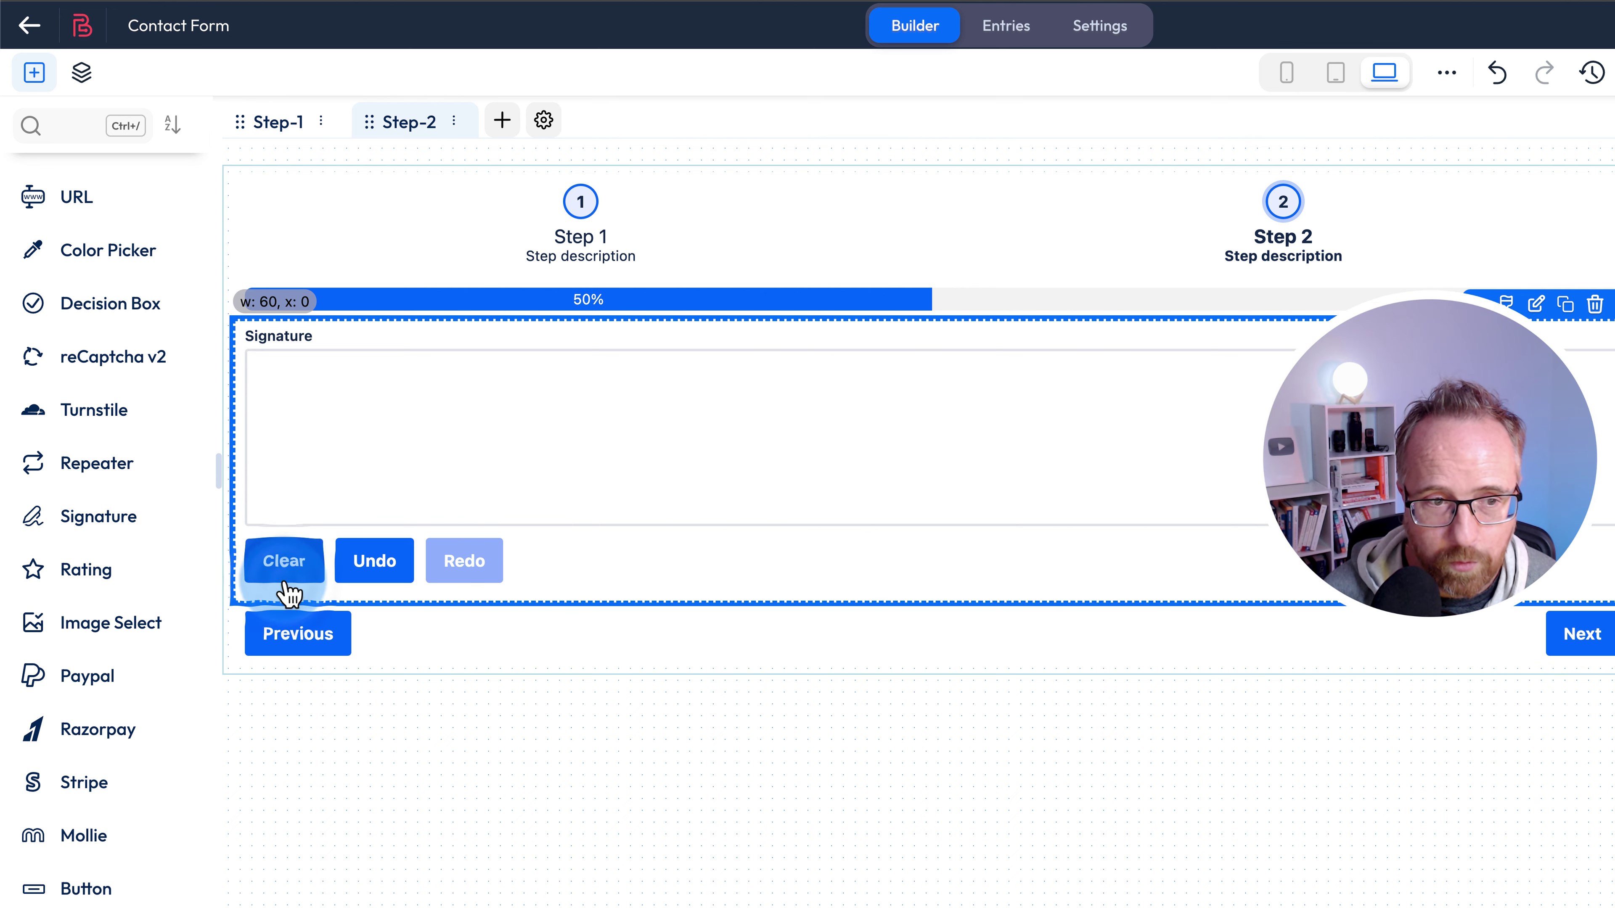
mouse_move(489, 420)
mouse_down()
mouse_move(731, 433)
mouse_move(870, 402)
mouse_up()
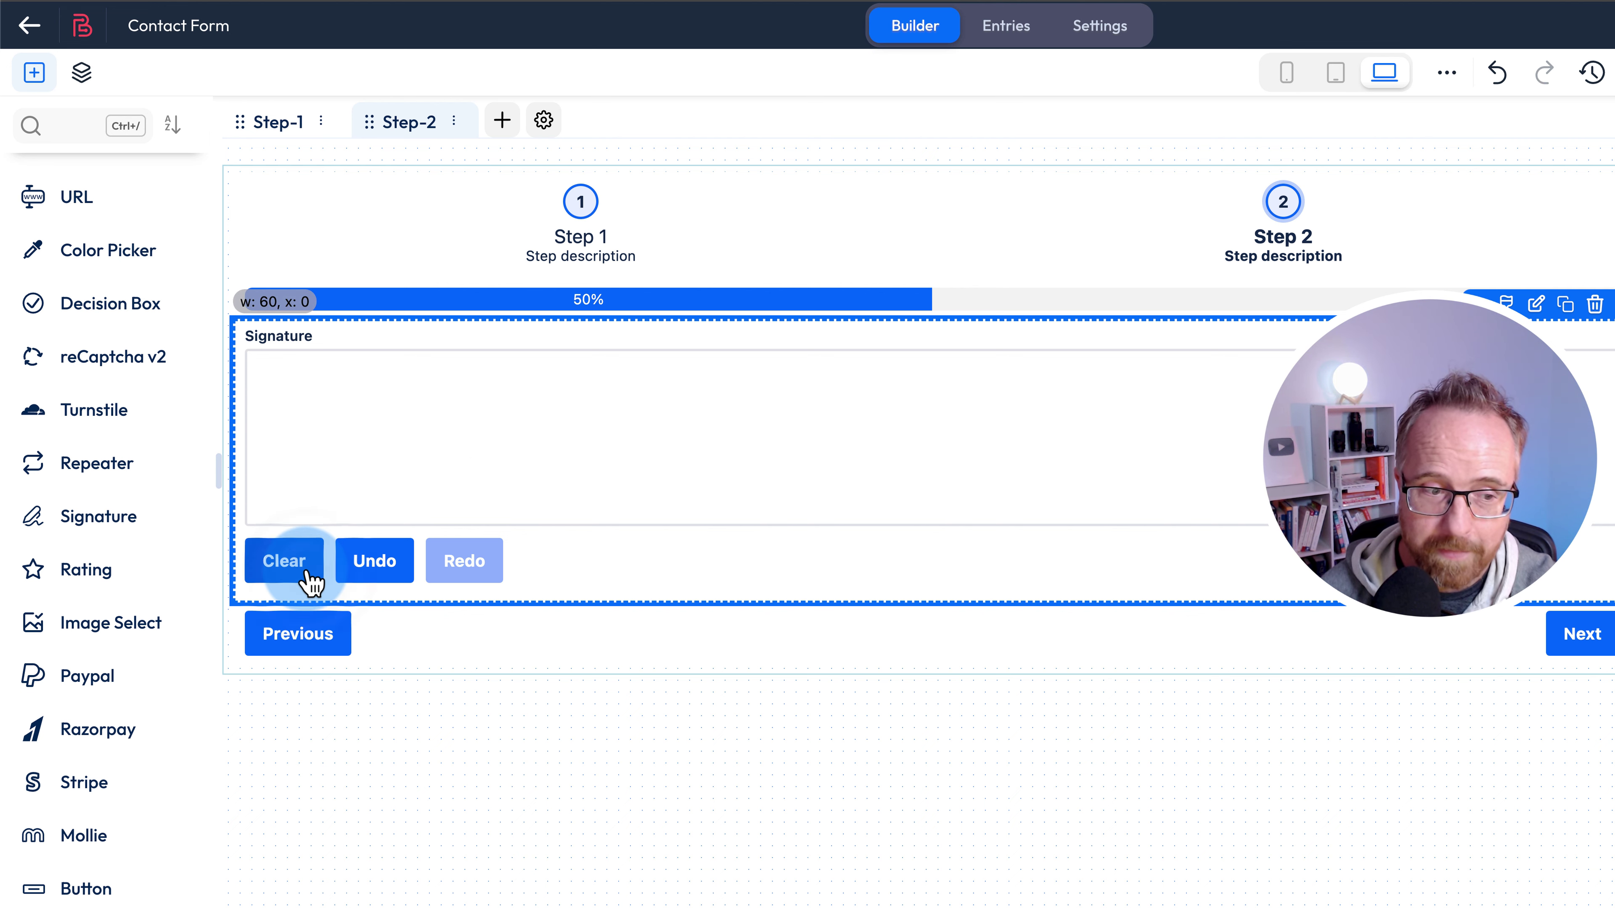
- Place a Checkbox field below the Signature and clear its label
drag(69, 552, 343, 638)
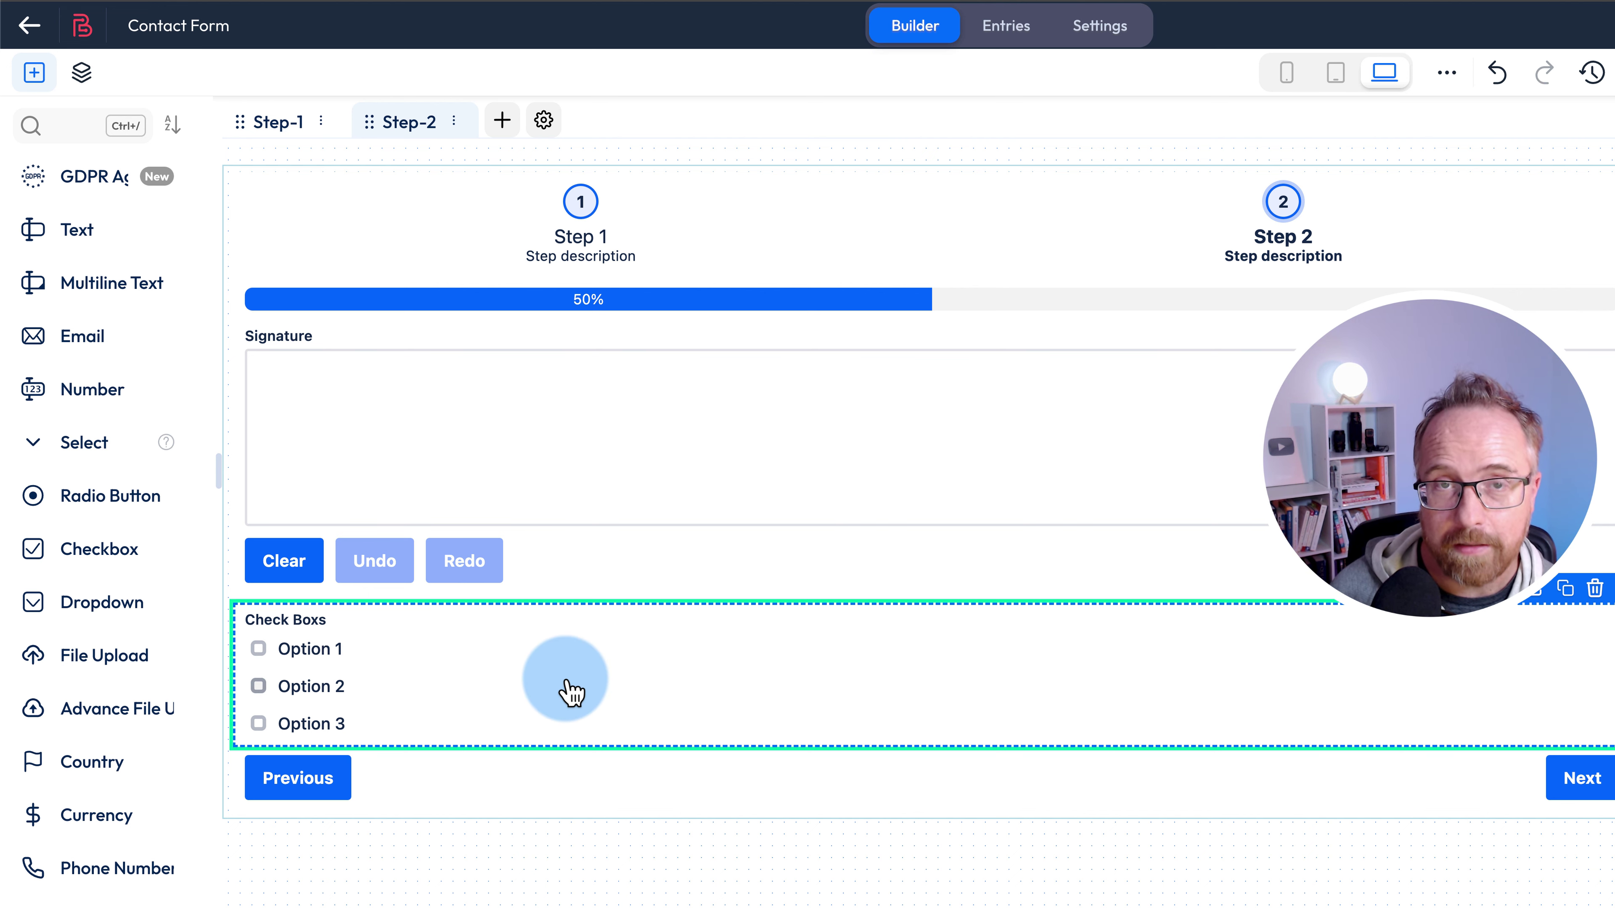
click(289, 638)
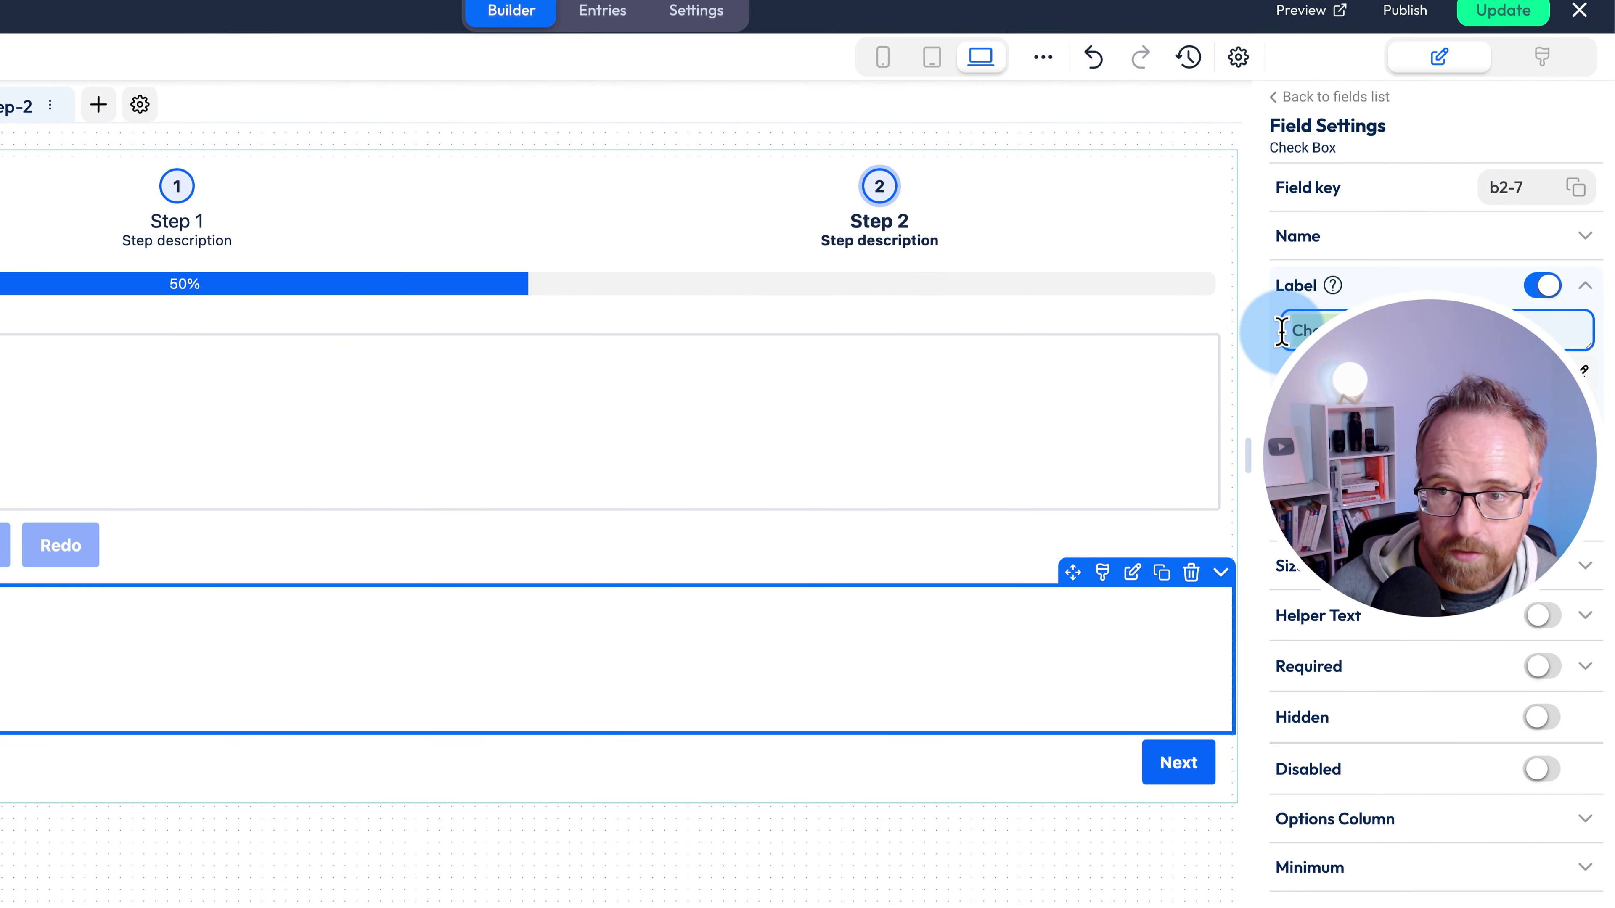
key(BackSpace)
scroll(1584, 369, down, 6)
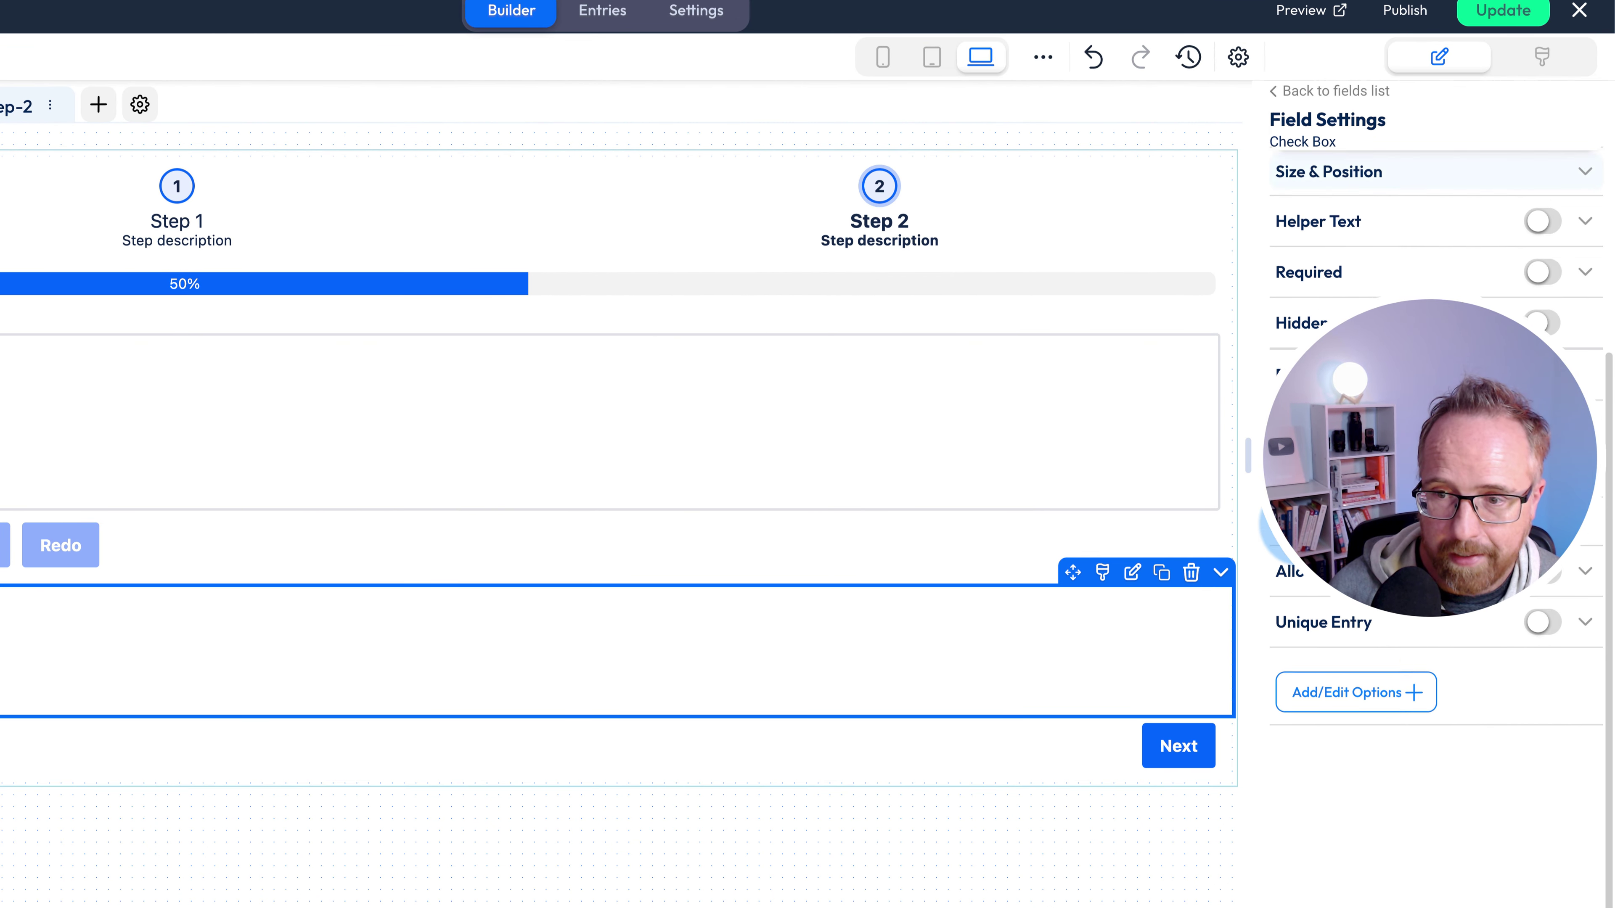
- Reduce the options to one, 'Do you want to join our awesome newsletter?', required and checked
click(1370, 681)
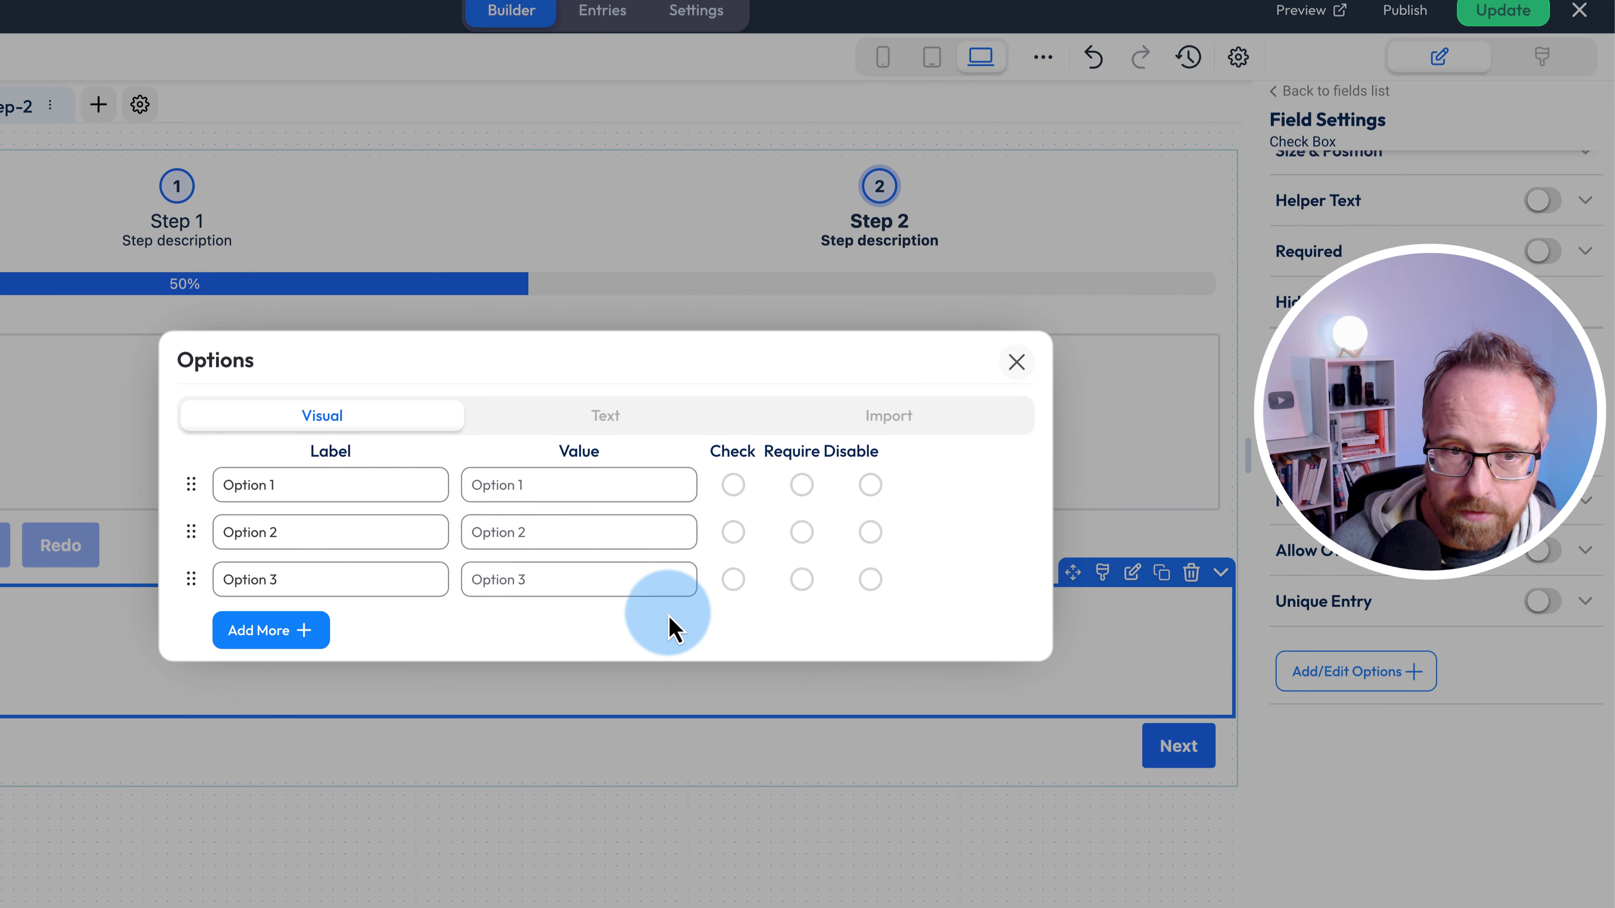
click(1003, 530)
click(1002, 550)
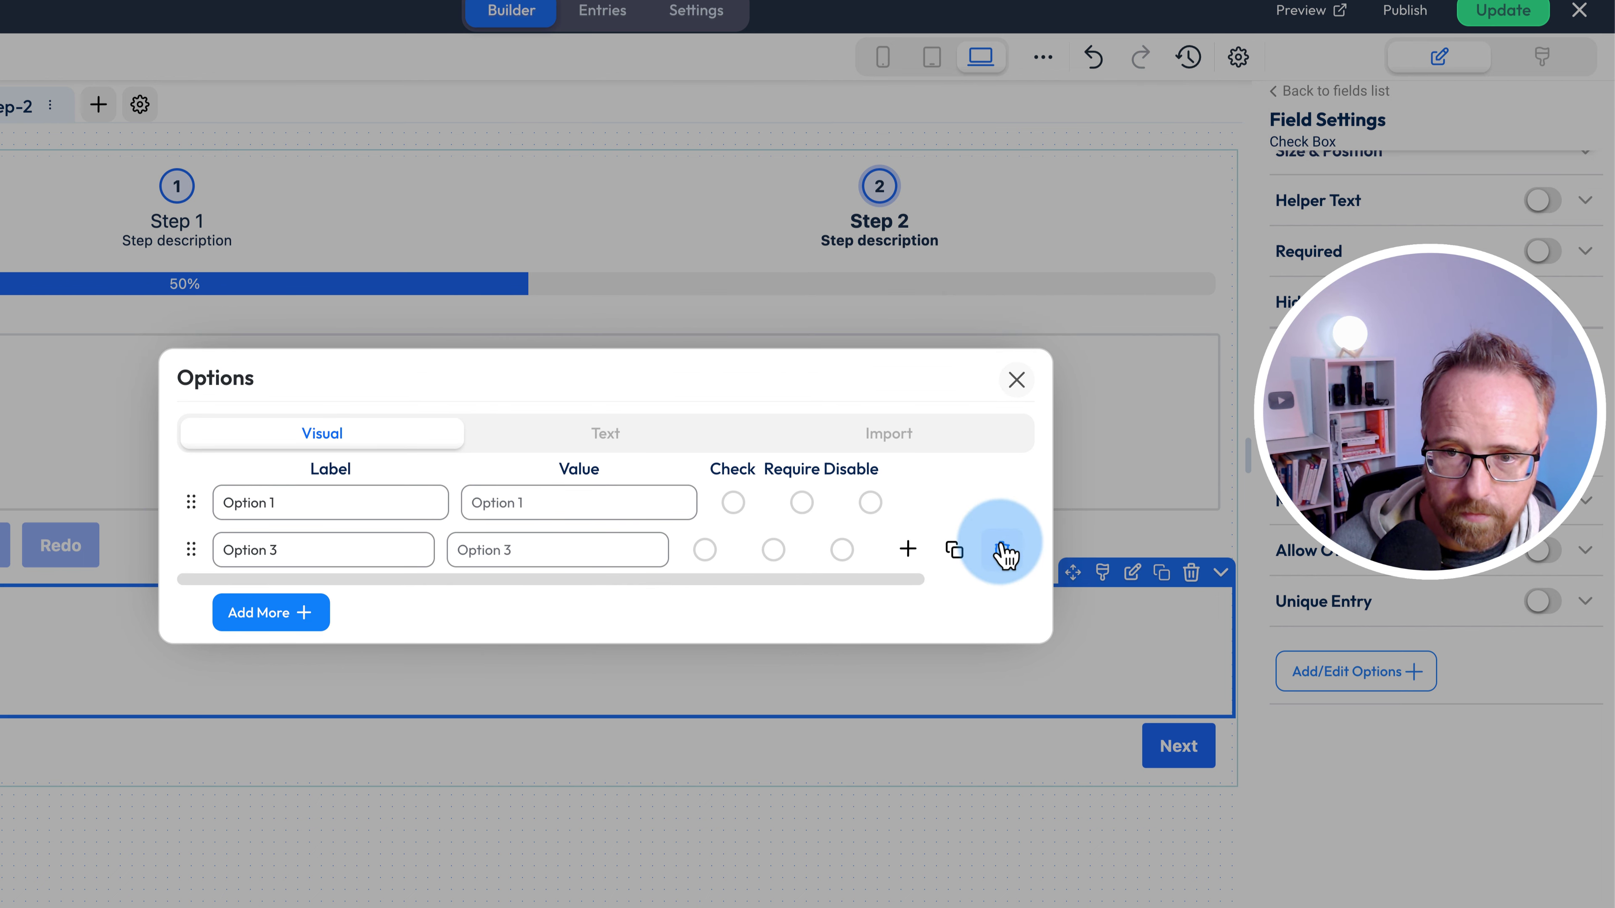
click(339, 532)
key(ctrl+a)
text(Do you want to join our awesome newsletter?)
drag(263, 532, 430, 532)
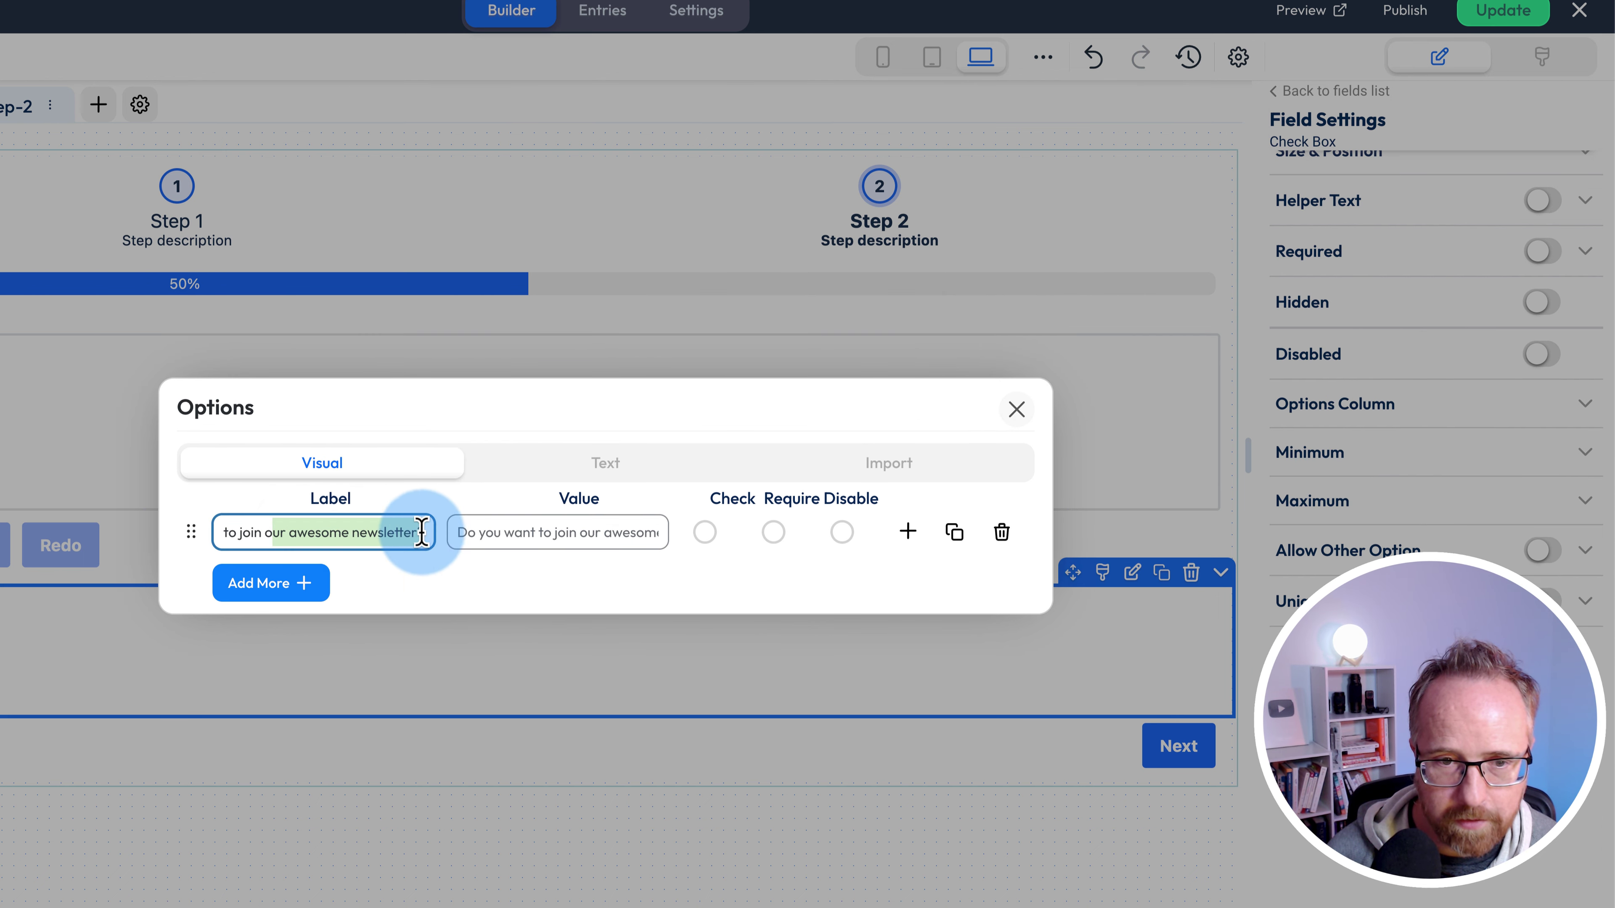
click(777, 538)
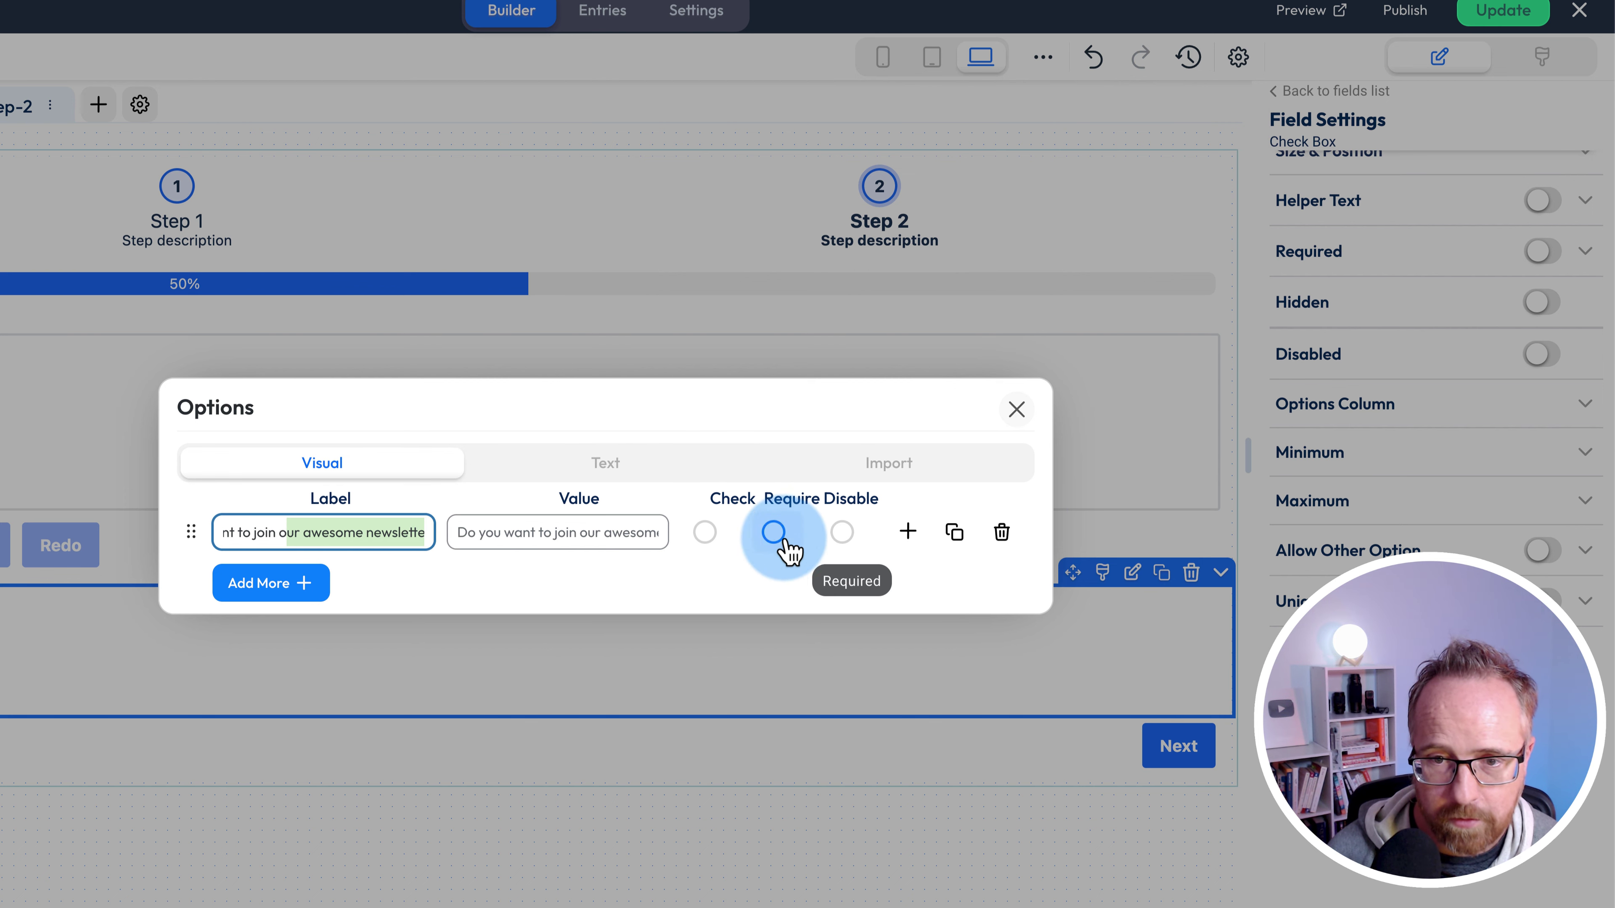
click(705, 533)
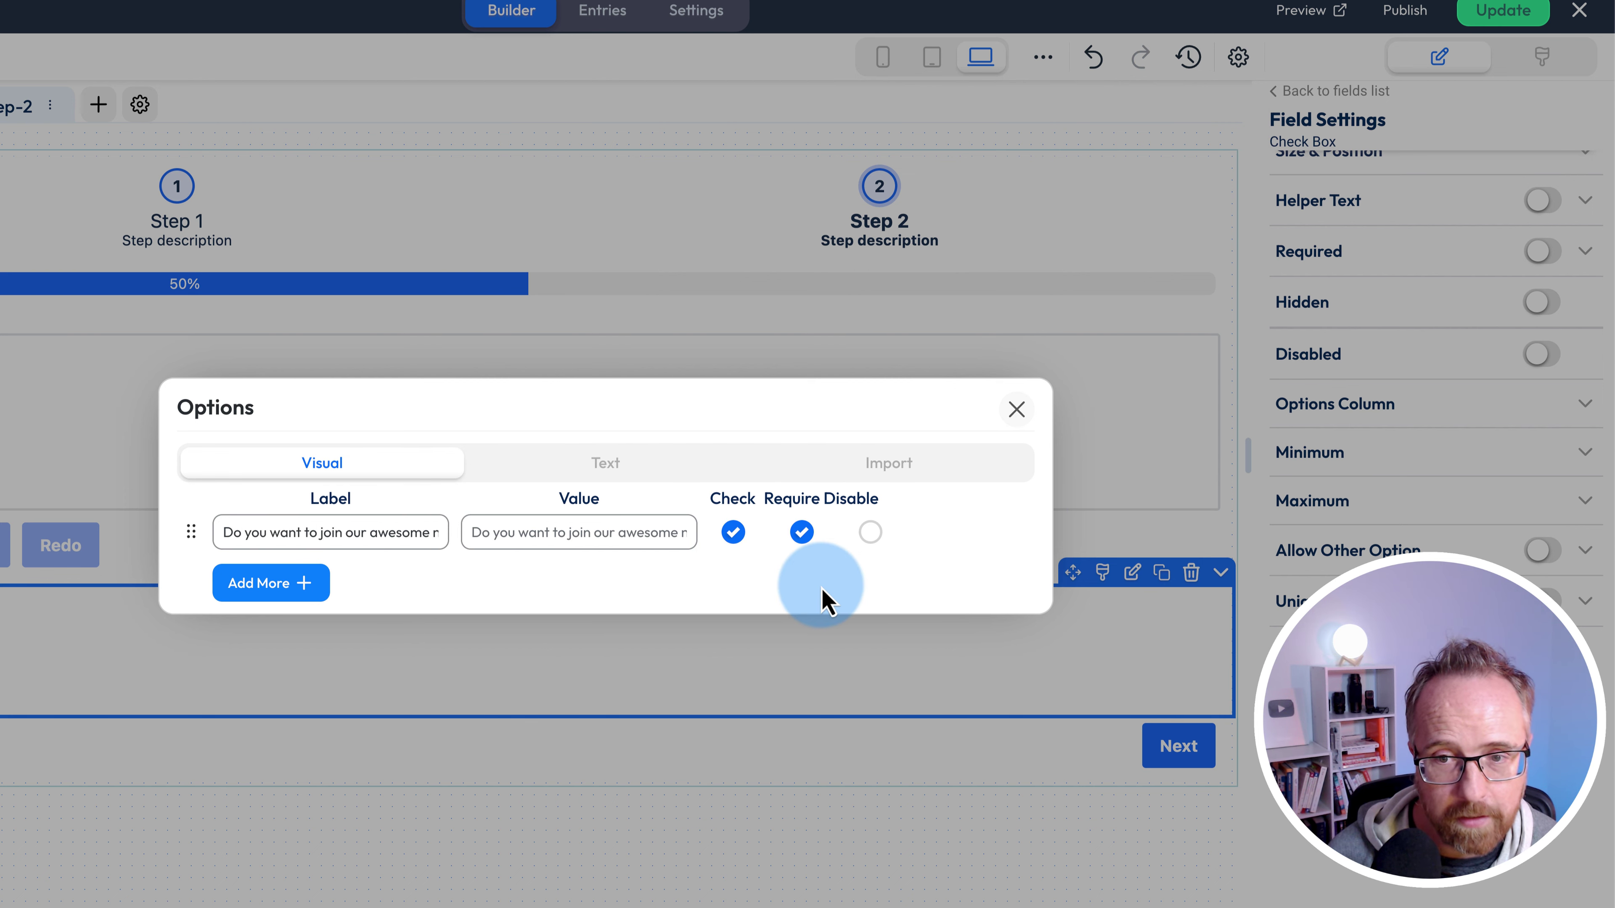
click(1016, 409)
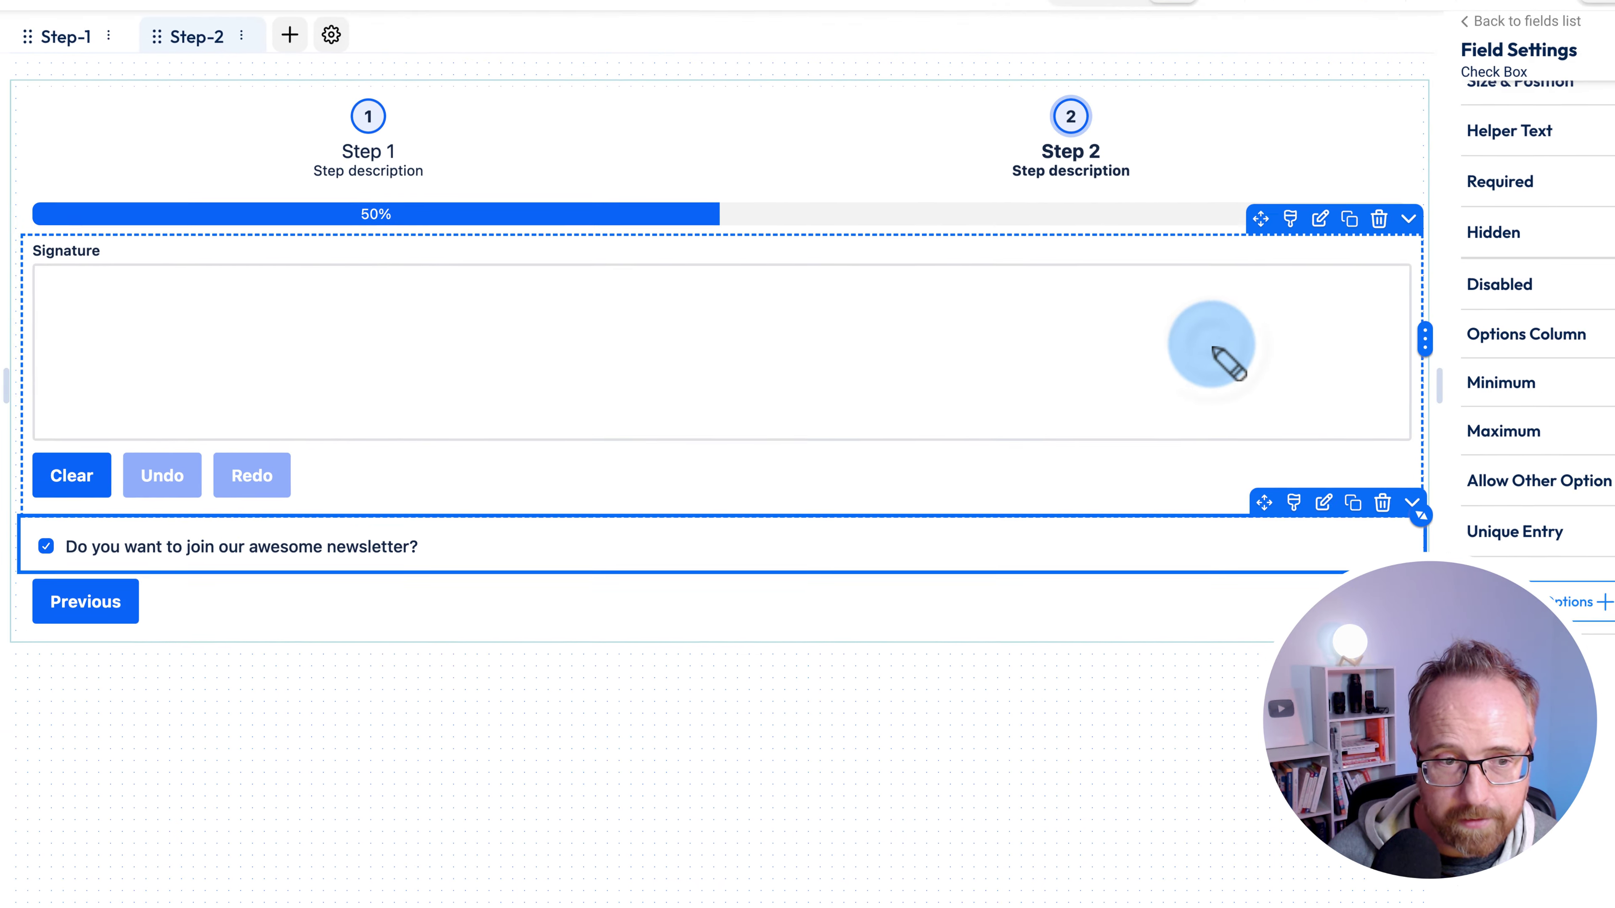
- Move the Submit button from Step 1 to Step 2 and check both step tabs
click(419, 524)
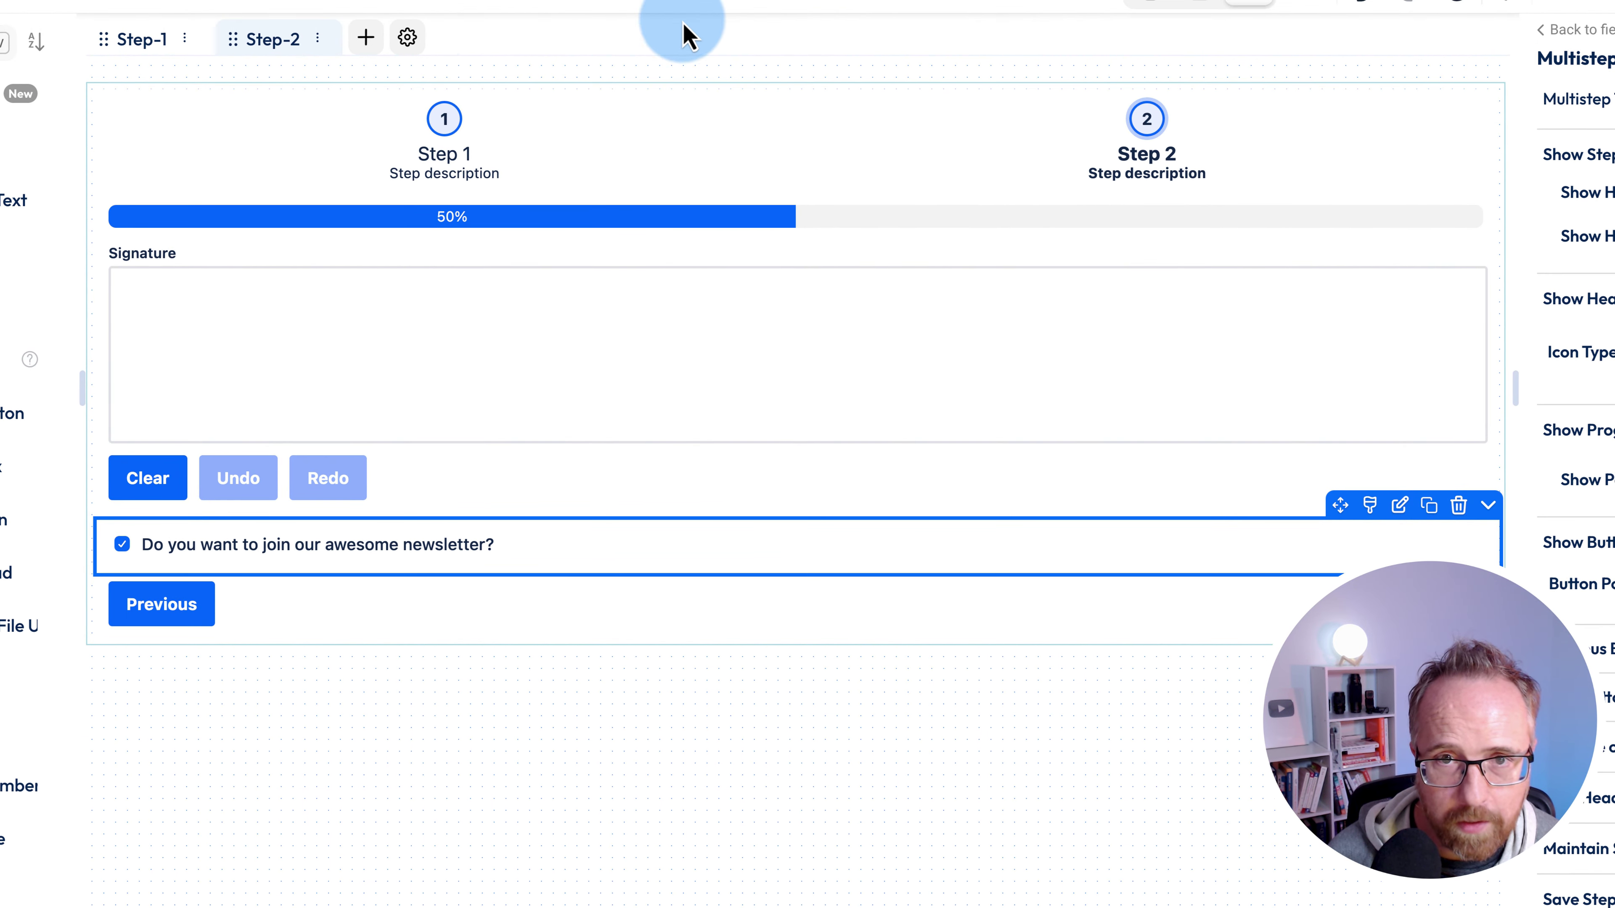
click(142, 40)
click(672, 549)
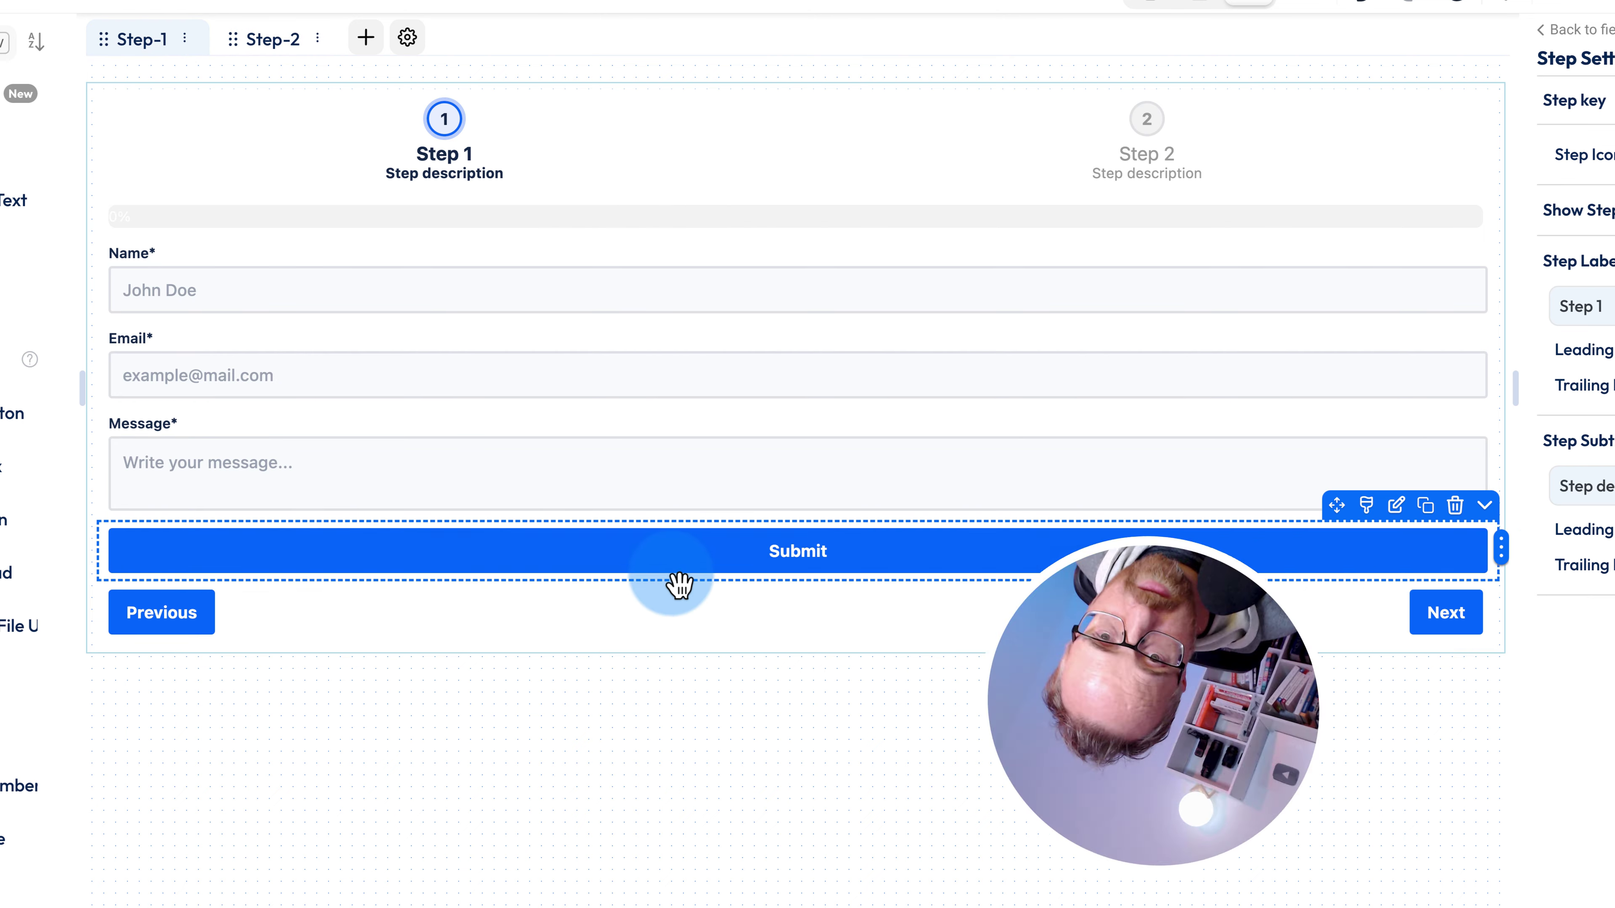
click(1485, 506)
mouse_move(1399, 743)
click(1246, 752)
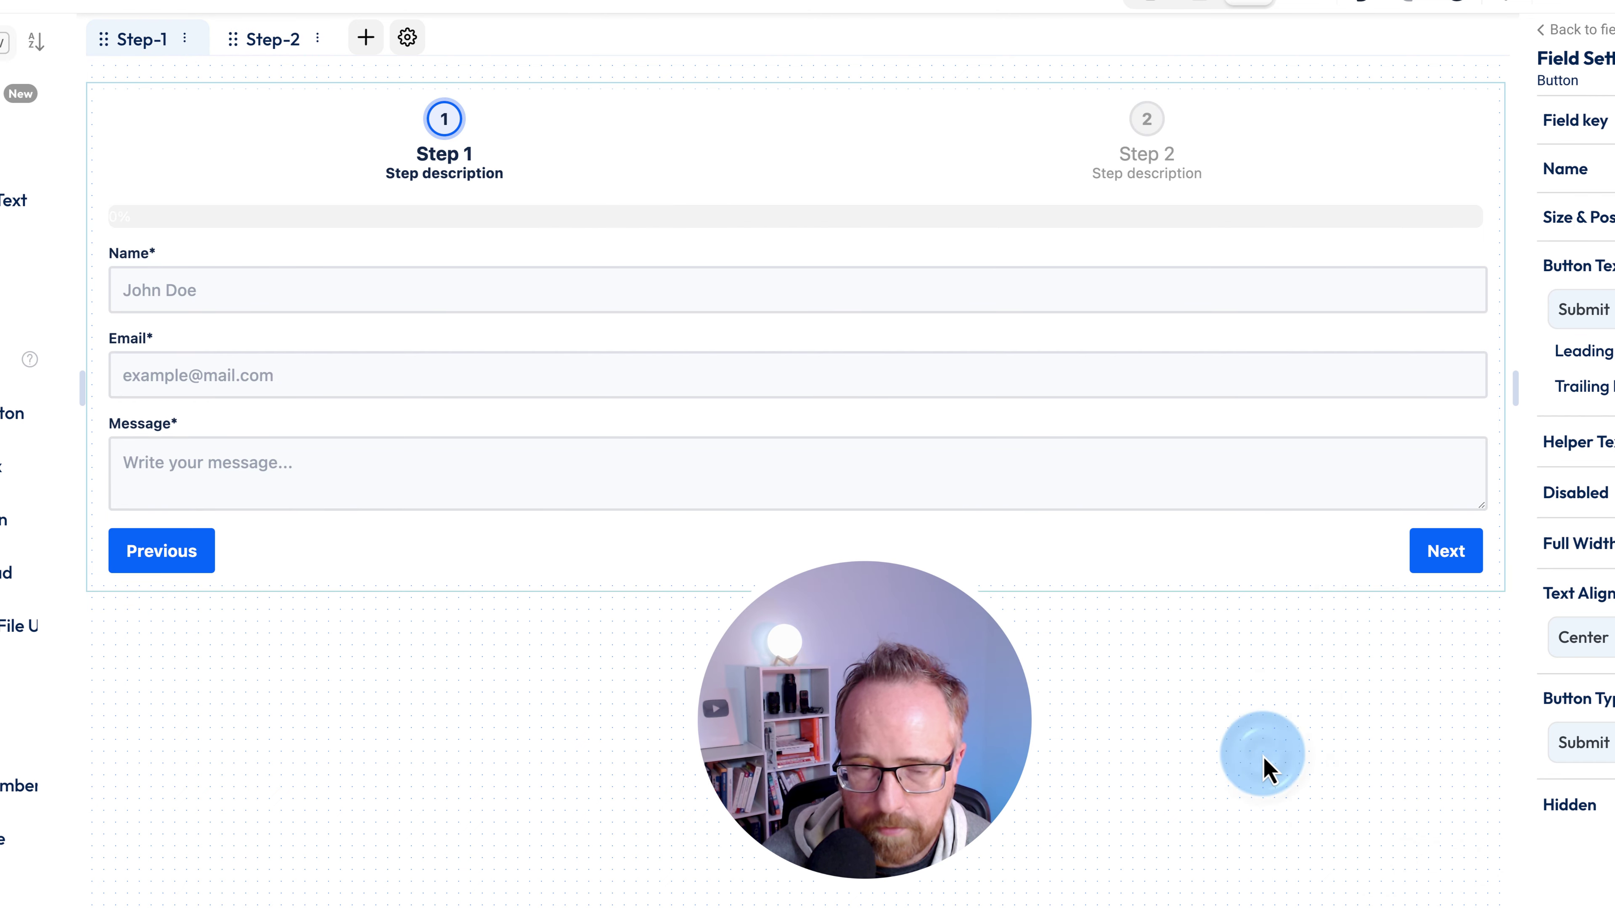
click(289, 46)
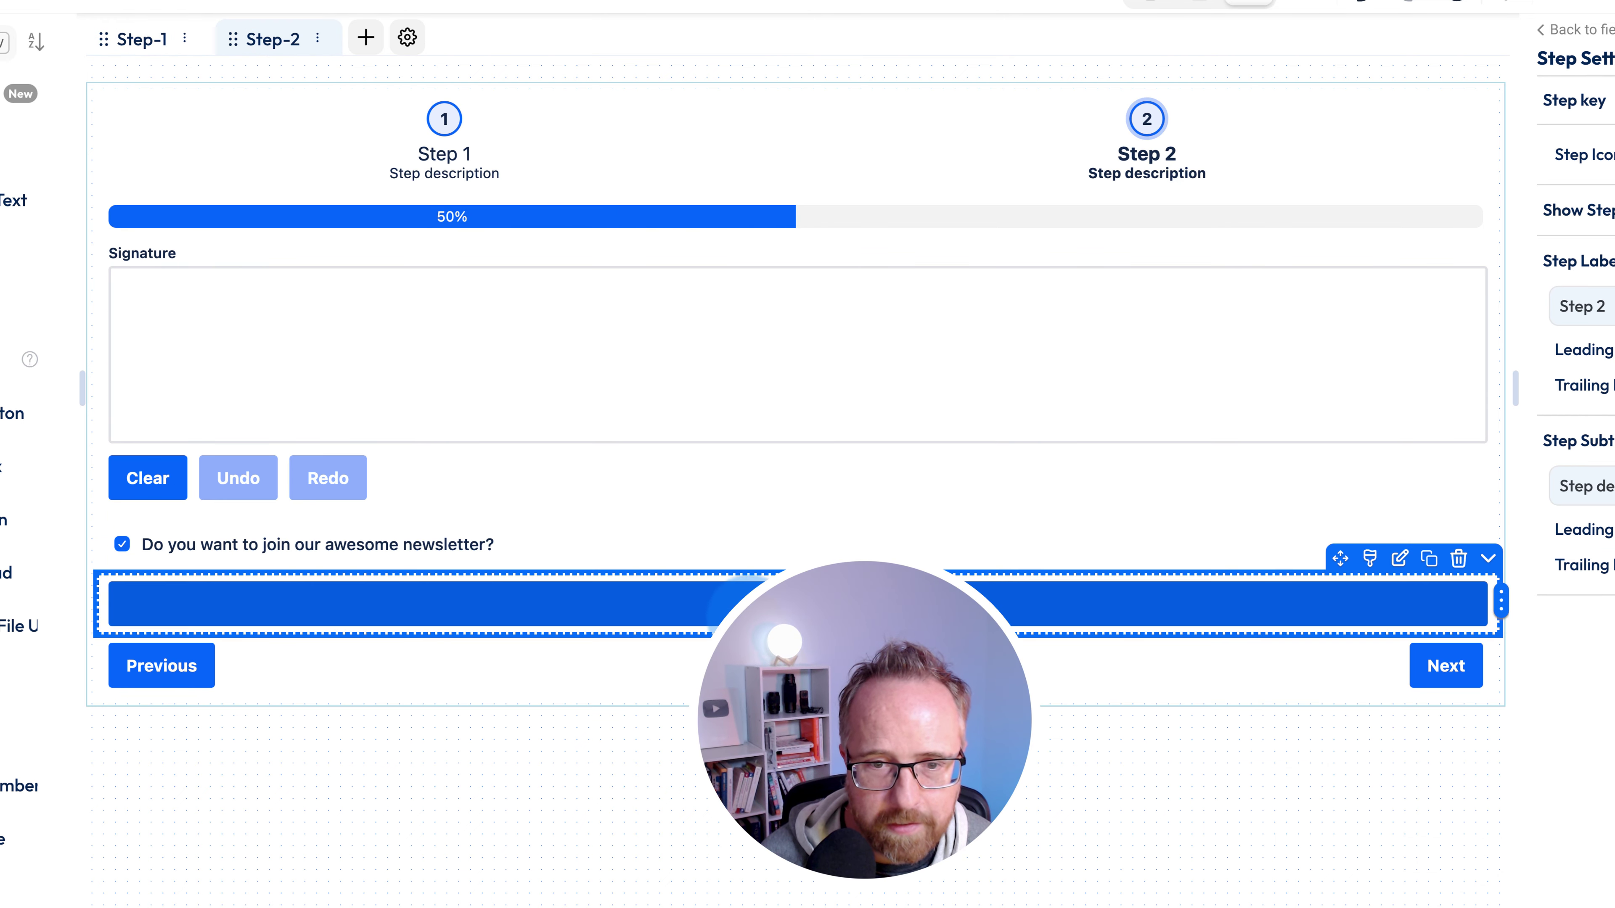
click(826, 612)
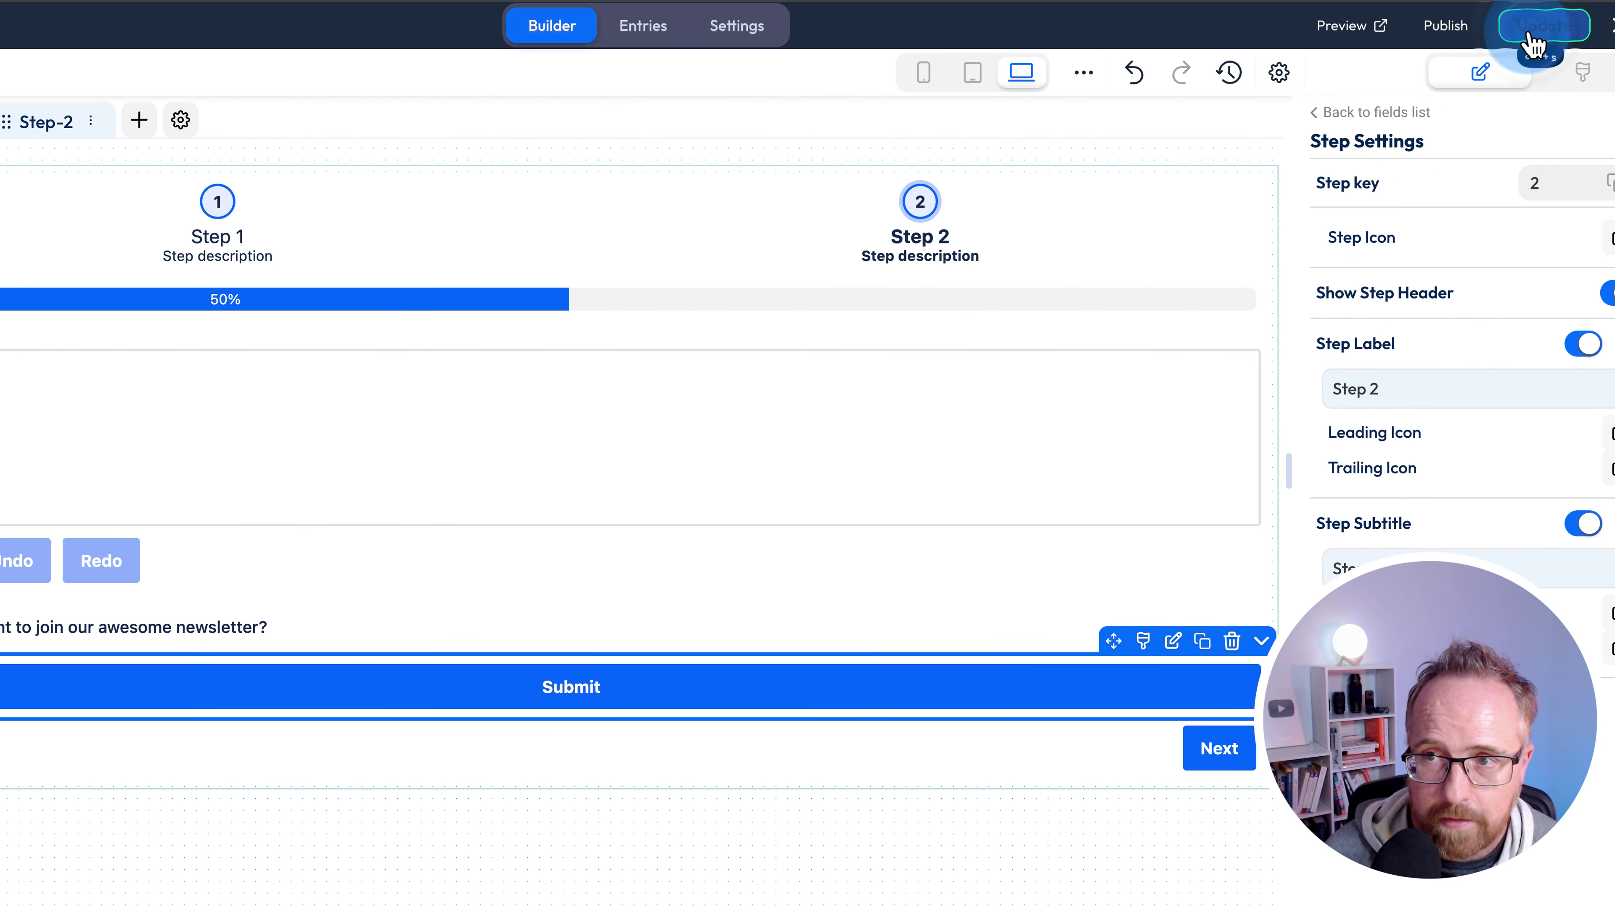
click(1, 121)
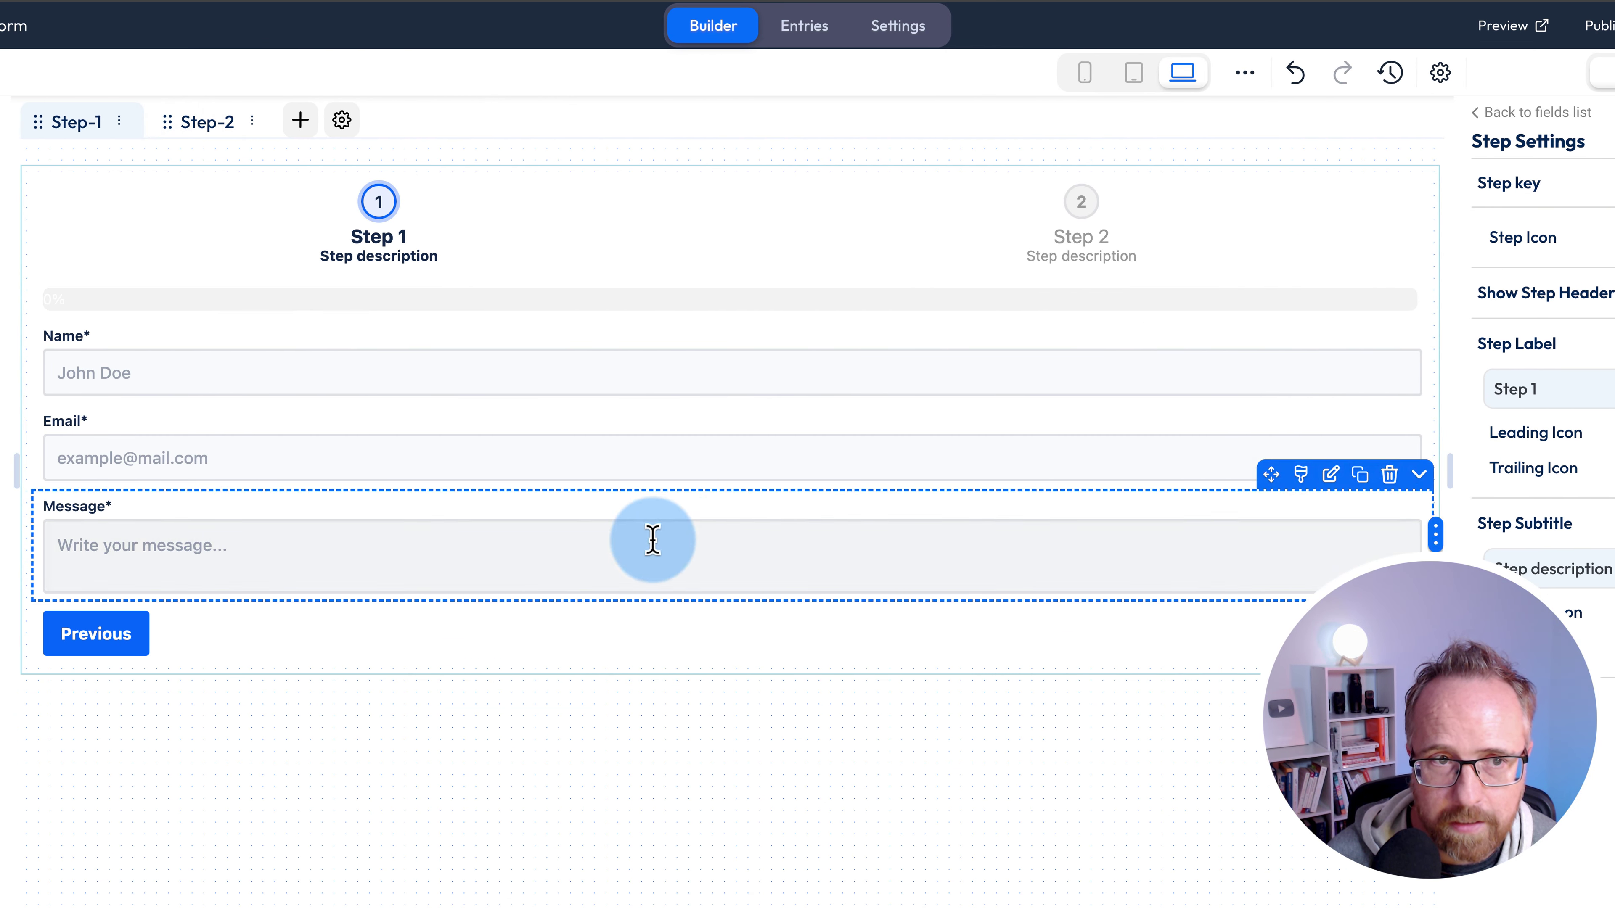
click(198, 98)
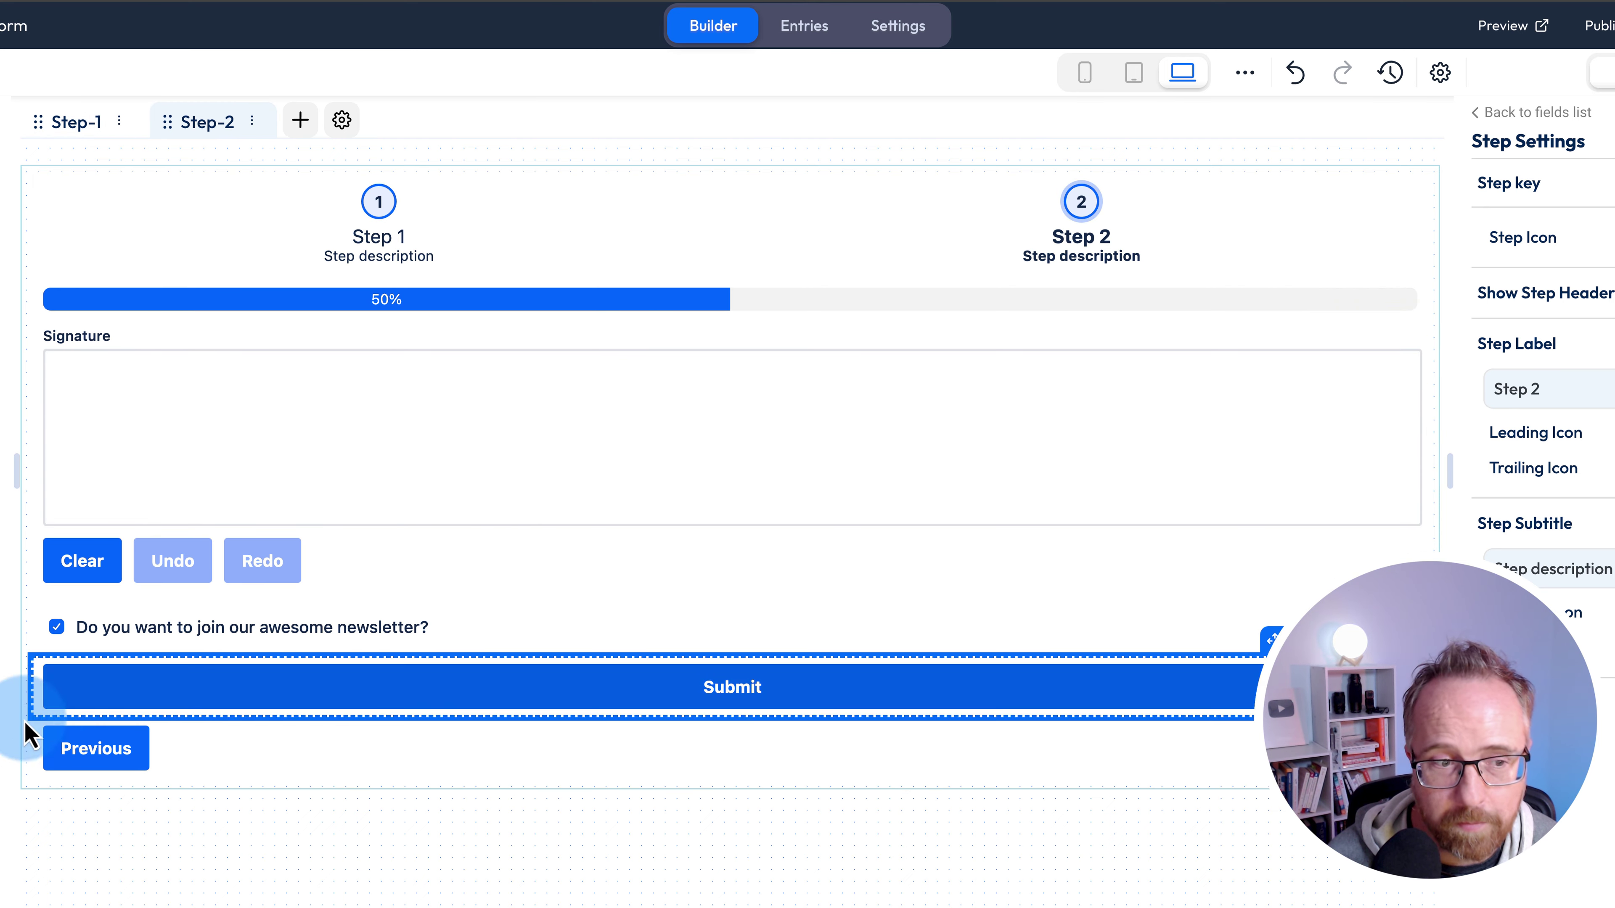
scroll(96, 782, down, 3)
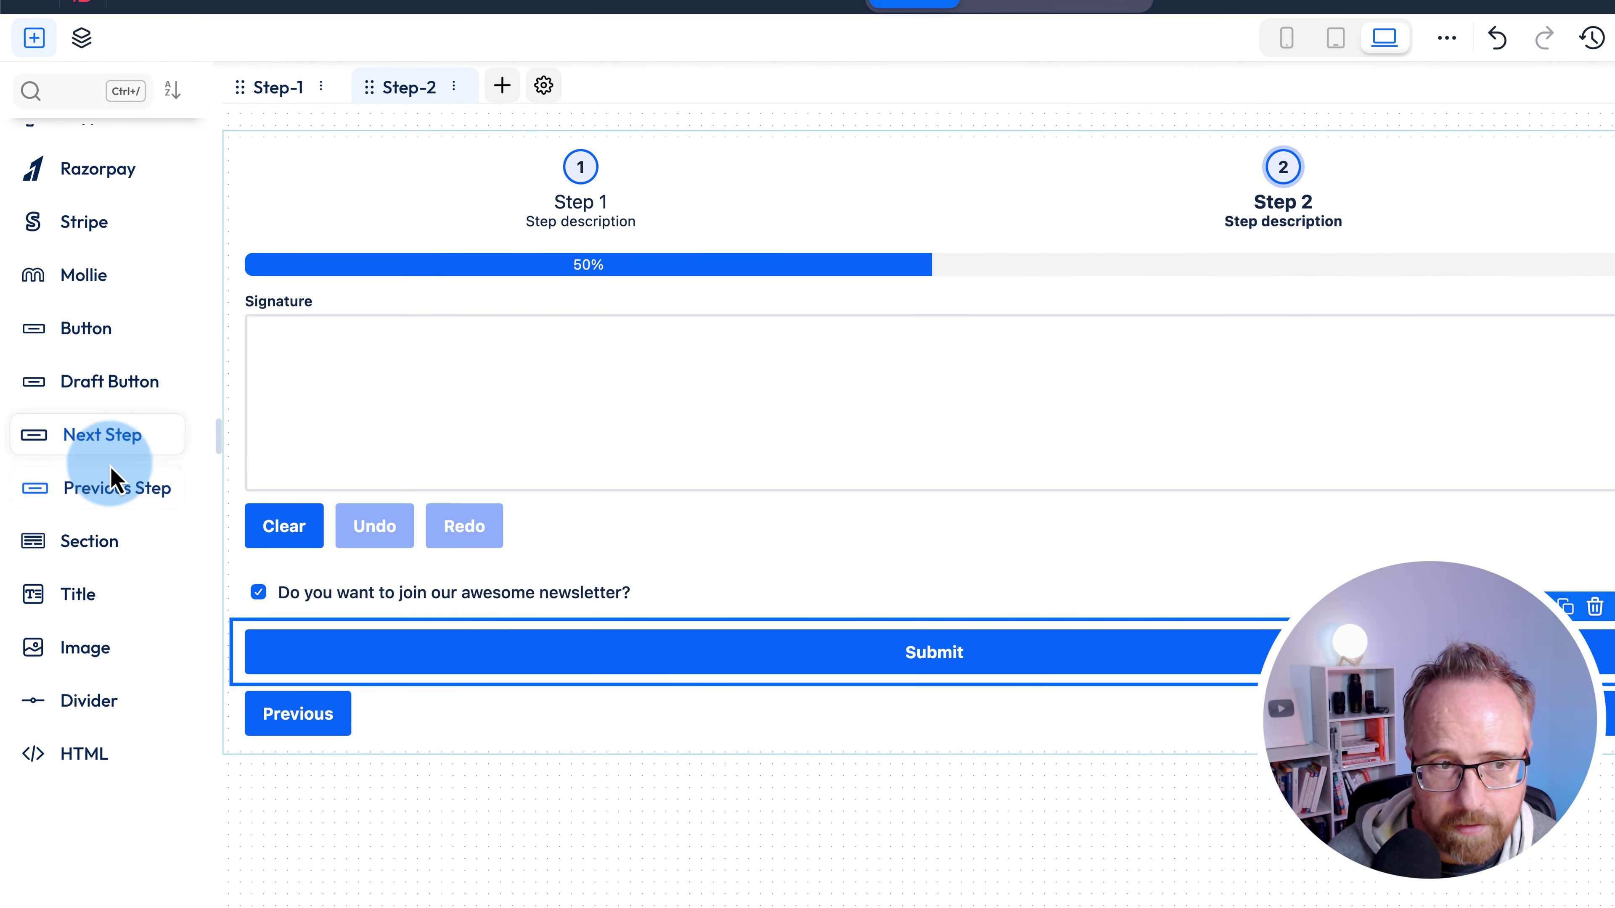
- Preview the form, fill Name, Email and Message, draw a signature, and submit
click(1438, 28)
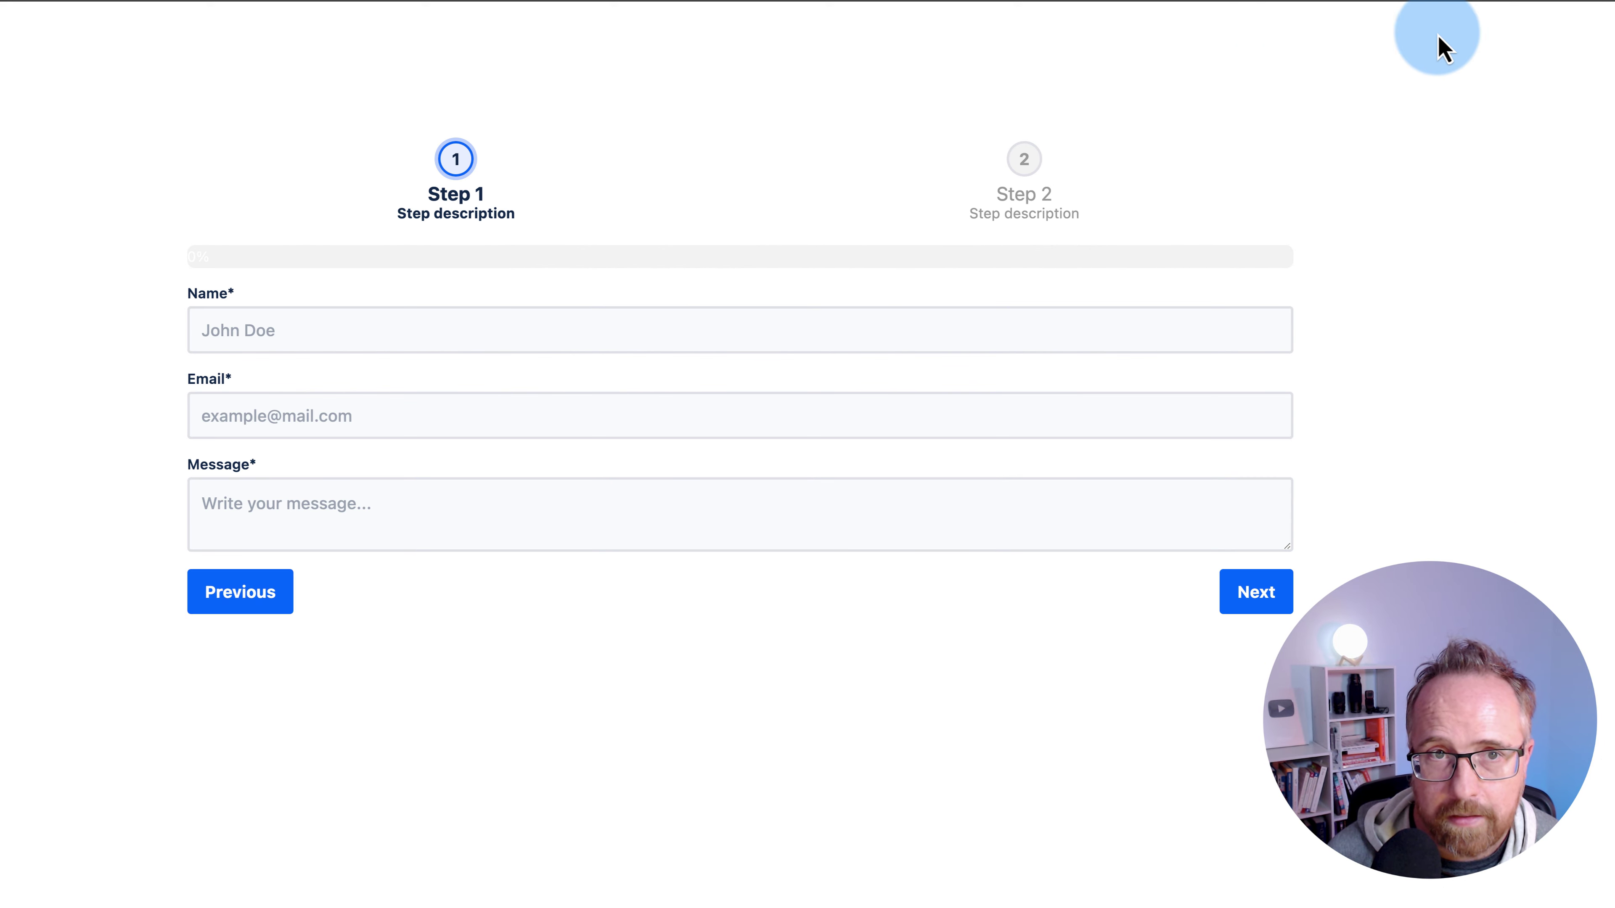
click(267, 330)
click(311, 383)
click(281, 517)
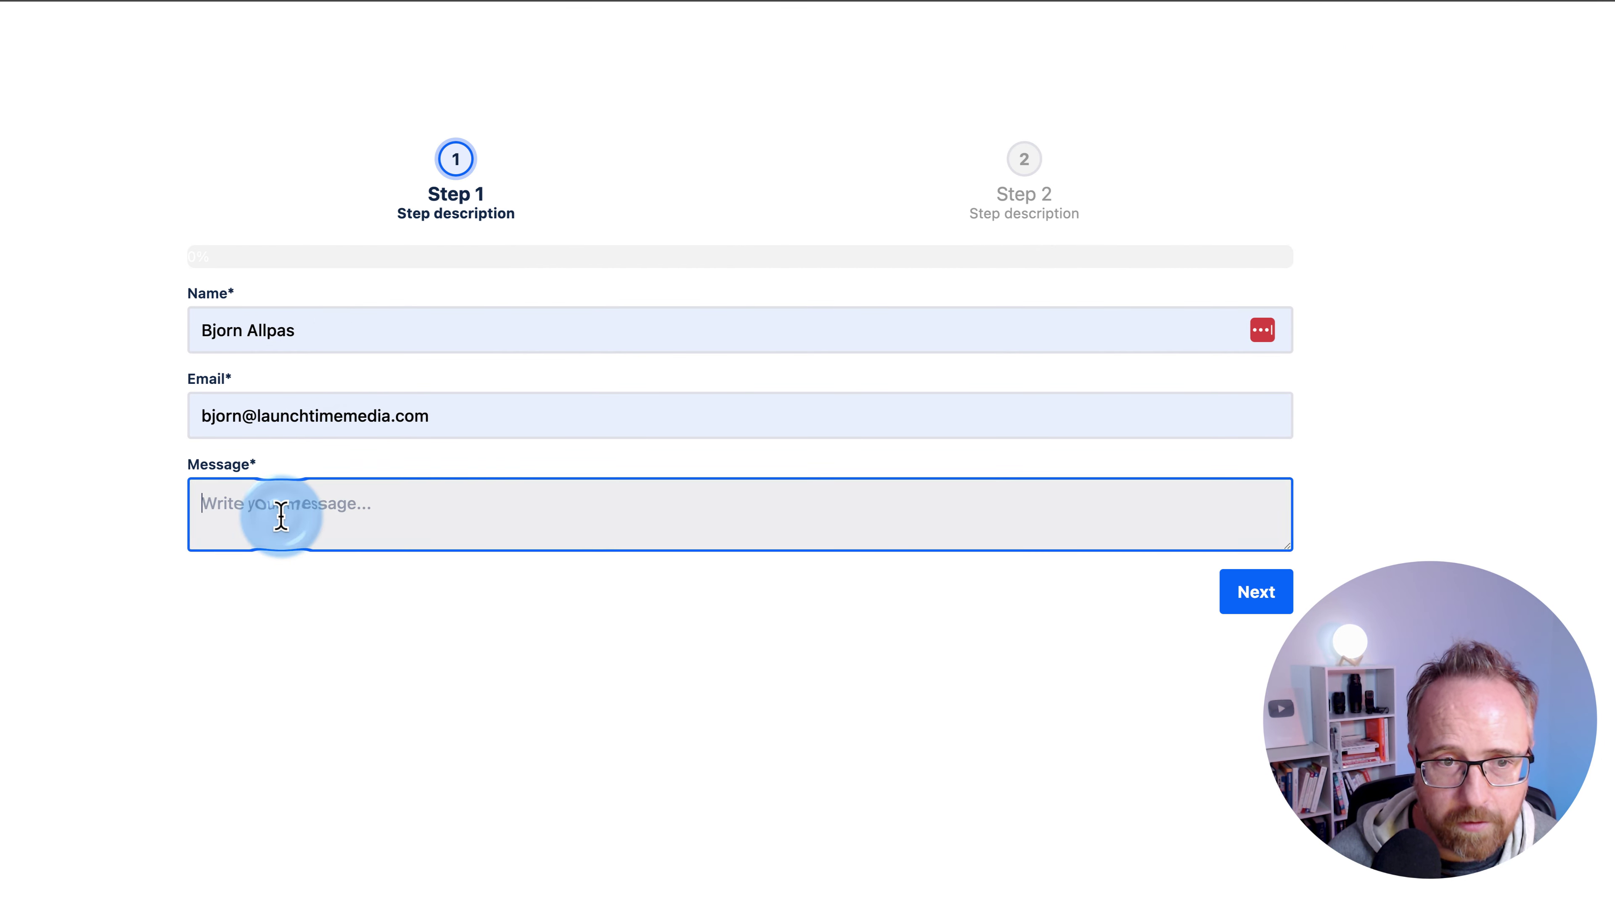
text(Message!)
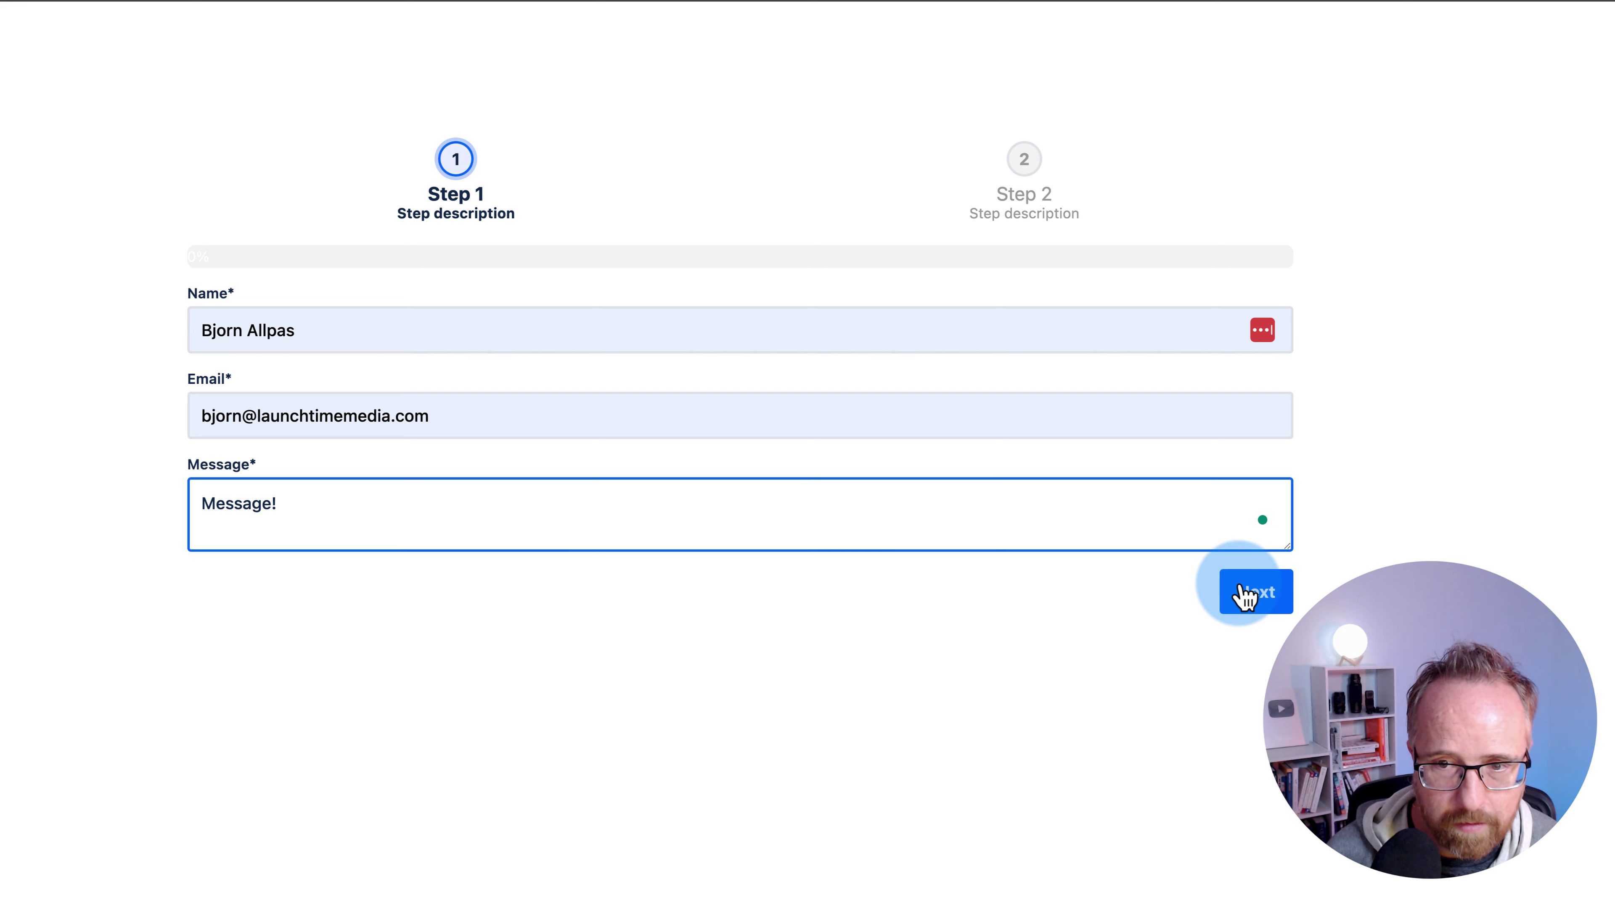
click(1250, 592)
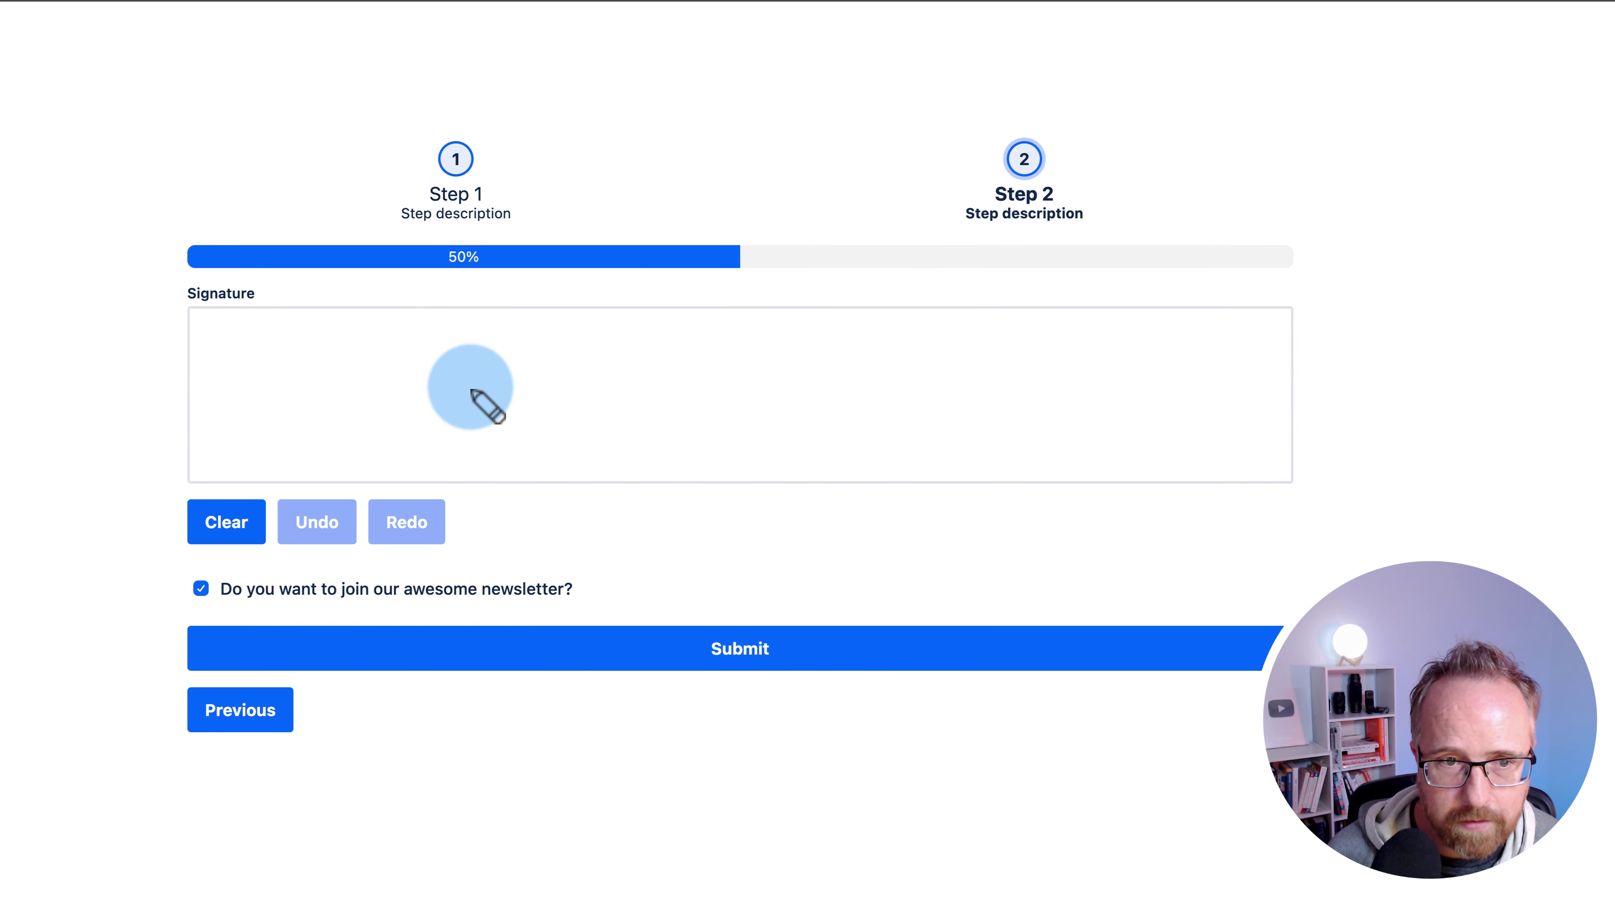
mouse_move(456, 359)
mouse_down()
mouse_move(433, 386)
mouse_move(626, 369)
mouse_move(487, 458)
mouse_move(711, 473)
mouse_up()
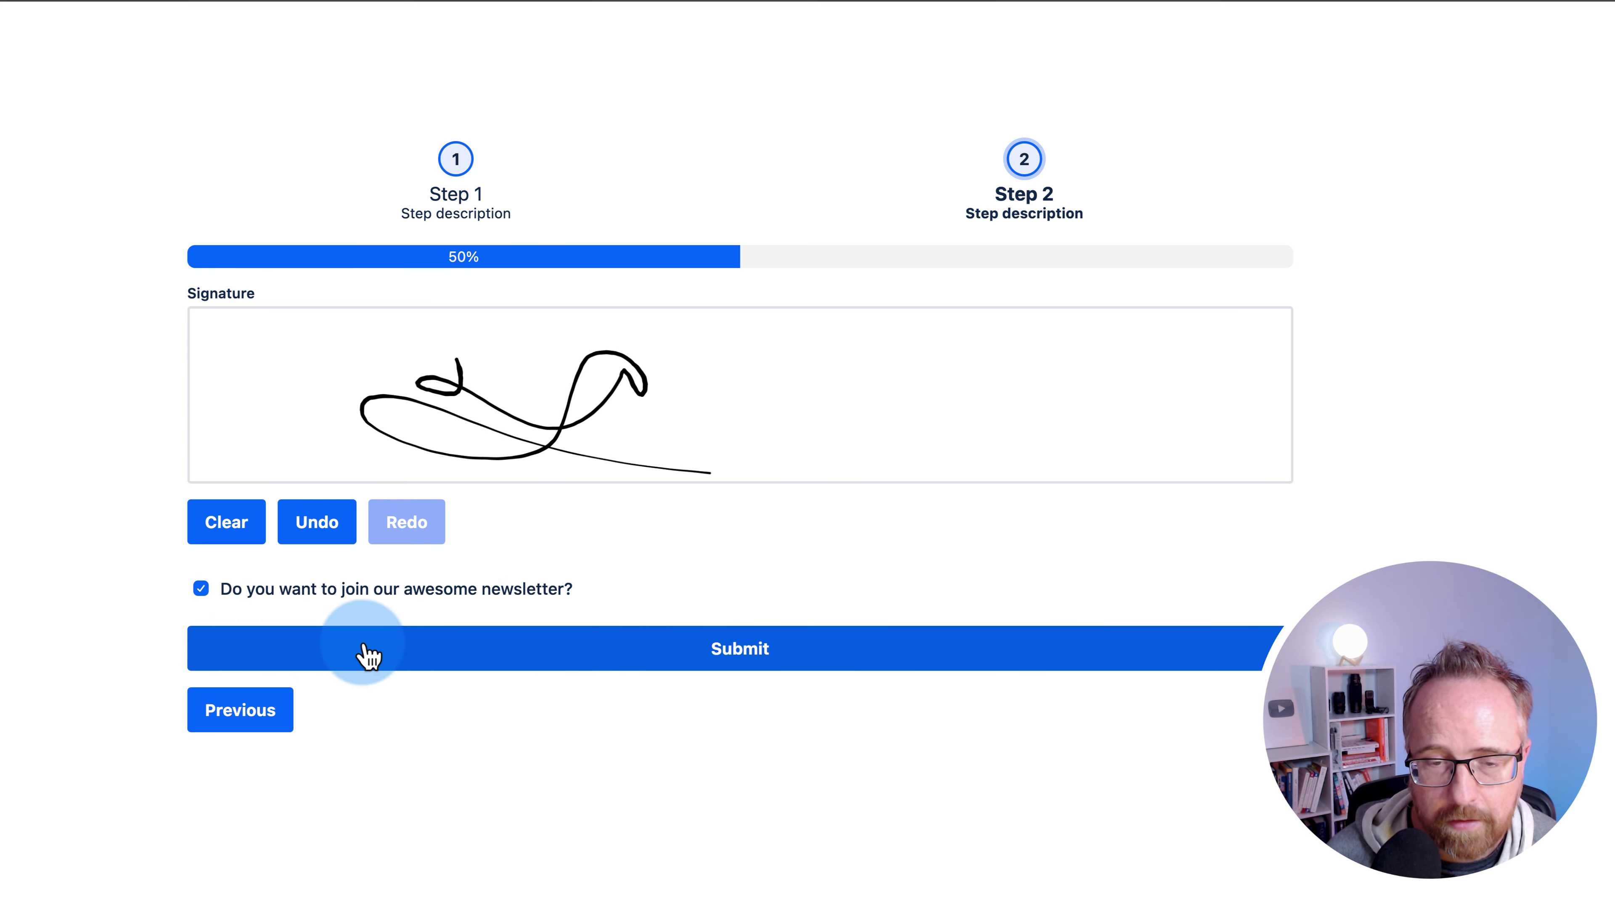
click(603, 669)
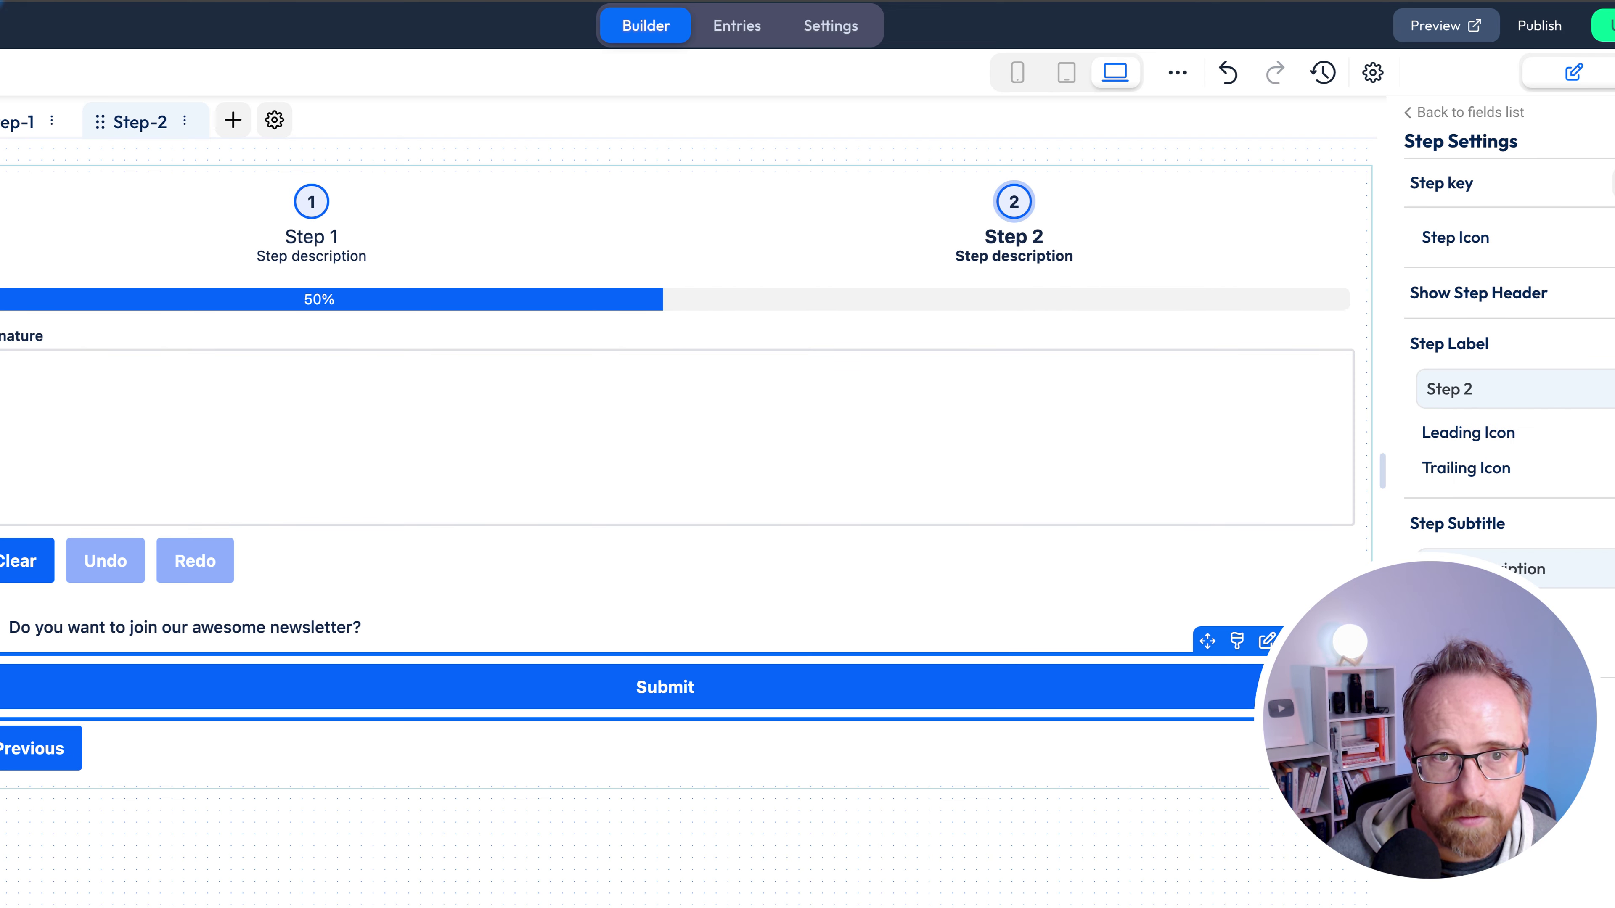
- Open the test entry's details, view its signature image and newsletter answer, then close them
click(734, 35)
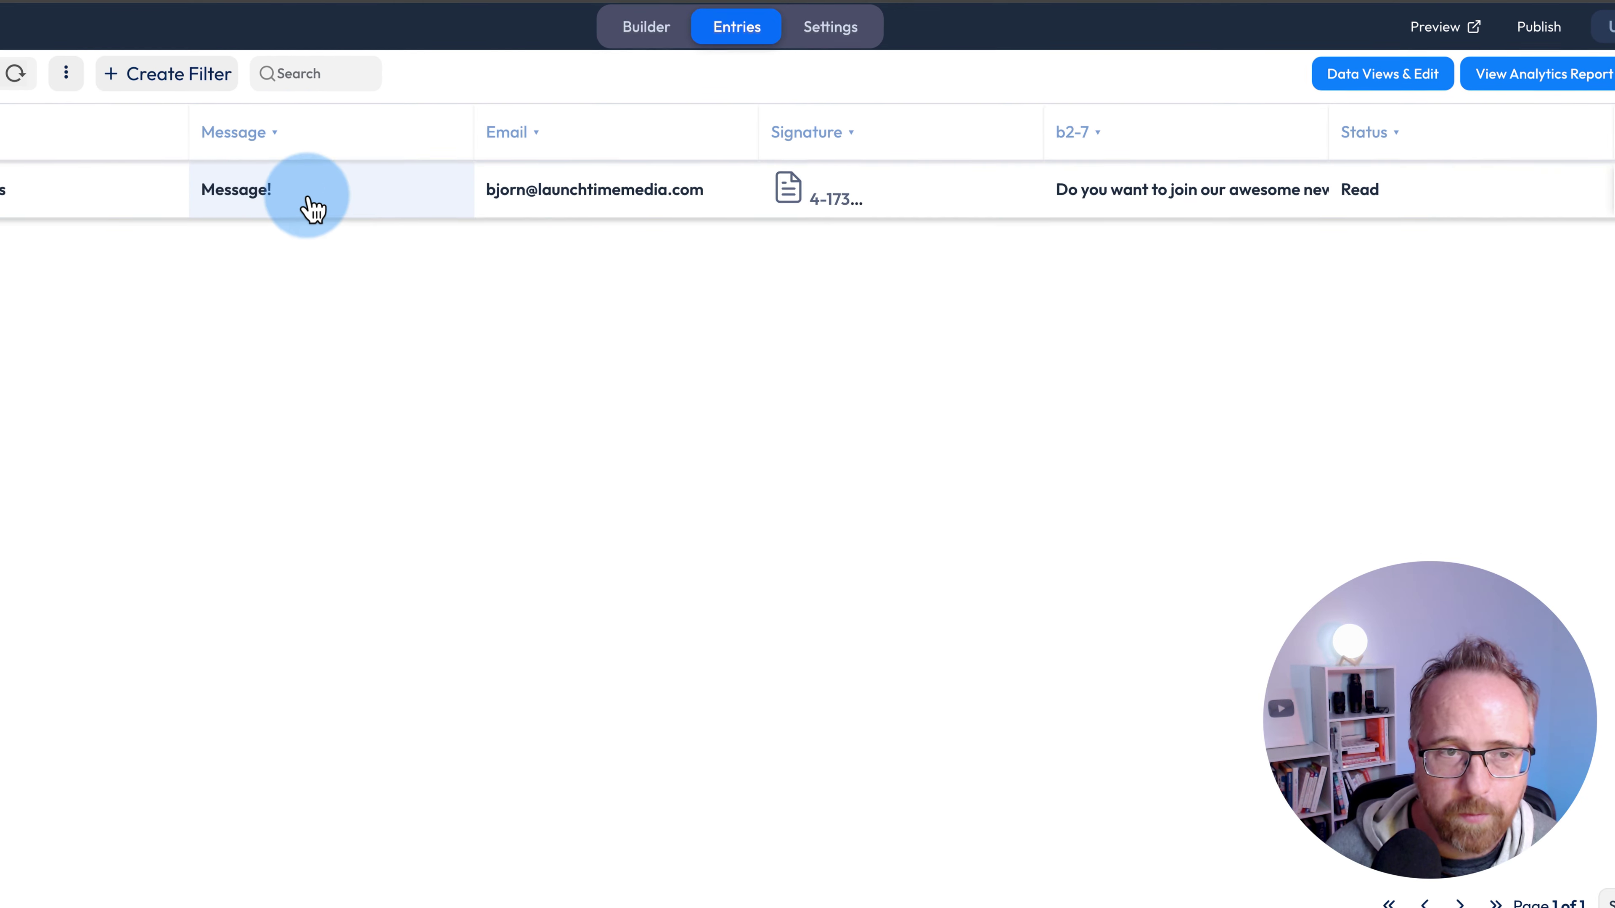
click(390, 213)
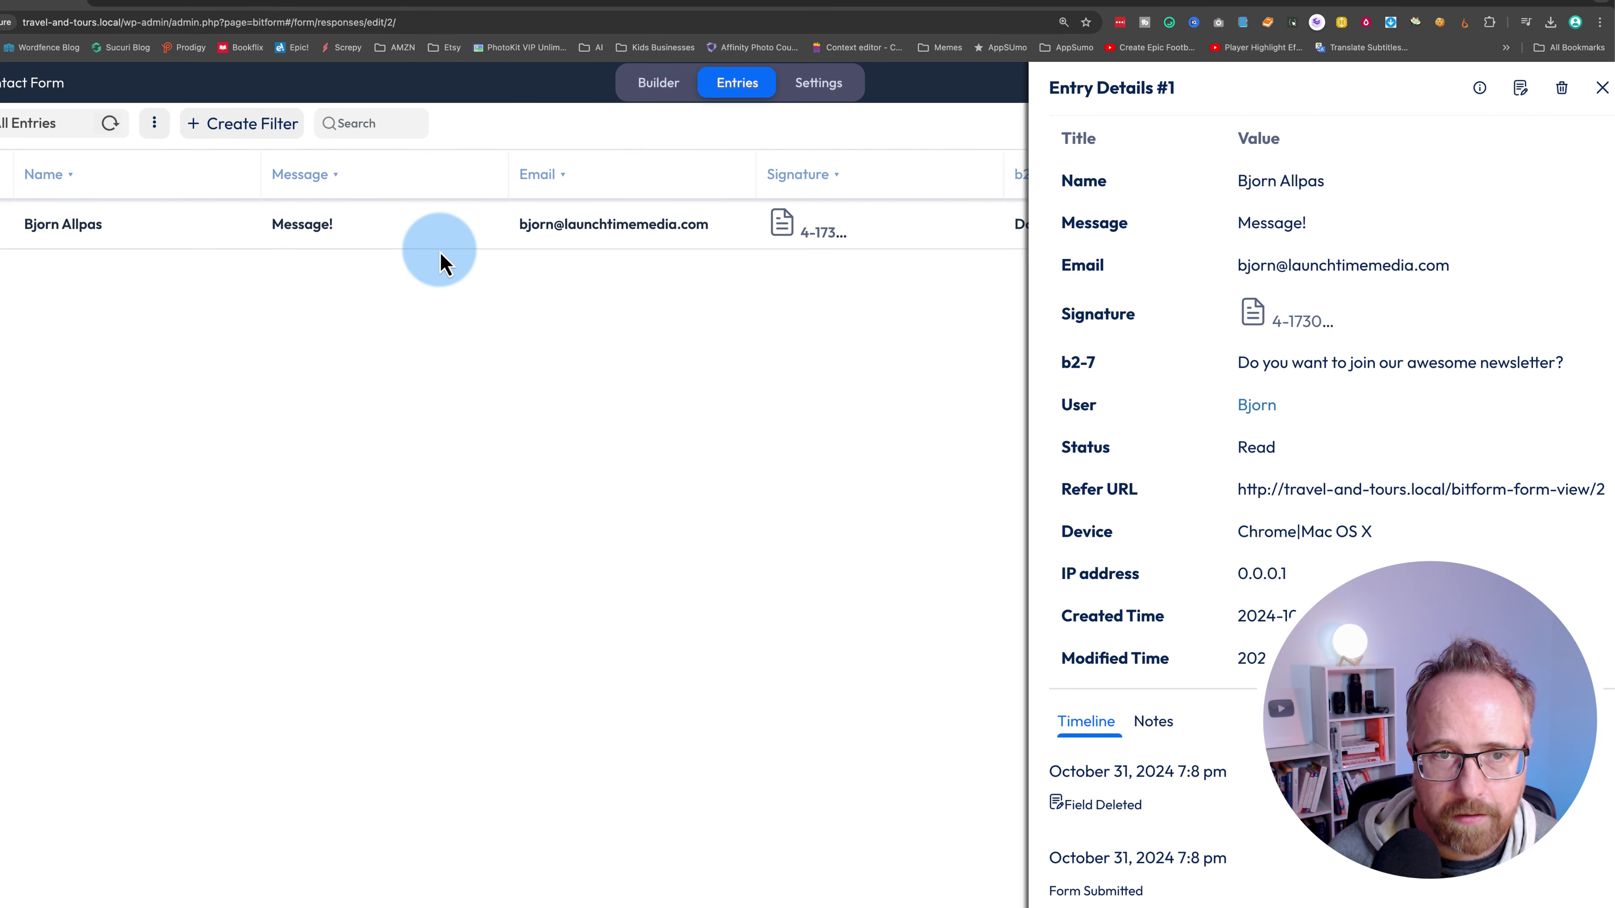
click(1278, 321)
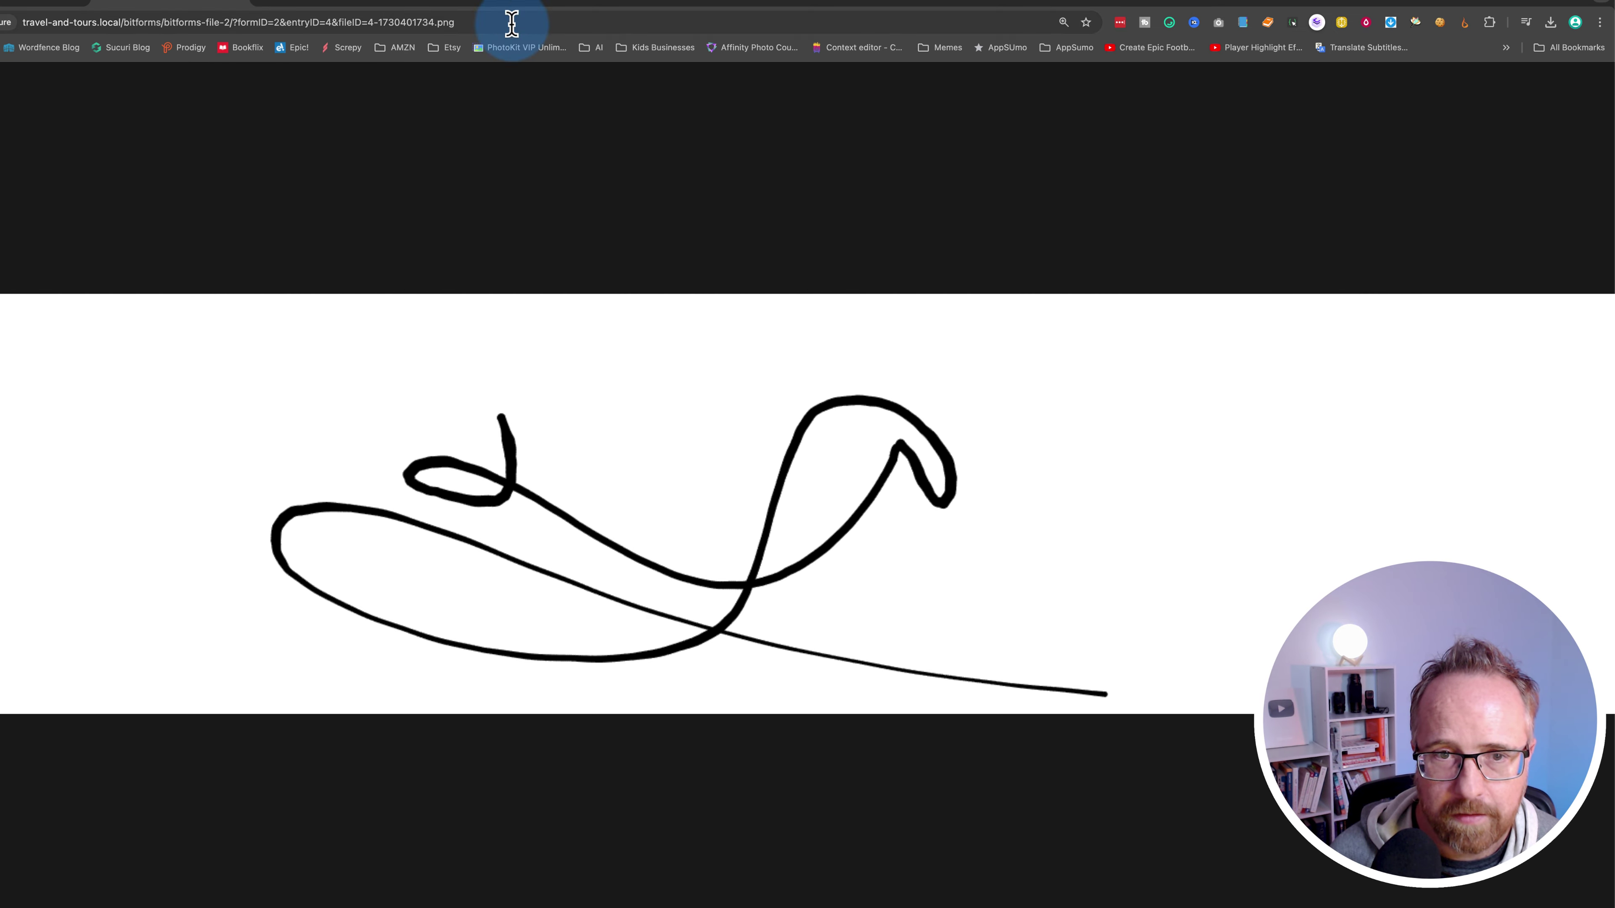
click(162, 7)
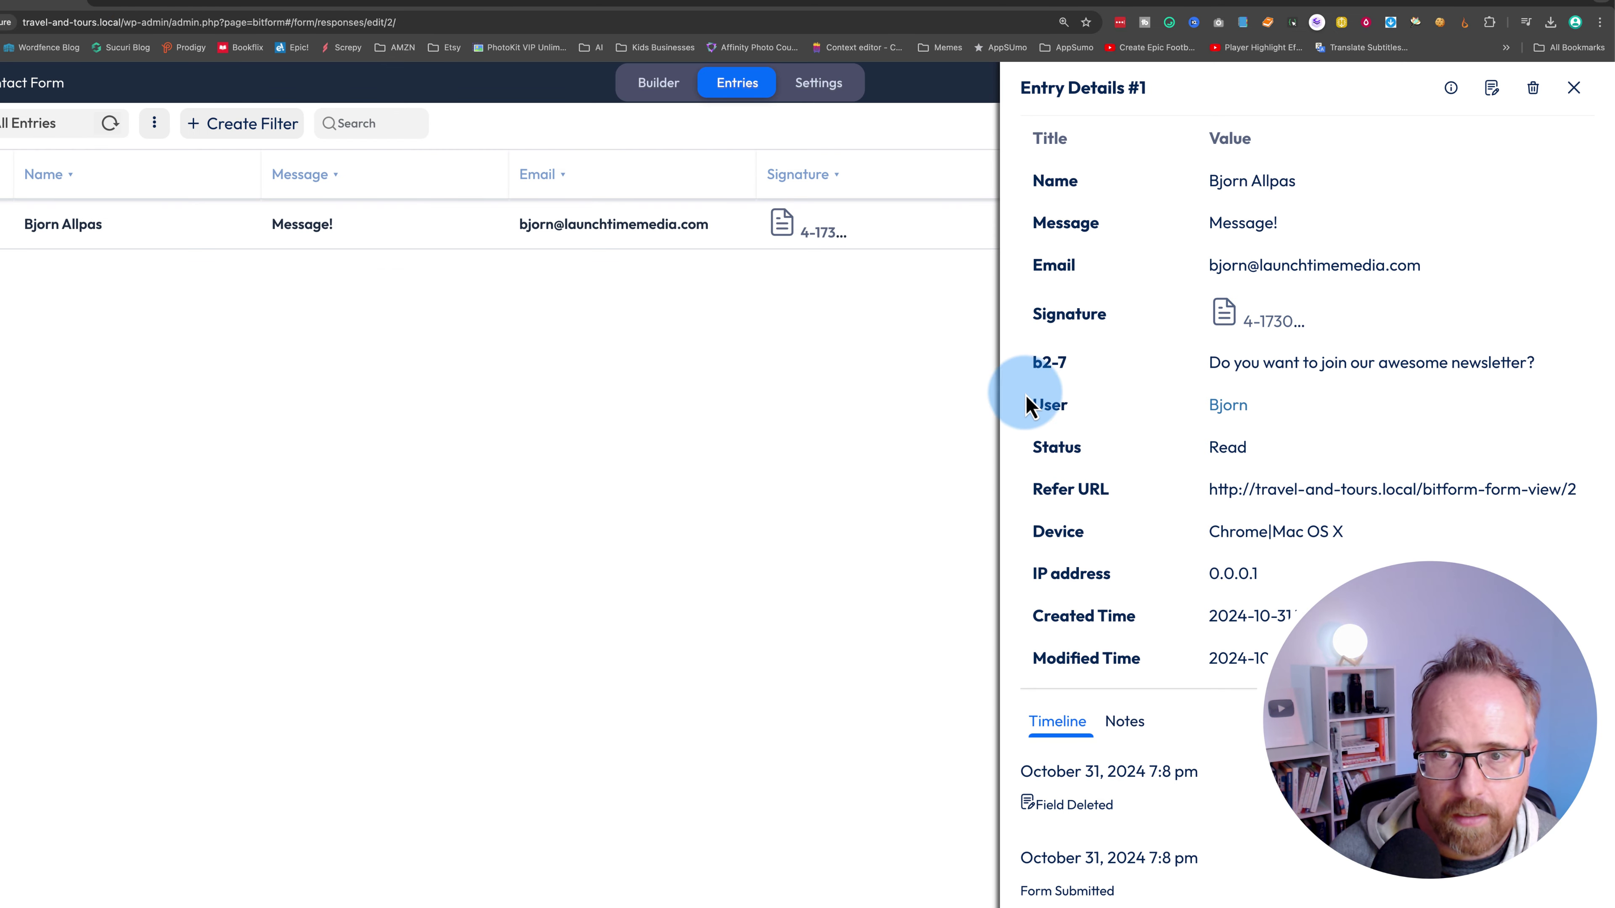
drag(1222, 354, 1526, 366)
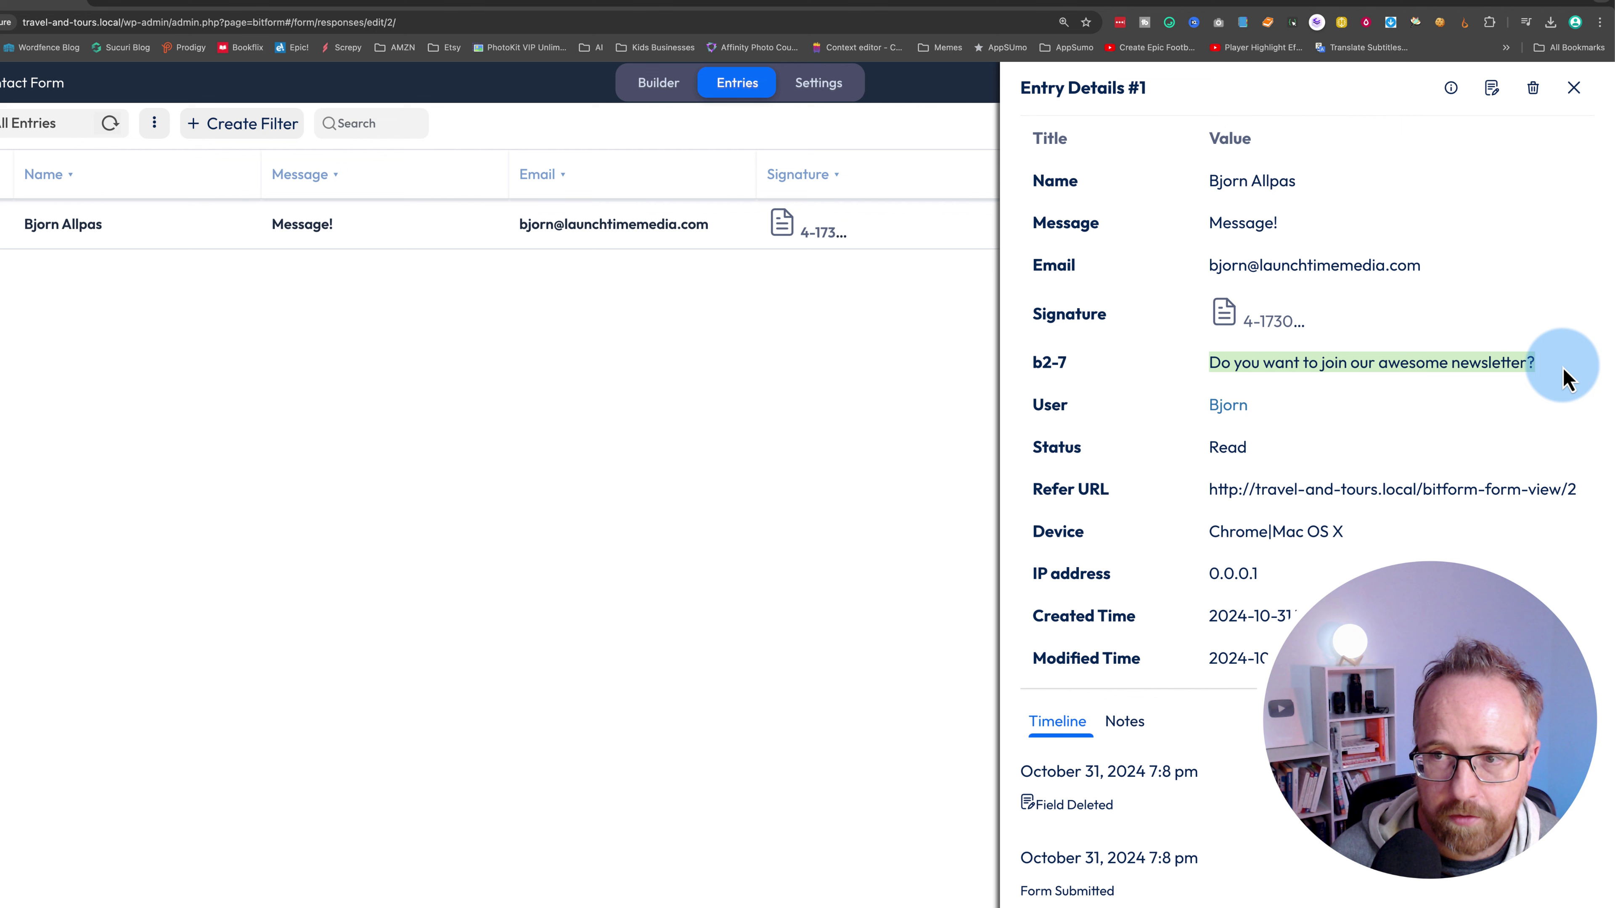
drag(1298, 361, 1280, 357)
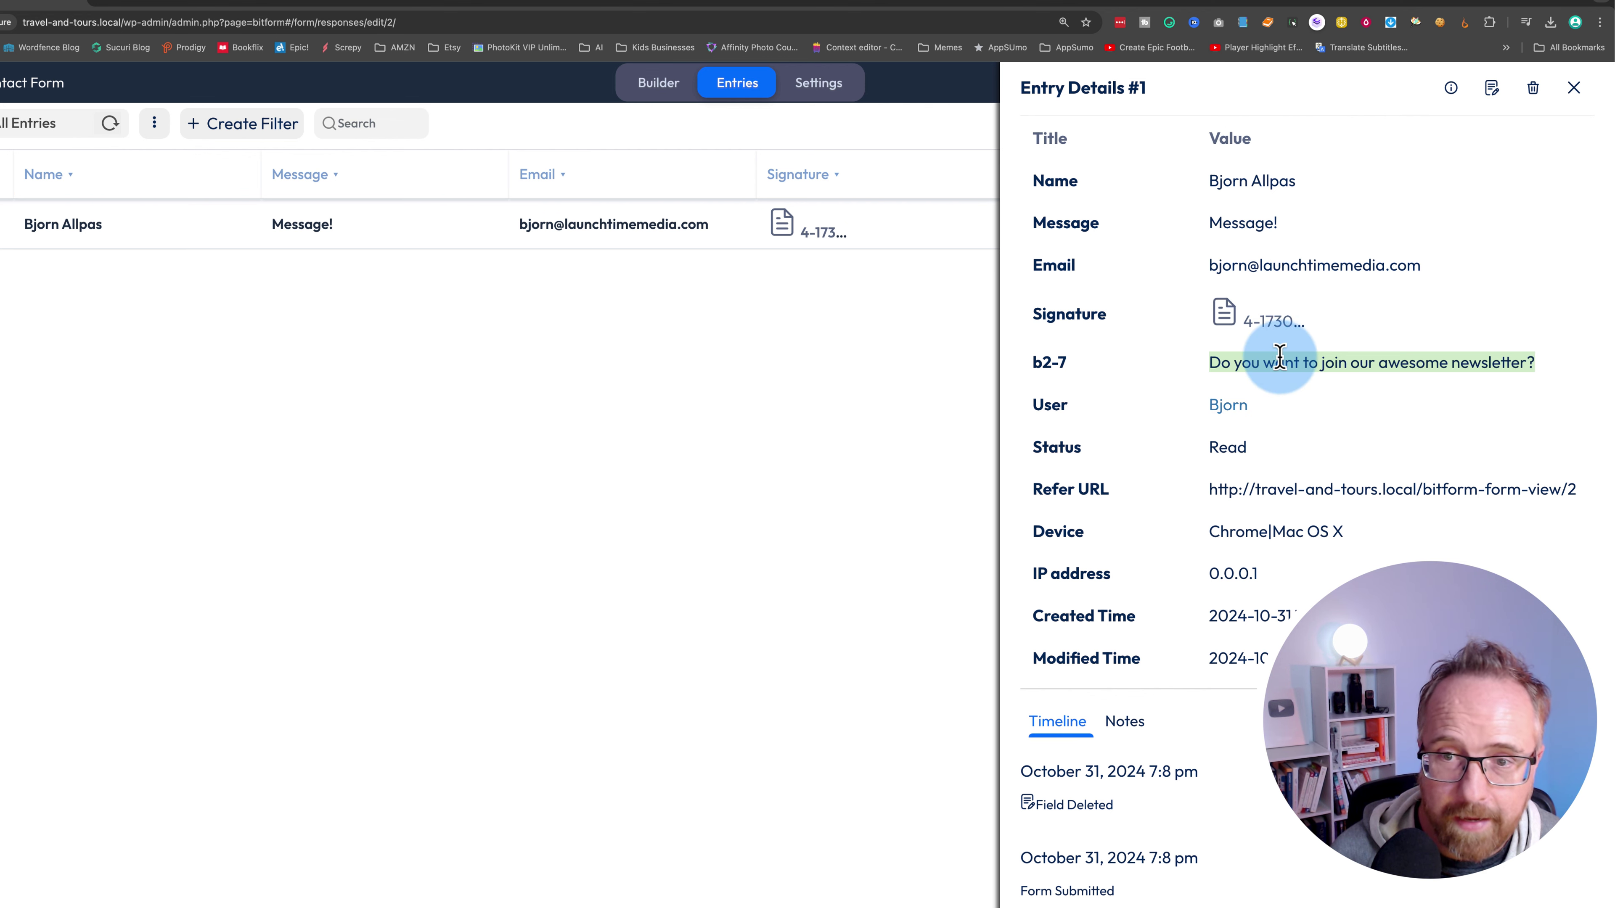
click(1575, 88)
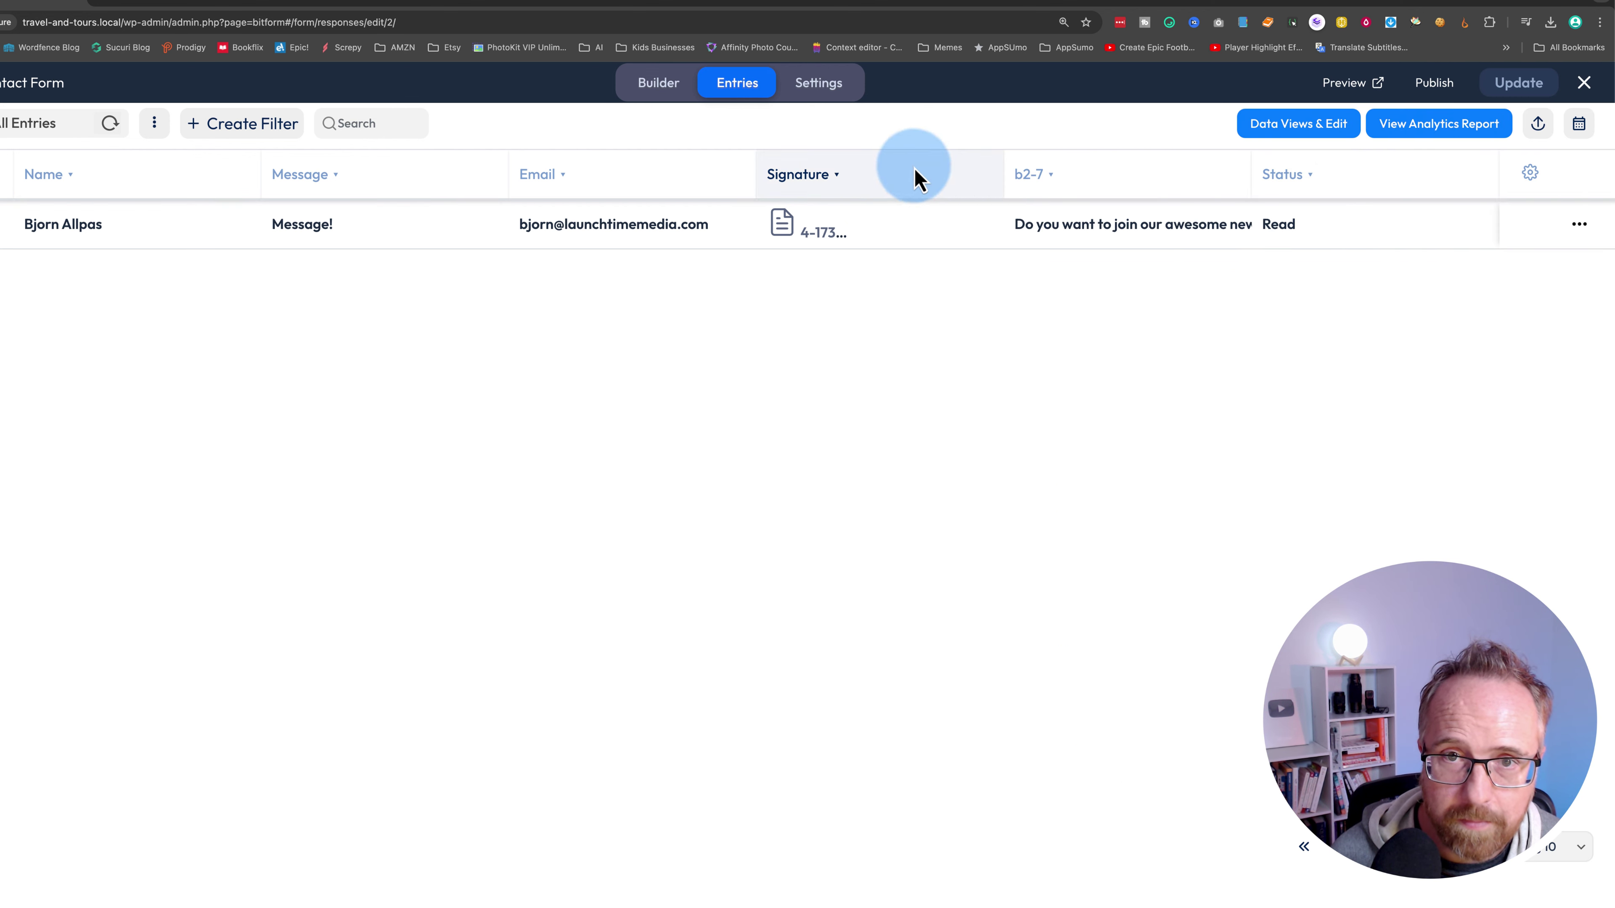
- Add a new conditional logic rule in the form's settings and rename it Newsletter
click(811, 95)
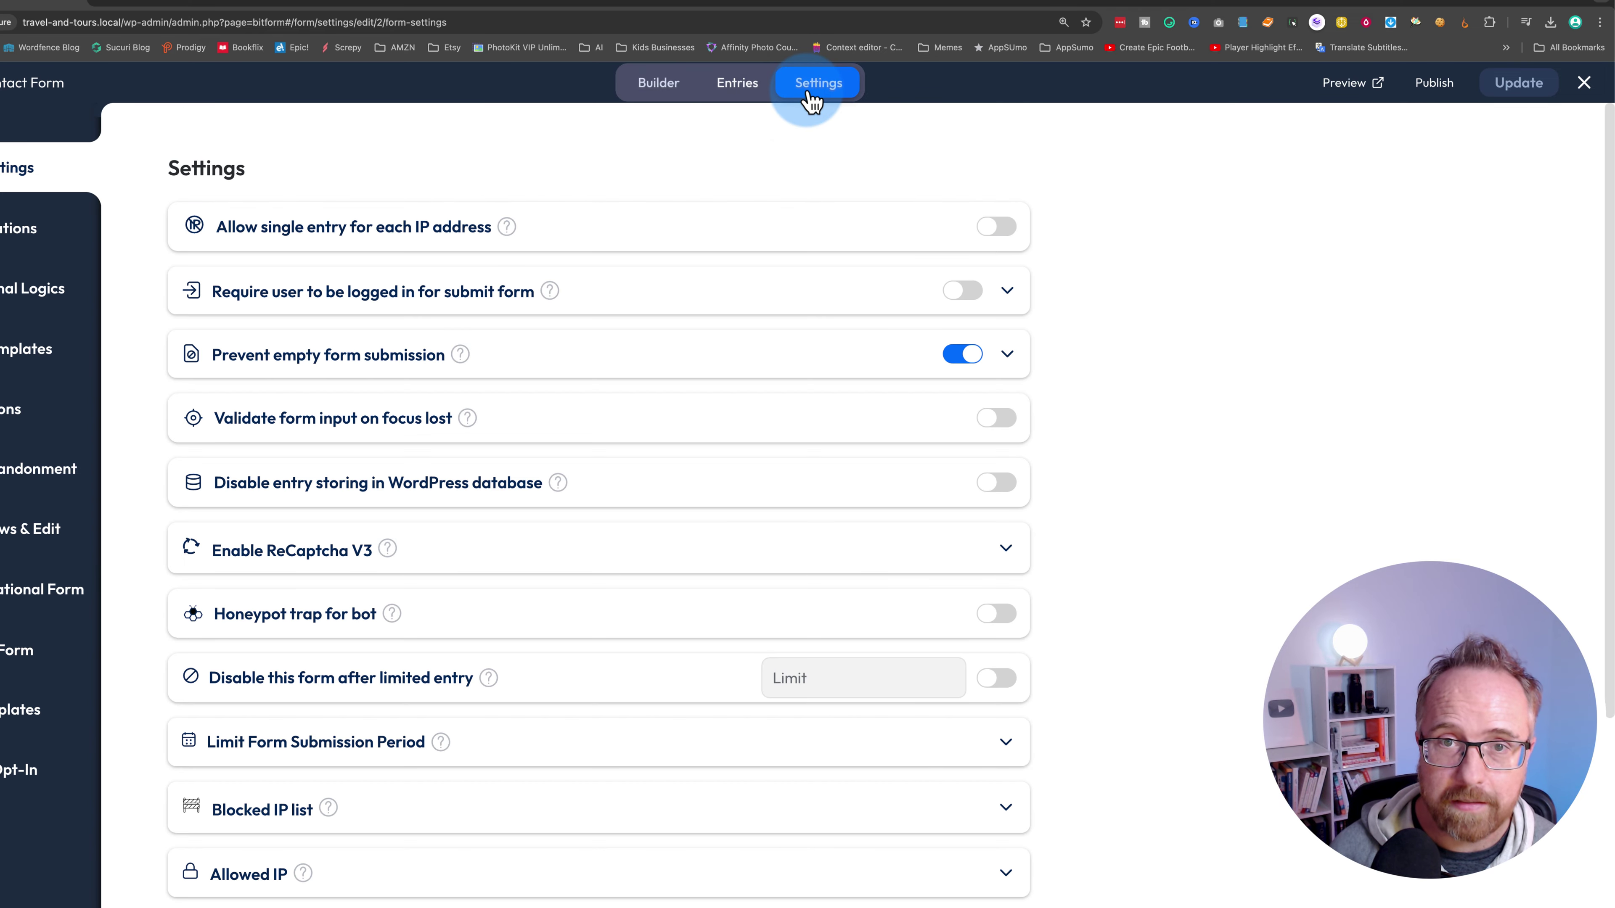
click(274, 270)
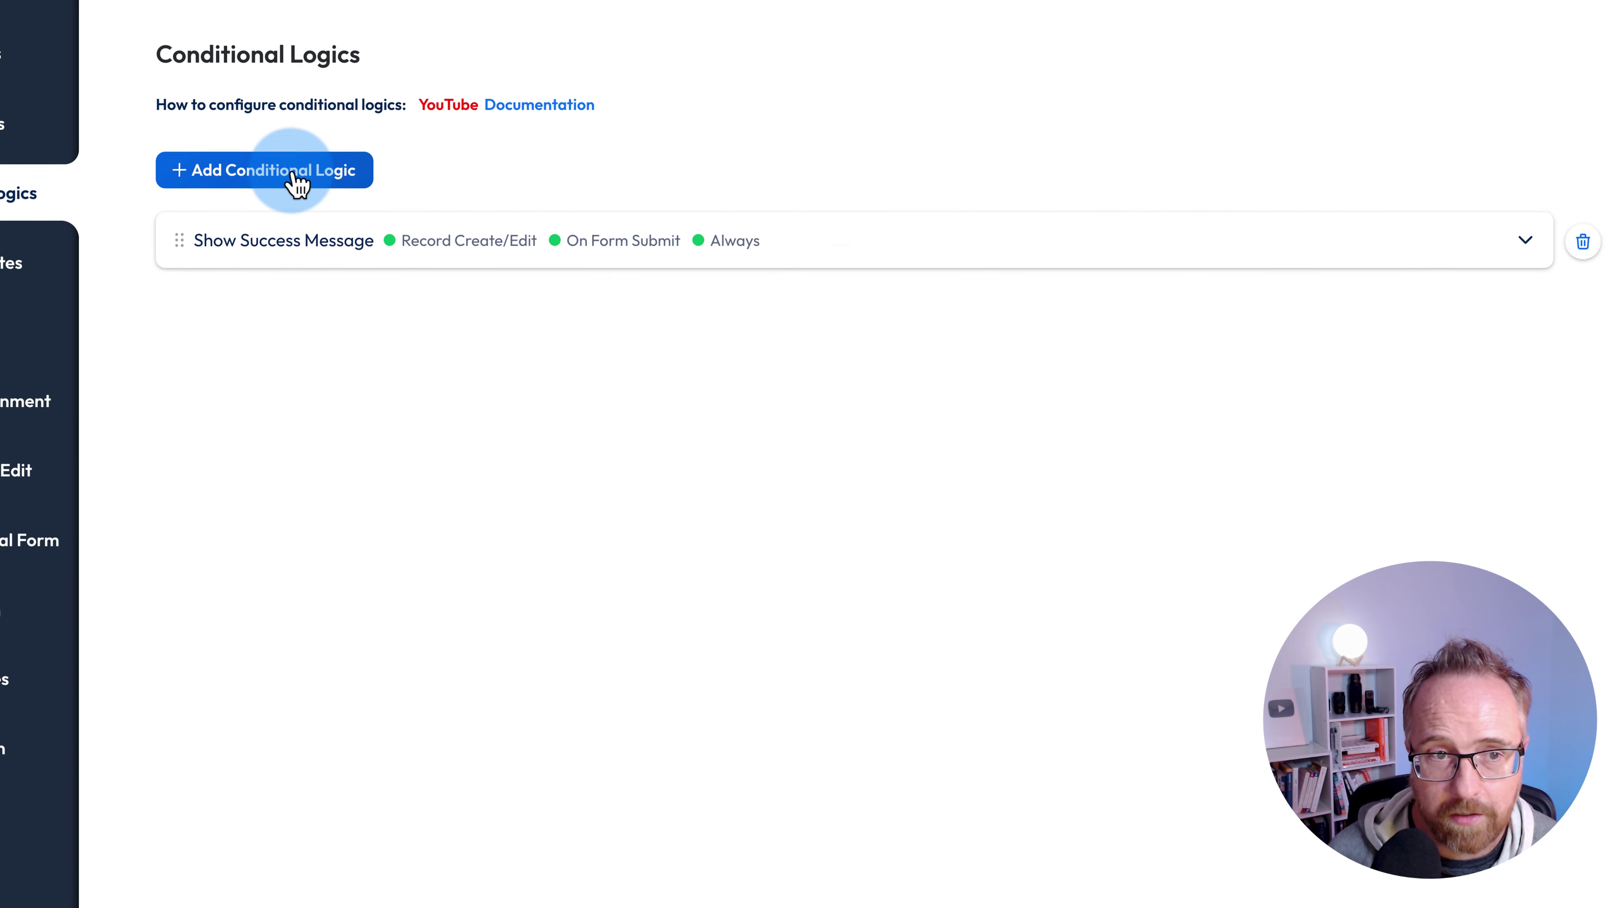
click(294, 178)
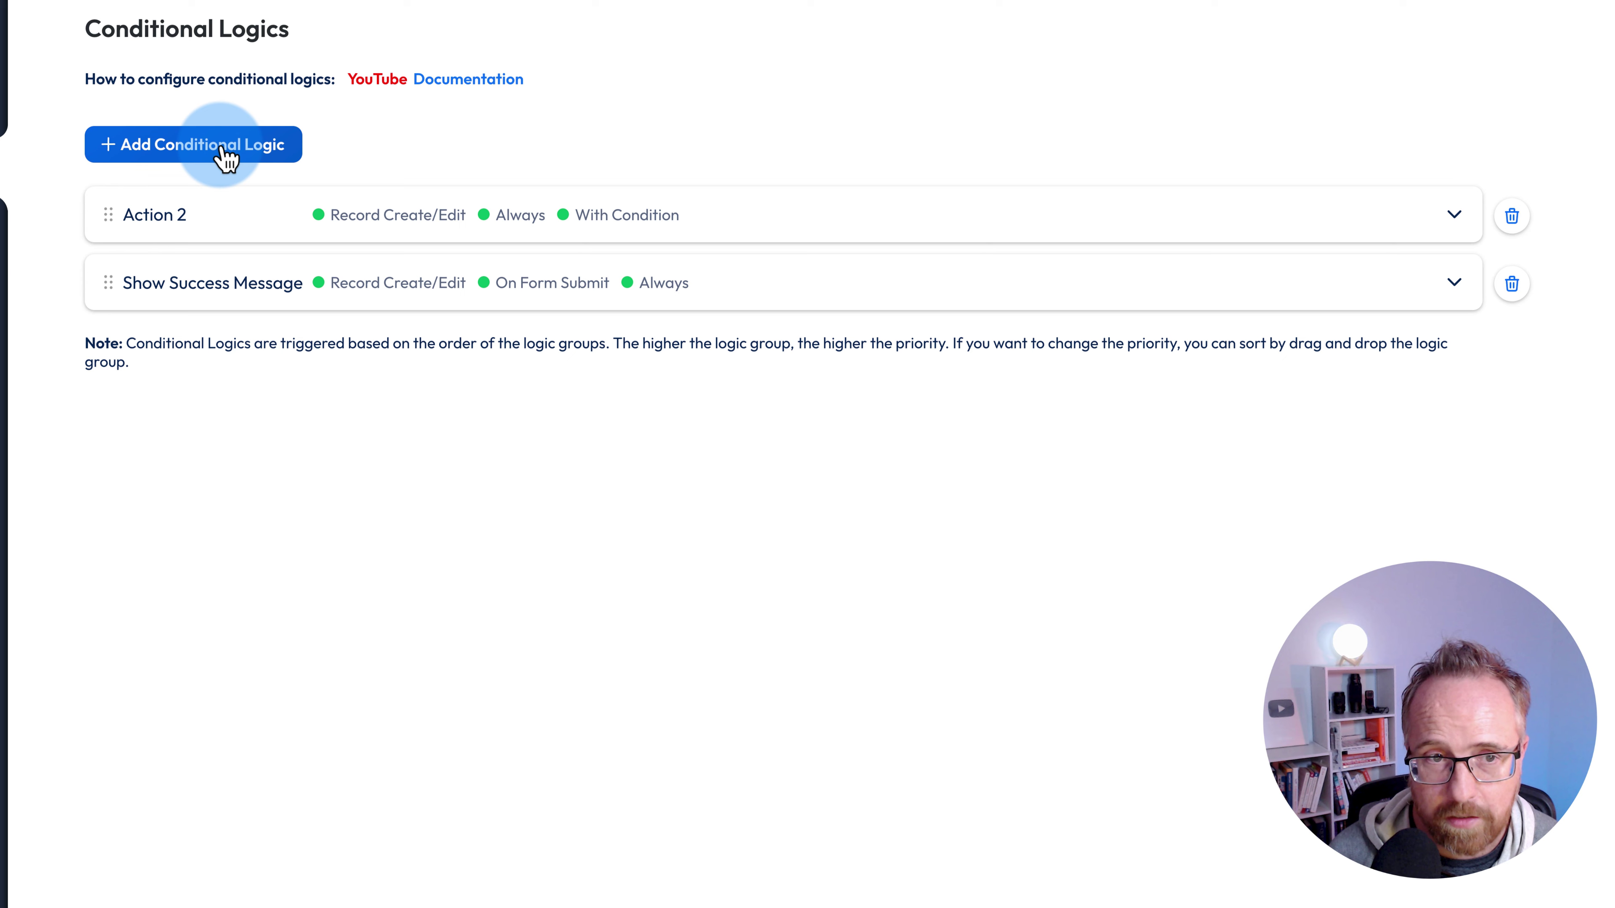
click(145, 213)
drag(200, 215, 88, 219)
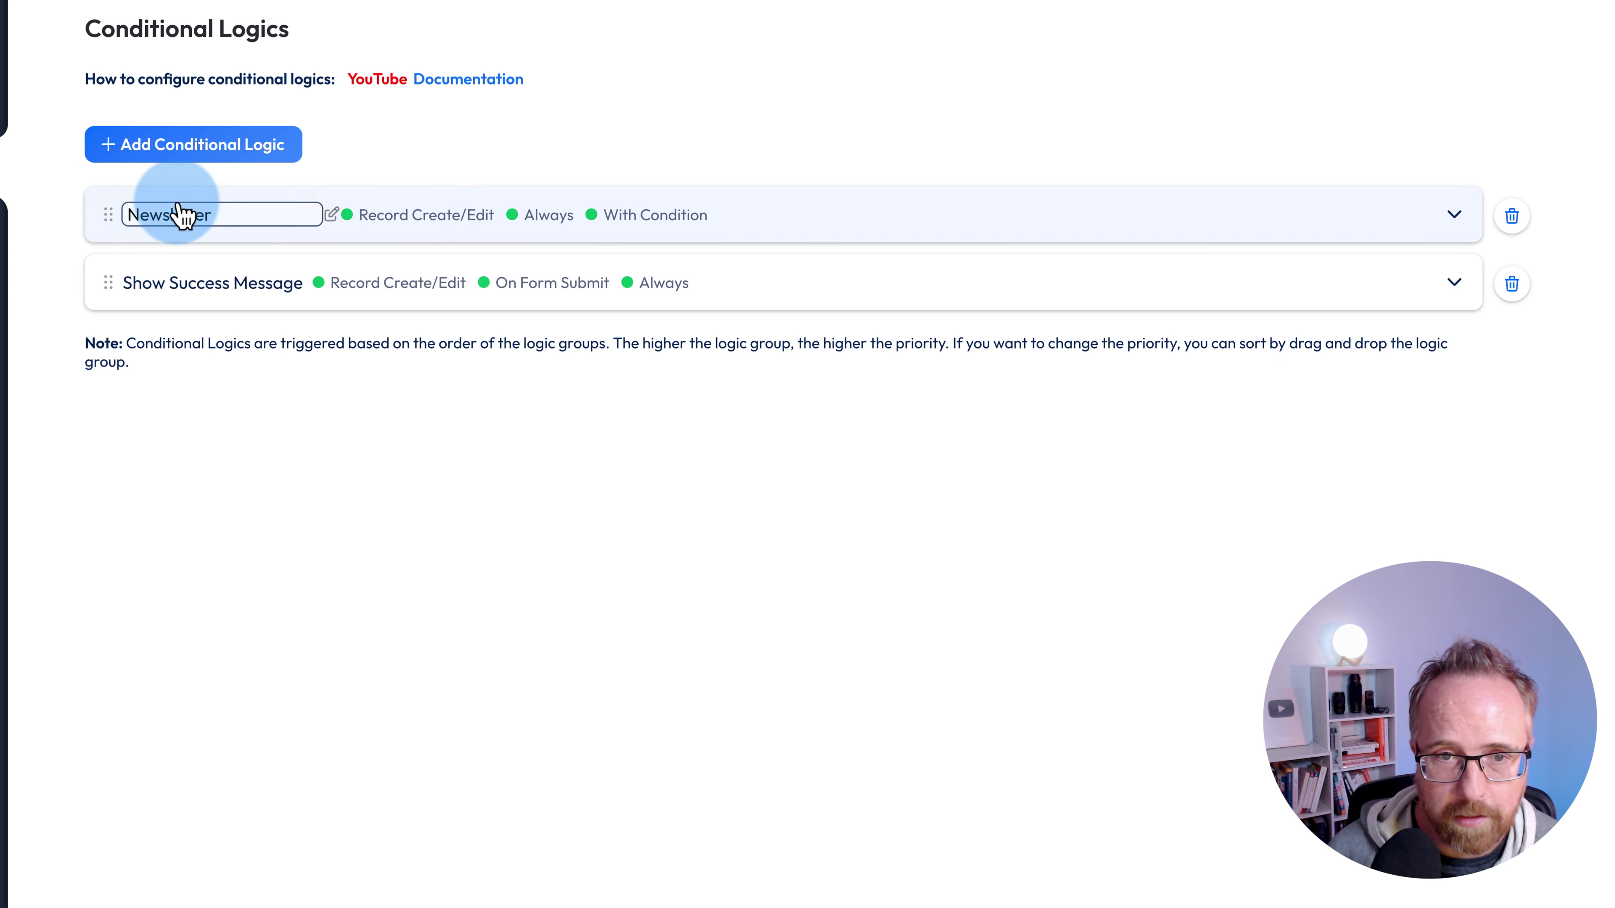
- Set the Newsletter rule to run on Record Create, only on form submit
click(713, 208)
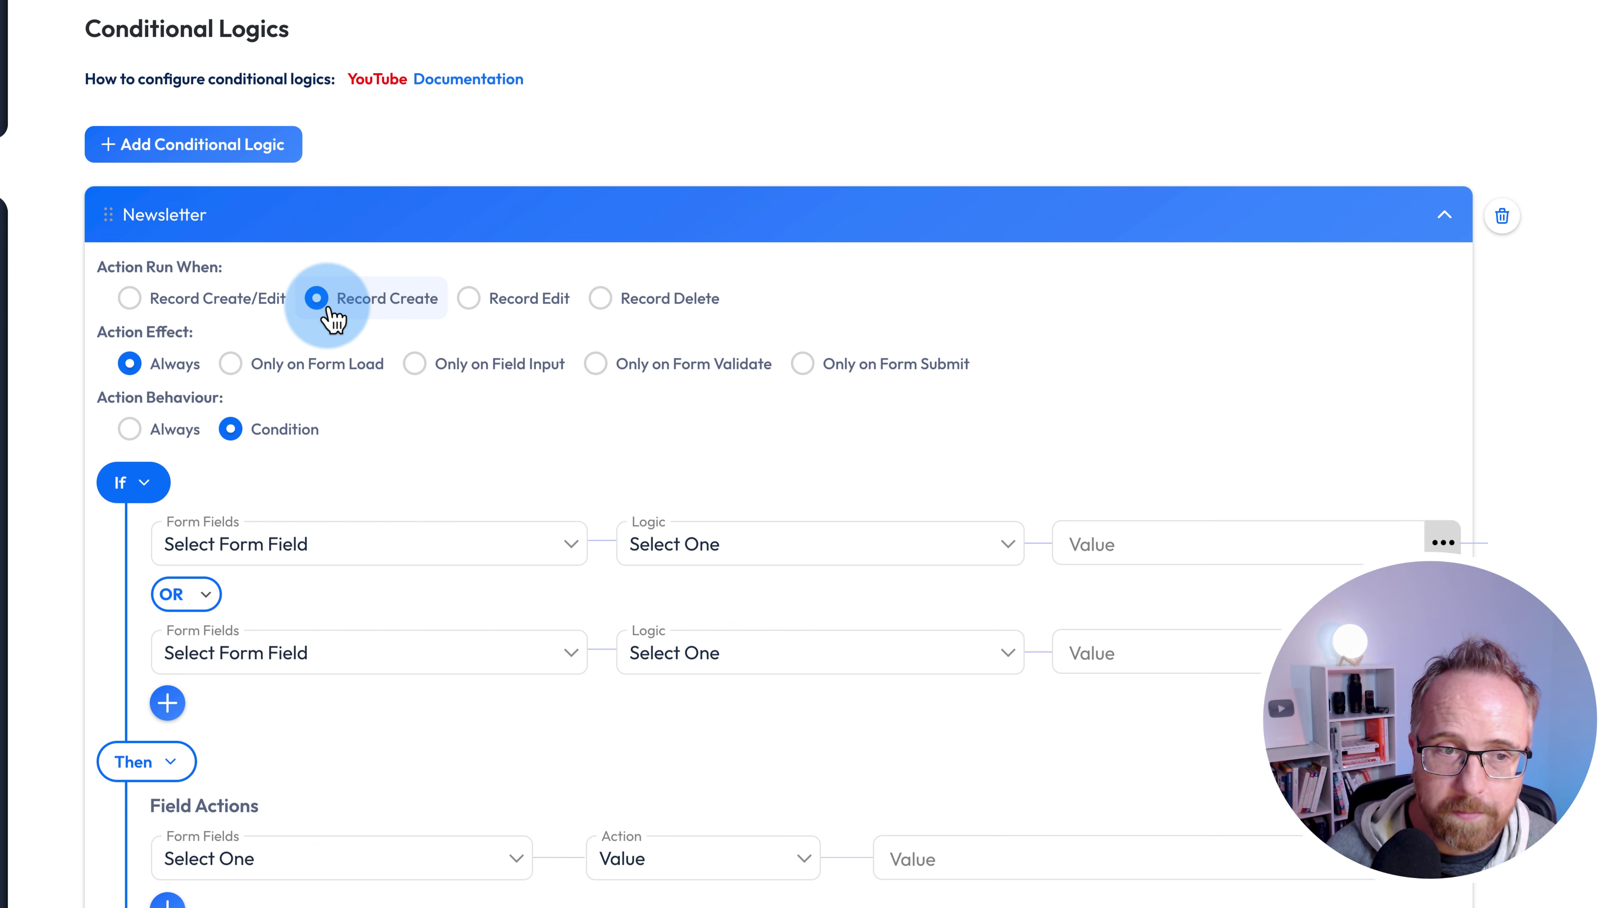
scroll(321, 330, down, 1)
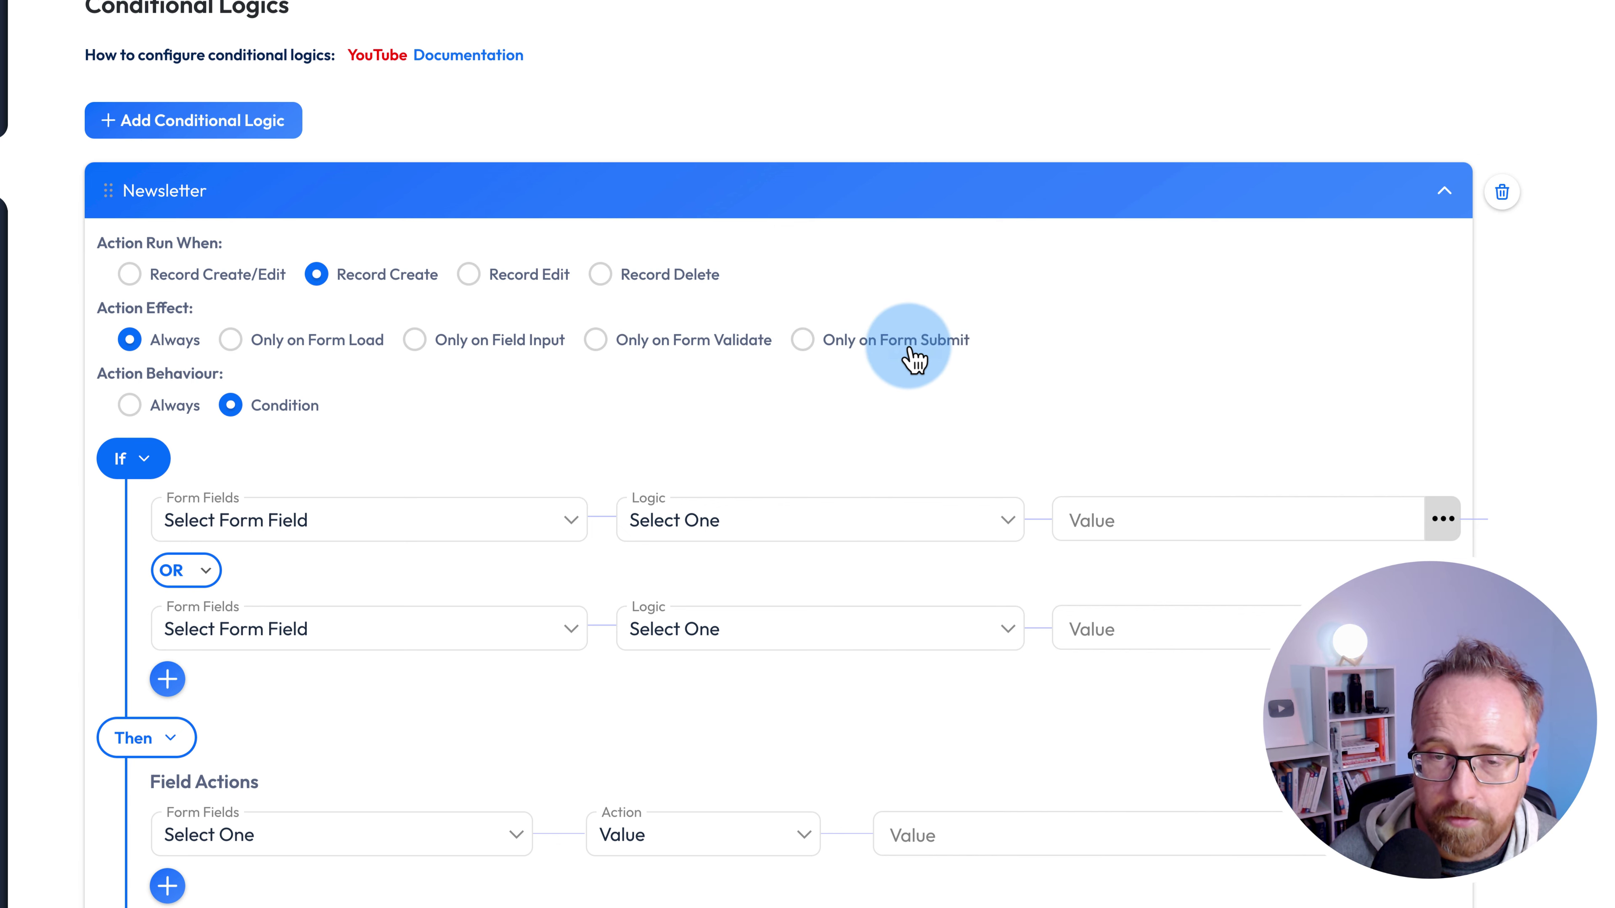
scroll(433, 371, down, 4)
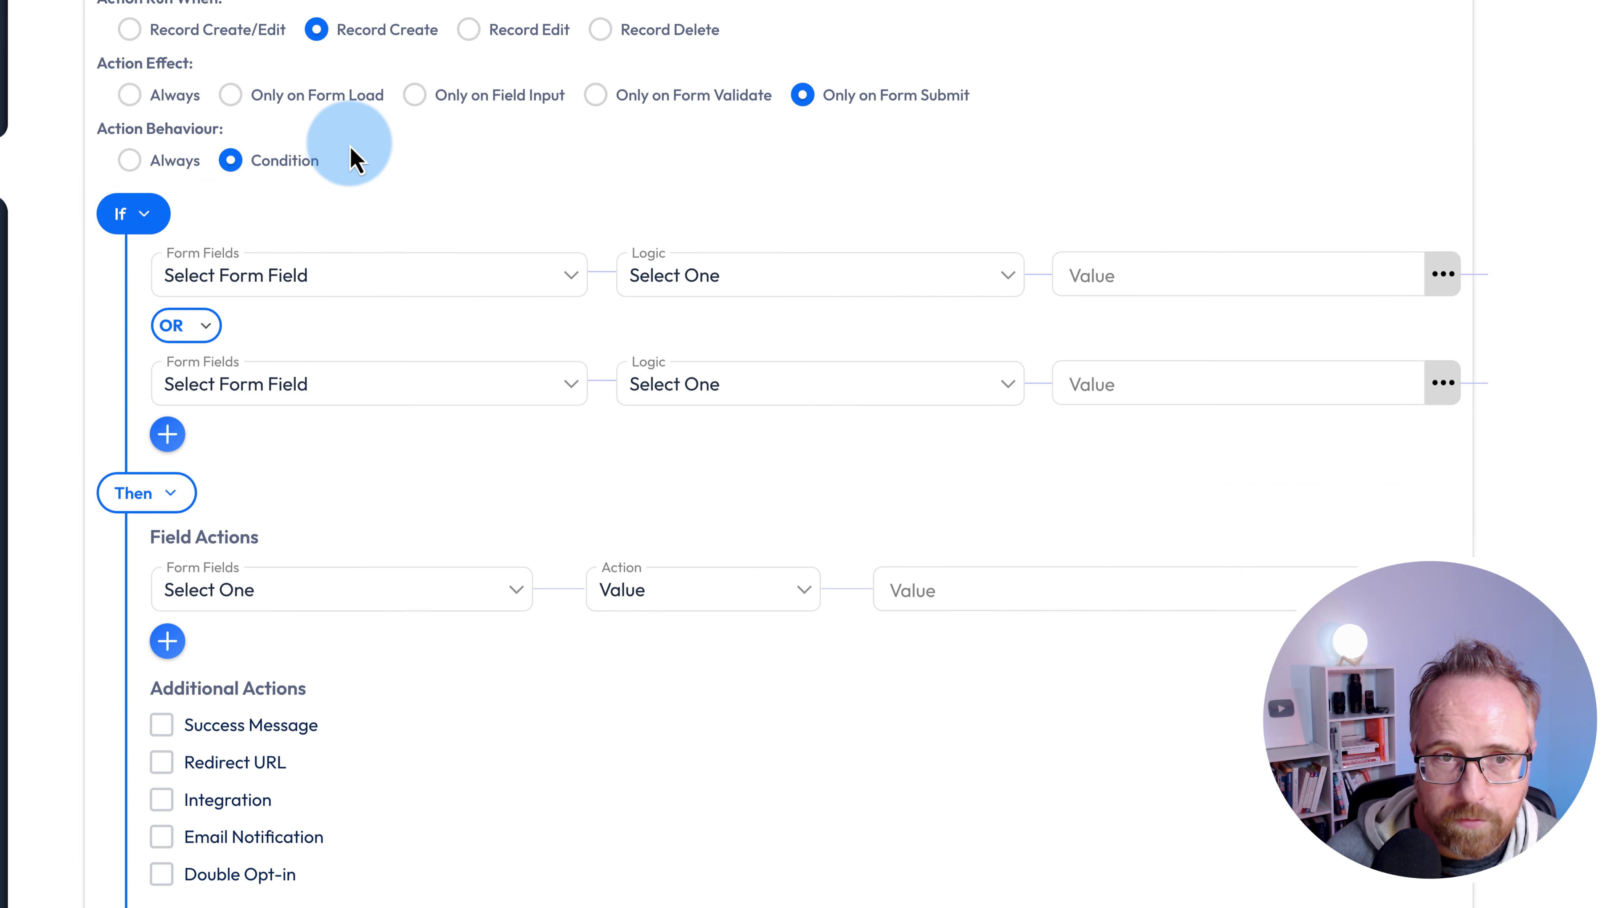
click(417, 102)
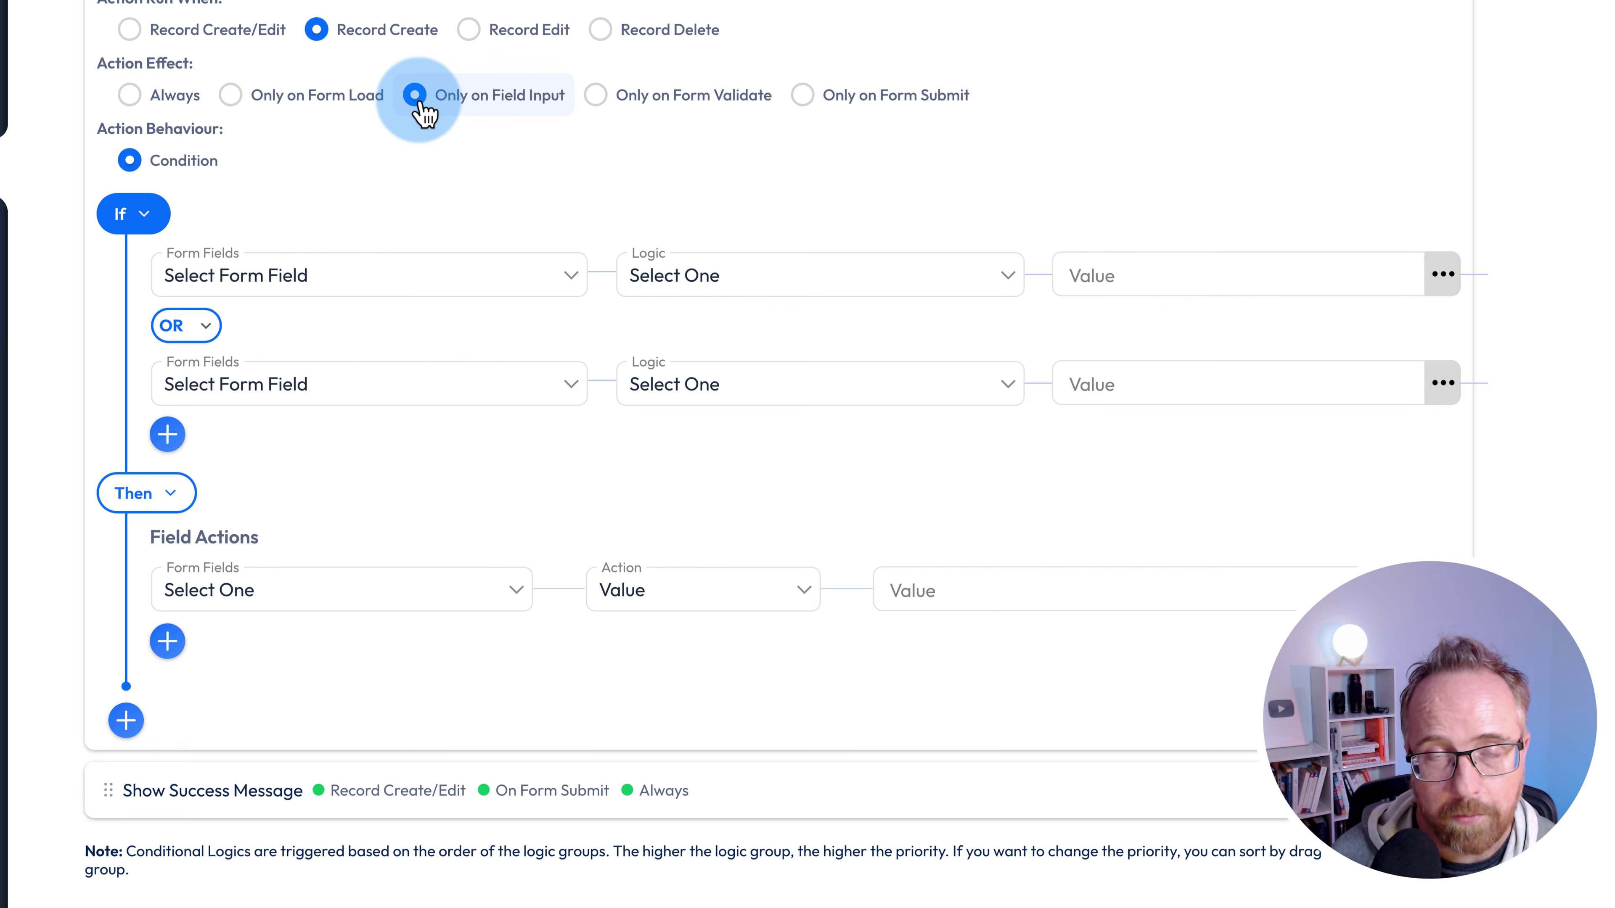
click(813, 105)
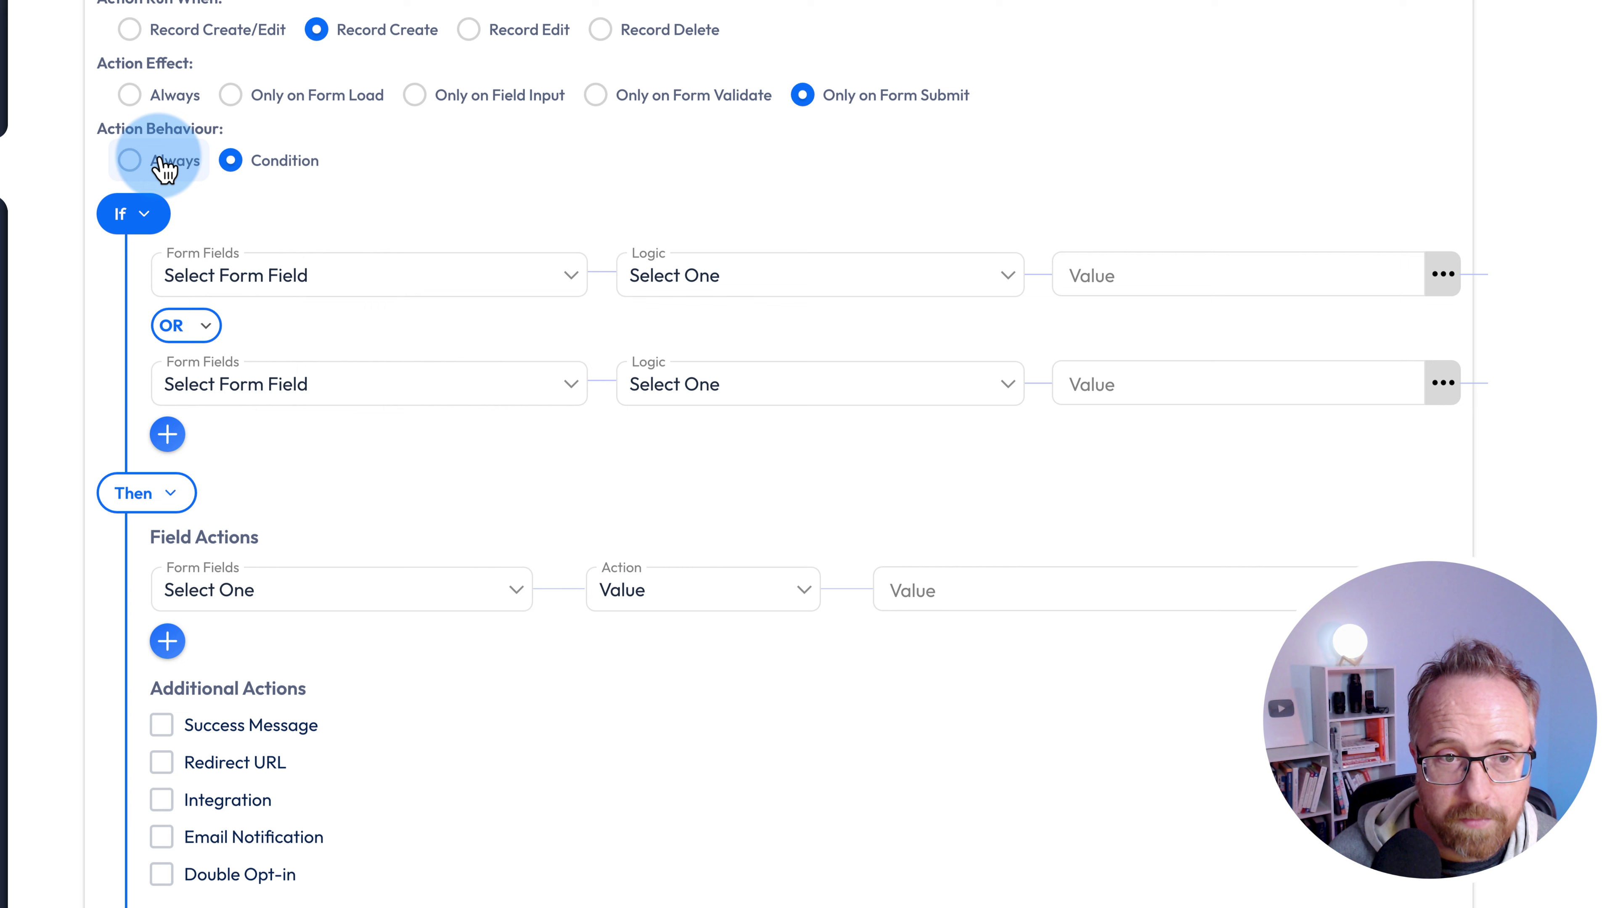
- Make the Newsletter rule apply Always and enable Integration as an additional action
click(130, 160)
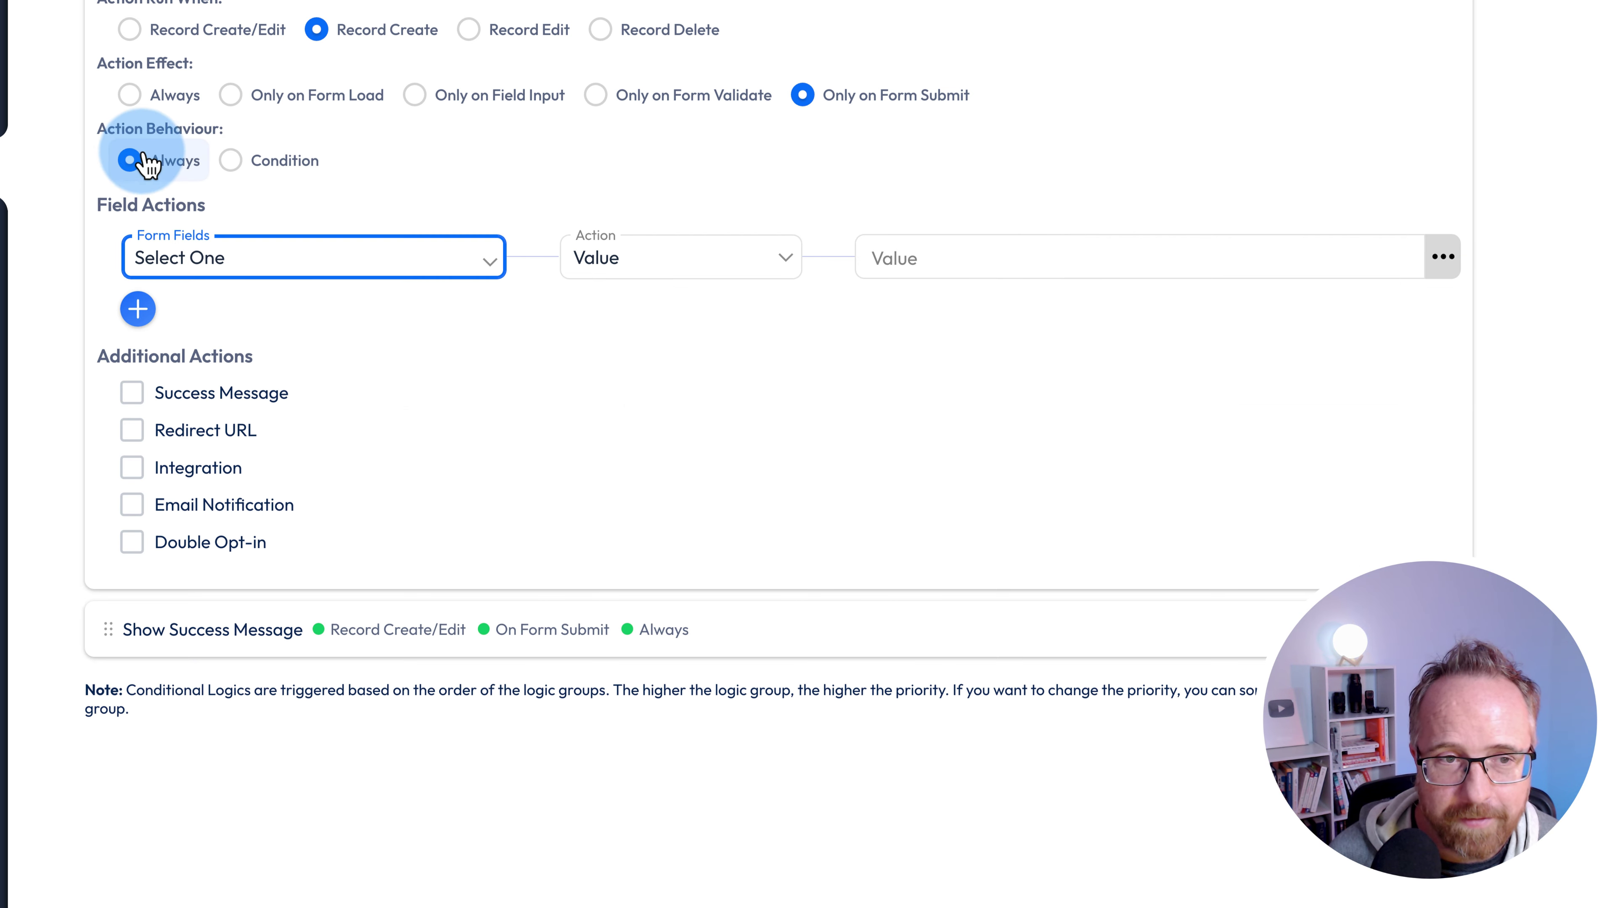
click(133, 469)
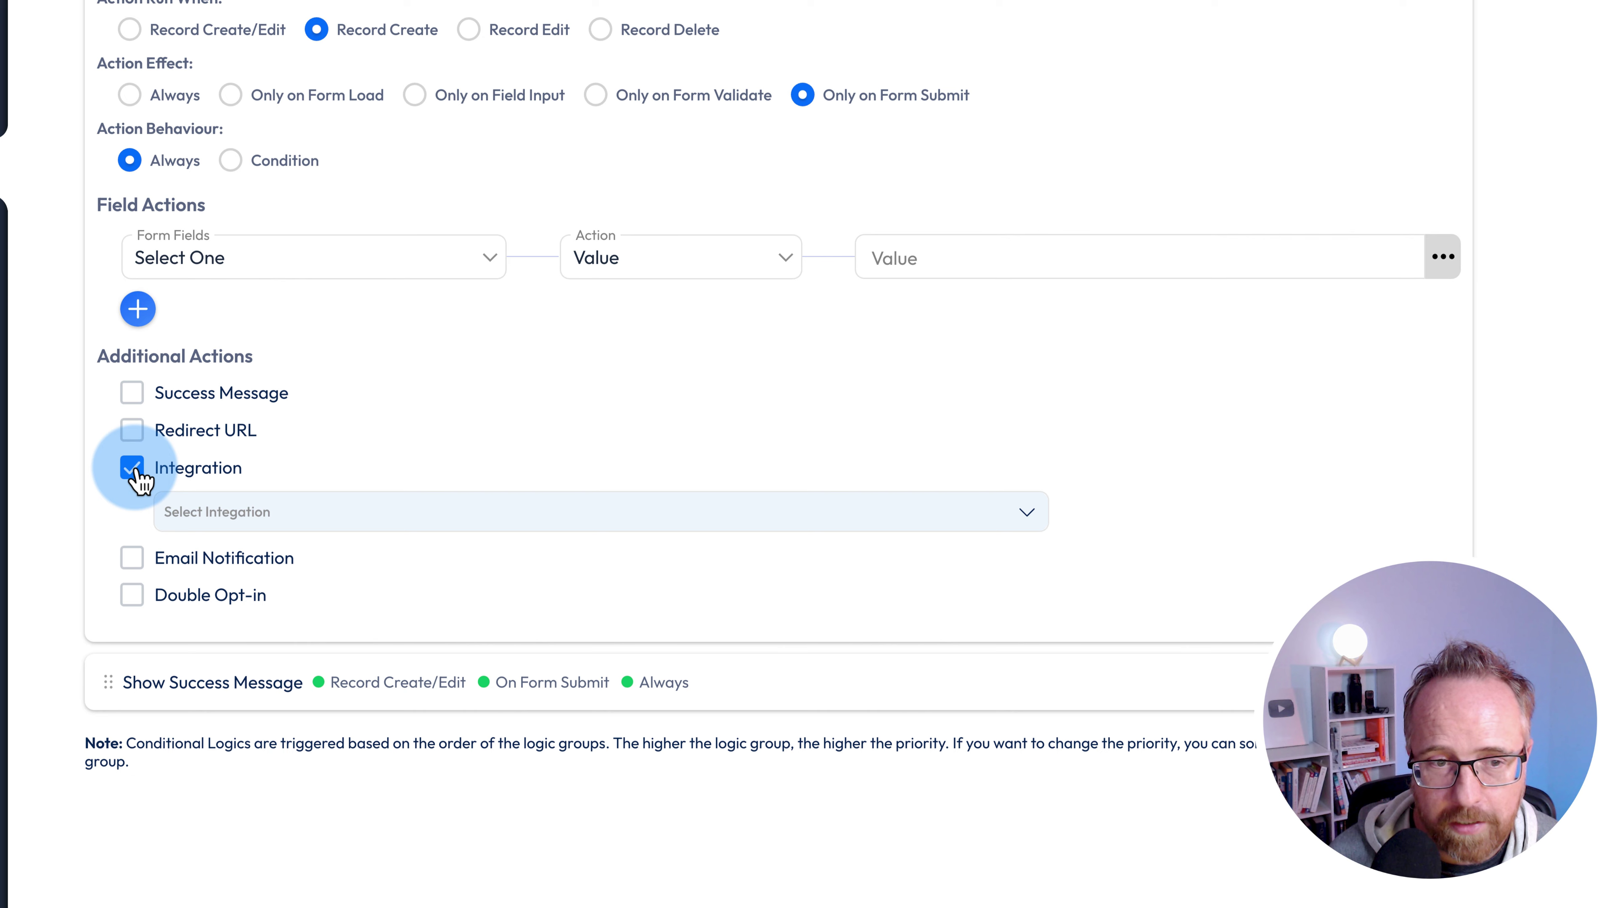
click(266, 513)
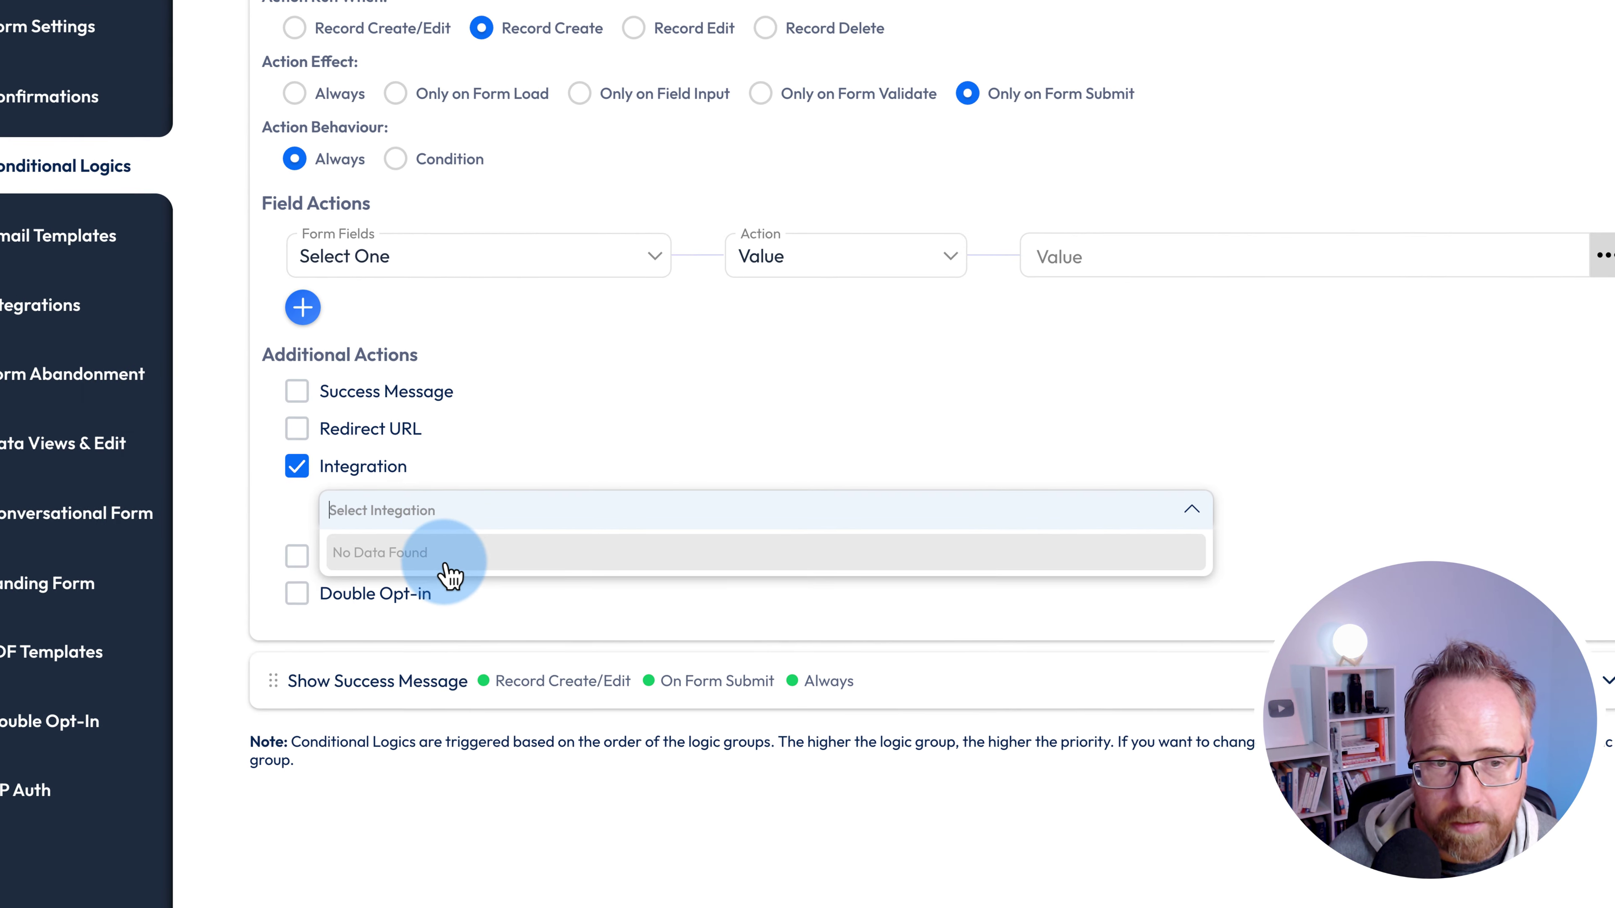
click(369, 436)
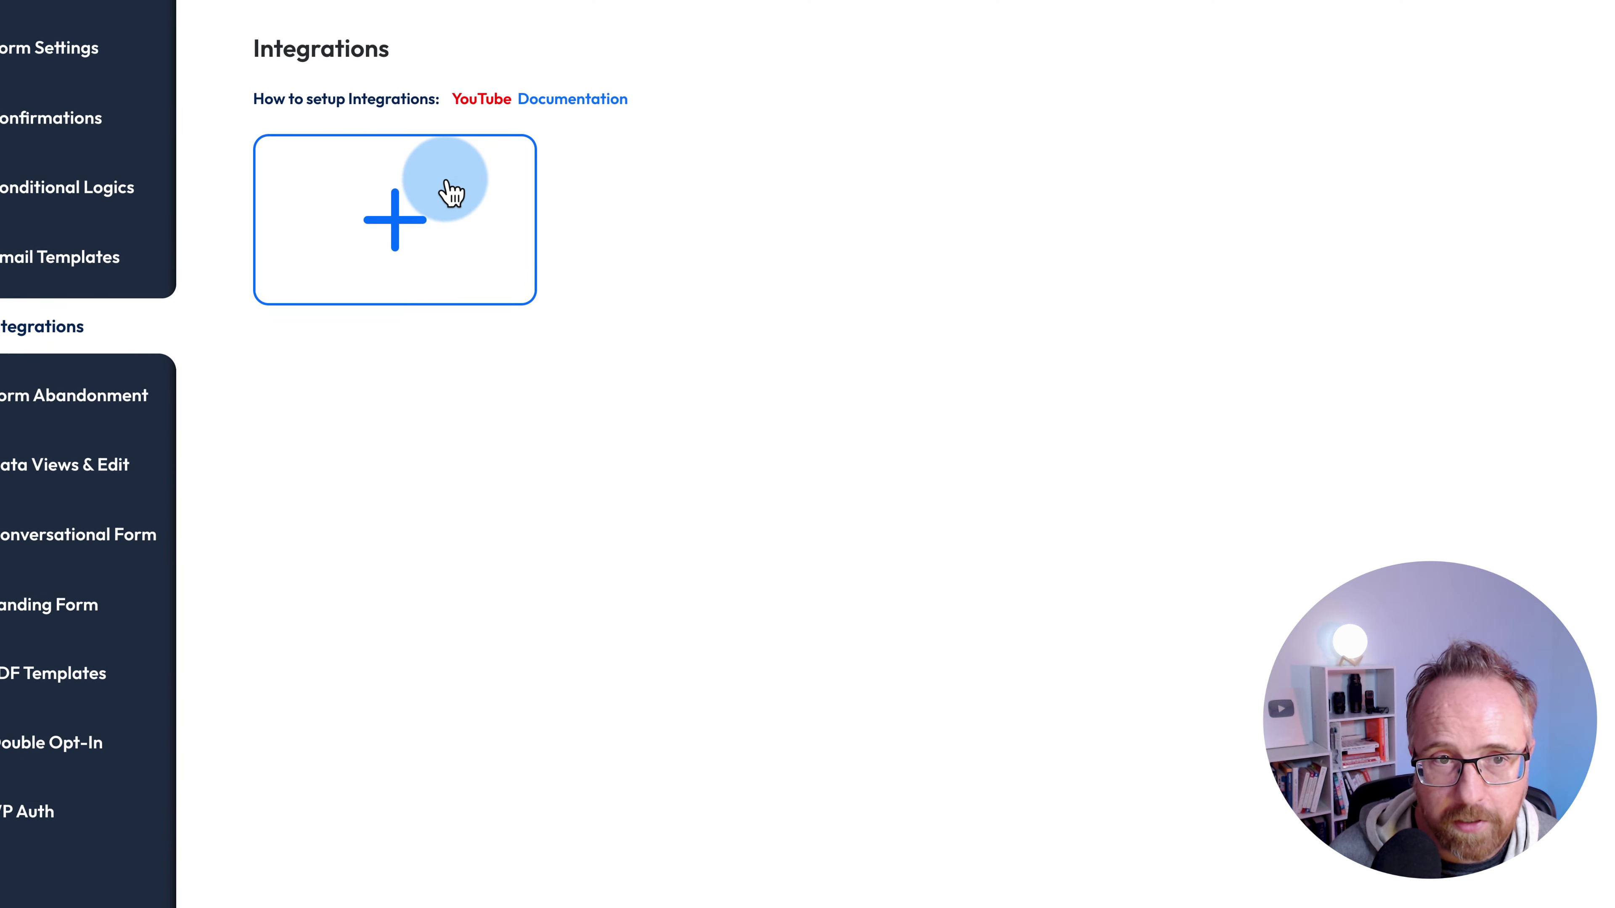
- Browse the Available Integrations list, then close it
click(449, 188)
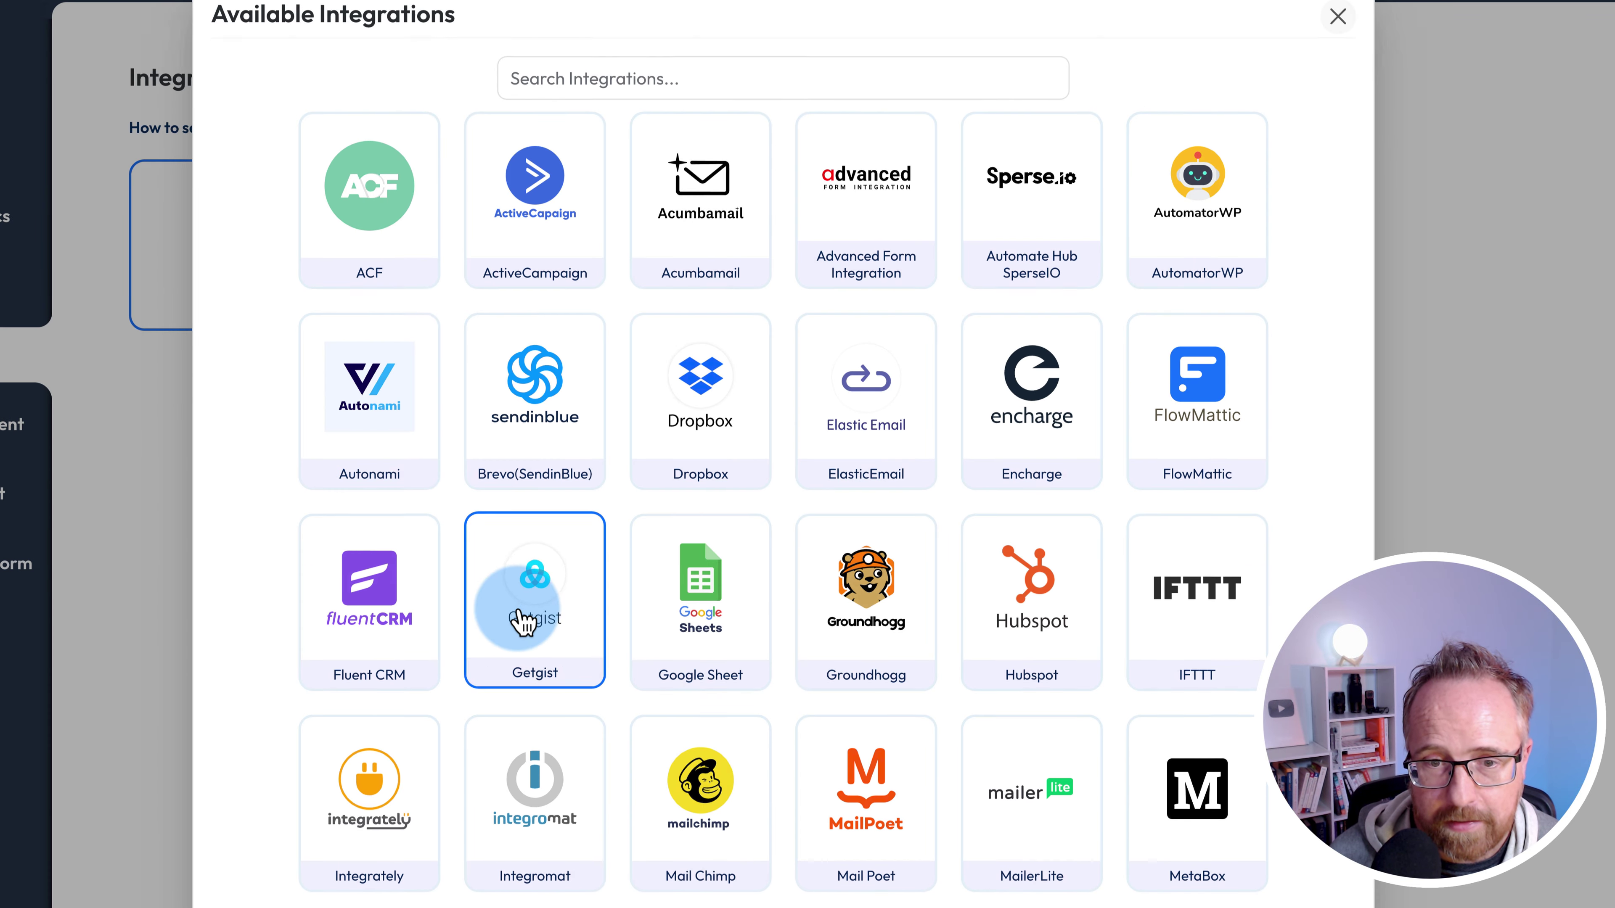
scroll(525, 620, down, 10)
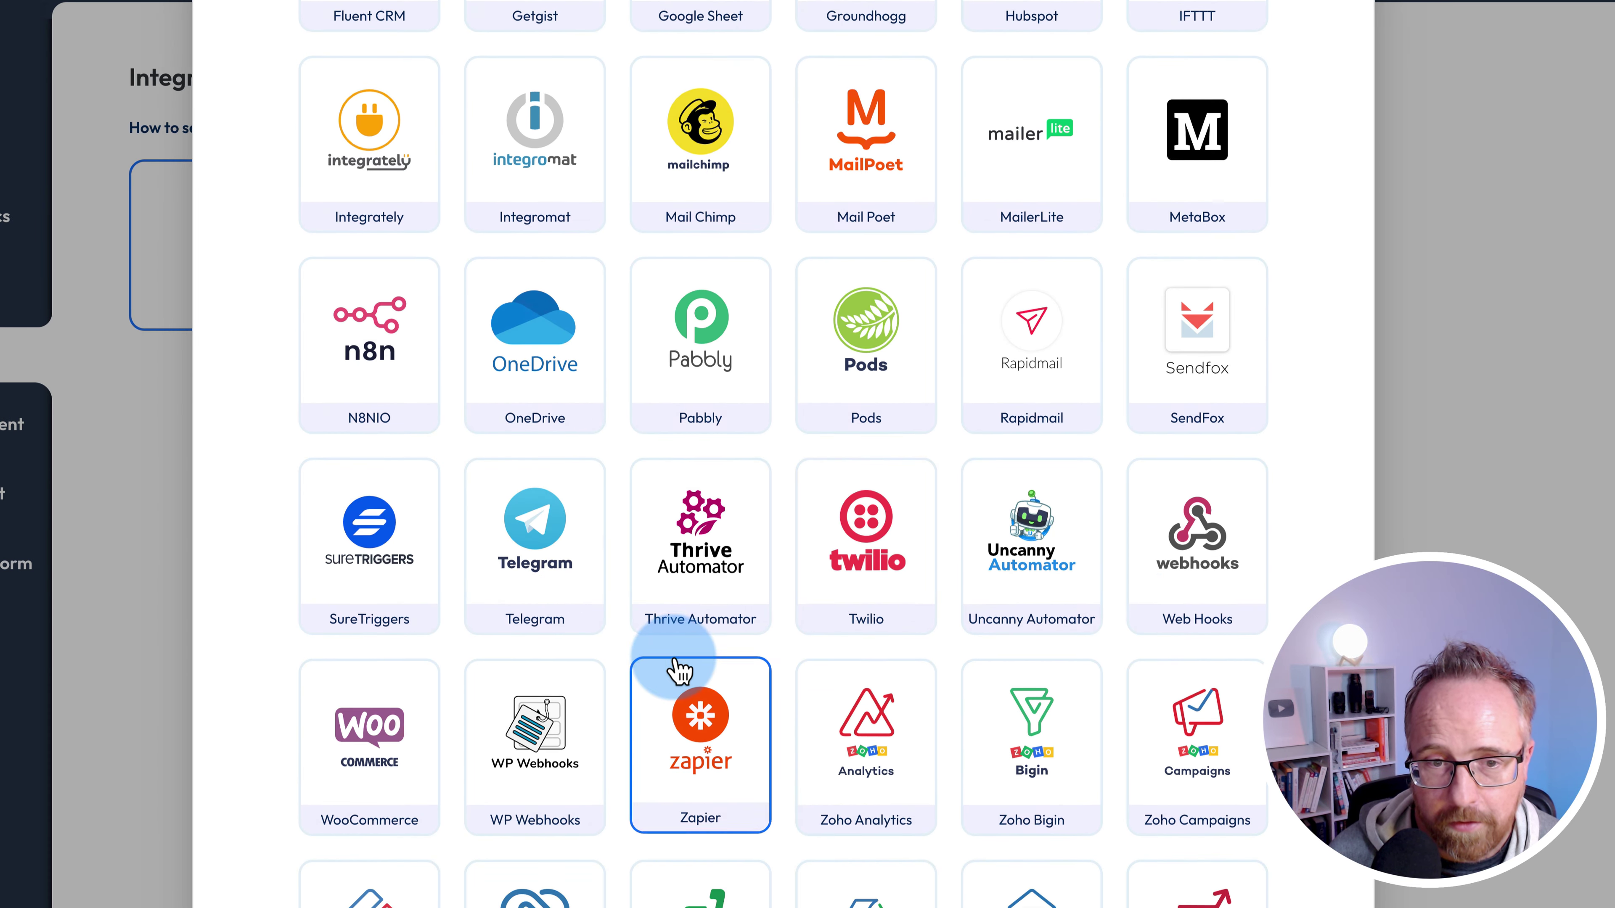
scroll(1226, 159, down, 1)
scroll(877, 222, up, 11)
click(1338, 22)
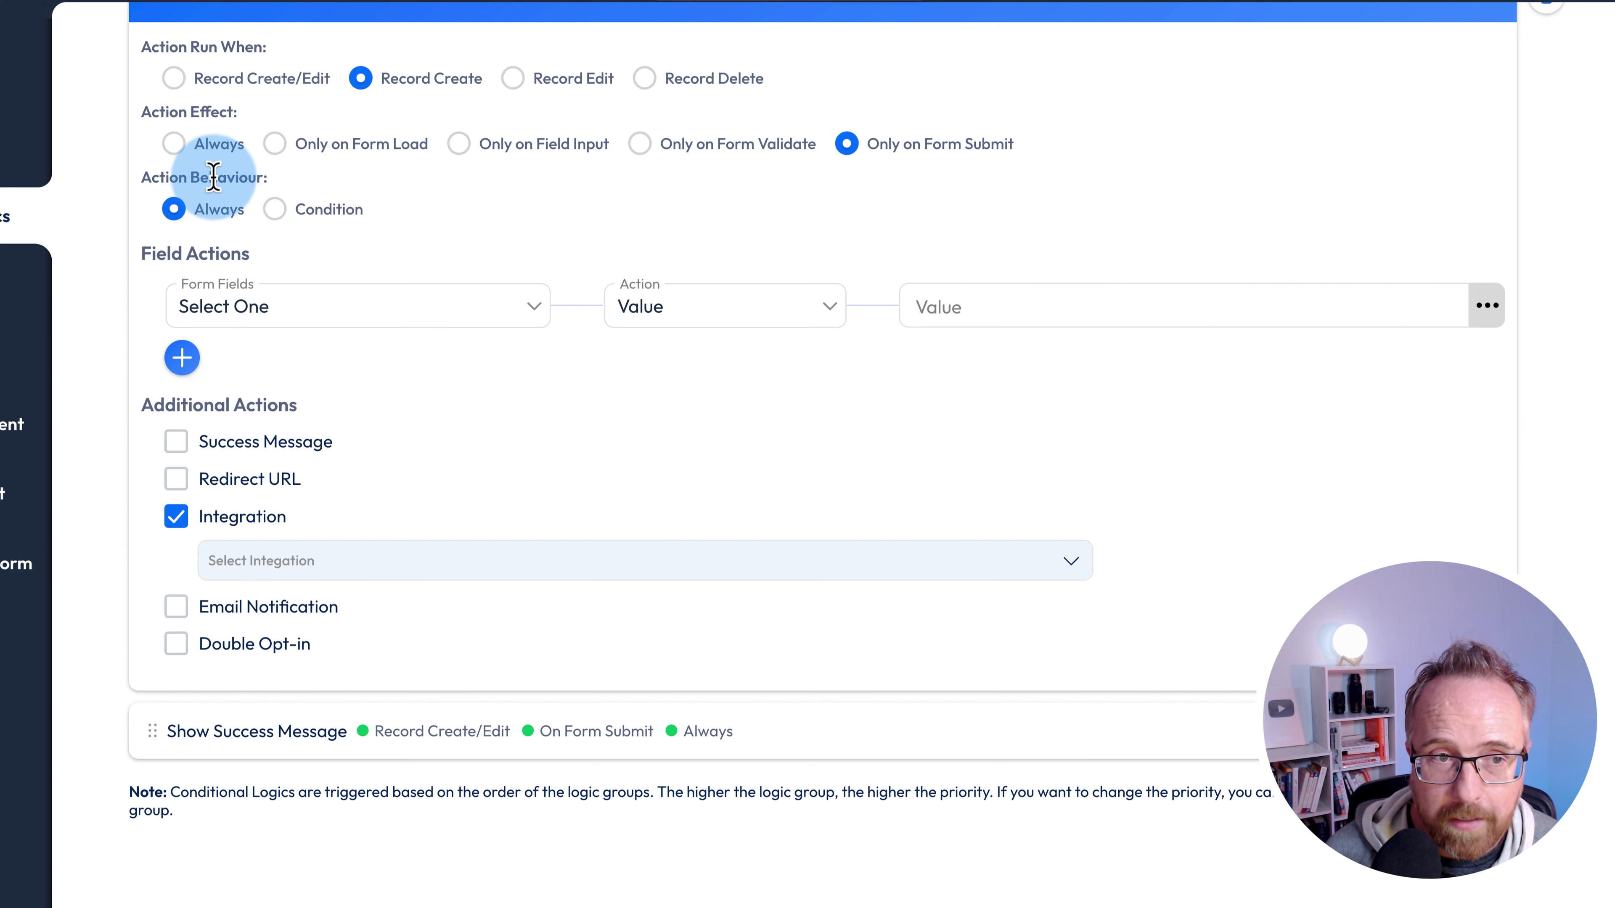
- Make the rule conditional with a single condition row based on field b2-7
click(277, 209)
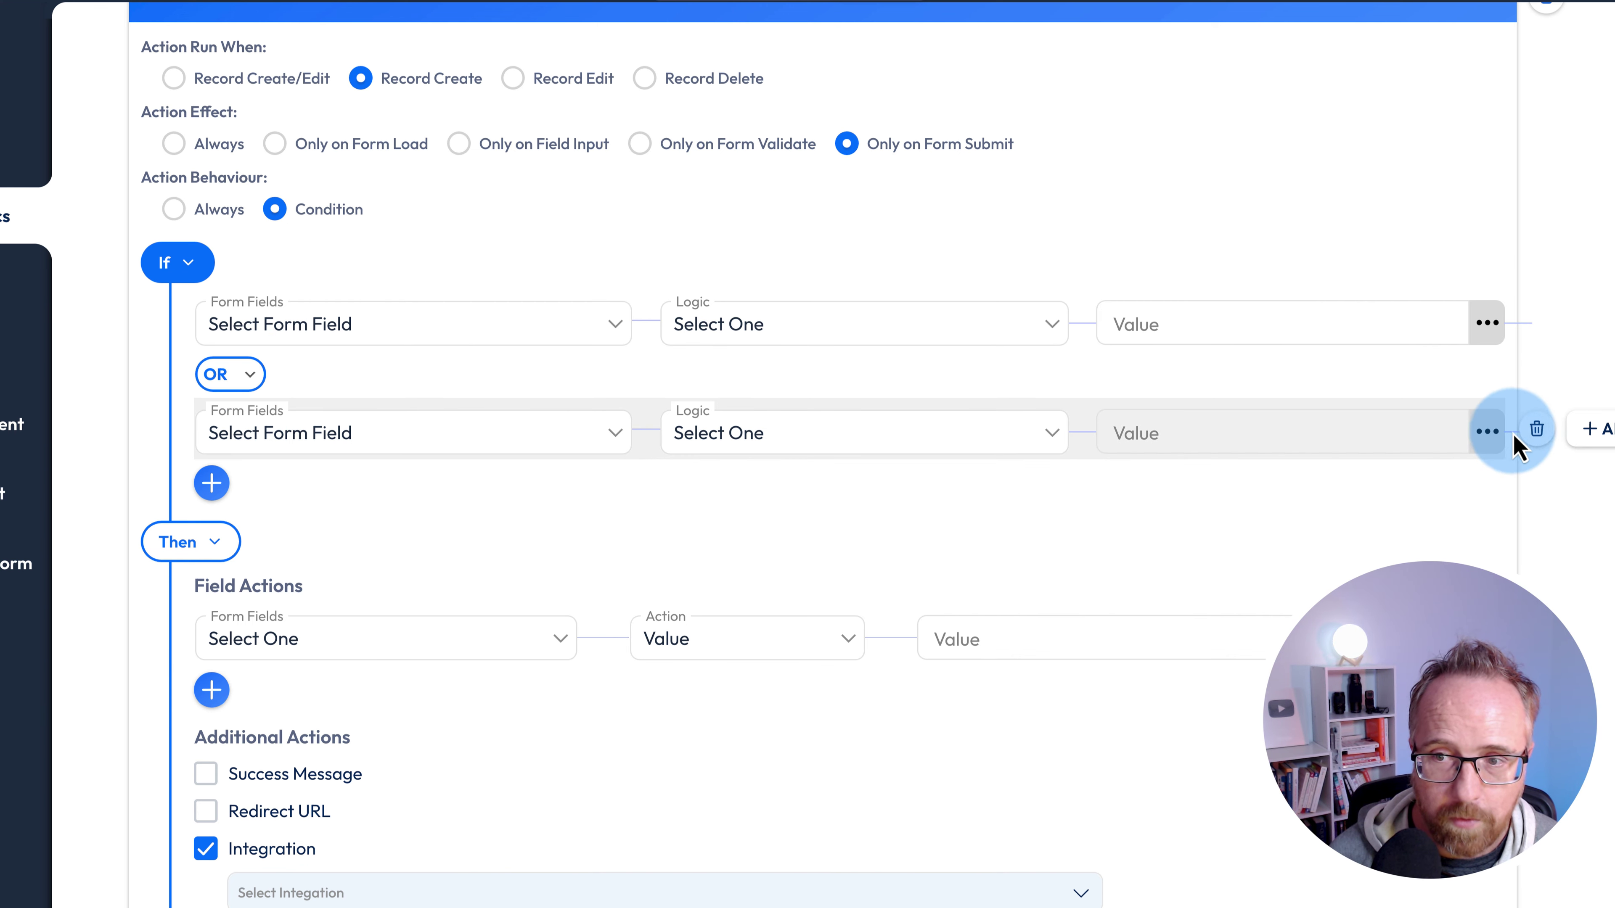
click(1533, 438)
click(299, 330)
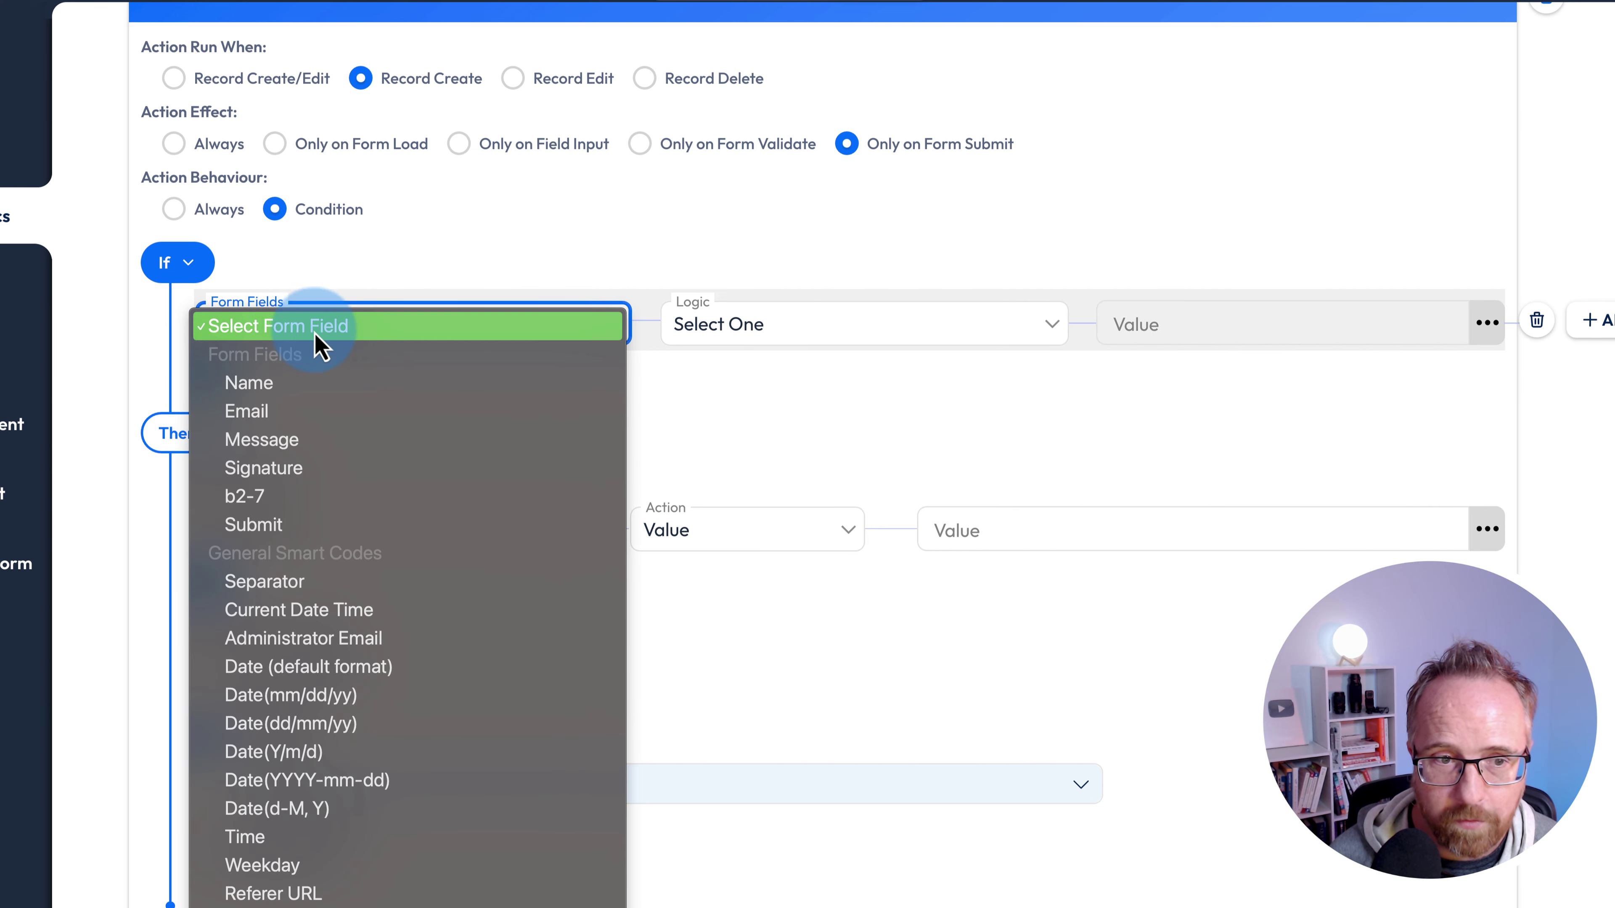
click(264, 501)
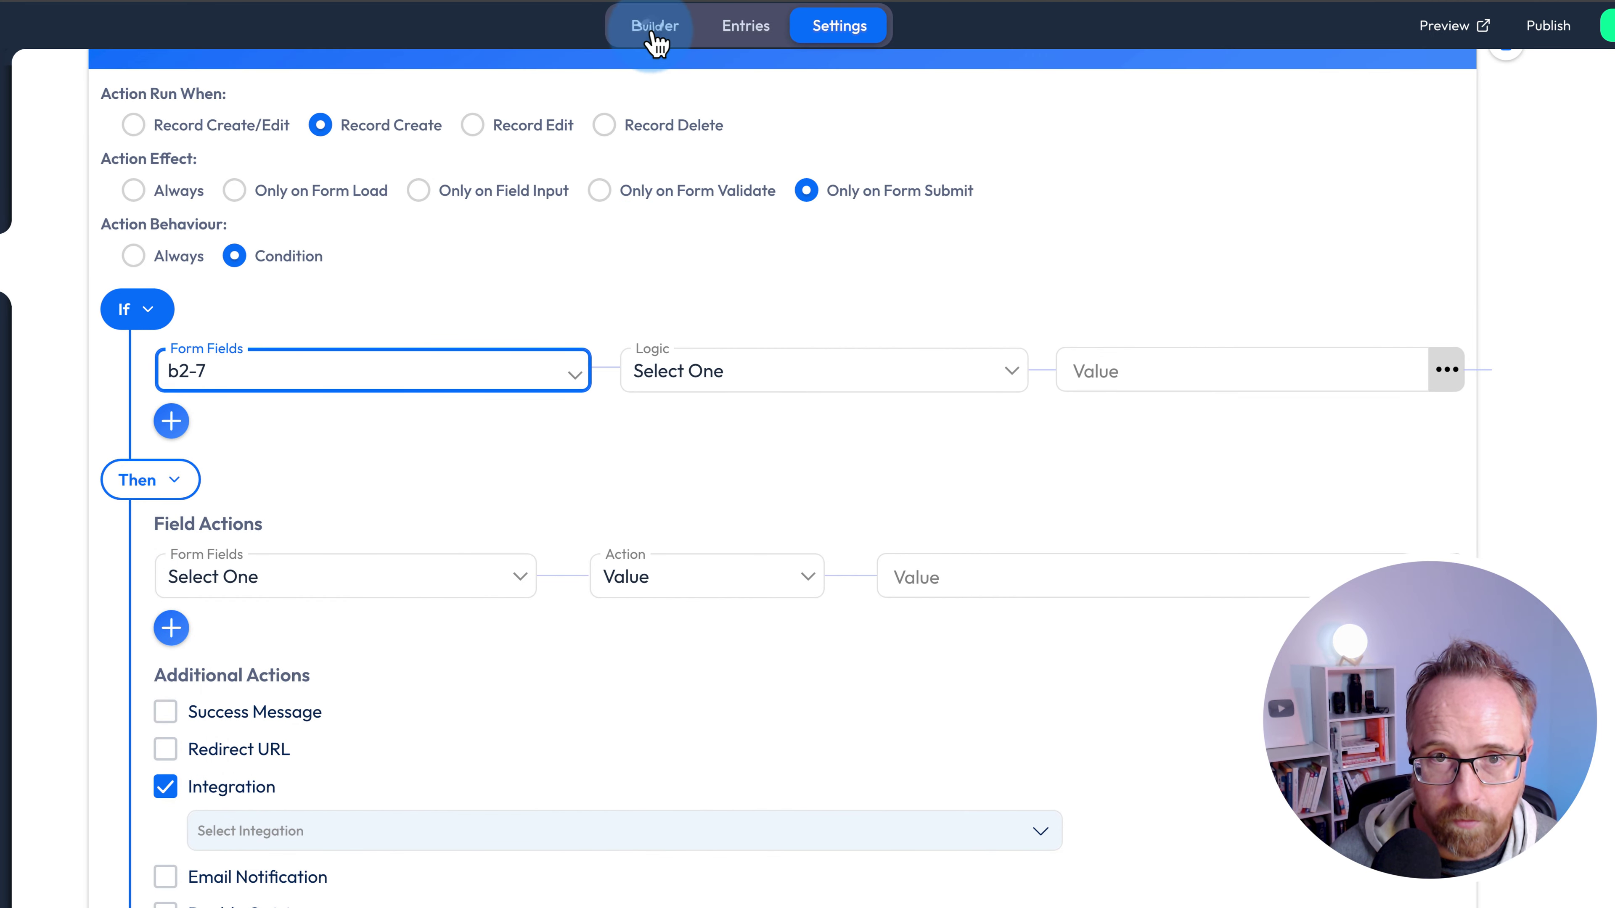
- Inspect the newsletter checkbox field's settings on Step 2 in the builder
click(654, 27)
click(165, 120)
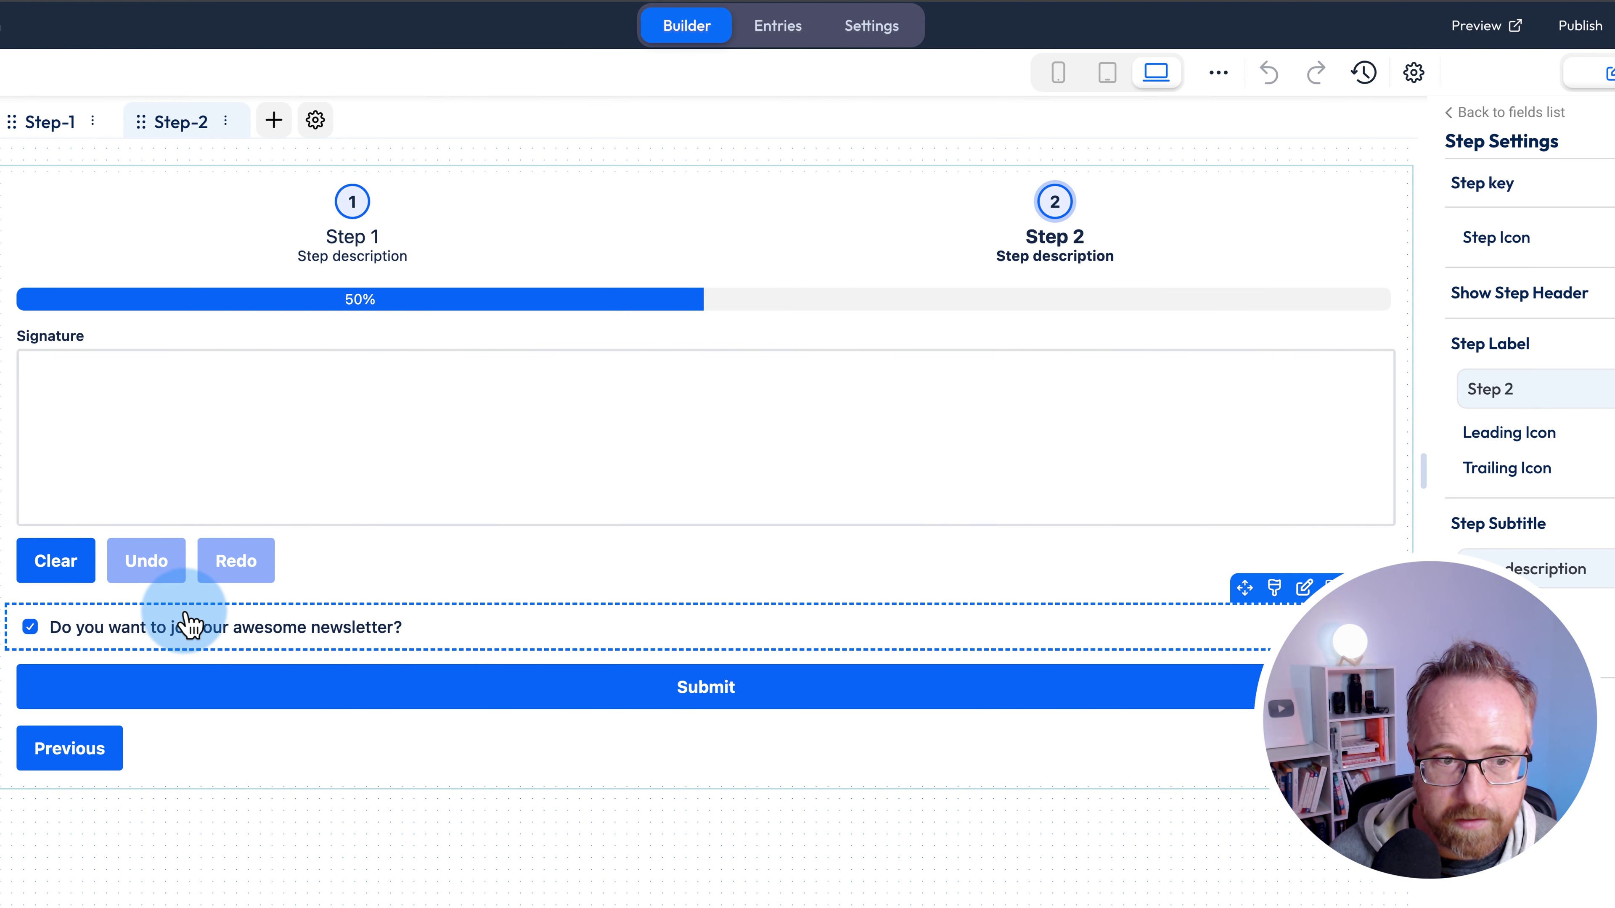
click(458, 629)
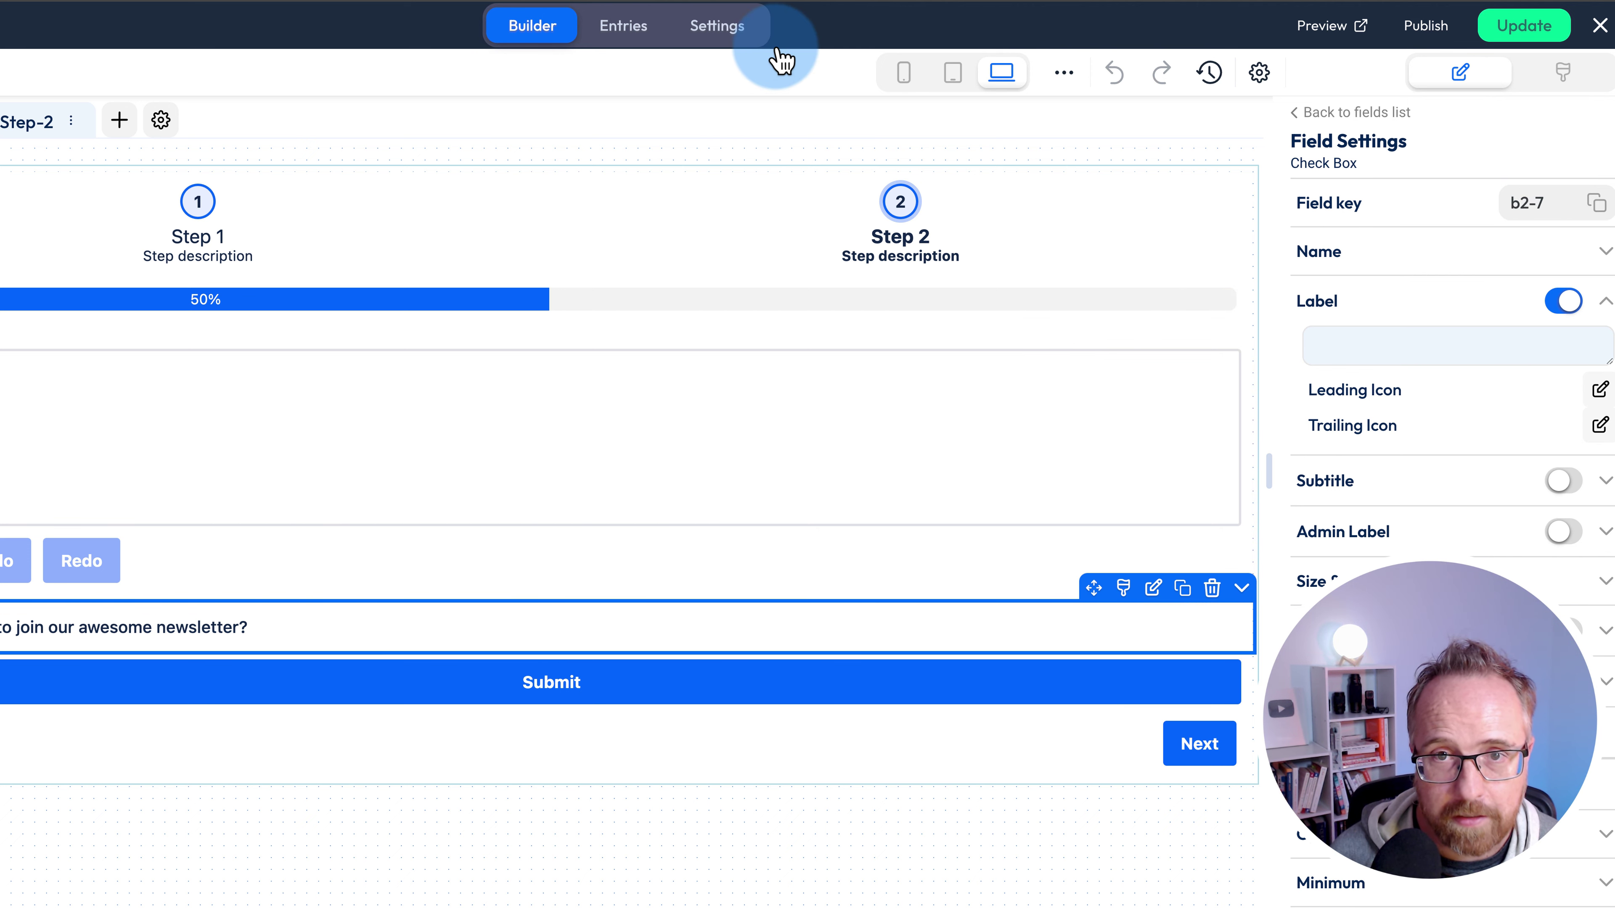
- Back in the Newsletter rule, set the b2-7 condition's logic to Is Not Null
click(742, 40)
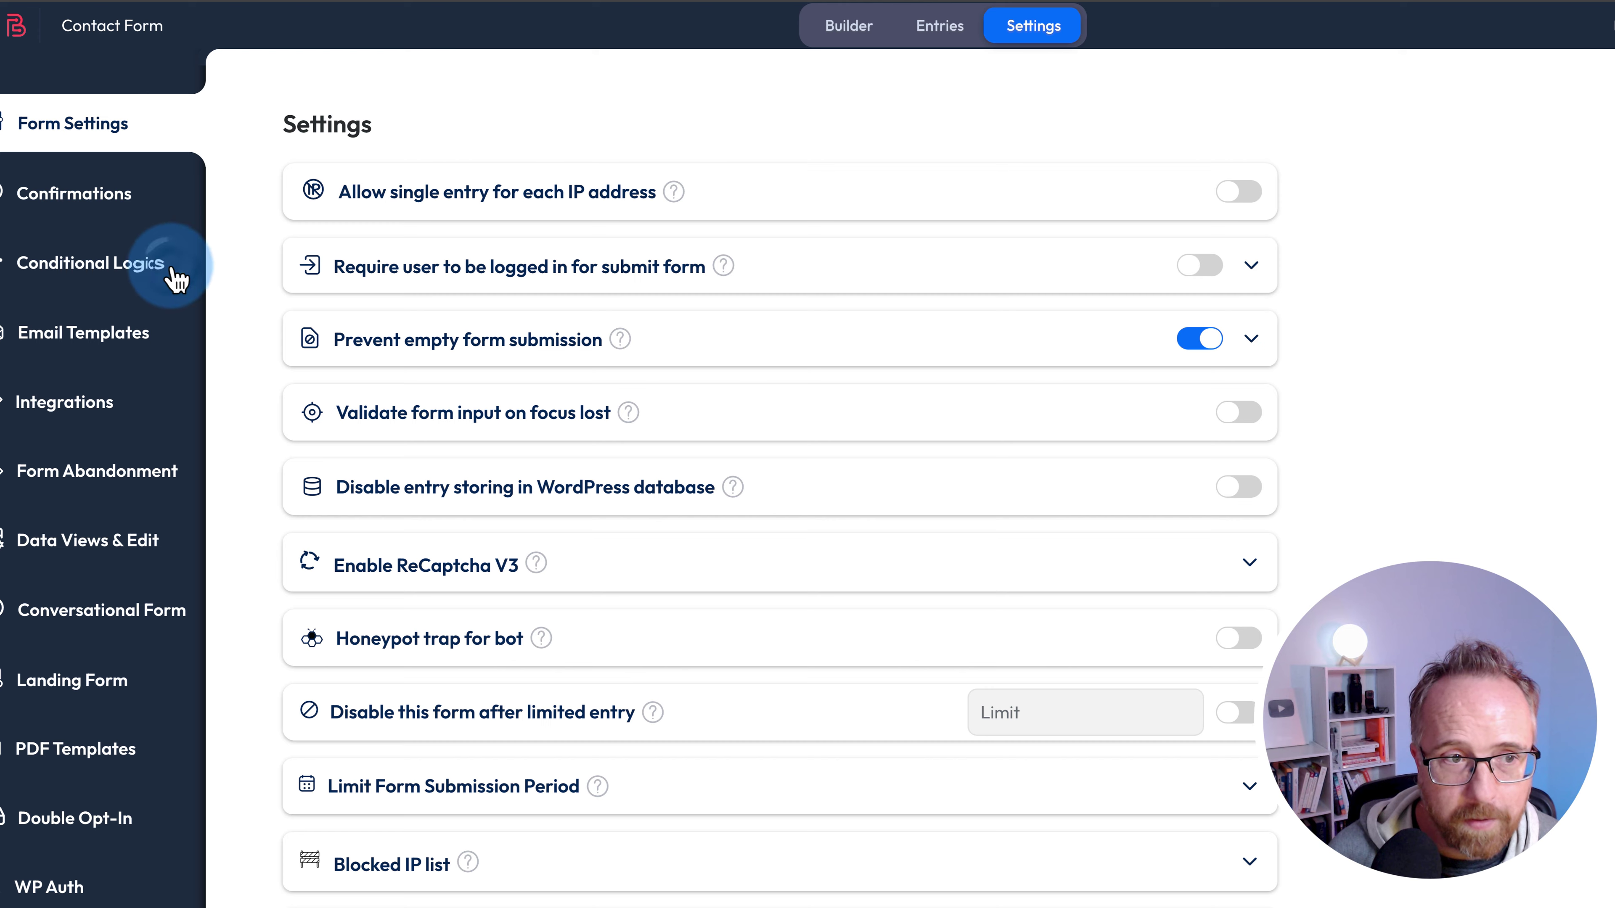
click(190, 275)
click(410, 312)
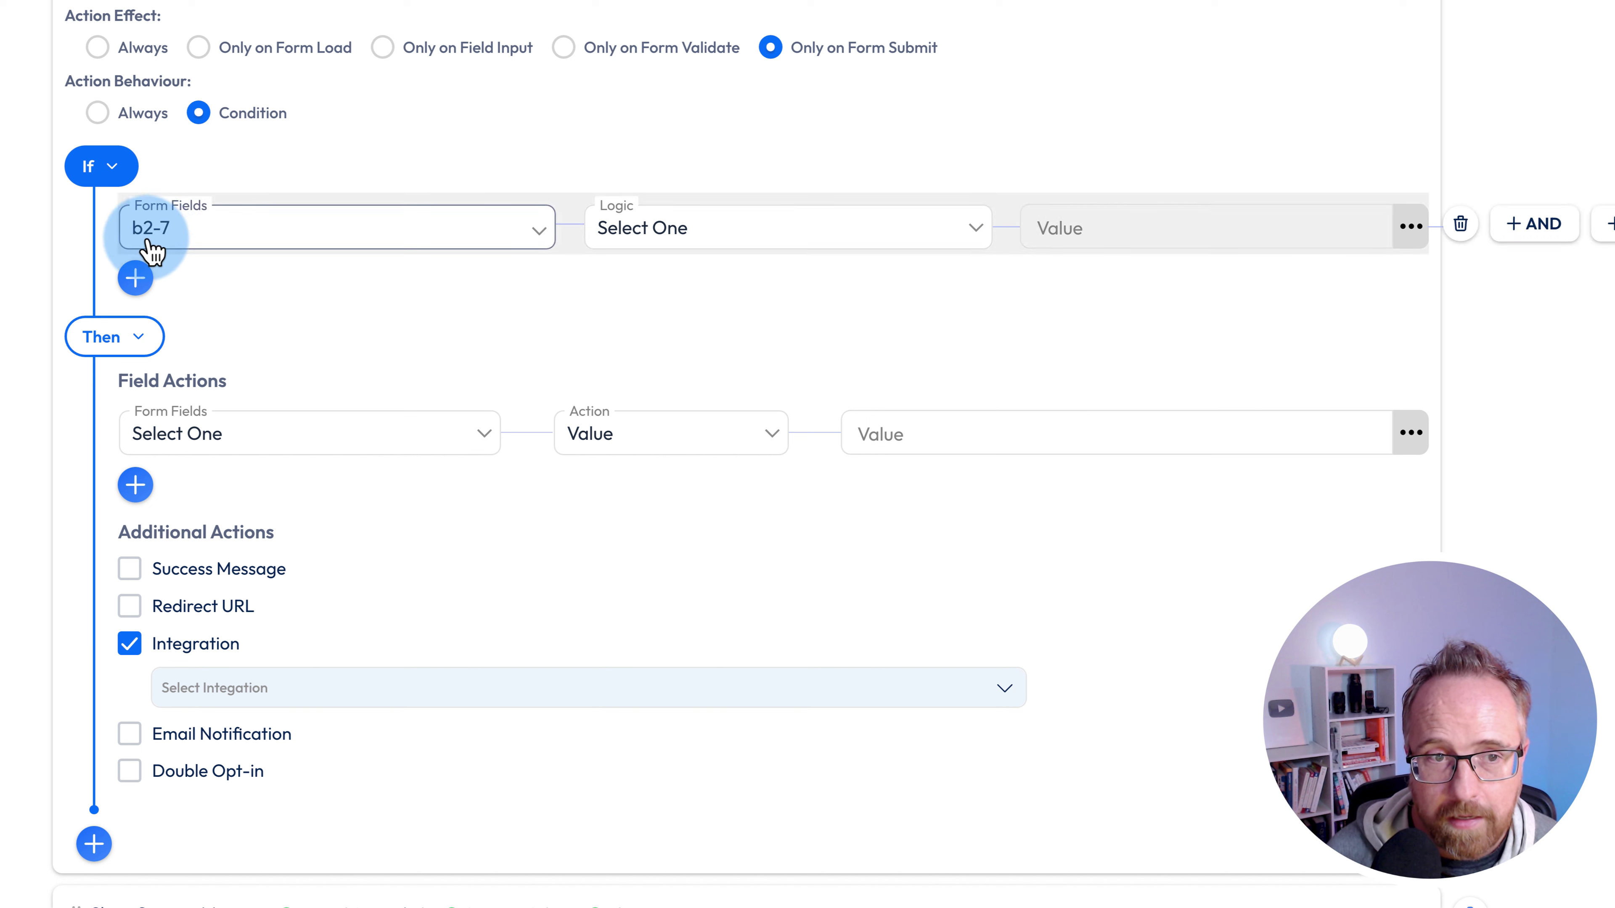
click(696, 245)
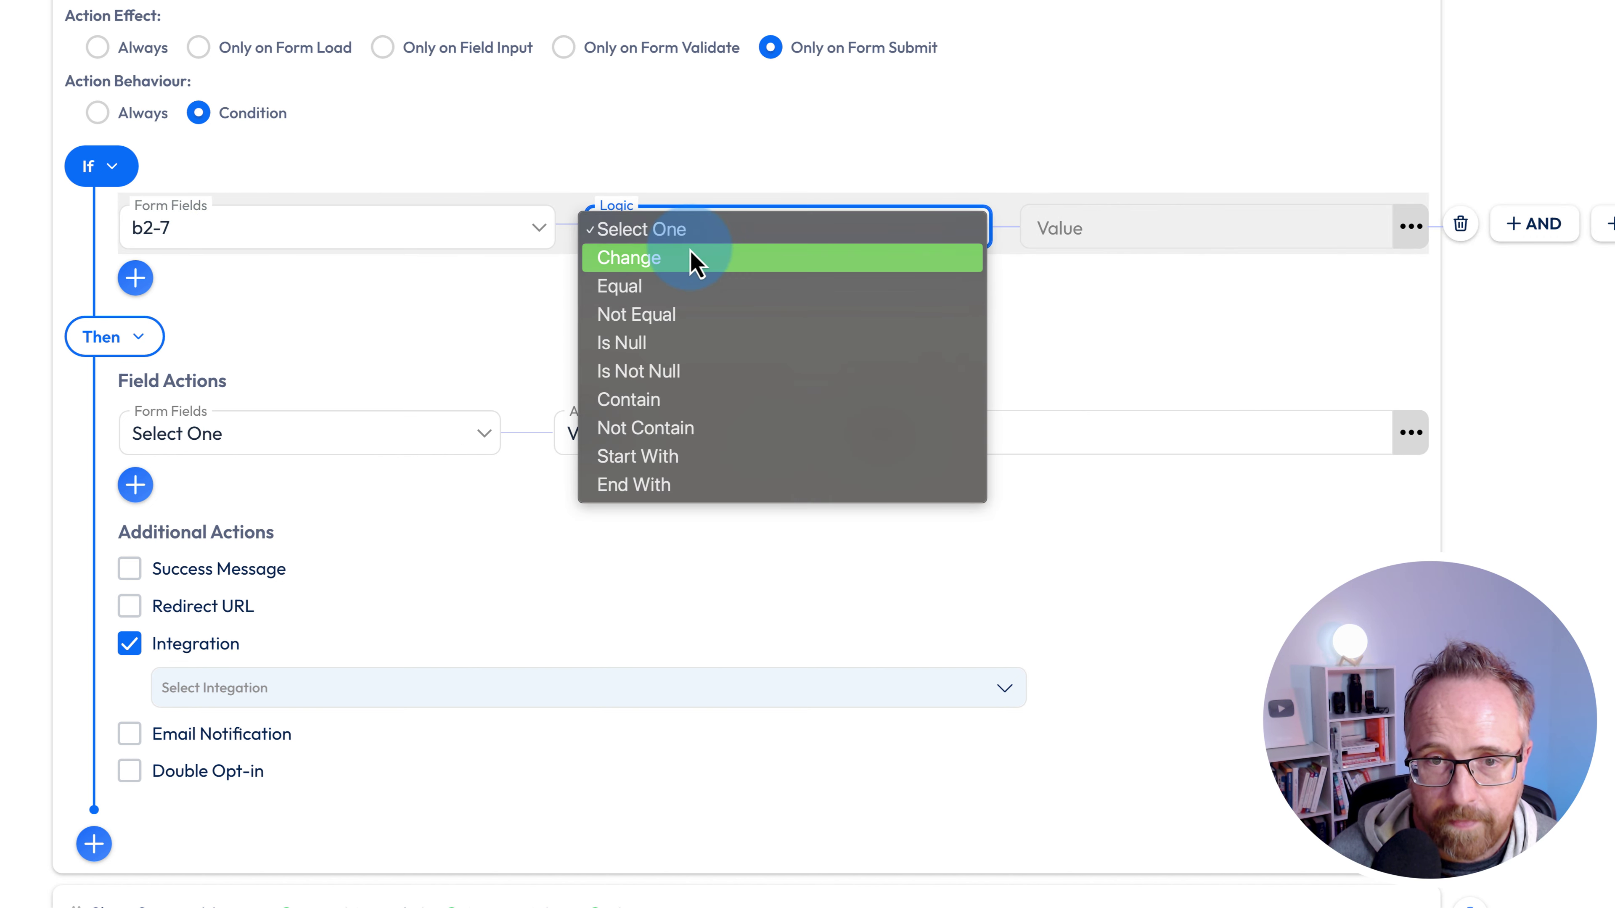
click(626, 376)
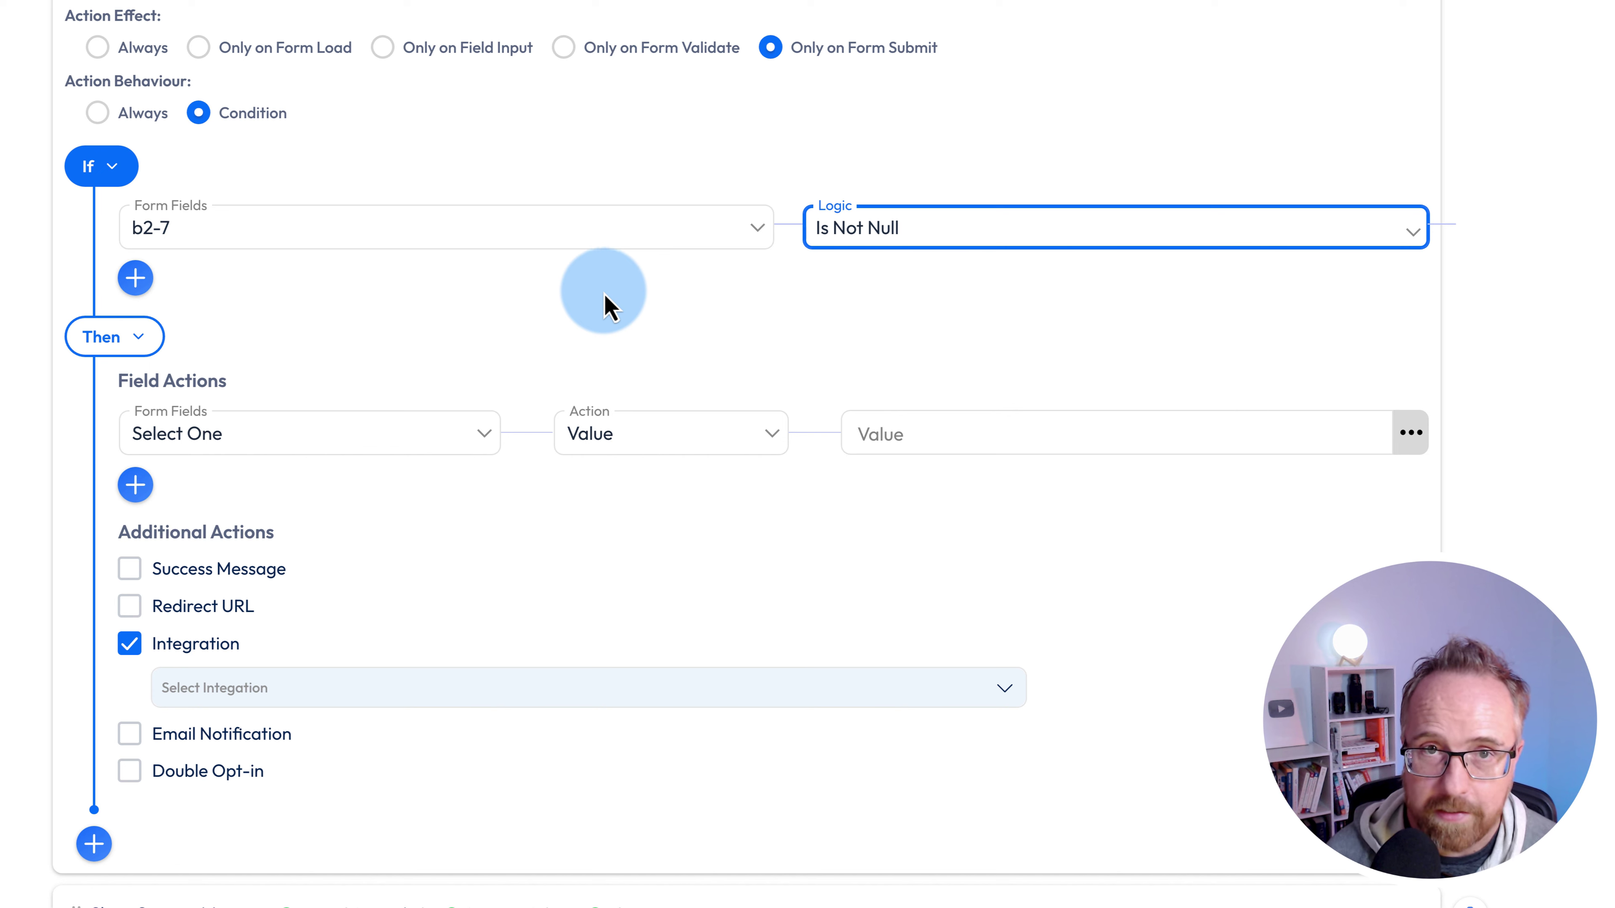
scroll(219, 414, down, 1)
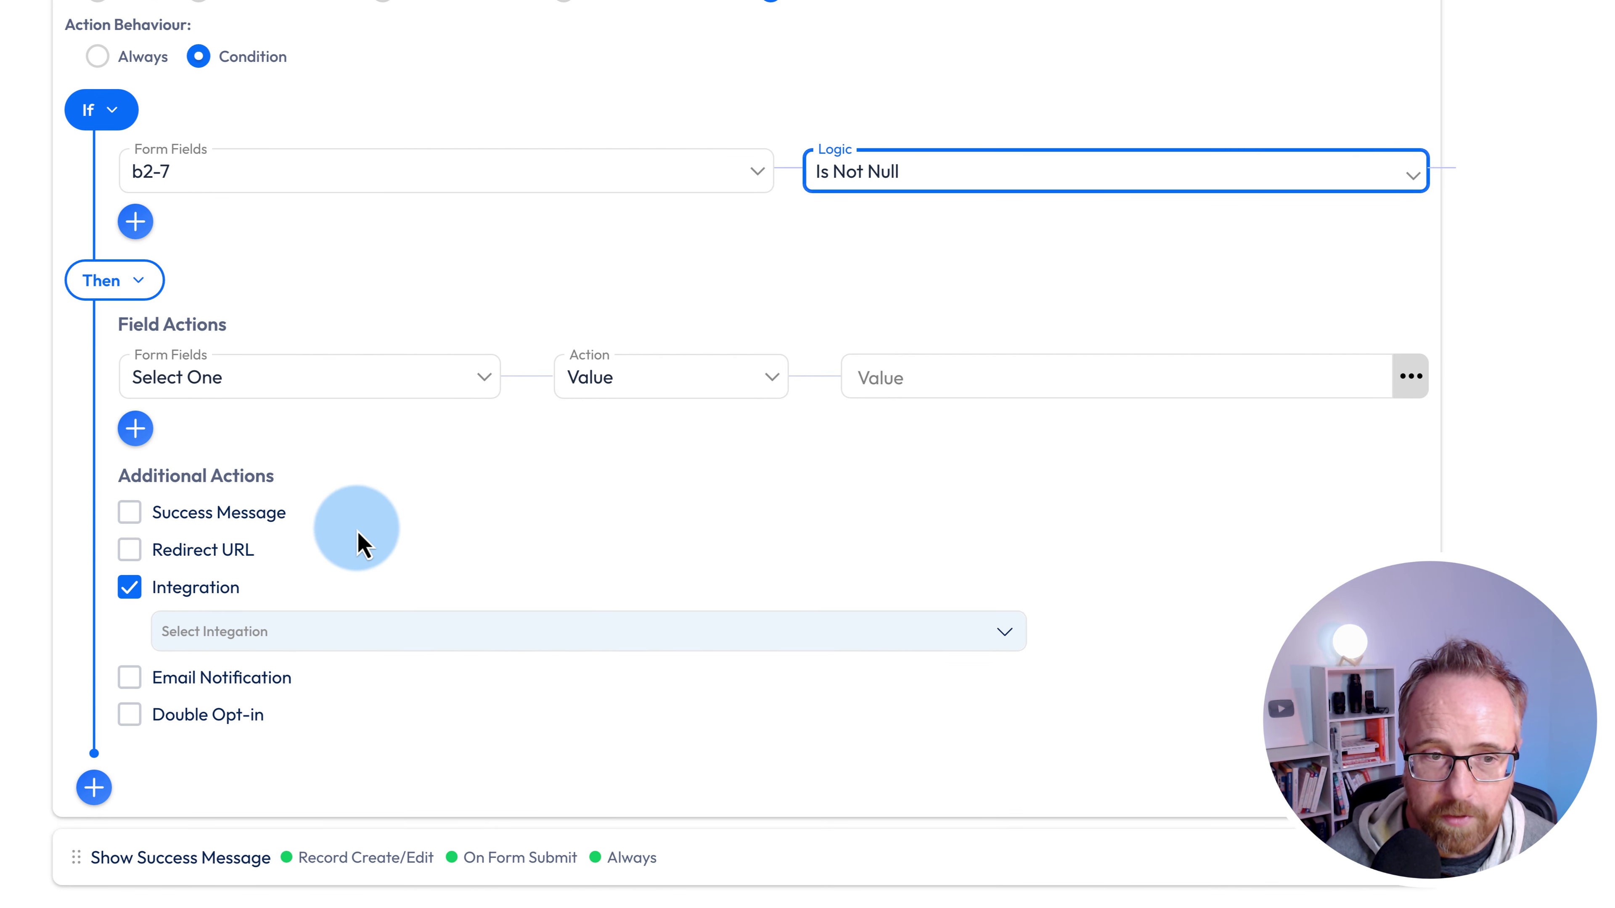
scroll(359, 544, down, 2)
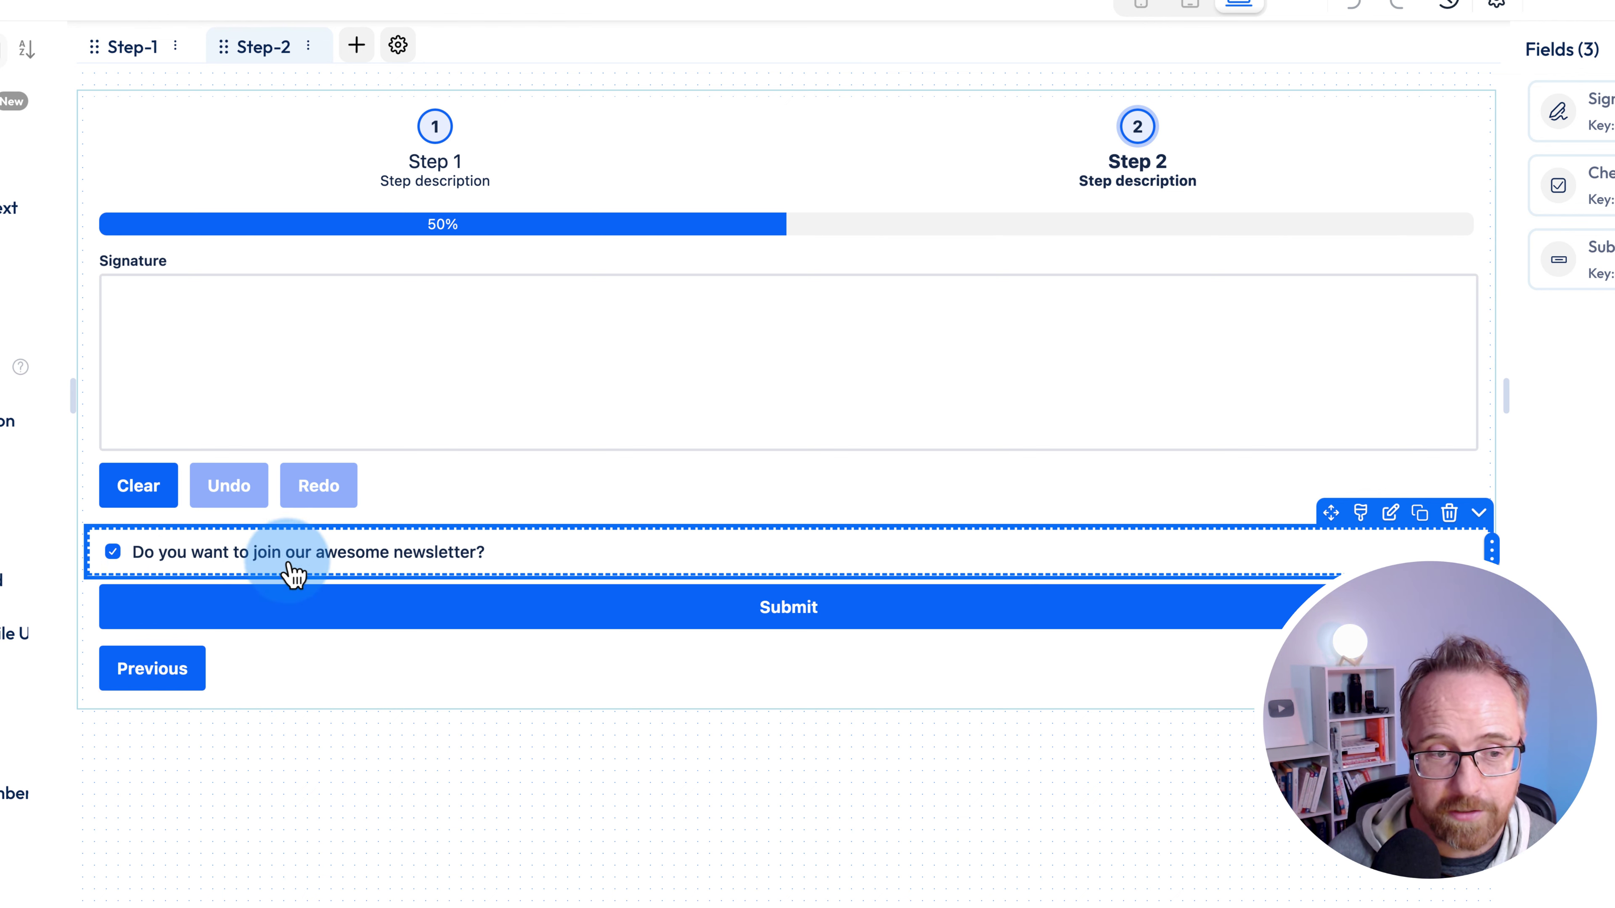
- Drag a Stripe payment field below Submit on Step 2, triggering the configure-Stripe-first notice
click(105, 552)
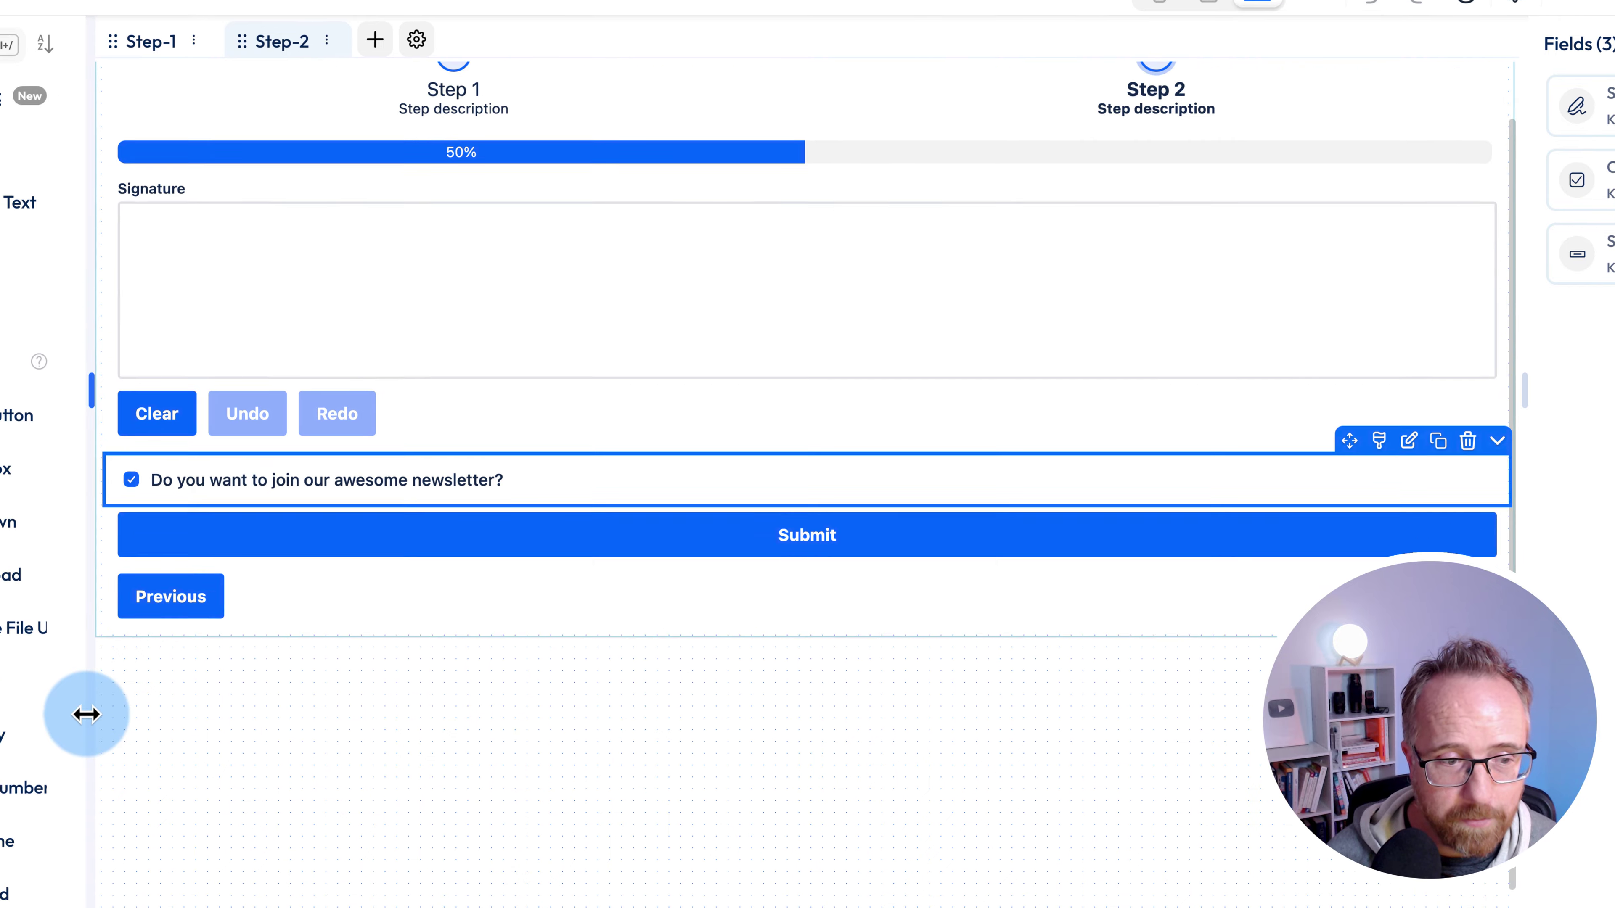
scroll(102, 695, down, 10)
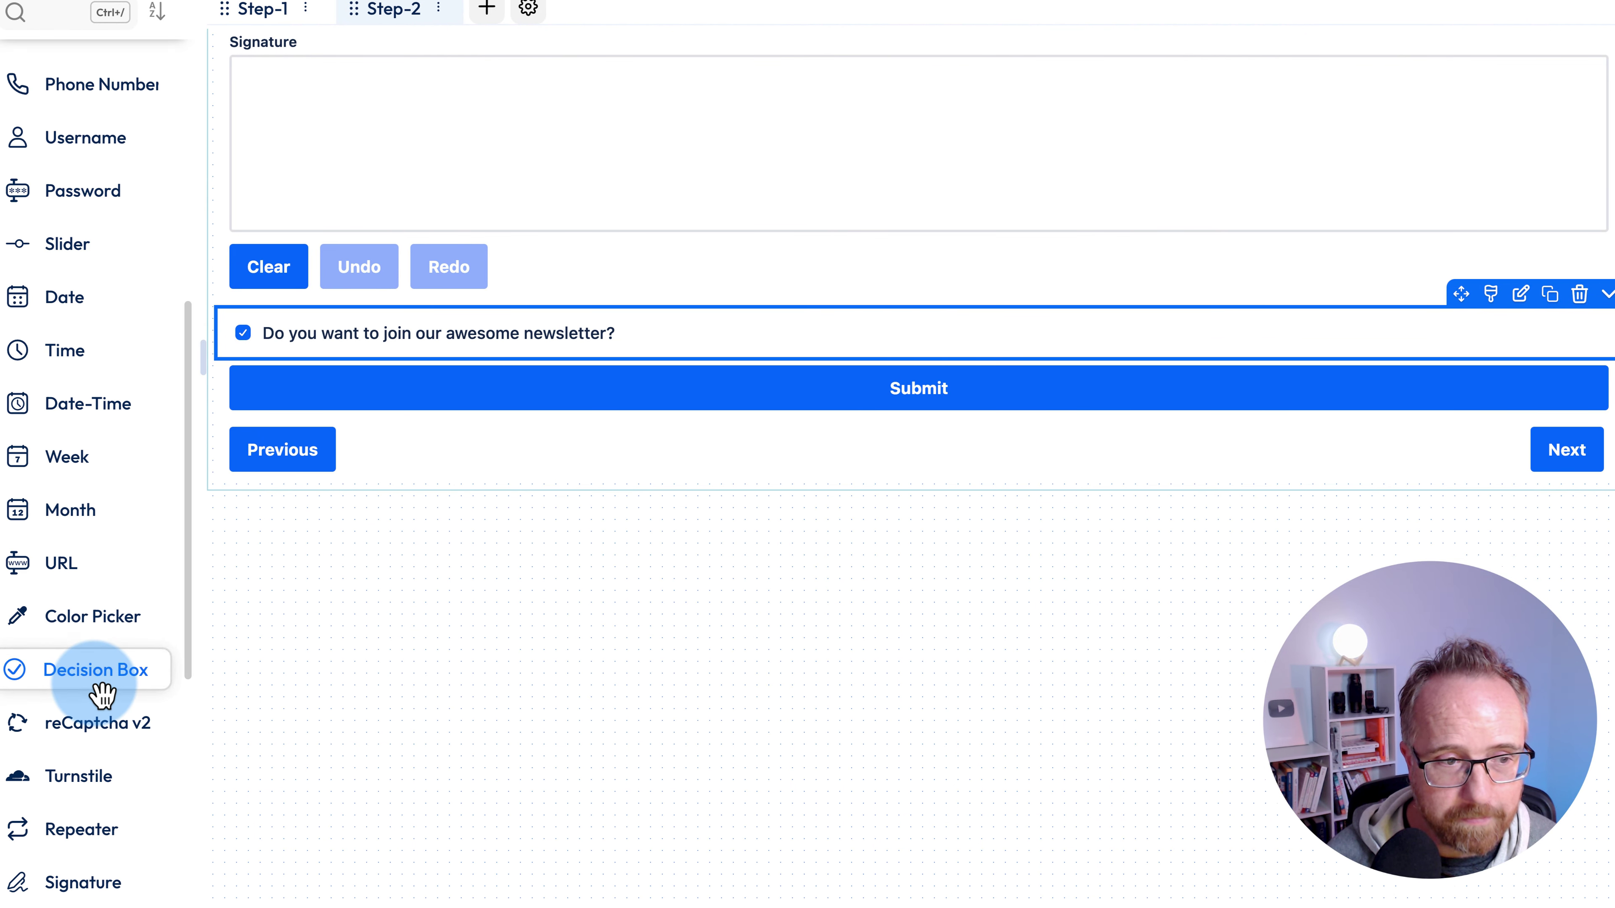
scroll(102, 695, down, 9)
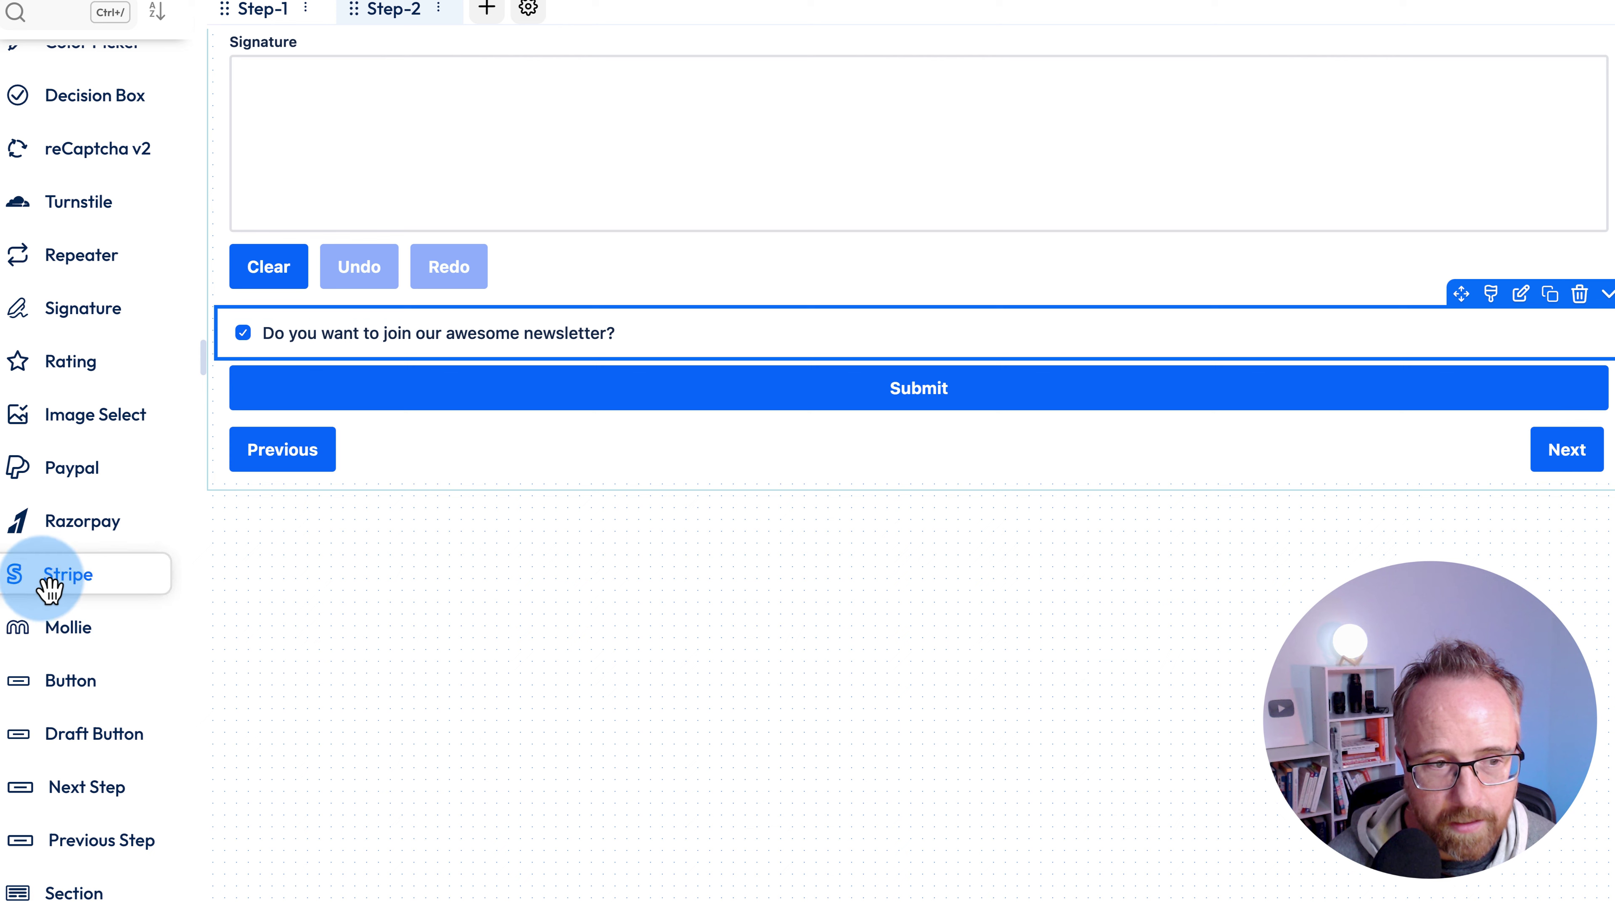
drag(43, 588, 508, 453)
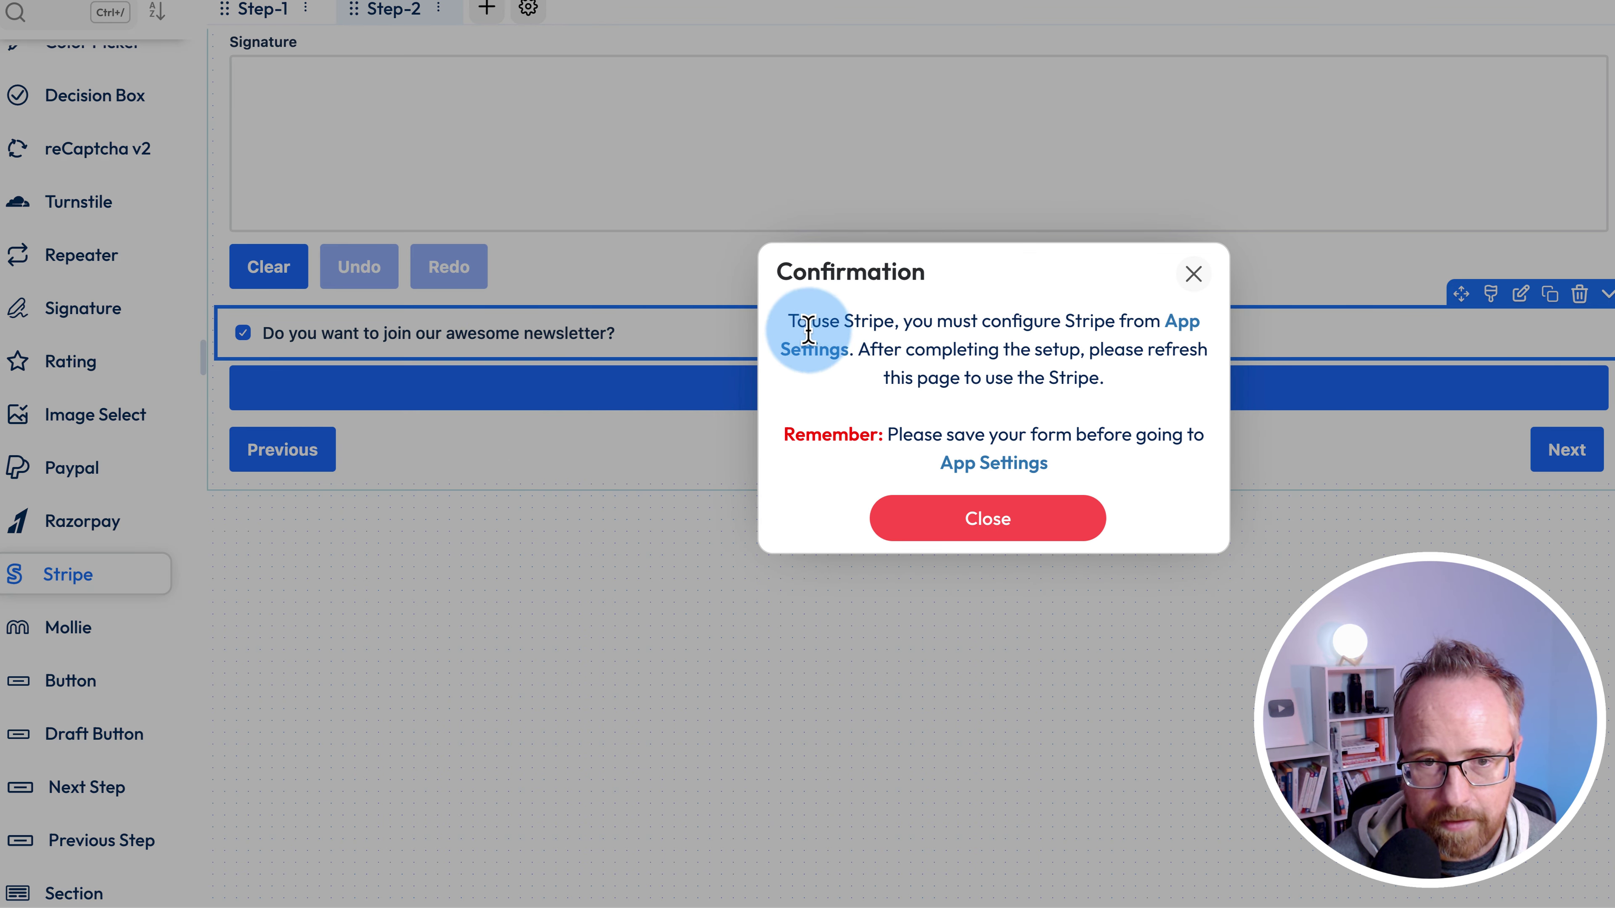
drag(789, 322, 1155, 361)
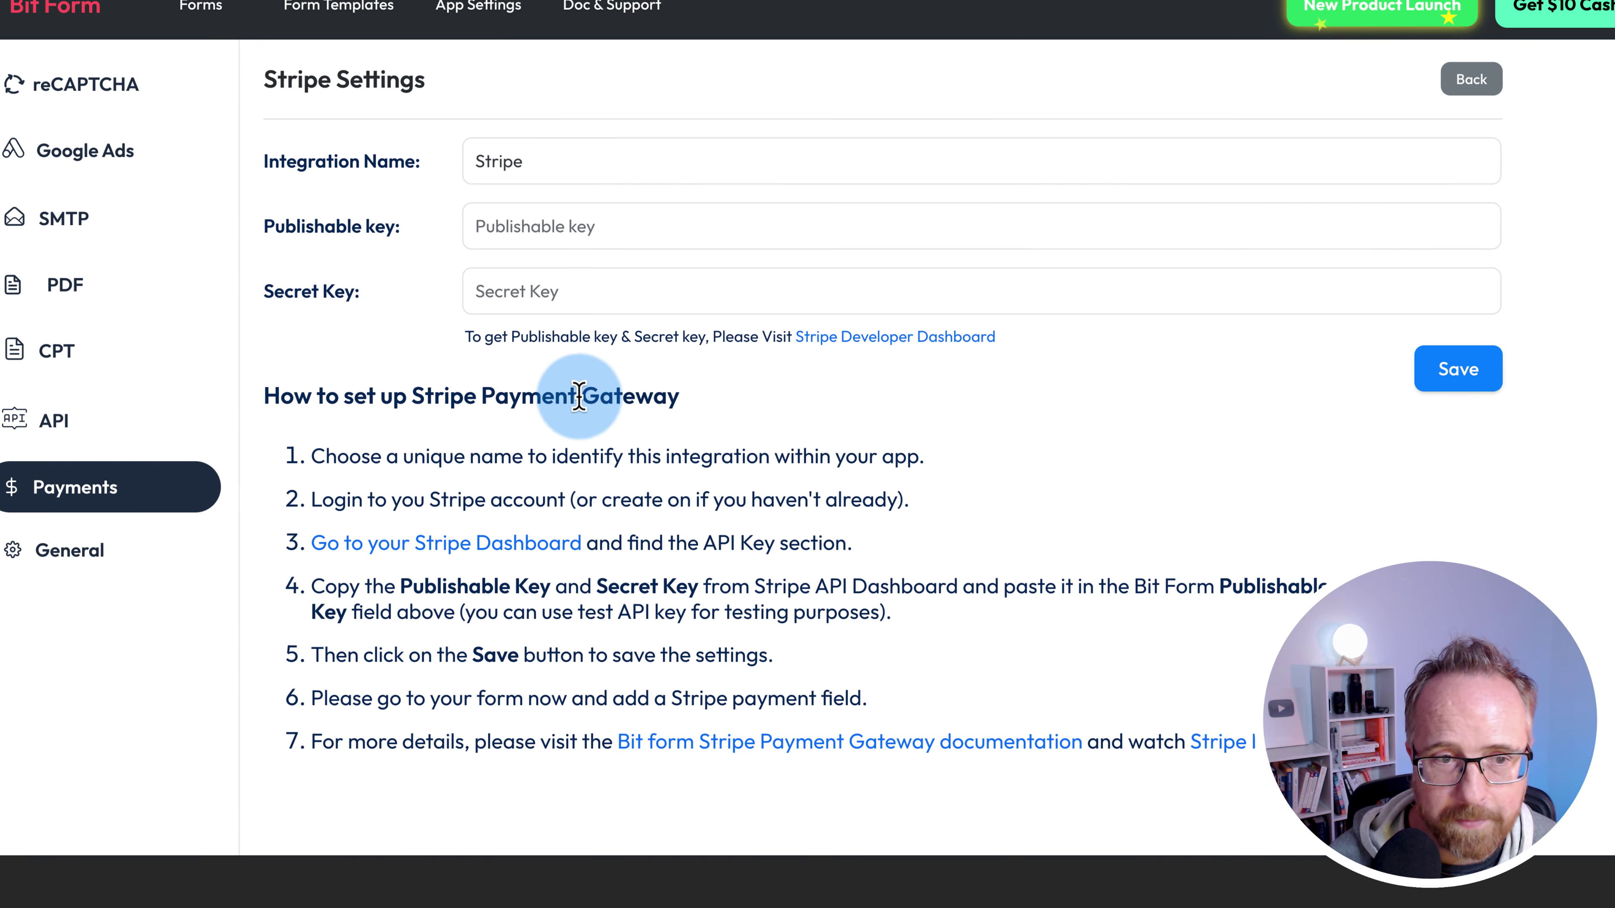
- Open the Stripe Settings page under App Settings > Payments
drag(266, 161, 417, 161)
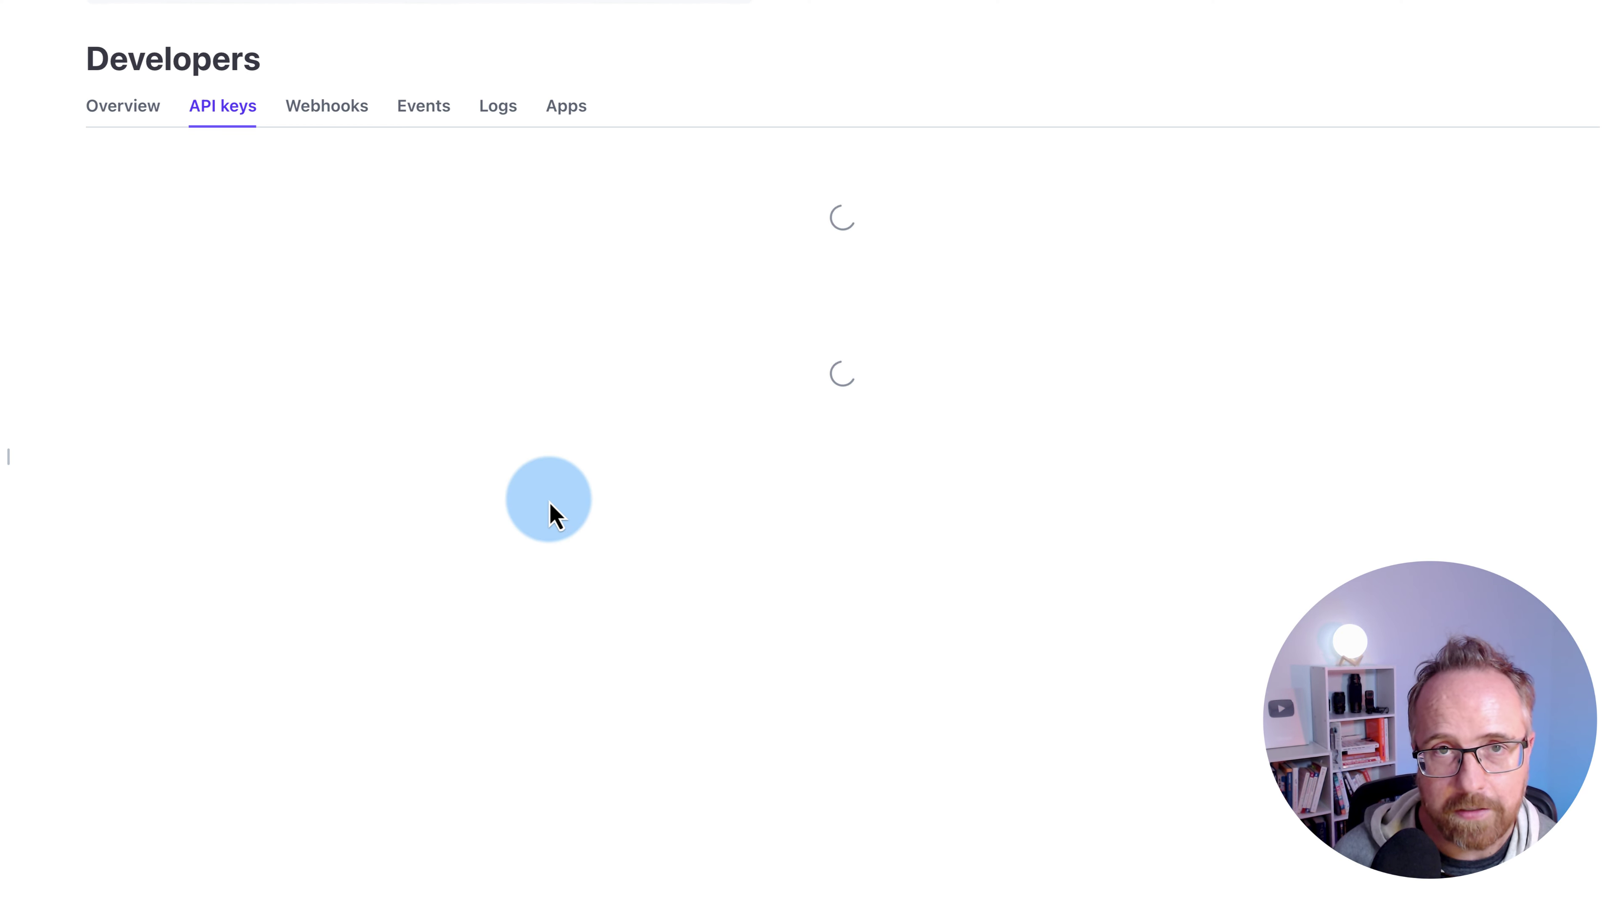
- Paste Stripe's publishable key into Bit Form's Stripe Settings, then reveal and copy the secret key
click(354, 258)
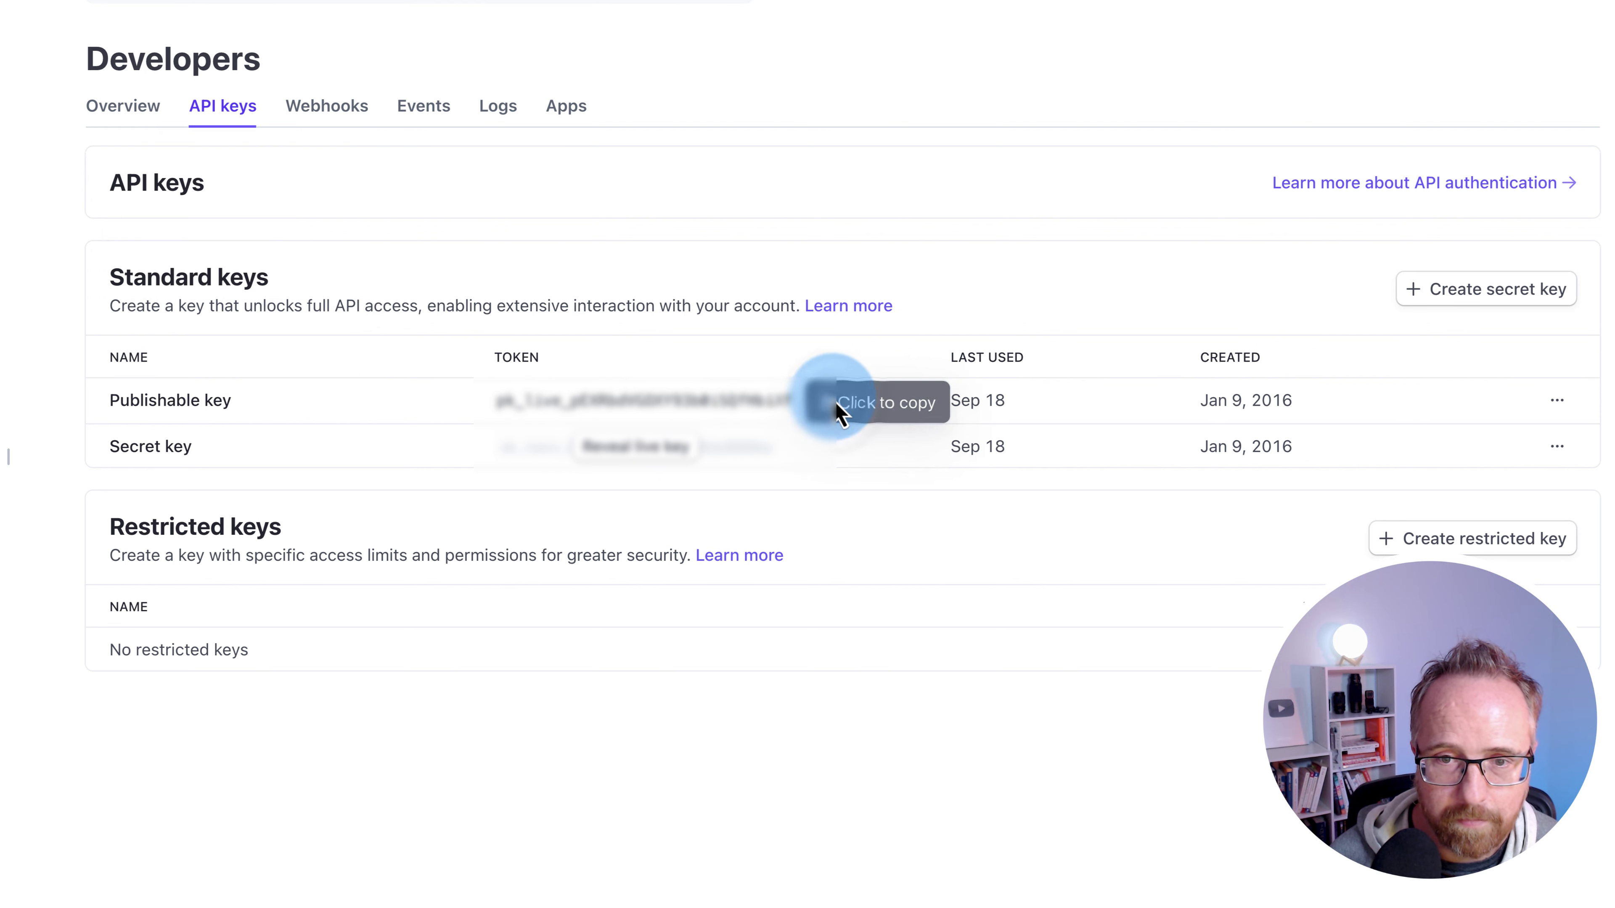
click(732, 400)
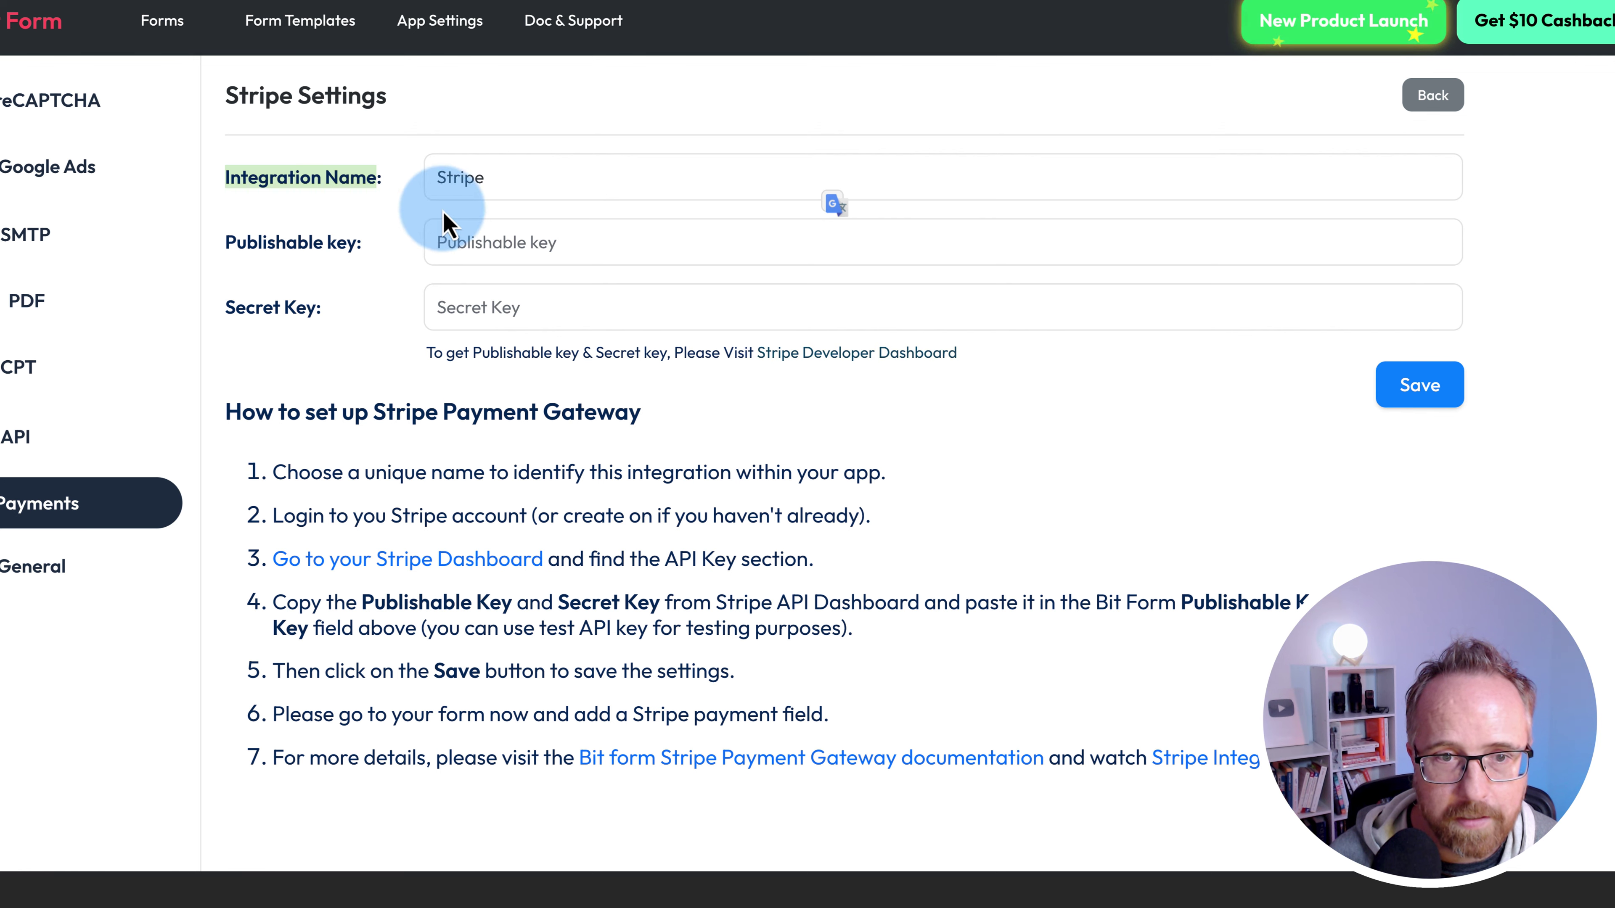
click(491, 236)
key(ctrl+v)
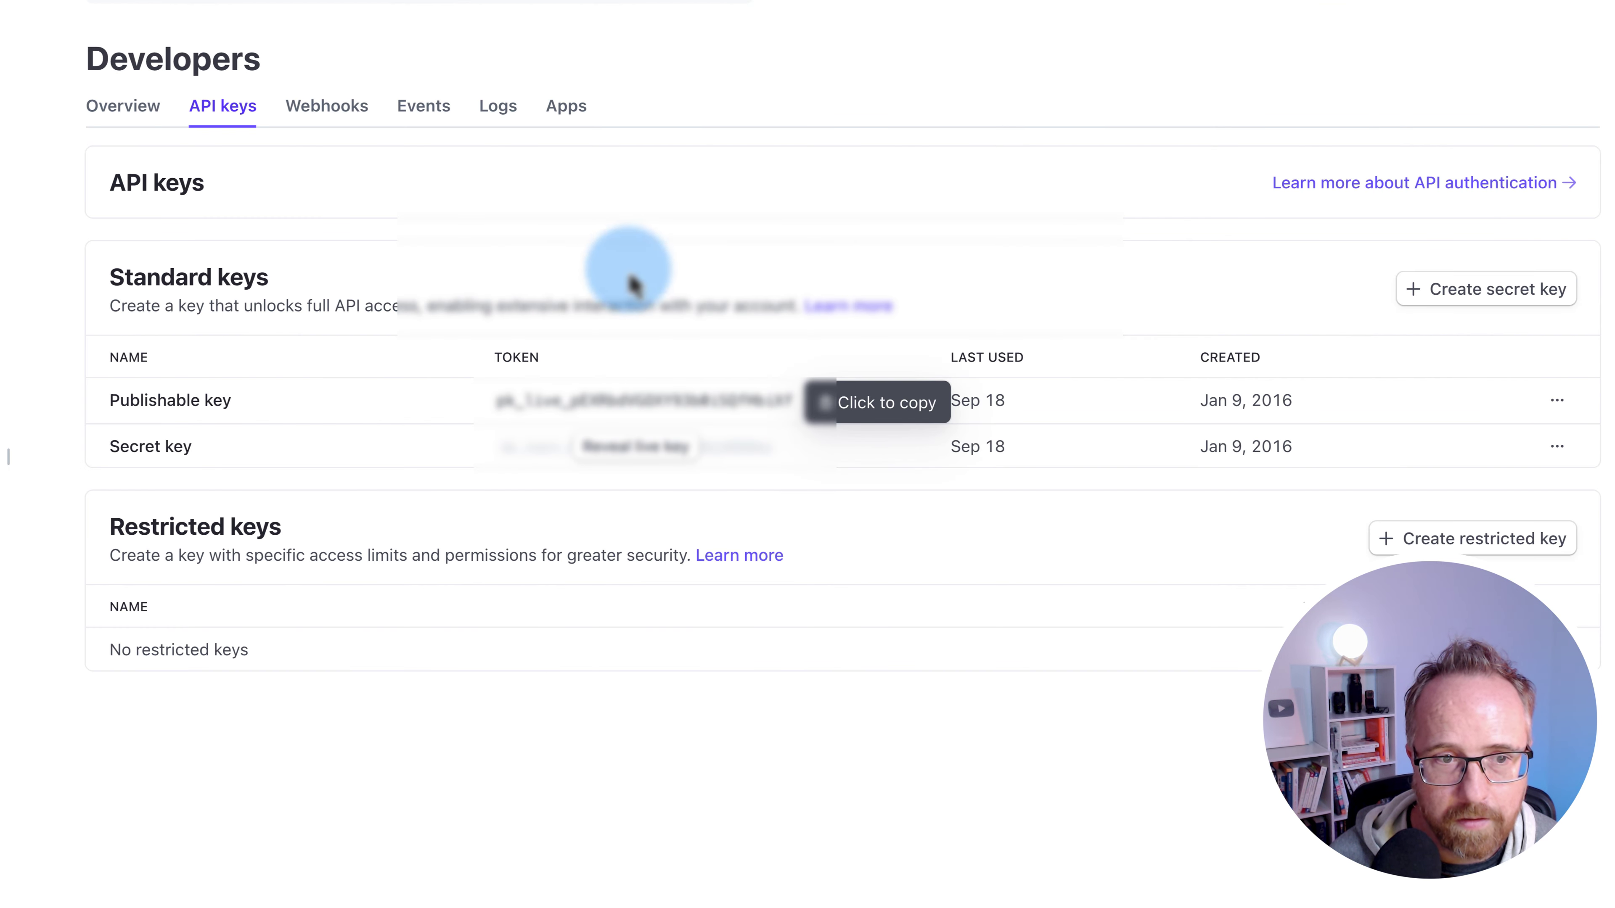
click(636, 447)
click(633, 449)
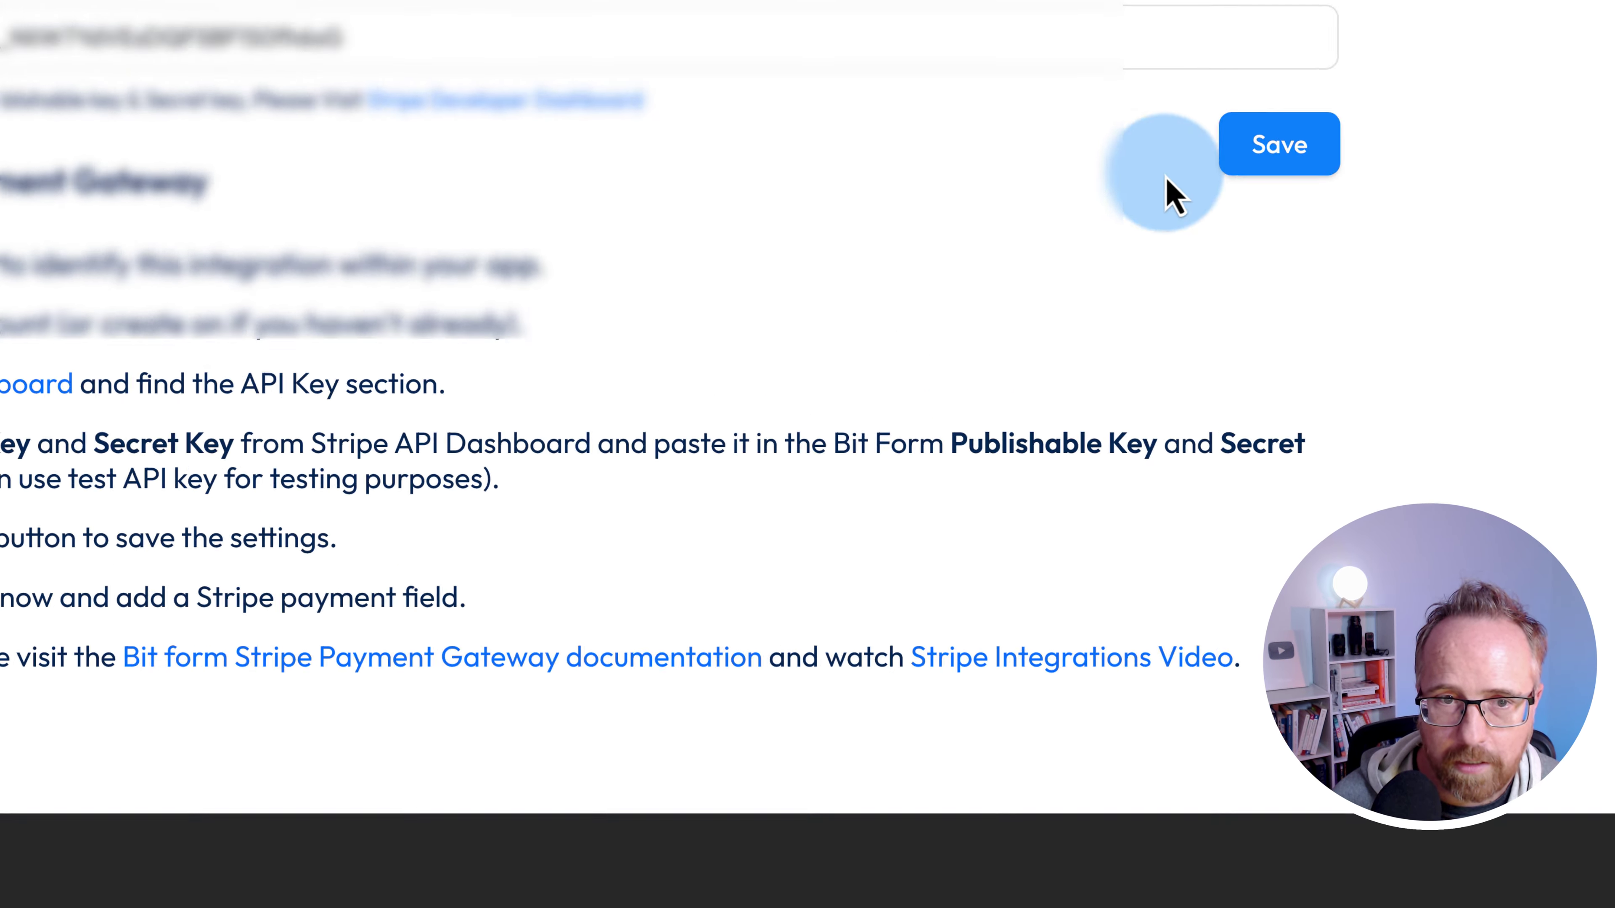
- Save the Stripe keys so Stripe appears under Connected Accounts
click(1422, 389)
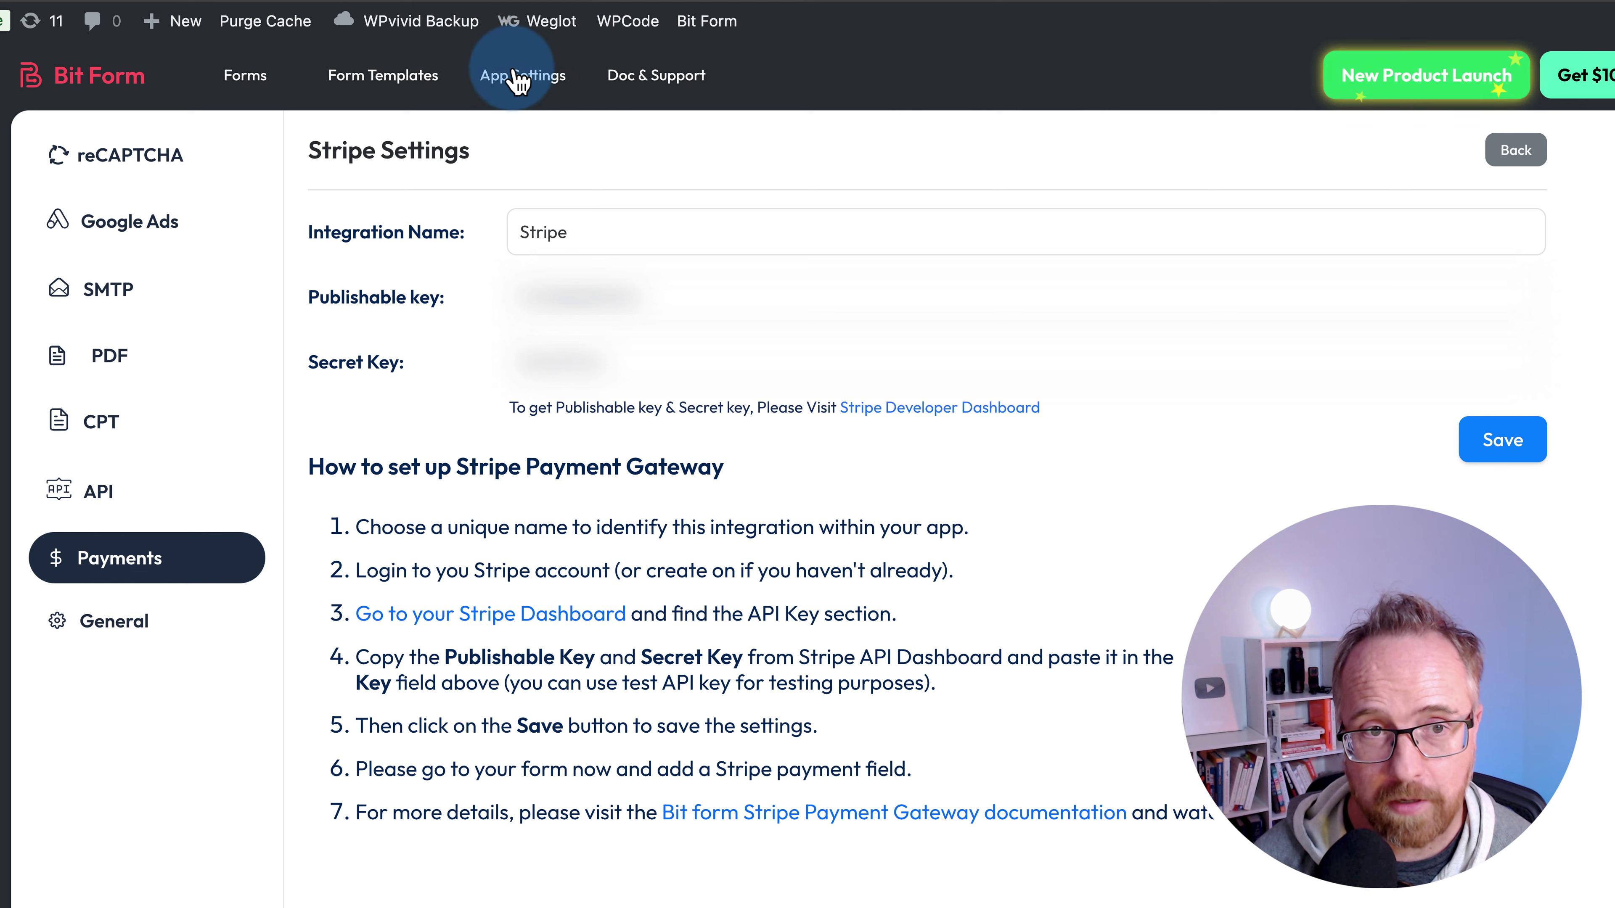
click(819, 197)
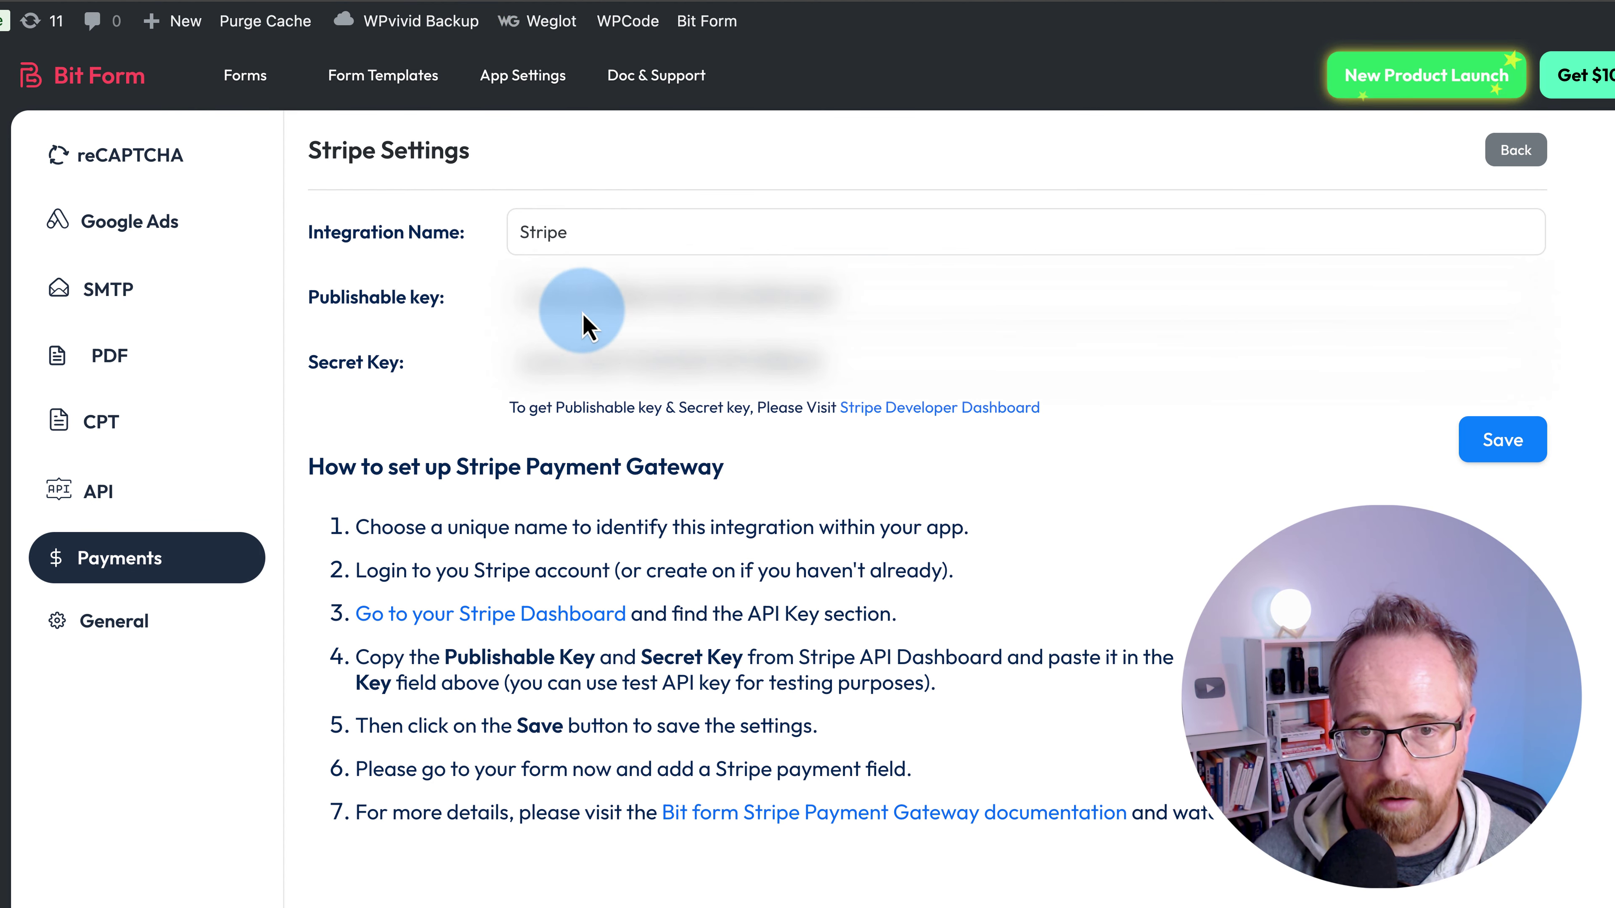
click(1478, 445)
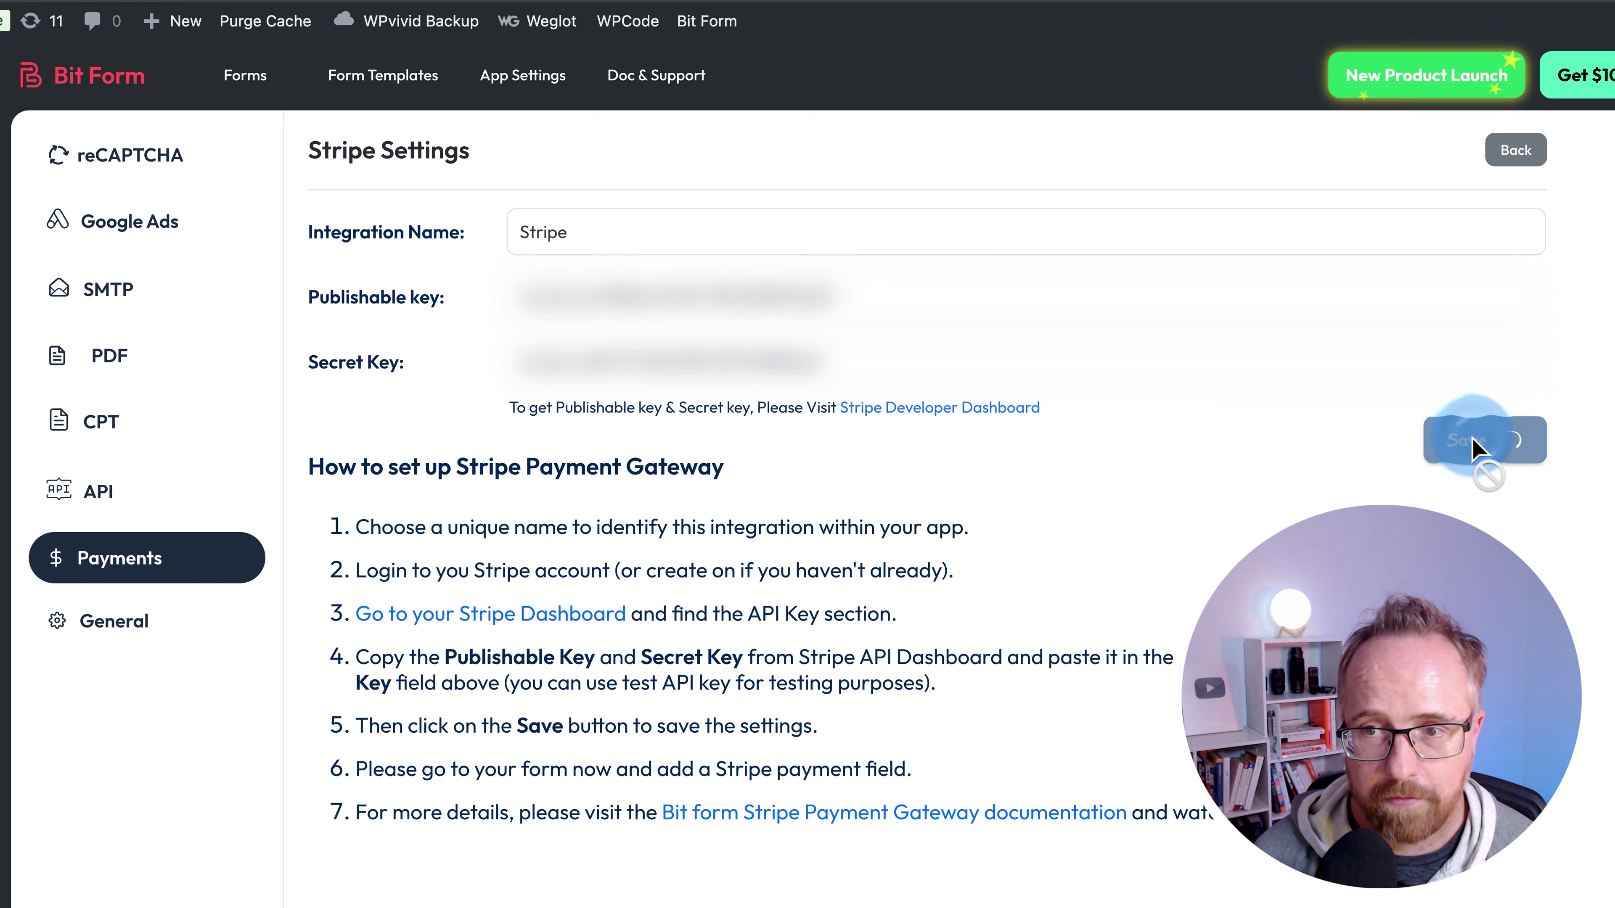
mouse_move(502, 566)
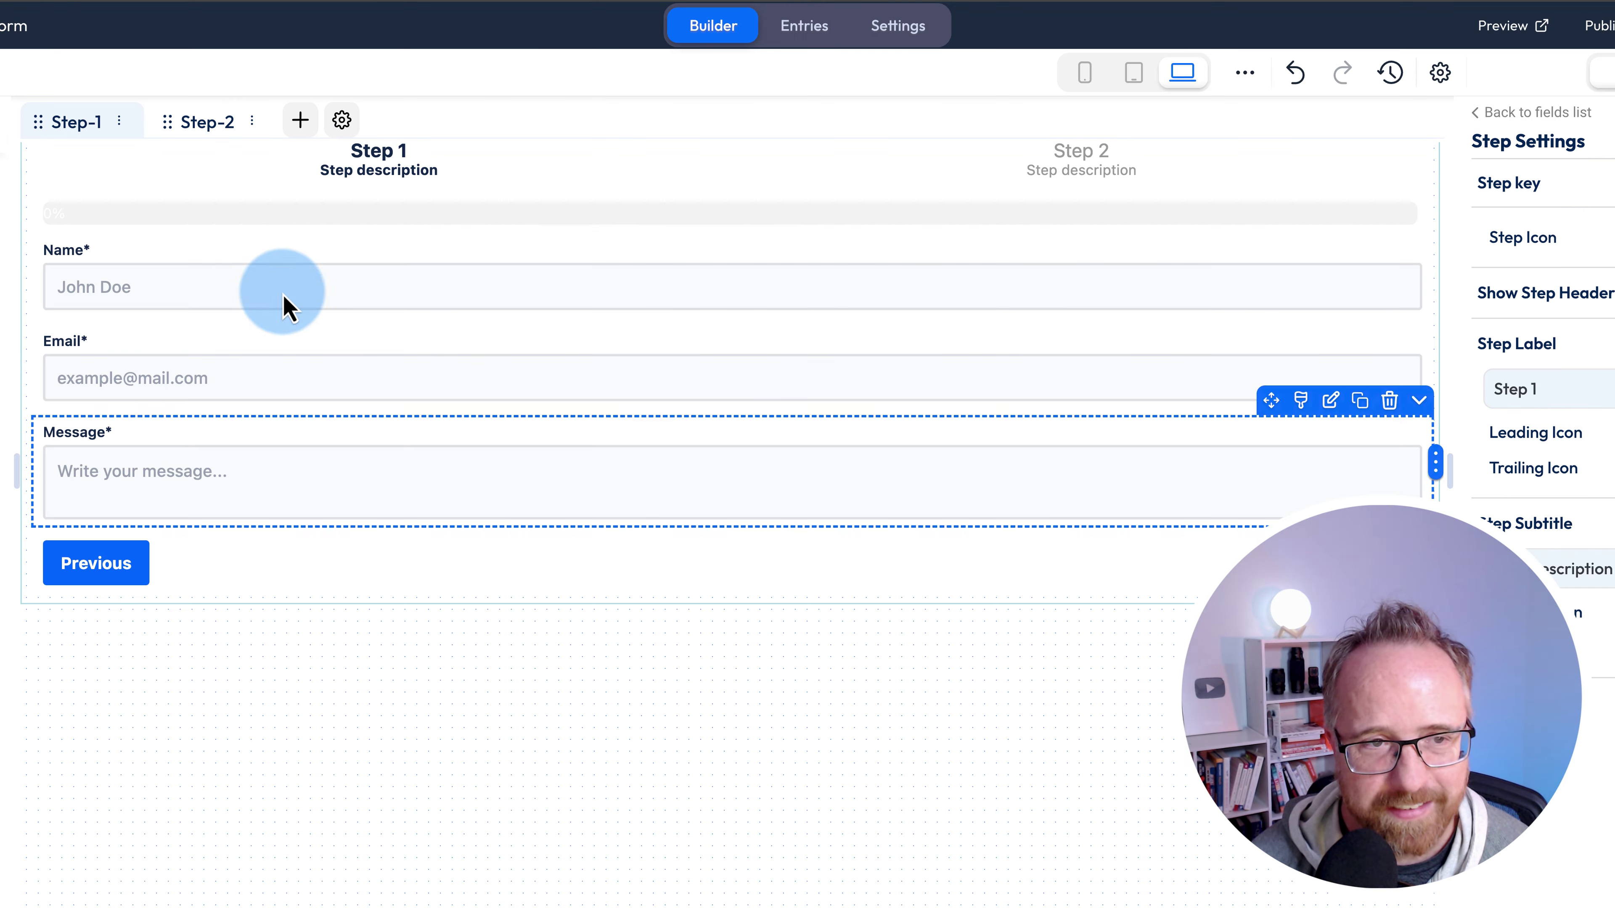
- On Step 2, add the Stripe payment field above Submit and delete the Submit button
click(217, 122)
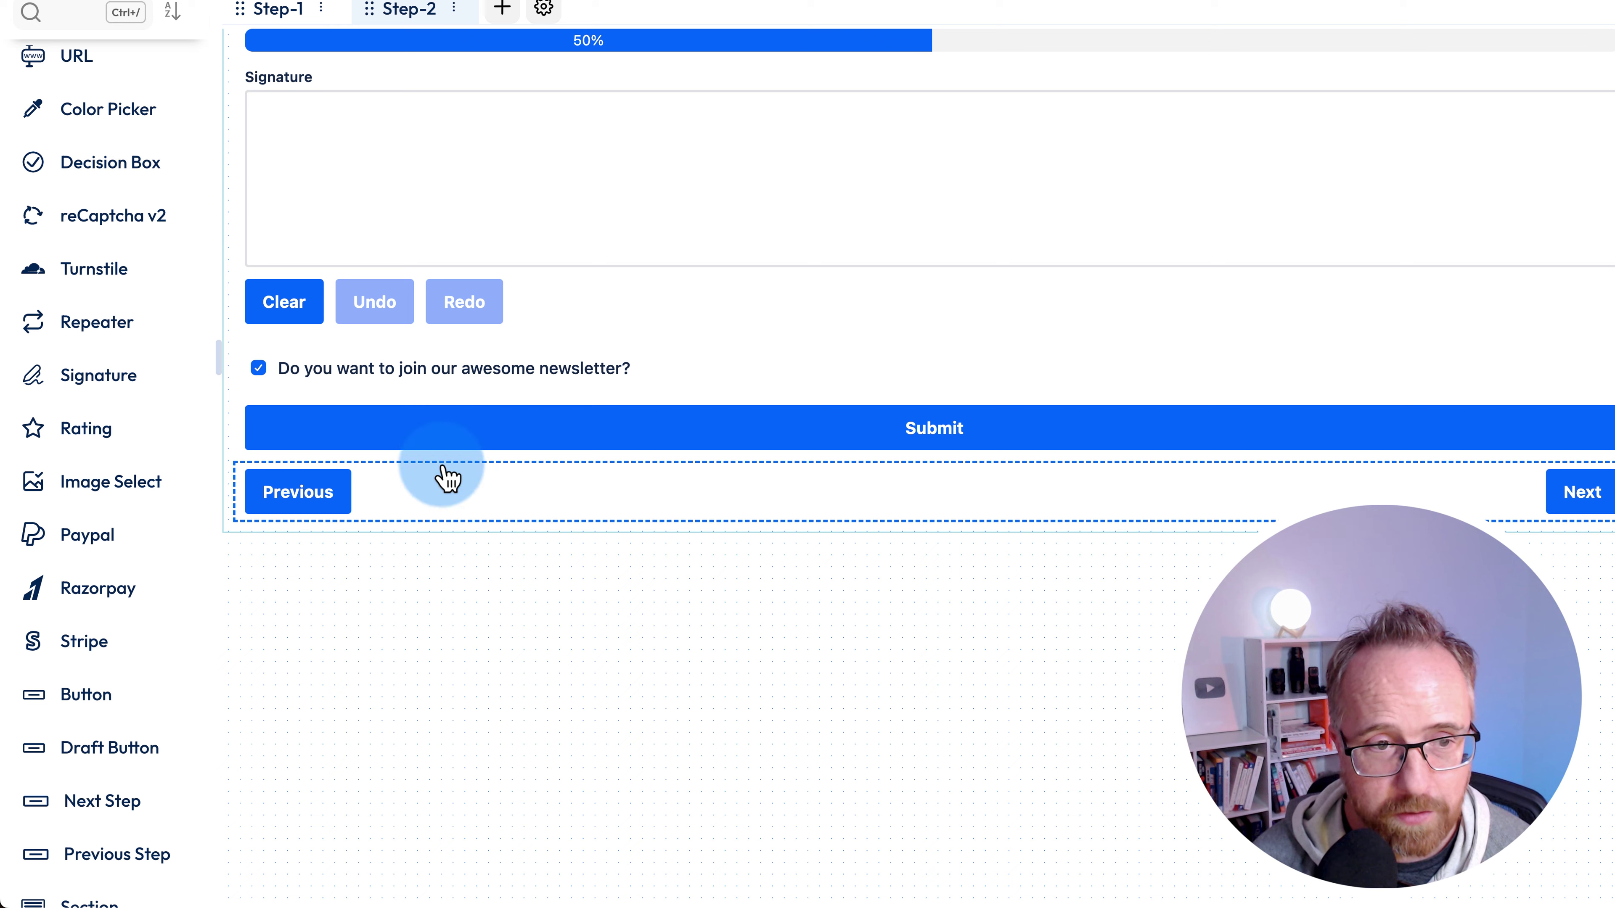
drag(73, 644, 540, 434)
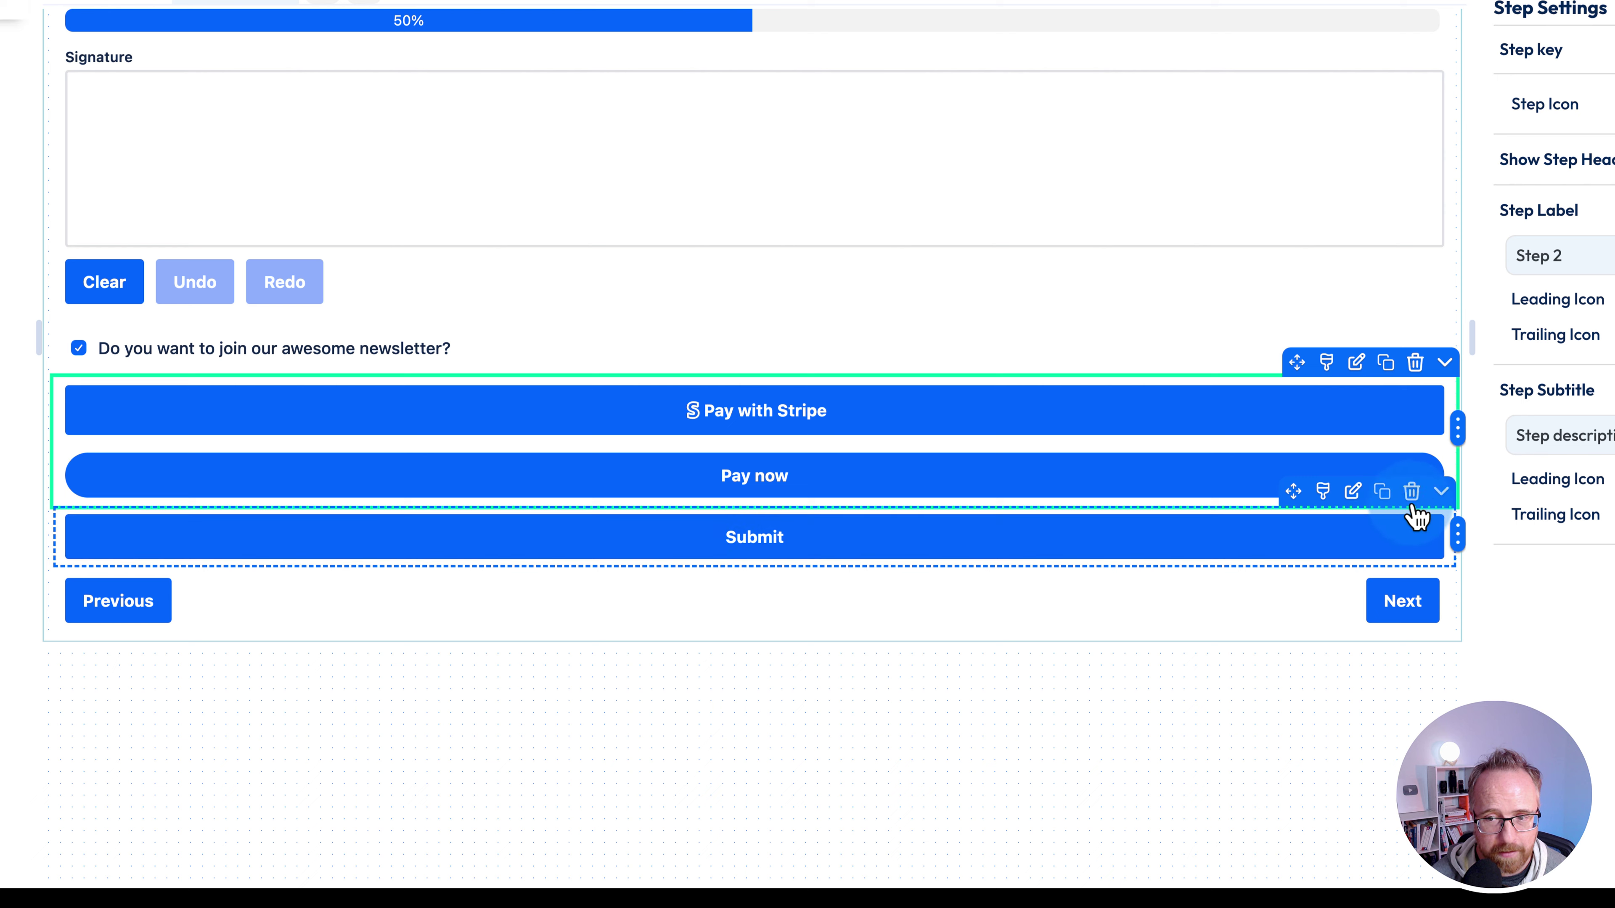
click(1411, 491)
click(1378, 453)
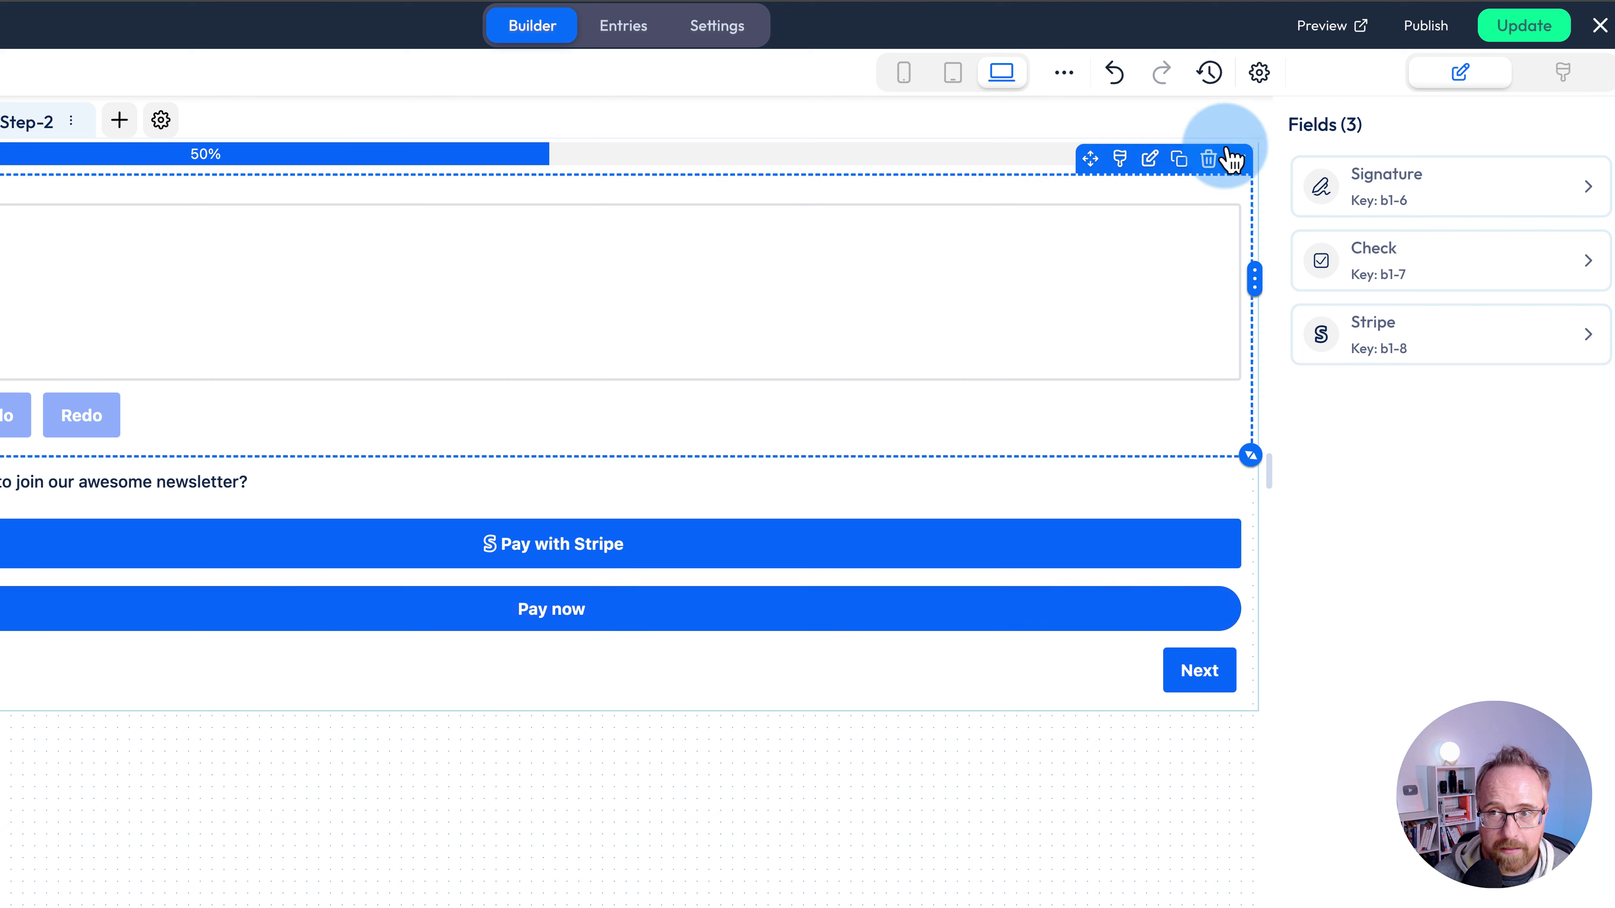
- In preview, autofill name and email, enter 'Message!', sign on Step 2, and start the Stripe payment
click(1322, 28)
click(253, 310)
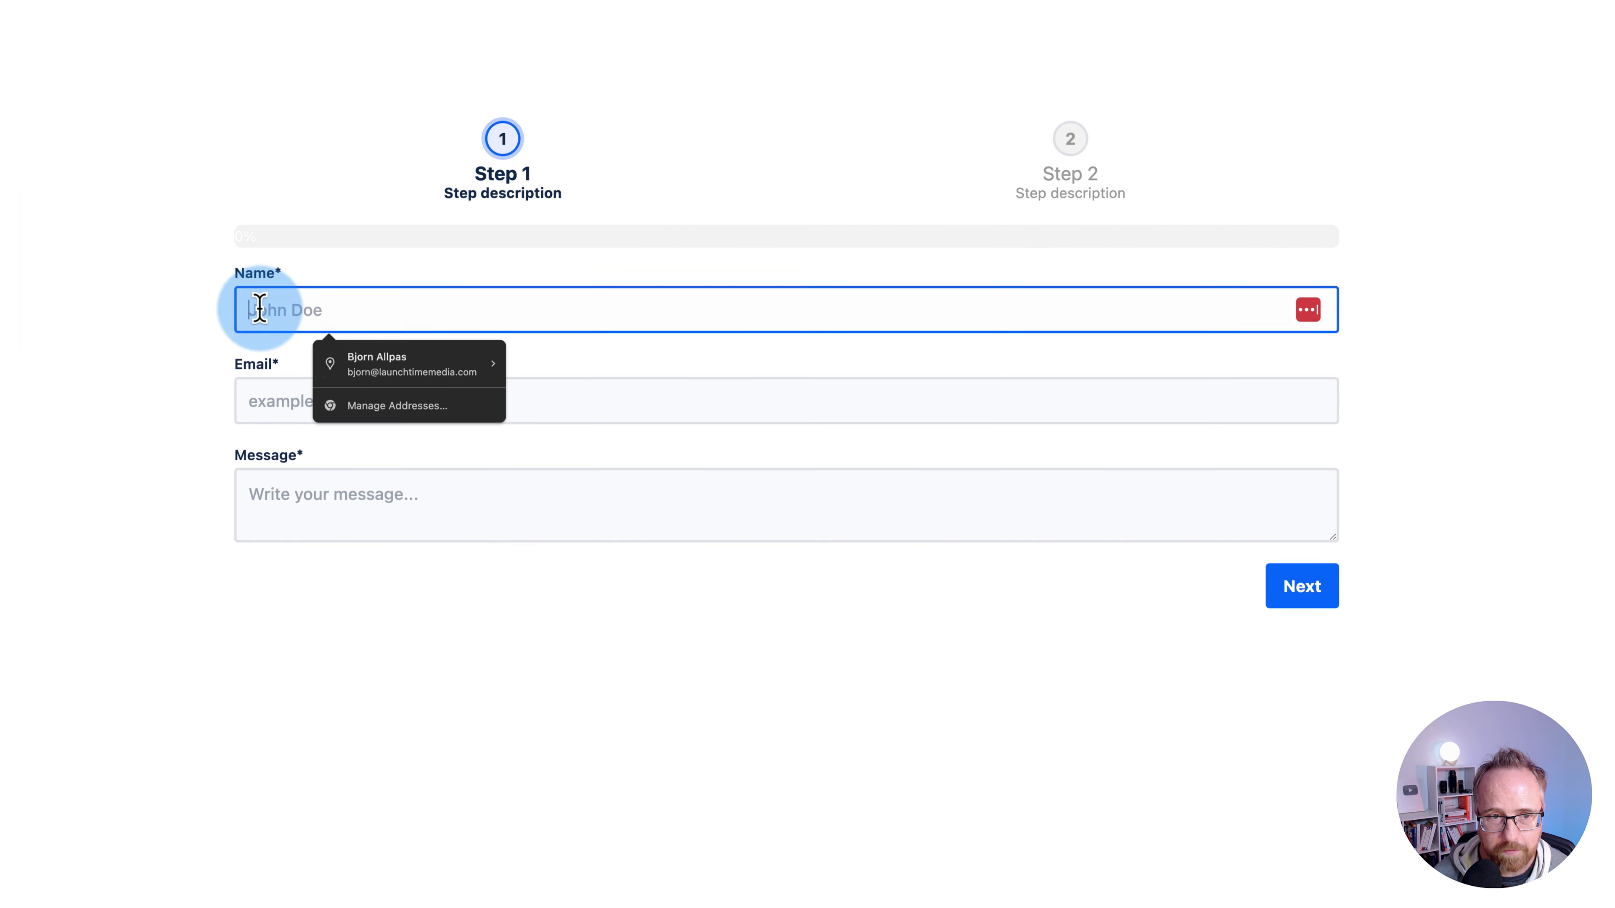
click(386, 370)
click(380, 484)
text(Messa)
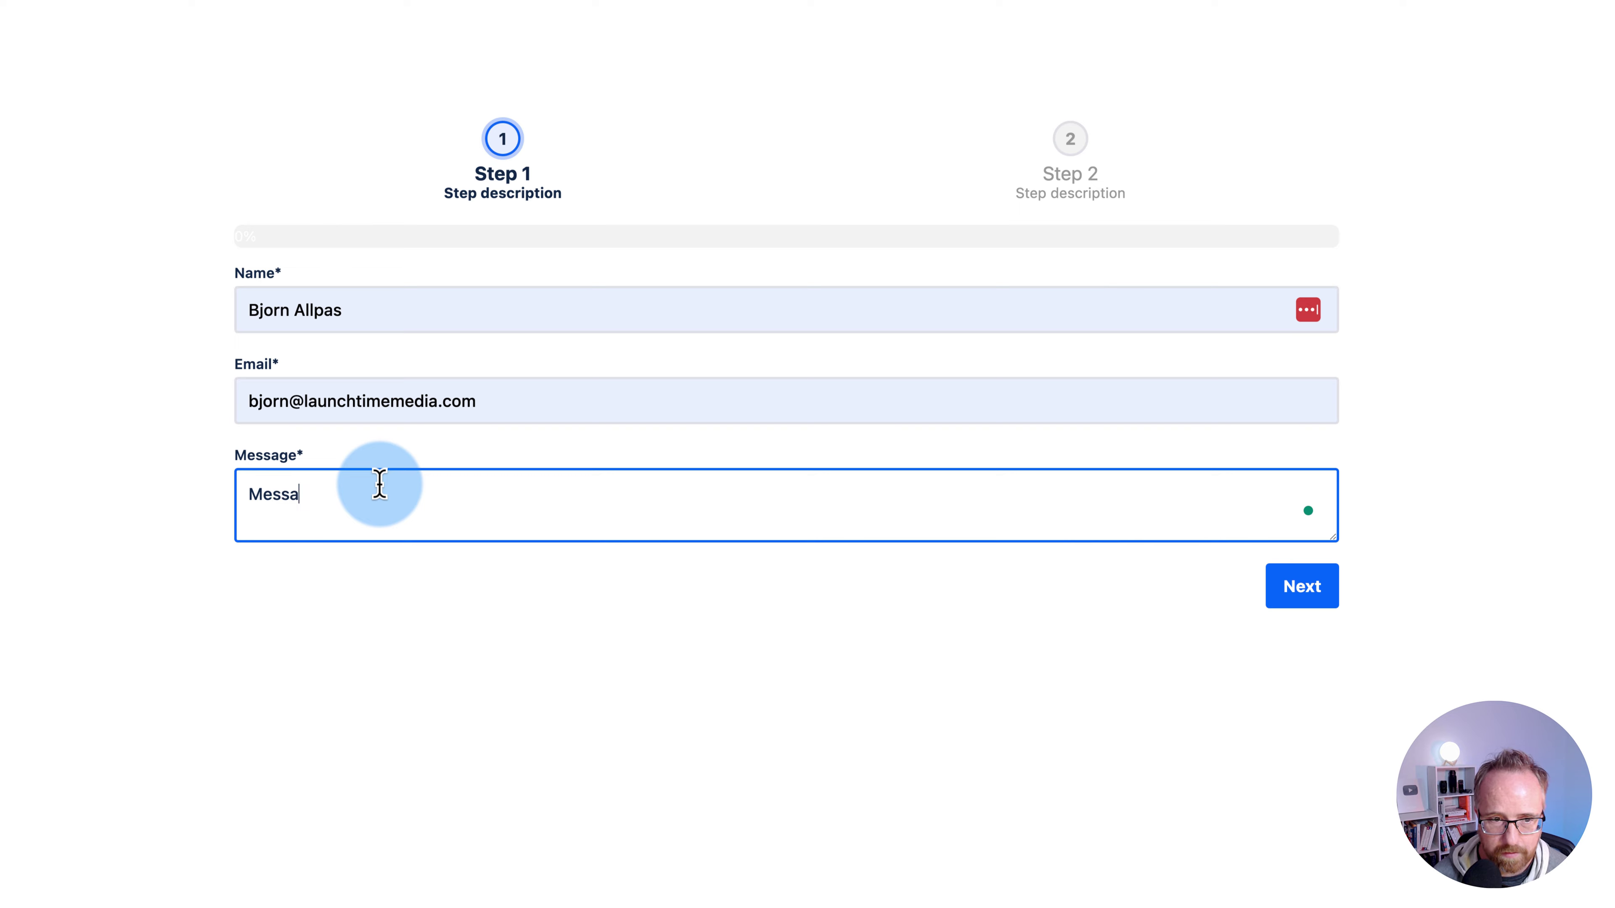
text(ge!)
click(1313, 594)
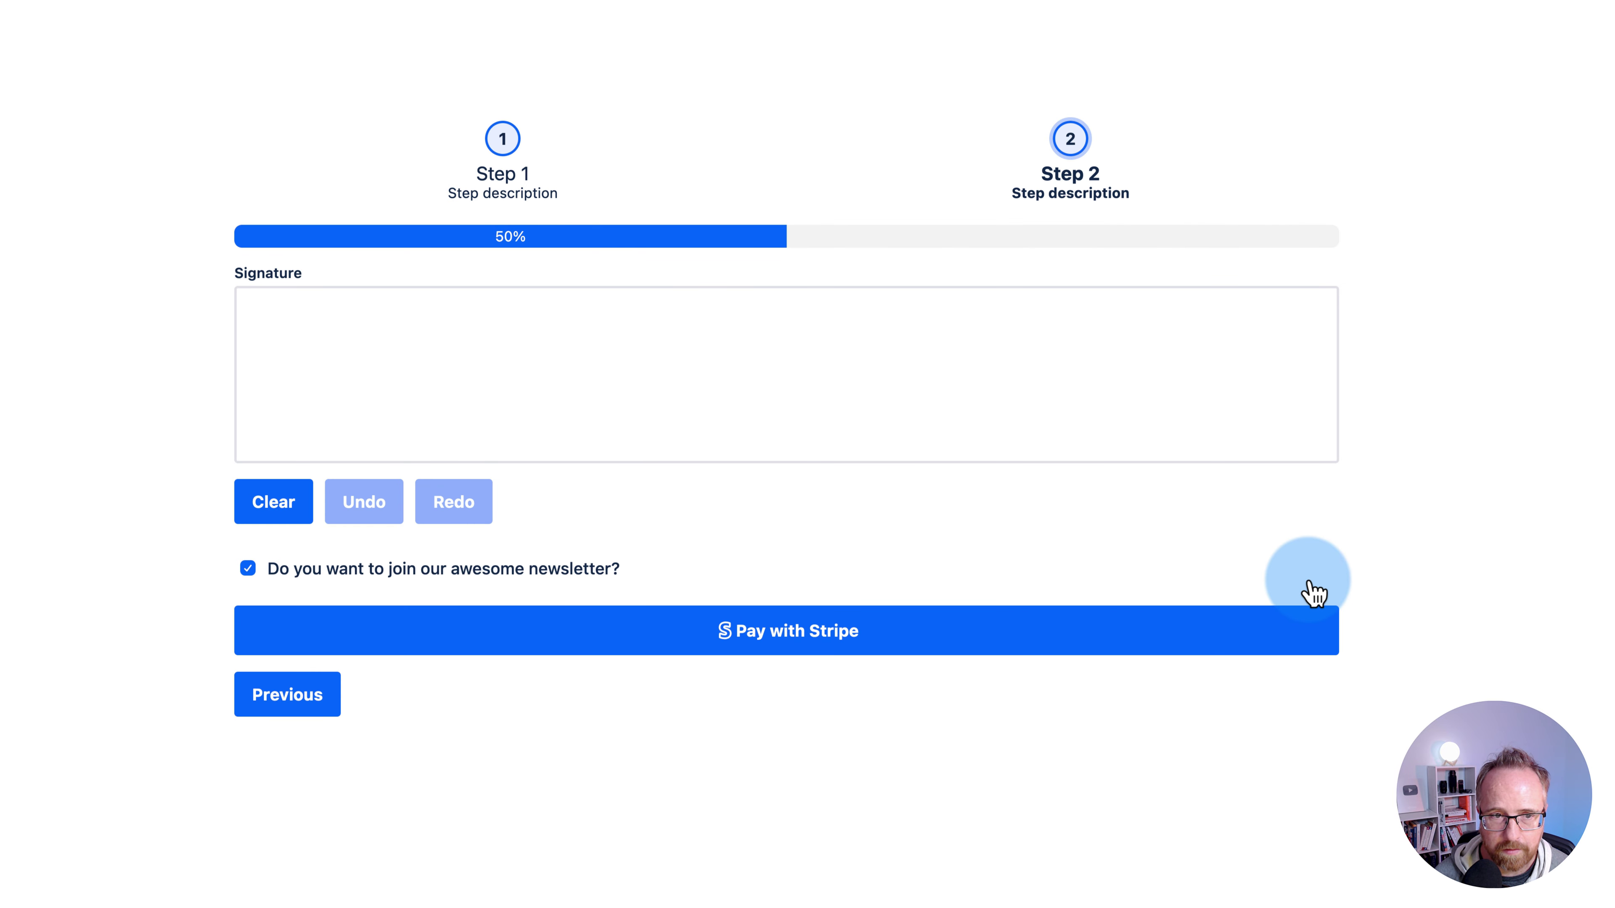
mouse_move(407, 354)
mouse_down()
mouse_move(400, 324)
mouse_move(404, 421)
mouse_move(348, 407)
mouse_move(930, 372)
mouse_up()
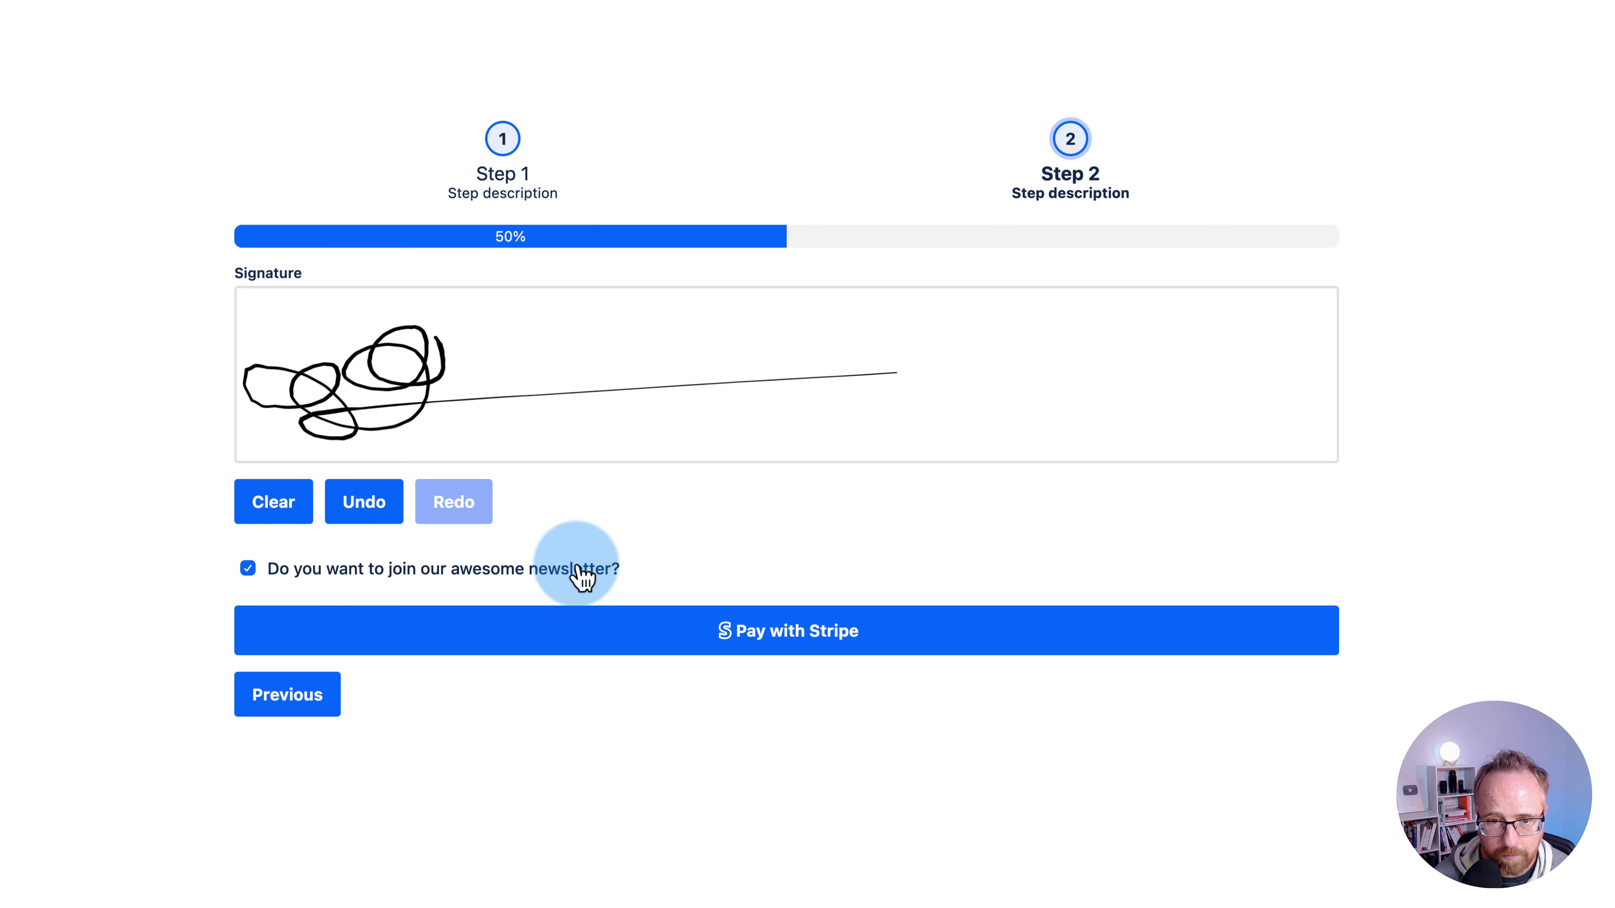
click(825, 633)
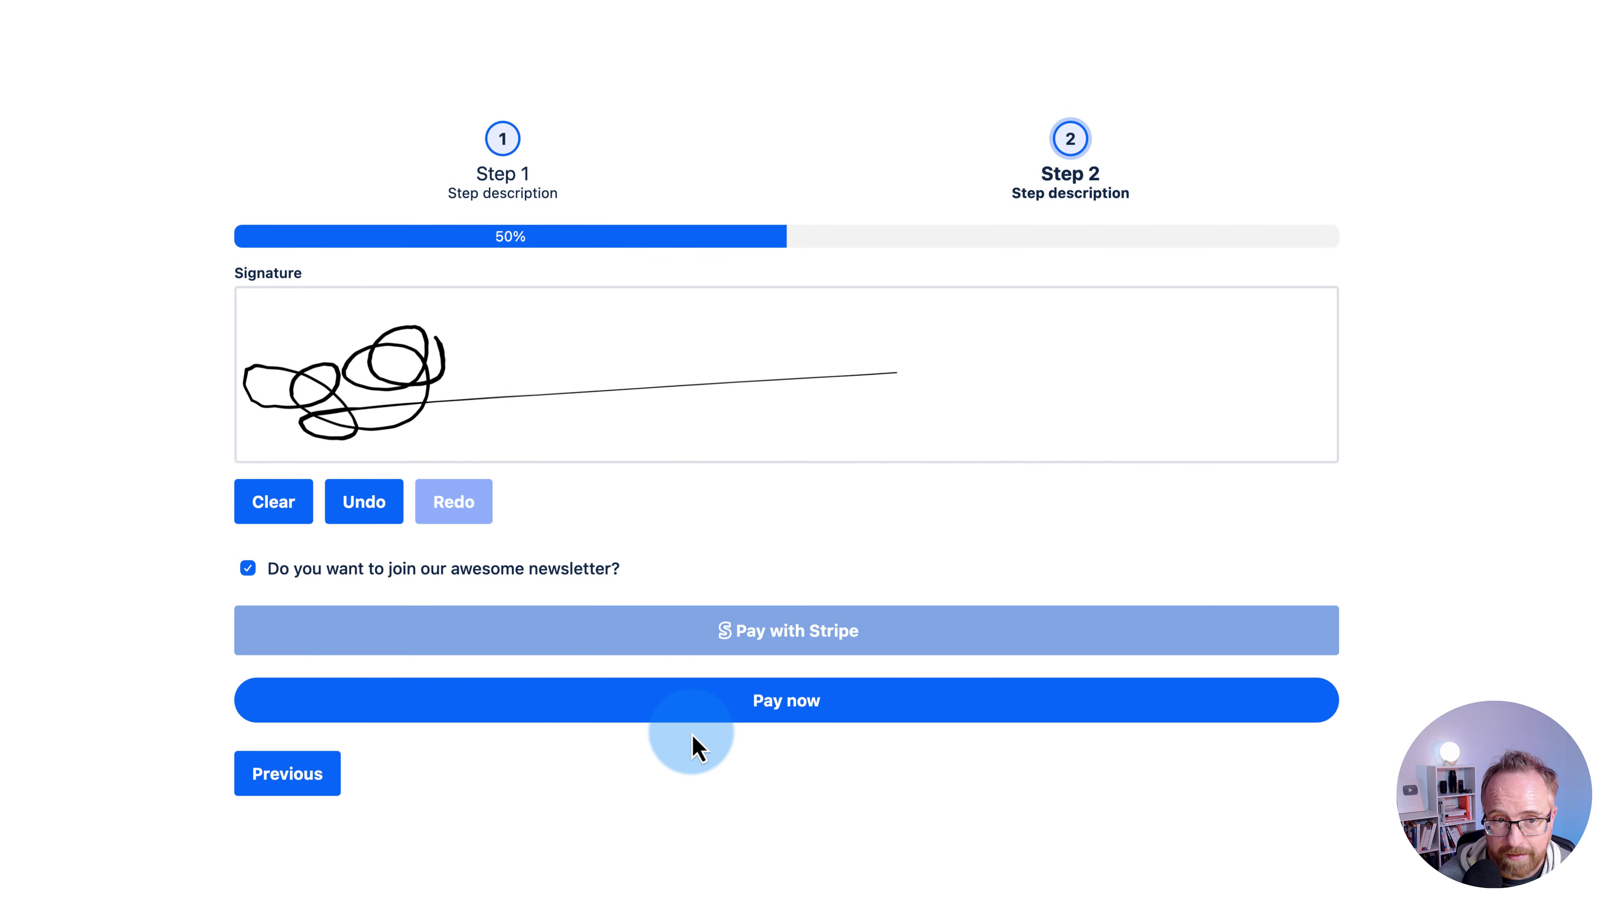
- Scroll to the preview's Stripe card fields and trigger Pay with Stripe twice more
scroll(692, 743, down, 3)
scroll(130, 617, down, 3)
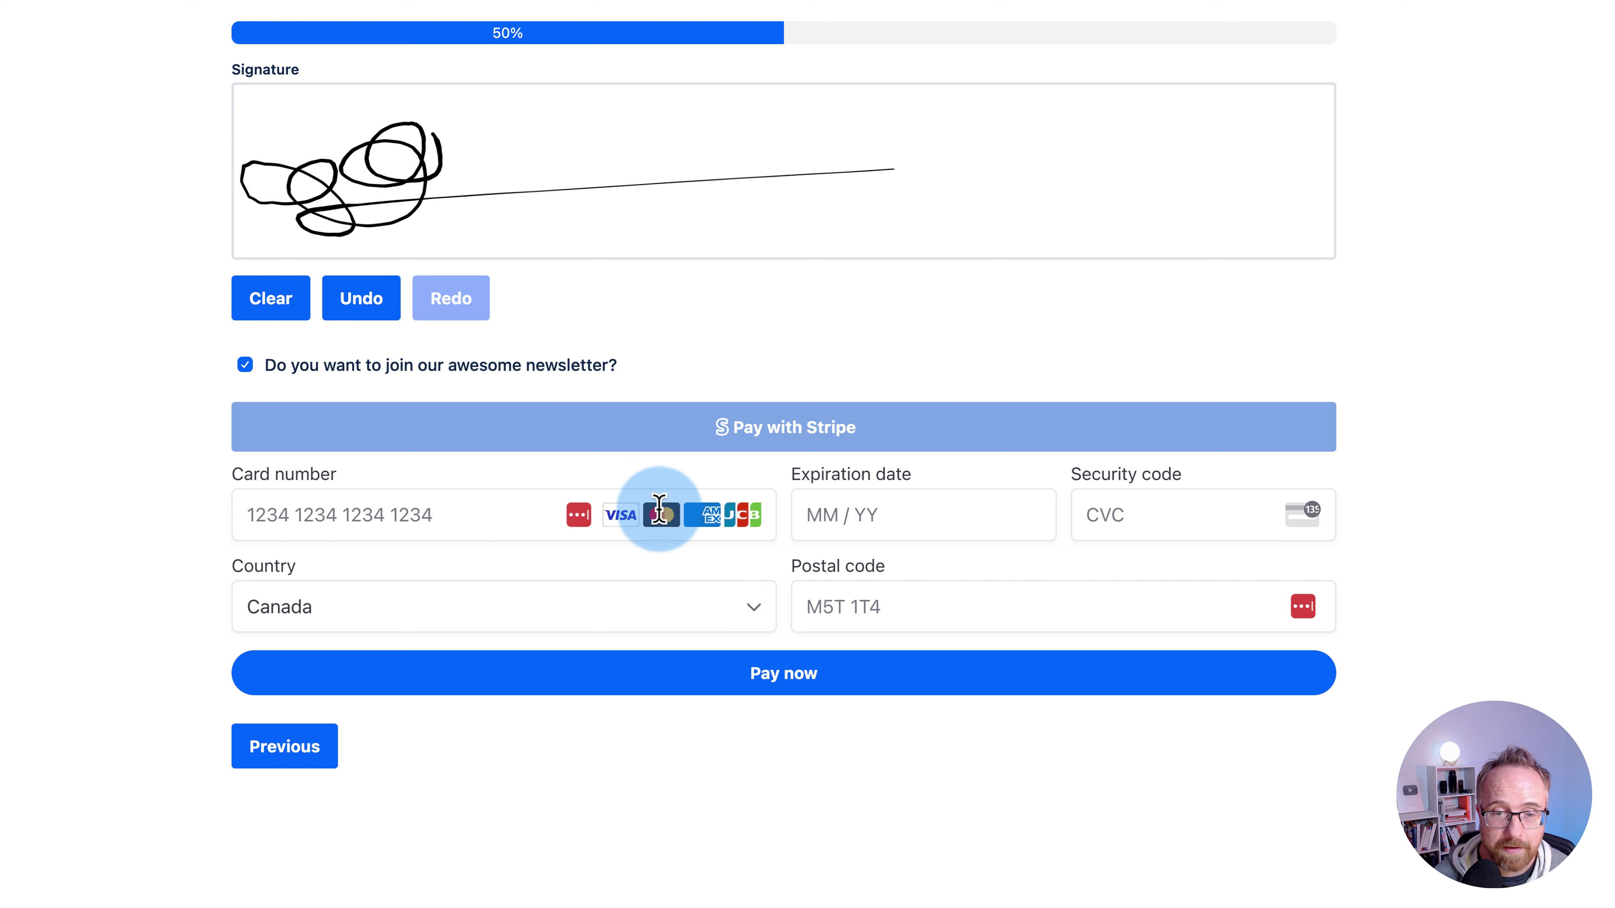
click(615, 432)
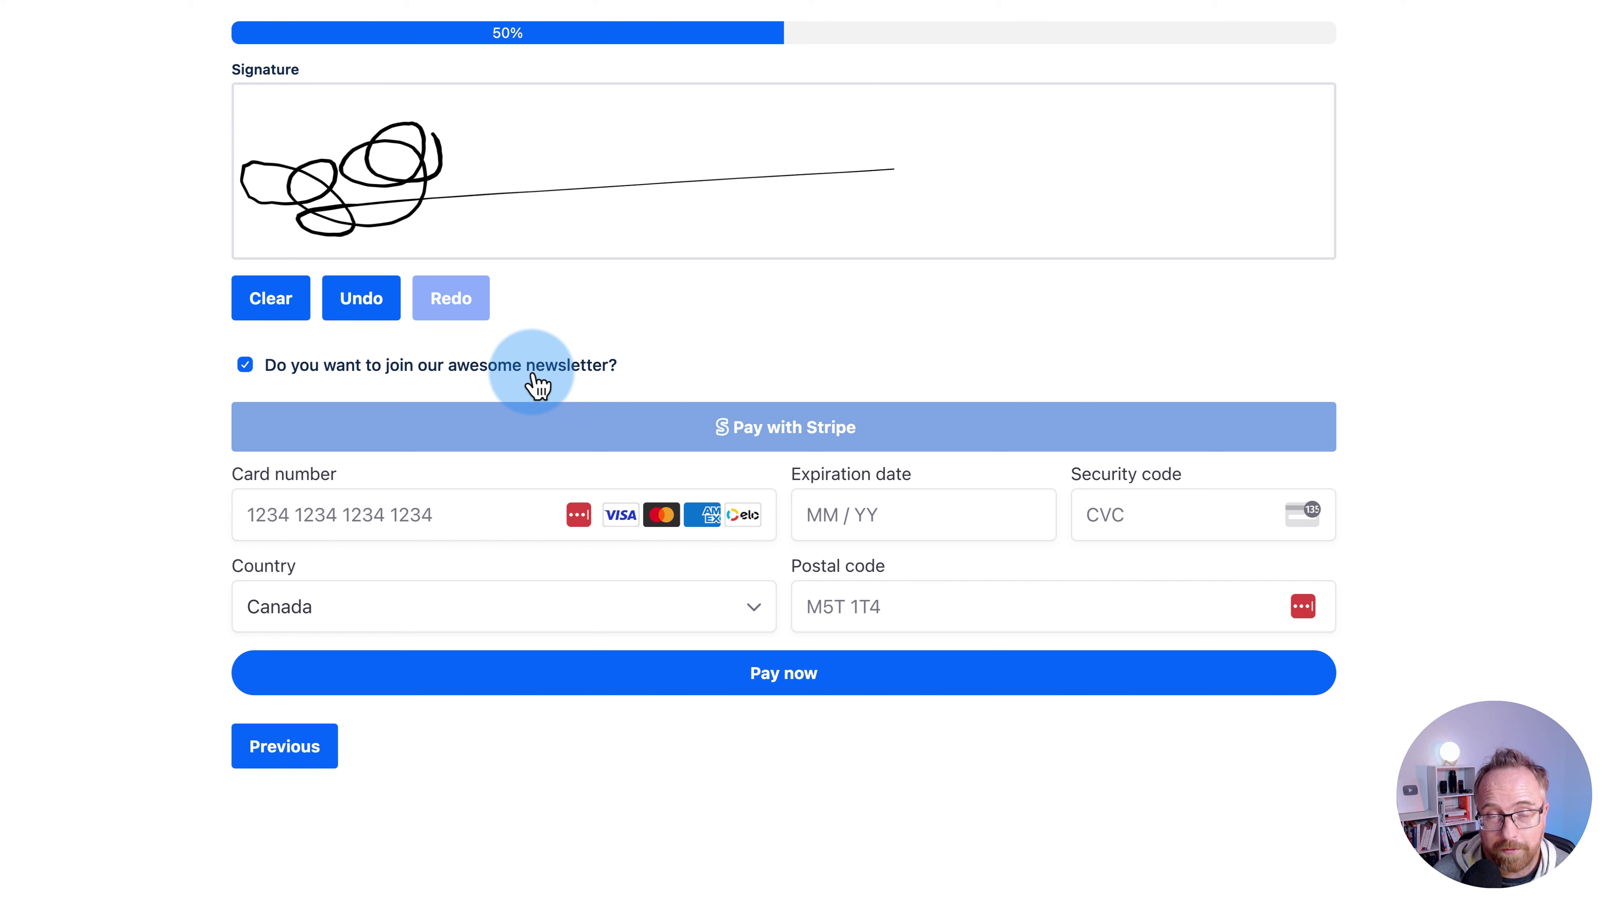
click(660, 445)
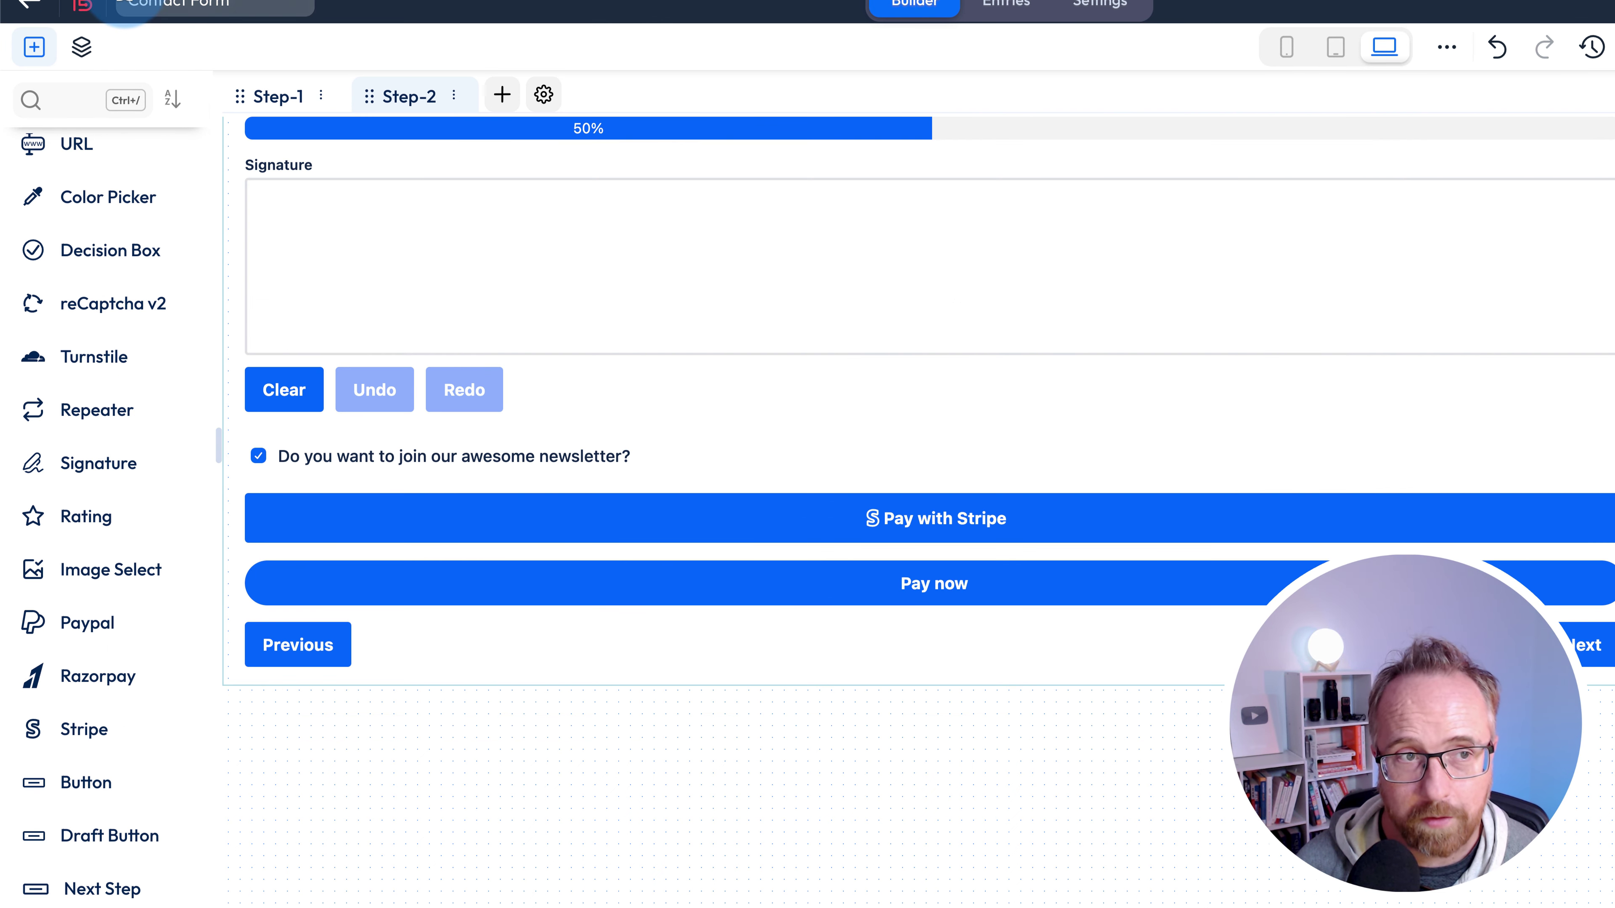
- Return to the All Forms list and copy the Contact Form shortcode [bitform id='1']
click(39, 11)
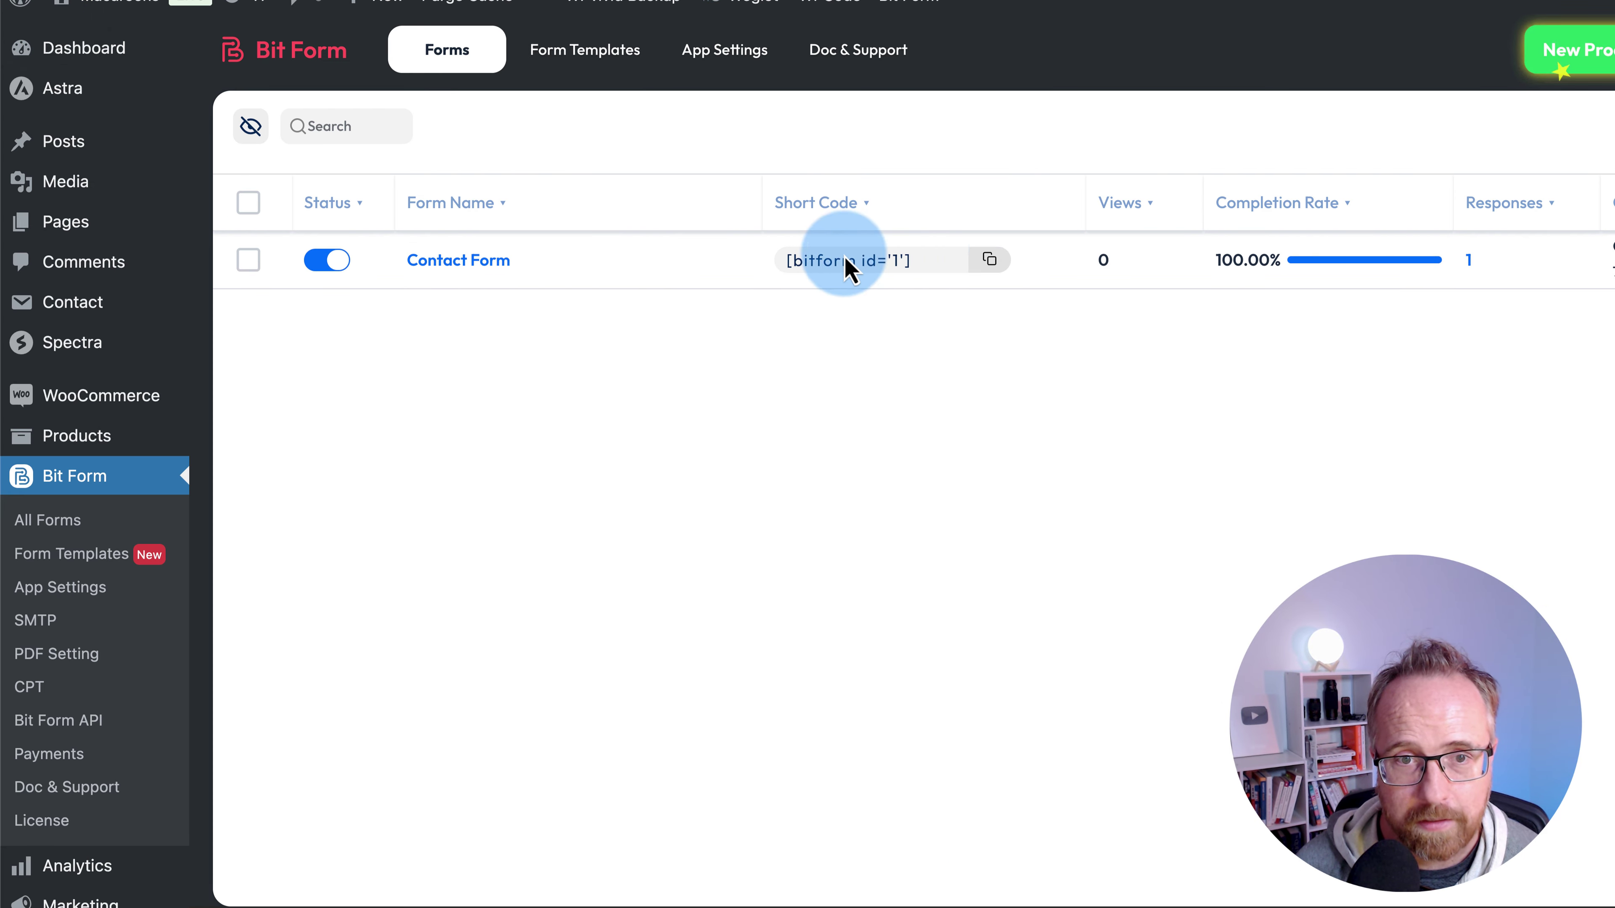
click(998, 267)
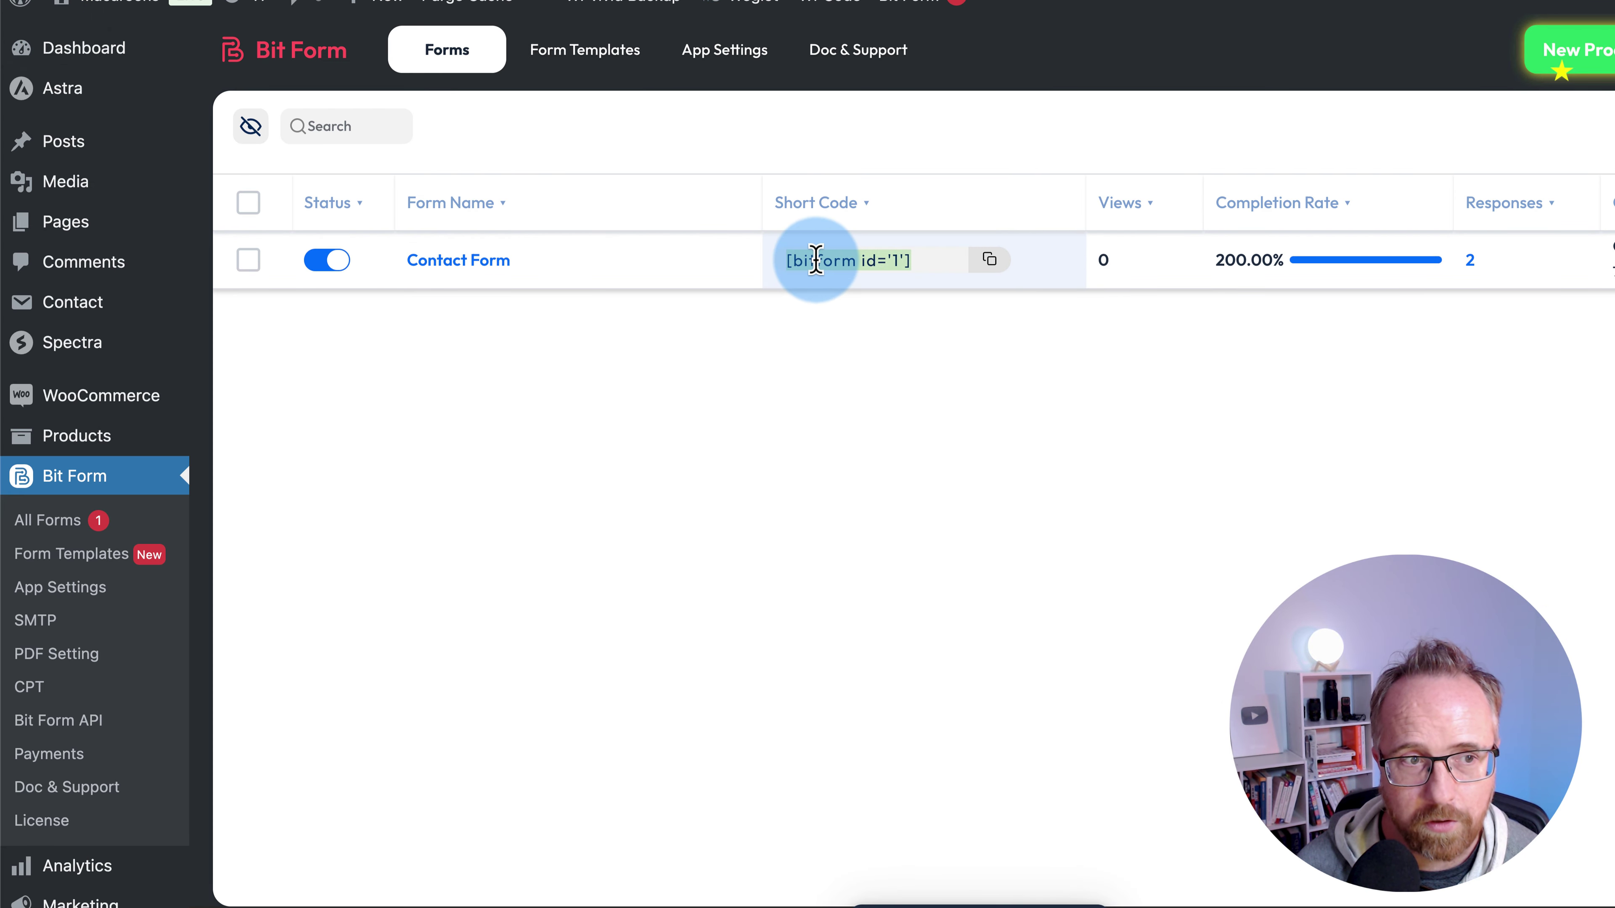
mouse_move(130, 237)
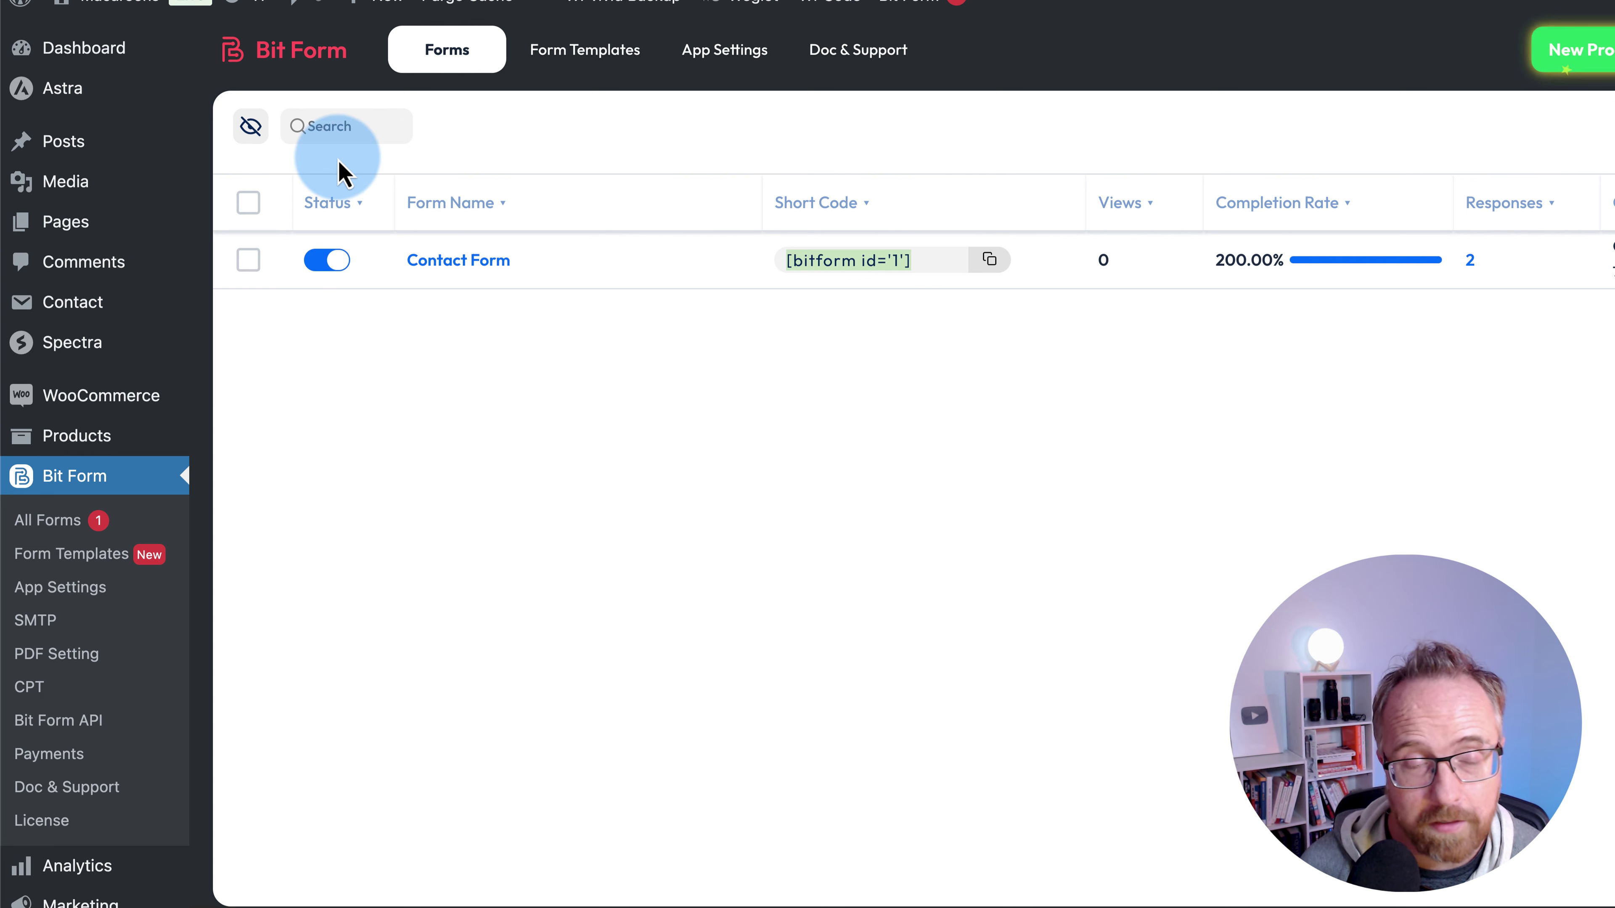
mouse_move(83, 219)
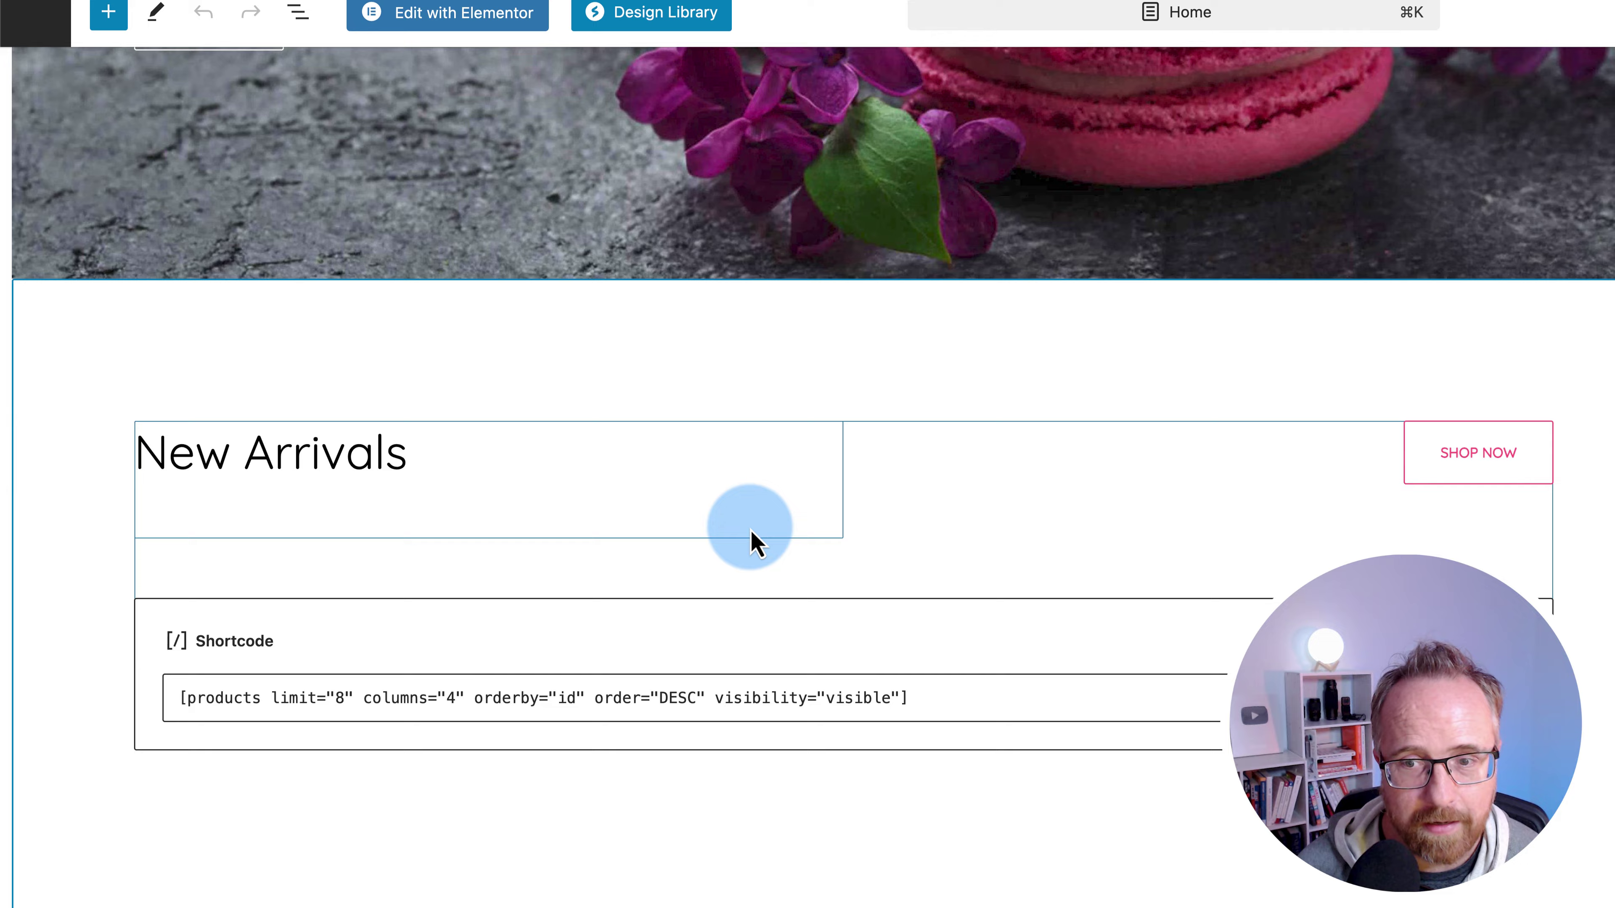
- Add a Shortcode block with [bitform id='1'] below the New Arrivals products shortcode and save Home
scroll(750, 528, down, 3)
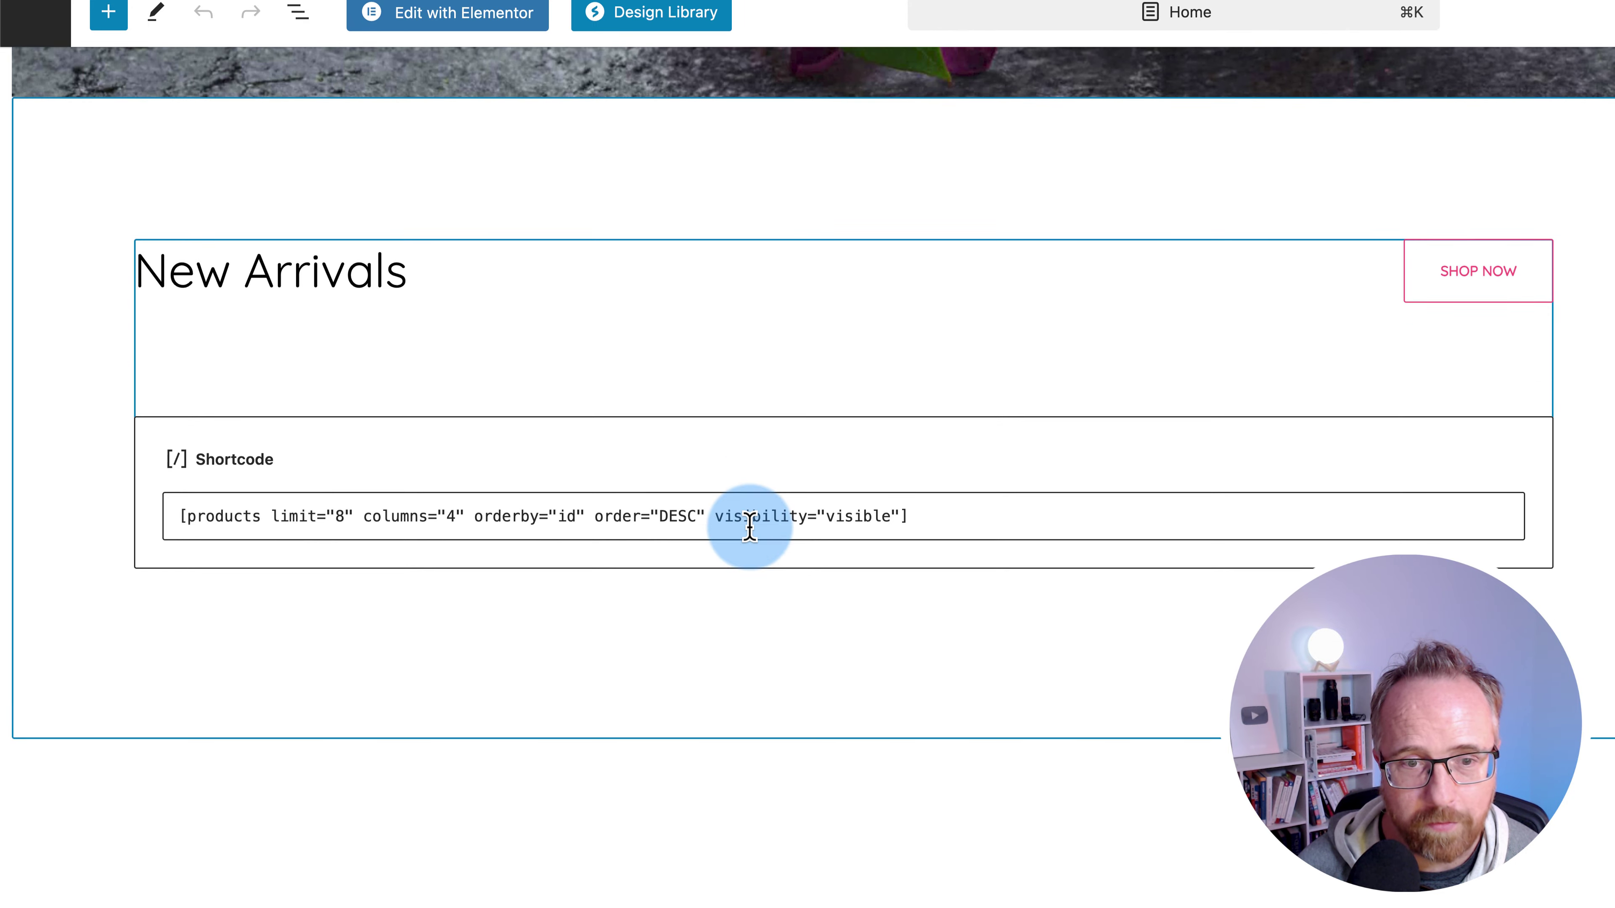
click(1539, 497)
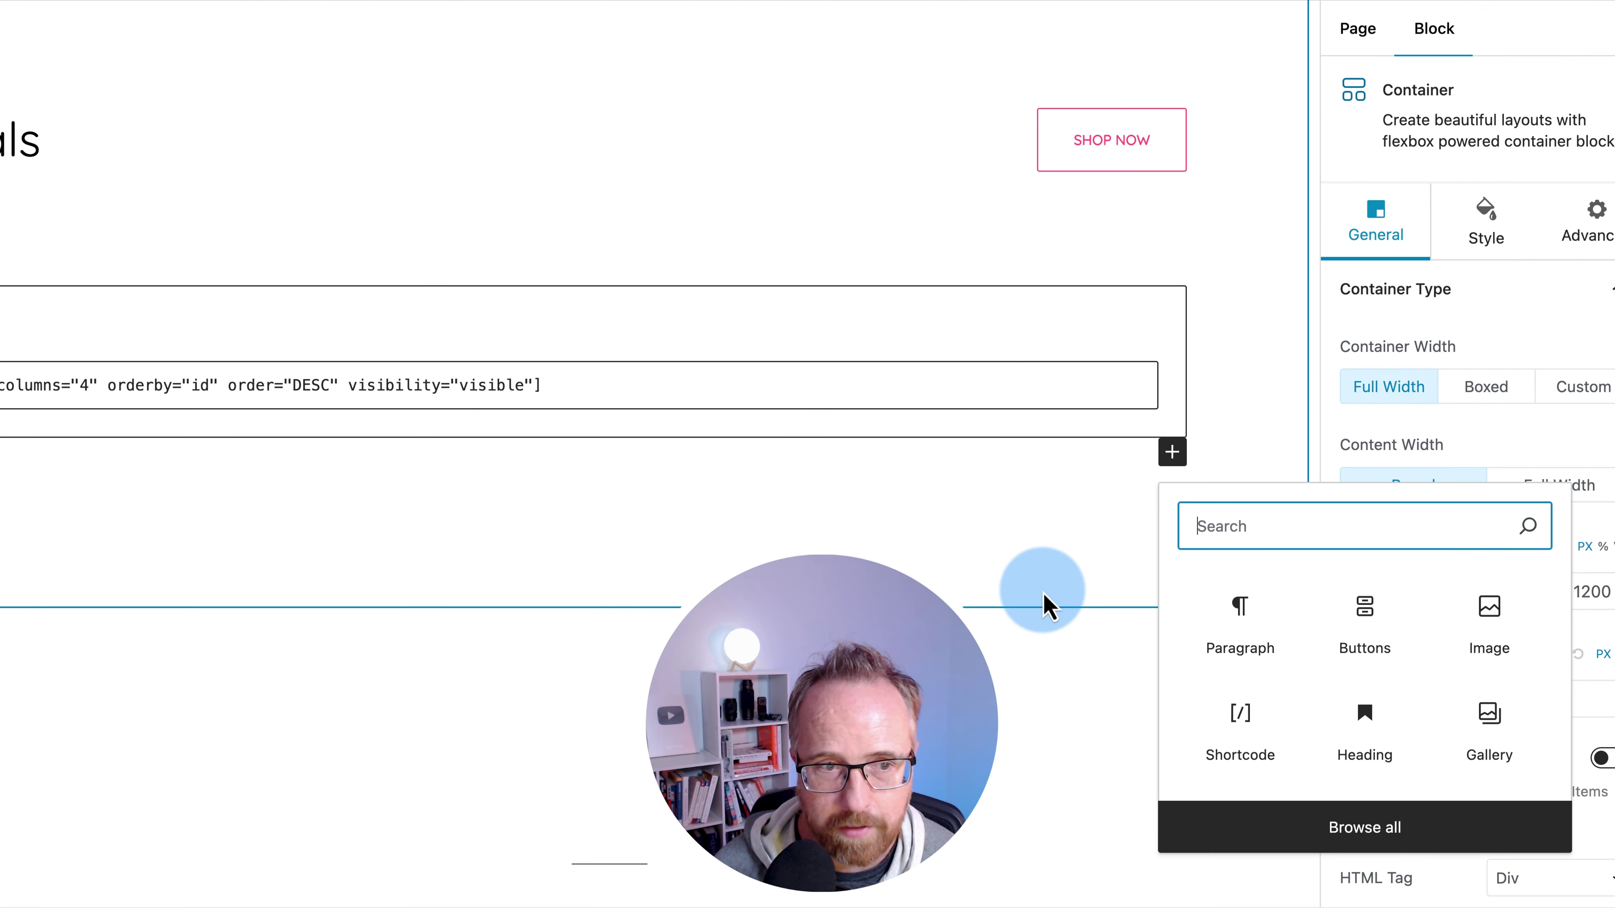
click(1246, 732)
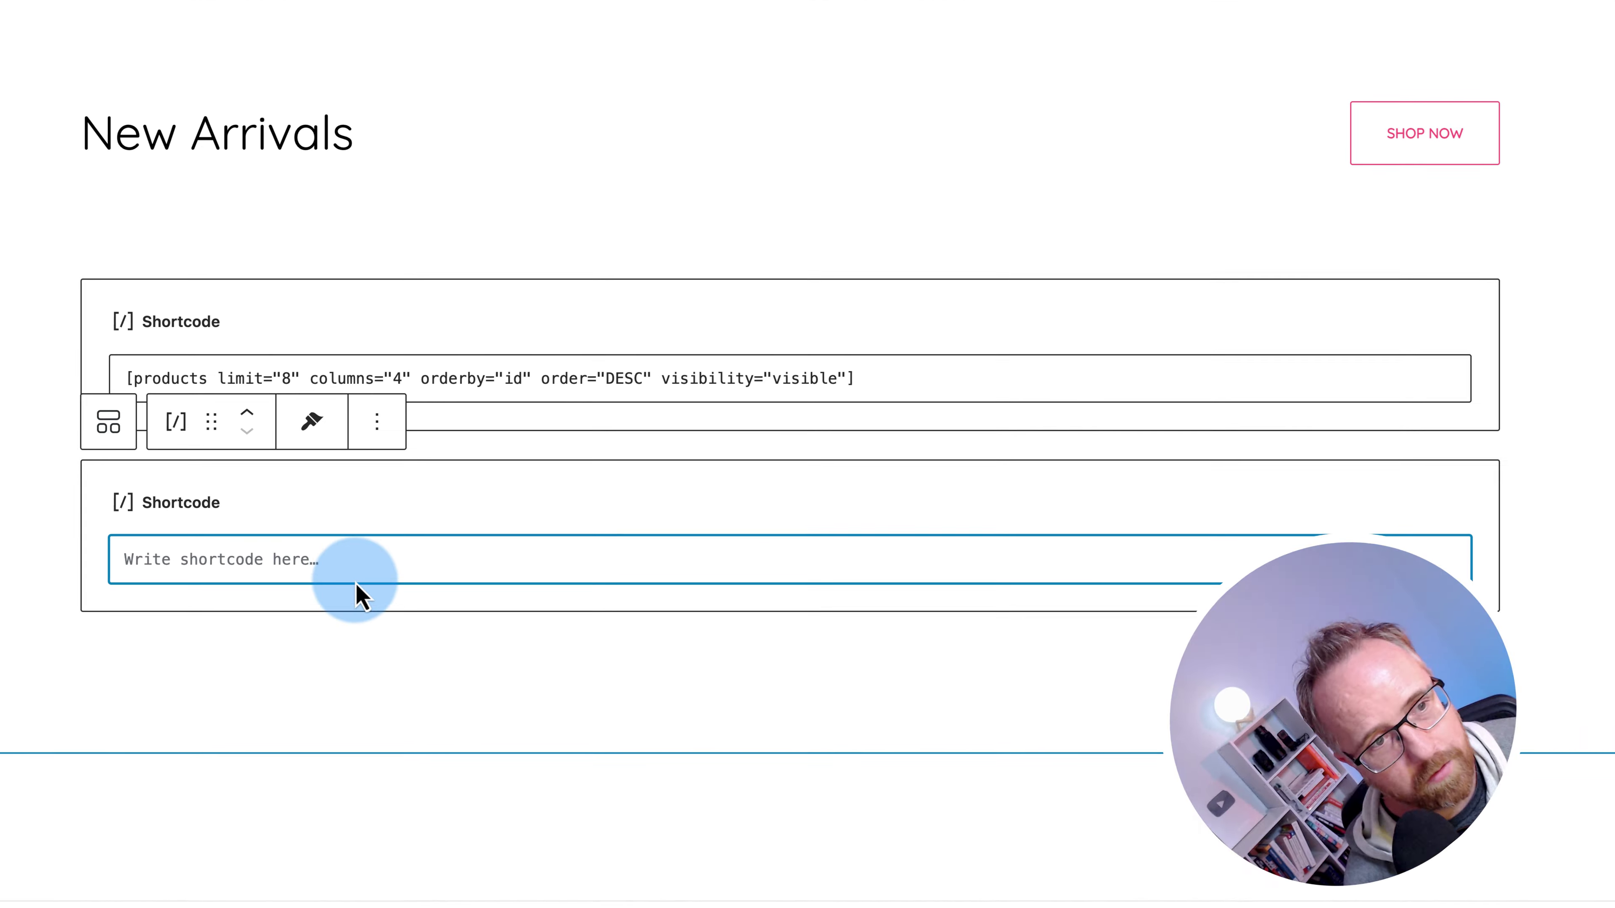
key(super+v)
key(super+s)
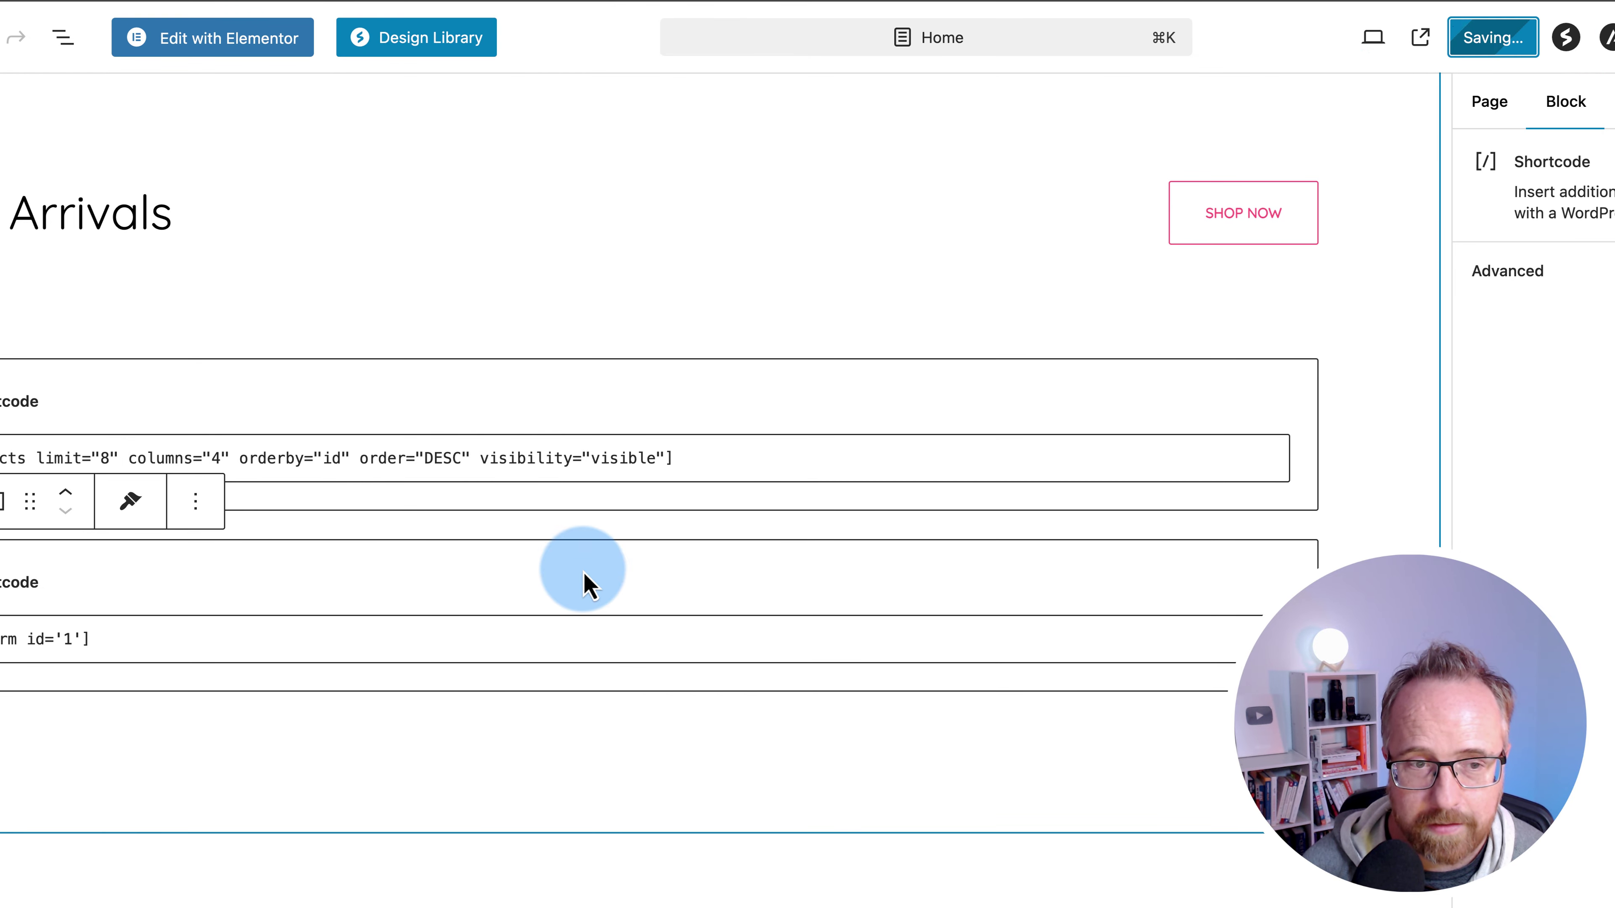
click(223, 854)
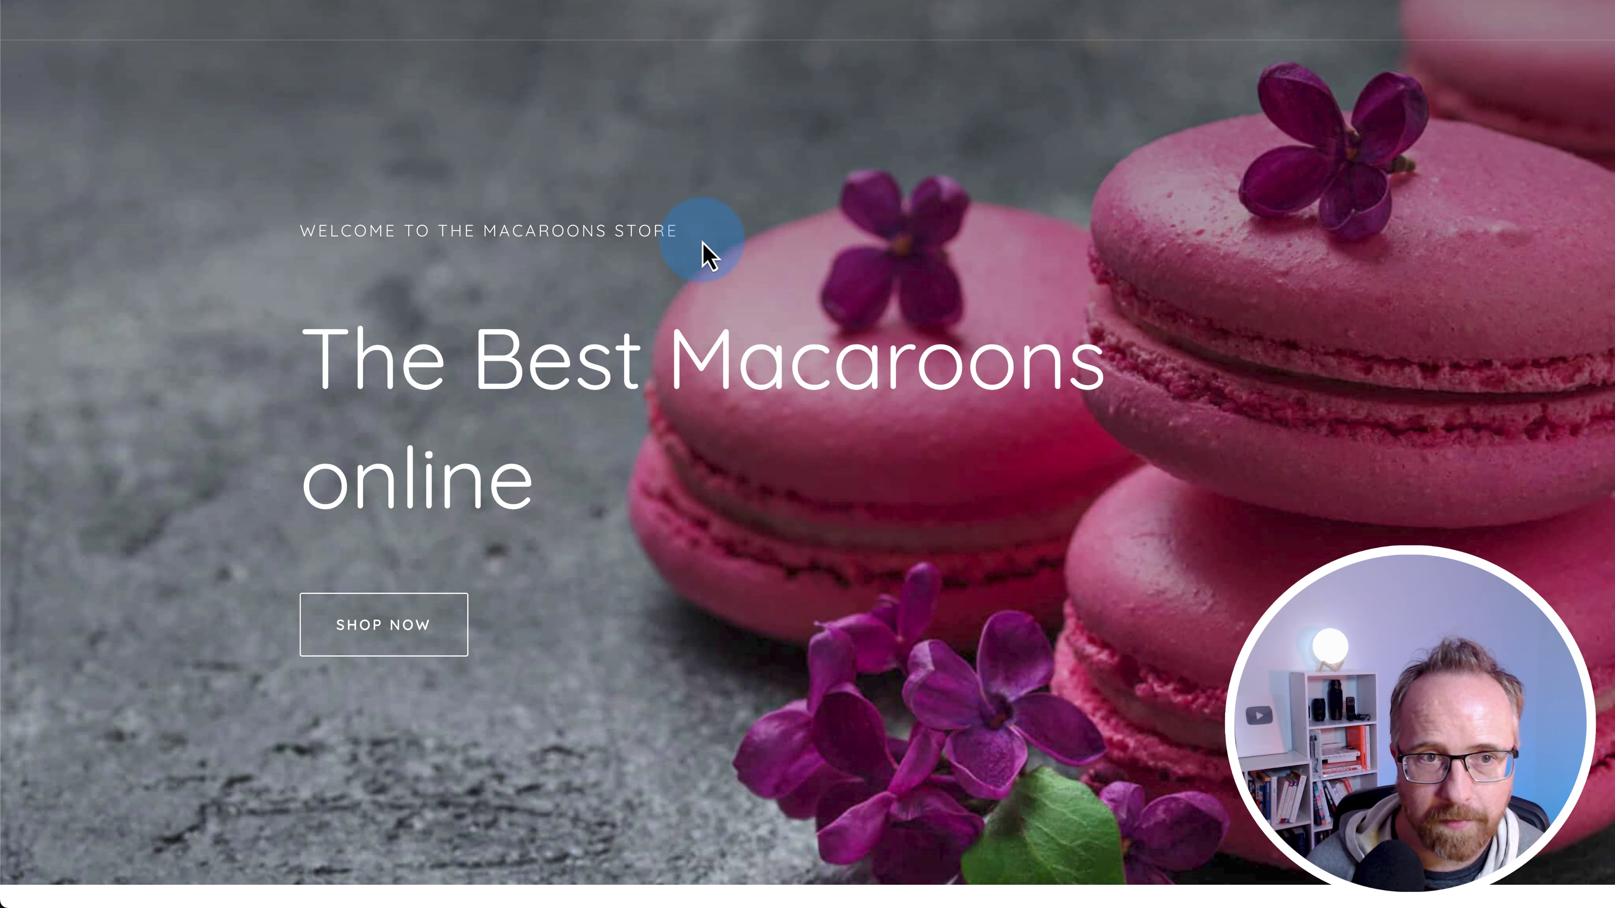
- Scroll the live Home page down to the two-step form and autofill its Name and Email
scroll(703, 252, down, 1)
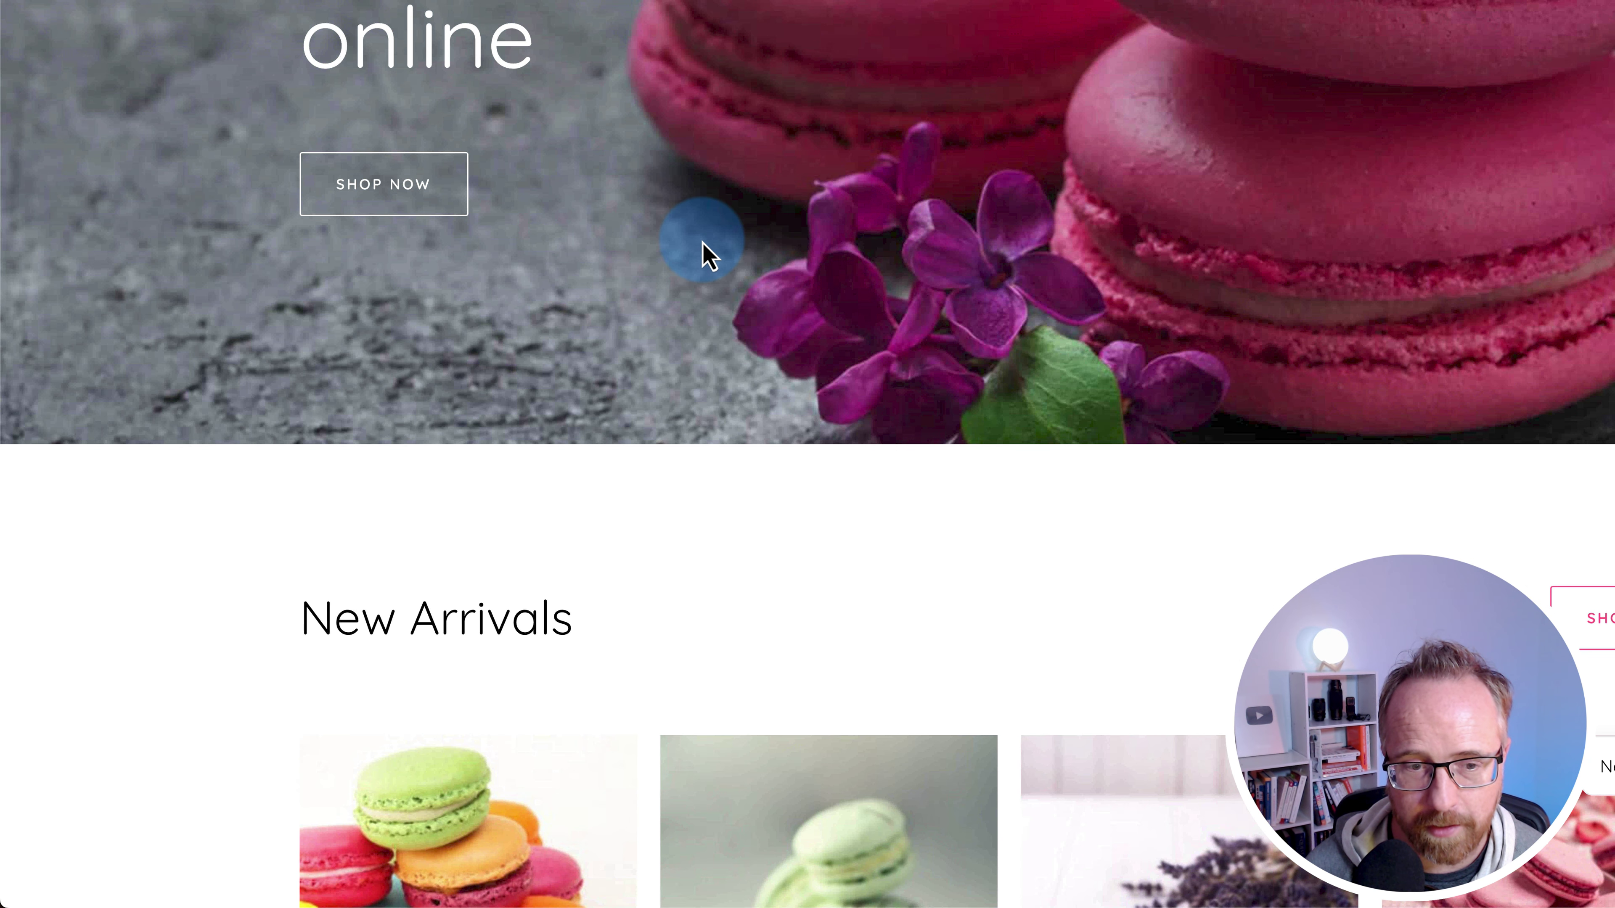
scroll(703, 252, down, 10)
scroll(731, 379, down, 3)
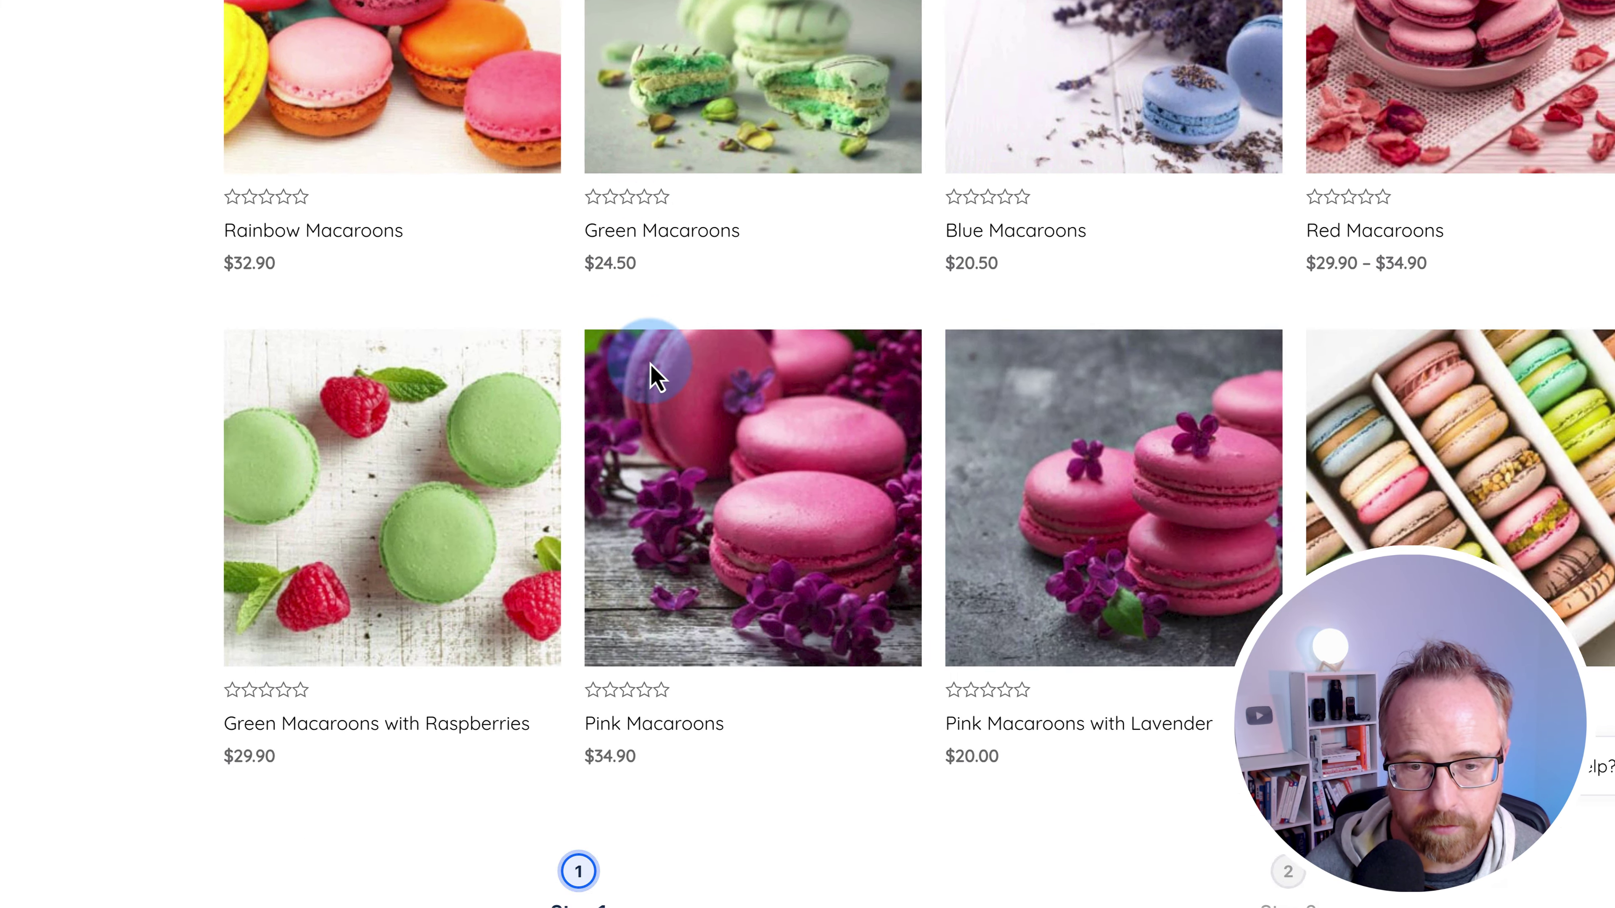
scroll(655, 375, down, 10)
click(299, 281)
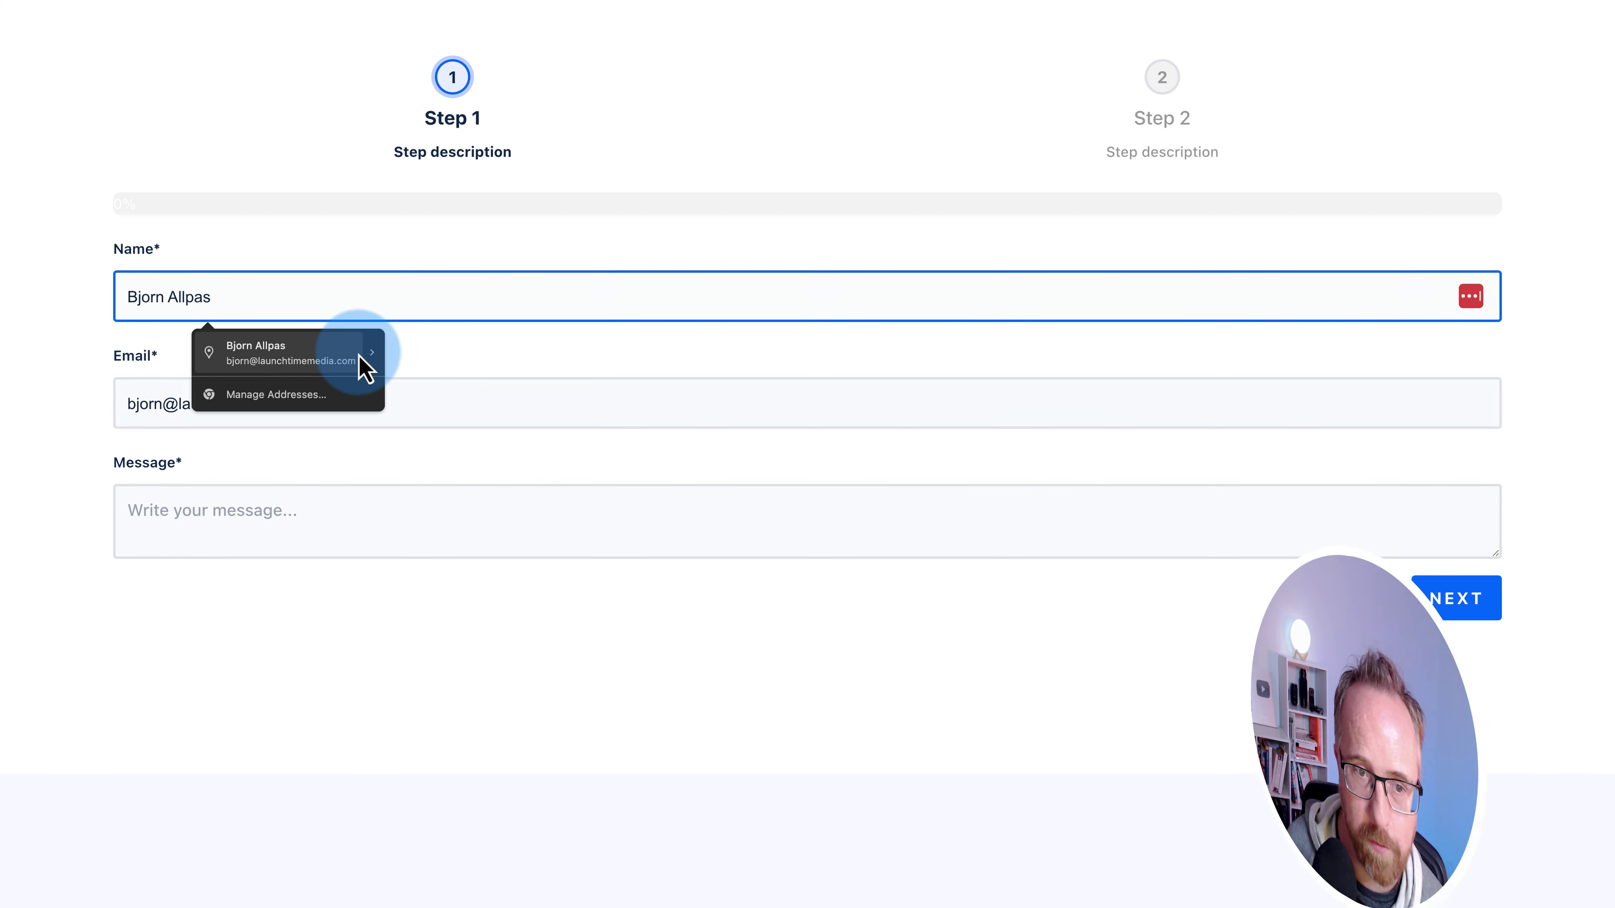
click(366, 367)
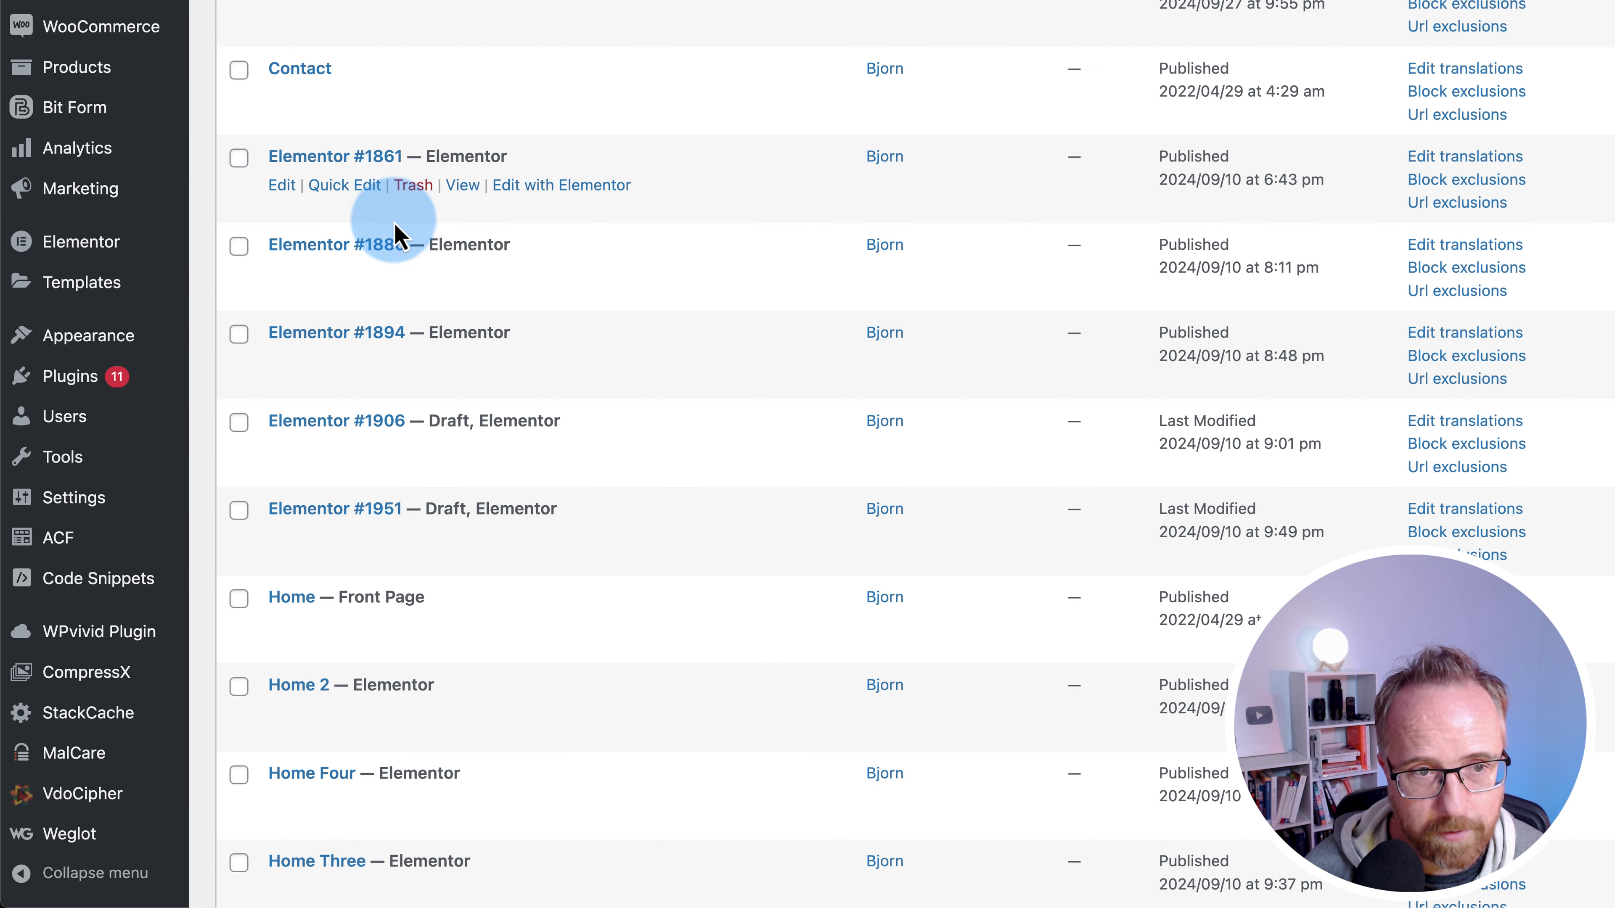
- Put a Shortcode widget holding [bitform id='1'] into the empty section of Elementor #1861
click(568, 186)
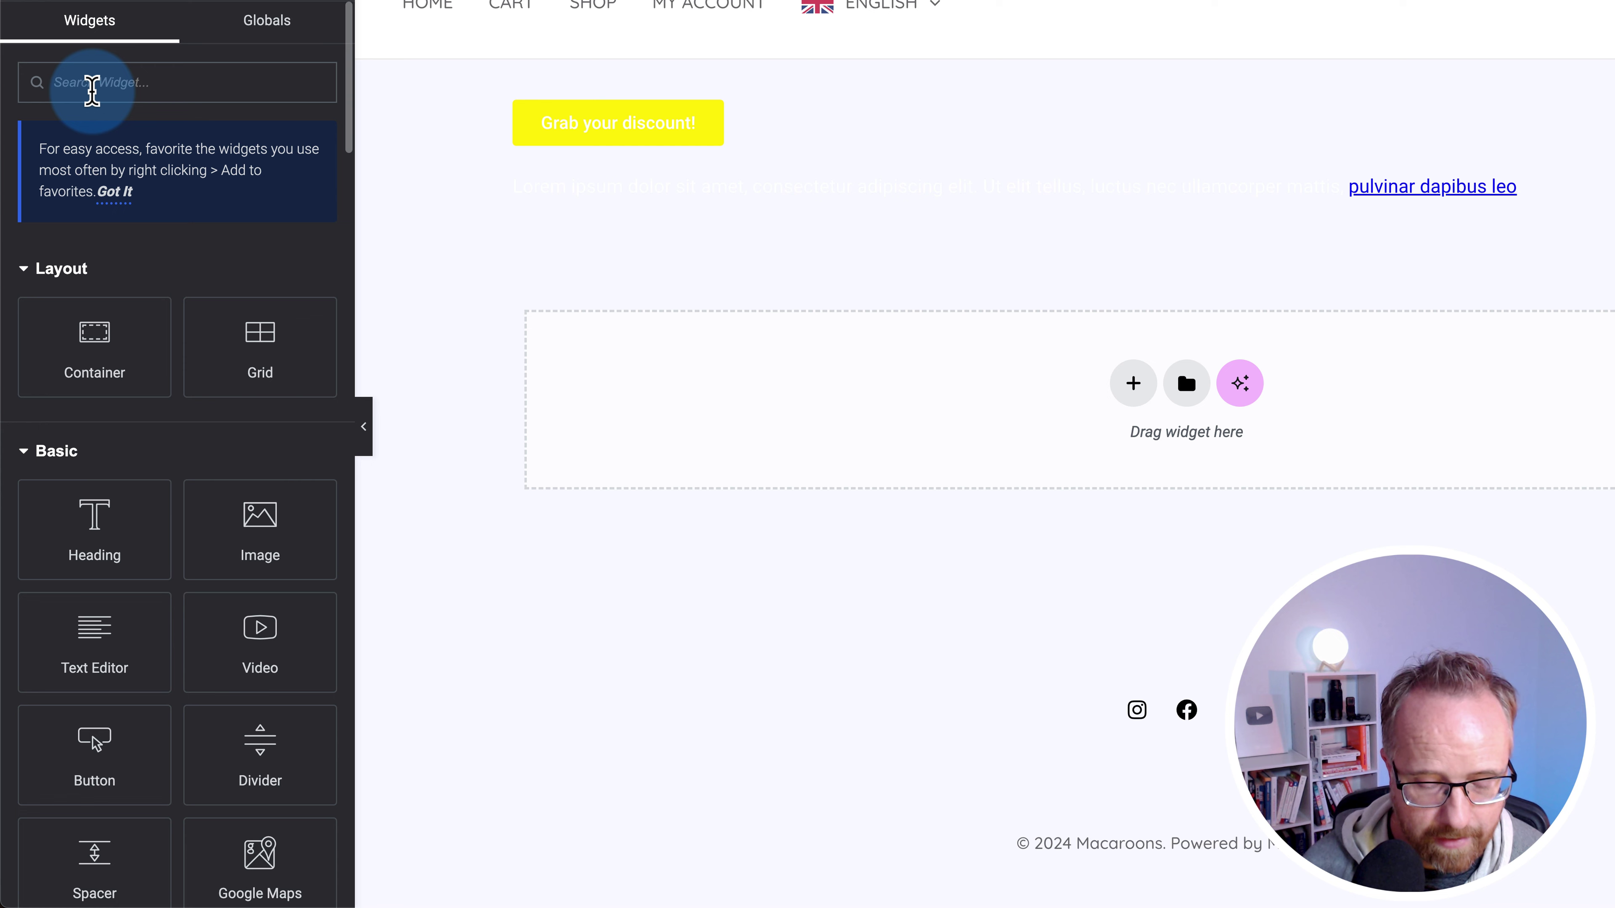
text(short)
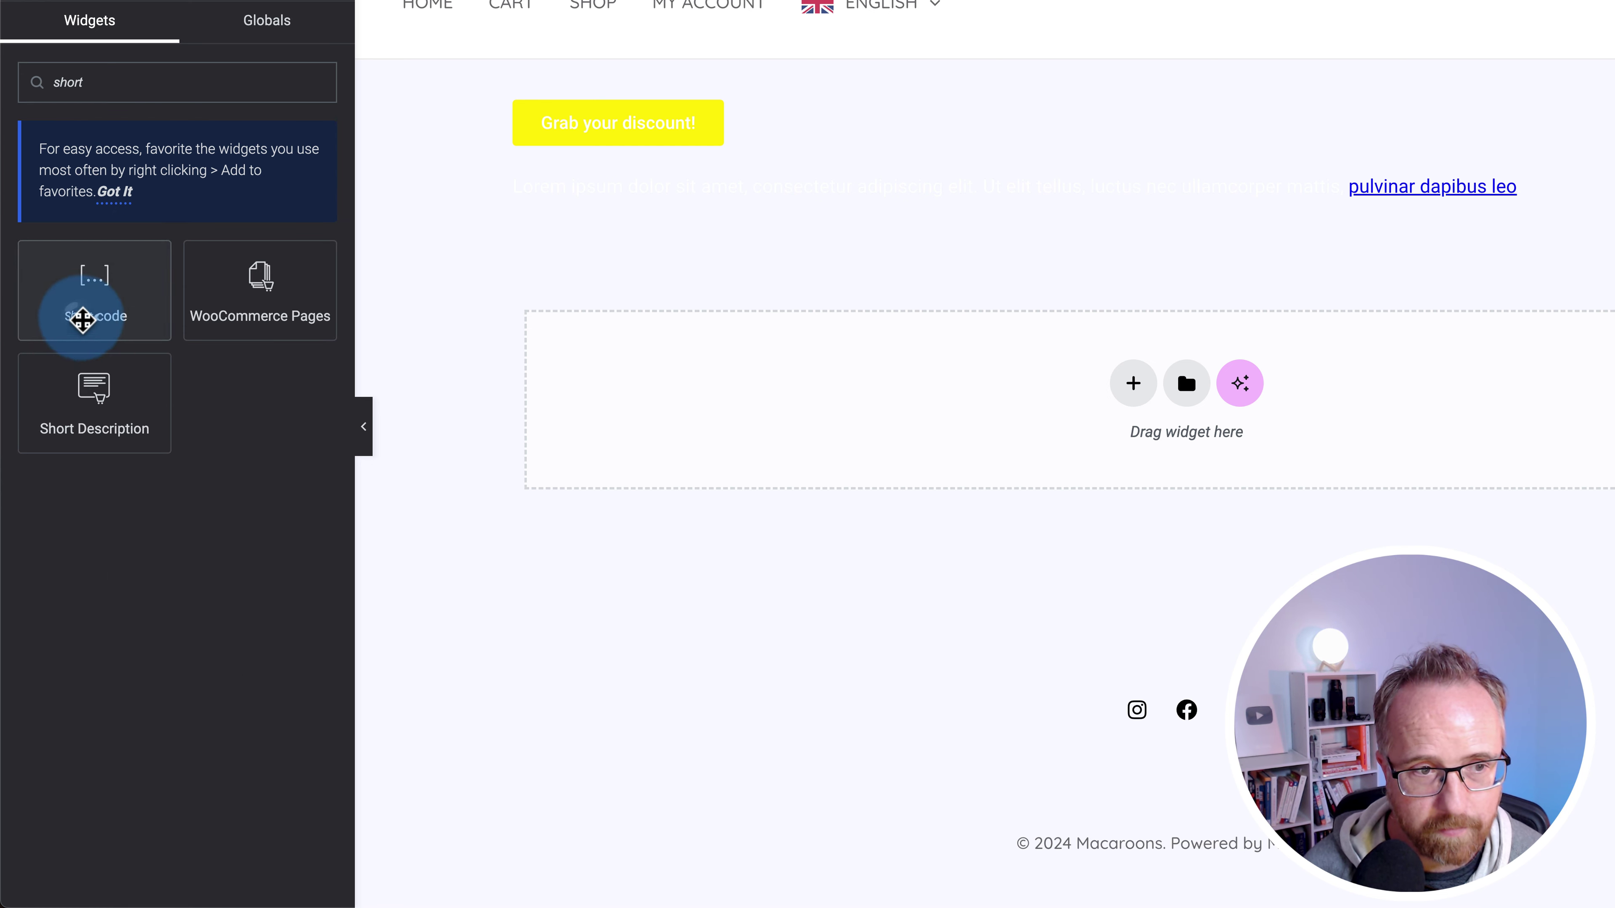
drag(79, 314, 851, 432)
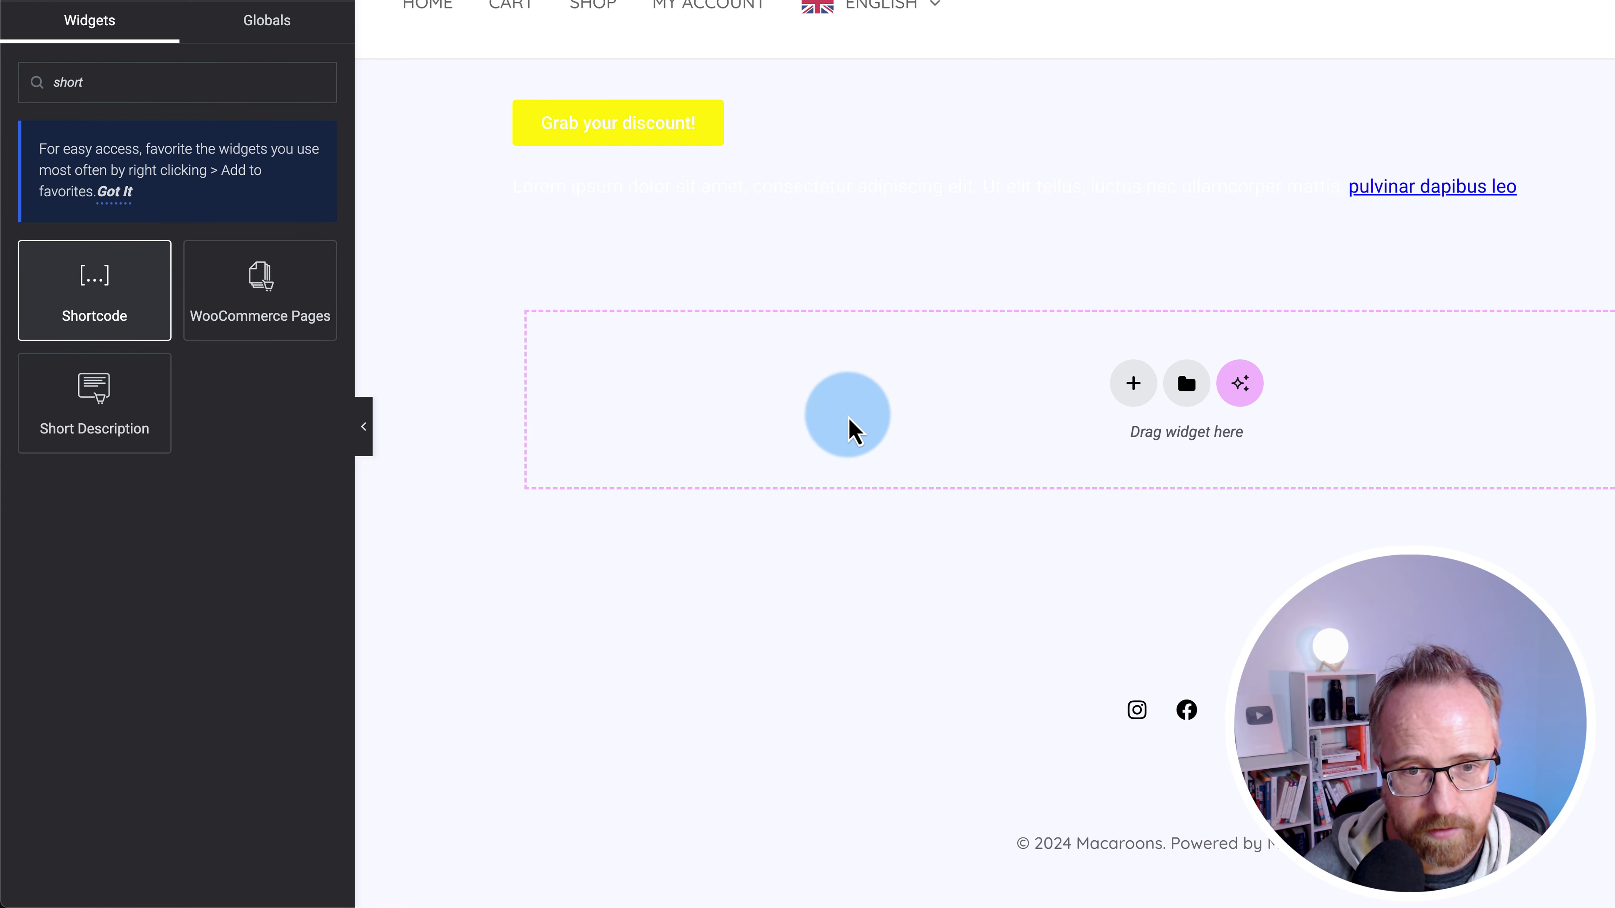
click(254, 311)
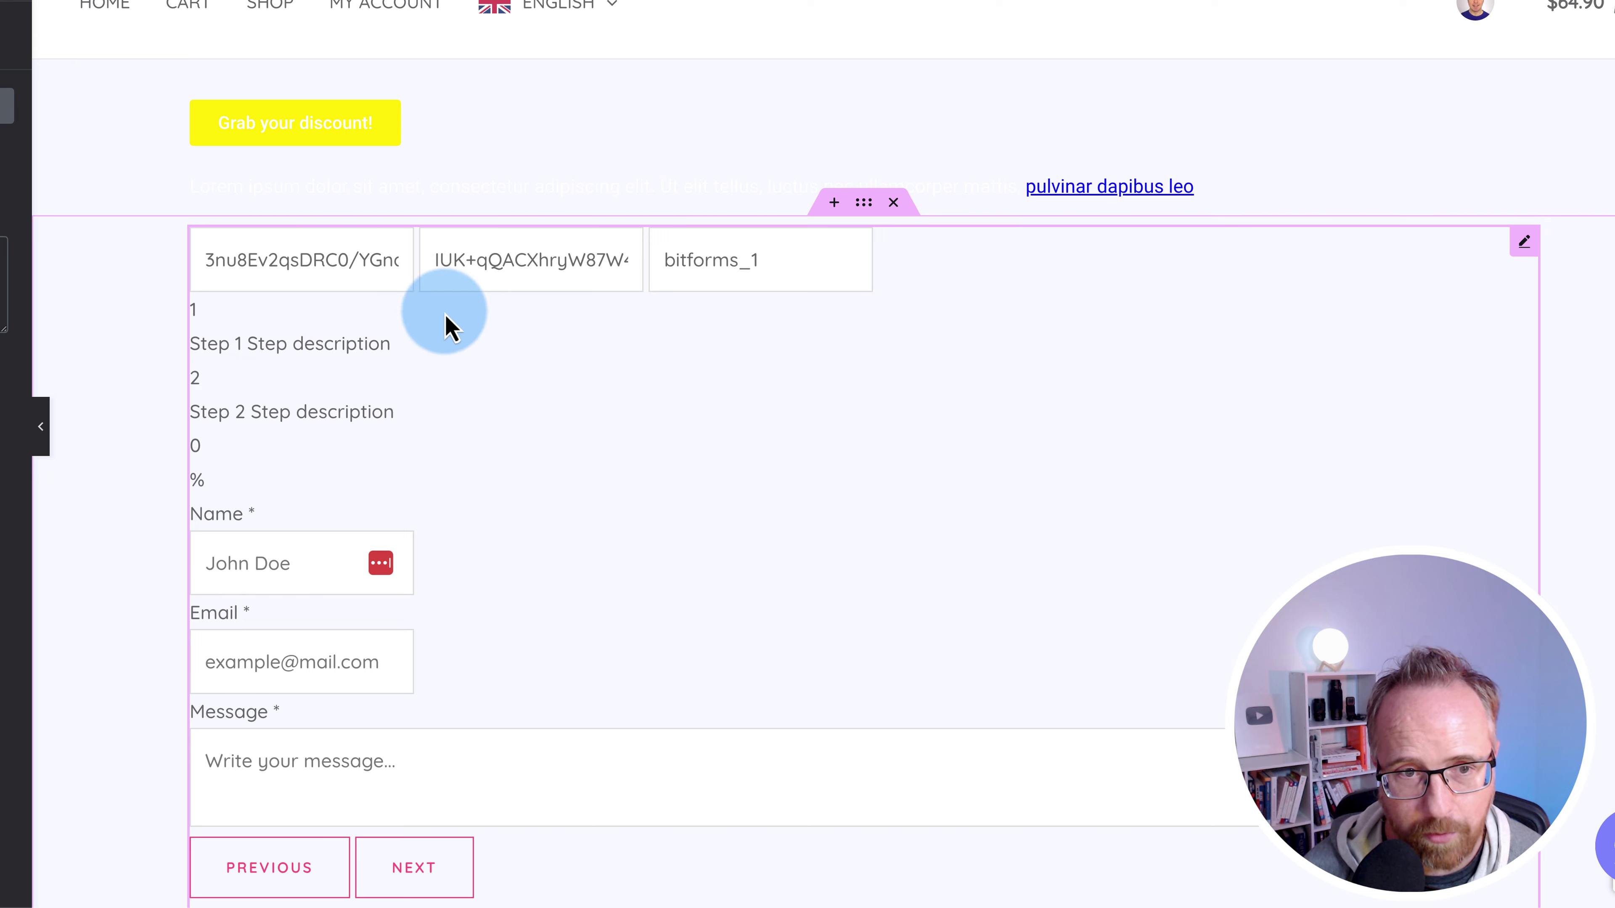
scroll(448, 328, down, 15)
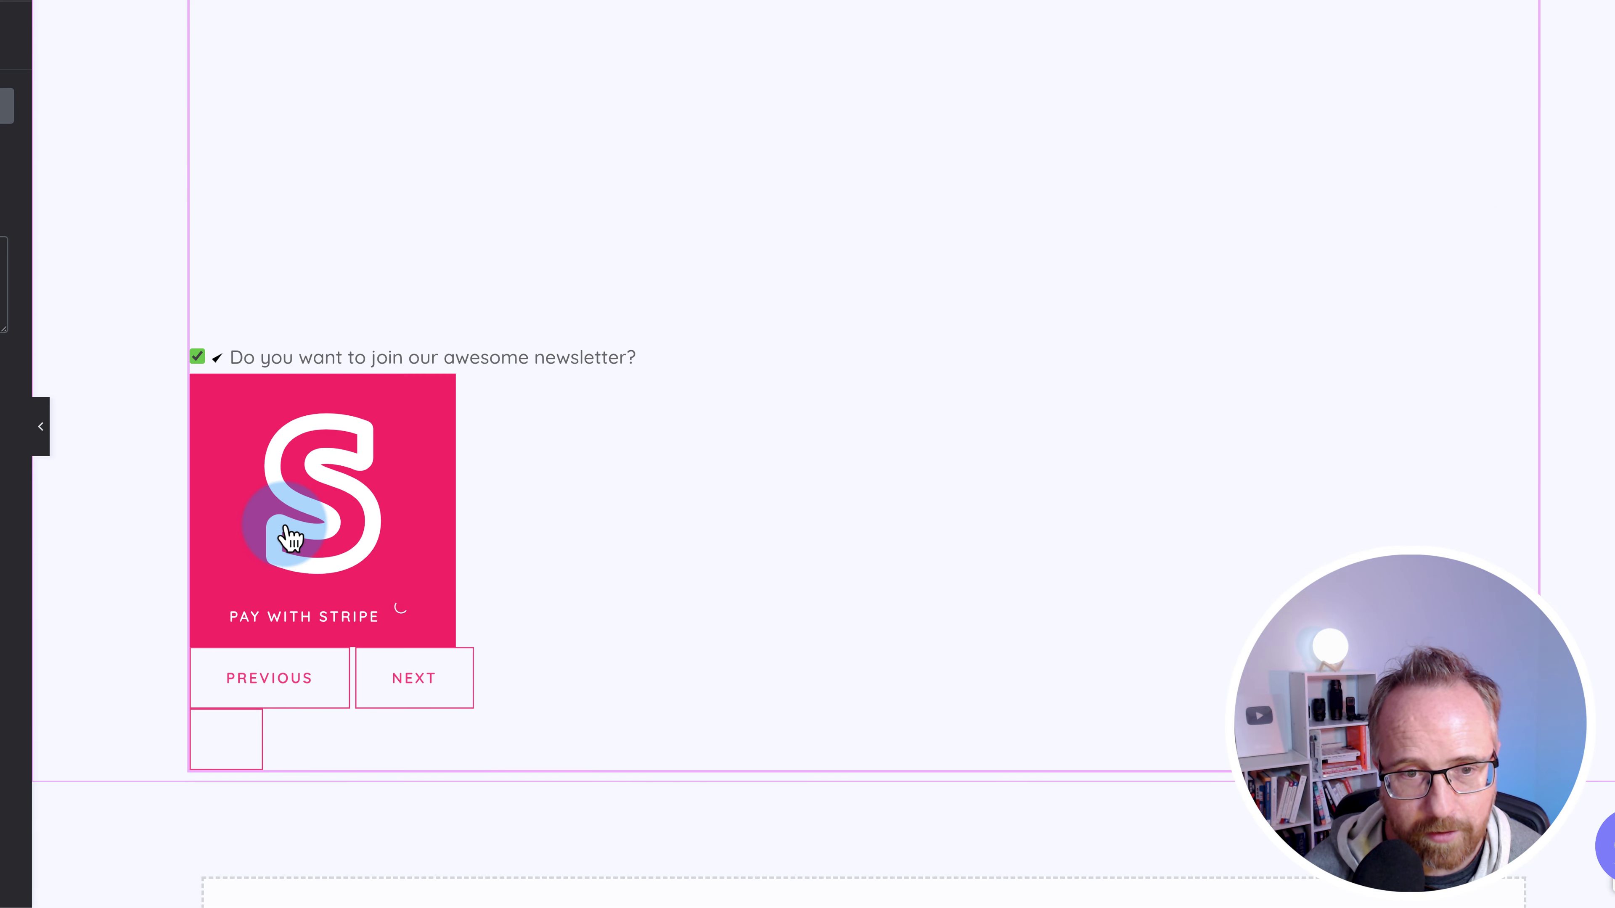
scroll(286, 534, down, 4)
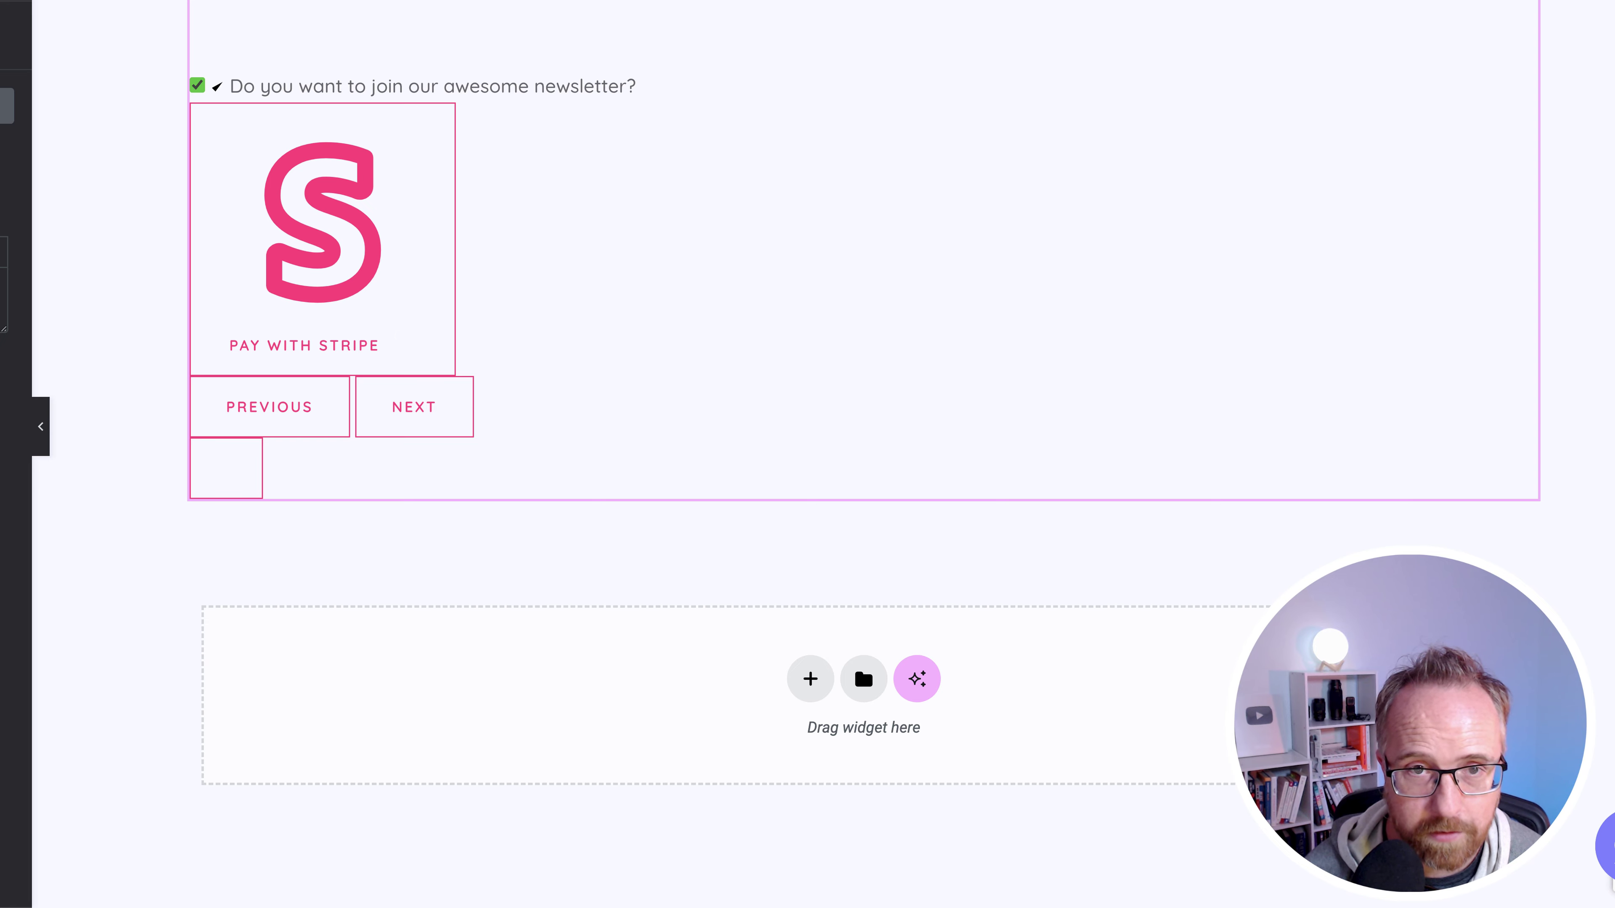
scroll(772, 292, up, 11)
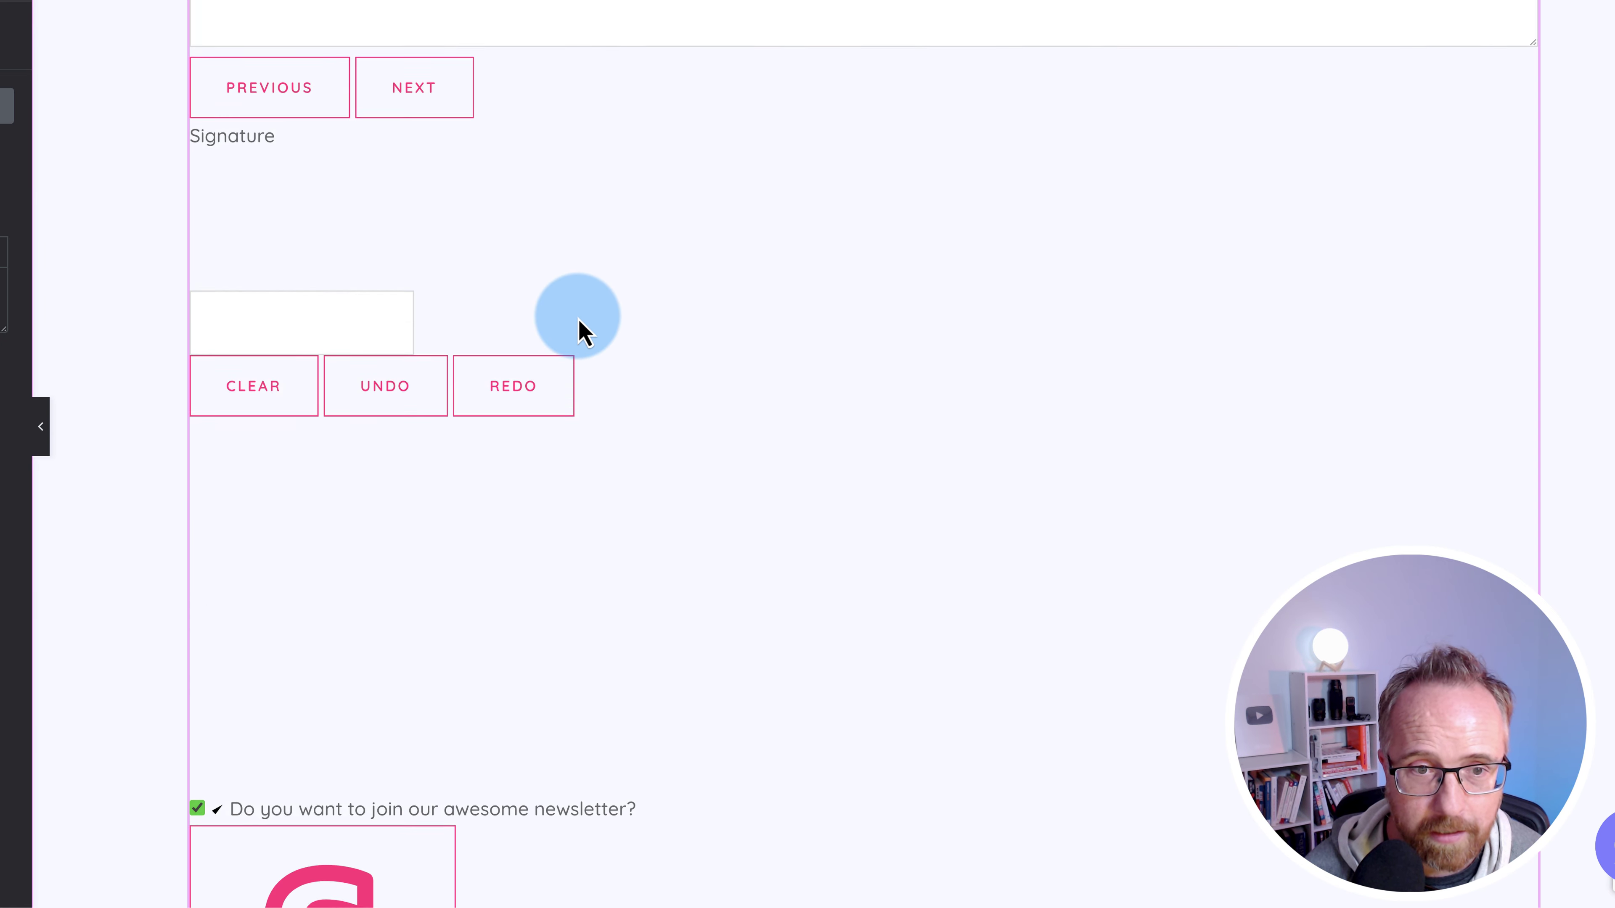
scroll(584, 331, up, 8)
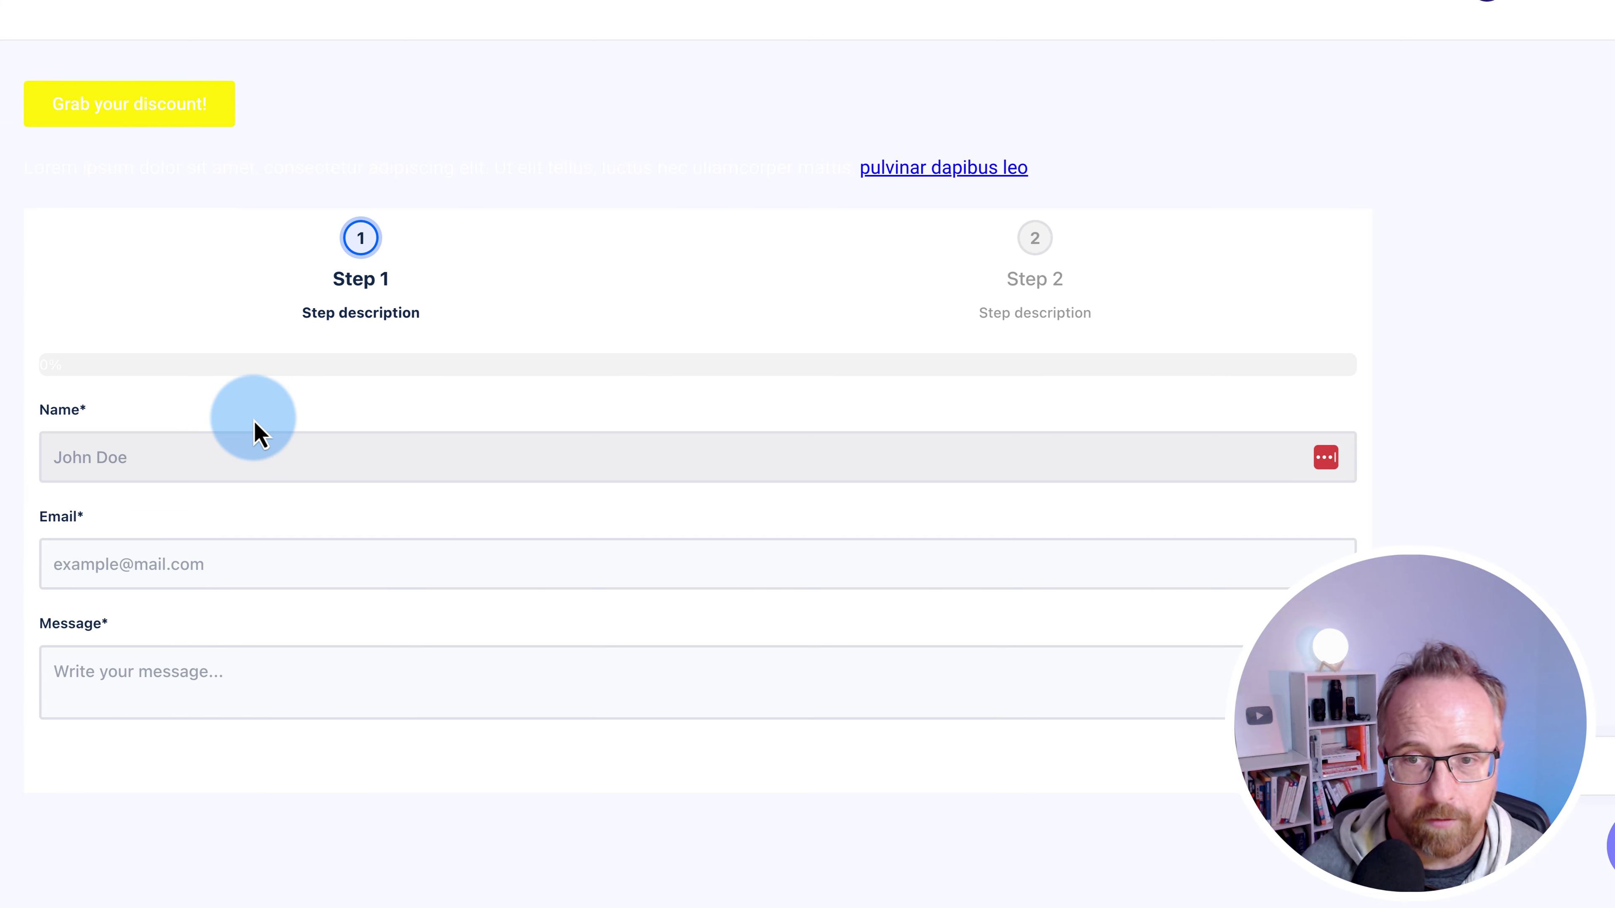
- Autofill the previewed form's Name and Email with saved browser details
click(361, 457)
click(331, 519)
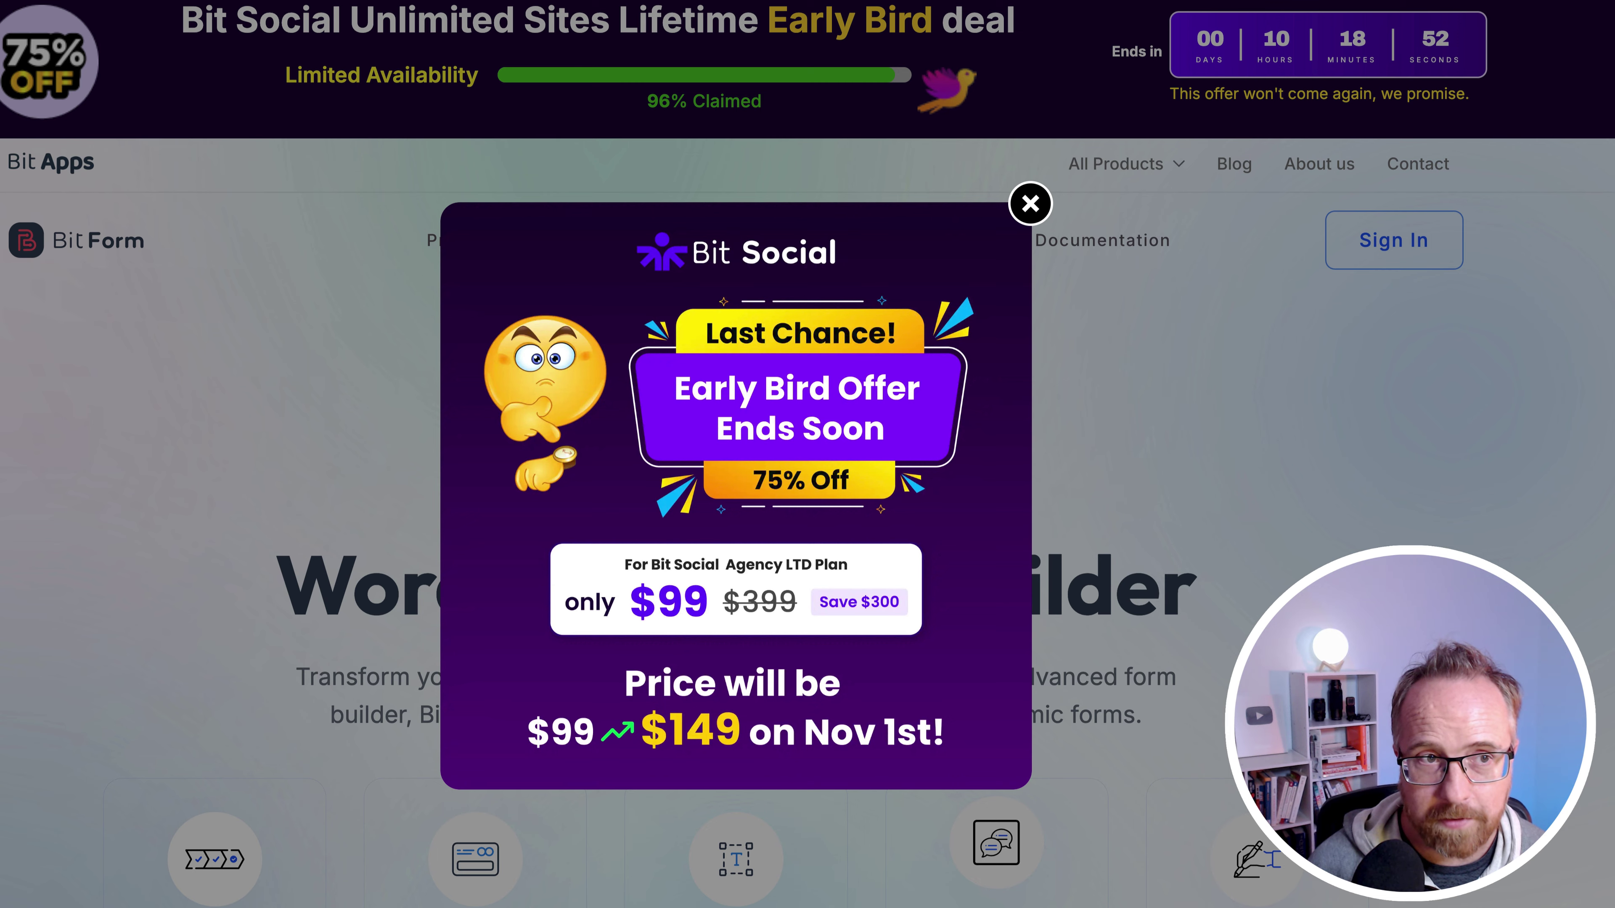
- Close the Bit Social promo and go to the Bit Form Documentation page
click(1030, 204)
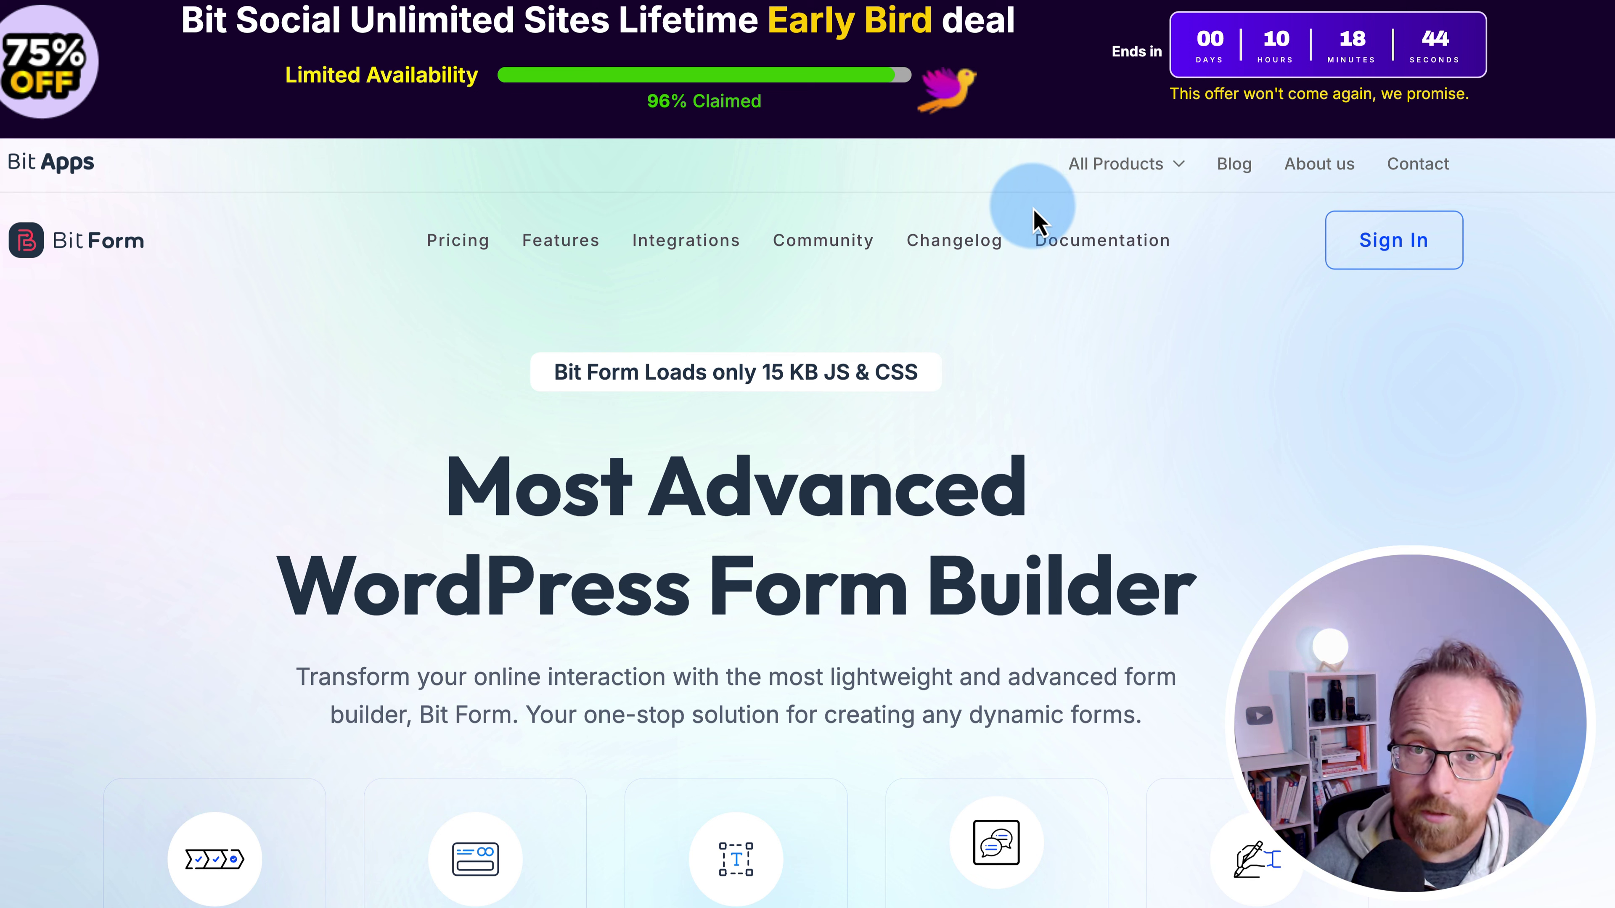
scroll(198, 548, down, 6)
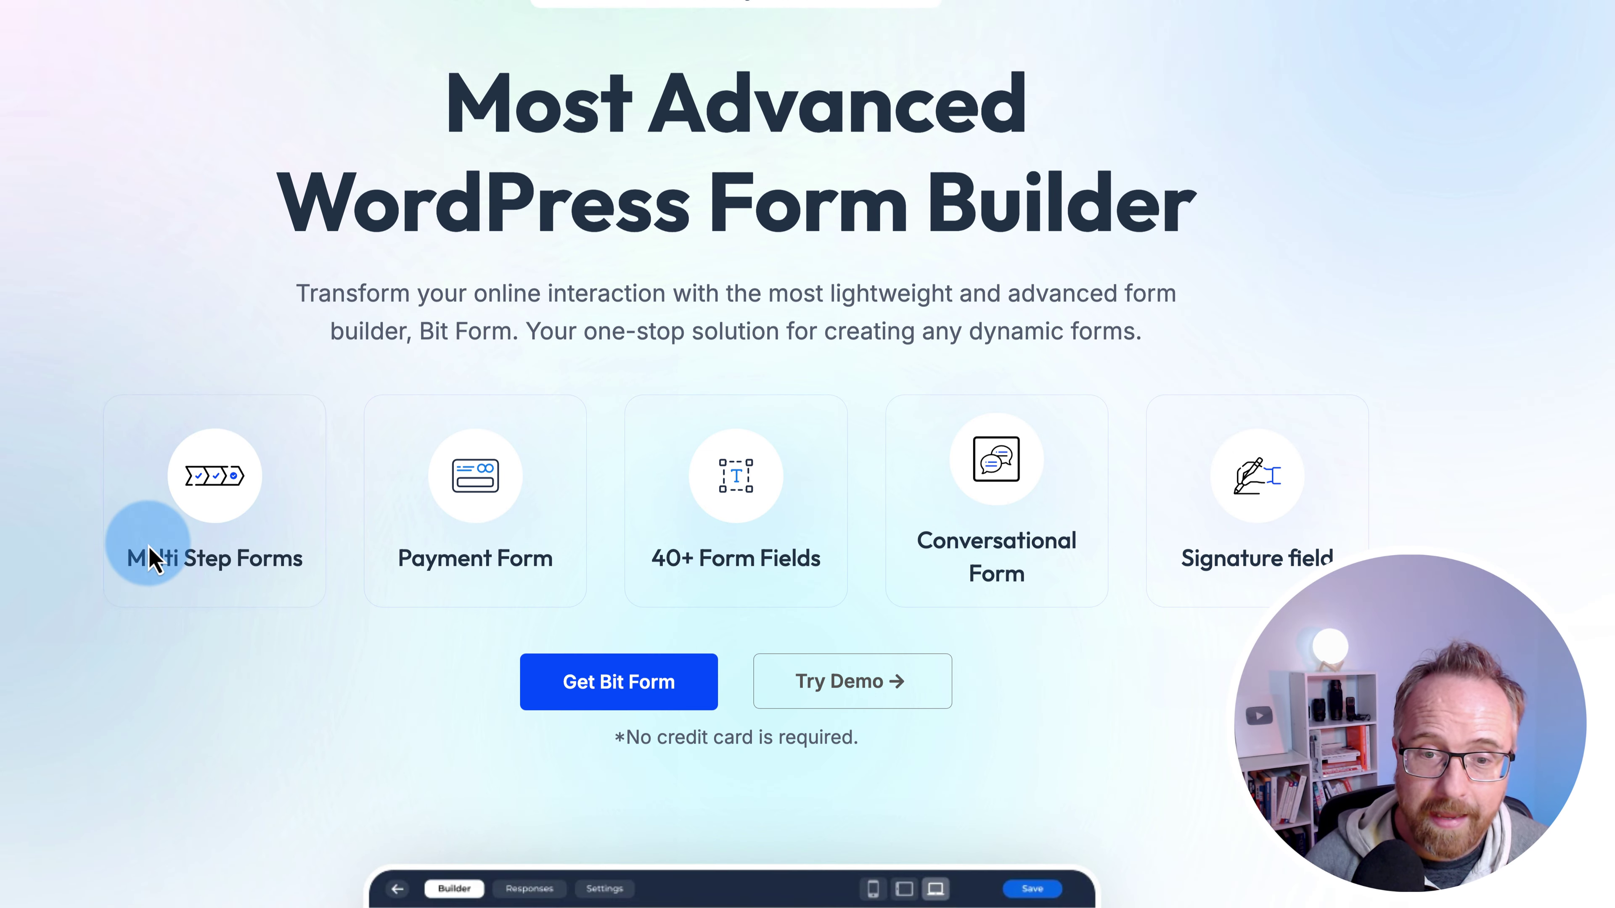
scroll(105, 560, down, 6)
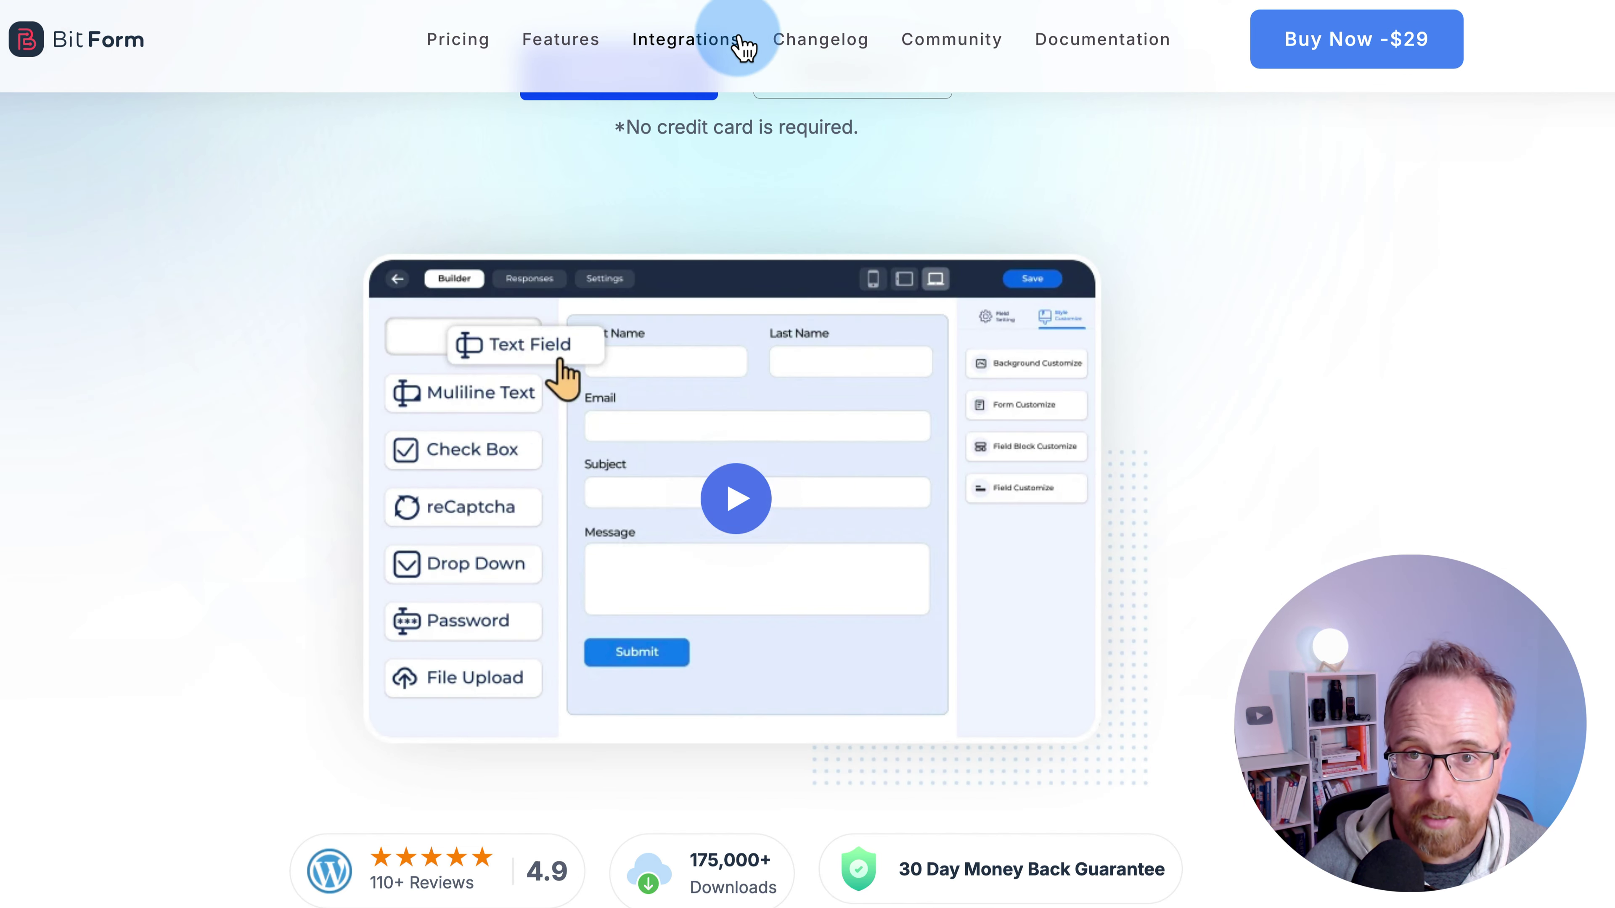
click(1106, 46)
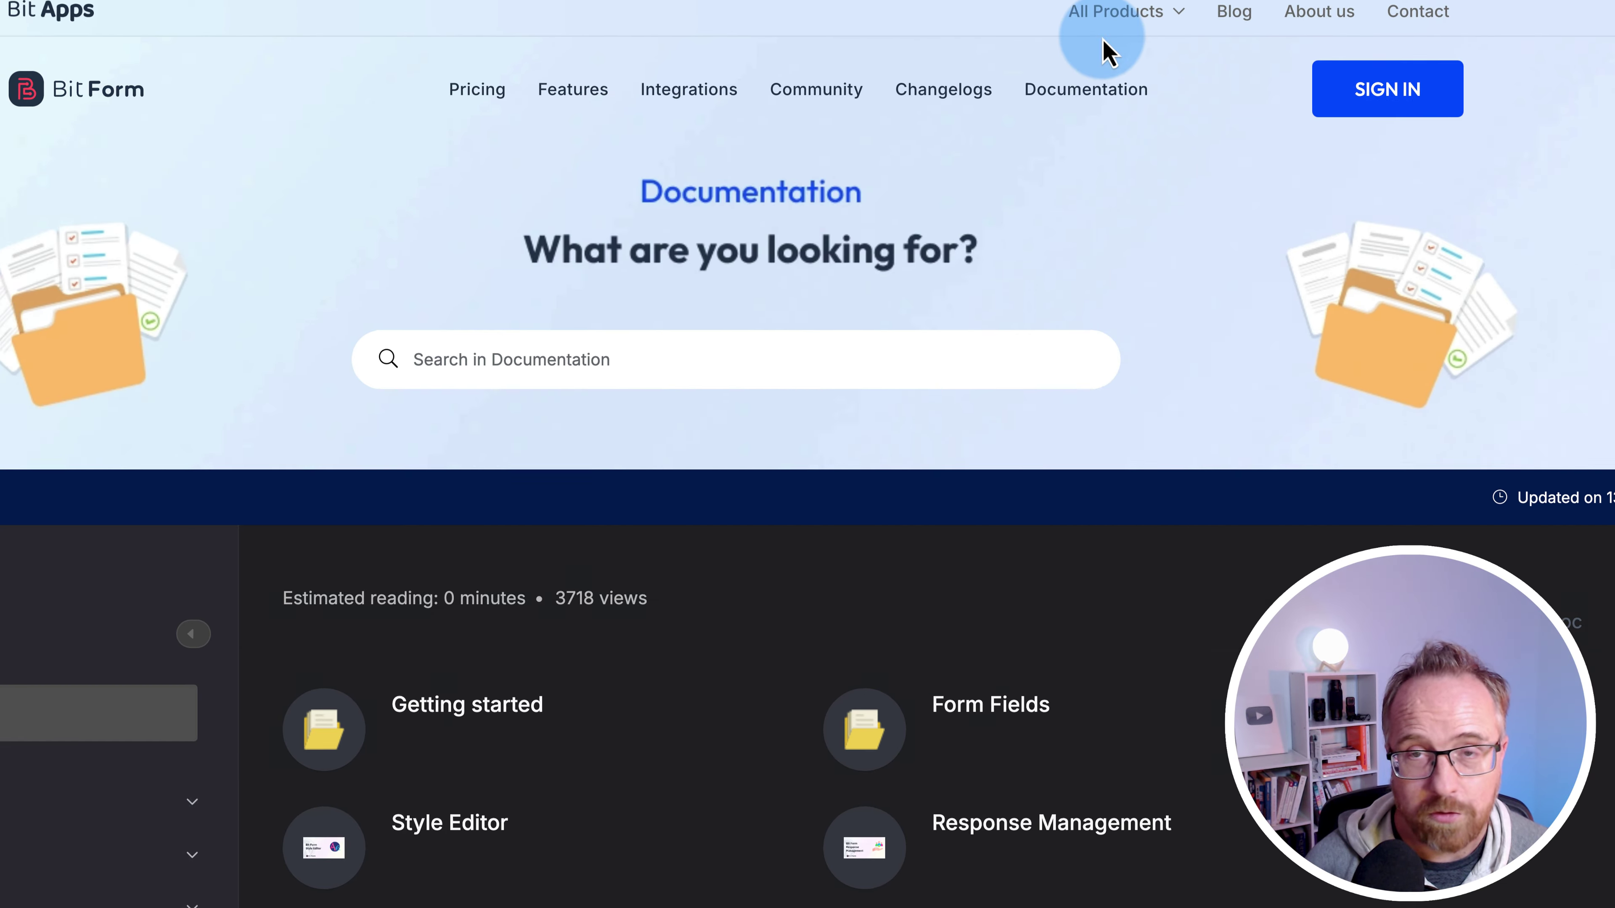
scroll(584, 582, down, 5)
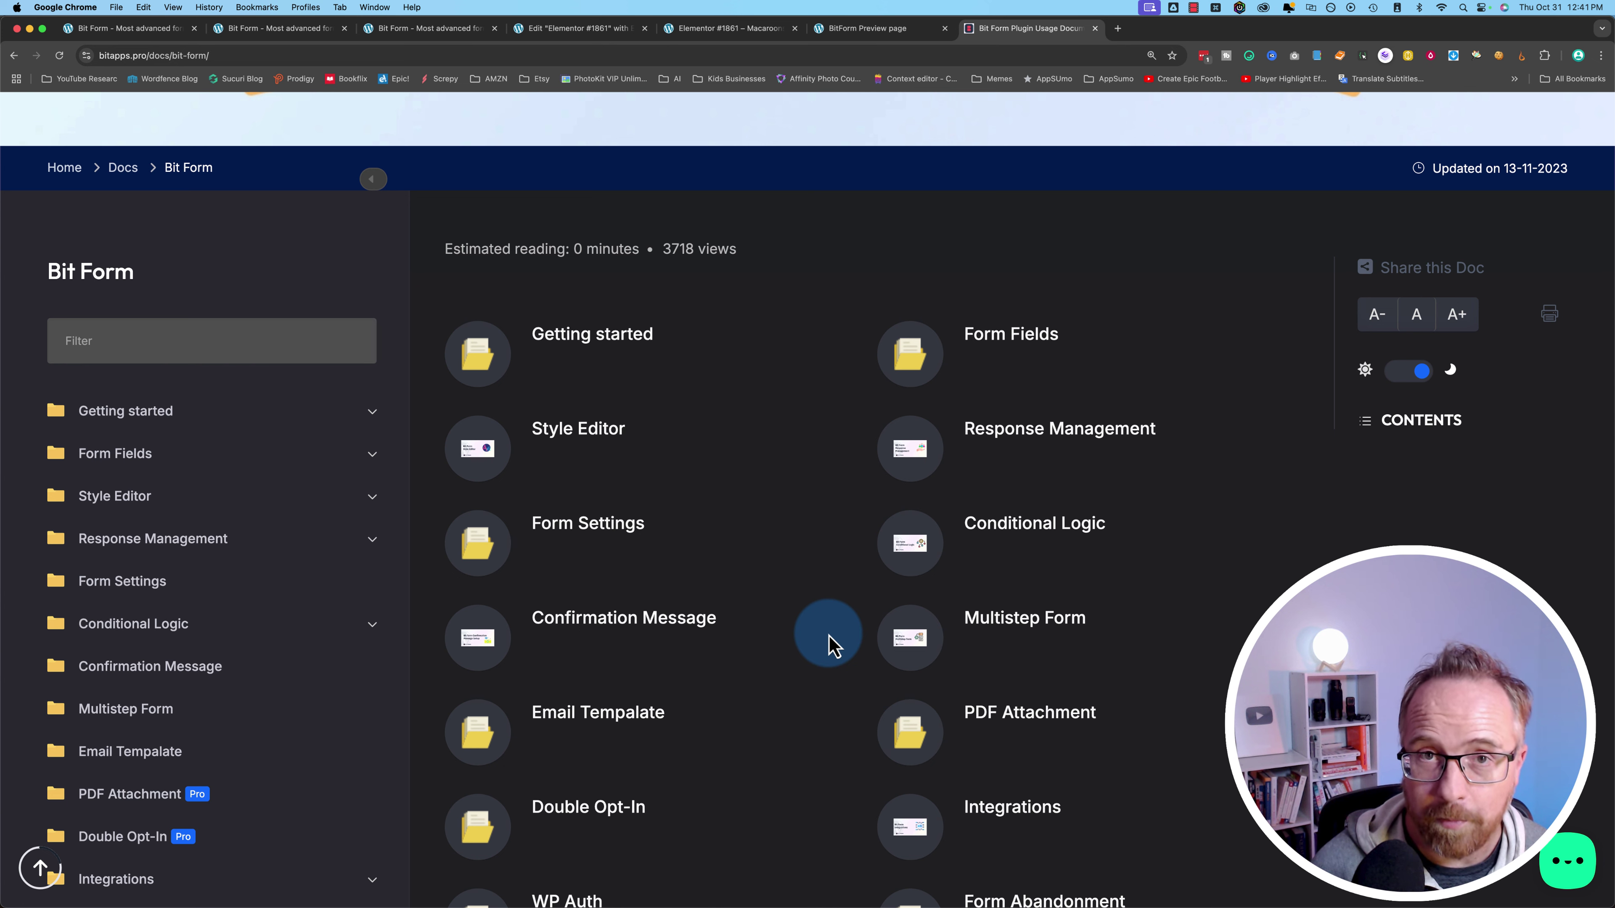
click(1567, 862)
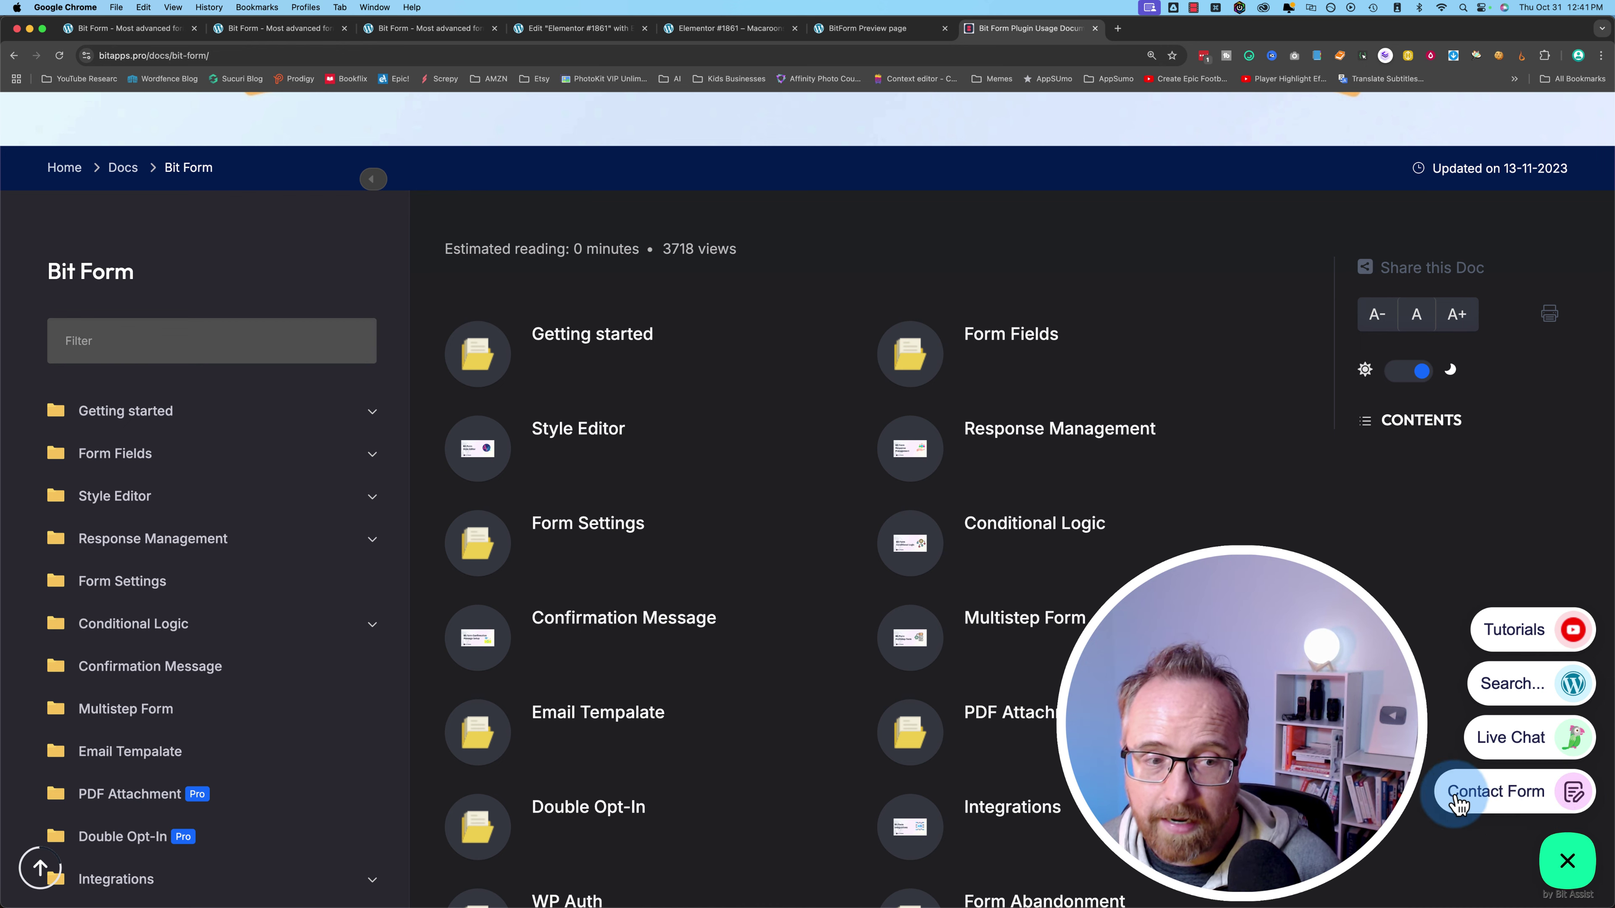
click(1525, 803)
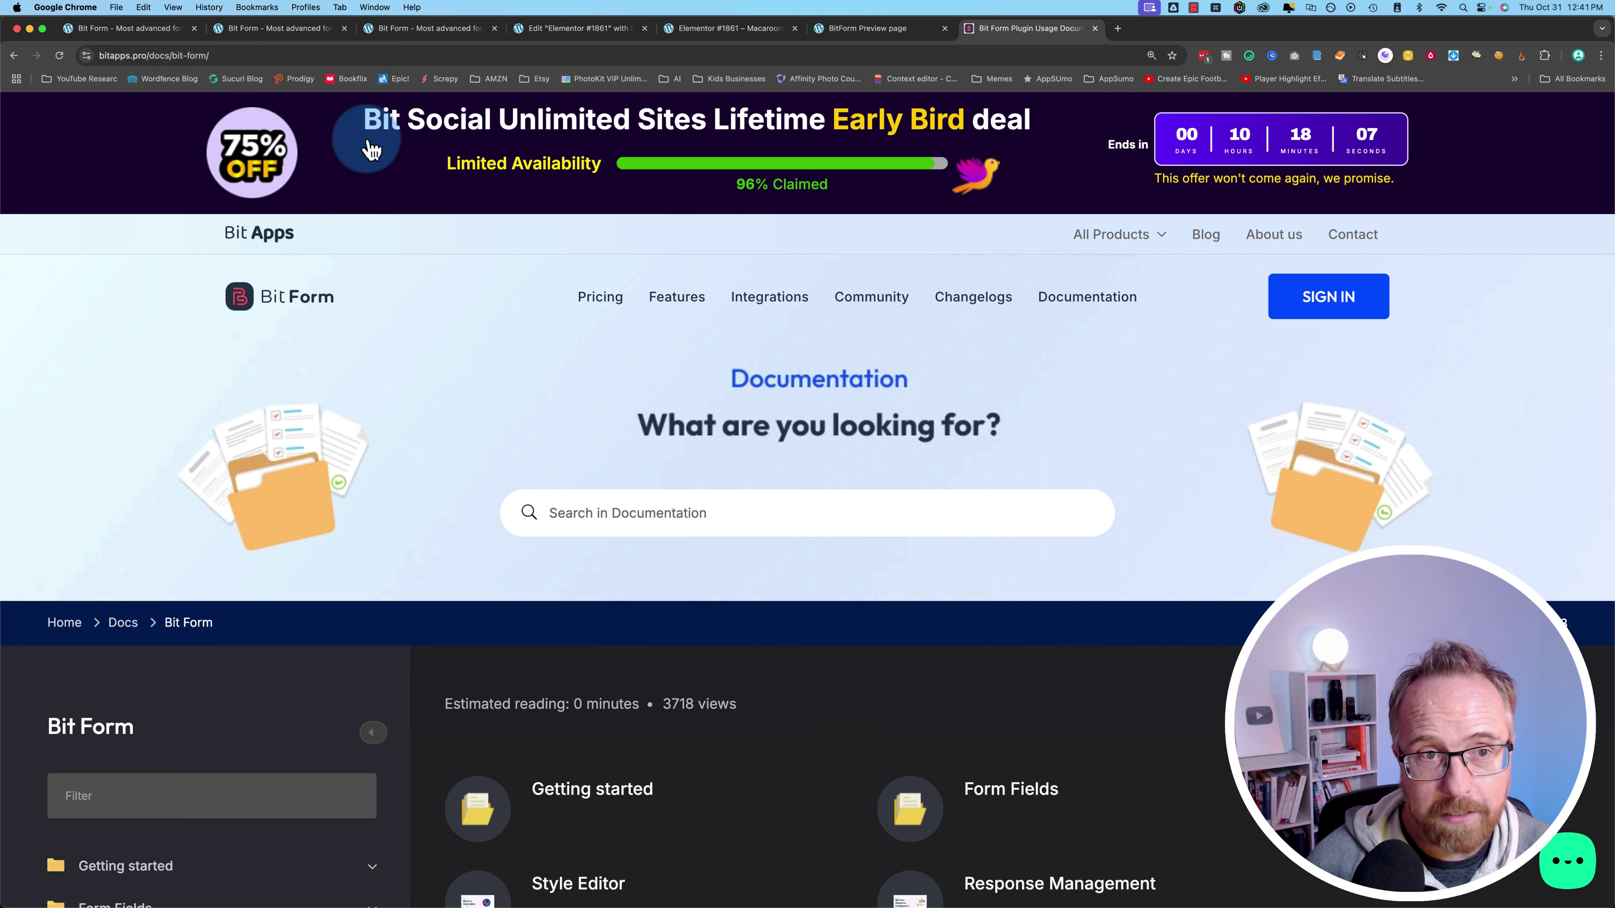
drag(368, 128, 470, 130)
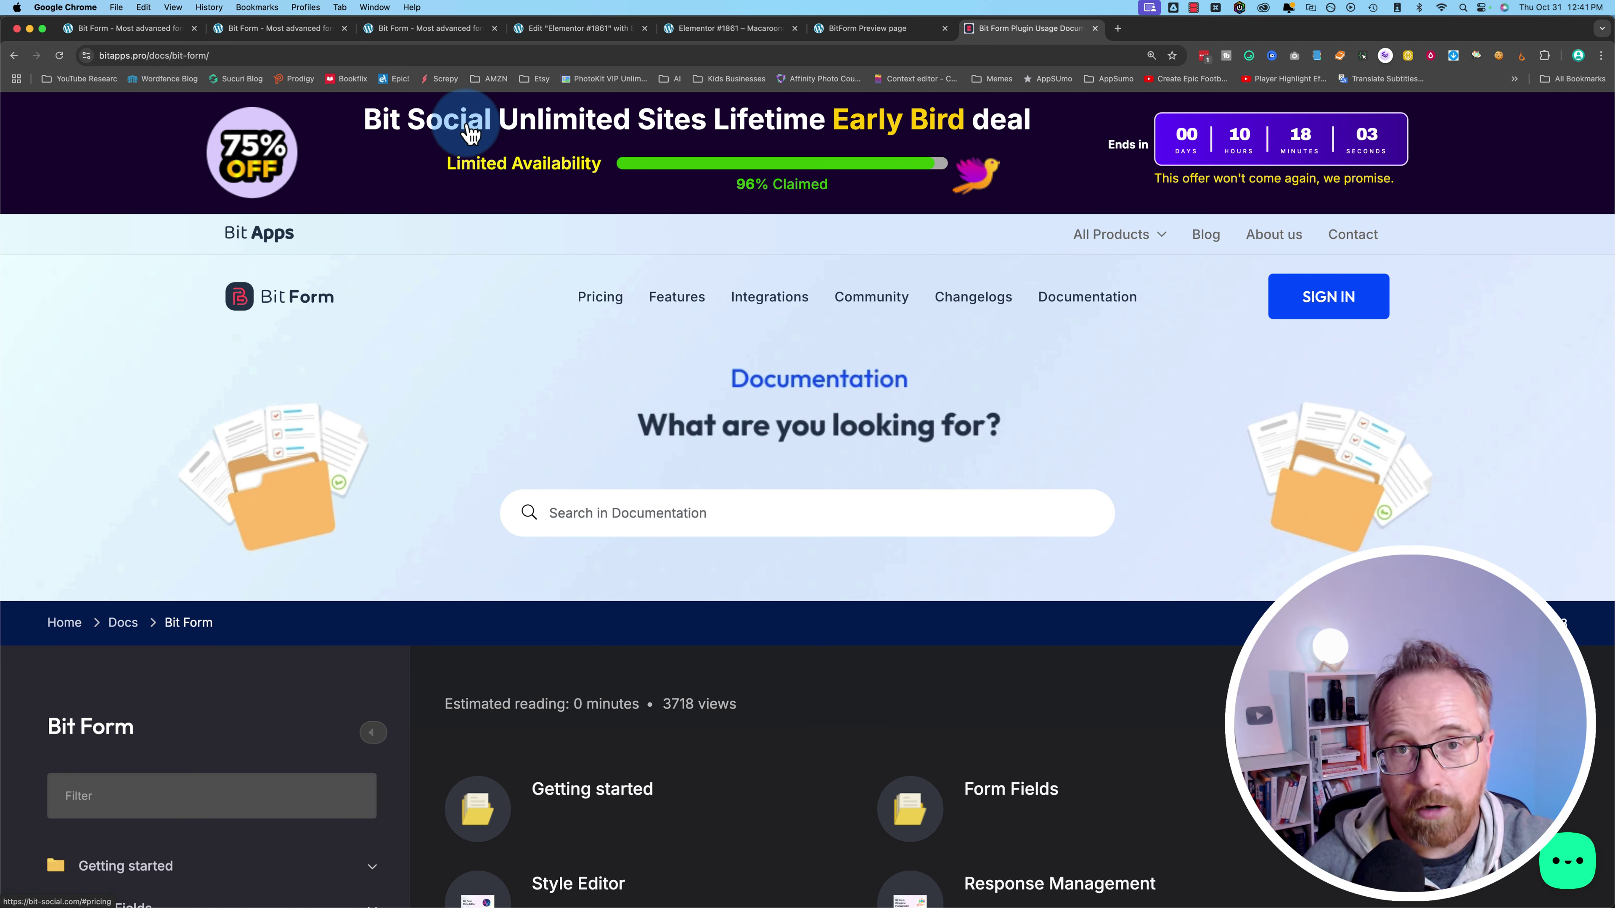